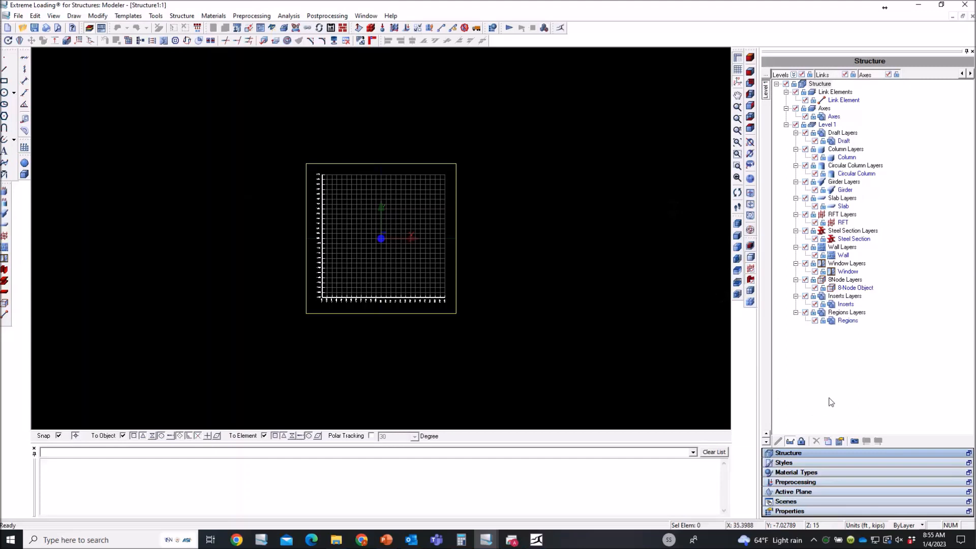
Switch the model to the isometric 3D view and set the length unit to inches.
{"action": "left_click", "coordinate": [752, 58]}
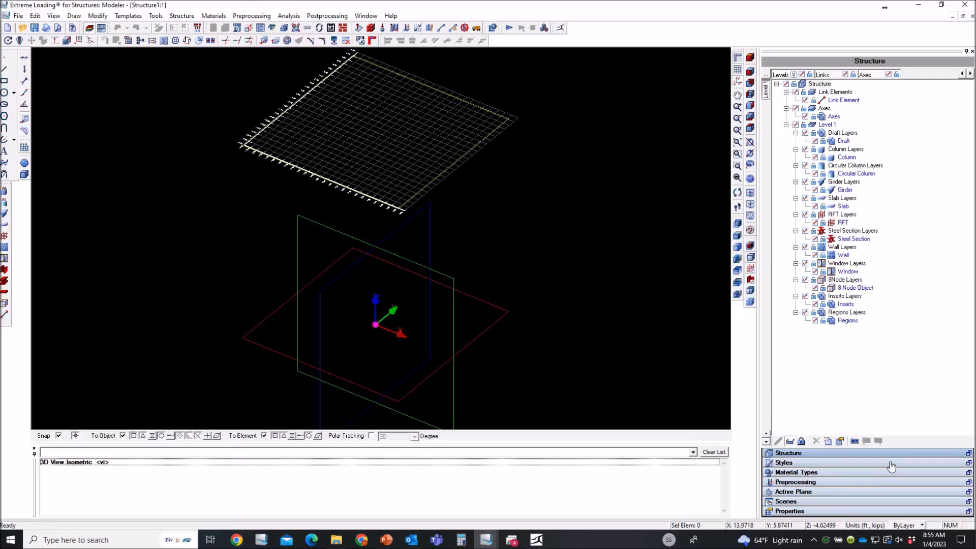
{"action": "double_click", "coordinate": [866, 527]}
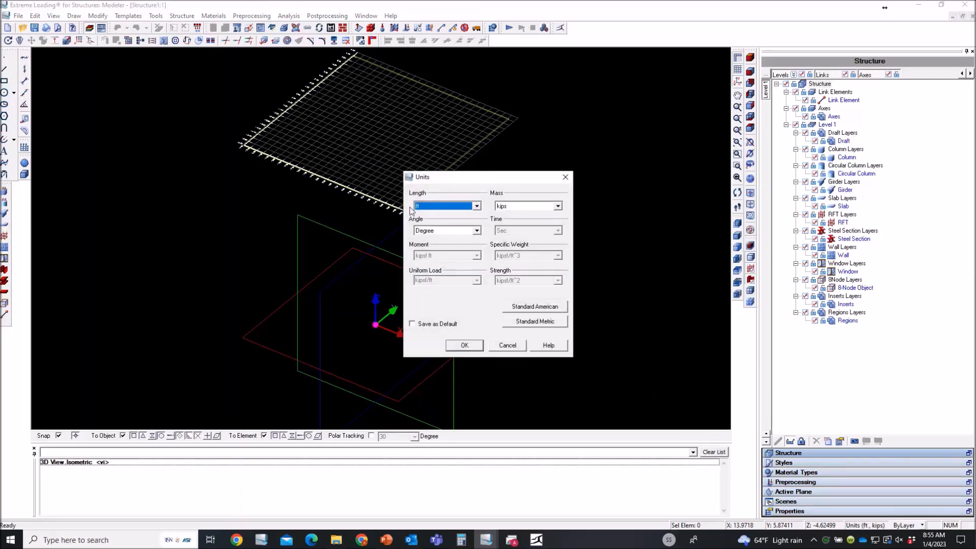
{"action": "left_click", "coordinate": [431, 208]}
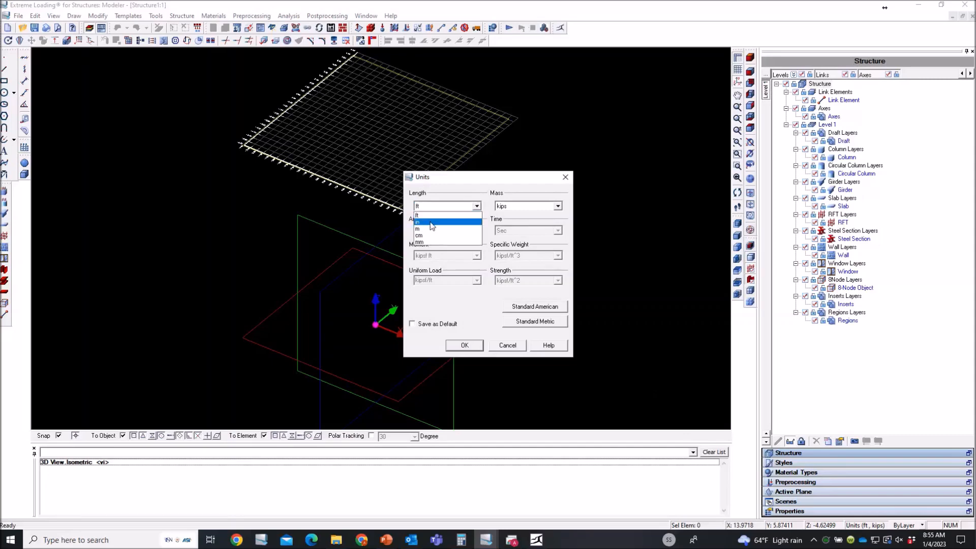
{"action": "left_click", "coordinate": [431, 221]}
{"action": "left_click", "coordinate": [473, 347]}
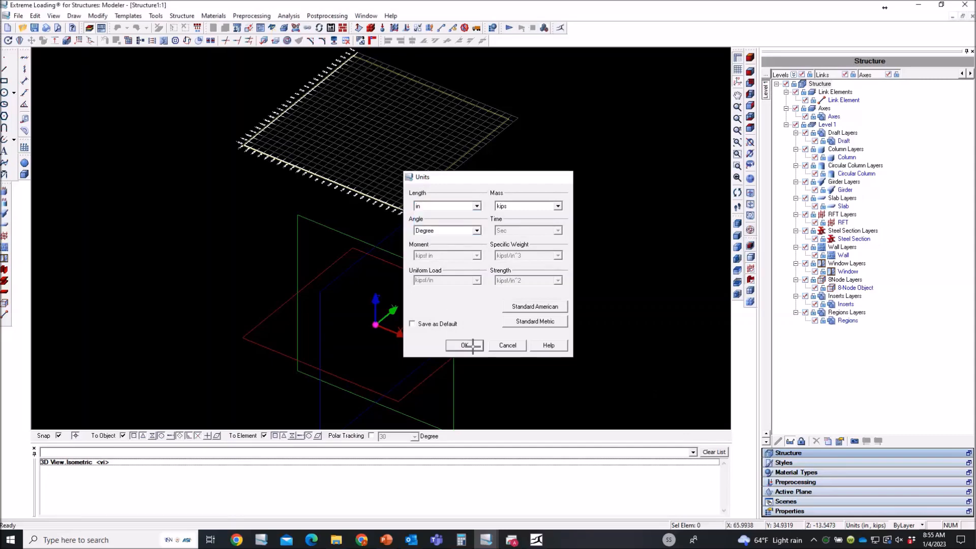
Set the geometry of Column Style 1 to a width of 18 in and a depth of 18 in.
{"action": "left_click", "coordinate": [833, 463]}
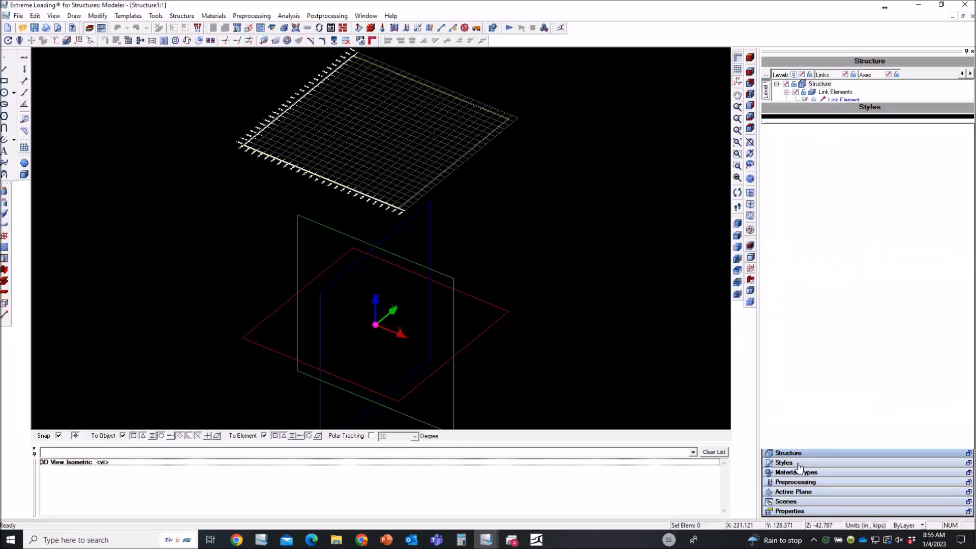
{"action": "left_click", "coordinate": [841, 94]}
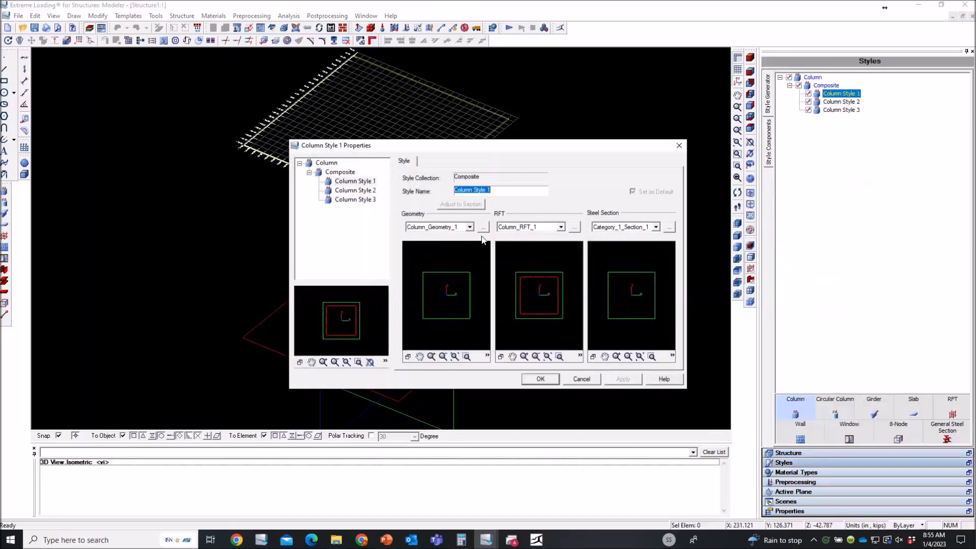
{"action": "left_click", "coordinate": [482, 230]}
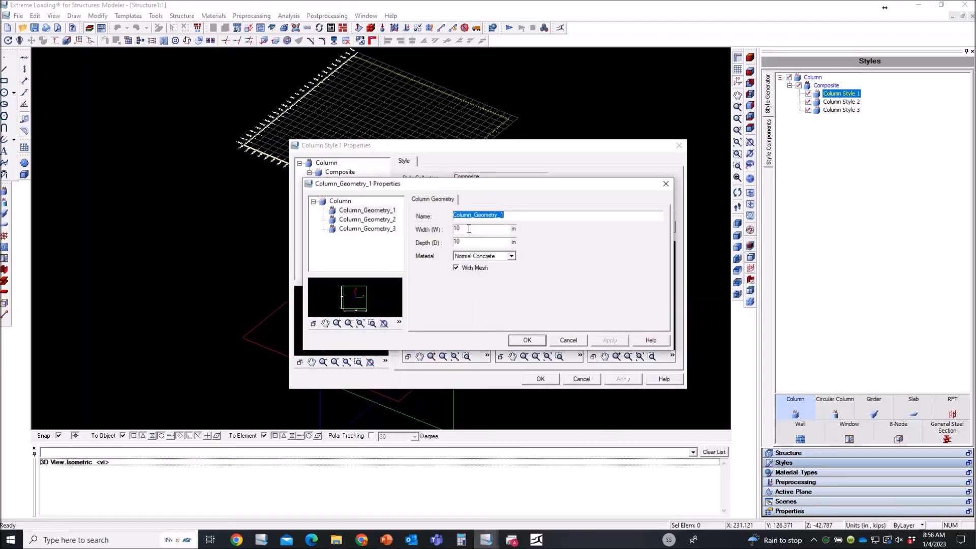
{"action": "key", "text": "Tab"}
{"action": "type", "text": "1"}
{"action": "left_click", "coordinate": [609, 340]}
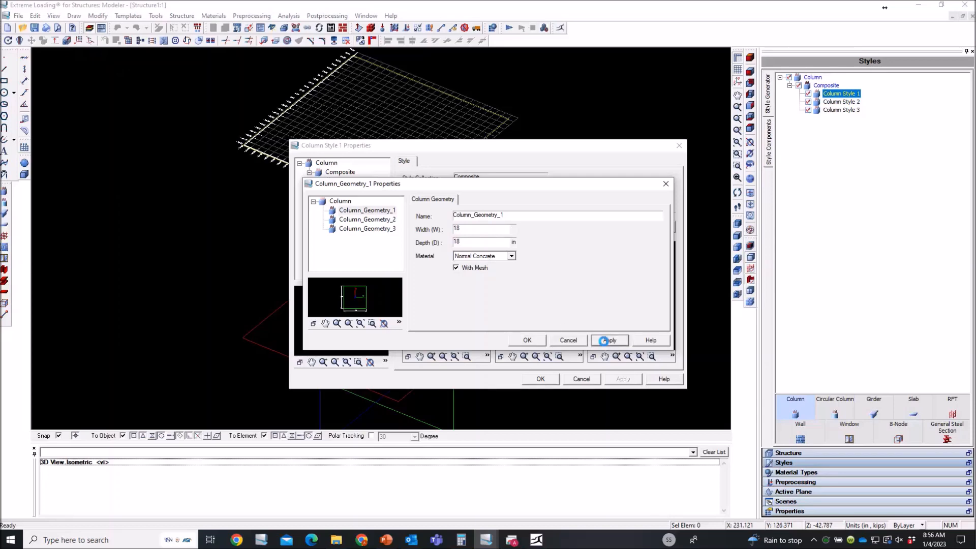
{"action": "left_click", "coordinate": [536, 343]}
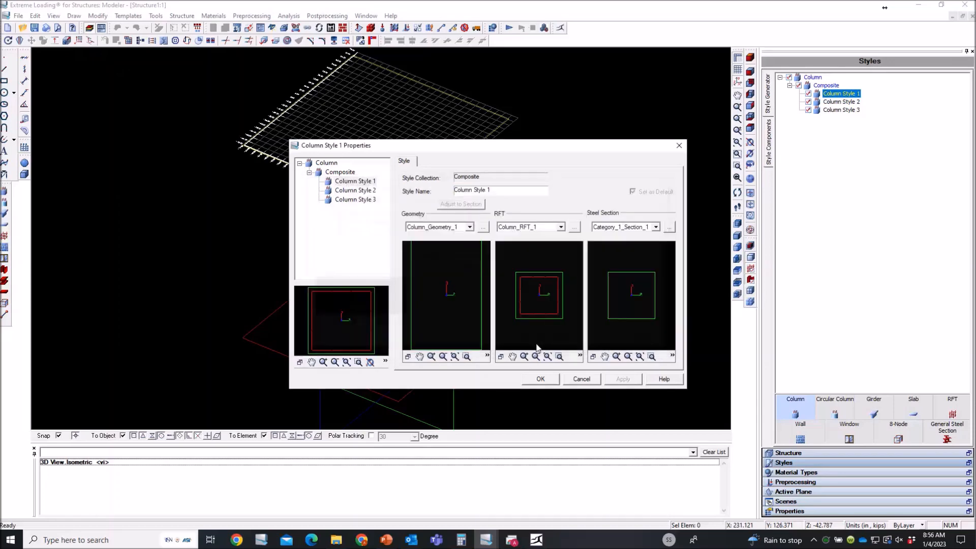
Check the column section on the PowerPoint Building Details slide and set the Column_RFT_1 cover to 2 in.
{"action": "left_click", "coordinate": [575, 226]}
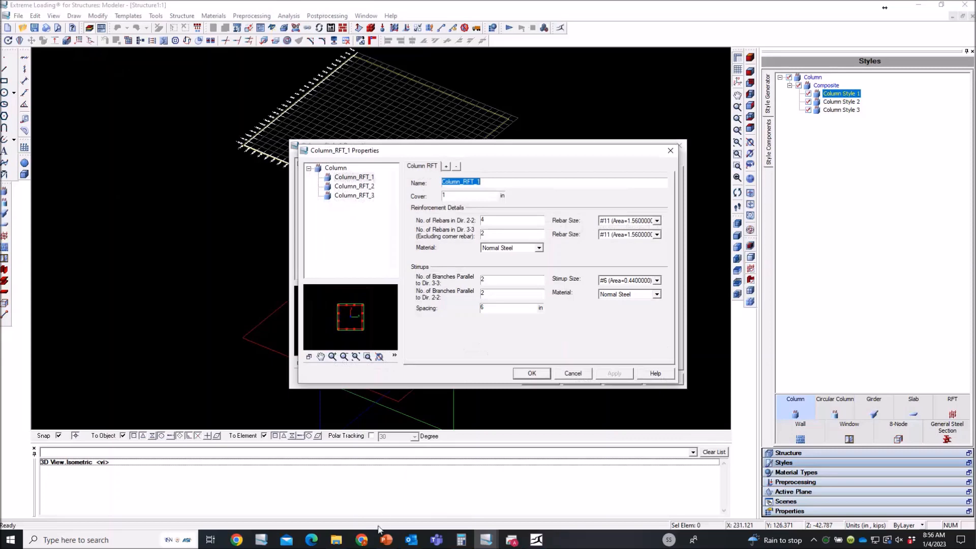
{"action": "left_click", "coordinate": [385, 539]}
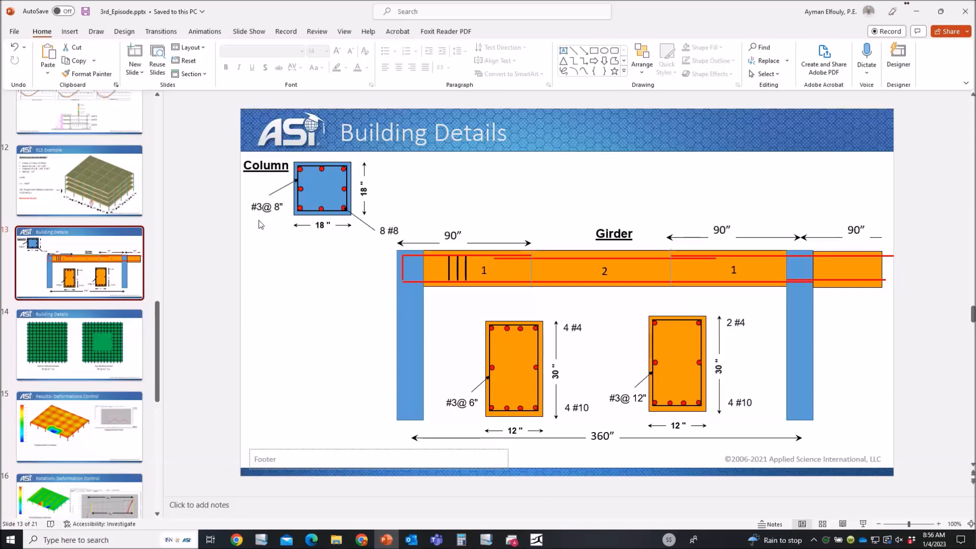
{"action": "left_click", "coordinate": [918, 12]}
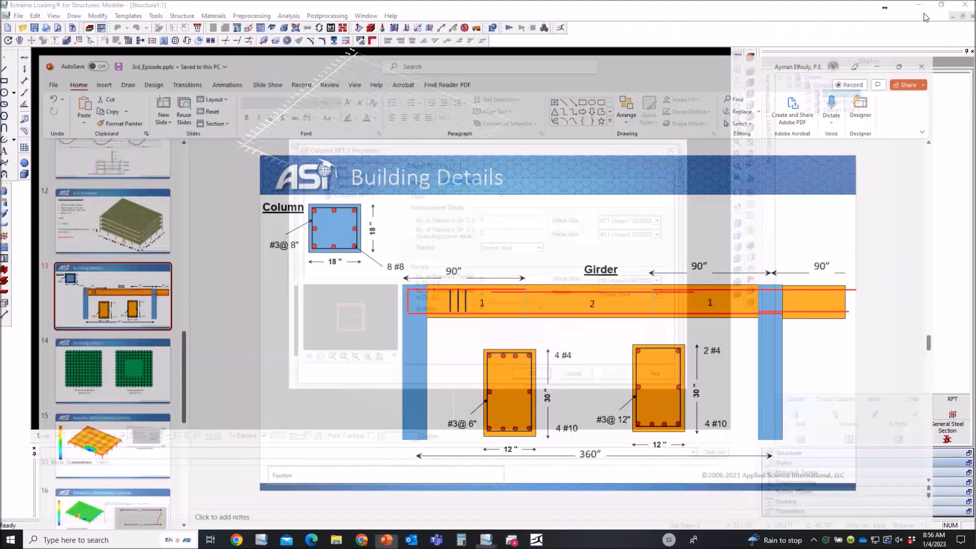
{"action": "left_click", "coordinate": [458, 196]}
{"action": "key", "text": "BackSpace"}
{"action": "type", "text": "2"}
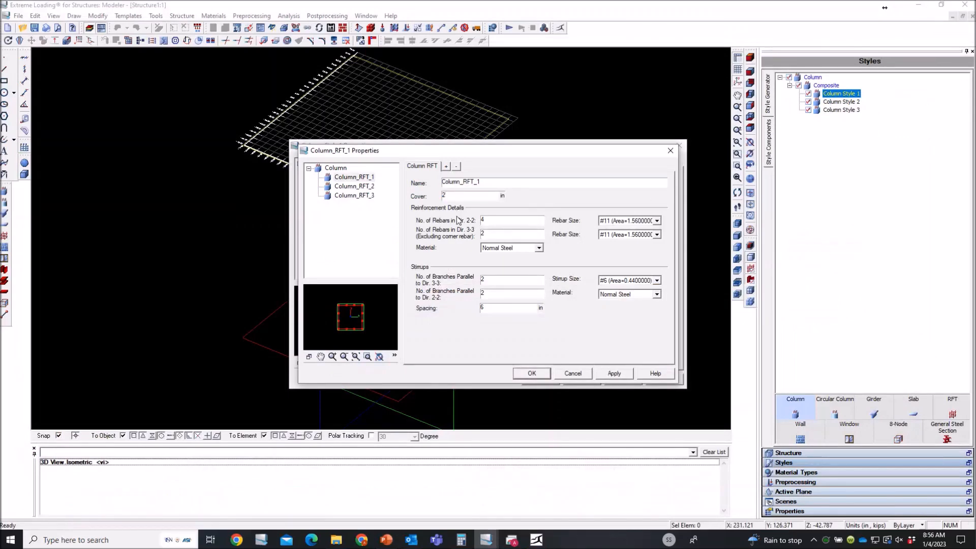
Set the column reinforcement to 3 #8 rebars in direction 2-2 and 1 #8 rebar in direction 3-3.
{"action": "double_click", "coordinate": [489, 220]}
{"action": "type", "text": "3"}
{"action": "left_click", "coordinate": [640, 221]}
{"action": "scroll", "coordinate": [628, 244], "scroll_direction": "up", "scroll_amount": 3}
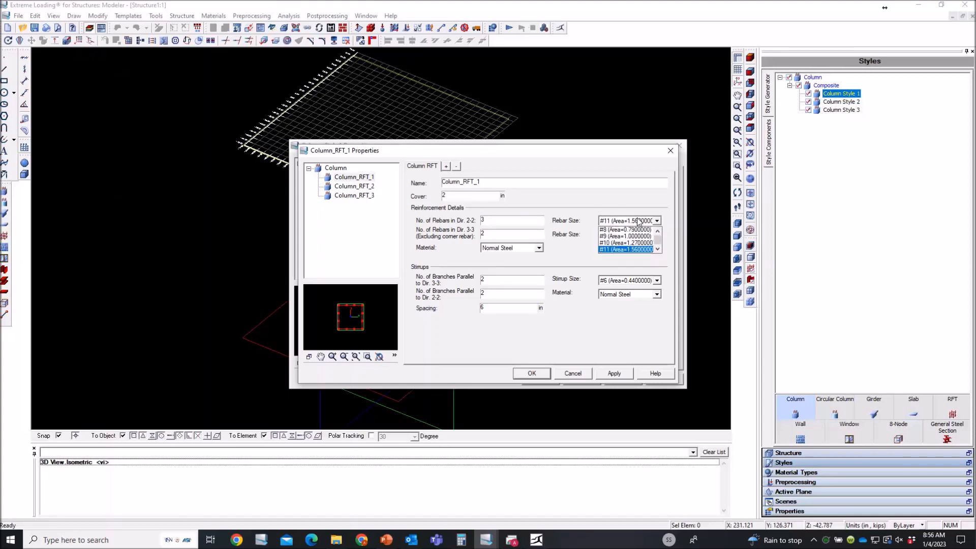
{"action": "left_click", "coordinate": [627, 244]}
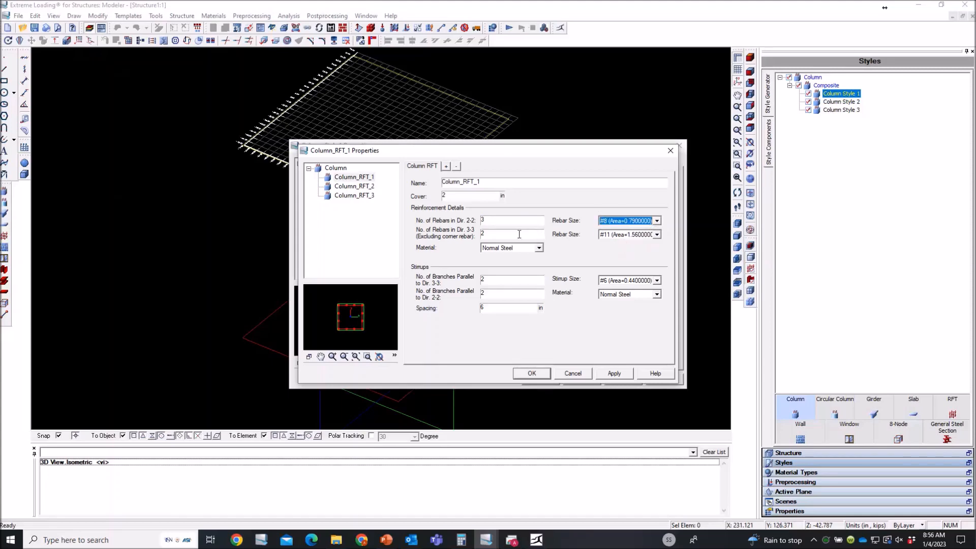
{"action": "double_click", "coordinate": [497, 236]}
{"action": "left_click", "coordinate": [635, 235]}
{"action": "scroll", "coordinate": [629, 254], "scroll_direction": "up", "scroll_amount": 3}
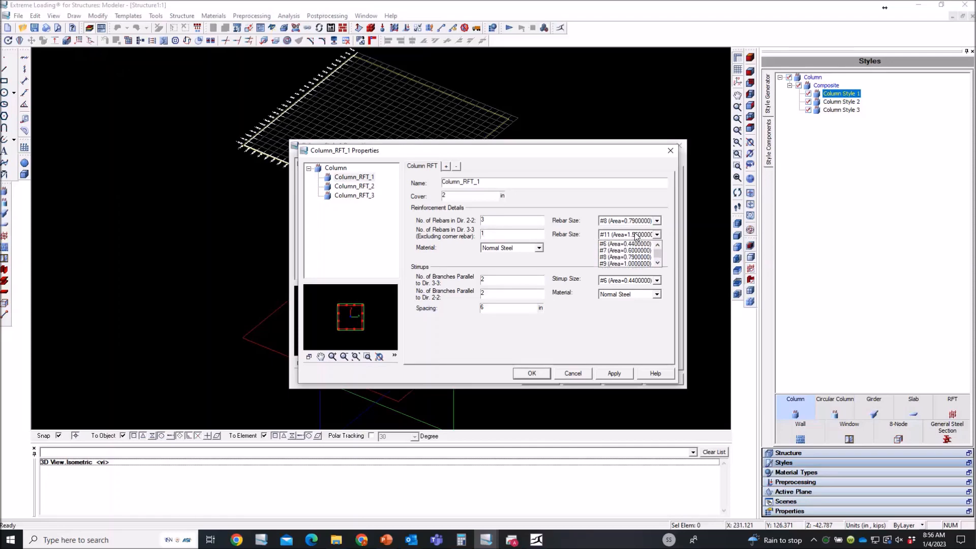
{"action": "left_click", "coordinate": [628, 257]}
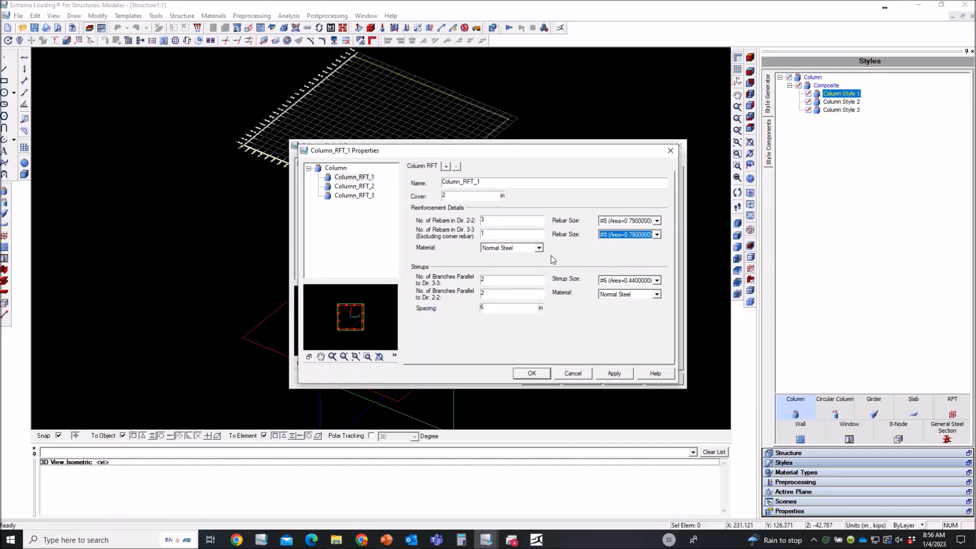
Set the column stirrups to 3 branches in each direction, 8 in spacing and size #3, and accept the column style.
{"action": "double_click", "coordinate": [493, 282]}
{"action": "type", "text": "33"}
{"action": "left_click", "coordinate": [641, 281]}
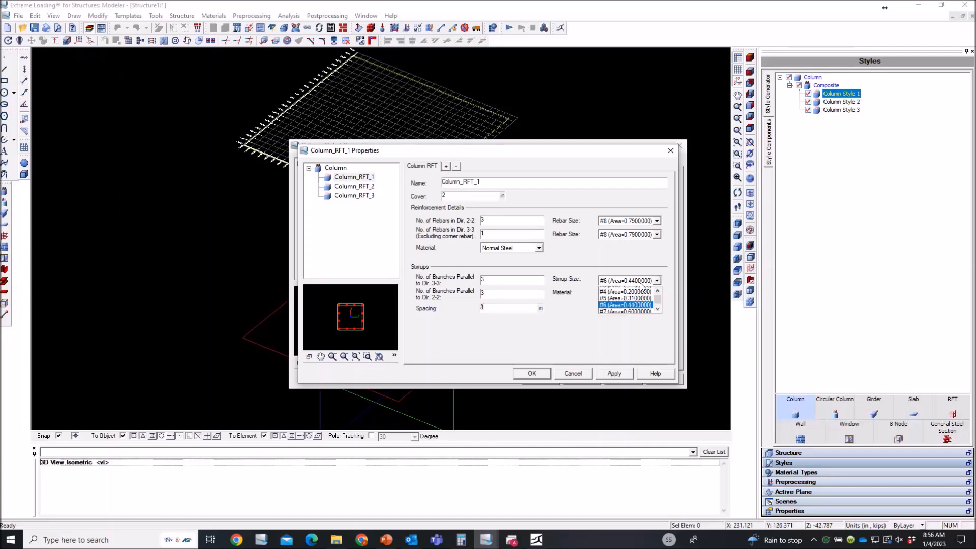
{"action": "left_click", "coordinate": [622, 291]}
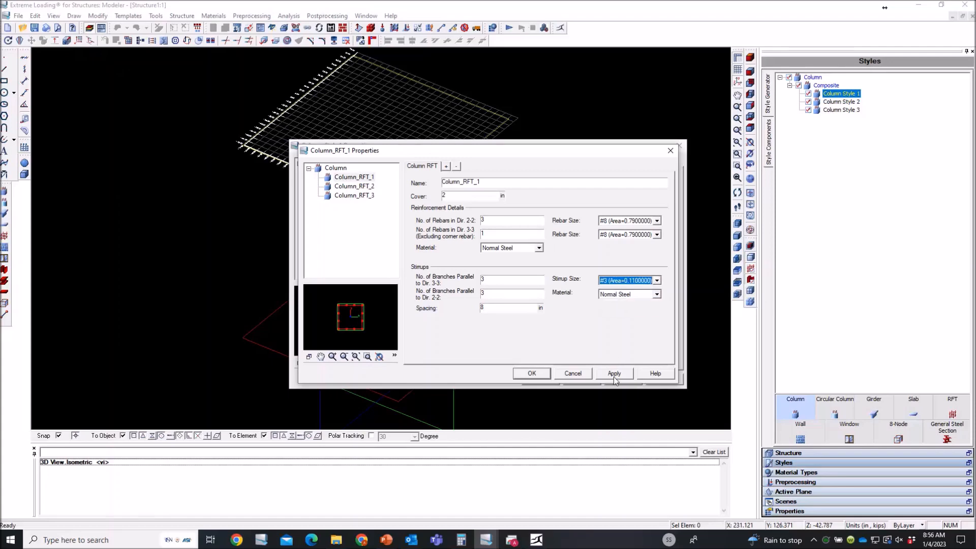
{"action": "left_click", "coordinate": [614, 374]}
{"action": "left_click", "coordinate": [529, 376]}
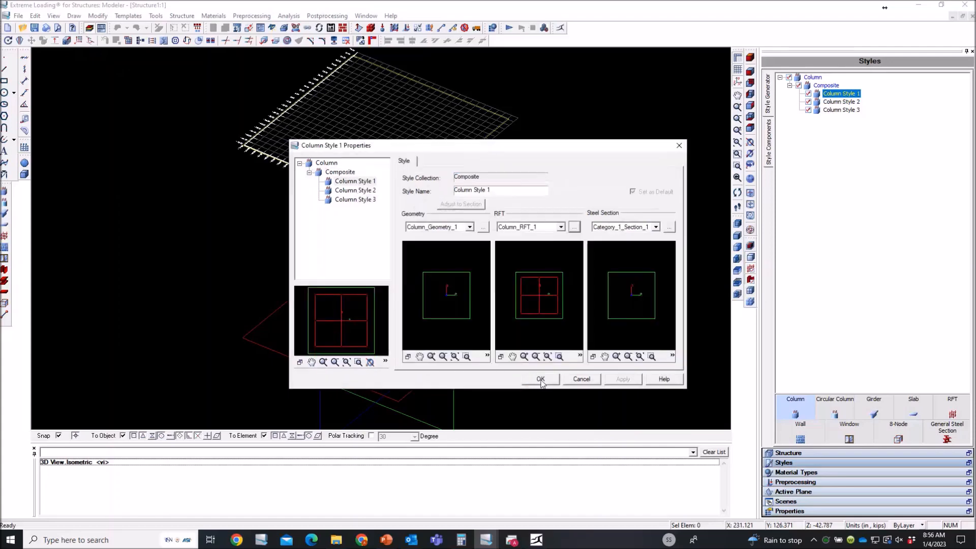
{"action": "left_click", "coordinate": [539, 376]}
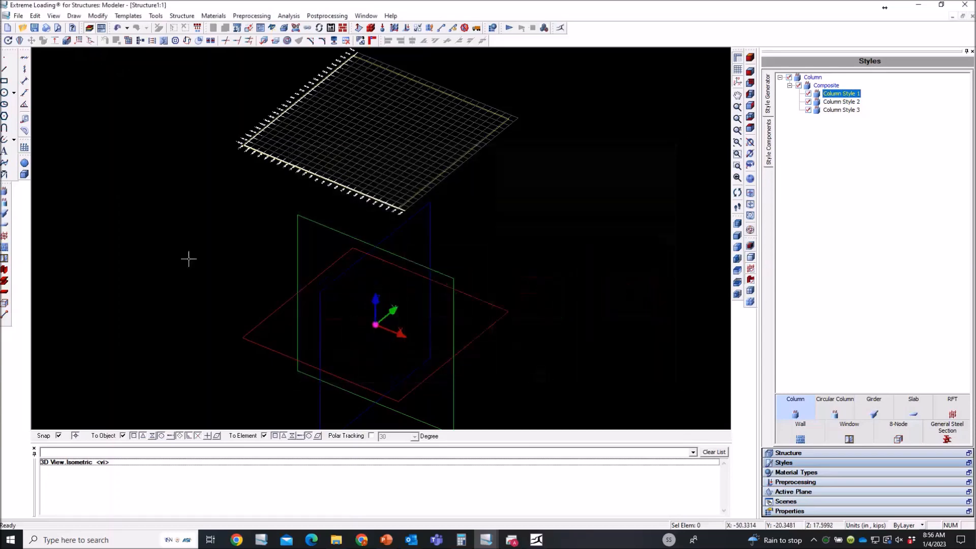
Place a column with its top centre at 0, 0, 180 on the grid and display its mesh.
{"action": "left_click", "coordinate": [5, 191]}
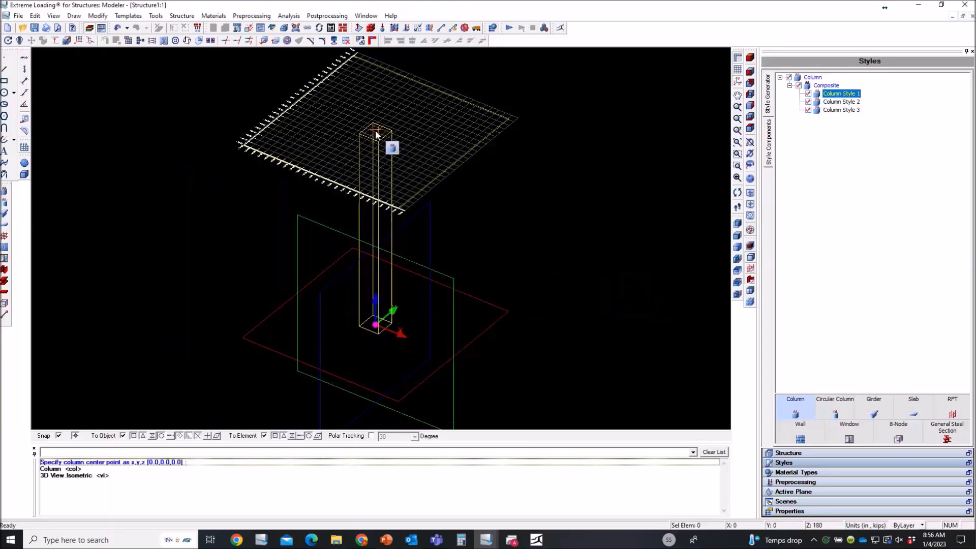
{"action": "left_click", "coordinate": [376, 134]}
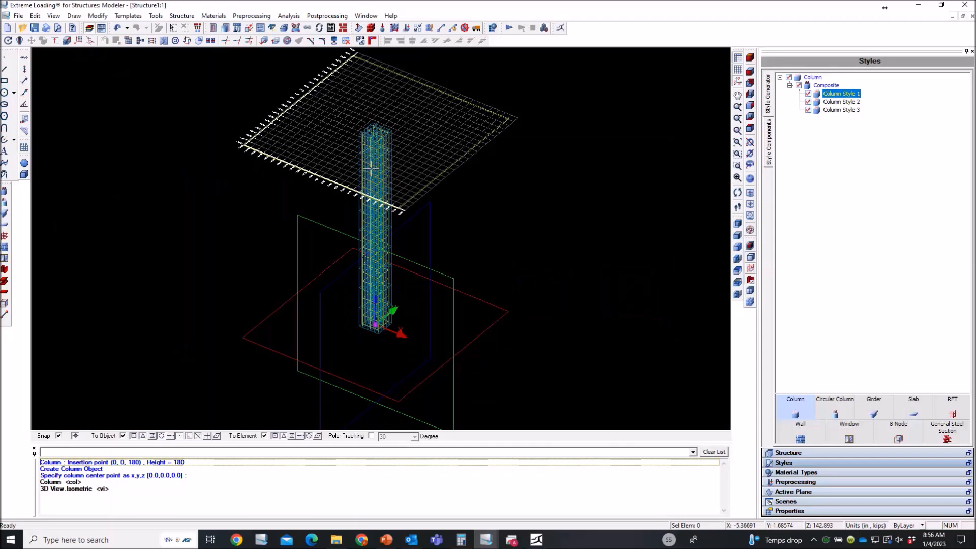
{"action": "left_click", "coordinate": [376, 133]}
{"action": "left_click", "coordinate": [750, 291]}
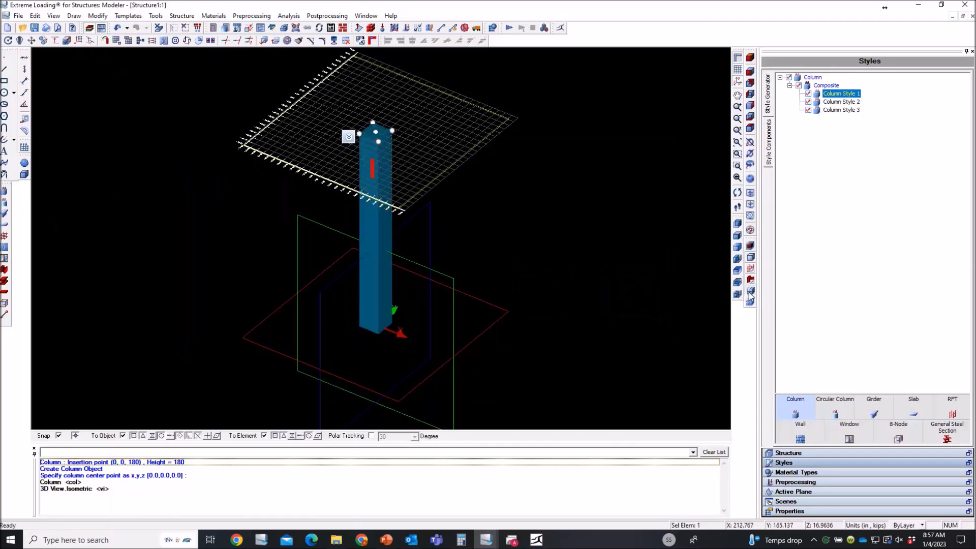
{"action": "scroll", "coordinate": [378, 159], "scroll_direction": "up", "scroll_amount": 2}
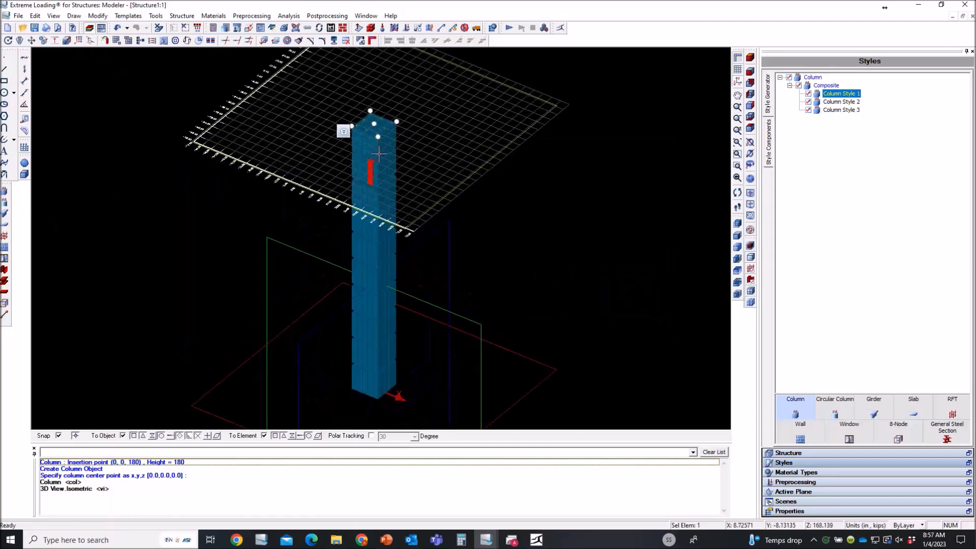
Set the column's mesh dimensions N2 and N3 to 1 and clear the selection.
{"action": "left_click", "coordinate": [791, 512]}
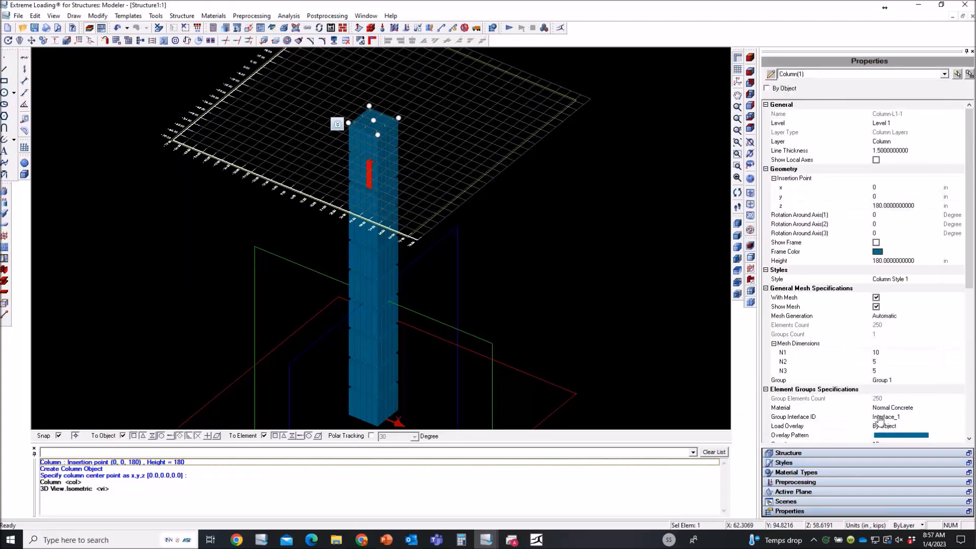
{"action": "left_click", "coordinate": [886, 353]}
{"action": "key", "text": "Tab"}
{"action": "type", "text": "1"}
{"action": "key", "text": "Tab"}
{"action": "type", "text": "1"}
{"action": "key", "text": "Tab"}
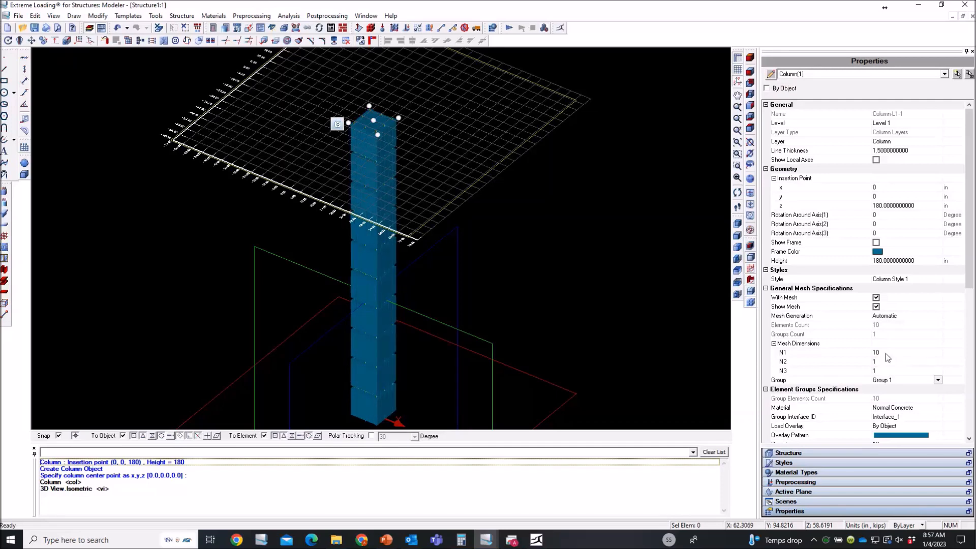
{"action": "left_click", "coordinate": [517, 205]}
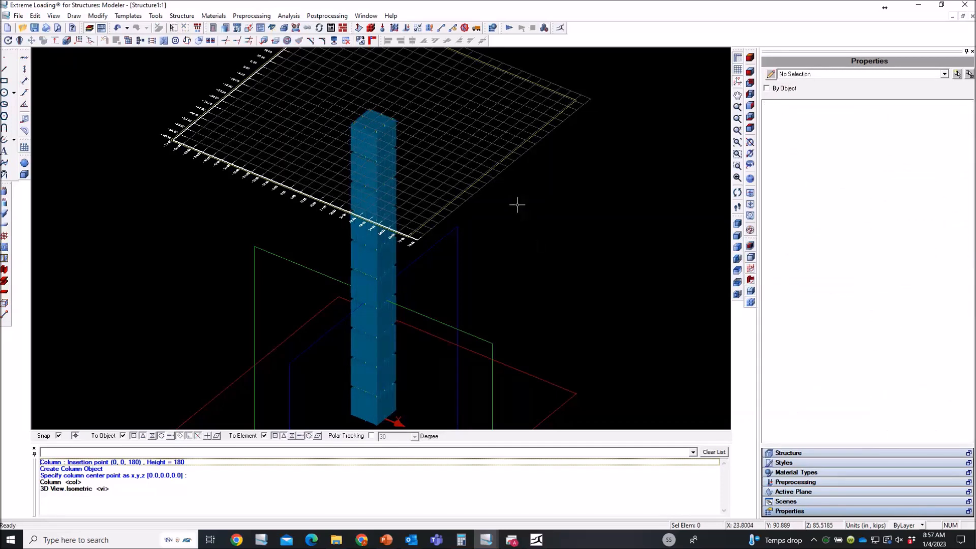
{"action": "scroll", "coordinate": [517, 205], "scroll_direction": "down", "scroll_amount": 5}
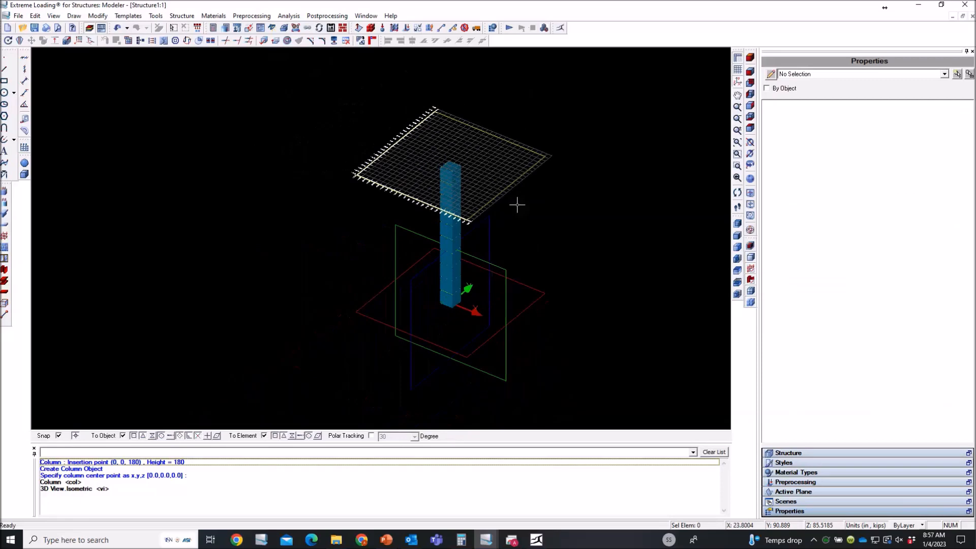
{"action": "scroll", "coordinate": [452, 168], "scroll_direction": "up", "scroll_amount": 3}
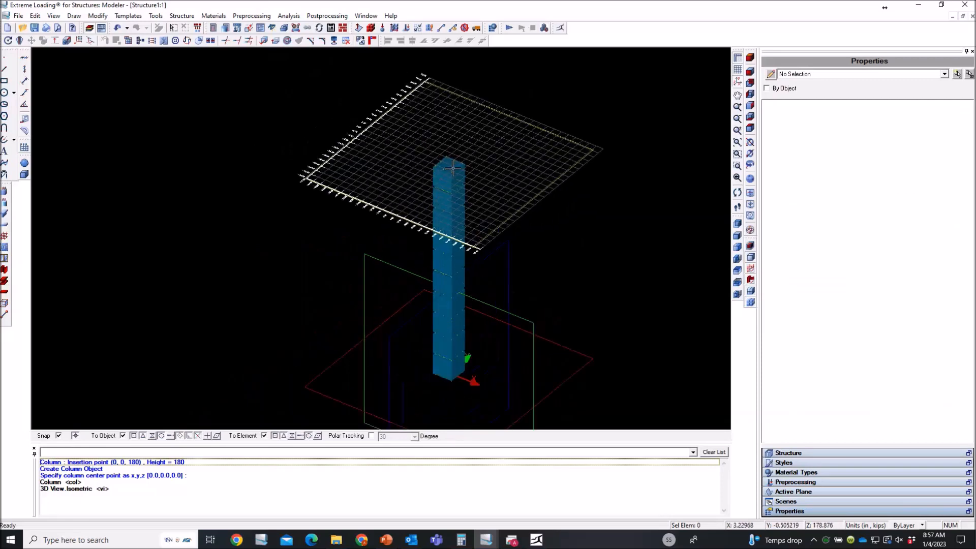
{"action": "left_click_drag", "start_coordinate": [475, 143], "coordinate": [399, 233]}
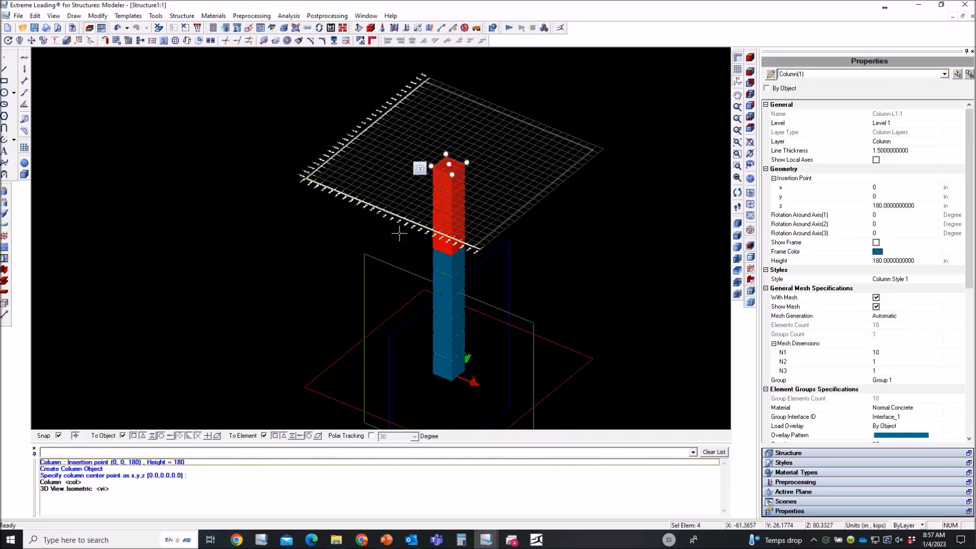
{"action": "right_click", "coordinate": [399, 233]}
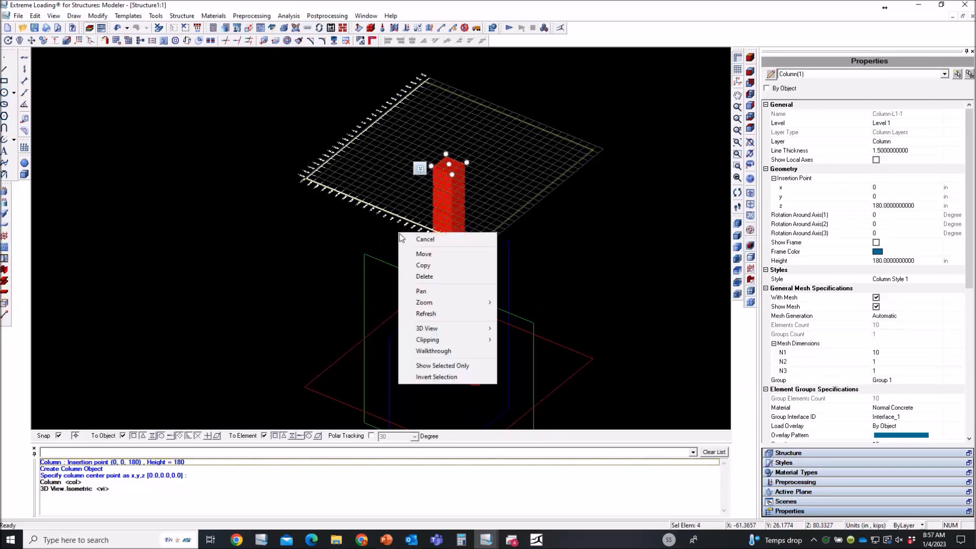
{"action": "left_click", "coordinate": [414, 265]}
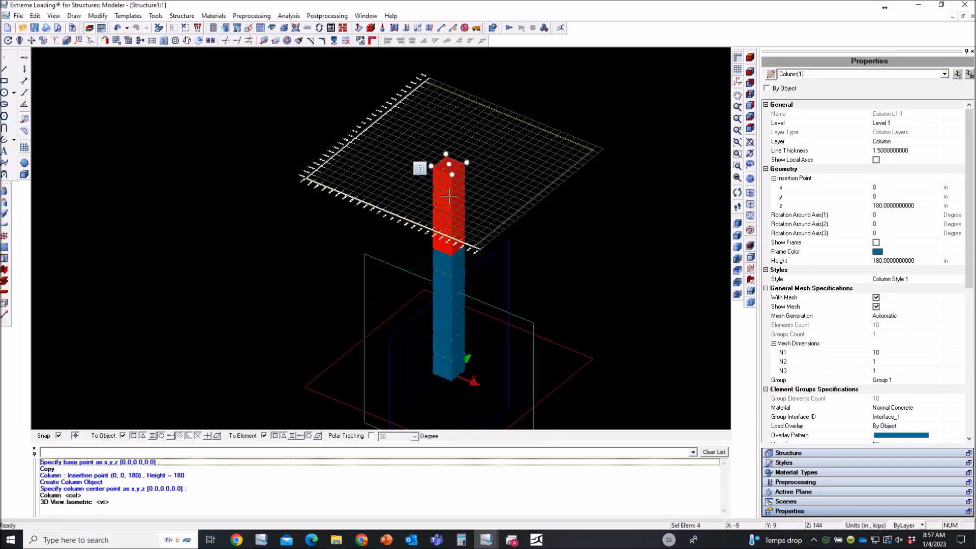
{"action": "left_click", "coordinate": [456, 156]}
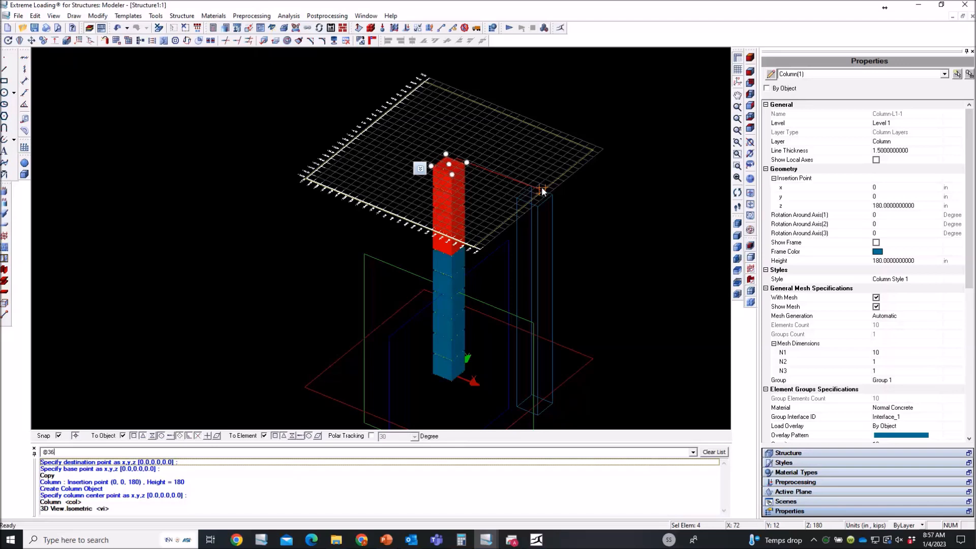
{"action": "type", "text": "@360,0"}
{"action": "key", "text": "Return"}
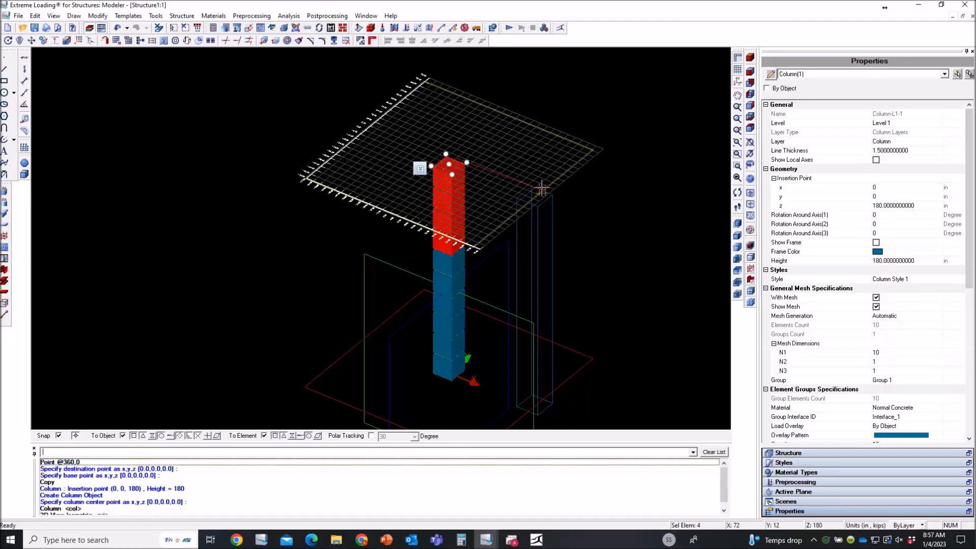
Clear the column selection and list the available girder styles.
{"action": "scroll", "coordinate": [308, 208], "scroll_direction": "down", "scroll_amount": 3}
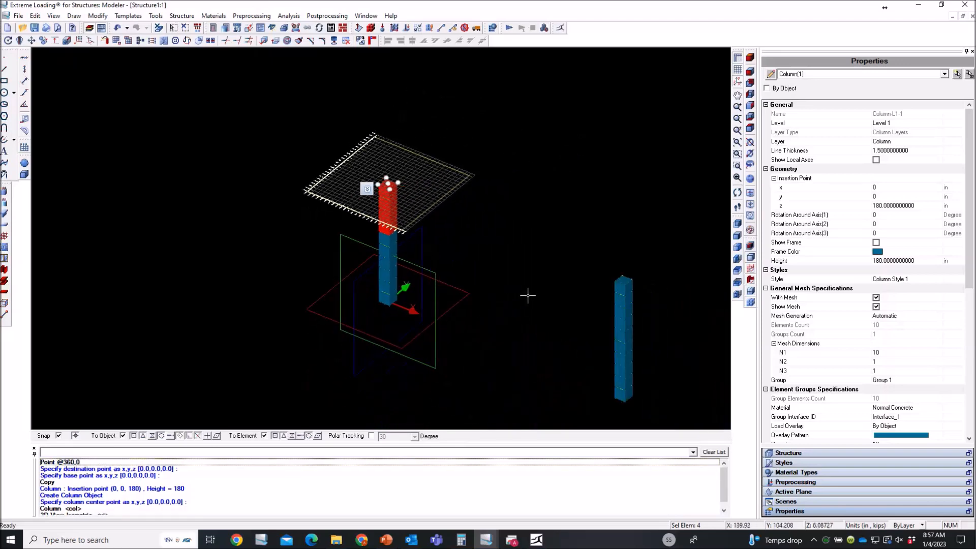
{"action": "key", "text": "Escape"}
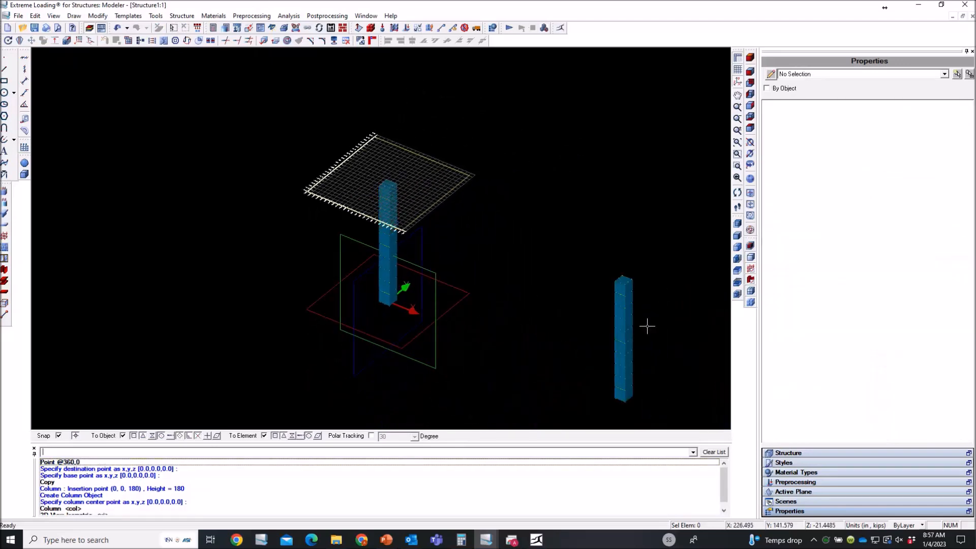
{"action": "left_click", "coordinate": [813, 463]}
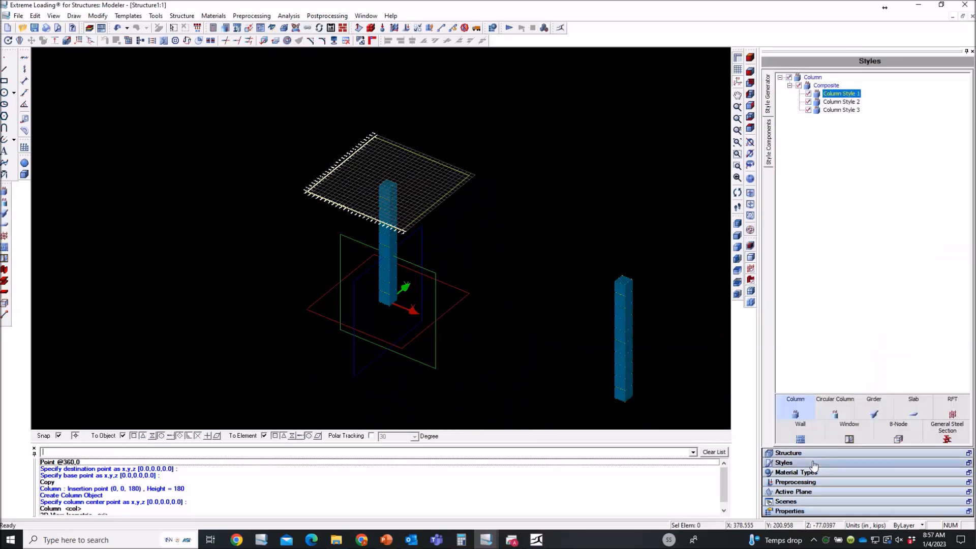
{"action": "left_click", "coordinate": [874, 411]}
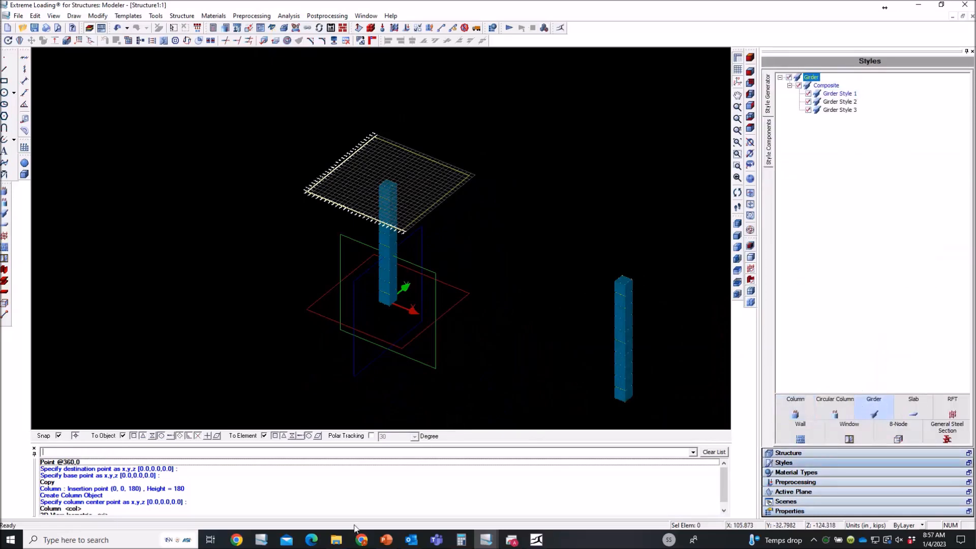
Check the girder dimensions, zones and reinforcement on the Building Details slide in PowerPoint, and return to the structural model.
{"action": "mouse_move", "coordinate": [386, 540]}
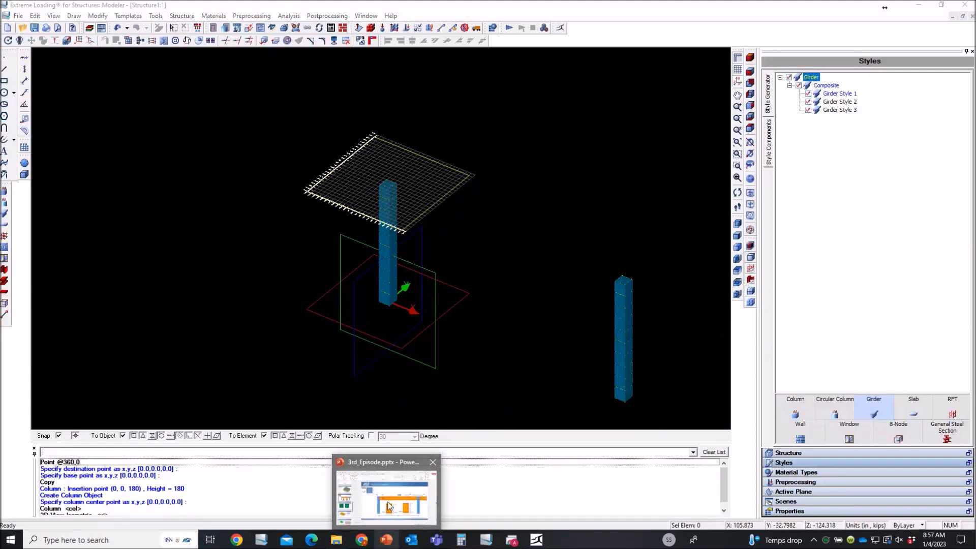
{"action": "left_click", "coordinate": [386, 518]}
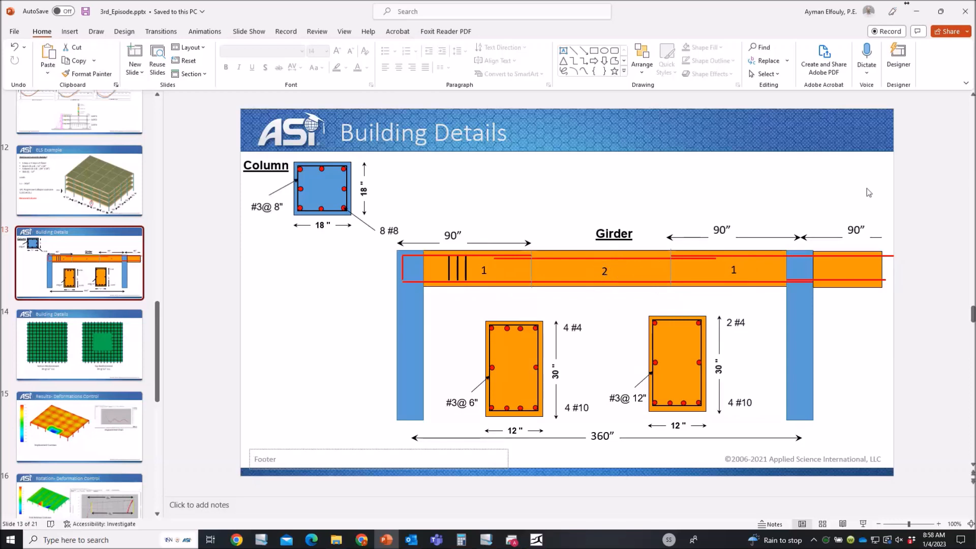
{"action": "left_click", "coordinate": [918, 12]}
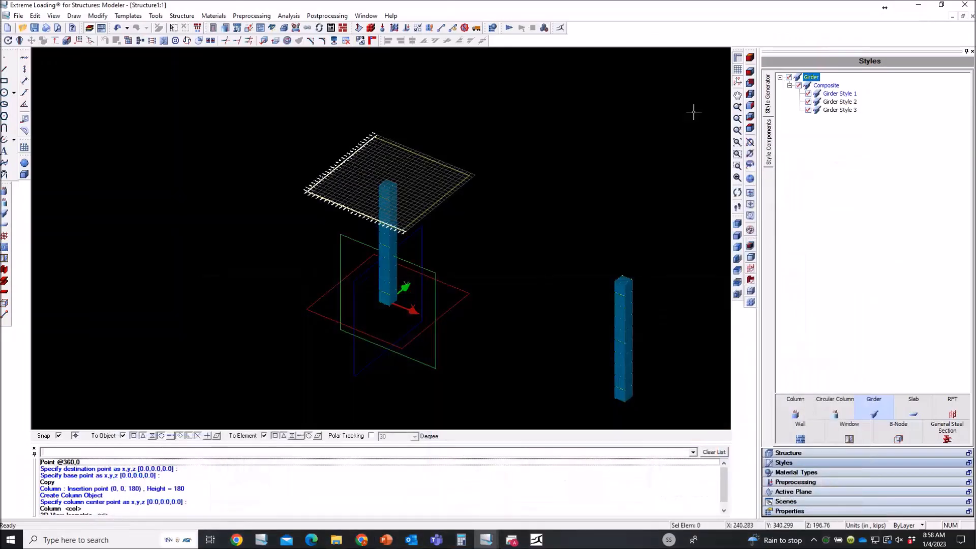
Rename Girder Style 1 as Beam1 and set its geometry's initial width to 12 in.
{"action": "left_click", "coordinate": [833, 93]}
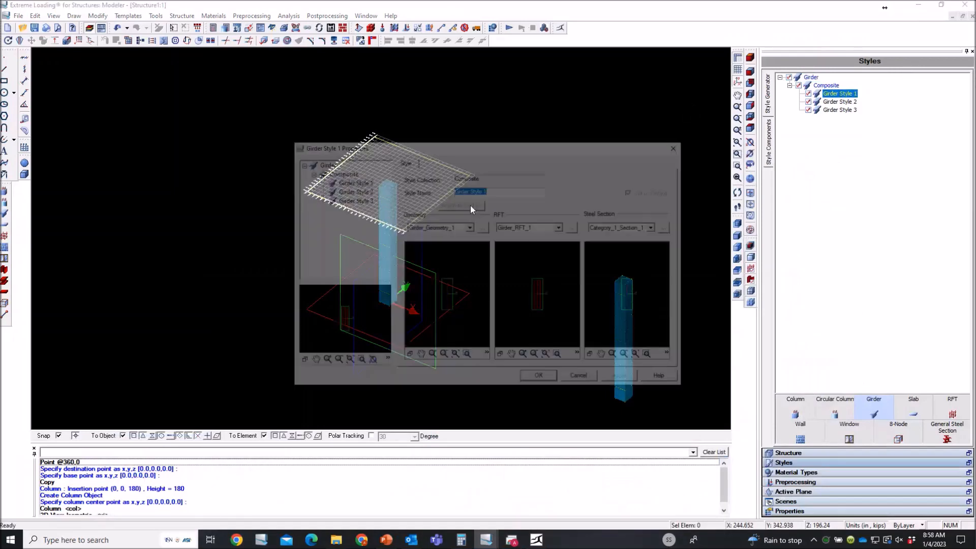
{"action": "type", "text": "Beam1"}
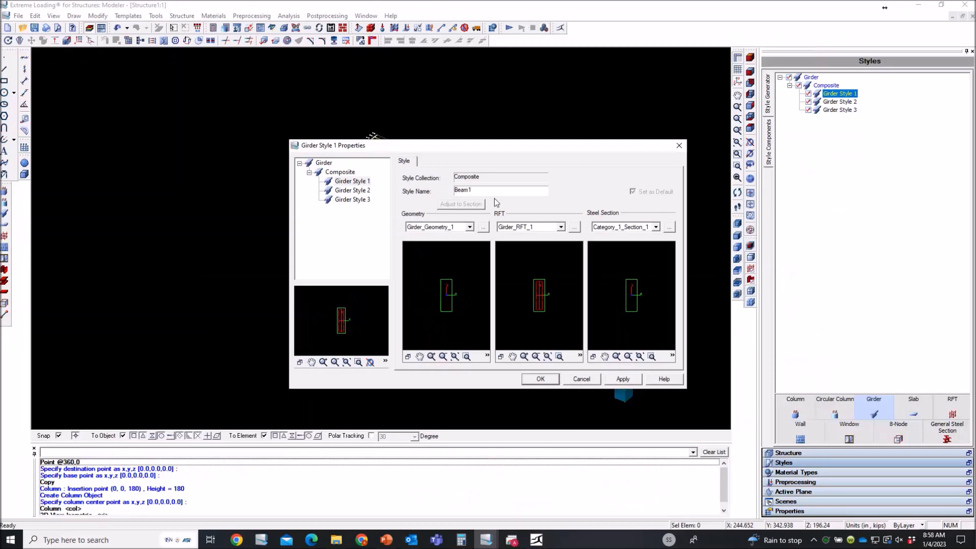
{"action": "left_click", "coordinate": [483, 226]}
{"action": "double_click", "coordinate": [478, 229]}
{"action": "type", "text": "12"}
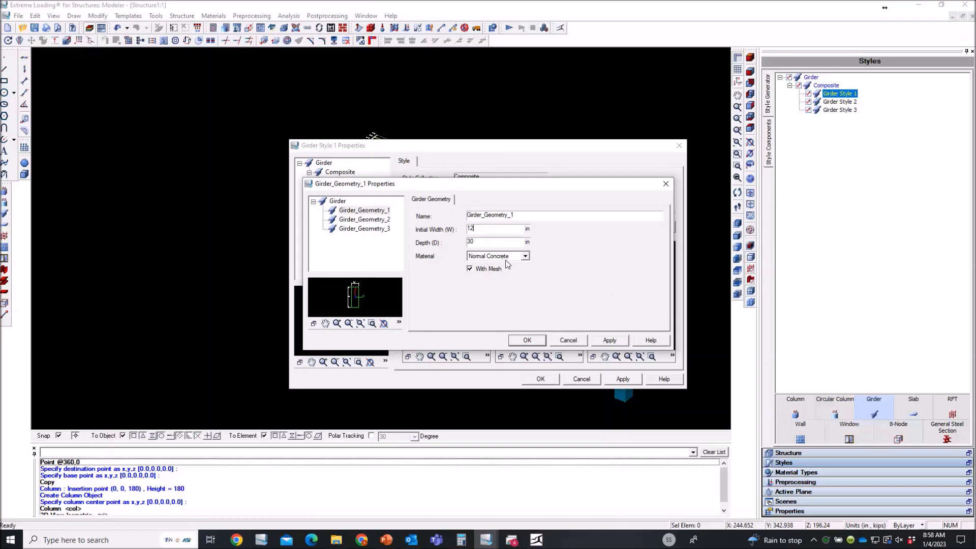
{"action": "left_click", "coordinate": [608, 340]}
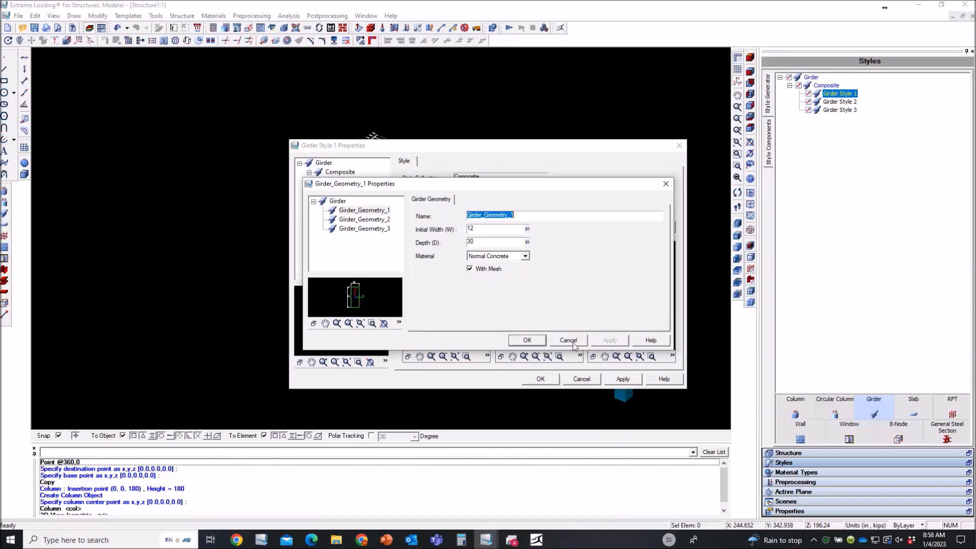
{"action": "left_click", "coordinate": [527, 340]}
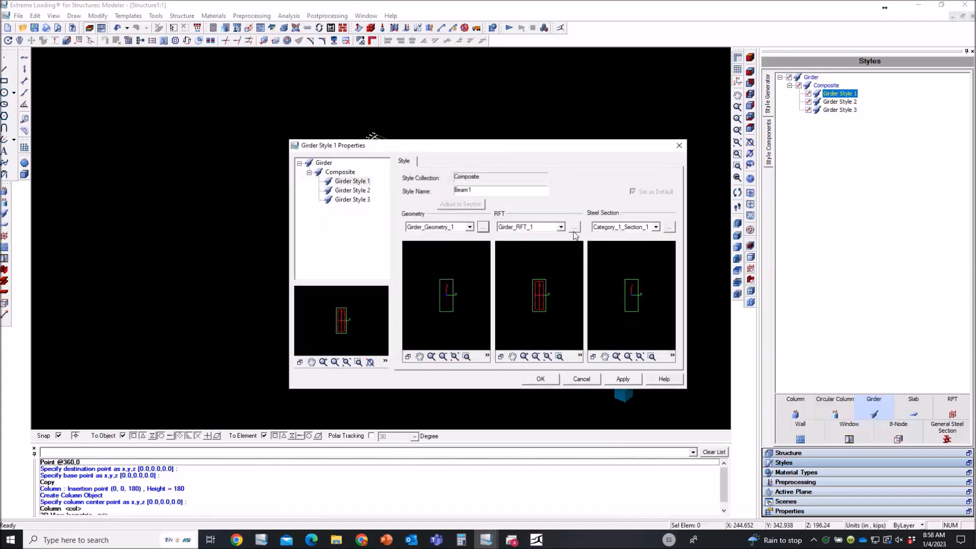
Open Beam1's reinforcement properties and check the girder bar details on the Building Details slide in PowerPoint.
{"action": "left_click", "coordinate": [575, 227]}
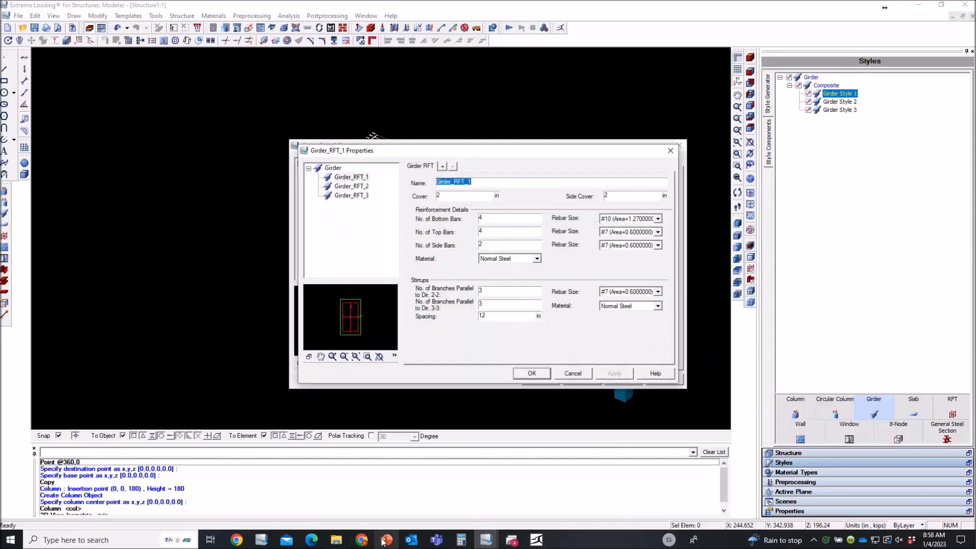
{"action": "mouse_move", "coordinate": [383, 541]}
{"action": "left_click", "coordinate": [386, 506]}
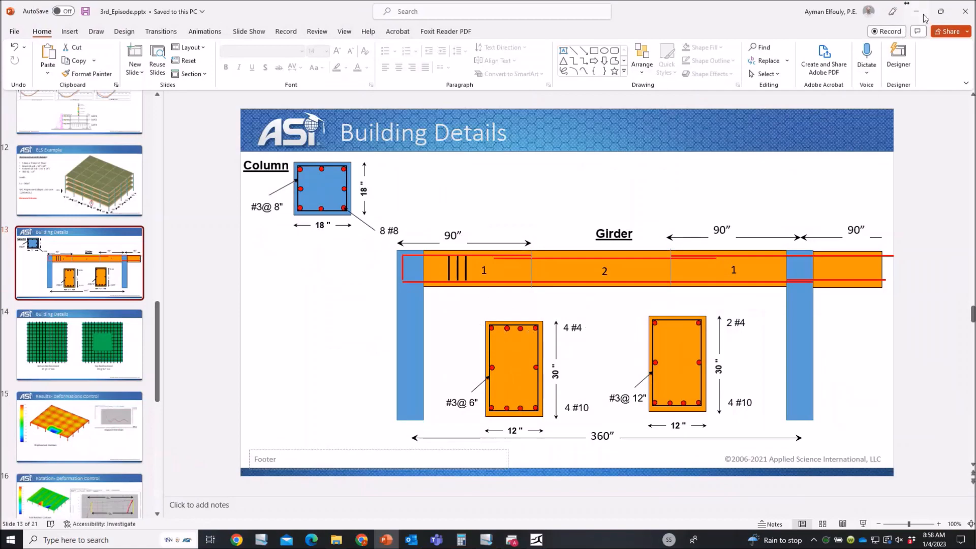
{"action": "left_click", "coordinate": [922, 15]}
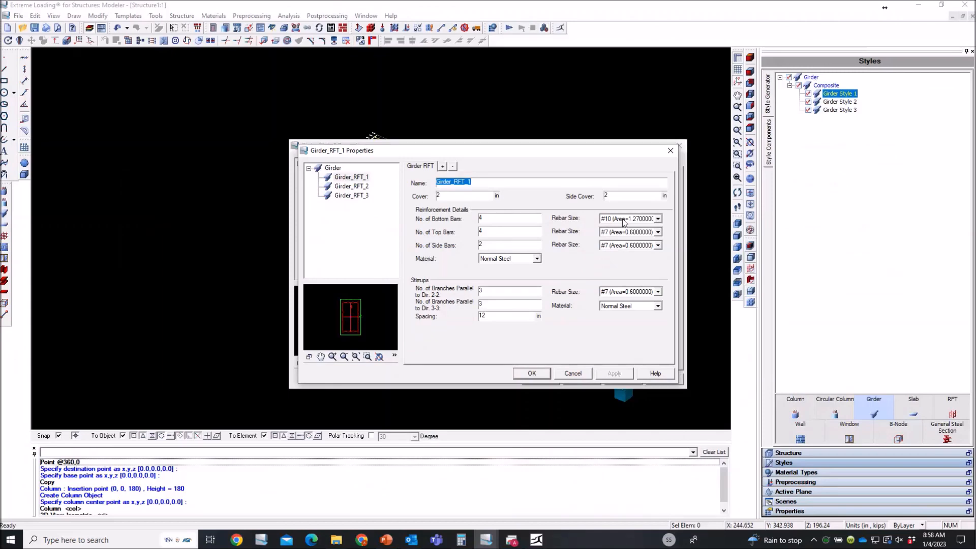
Set Beam1's top bars to size #4 and its side bars to 1 bar of size #3.
{"action": "double_click", "coordinate": [485, 233]}
{"action": "left_click", "coordinate": [621, 233]}
{"action": "scroll", "coordinate": [621, 244], "scroll_direction": "up", "scroll_amount": 2}
{"action": "left_click", "coordinate": [622, 247]}
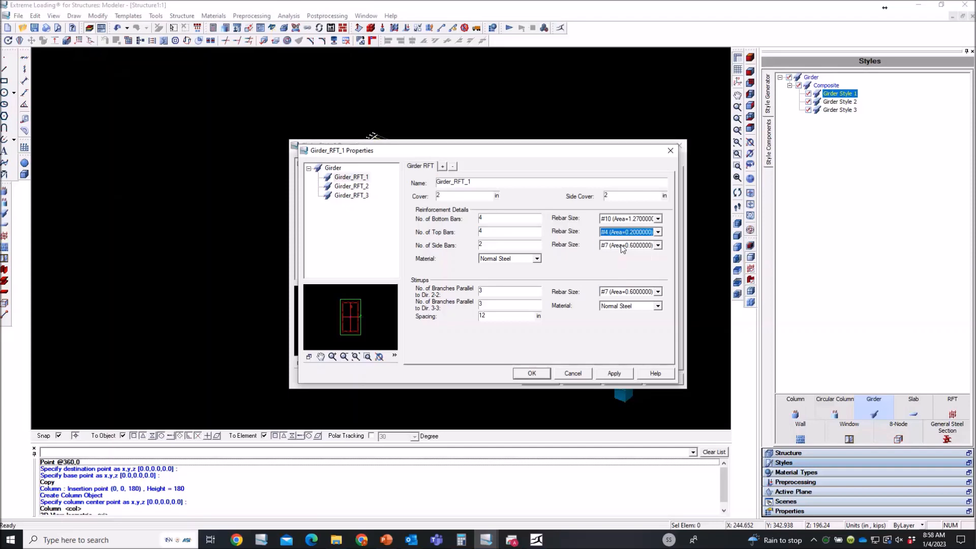
{"action": "left_click", "coordinate": [504, 245]}
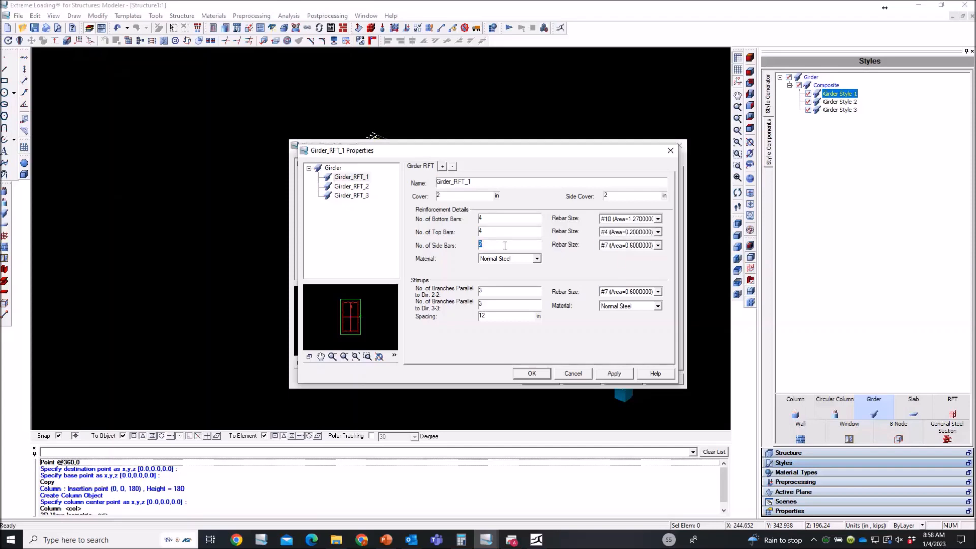
{"action": "type", "text": "1"}
{"action": "left_click", "coordinate": [615, 245]}
{"action": "scroll", "coordinate": [615, 254], "scroll_direction": "up", "scroll_amount": 4}
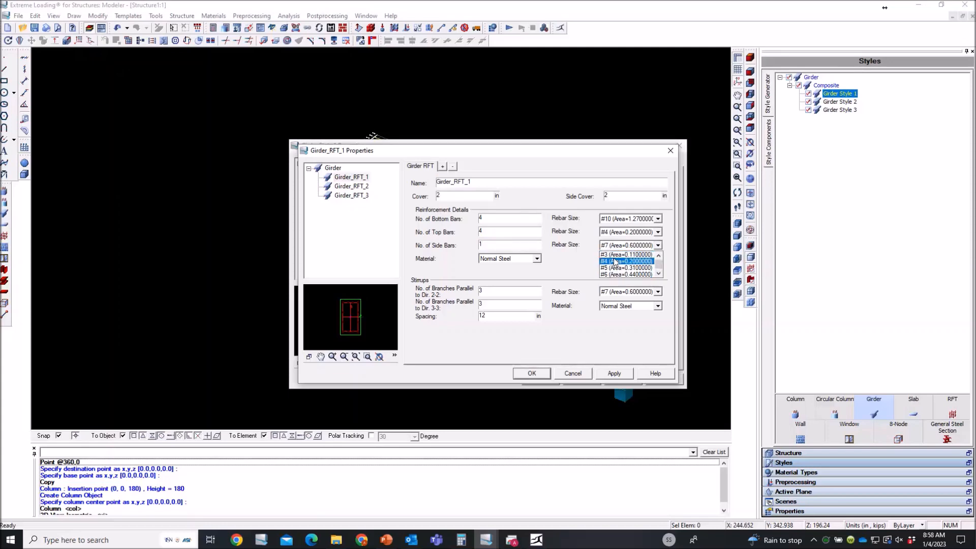
{"action": "left_click", "coordinate": [615, 254]}
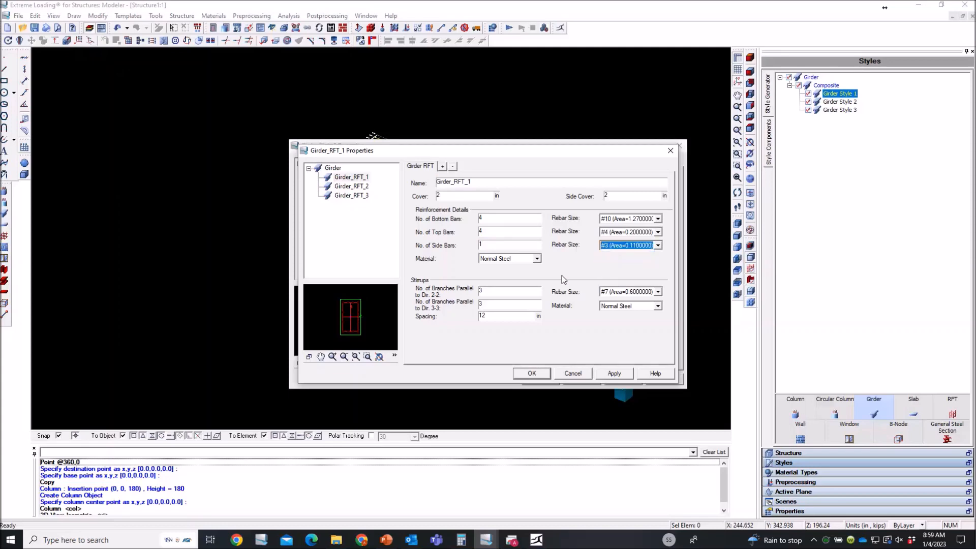
Set Beam1's stirrups to 2 branches in each direction, 6 in spacing and size #3, and accept the girder style.
{"action": "left_click", "coordinate": [495, 290]}
{"action": "type", "text": "2"}
{"action": "double_click", "coordinate": [492, 314]}
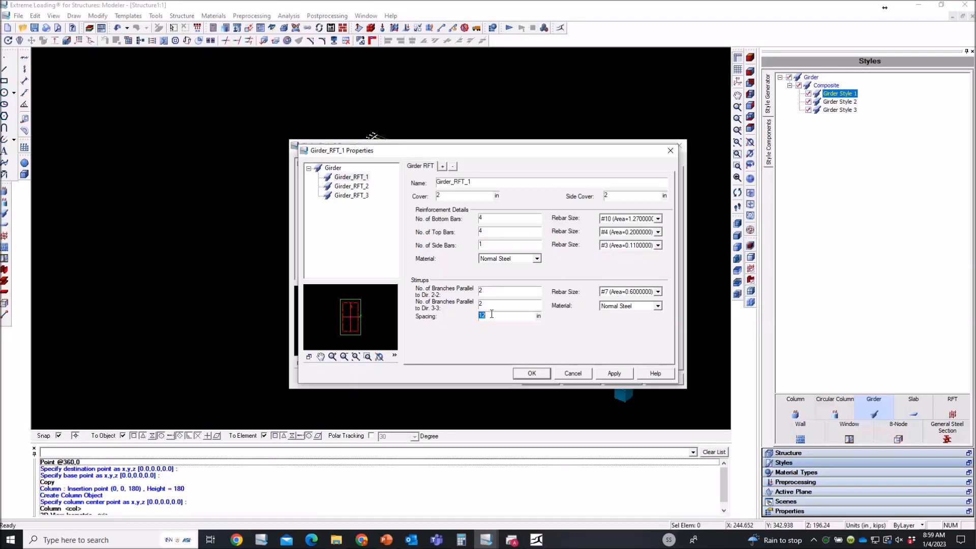
{"action": "left_click", "coordinate": [639, 293]}
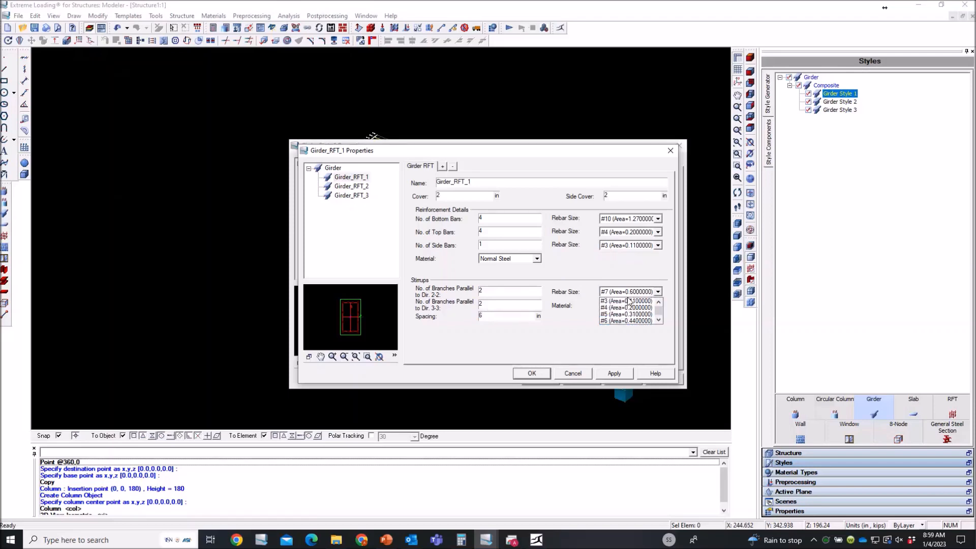
{"action": "left_click", "coordinate": [622, 301]}
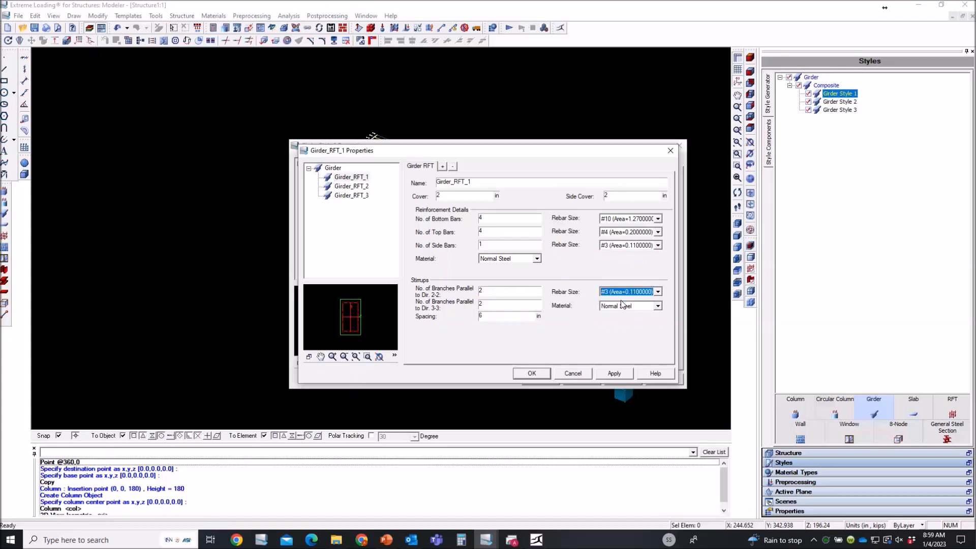
{"action": "left_click", "coordinate": [617, 373]}
{"action": "left_click", "coordinate": [526, 374]}
{"action": "left_click", "coordinate": [540, 379]}
Rename Girder Style 2 as Beam2 and assign Girder_Geometry_1 as its geometry.
{"action": "left_click", "coordinate": [838, 103]}
{"action": "double_click", "coordinate": [838, 105]}
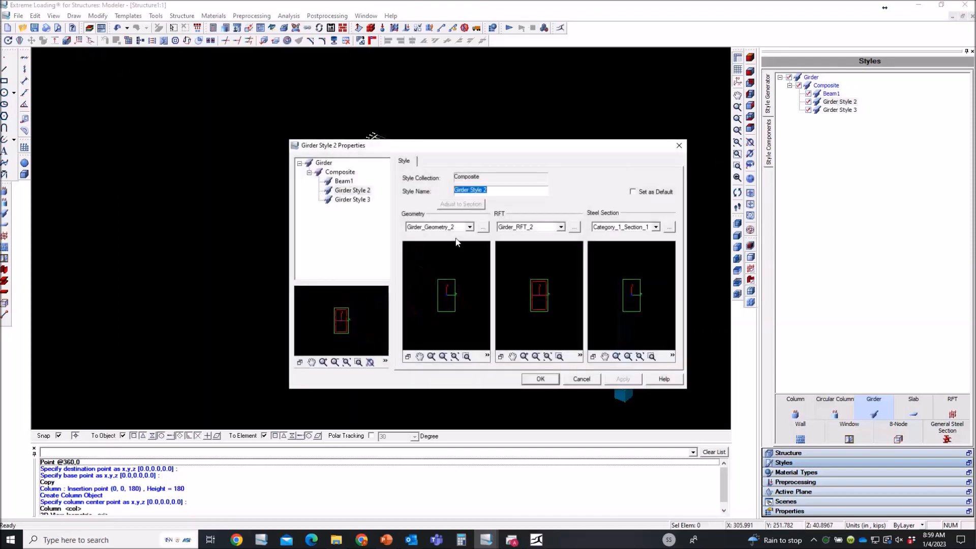
{"action": "type", "text": "Beam2"}
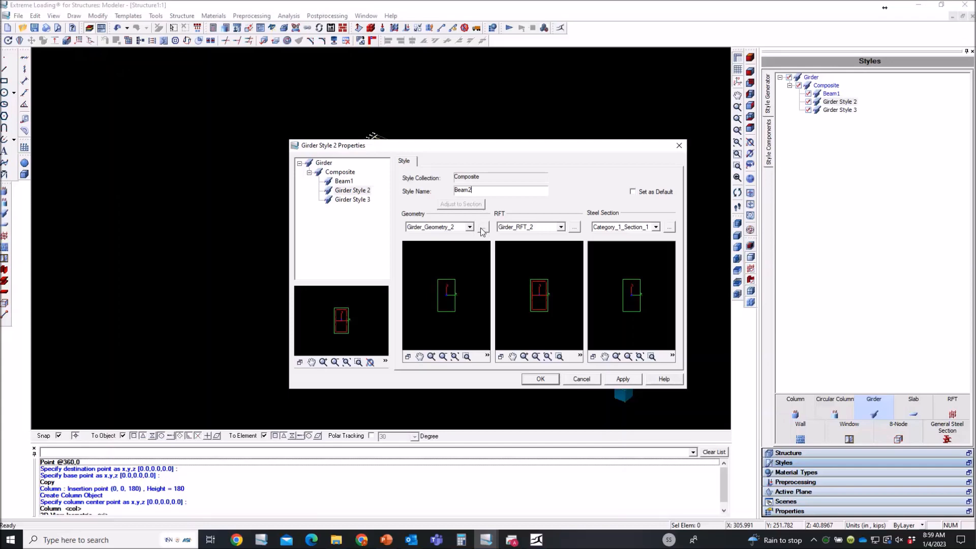
{"action": "left_click", "coordinate": [449, 232]}
{"action": "left_click", "coordinate": [447, 237]}
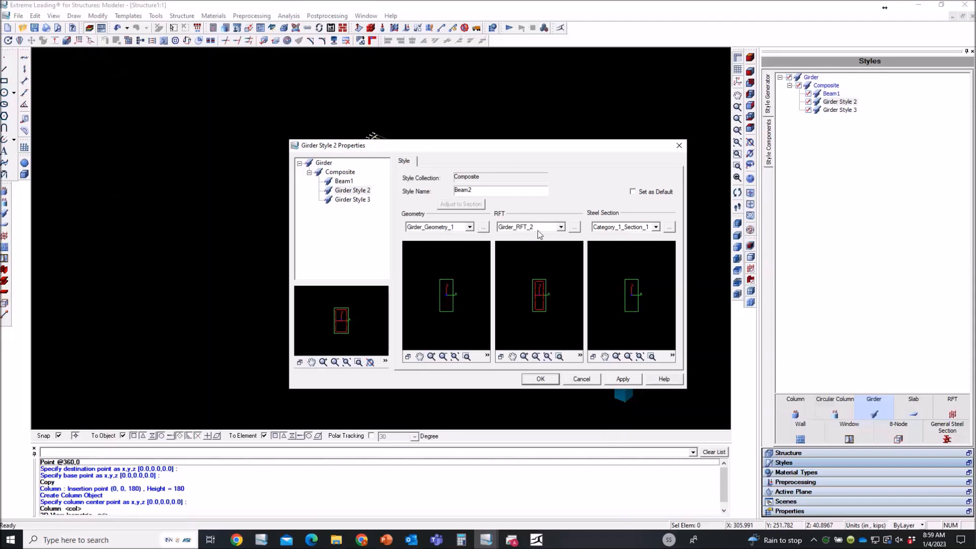
Set the bottom reinforcement in Girder_RFT_2 to 4 bars of size #10.
{"action": "left_click", "coordinate": [575, 227]}
{"action": "double_click", "coordinate": [487, 219]}
{"action": "type", "text": "4"}
{"action": "left_click", "coordinate": [622, 219]}
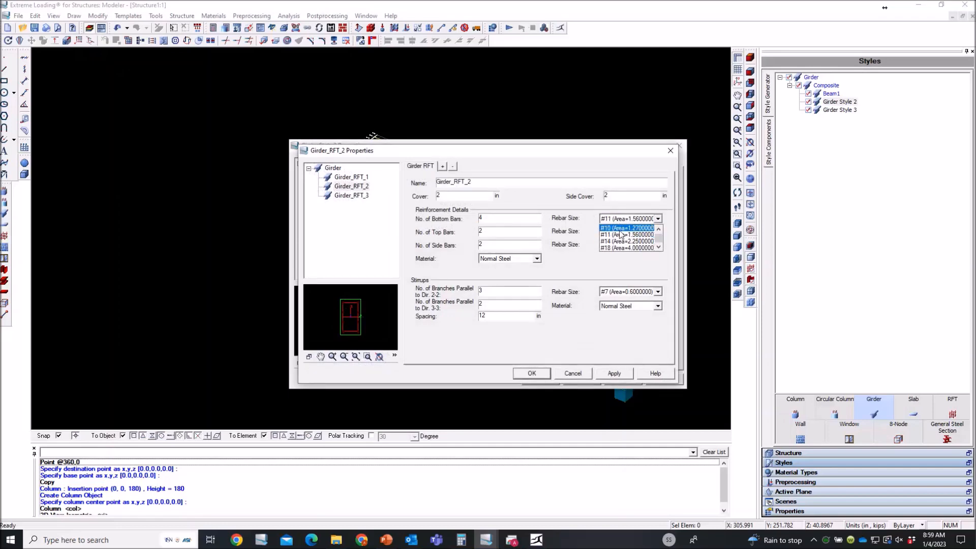
{"action": "left_click", "coordinate": [621, 229]}
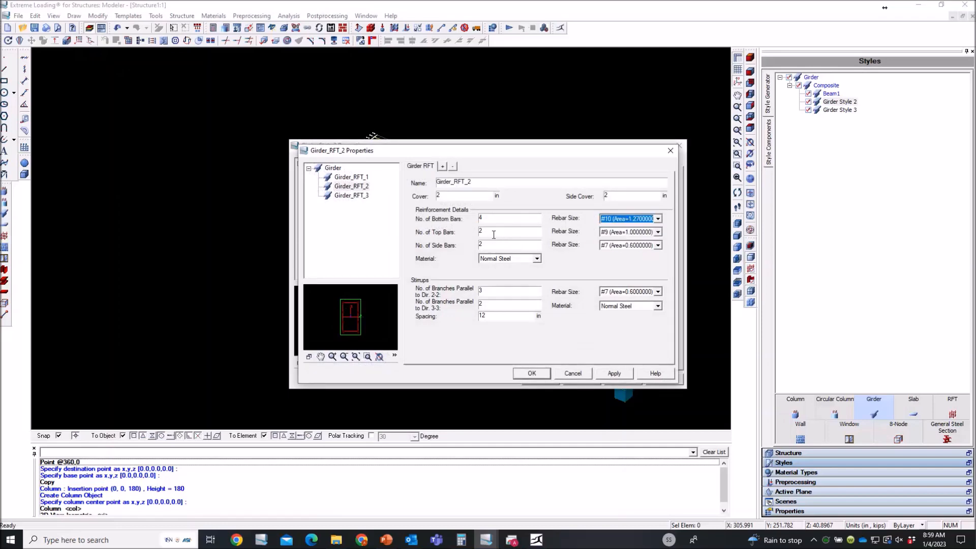
Set Beam2's top bars to size #4 and its side bars to 1 bar of size #3.
{"action": "left_click", "coordinate": [624, 232]}
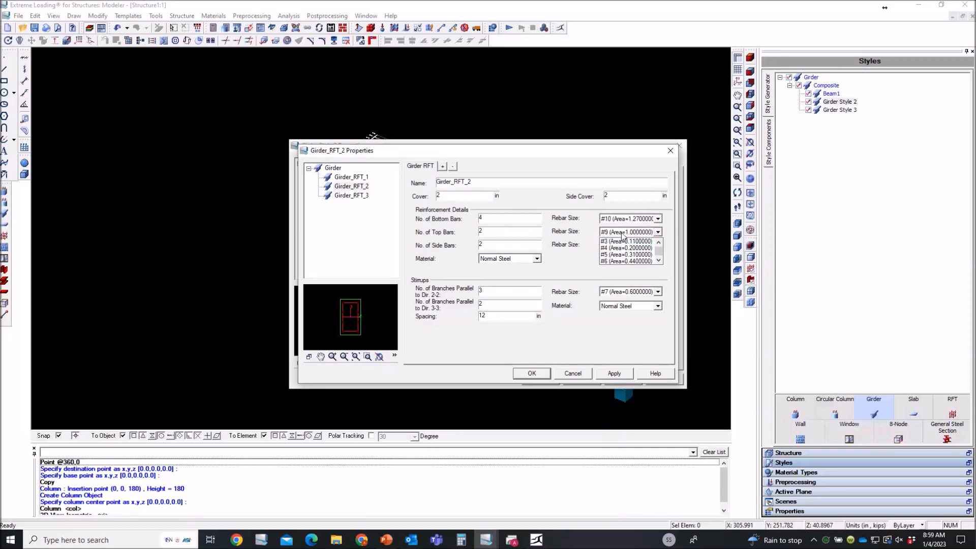
{"action": "left_click", "coordinate": [620, 248]}
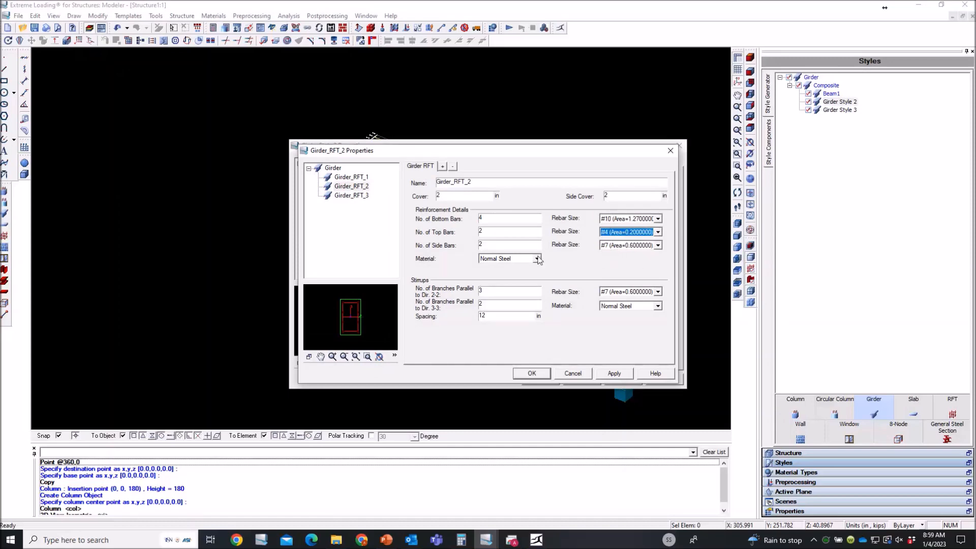
{"action": "left_click", "coordinate": [488, 244]}
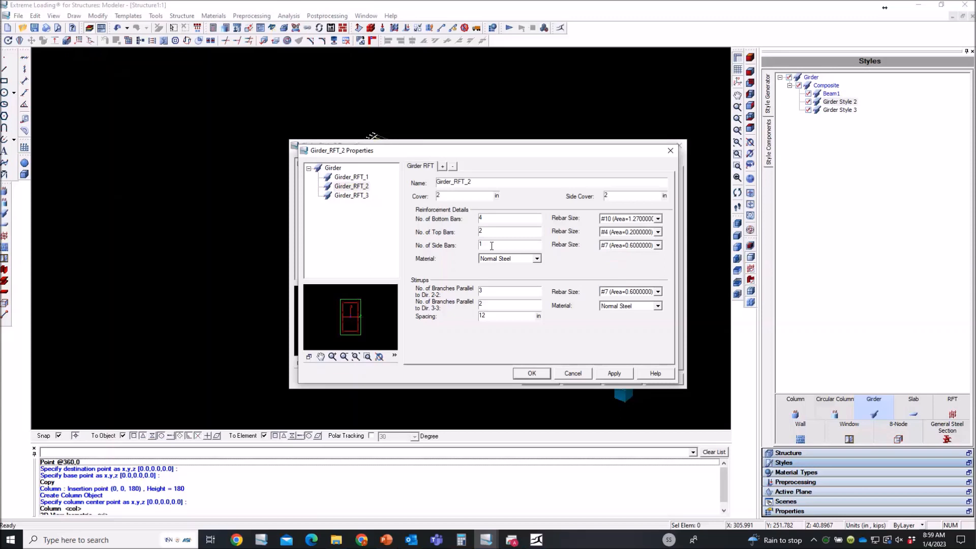
{"action": "left_click", "coordinate": [627, 246]}
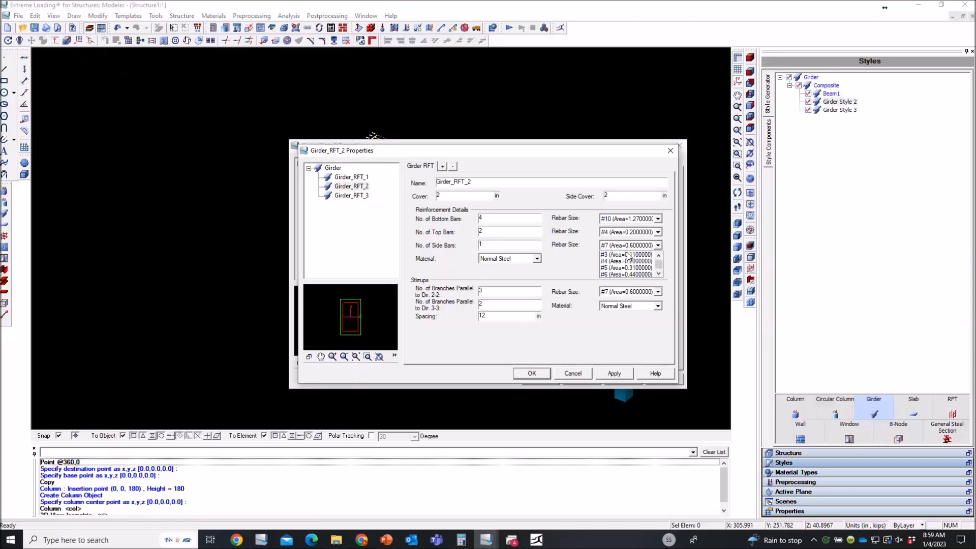
{"action": "left_click", "coordinate": [621, 255]}
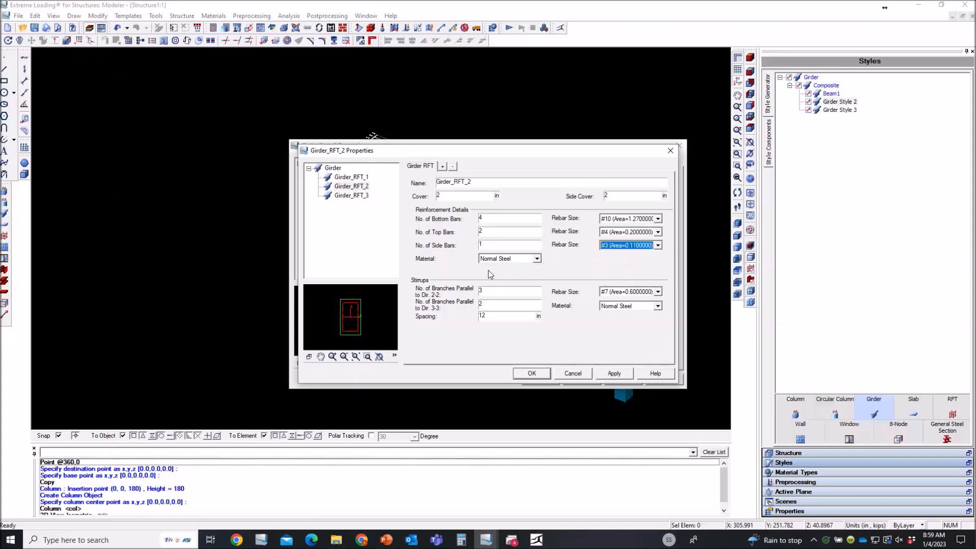
Set Beam2's stirrups to 2 branches parallel to direction 2-2 and rebar size #3.
{"action": "left_click", "coordinate": [488, 290]}
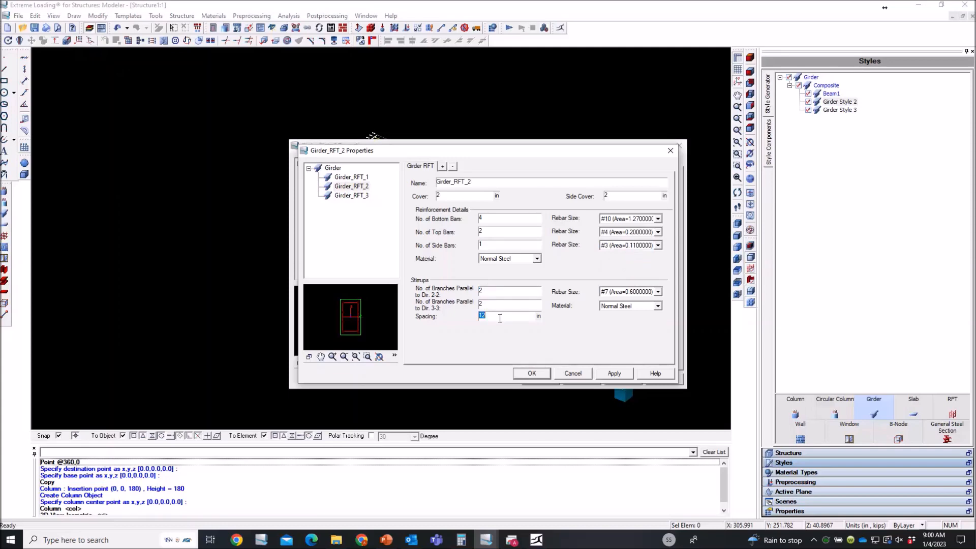
{"action": "left_click", "coordinate": [635, 292]}
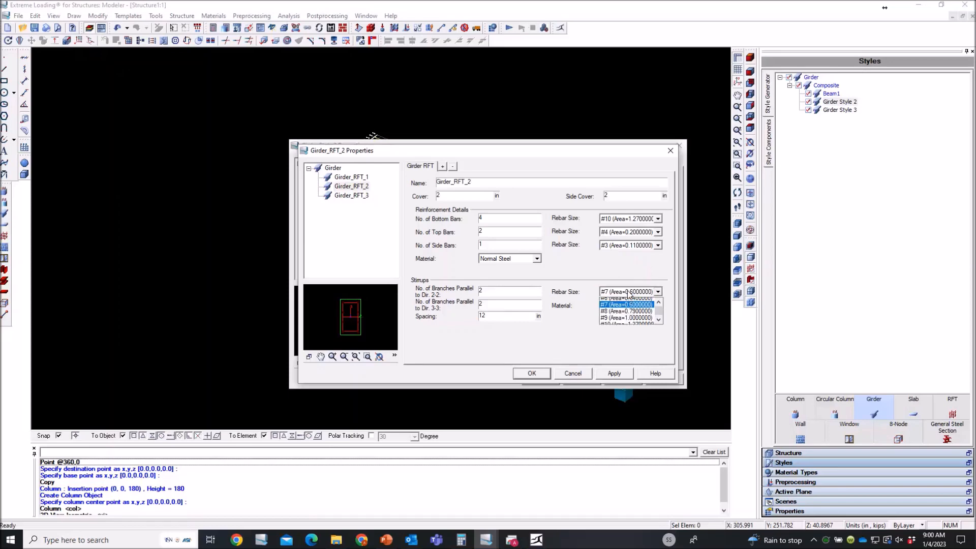
{"action": "left_click", "coordinate": [617, 301]}
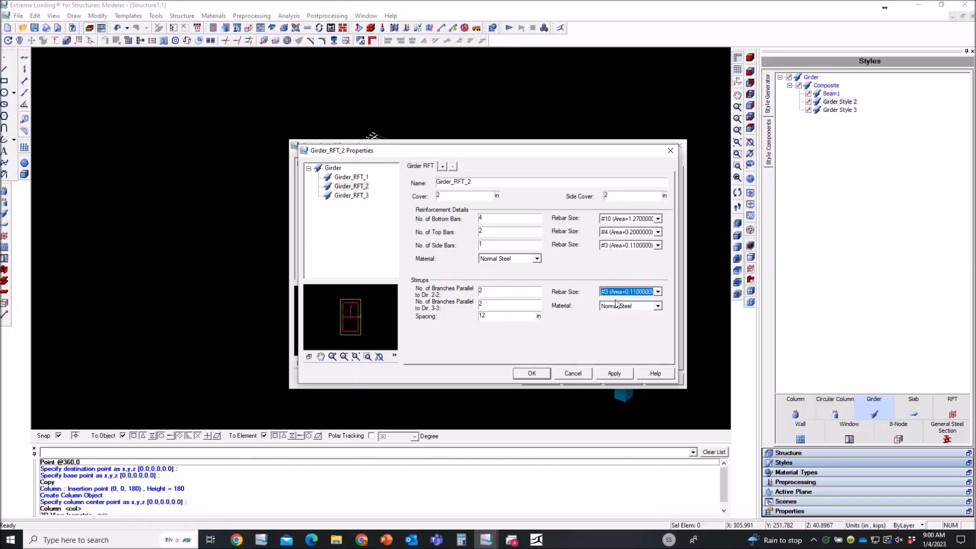
Apply the Girder_RFT_2 reinforcement settings and save the Beam2 girder style.
{"action": "left_click", "coordinate": [614, 372]}
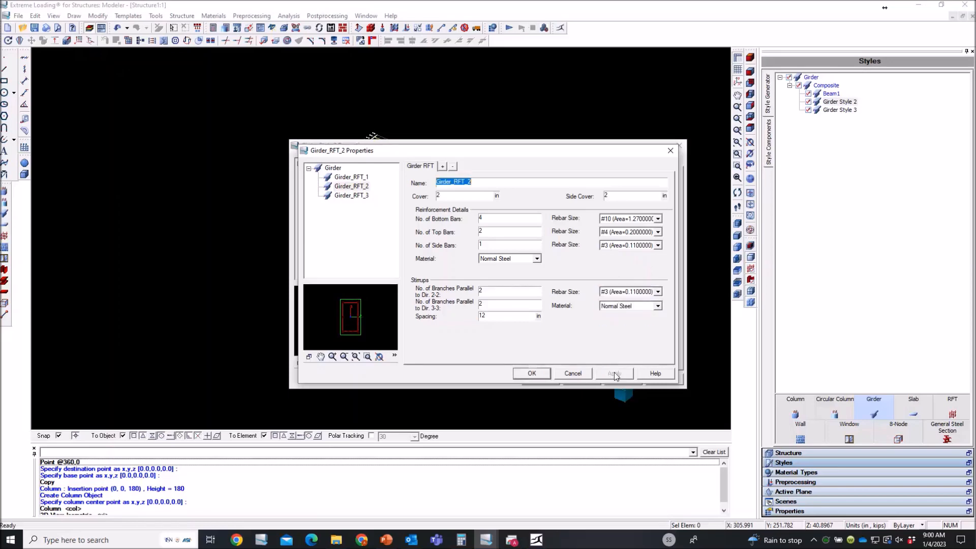
{"action": "left_click", "coordinate": [532, 374]}
{"action": "left_click", "coordinate": [539, 379]}
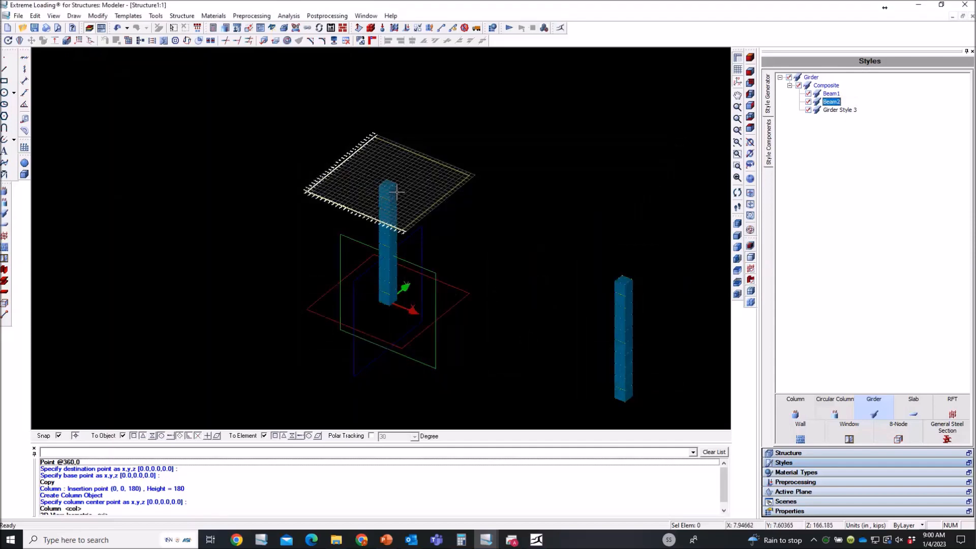
{"action": "scroll", "coordinate": [397, 191], "scroll_direction": "up", "scroll_amount": 3}
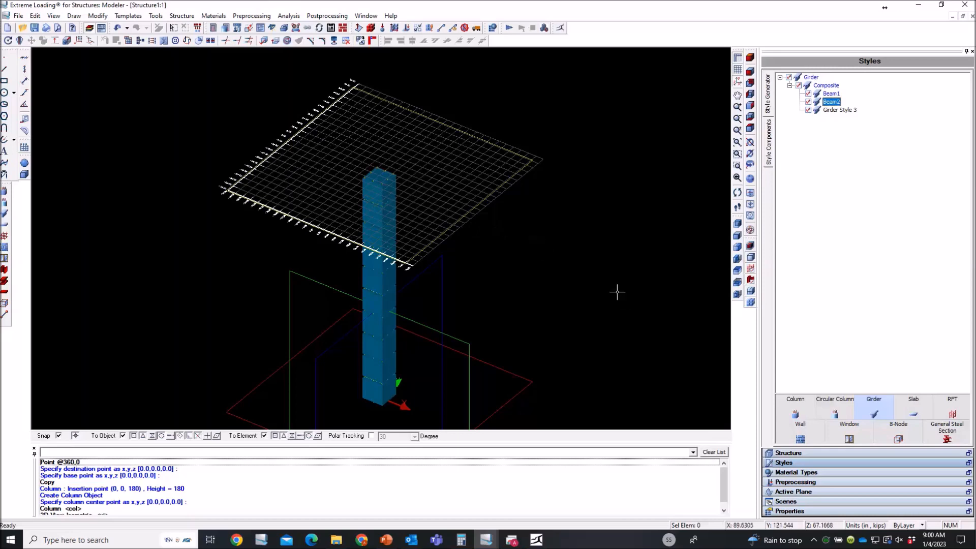
{"action": "scroll", "coordinate": [356, 248], "scroll_direction": "down", "scroll_amount": 3}
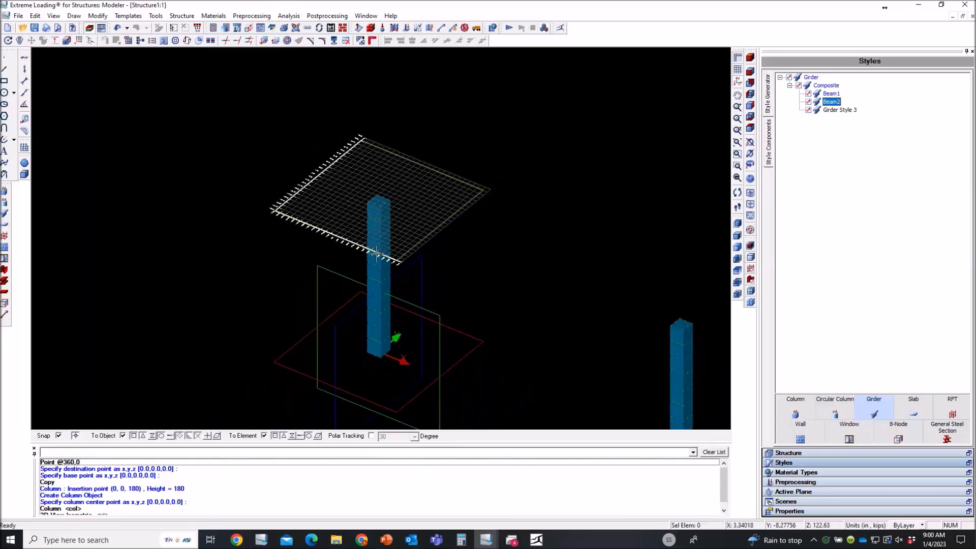
{"action": "scroll", "coordinate": [386, 206], "scroll_direction": "up", "scroll_amount": 2}
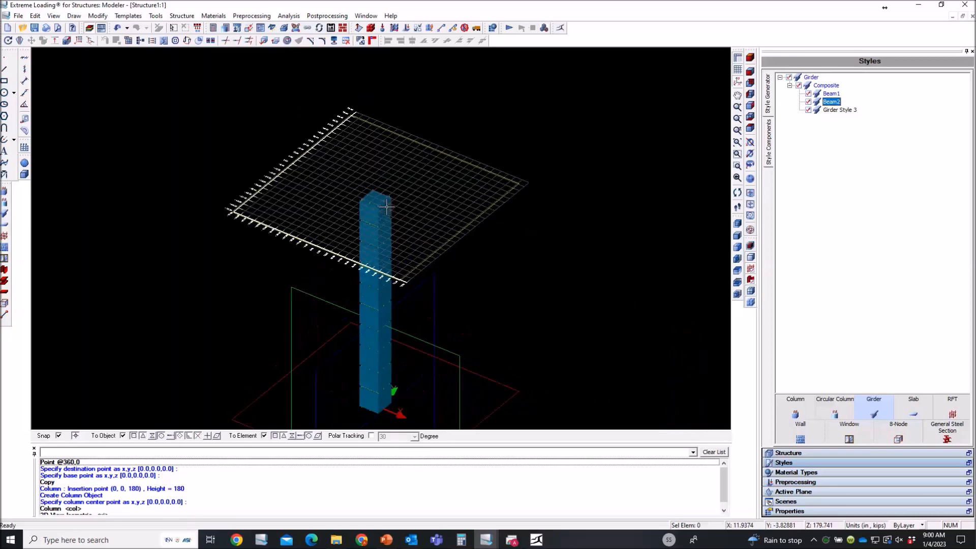
{"action": "scroll", "coordinate": [386, 206], "scroll_direction": "up", "scroll_amount": 1}
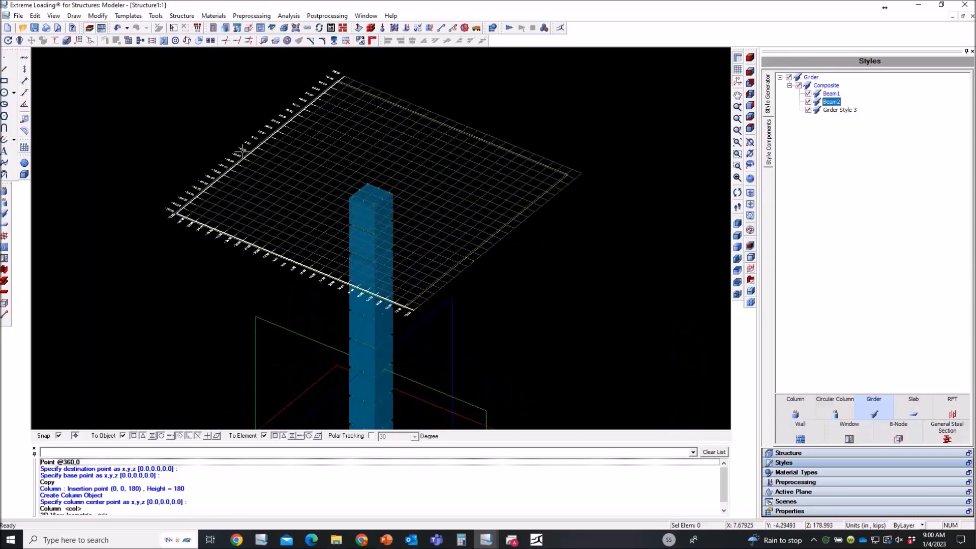
{"action": "left_click", "coordinate": [6, 71]}
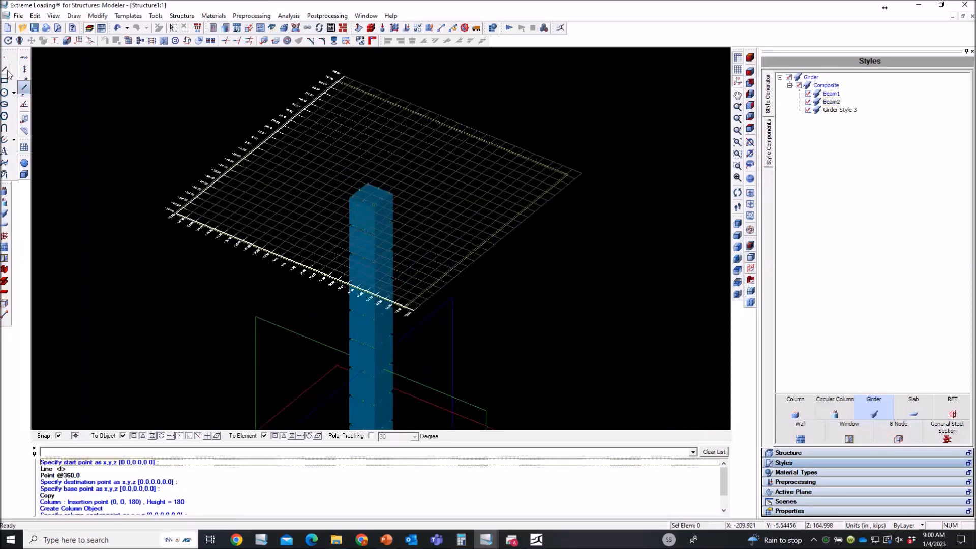
{"action": "left_click", "coordinate": [359, 193]}
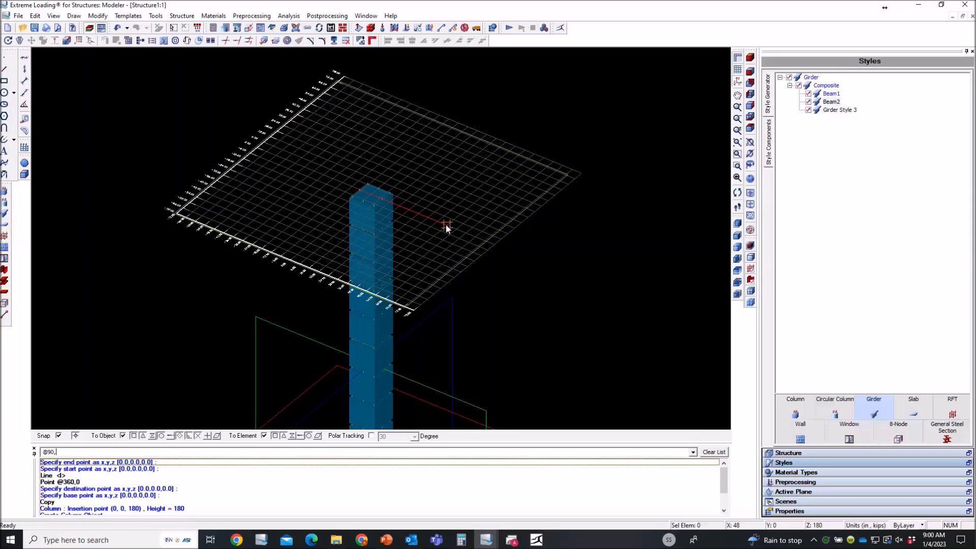
{"action": "key", "text": "Return"}
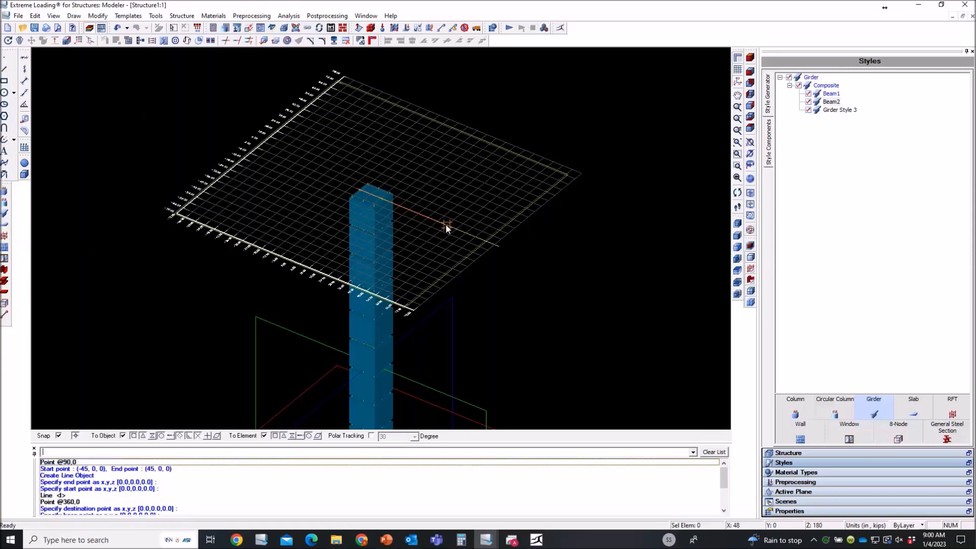
{"action": "left_click", "coordinate": [465, 230]}
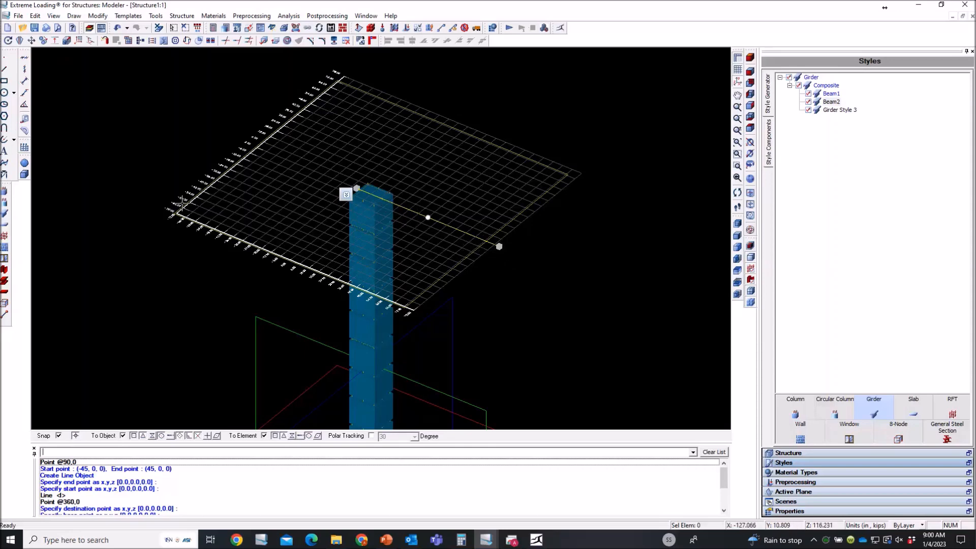
{"action": "key", "text": "Escape"}
Place a Beam1 girder from the first column's inner face (9, 0, 180) to the guide line's end (81, 0, 180).
{"action": "left_click", "coordinate": [4, 213]}
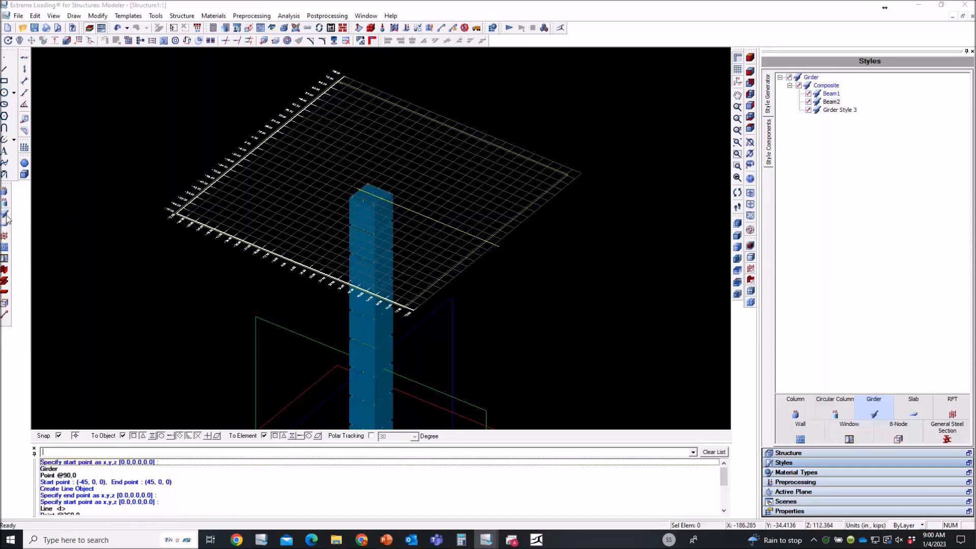
{"action": "left_click", "coordinate": [387, 200]}
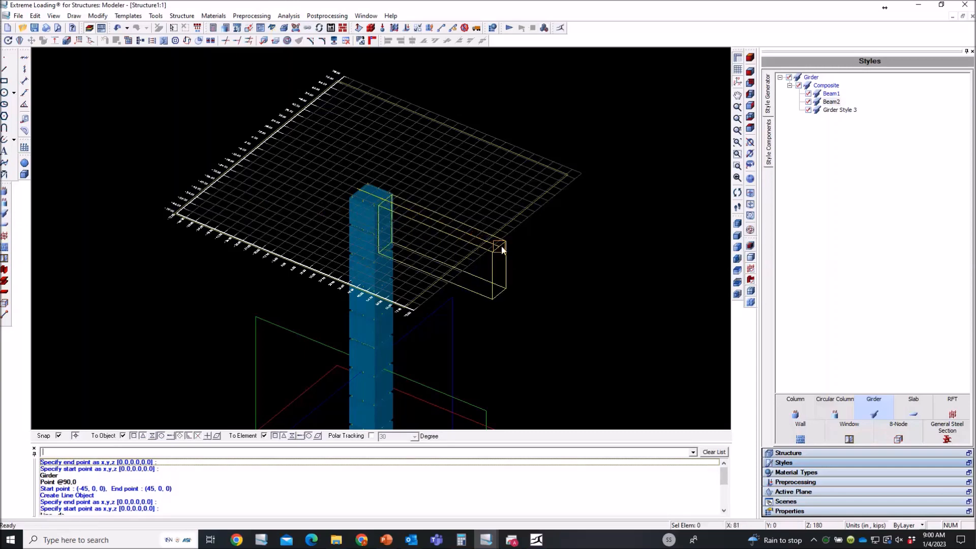
{"action": "left_click", "coordinate": [501, 249]}
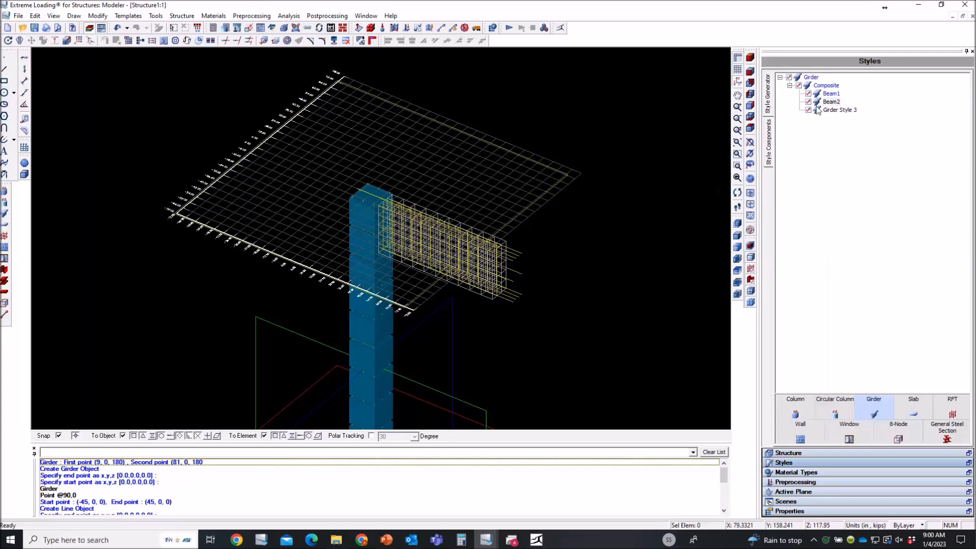
Try a guide line from the second column's top to relative point @-90,0, check its properties, and delete it.
{"action": "scroll", "coordinate": [472, 267], "scroll_direction": "up", "scroll_amount": 3}
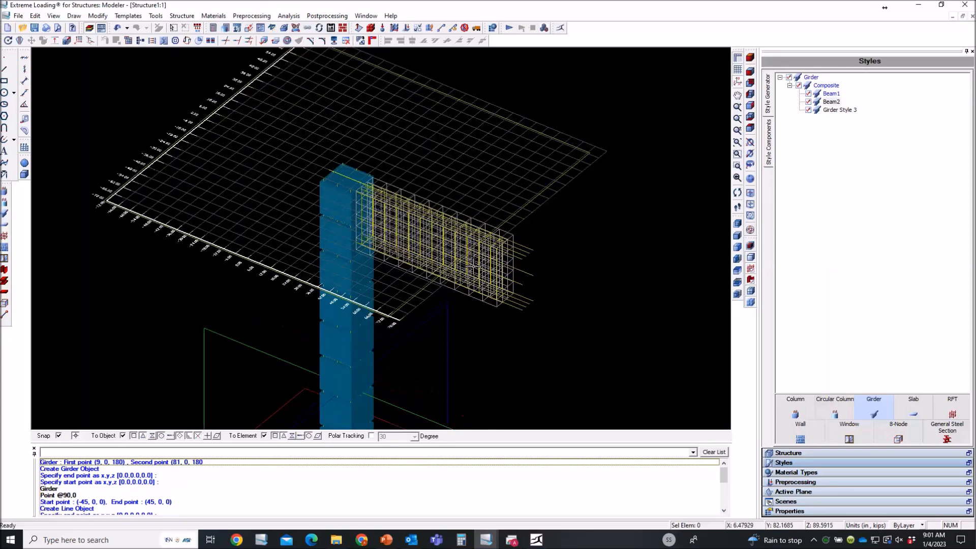
{"action": "scroll", "coordinate": [445, 265], "scroll_direction": "down", "scroll_amount": 3}
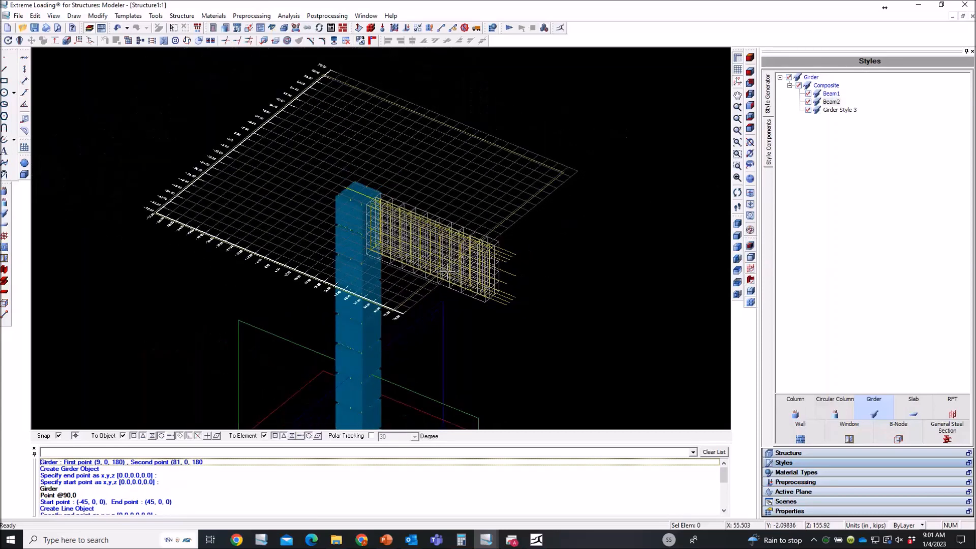
{"action": "scroll", "coordinate": [362, 199], "scroll_direction": "down", "scroll_amount": 2}
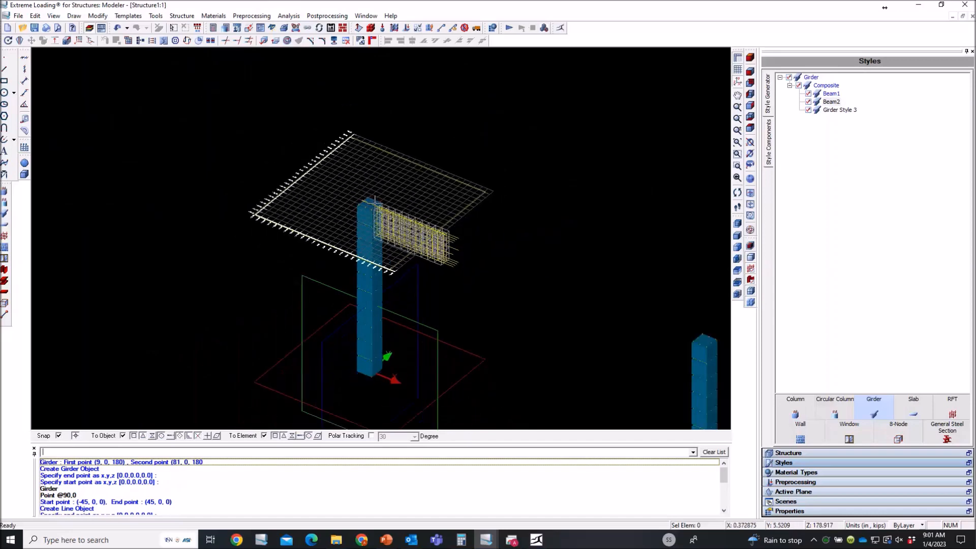
{"action": "left_click", "coordinate": [4, 69]}
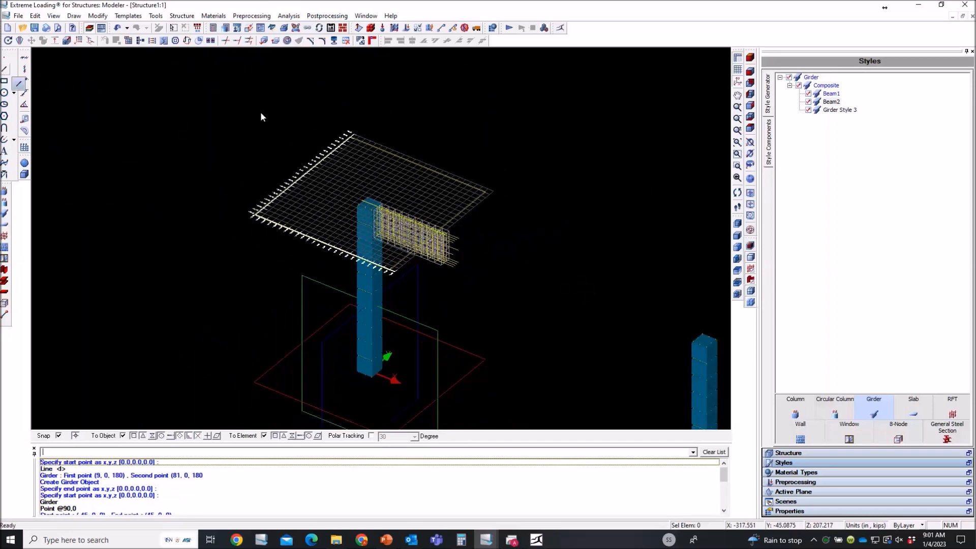
{"action": "left_click", "coordinate": [703, 340]}
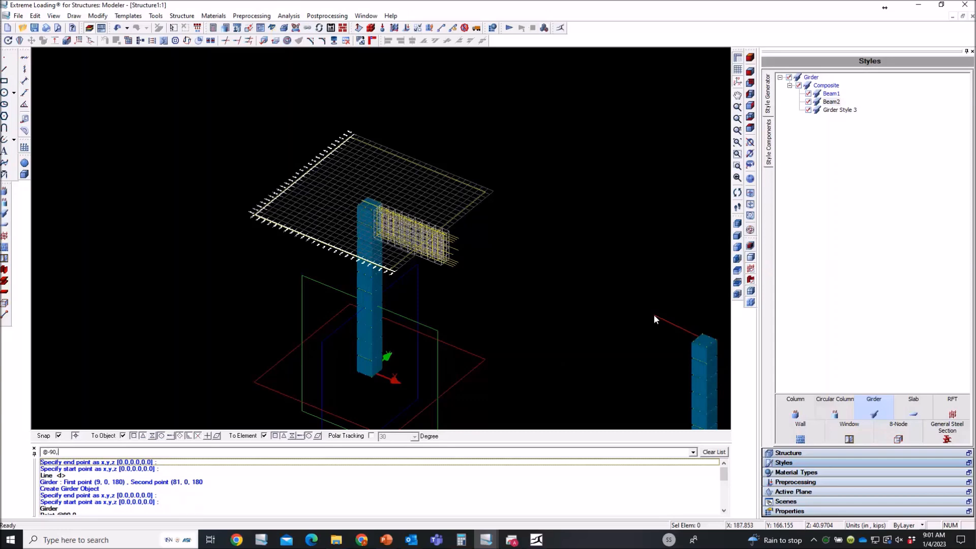
{"action": "key", "text": "Return"}
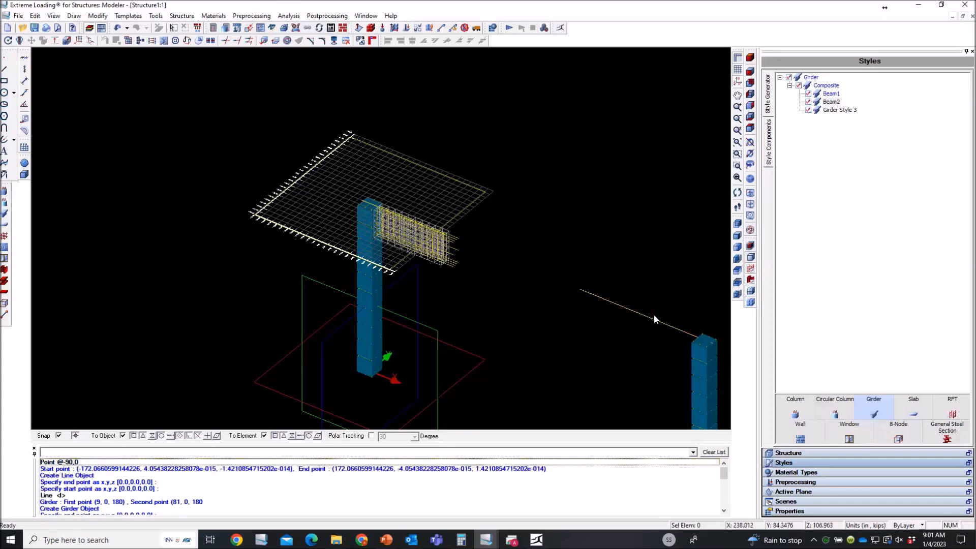
{"action": "left_click", "coordinate": [650, 320]}
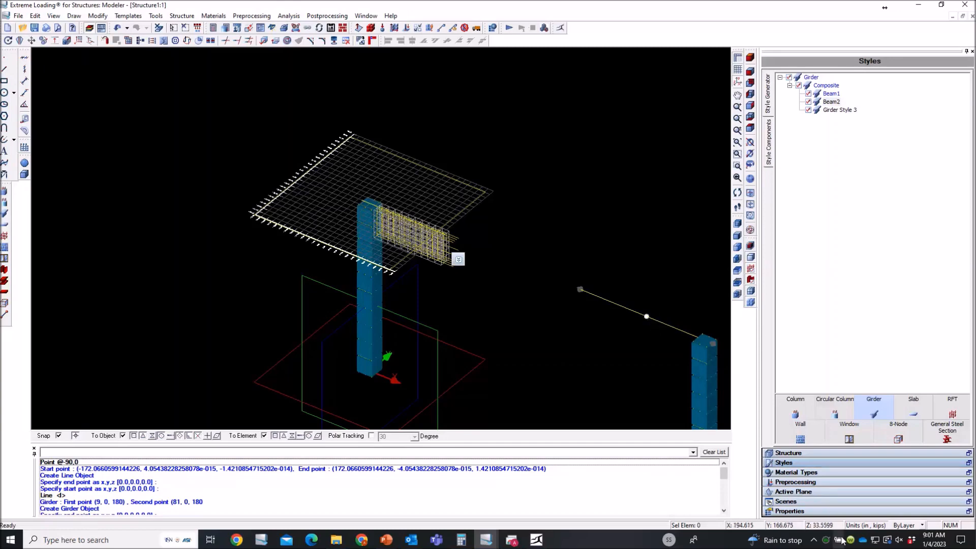
{"action": "left_click", "coordinate": [850, 512]}
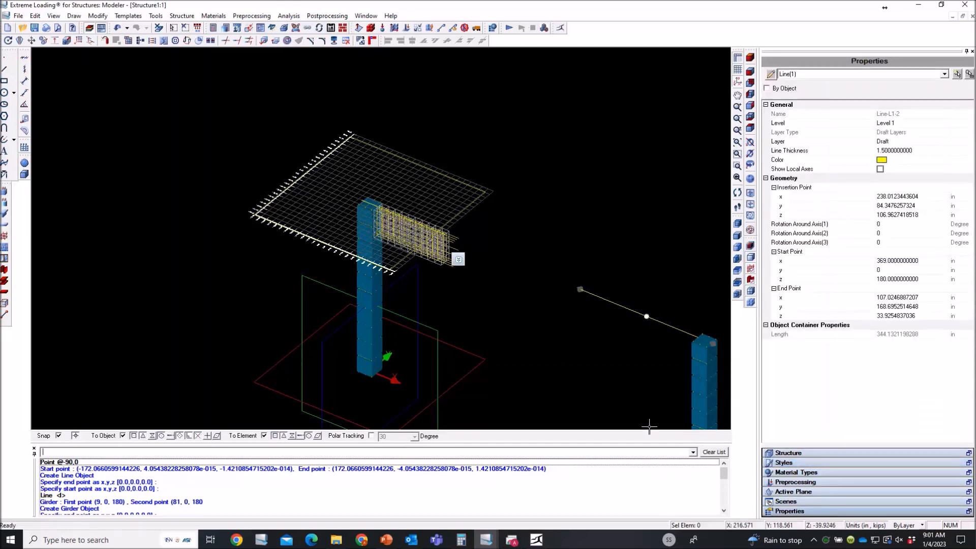
{"action": "key", "text": "Delete"}
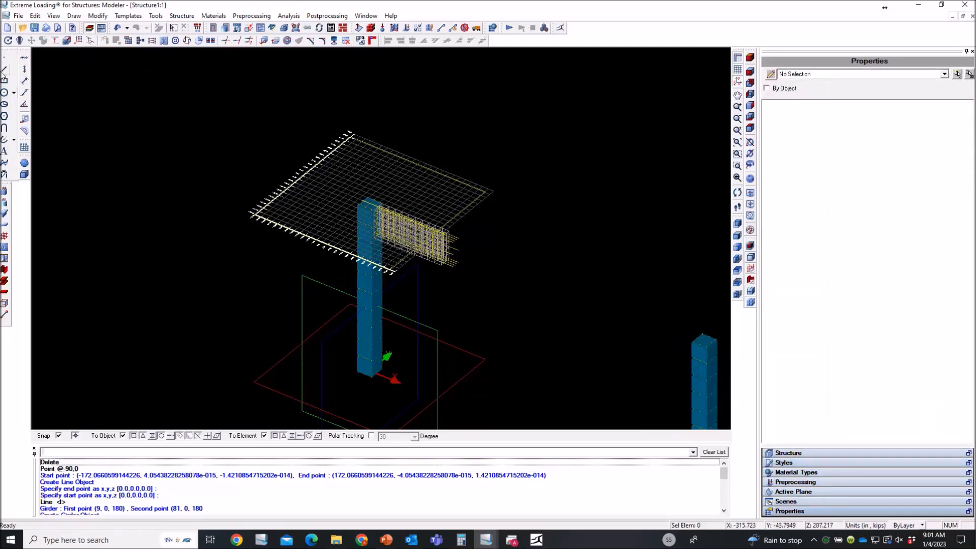
Draw a guide line from the second column's outer top edge midpoint (369, 0, 180) to relative point @-90,0.
{"action": "left_click", "coordinate": [4, 68]}
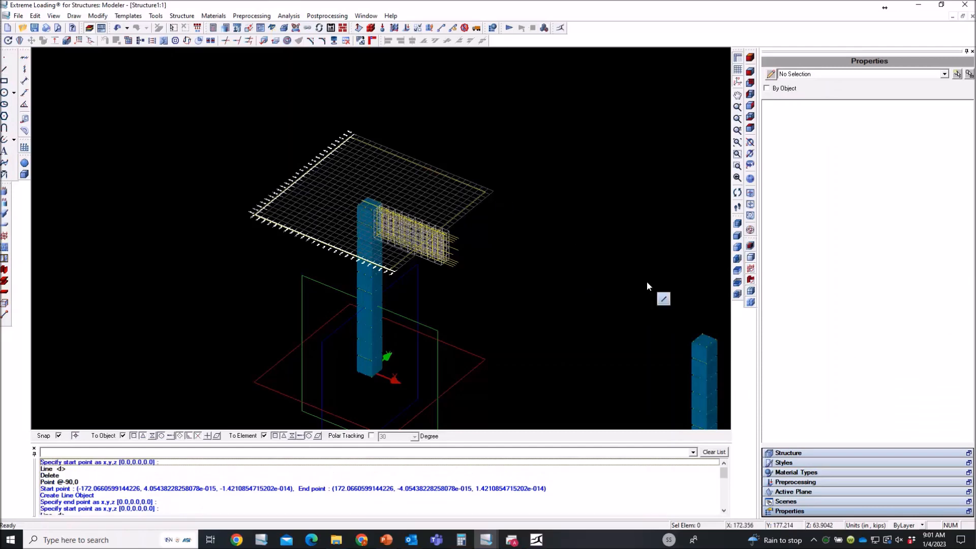
{"action": "left_click", "coordinate": [712, 346]}
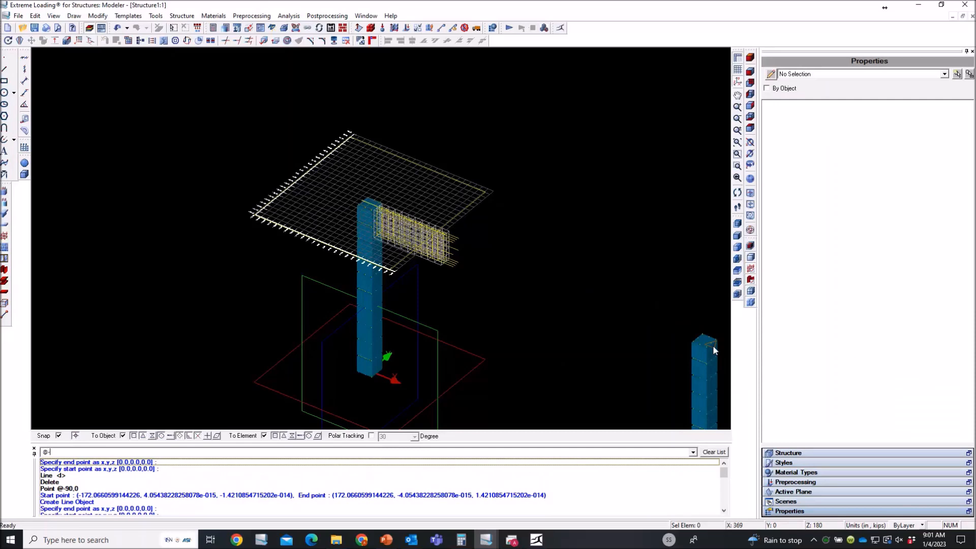
{"action": "key", "text": "Return"}
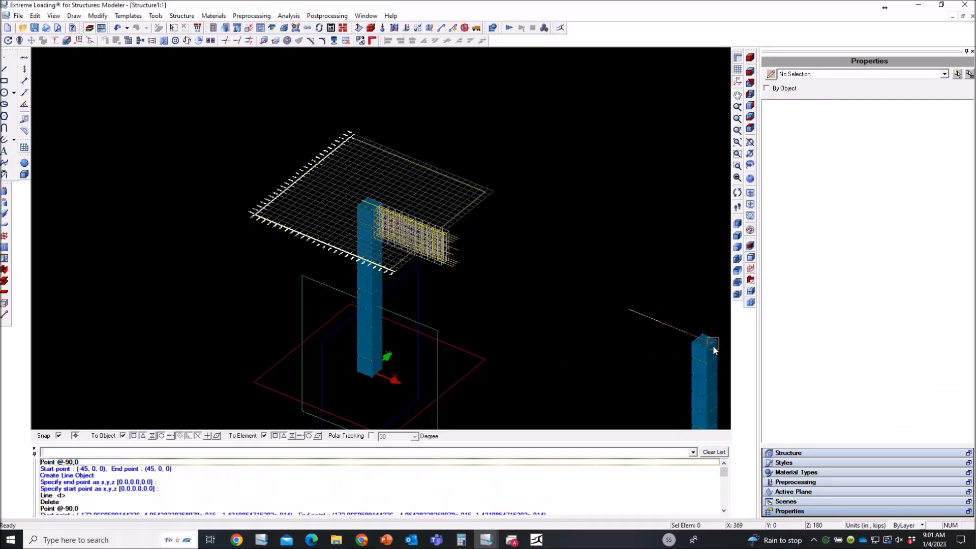
{"action": "left_click", "coordinate": [671, 327]}
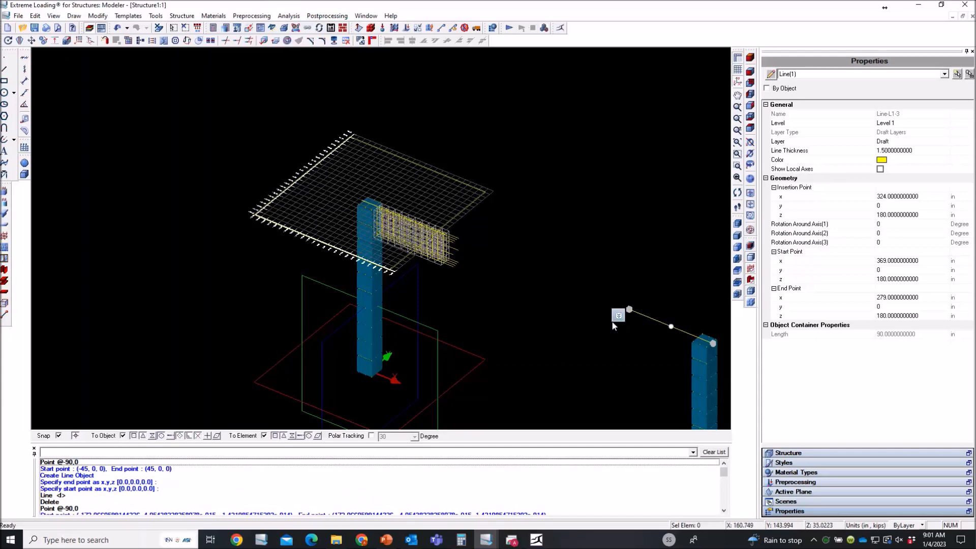
{"action": "key", "text": "Escape"}
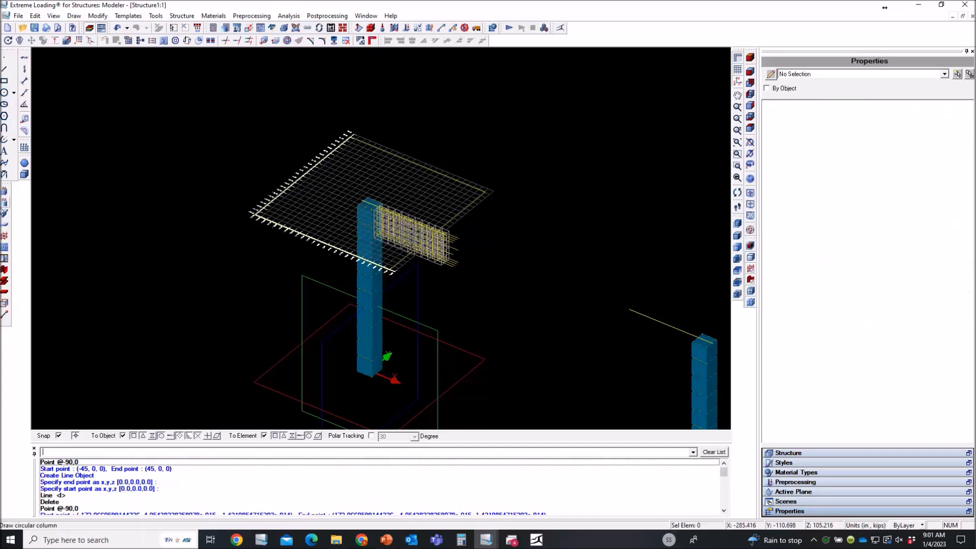
Place a Beam1 girder from the second column's inner face (351, 0, 180) to the guide line's end (279, 0, 180).
{"action": "left_click", "coordinate": [5, 216]}
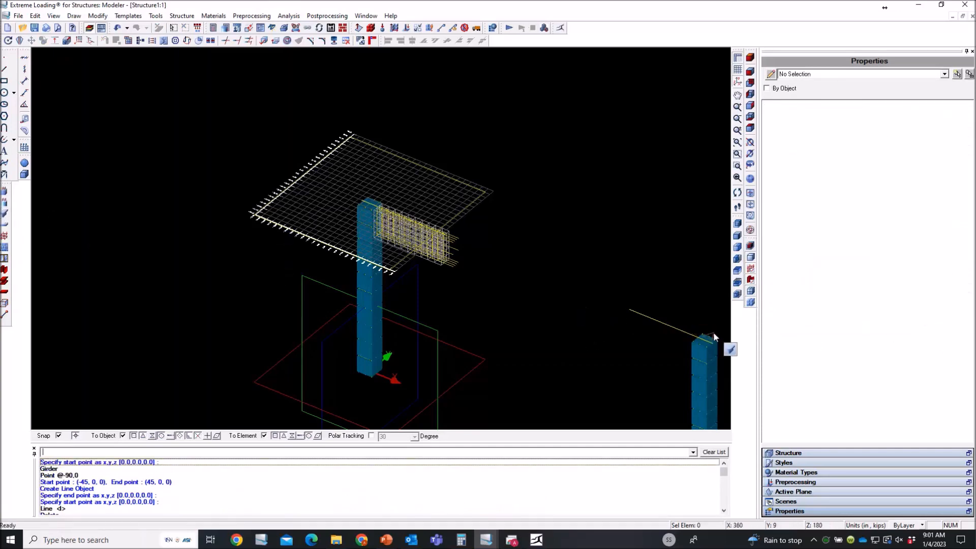
{"action": "scroll", "coordinate": [701, 337], "scroll_direction": "up", "scroll_amount": 3}
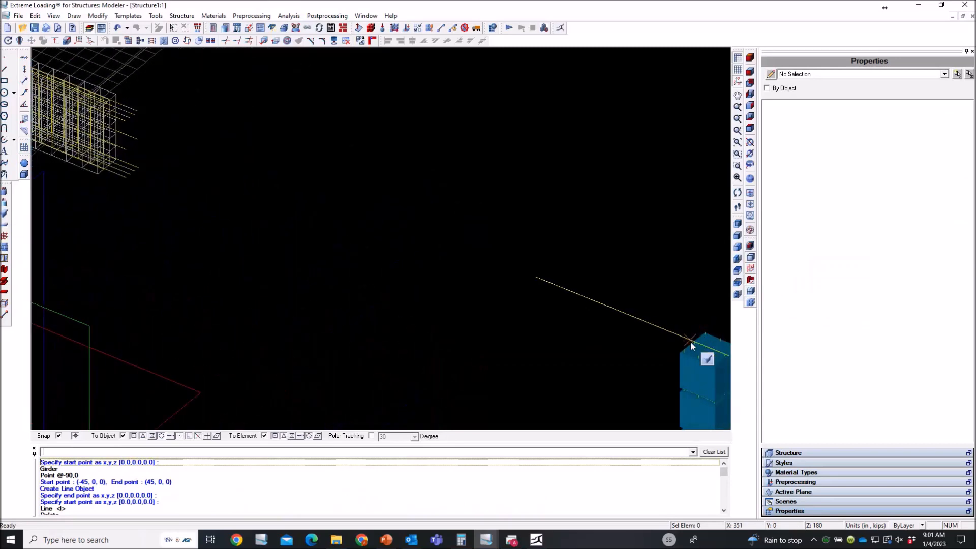
{"action": "left_click", "coordinate": [691, 341]}
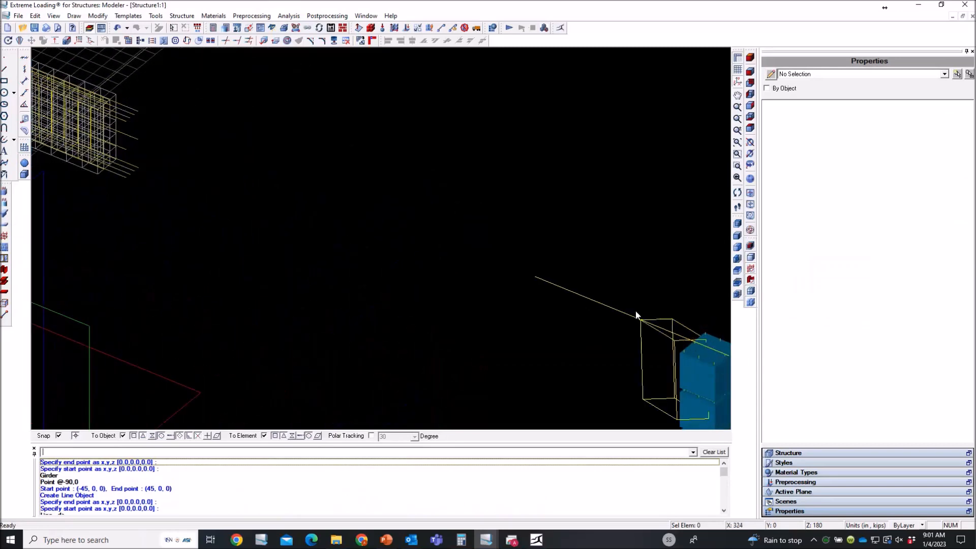
{"action": "left_click", "coordinate": [534, 276]}
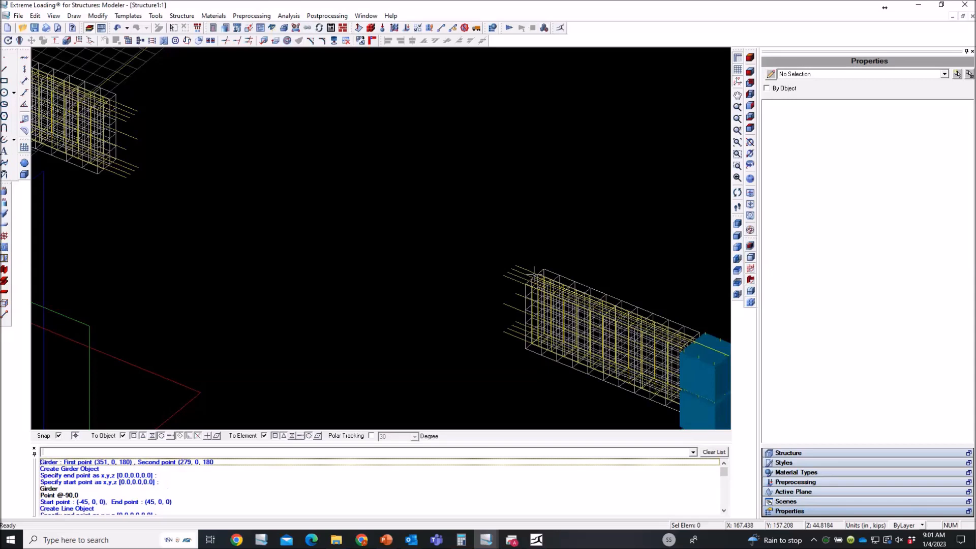
Set Beam2 as the default girder style.
{"action": "scroll", "coordinate": [384, 239], "scroll_direction": "down", "scroll_amount": 2}
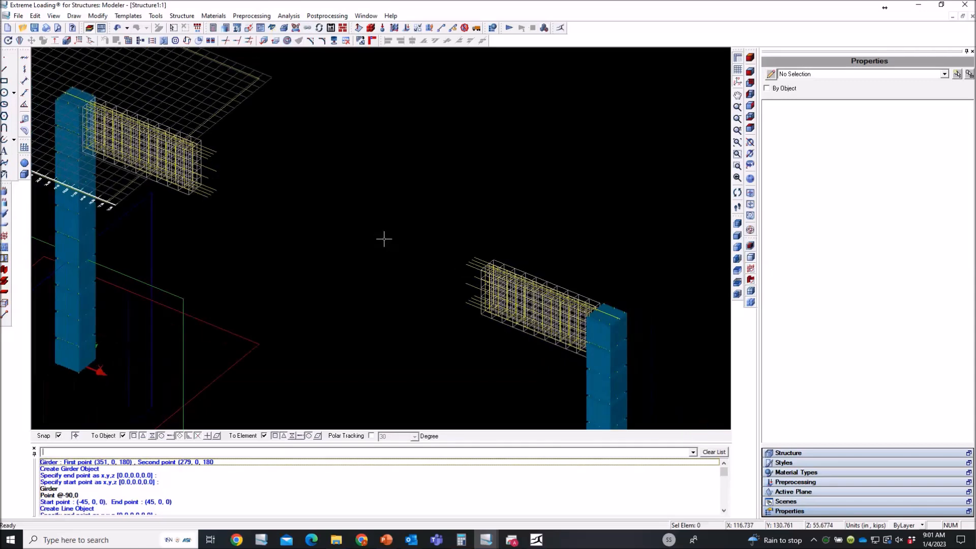
{"action": "left_click", "coordinate": [824, 463]}
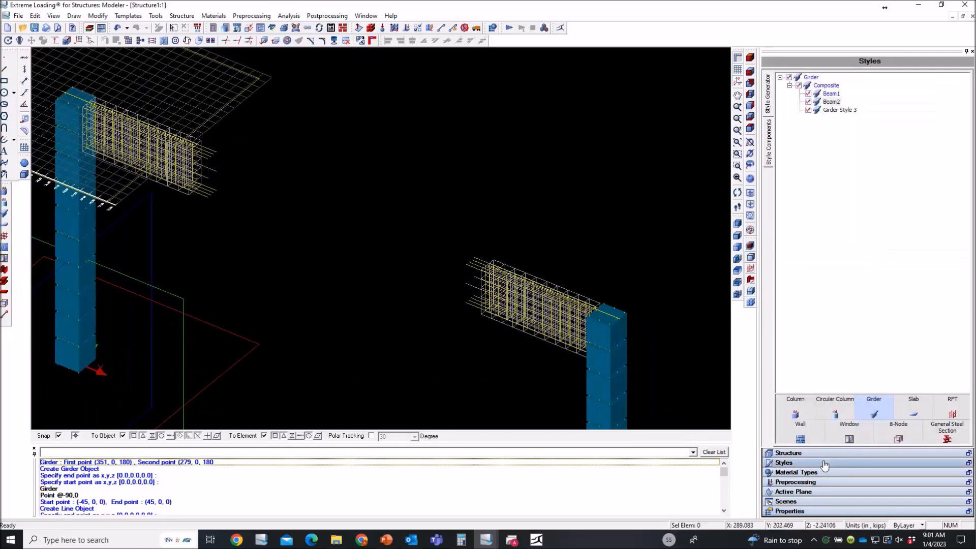
{"action": "right_click", "coordinate": [834, 103]}
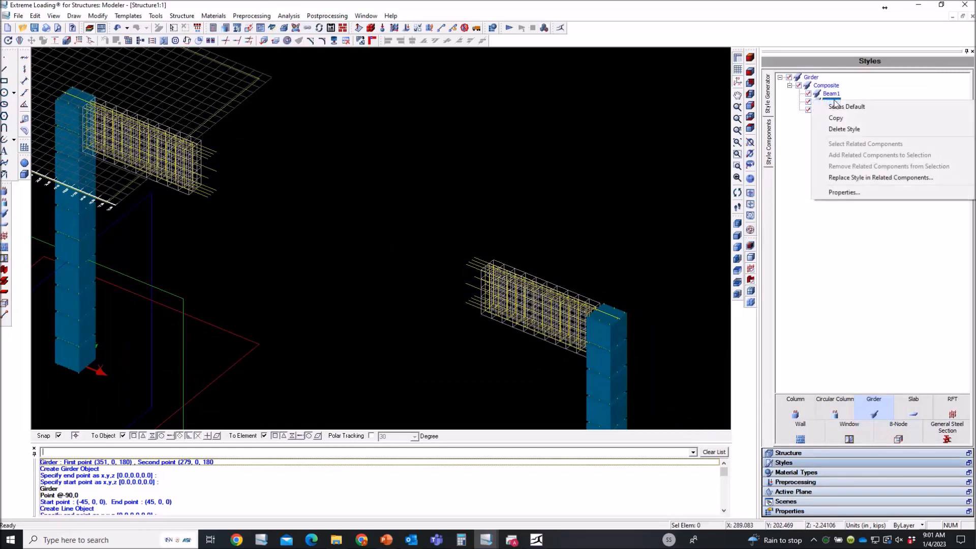
{"action": "left_click", "coordinate": [847, 108]}
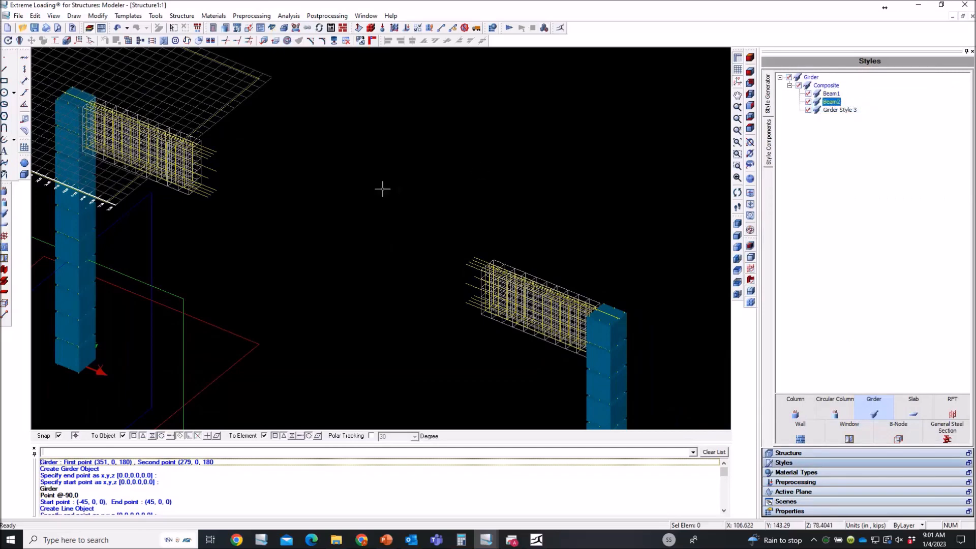
Place a Beam2 girder between the inner ends of the two Beam1 girders, from (81, 0, 180) to (279, 0, 180).
{"action": "left_click", "coordinate": [5, 215]}
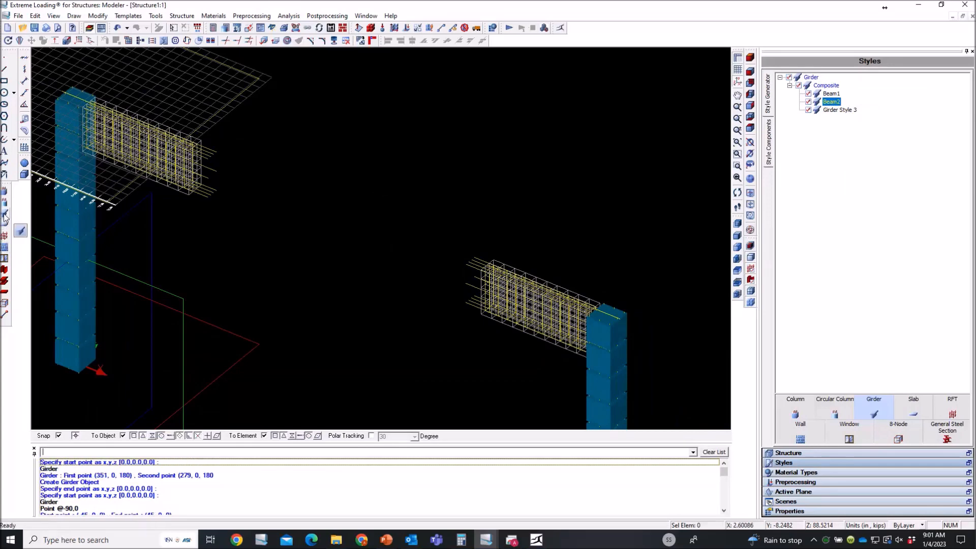
{"action": "scroll", "coordinate": [227, 121], "scroll_direction": "up", "scroll_amount": 5}
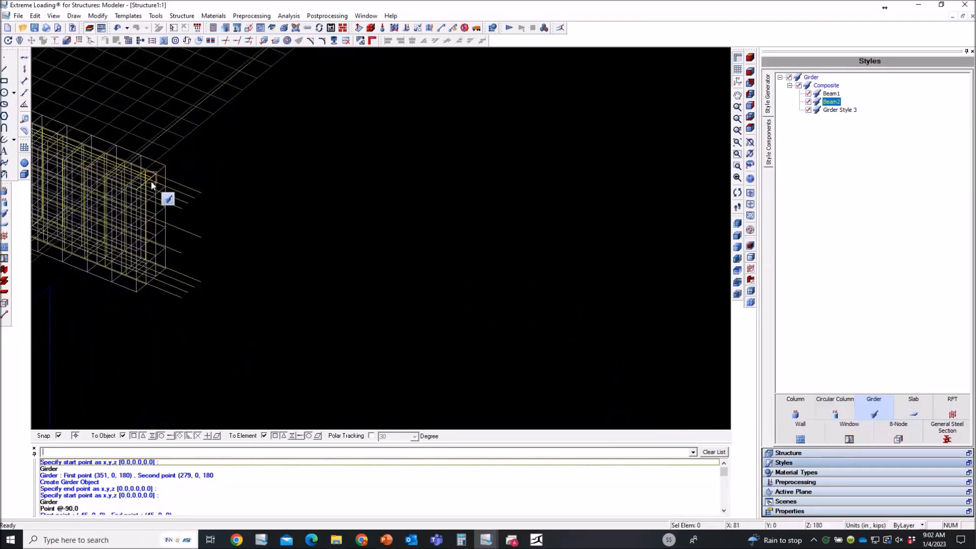
{"action": "left_click", "coordinate": [153, 186]}
{"action": "scroll", "coordinate": [361, 288], "scroll_direction": "down", "scroll_amount": 5}
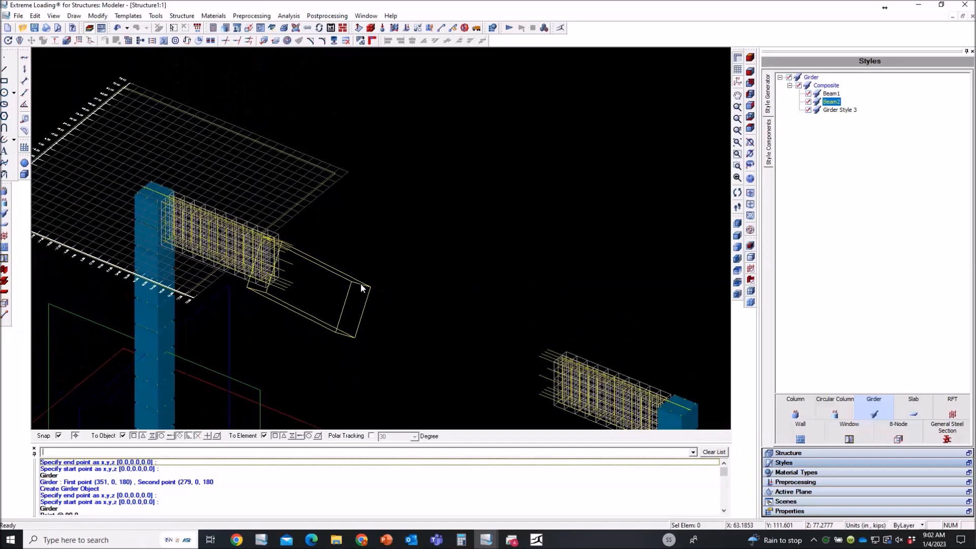
{"action": "scroll", "coordinate": [472, 322], "scroll_direction": "up", "scroll_amount": 3}
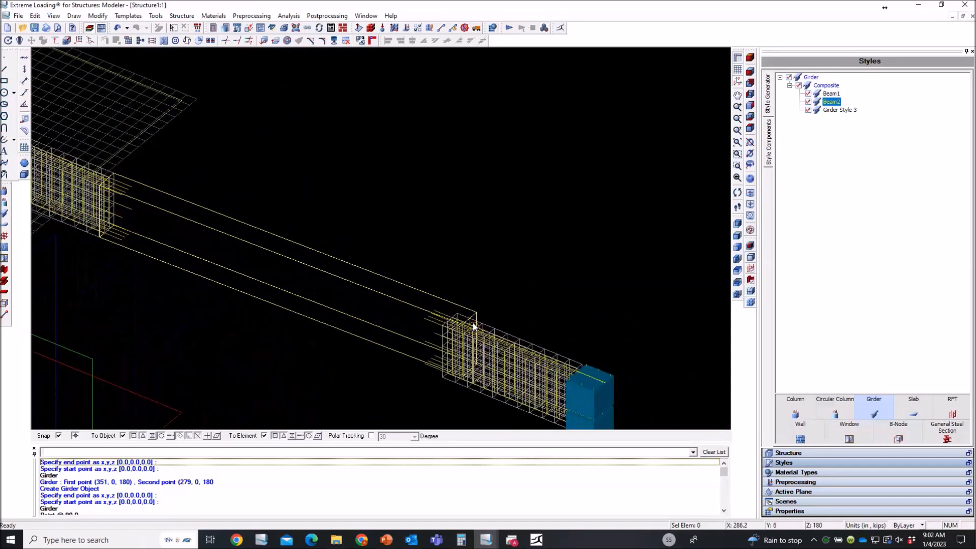
{"action": "scroll", "coordinate": [447, 322], "scroll_direction": "up", "scroll_amount": 3}
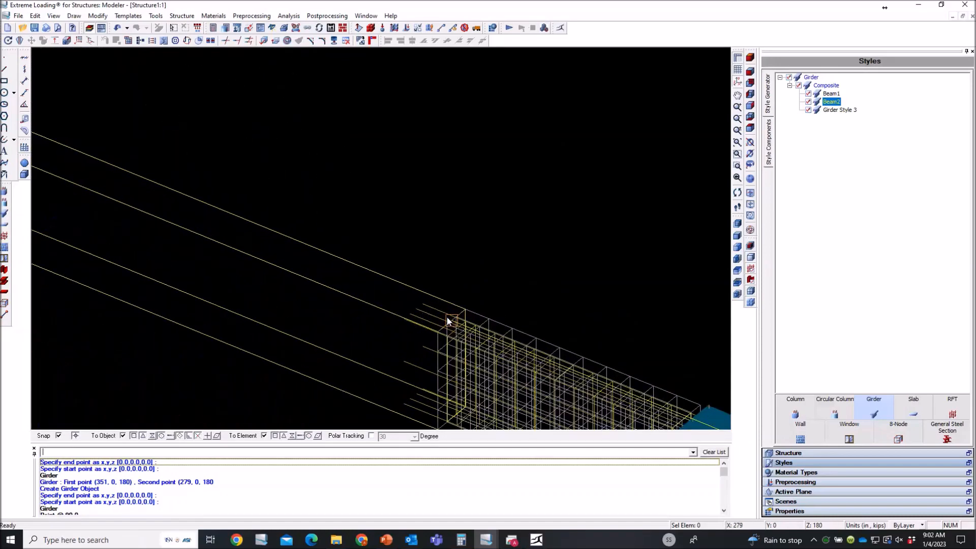
{"action": "left_click", "coordinate": [451, 323]}
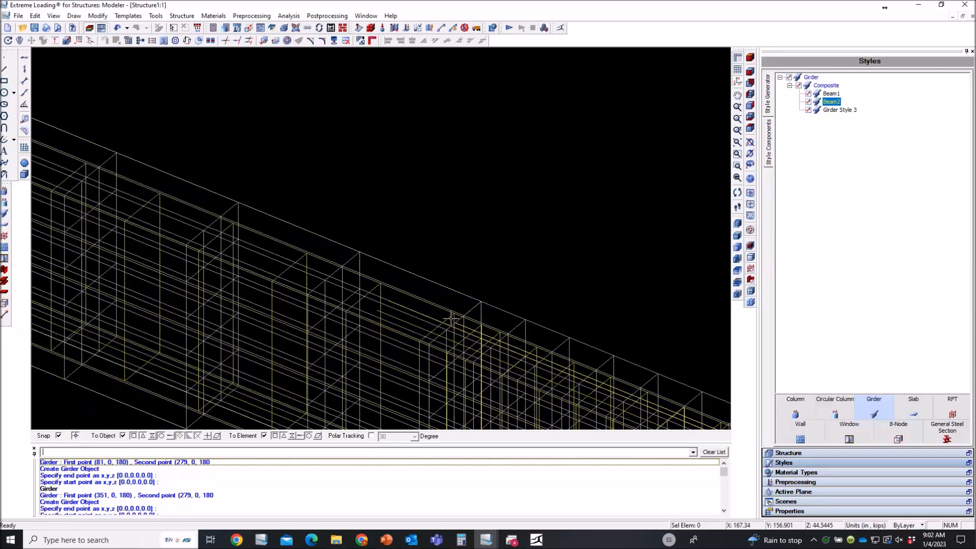
In the front view, hide the rebars and stirrups of the middle Beam2 girder.
{"action": "left_click", "coordinate": [750, 72]}
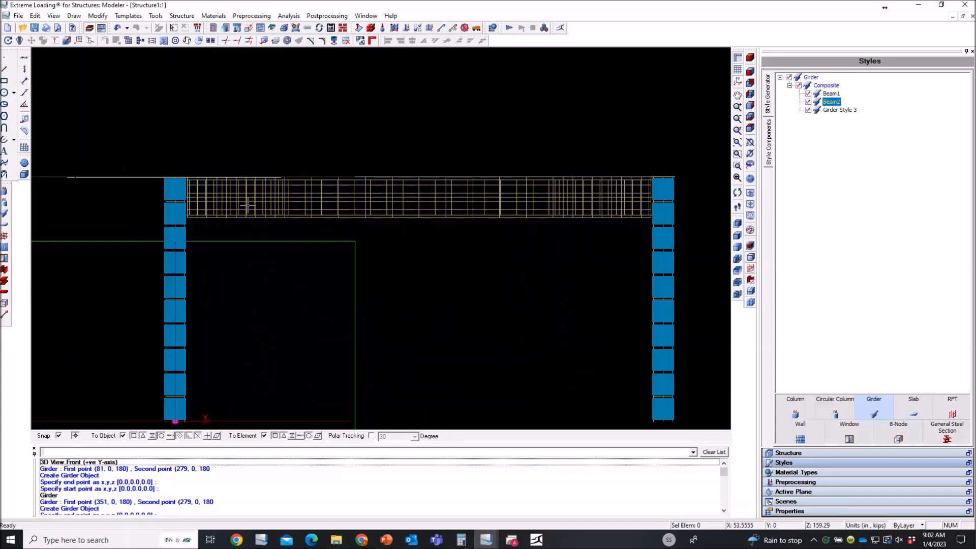
{"action": "left_click", "coordinate": [434, 205]}
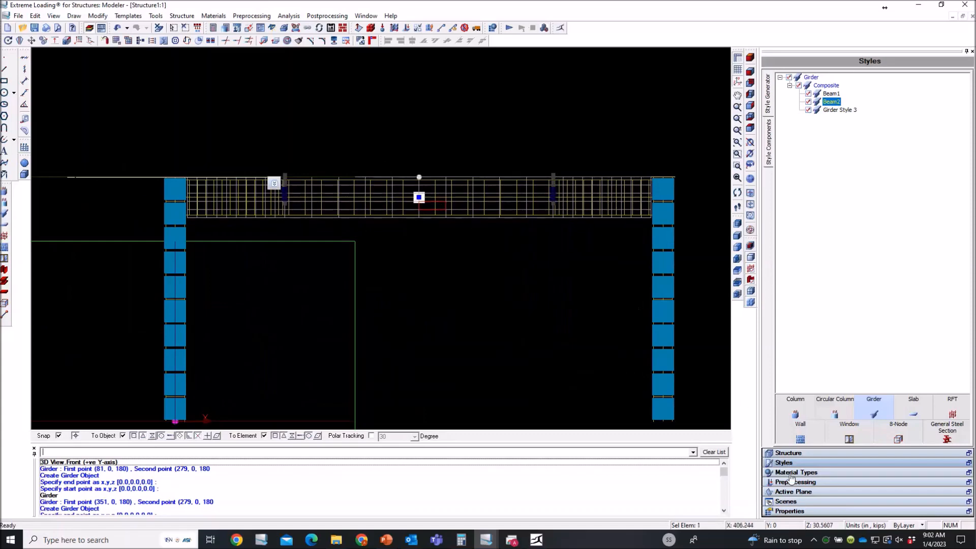
{"action": "left_click", "coordinate": [806, 511]}
{"action": "scroll", "coordinate": [893, 356], "scroll_direction": "down", "scroll_amount": 3}
{"action": "scroll", "coordinate": [893, 356], "scroll_direction": "down", "scroll_amount": 2}
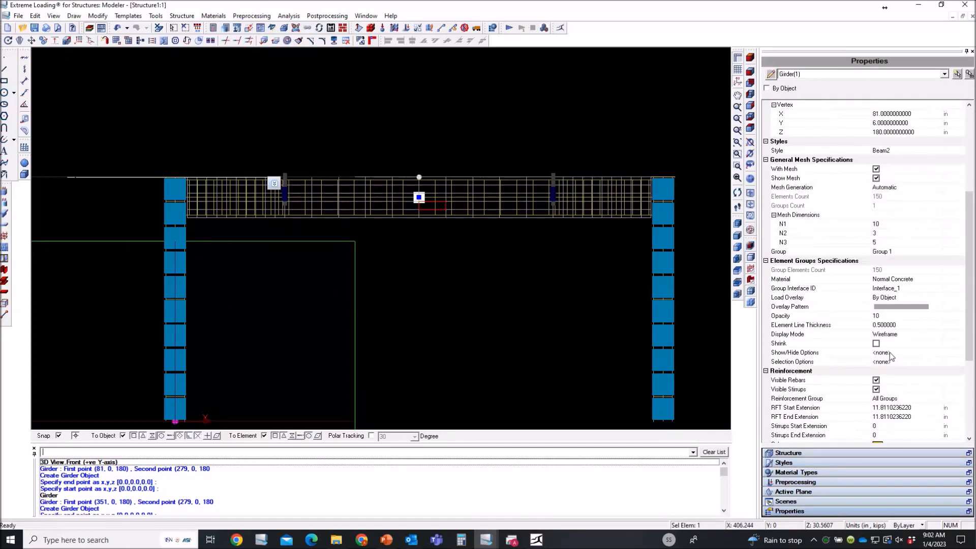
{"action": "left_click", "coordinate": [876, 380]}
{"action": "left_click", "coordinate": [876, 390]}
{"action": "key", "text": "Escape"}
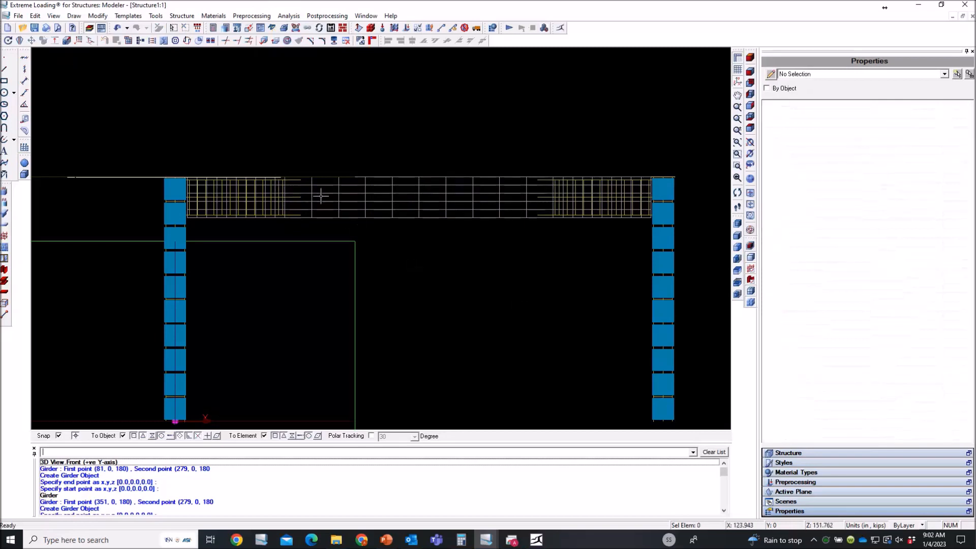
Set the RFT End Extension of both Beam1 end girders to -1 in.
{"action": "scroll", "coordinate": [269, 180], "scroll_direction": "up", "scroll_amount": 5}
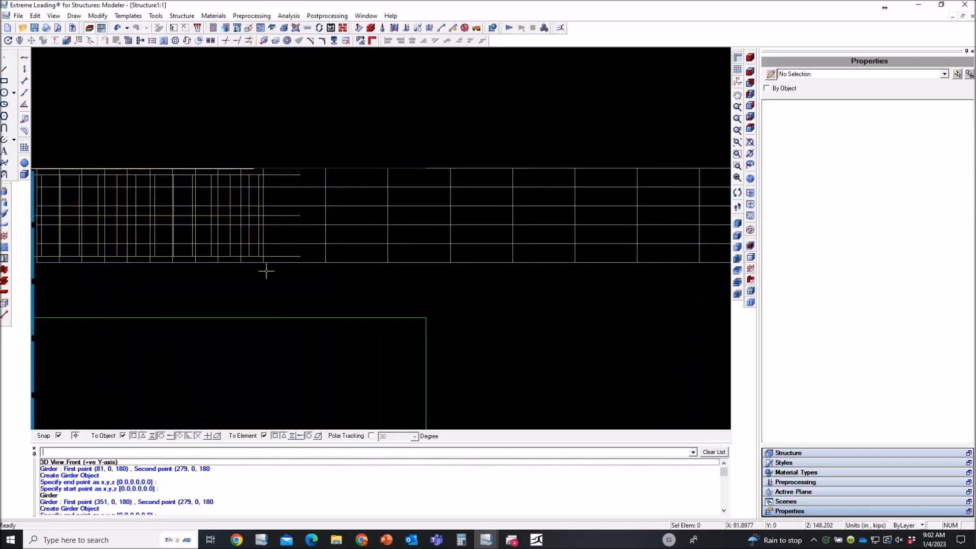
{"action": "left_click", "coordinate": [243, 192]}
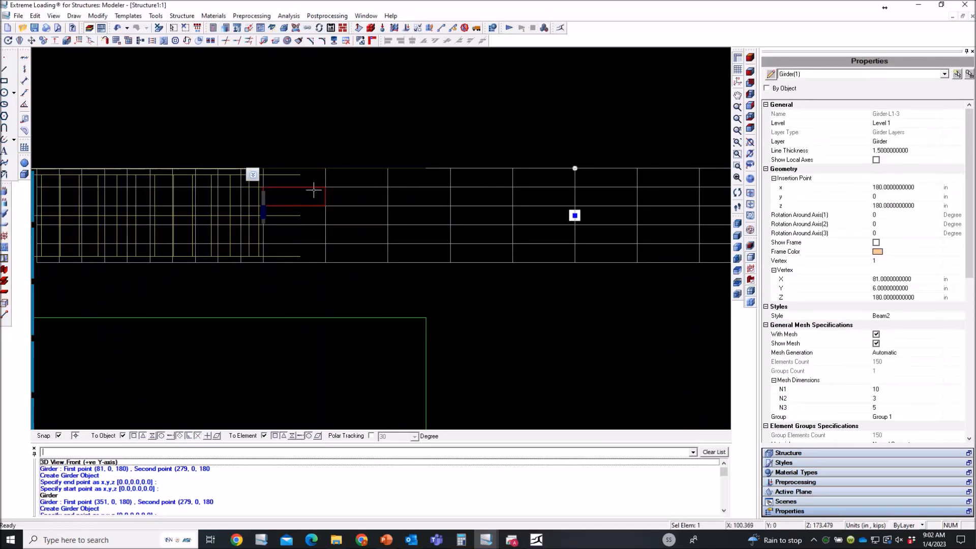
{"action": "scroll", "coordinate": [279, 183], "scroll_direction": "up", "scroll_amount": 3}
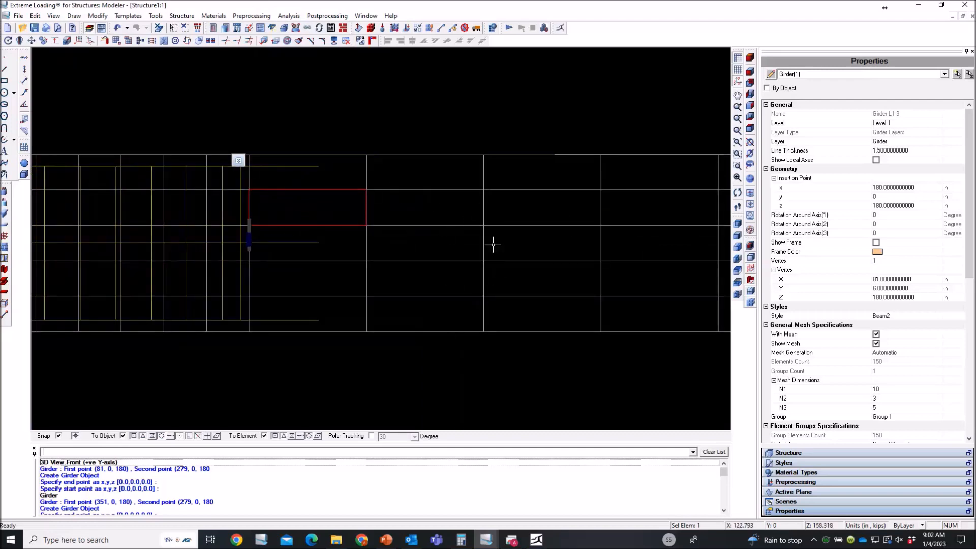
{"action": "scroll", "coordinate": [447, 277], "scroll_direction": "down", "scroll_amount": 2}
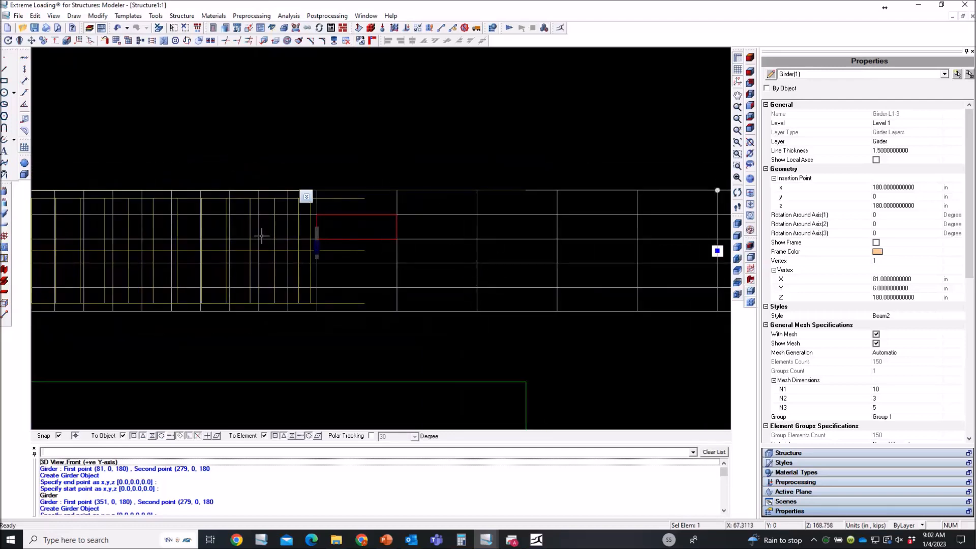
{"action": "scroll", "coordinate": [261, 235], "scroll_direction": "down", "scroll_amount": 2}
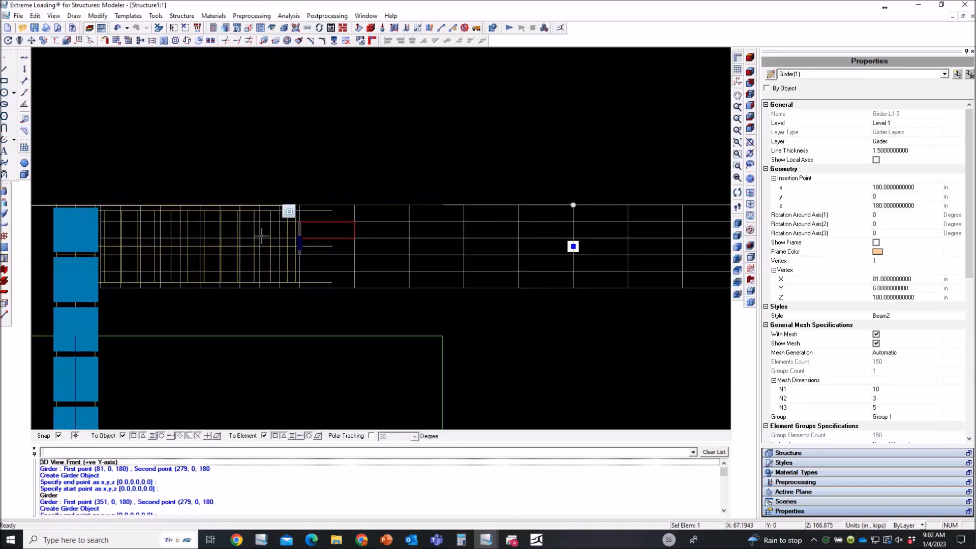
{"action": "left_click", "coordinate": [261, 236]}
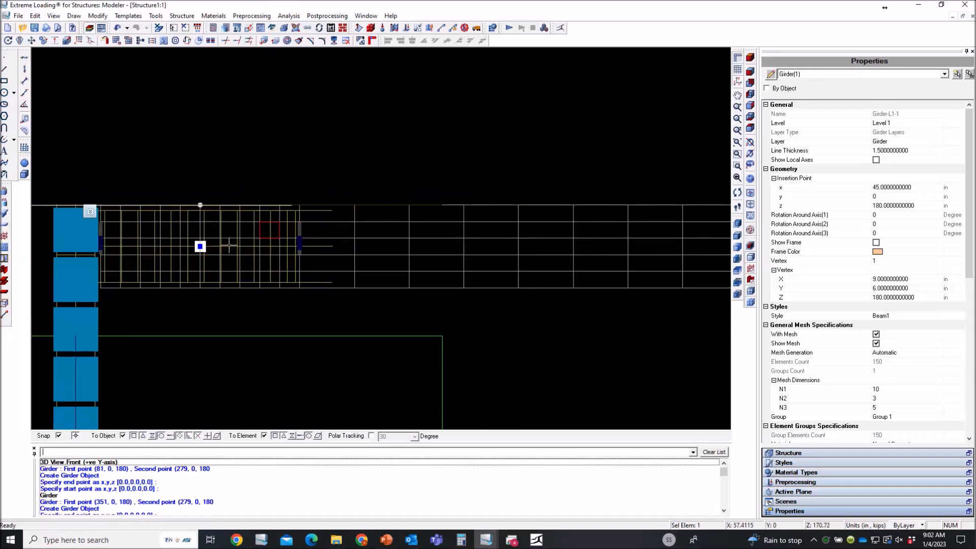
{"action": "scroll", "coordinate": [238, 303], "scroll_direction": "down", "scroll_amount": 2}
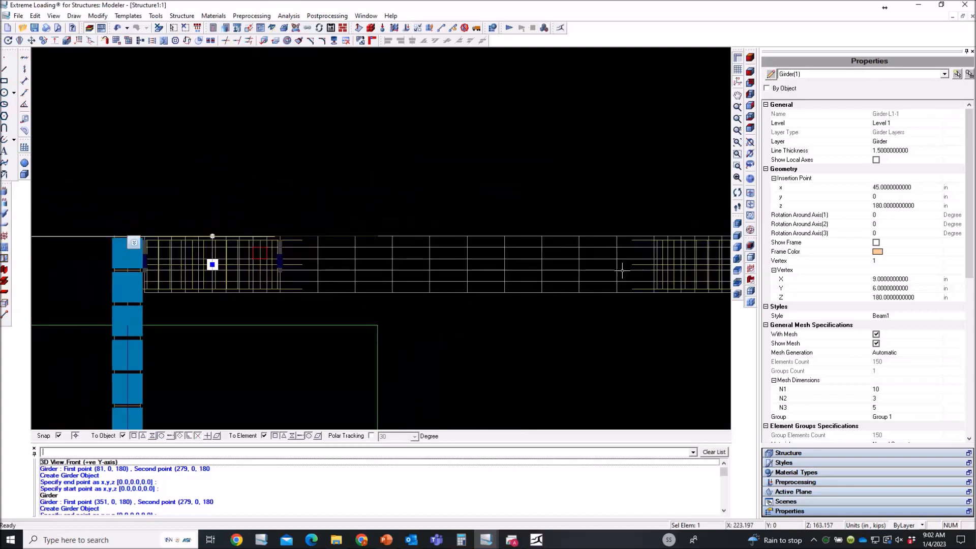
{"action": "left_click", "coordinate": [695, 260]}
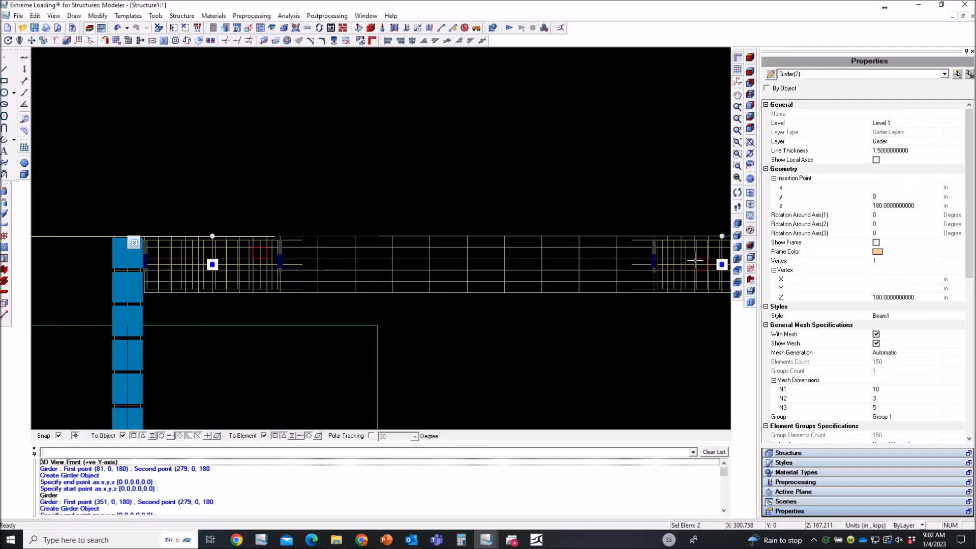
{"action": "scroll", "coordinate": [903, 417], "scroll_direction": "down", "scroll_amount": 1}
{"action": "scroll", "coordinate": [904, 417], "scroll_direction": "down", "scroll_amount": 6}
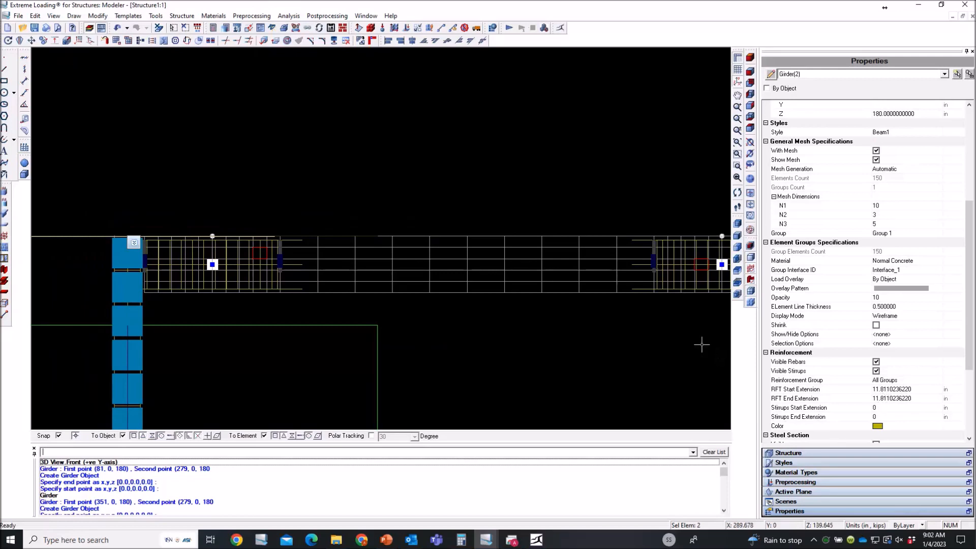
{"action": "left_click", "coordinate": [883, 399]}
{"action": "type", "text": "1"}
{"action": "key", "text": "Tab"}
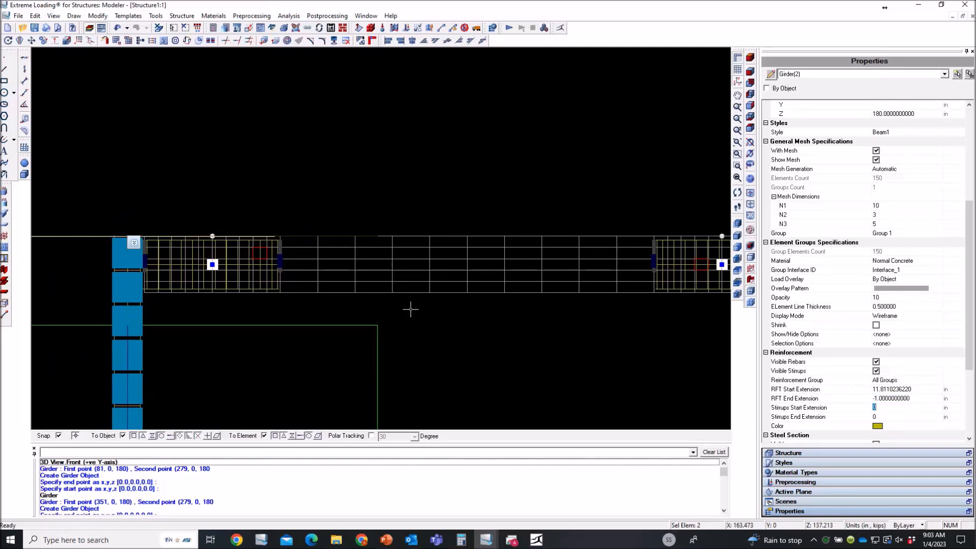
Turn the rebars and stirrups of the middle Beam2 girder back on.
{"action": "scroll", "coordinate": [333, 281], "scroll_direction": "up", "scroll_amount": 2}
{"action": "scroll", "coordinate": [233, 212], "scroll_direction": "up", "scroll_amount": 3}
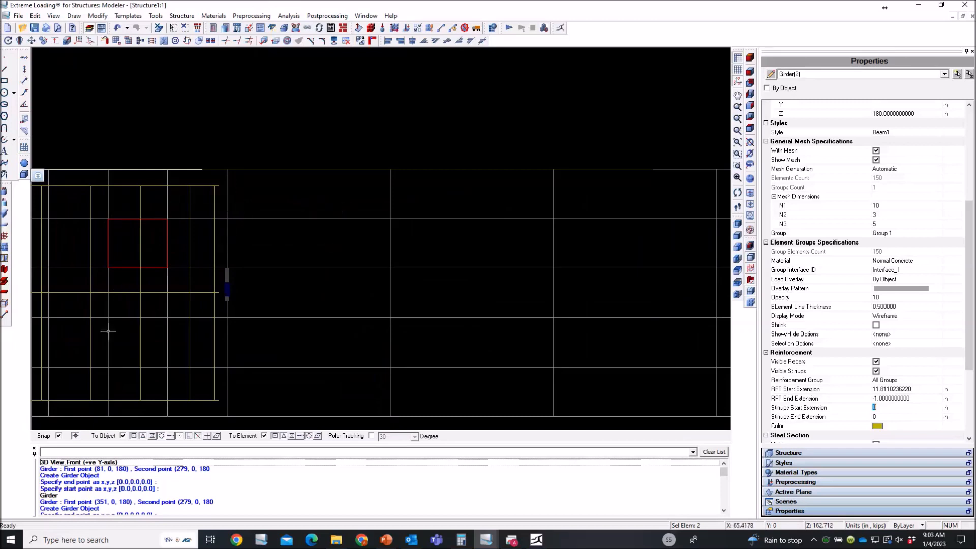
{"action": "left_click", "coordinate": [341, 231]}
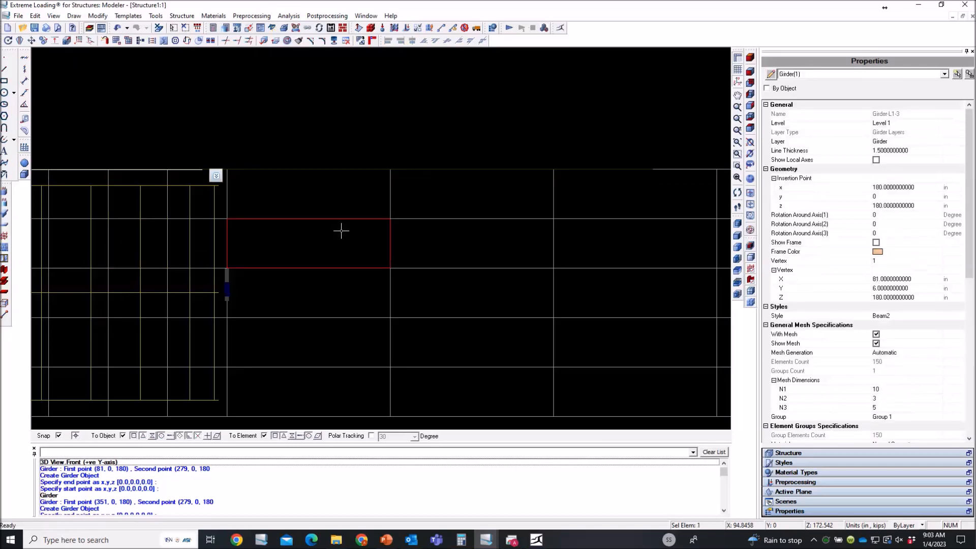
{"action": "scroll", "coordinate": [167, 242], "scroll_direction": "down", "scroll_amount": 5}
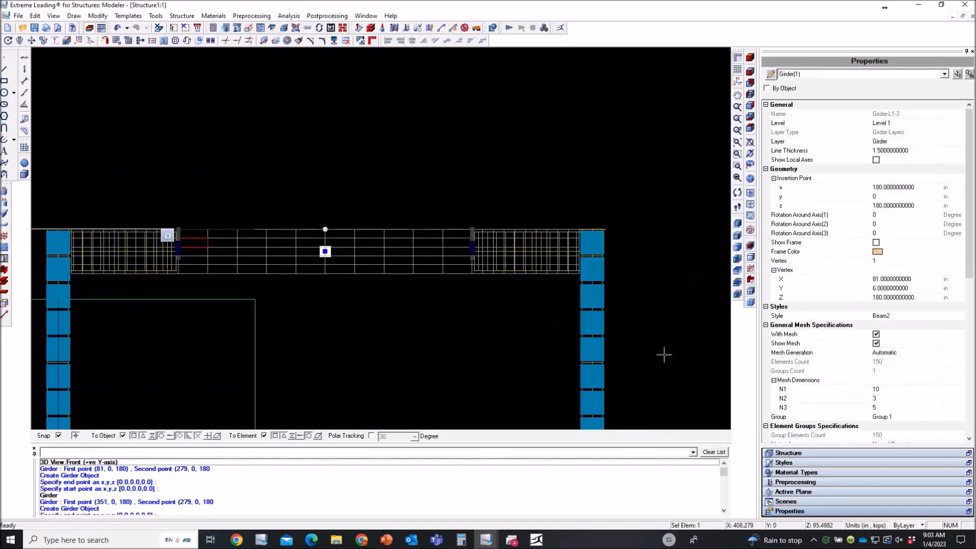
{"action": "scroll", "coordinate": [873, 376], "scroll_direction": "down", "scroll_amount": 10}
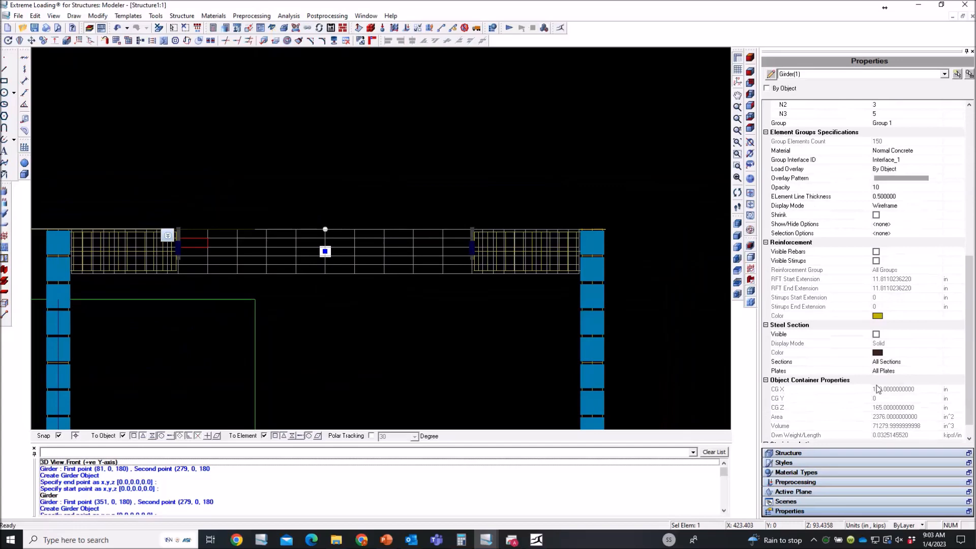
{"action": "scroll", "coordinate": [388, 255], "scroll_direction": "up", "scroll_amount": 3}
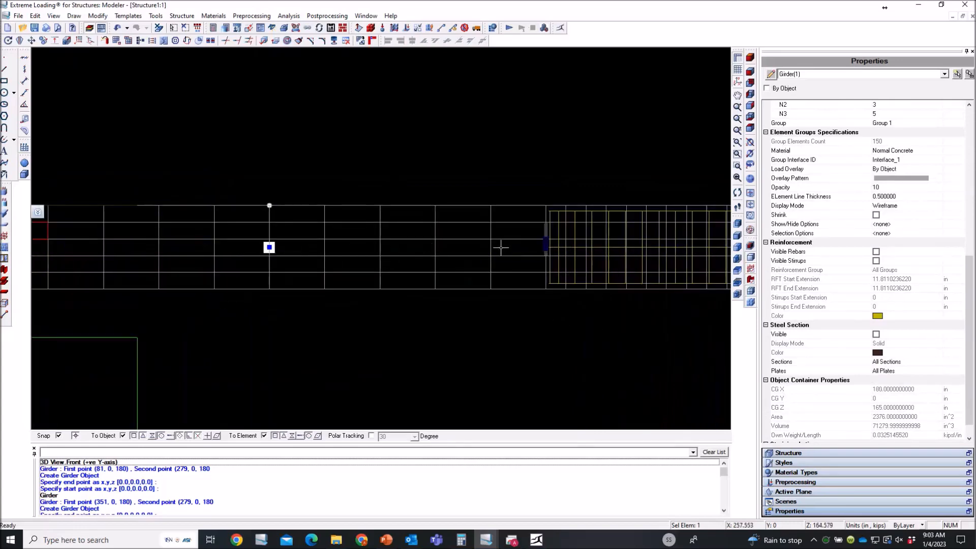
{"action": "scroll", "coordinate": [512, 269], "scroll_direction": "down", "scroll_amount": 2}
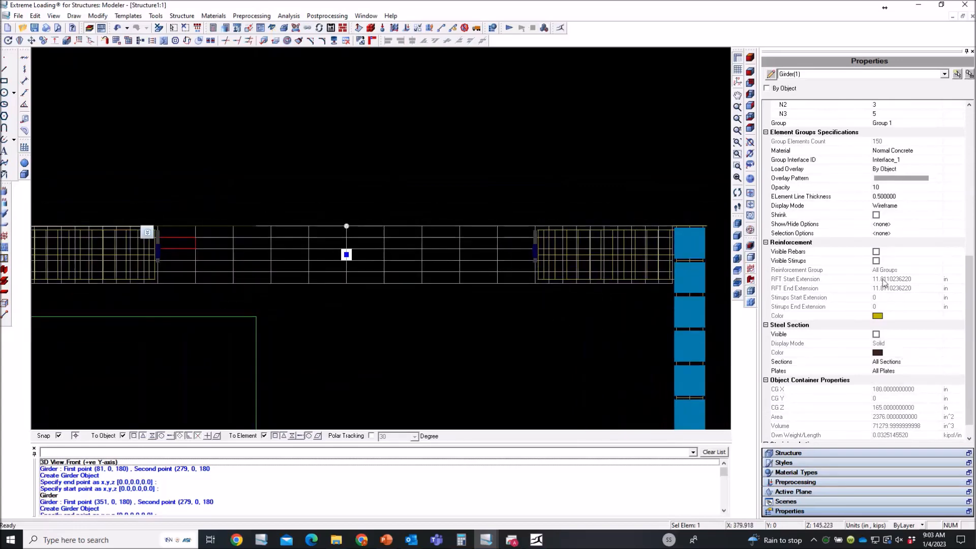
{"action": "left_click", "coordinate": [876, 251]}
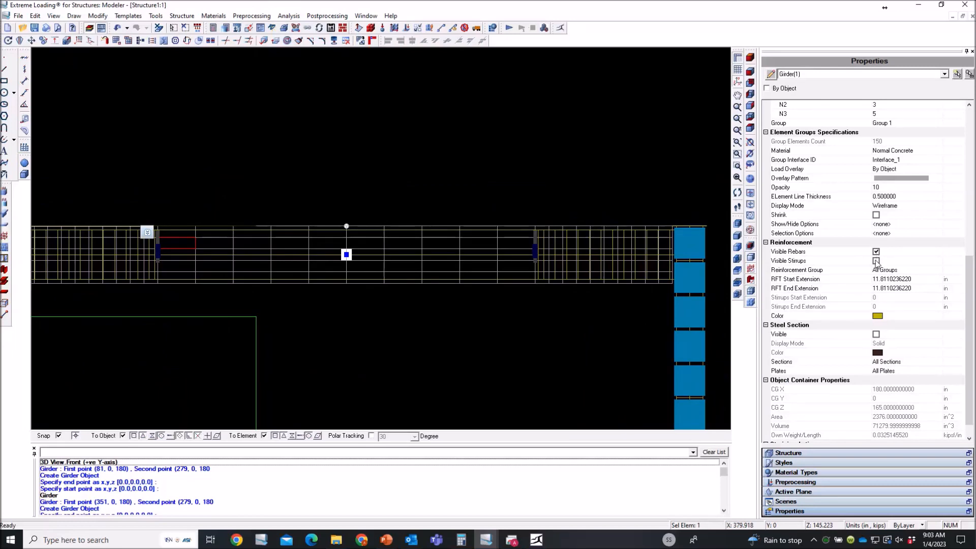
{"action": "left_click", "coordinate": [876, 261]}
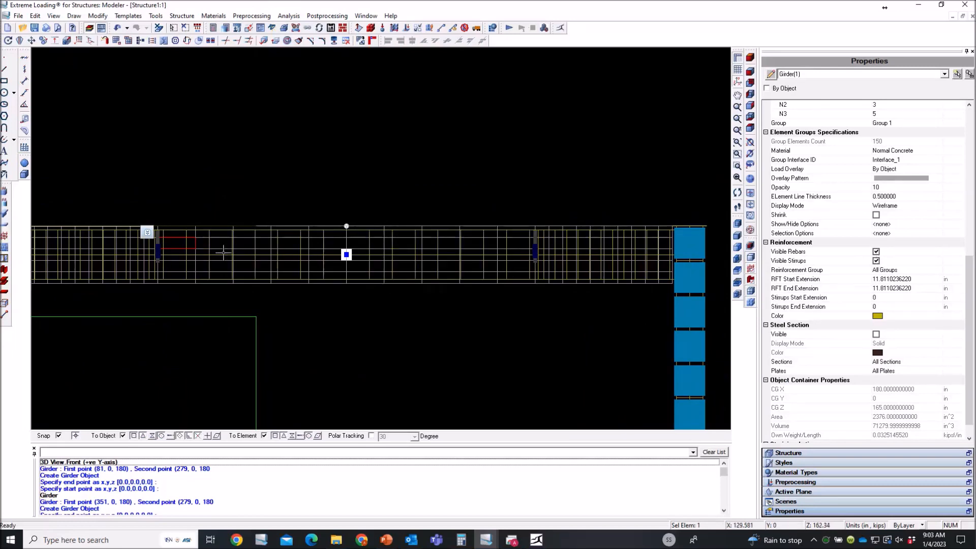
Set the middle girder's RFT Start Extension and RFT End Extension to 1 in each, and clear the selection.
{"action": "scroll", "coordinate": [165, 233], "scroll_direction": "up", "scroll_amount": 3}
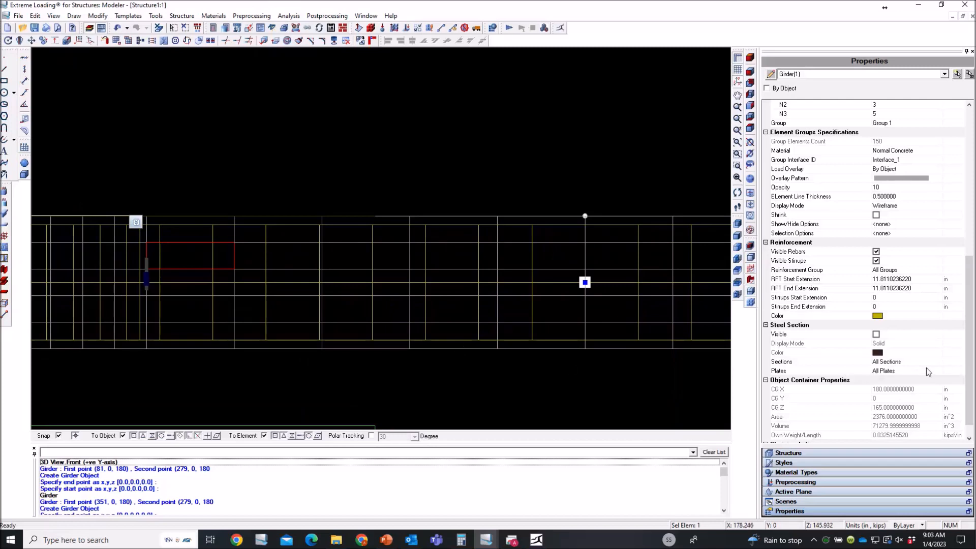
{"action": "left_click", "coordinate": [903, 280]}
{"action": "type", "text": "1"}
{"action": "key", "text": "Tab"}
{"action": "type", "text": "1"}
{"action": "key", "text": "Tab"}
{"action": "scroll", "coordinate": [155, 239], "scroll_direction": "up", "scroll_amount": 4}
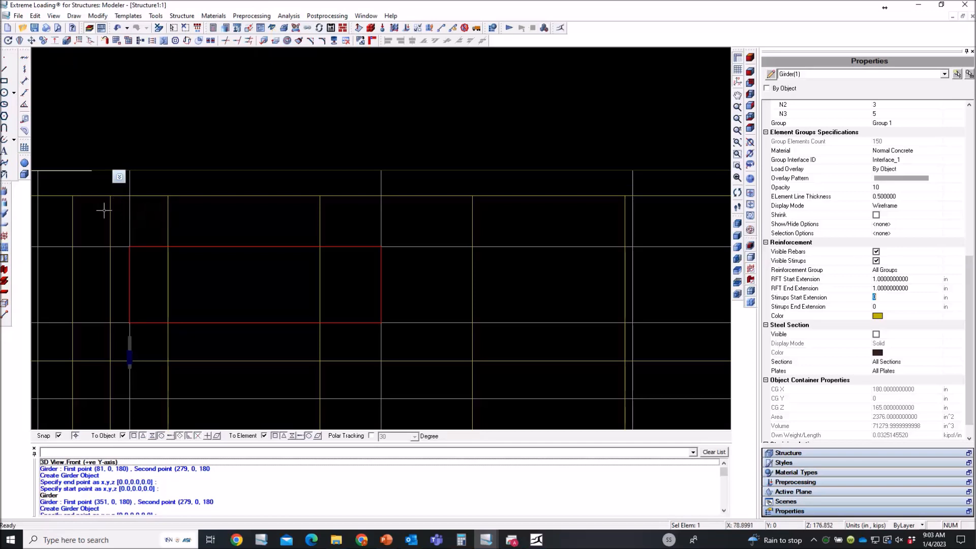
{"action": "scroll", "coordinate": [272, 232], "scroll_direction": "down", "scroll_amount": 2}
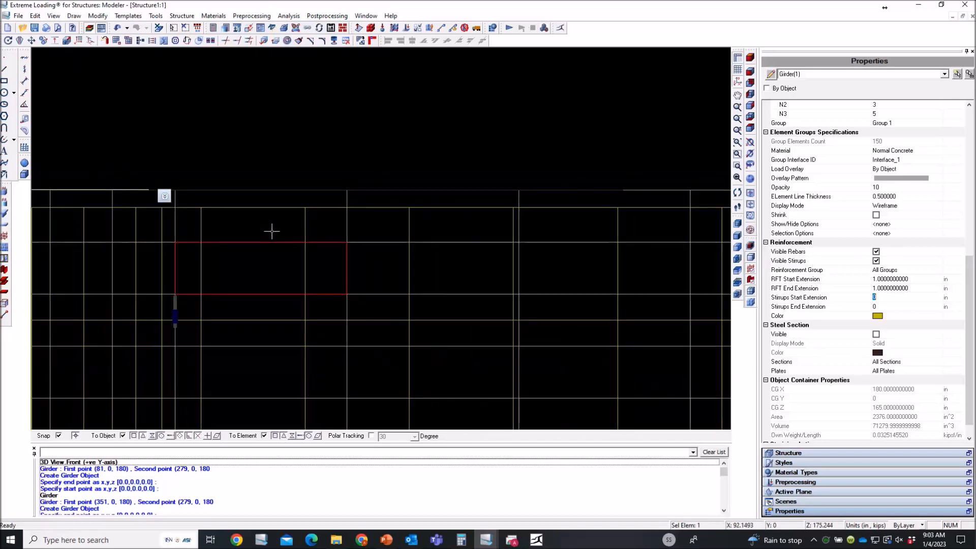
{"action": "scroll", "coordinate": [272, 231], "scroll_direction": "down", "scroll_amount": 2}
{"action": "scroll", "coordinate": [271, 231], "scroll_direction": "down", "scroll_amount": 2}
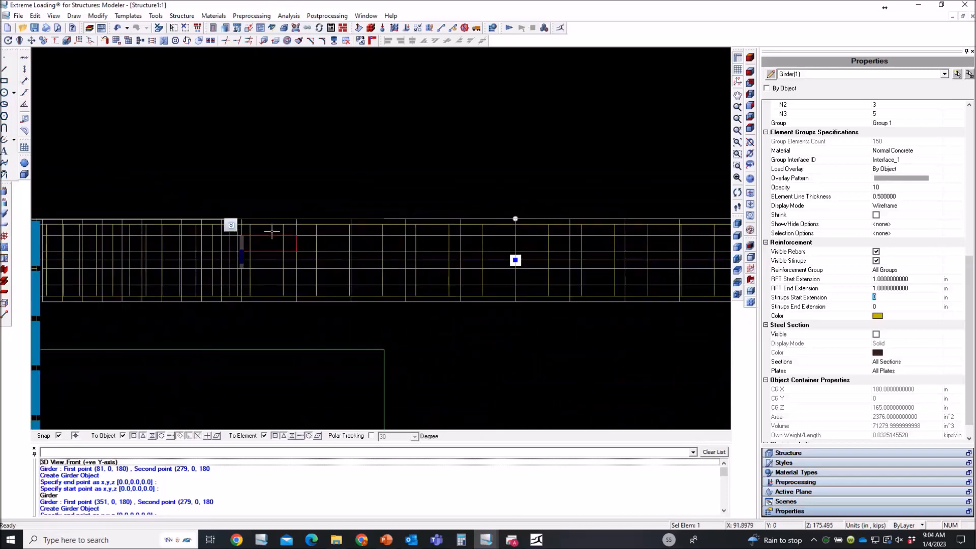
{"action": "left_click", "coordinate": [421, 340]}
{"action": "key", "text": "Escape"}
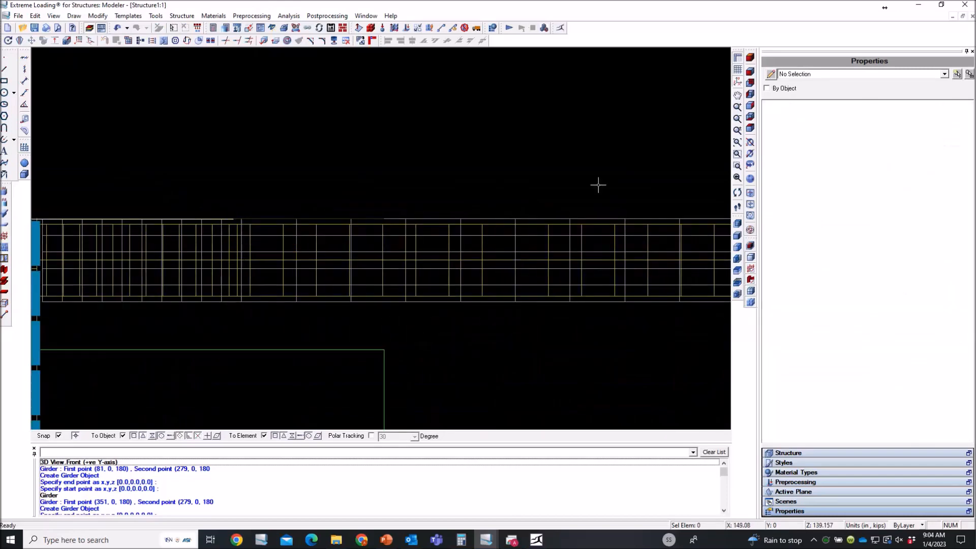
In the isometric view, set the display mode of all three girders to Solid and turn on Shrink.
{"action": "left_click", "coordinate": [749, 57]}
{"action": "scroll", "coordinate": [365, 203], "scroll_direction": "up", "scroll_amount": 4}
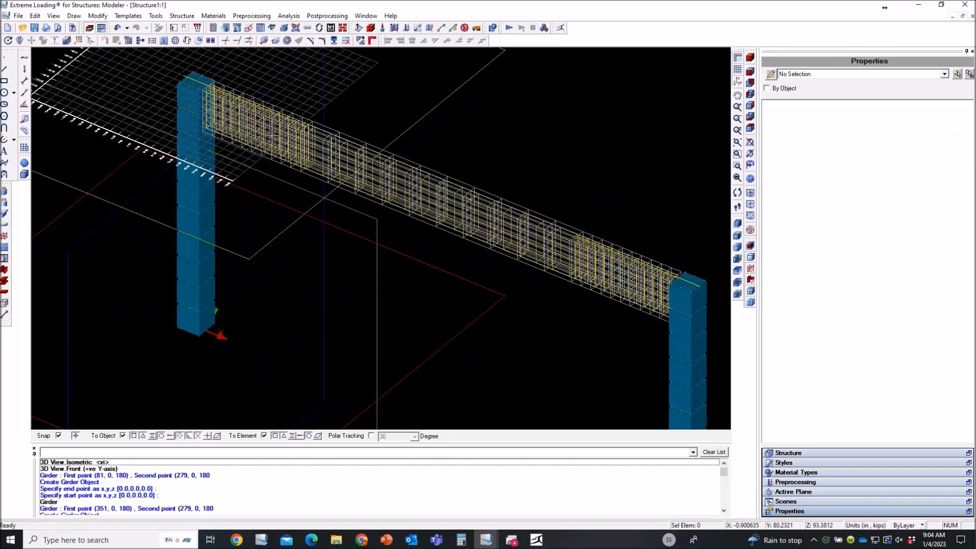
{"action": "left_click", "coordinate": [271, 136]}
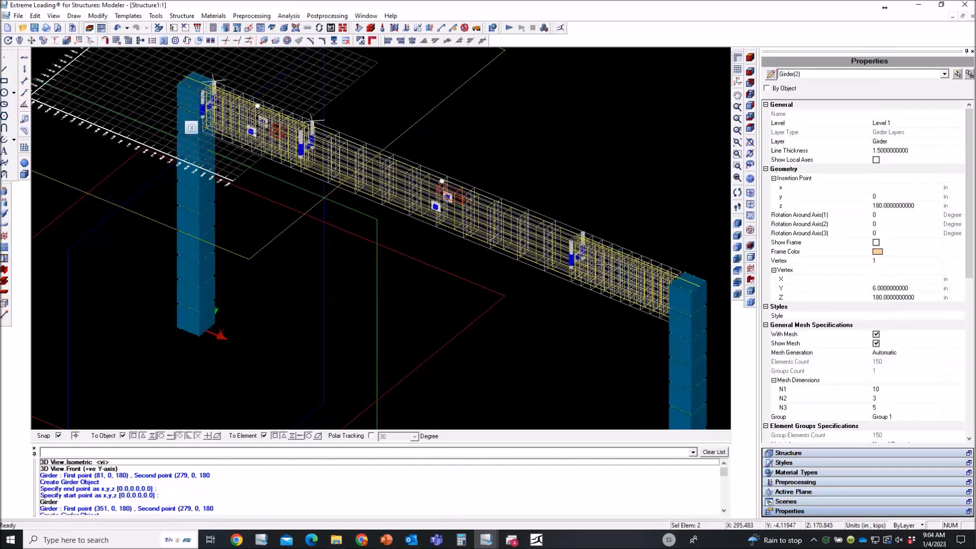
{"action": "left_click", "coordinate": [624, 275]}
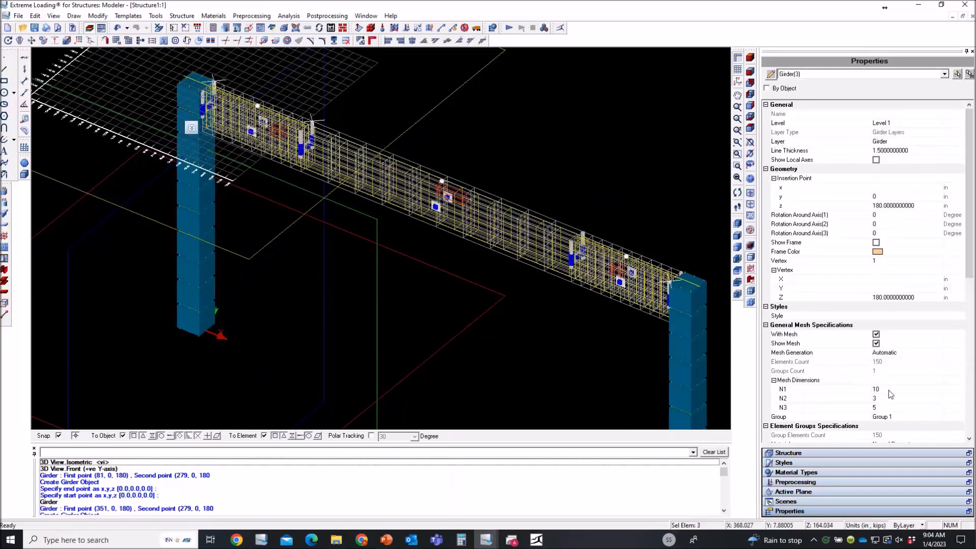
{"action": "scroll", "coordinate": [913, 370], "scroll_direction": "down", "scroll_amount": 7}
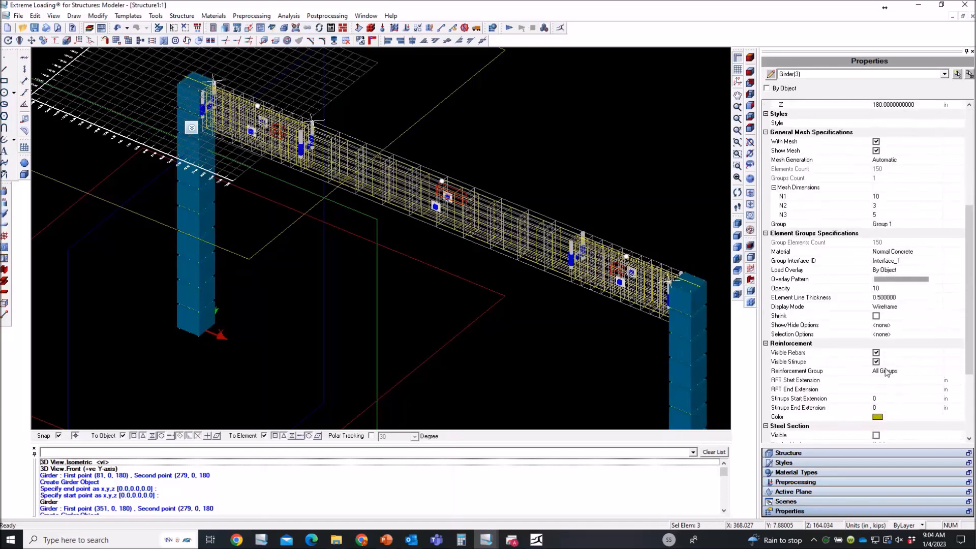
{"action": "left_click", "coordinate": [880, 308]}
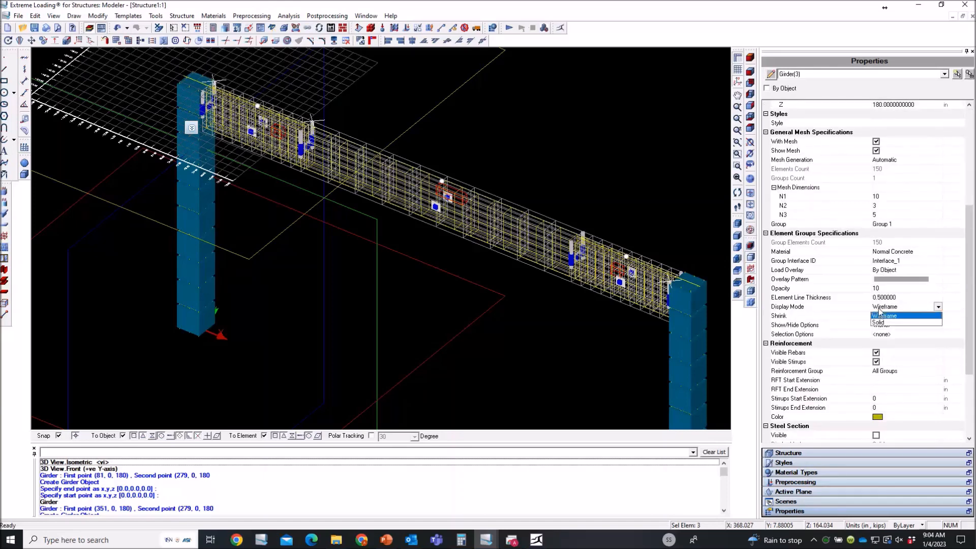
{"action": "left_click", "coordinate": [880, 324]}
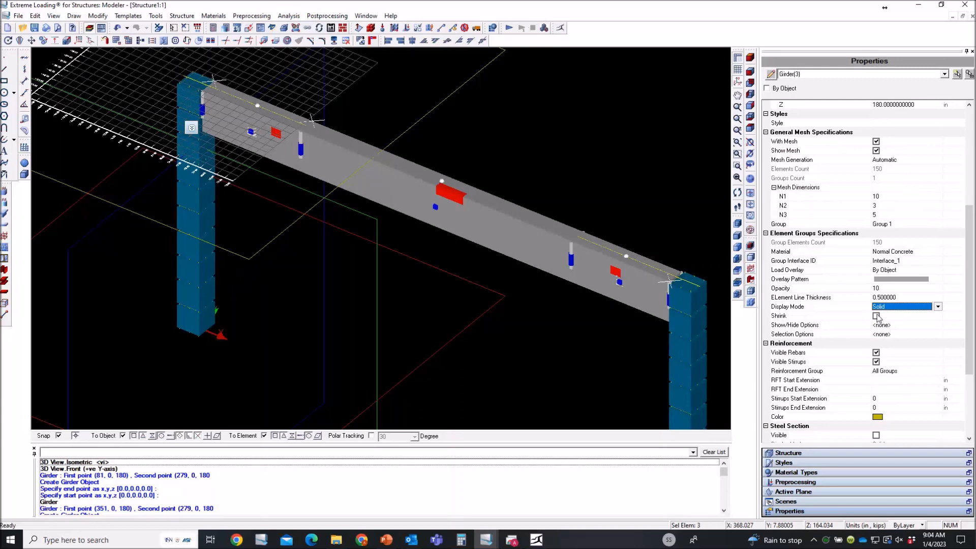
{"action": "left_click", "coordinate": [876, 315]}
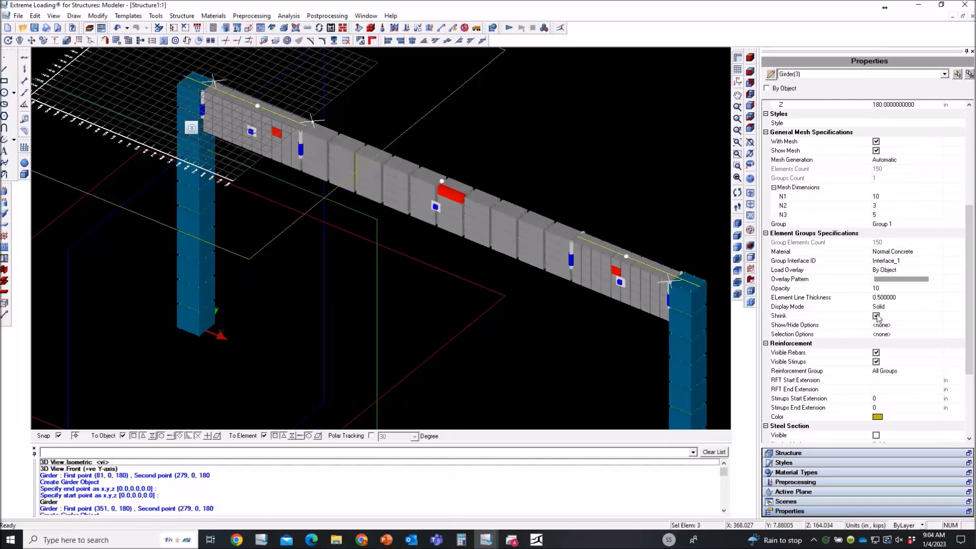
Set the mesh dimensions of both Beam1 end girders to N1 5, N2 1 and N3 1.
{"action": "left_click", "coordinate": [284, 160]}
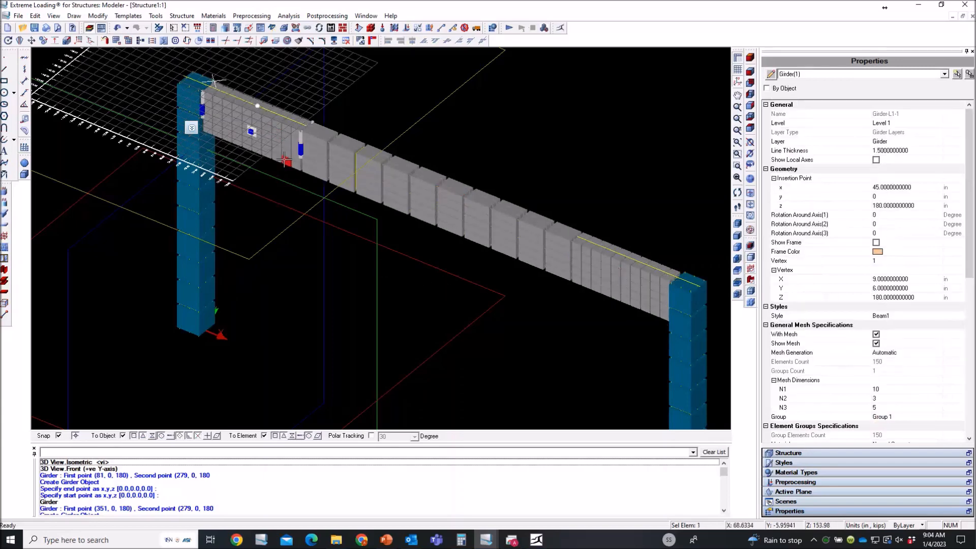
{"action": "left_click", "coordinate": [618, 288], "text": "shift"}
{"action": "scroll", "coordinate": [912, 326], "scroll_direction": "down", "scroll_amount": 4}
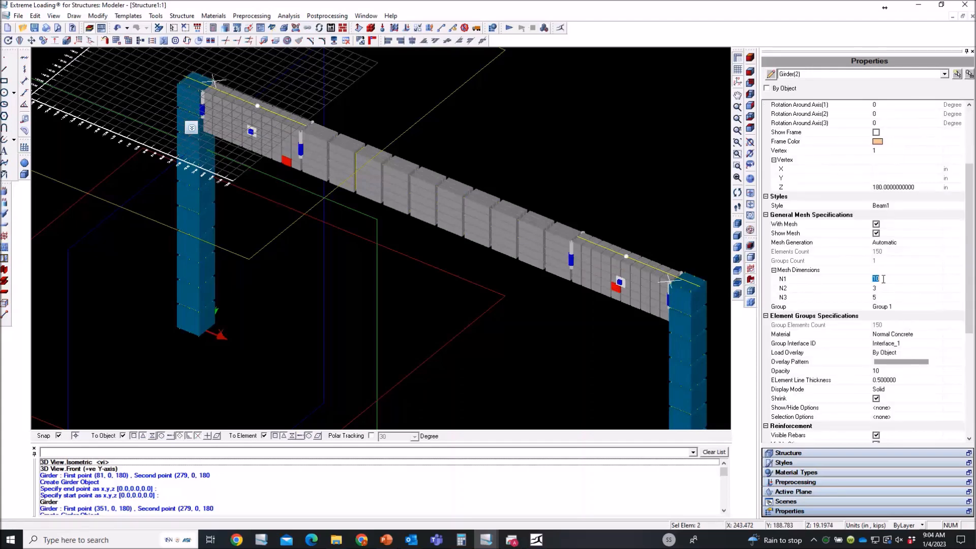
{"action": "type", "text": "5"}
{"action": "key", "text": "Tab"}
{"action": "type", "text": "1"}
{"action": "key", "text": "Tab"}
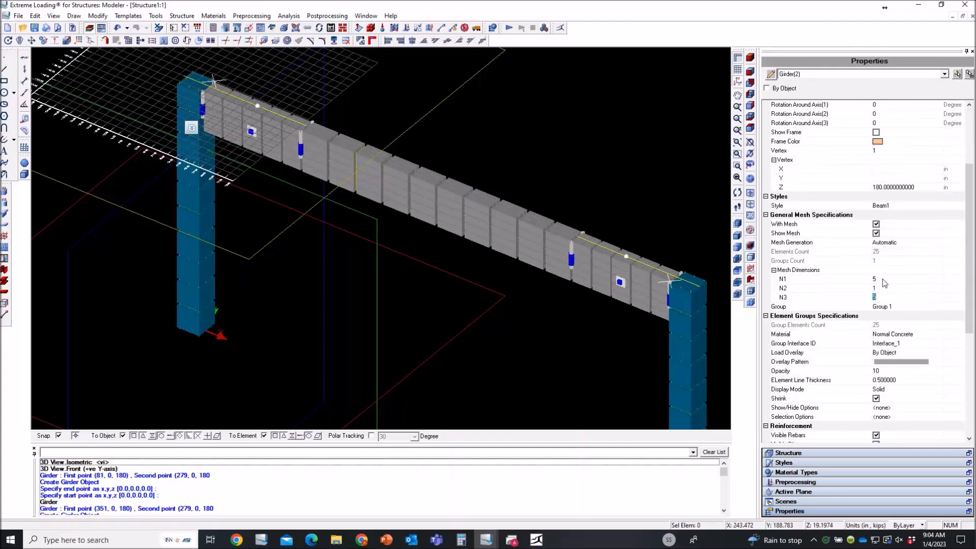
{"action": "type", "text": "1"}
{"action": "key", "text": "Tab"}
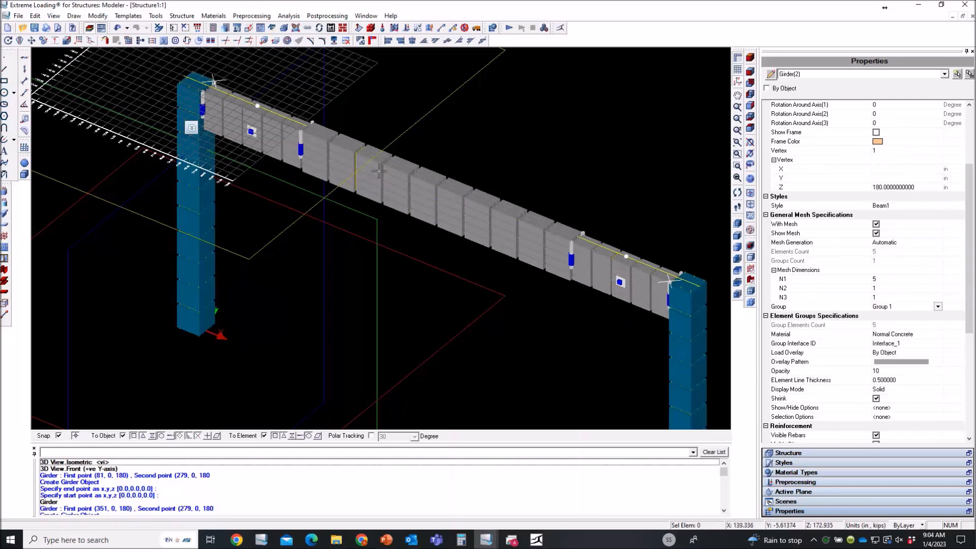
Set the middle Beam2 girder's mesh dimensions to N1 10, N2 1 and N3 1, and clear the selection.
{"action": "left_click", "coordinate": [377, 196]}
{"action": "scroll", "coordinate": [784, 367], "scroll_direction": "down", "scroll_amount": 1}
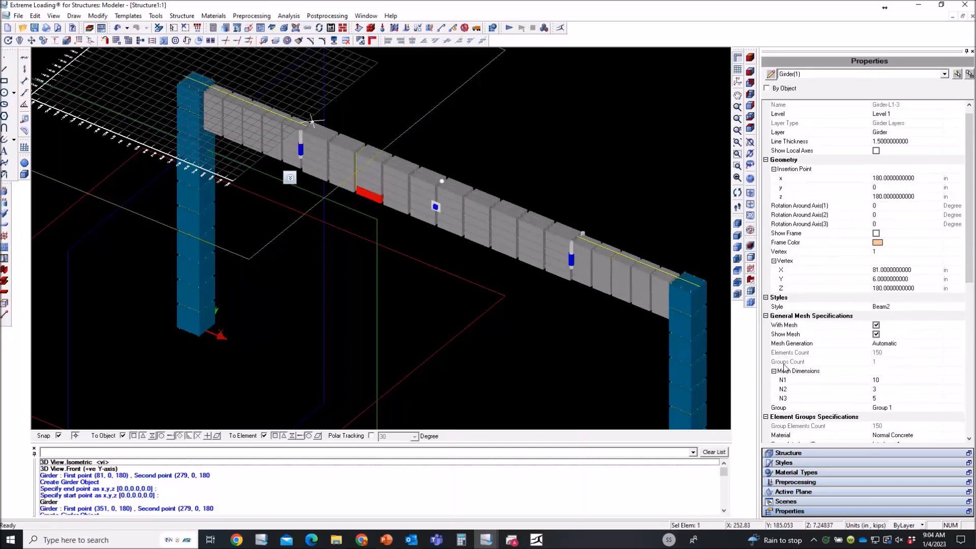
{"action": "left_click", "coordinate": [885, 380]}
{"action": "key", "text": "Tab"}
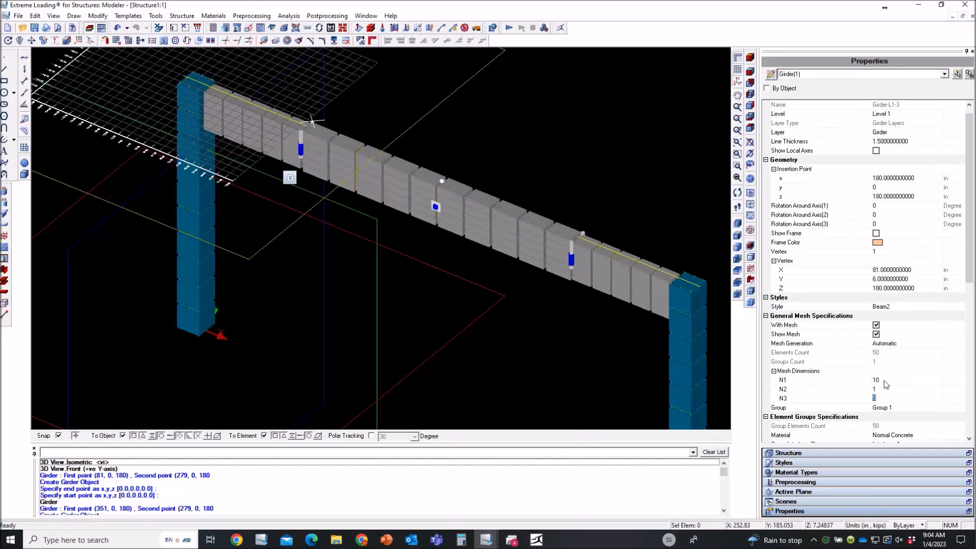
{"action": "type", "text": "1"}
{"action": "key", "text": "Tab"}
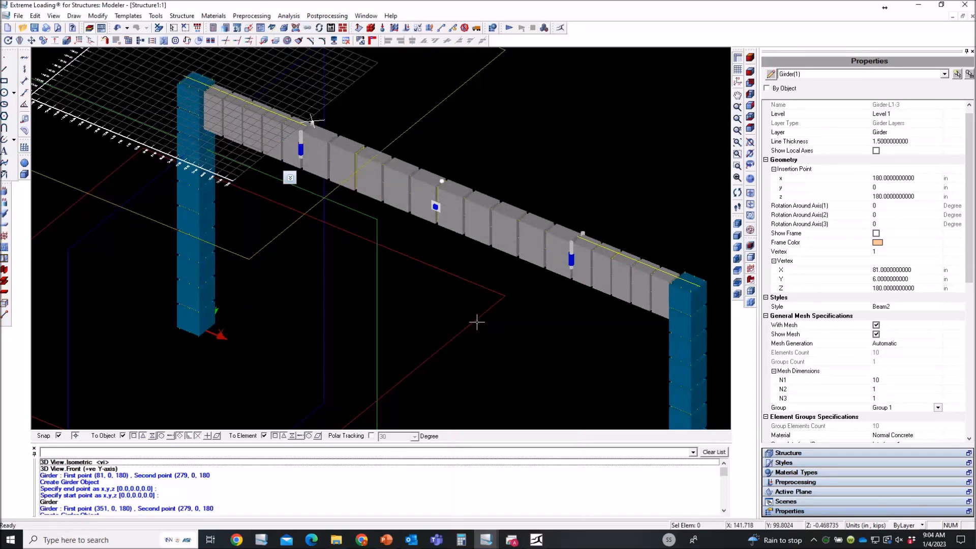
{"action": "left_click", "coordinate": [472, 264]}
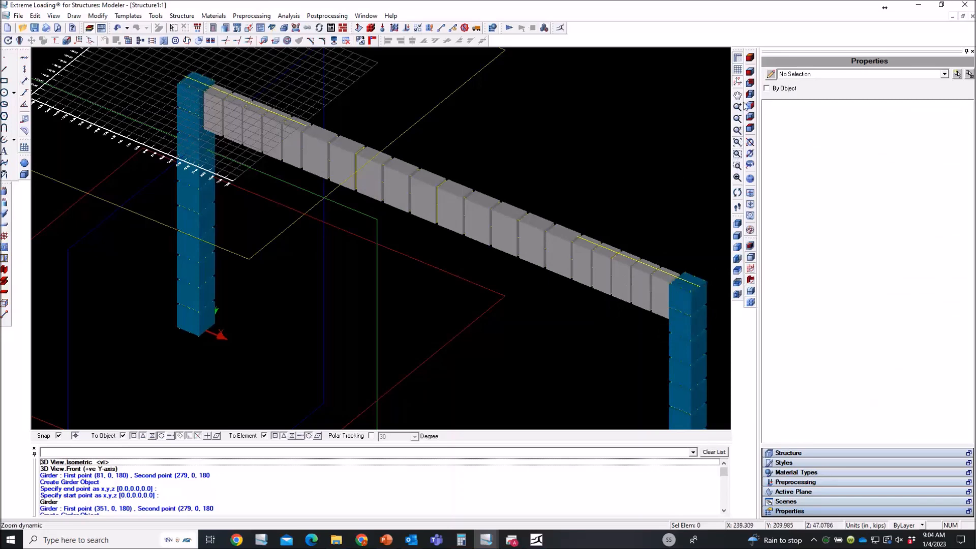
In the front view, display the whole model as wireframe and examine the rebars where the far Beam1 girder meets its column.
{"action": "left_click", "coordinate": [750, 72]}
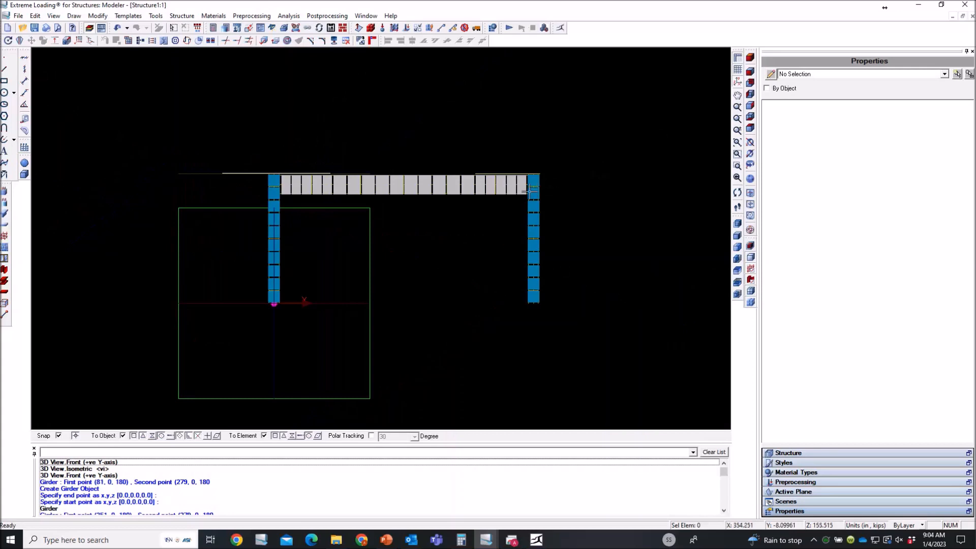
{"action": "scroll", "coordinate": [529, 191], "scroll_direction": "up", "scroll_amount": 6}
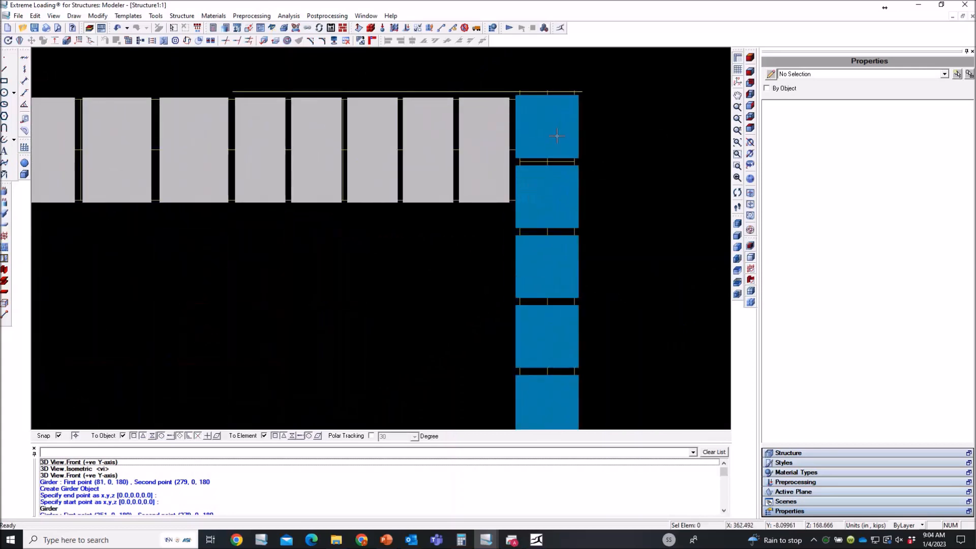
{"action": "left_click", "coordinate": [557, 136]}
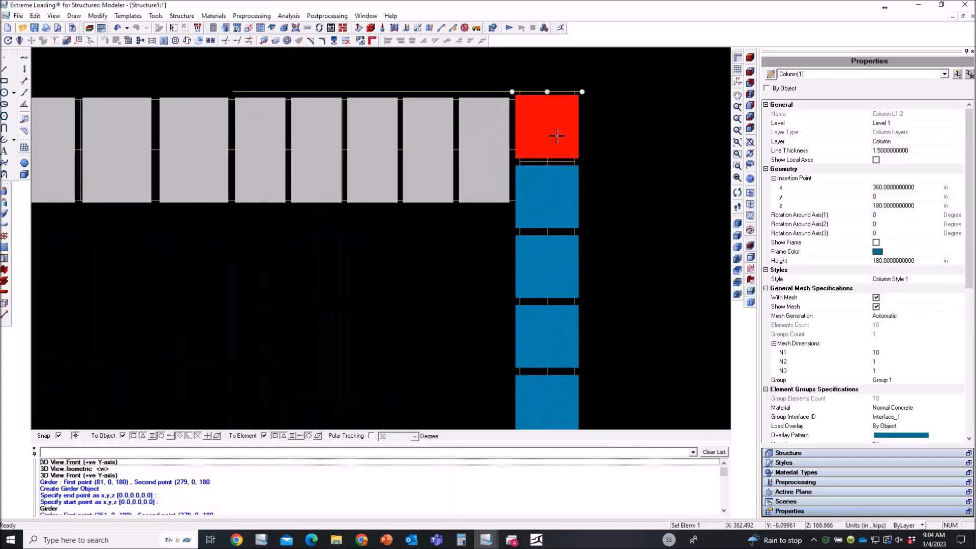
{"action": "left_click", "coordinate": [751, 304]}
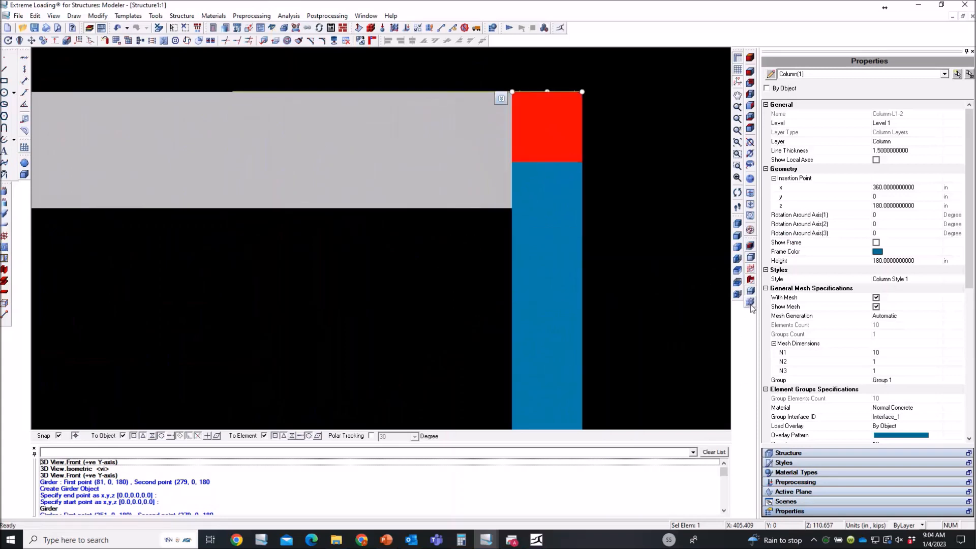
{"action": "left_click", "coordinate": [751, 291]}
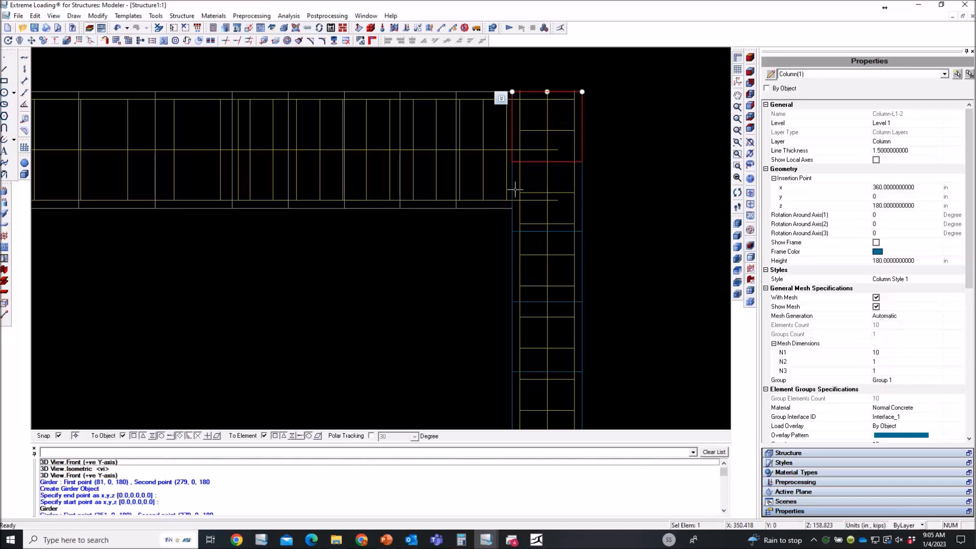
{"action": "scroll", "coordinate": [534, 194], "scroll_direction": "up", "scroll_amount": 2}
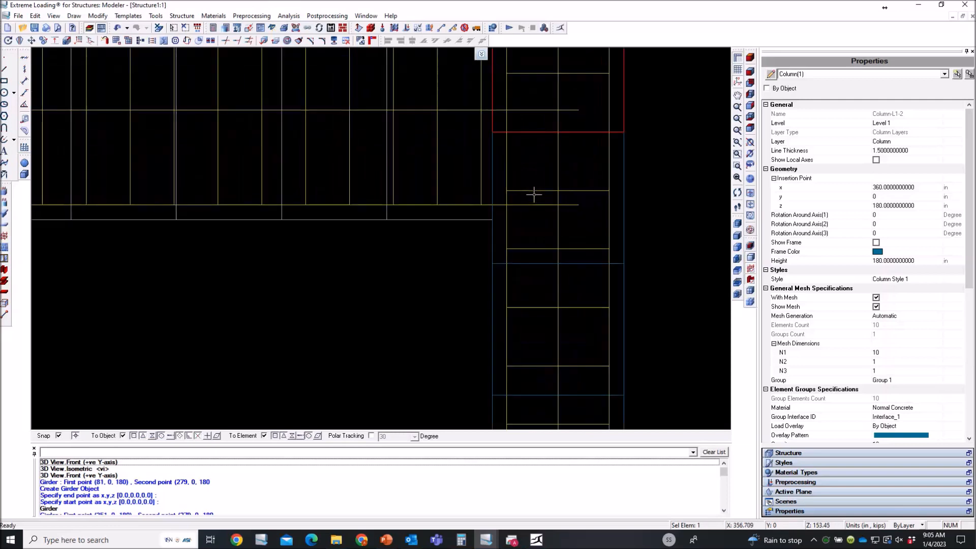
{"action": "scroll", "coordinate": [570, 299], "scroll_direction": "down", "scroll_amount": 1}
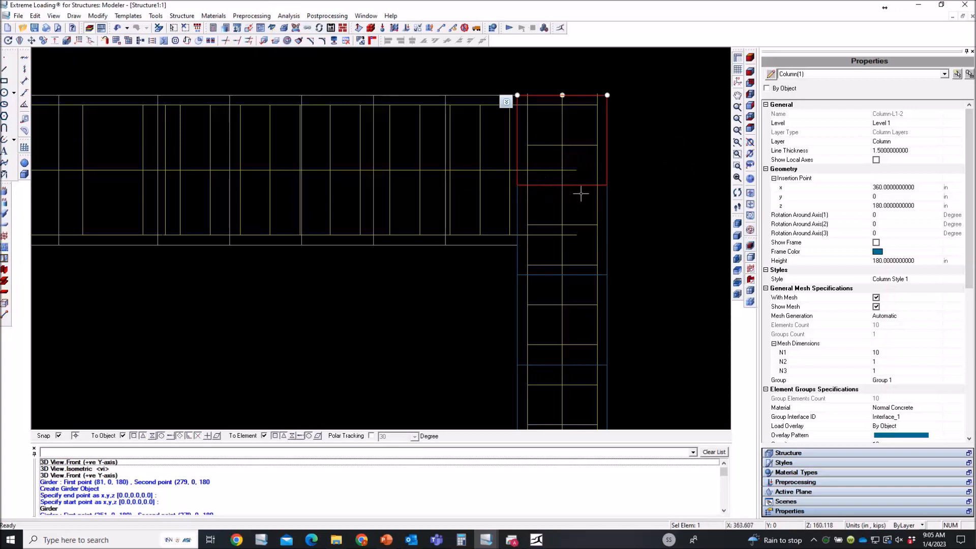
Set the RFT Start Extension of the Beam1 girder at the far column to 9 in and clear the selection.
{"action": "left_click", "coordinate": [491, 204]}
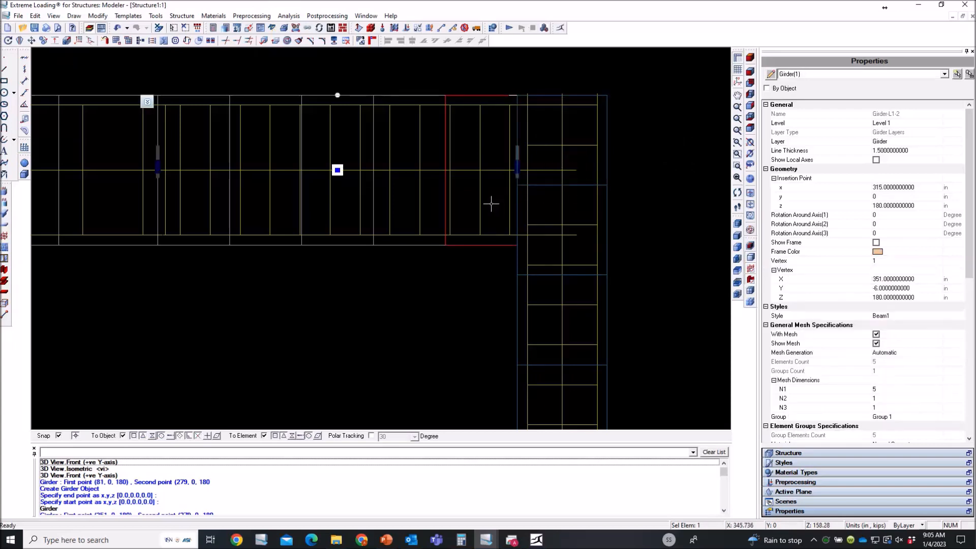
{"action": "scroll", "coordinate": [889, 379], "scroll_direction": "down", "scroll_amount": 9}
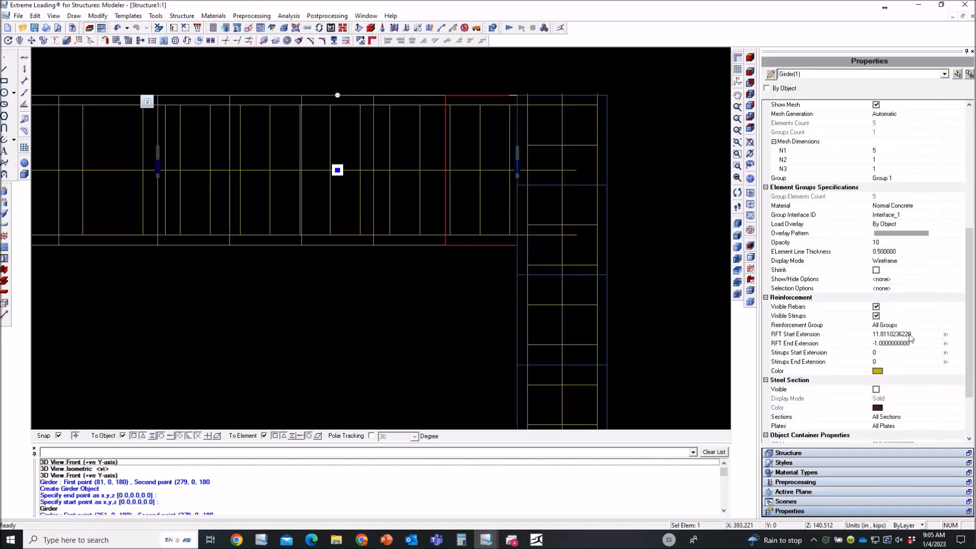
{"action": "left_click", "coordinate": [909, 335]}
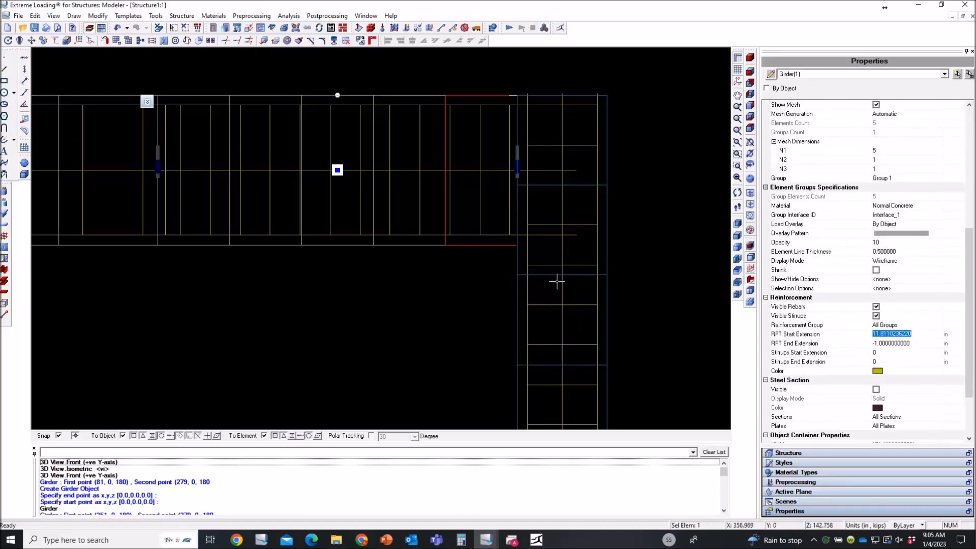
{"action": "type", "text": "9"}
{"action": "key", "text": "Tab"}
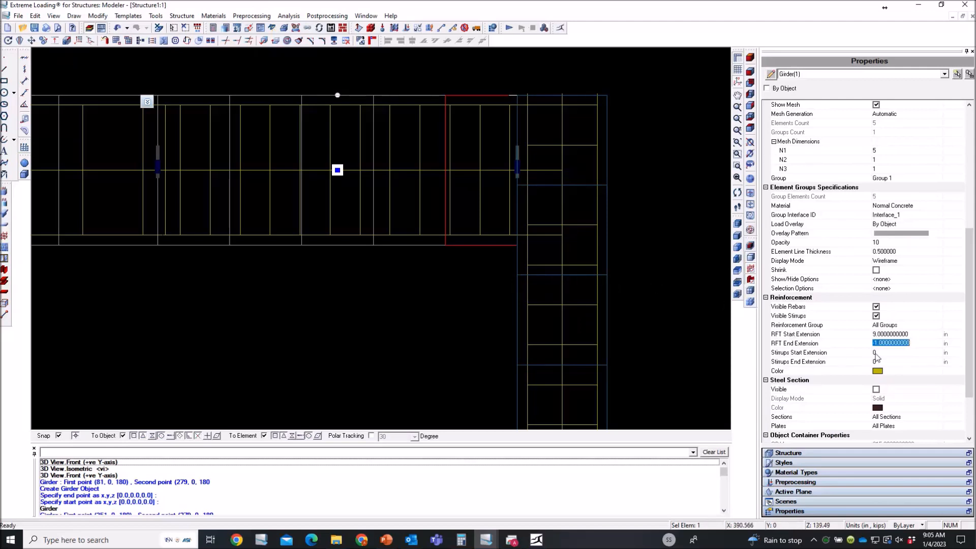
{"action": "scroll", "coordinate": [674, 215], "scroll_direction": "down", "scroll_amount": 2}
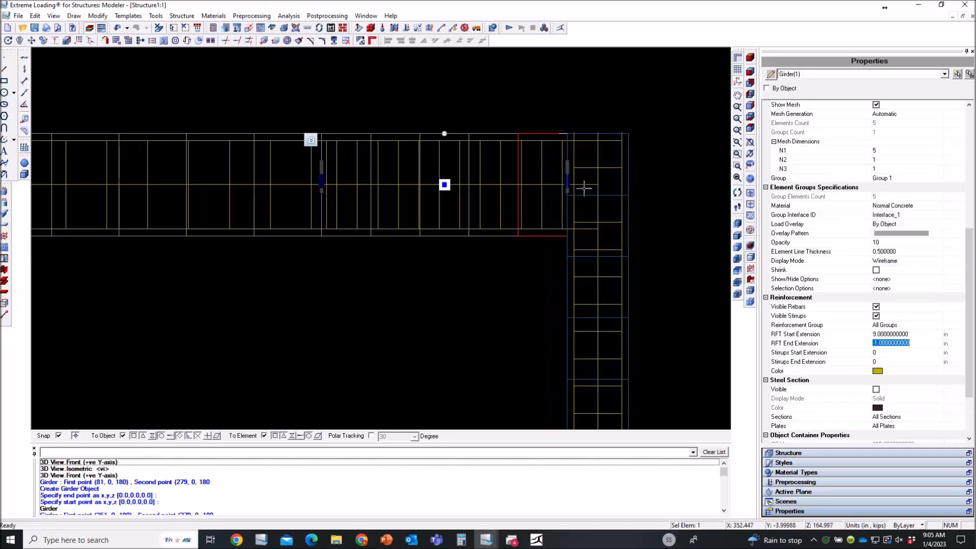
{"action": "scroll", "coordinate": [602, 194], "scroll_direction": "down", "scroll_amount": 3}
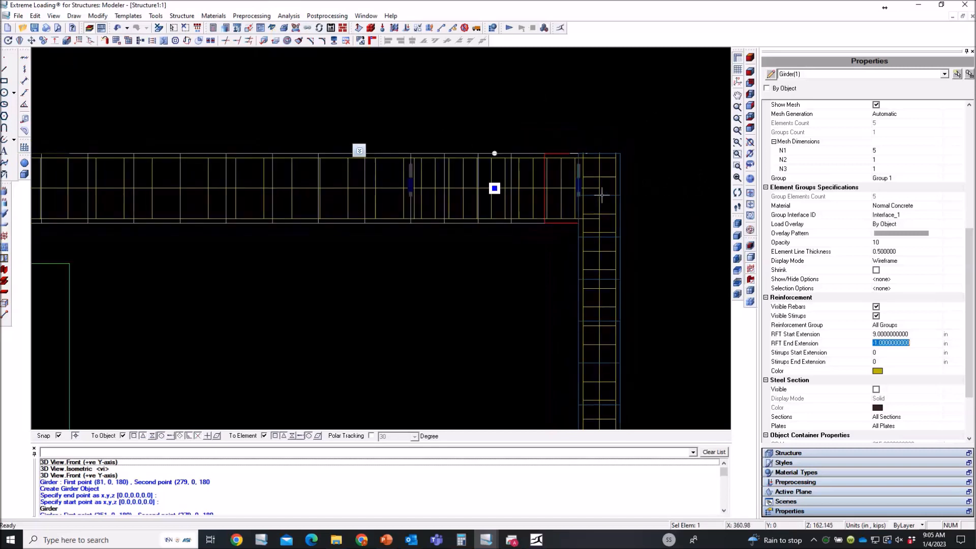
{"action": "key", "text": "Escape"}
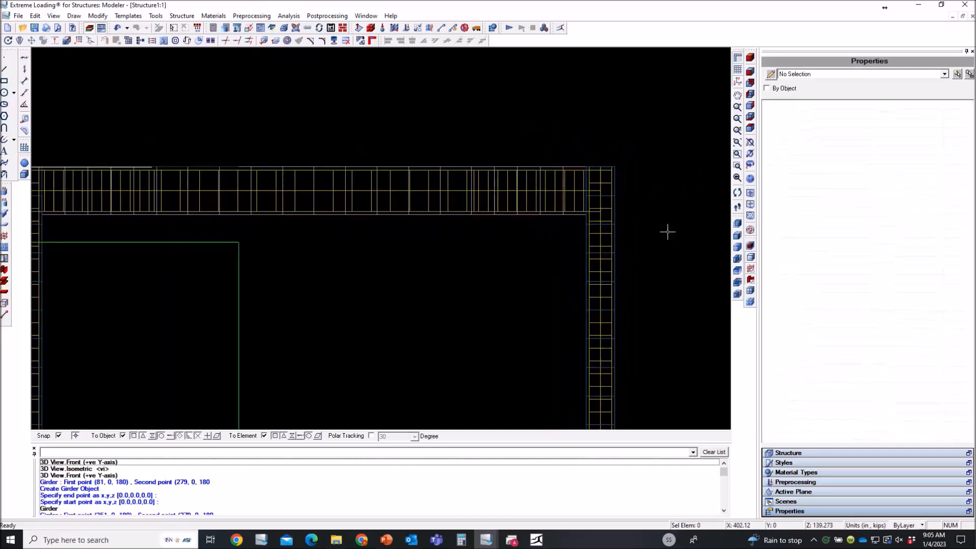
Set the RFT Start Extension of the Beam1 girder at the origin column to 18 in and clear the selection.
{"action": "scroll", "coordinate": [668, 232], "scroll_direction": "down", "scroll_amount": 2}
{"action": "scroll", "coordinate": [311, 219], "scroll_direction": "up", "scroll_amount": 1}
{"action": "scroll", "coordinate": [311, 220], "scroll_direction": "up", "scroll_amount": 5}
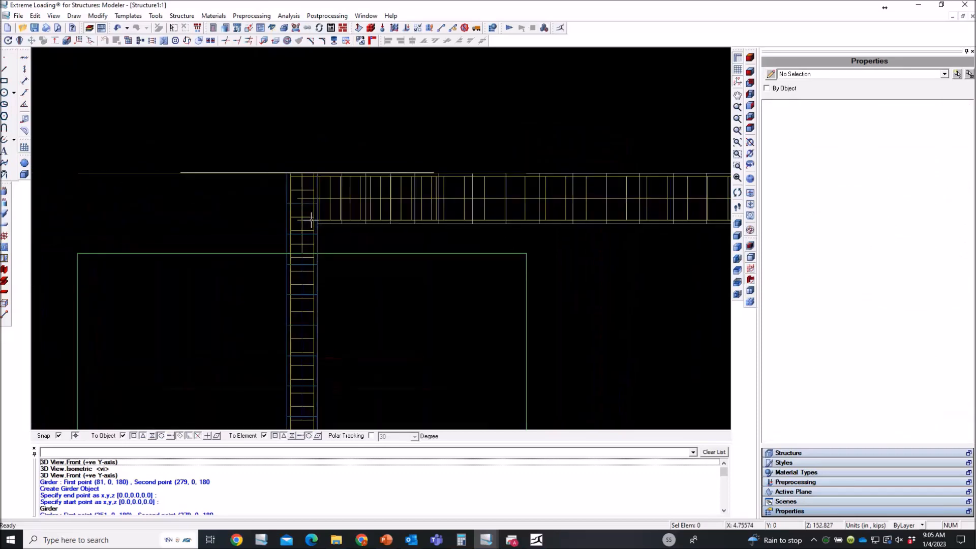
{"action": "left_click", "coordinate": [356, 209]}
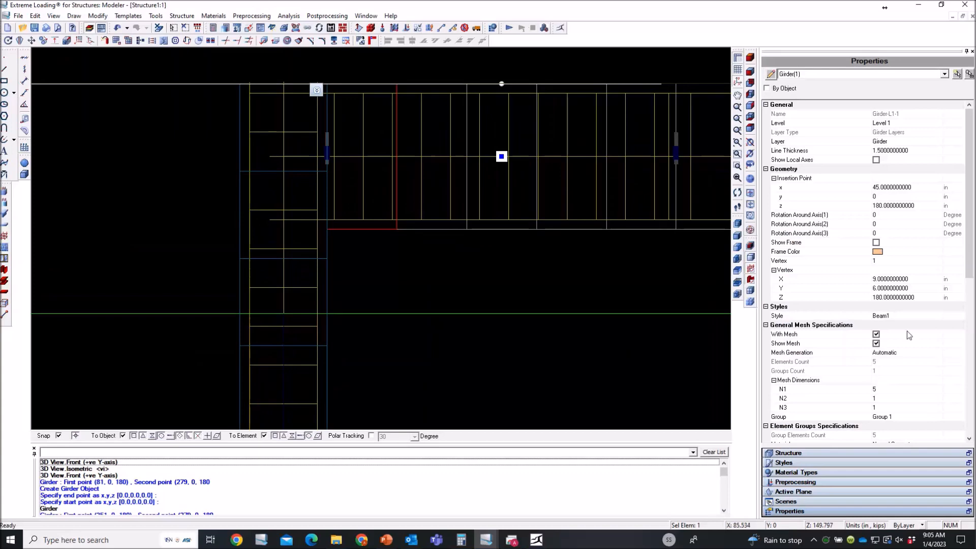
{"action": "scroll", "coordinate": [909, 334], "scroll_direction": "down", "scroll_amount": 7}
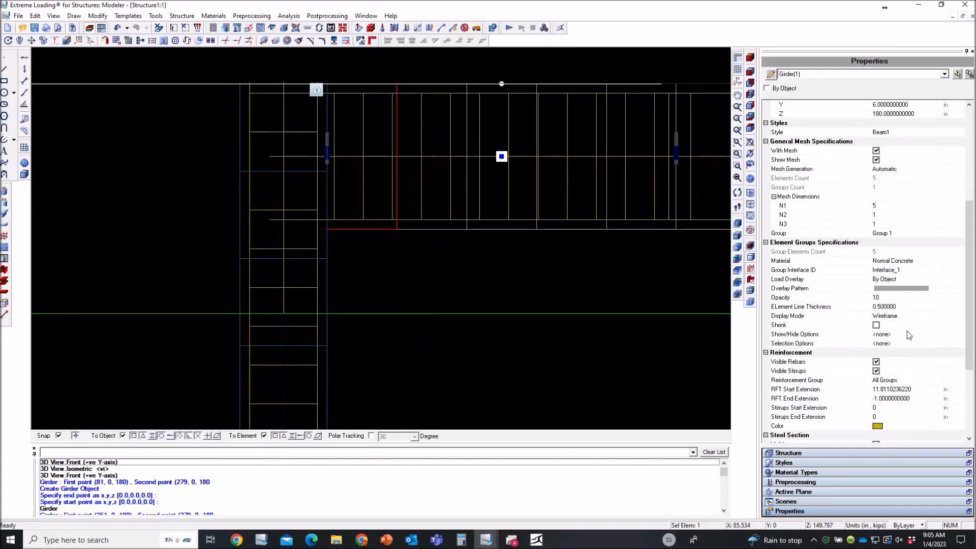
{"action": "left_click", "coordinate": [894, 389]}
{"action": "type", "text": "18"}
{"action": "key", "text": "Tab"}
{"action": "left_click", "coordinate": [464, 279]}
Array the whole column-and-girder frame rectangularly with 2 items in Y at a 360 in offset, and clear the selection.
{"action": "left_click", "coordinate": [751, 71]}
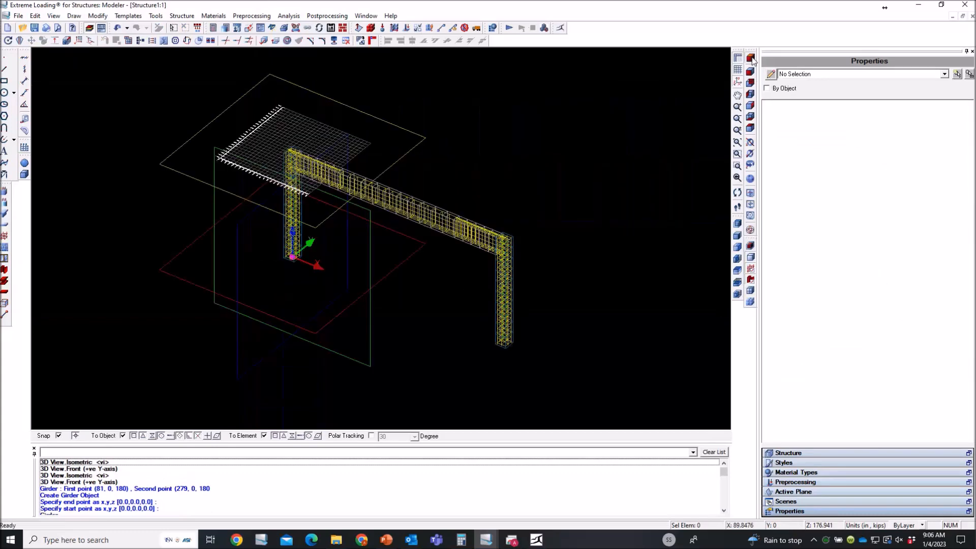
{"action": "left_click", "coordinate": [751, 294]}
{"action": "left_click_drag", "start_coordinate": [574, 137], "coordinate": [243, 365]}
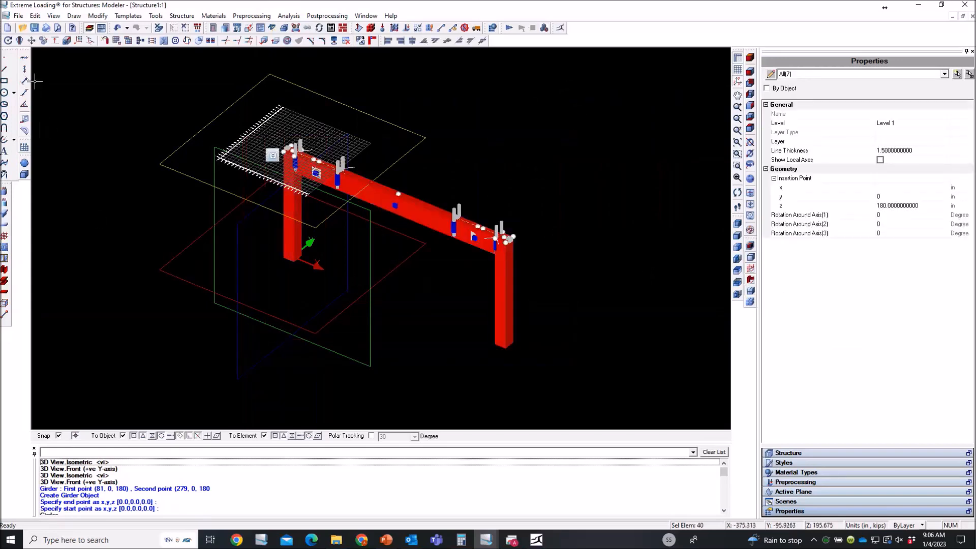
{"action": "left_click", "coordinate": [79, 40]}
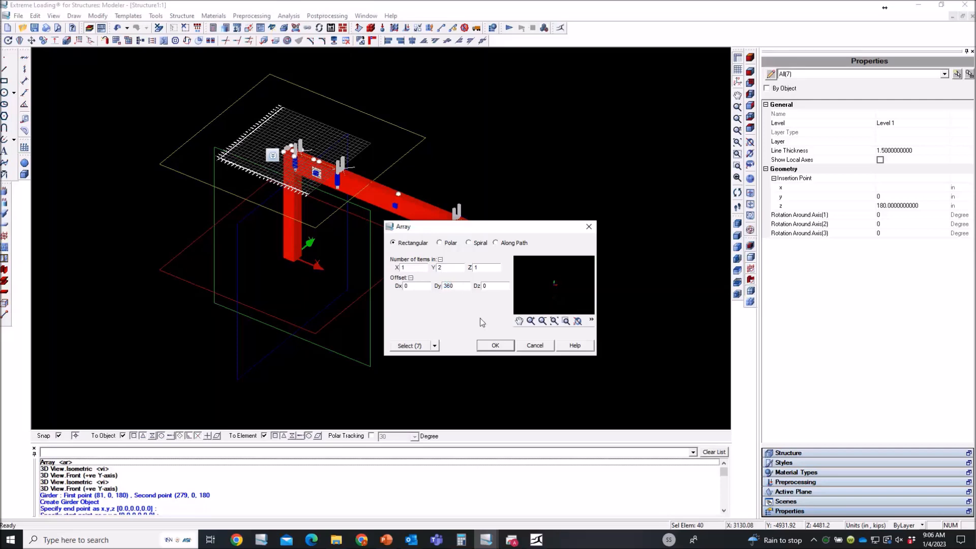
{"action": "left_click", "coordinate": [496, 348]}
{"action": "key", "text": "Escape"}
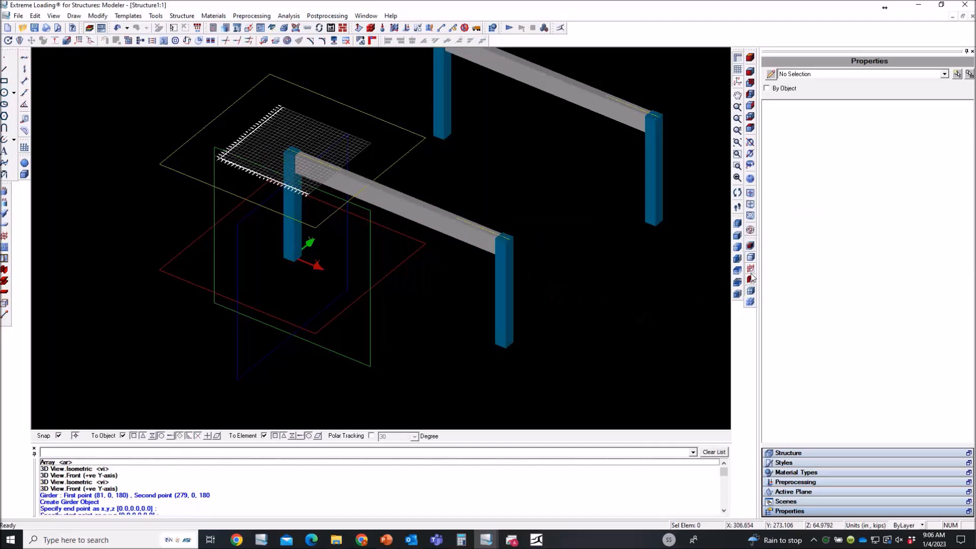
Display the elements shrunk and copy the origin frame's three girders in place, using the far column's top point (369, 0, 180) as base.
{"action": "left_click", "coordinate": [751, 301]}
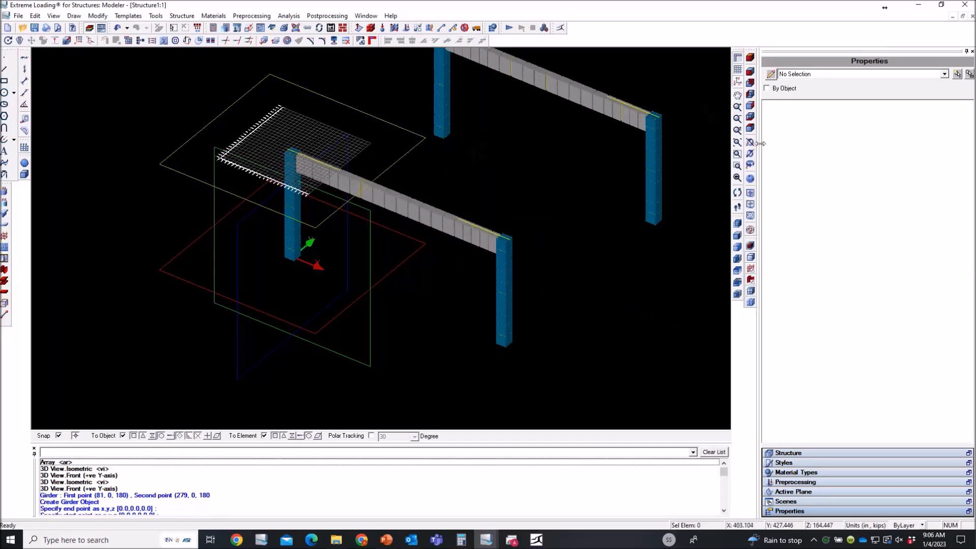
{"action": "left_click", "coordinate": [487, 225]}
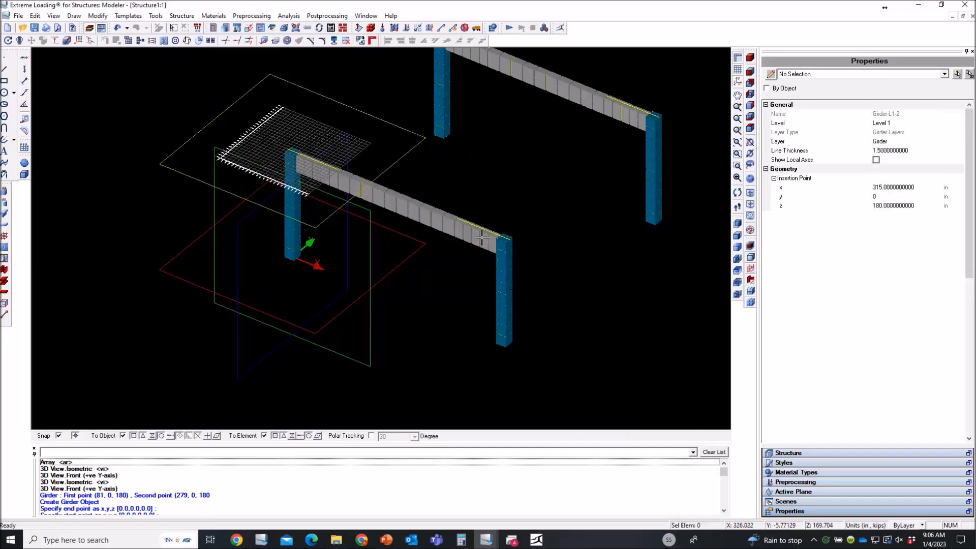
{"action": "left_click", "coordinate": [405, 209]}
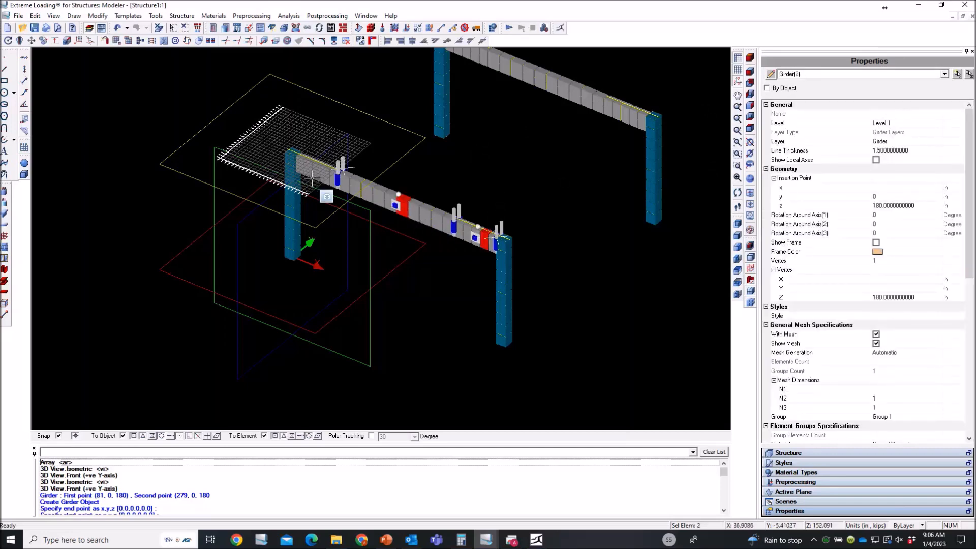
{"action": "left_click", "coordinate": [314, 175]}
{"action": "scroll", "coordinate": [516, 245], "scroll_direction": "up", "scroll_amount": 5}
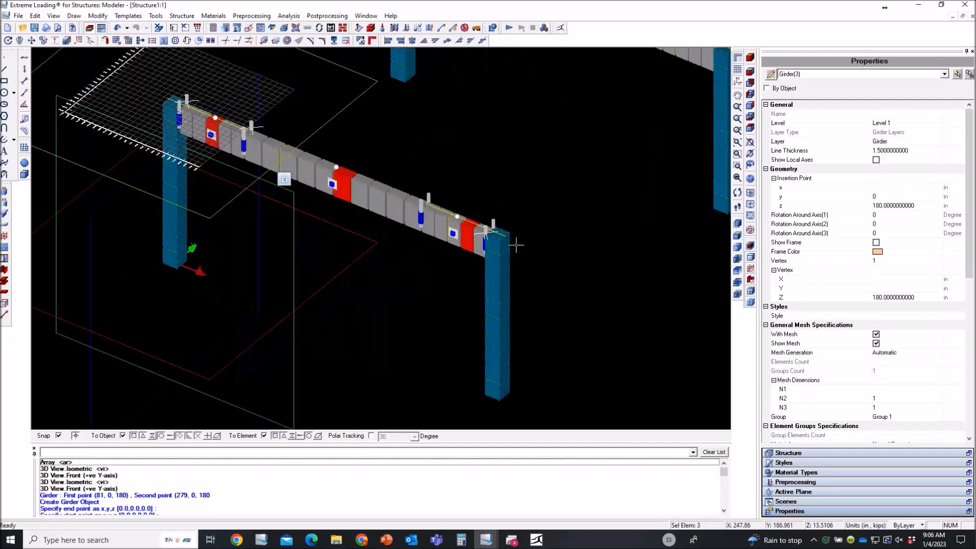
{"action": "right_click", "coordinate": [450, 249]}
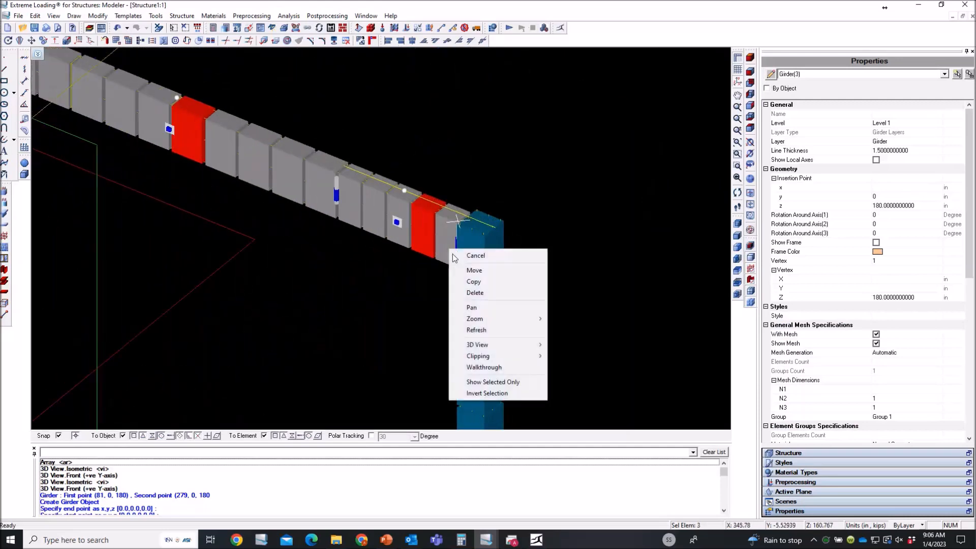
{"action": "left_click", "coordinate": [467, 282]}
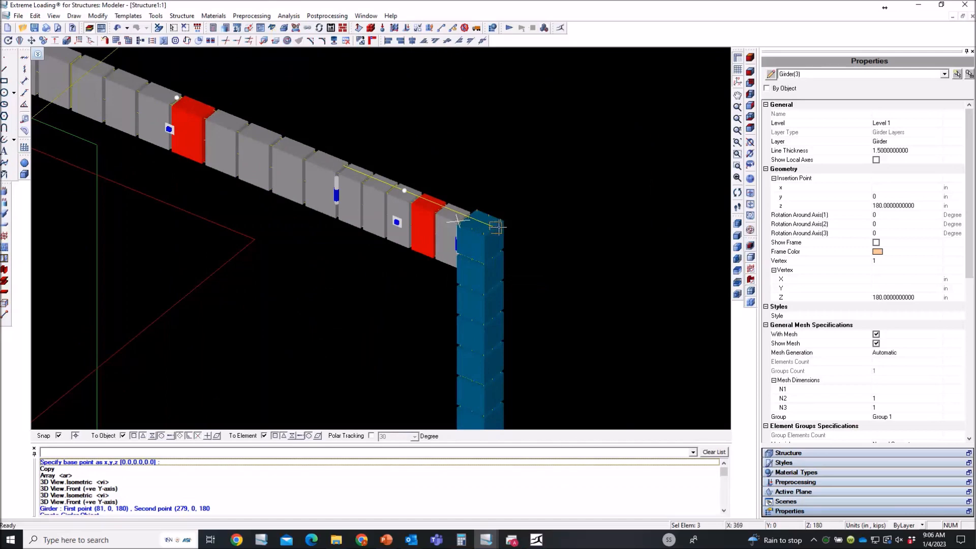
{"action": "left_click", "coordinate": [497, 227]}
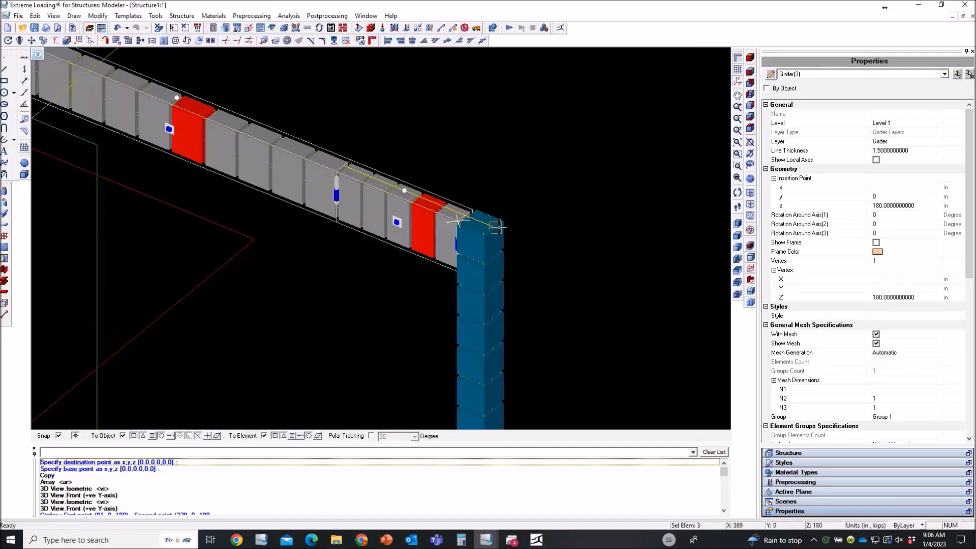
{"action": "key", "text": "Escape"}
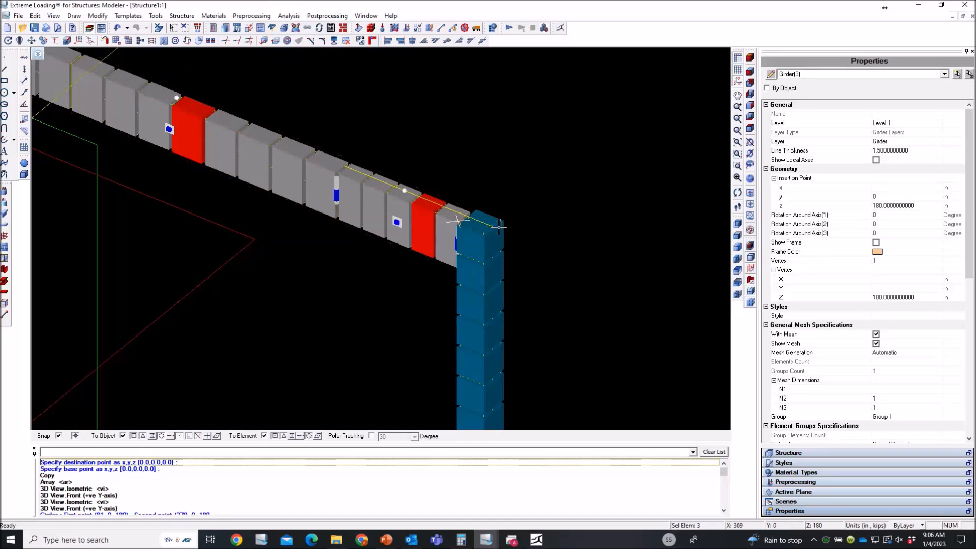
Try rotating the three copied girders 90 degrees about Z around (369, 0, 180), and undo the rotation.
{"action": "left_click", "coordinate": [9, 41]}
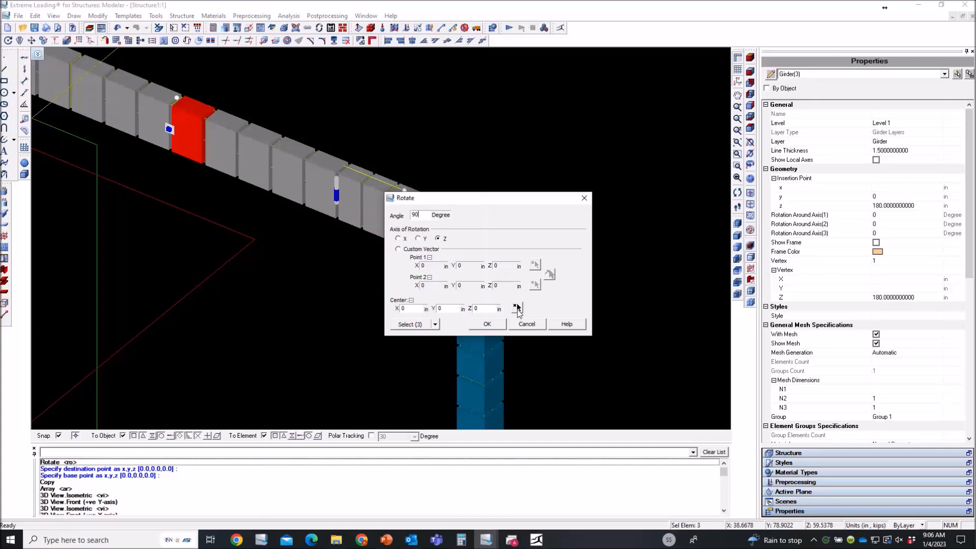
{"action": "left_click", "coordinate": [517, 307]}
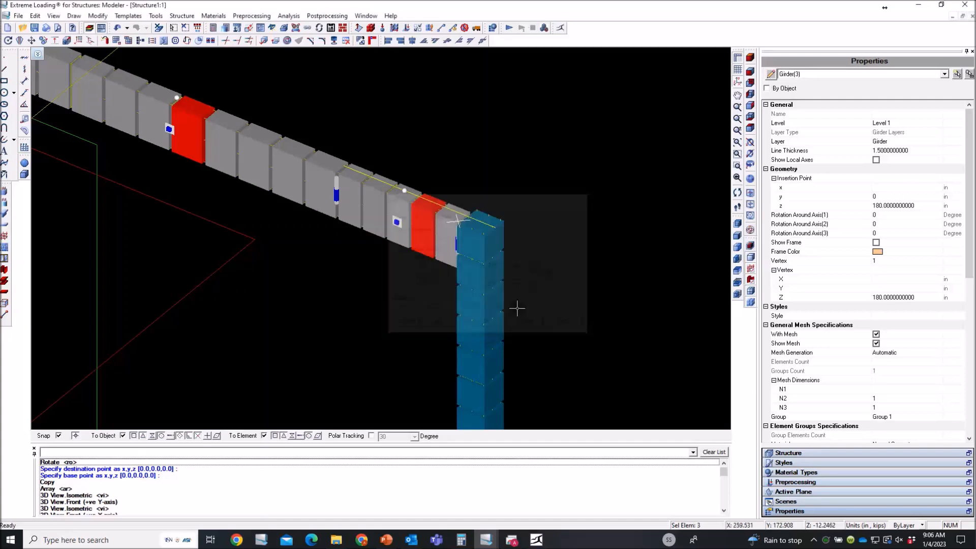
{"action": "left_click", "coordinate": [496, 232]}
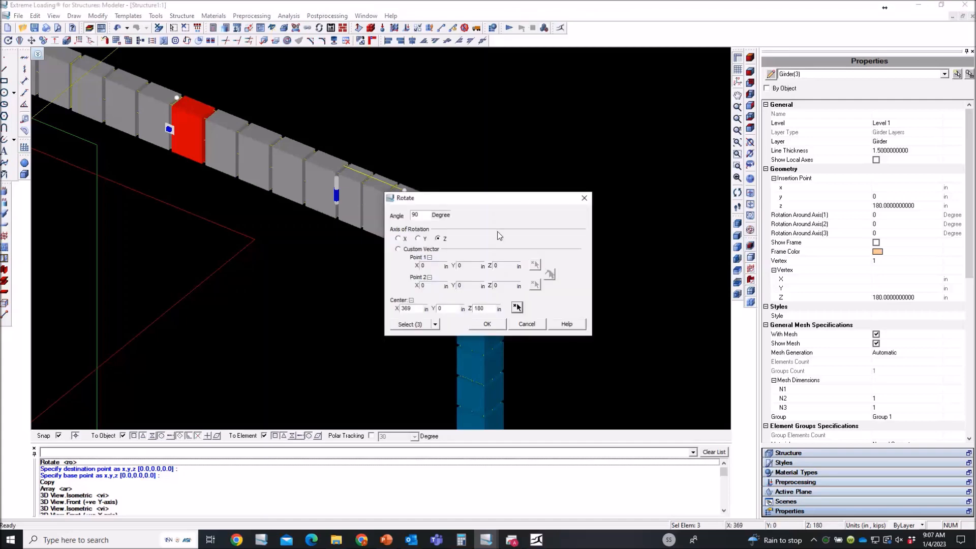
{"action": "left_click", "coordinate": [487, 324]}
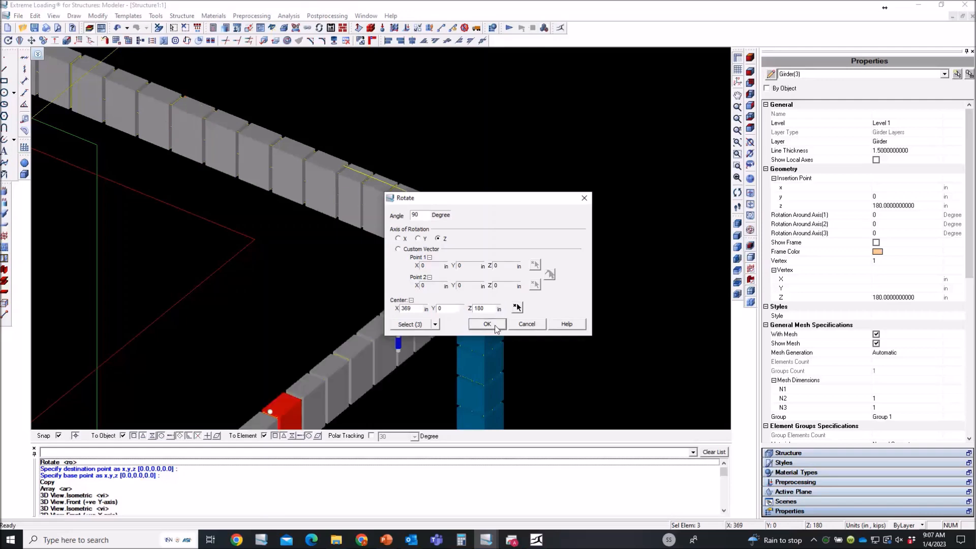
{"action": "scroll", "coordinate": [494, 325], "scroll_direction": "down", "scroll_amount": 3}
{"action": "scroll", "coordinate": [494, 325], "scroll_direction": "down", "scroll_amount": 2}
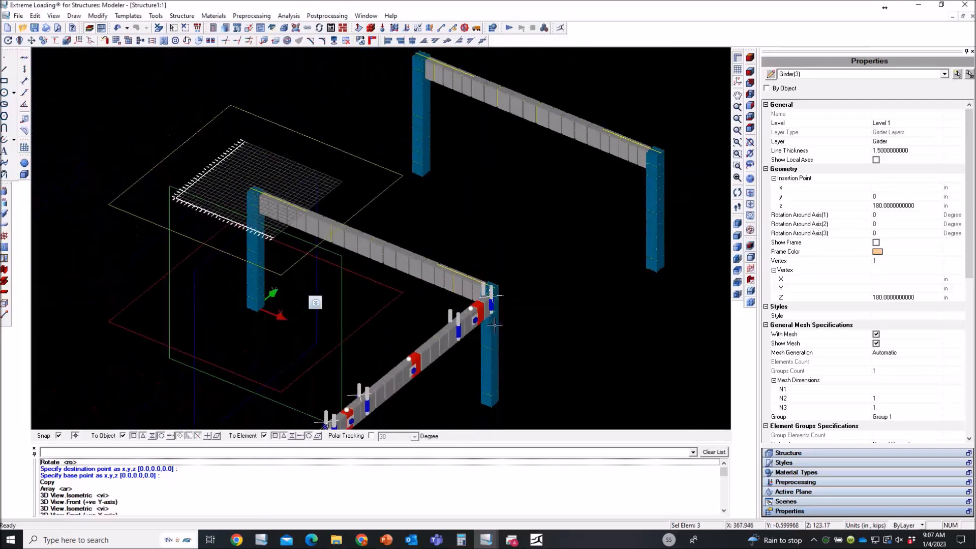
{"action": "key", "text": "ctrl+z"}
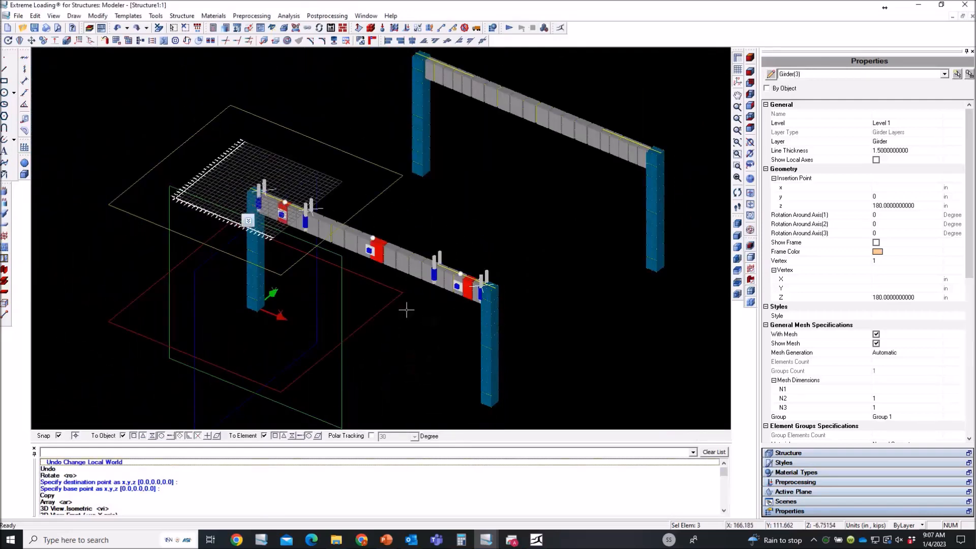
Rotate the three copied girders -90 degrees about Z around the column's center (360, 0, 180), picked in the wireframe top view, and clear the selection.
{"action": "scroll", "coordinate": [426, 295], "scroll_direction": "up", "scroll_amount": 3}
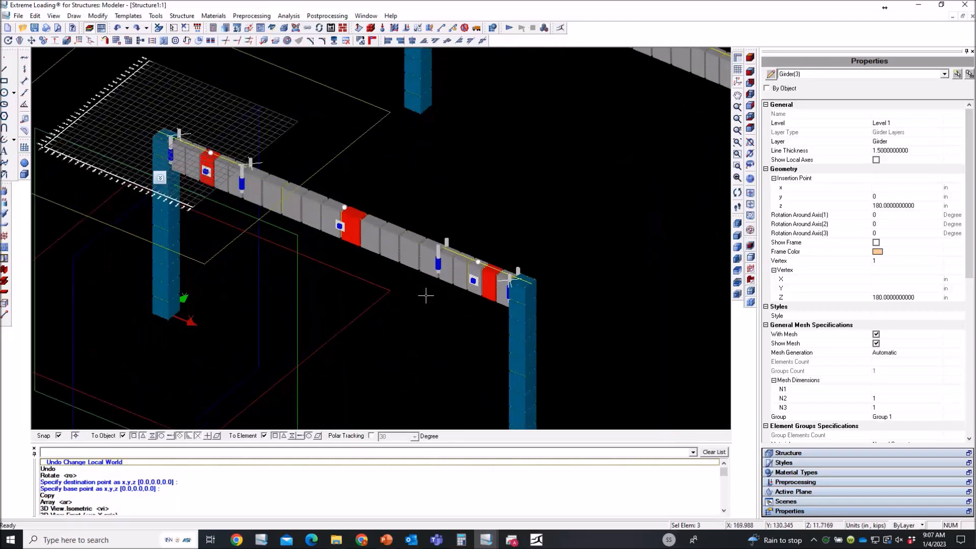
{"action": "left_click", "coordinate": [8, 40]}
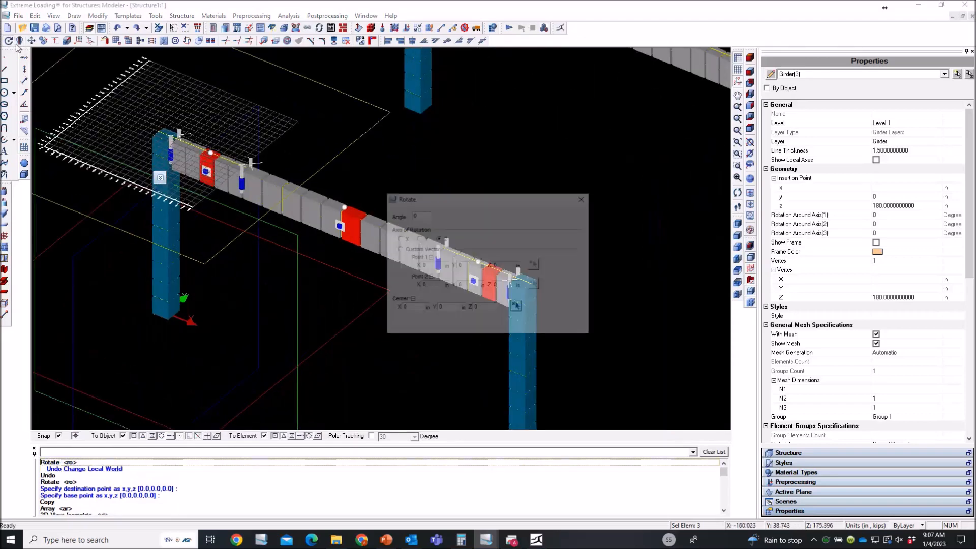
{"action": "left_click", "coordinate": [517, 307]}
{"action": "scroll", "coordinate": [520, 269], "scroll_direction": "up", "scroll_amount": 4}
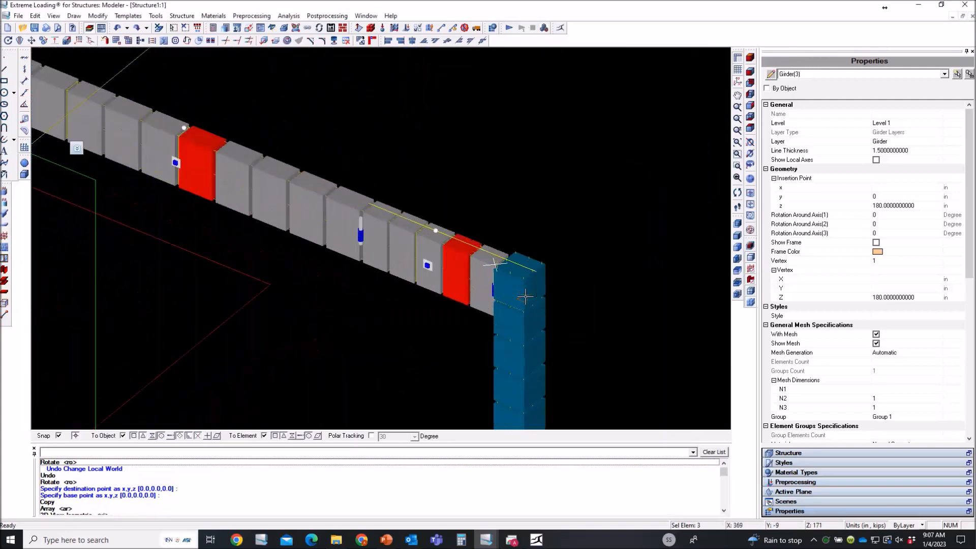
{"action": "scroll", "coordinate": [519, 265], "scroll_direction": "up", "scroll_amount": 5}
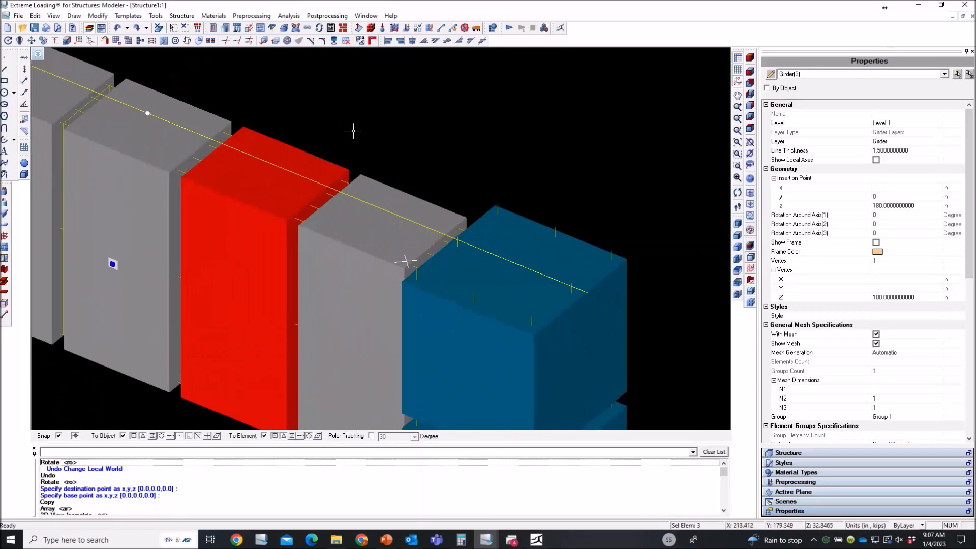
{"action": "left_click", "coordinate": [752, 304]}
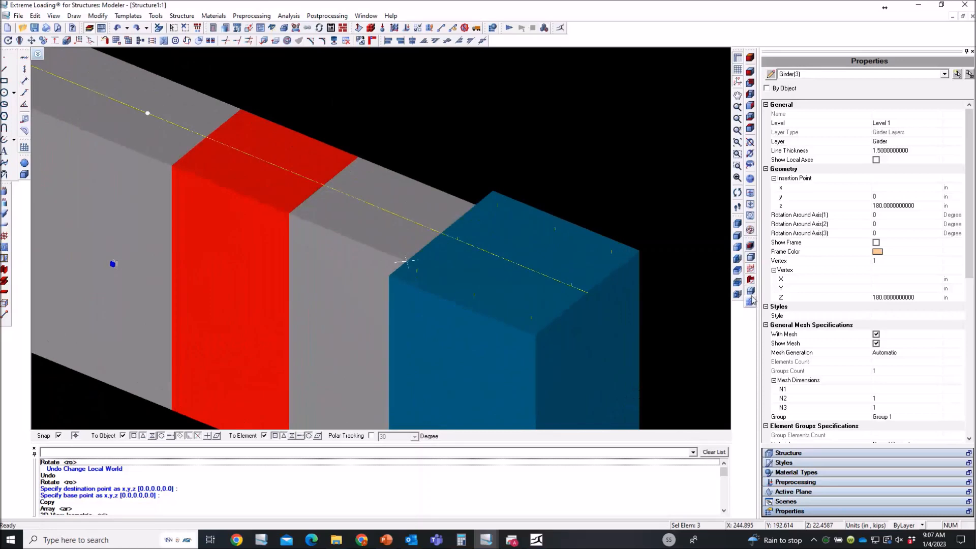
{"action": "left_click", "coordinate": [751, 292]}
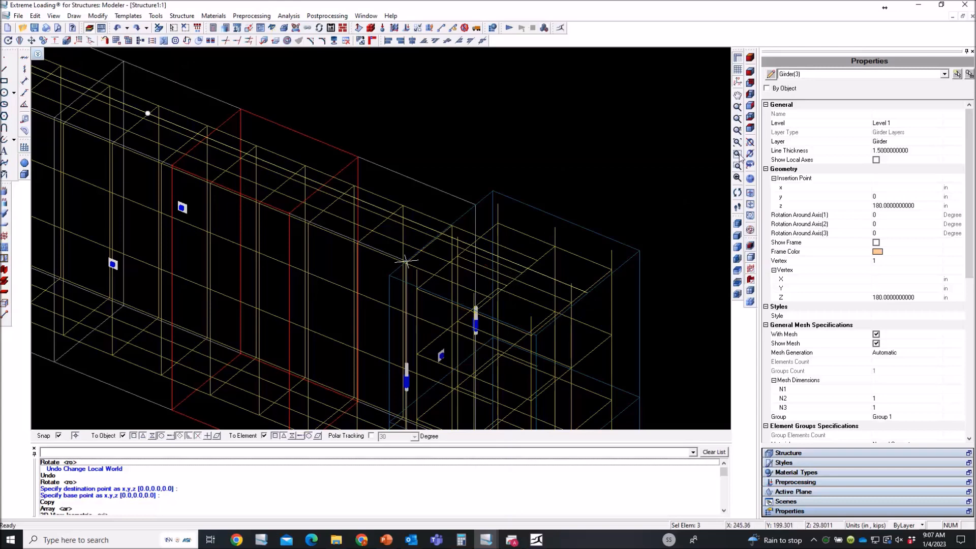
{"action": "left_click", "coordinate": [750, 128]}
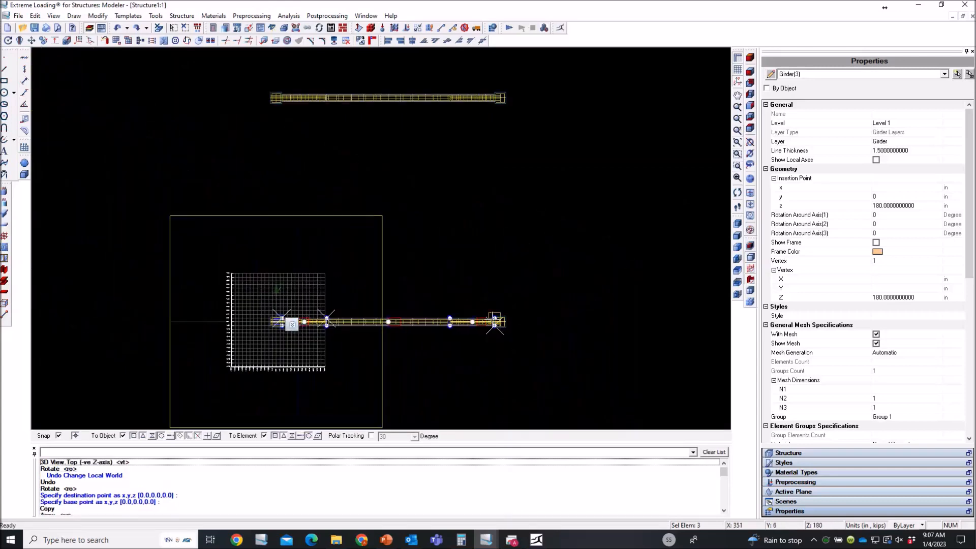
{"action": "scroll", "coordinate": [494, 319], "scroll_direction": "up", "scroll_amount": 3}
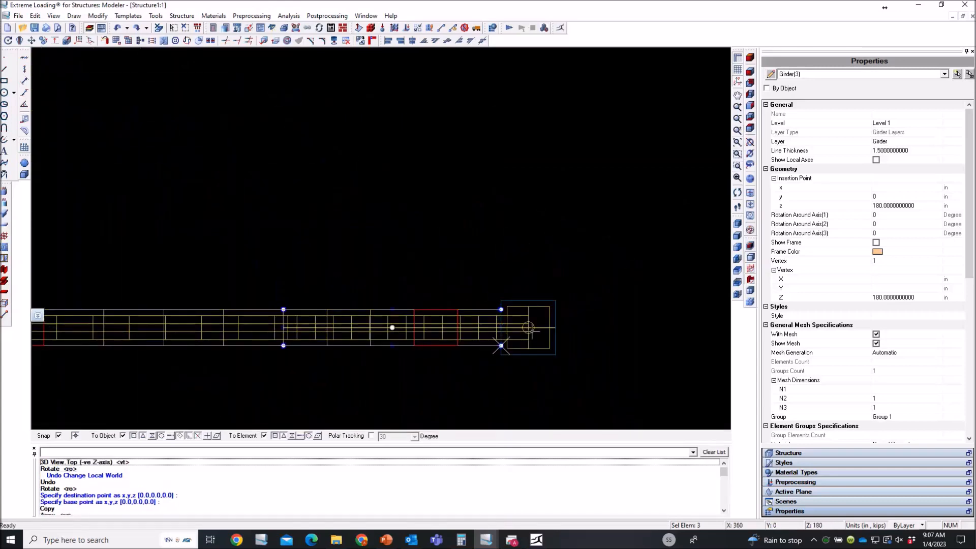
{"action": "left_click", "coordinate": [528, 328]}
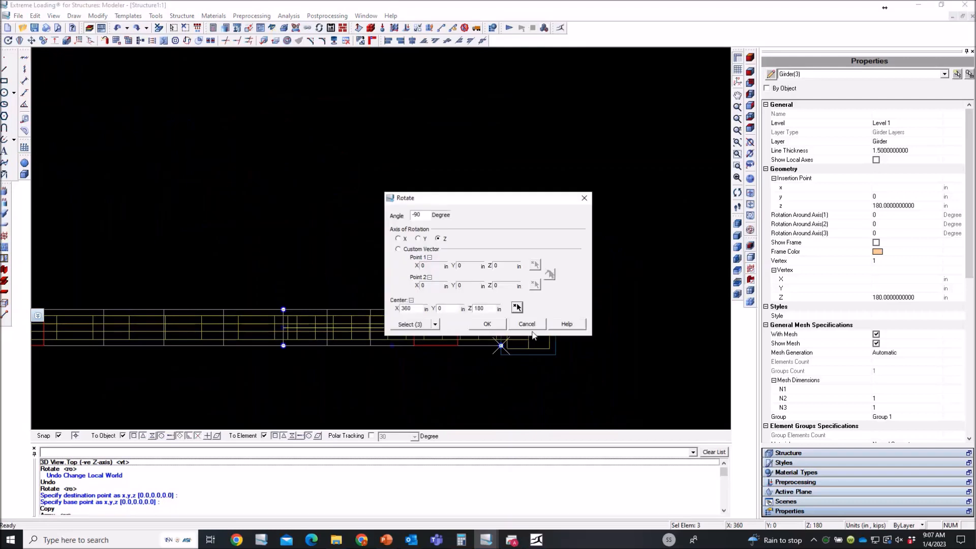
{"action": "left_click", "coordinate": [492, 324]}
{"action": "key", "text": "Escape"}
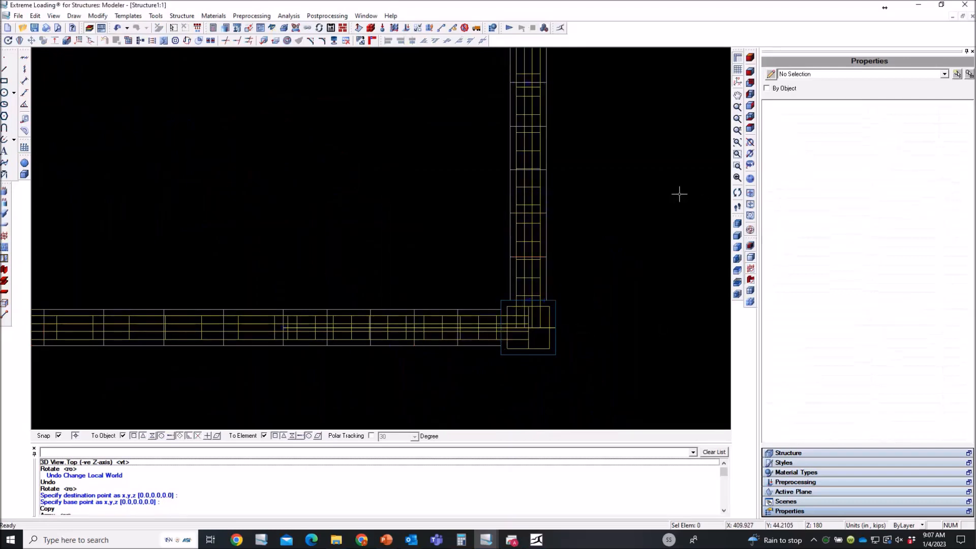
In the isometric view, examine the rebars where the rotated girders meet the columns at both ends, and display the model as solid.
{"action": "left_click", "coordinate": [751, 57]}
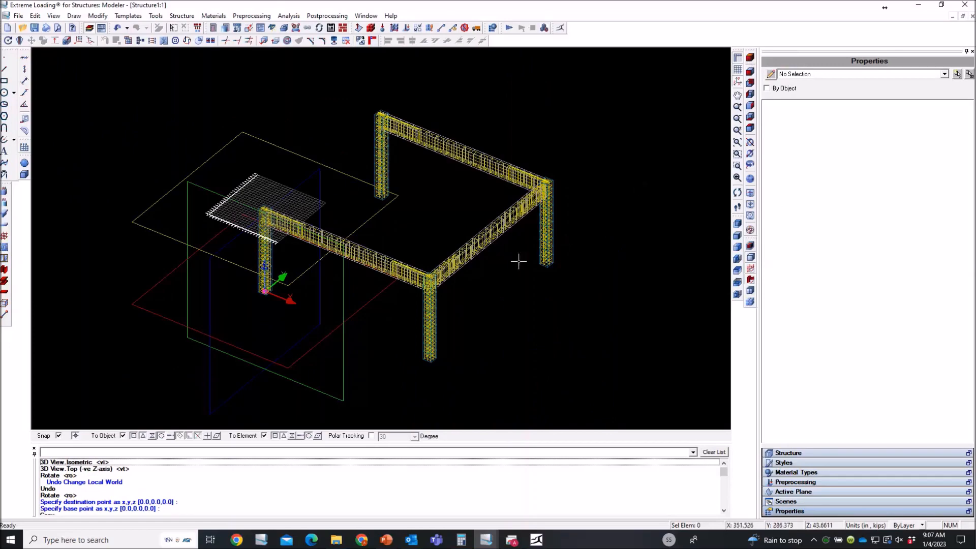
{"action": "scroll", "coordinate": [518, 261], "scroll_direction": "up", "scroll_amount": 5}
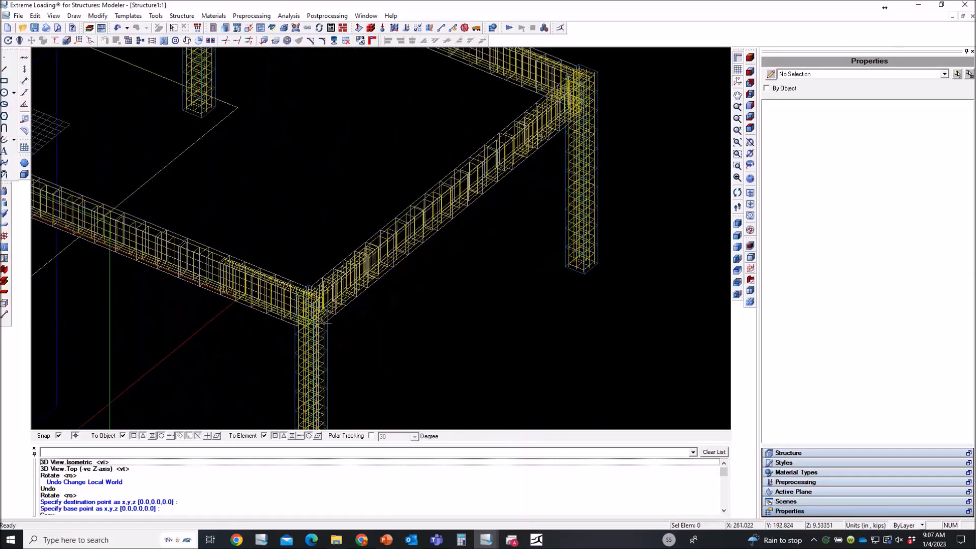
{"action": "scroll", "coordinate": [323, 328], "scroll_direction": "up", "scroll_amount": 3}
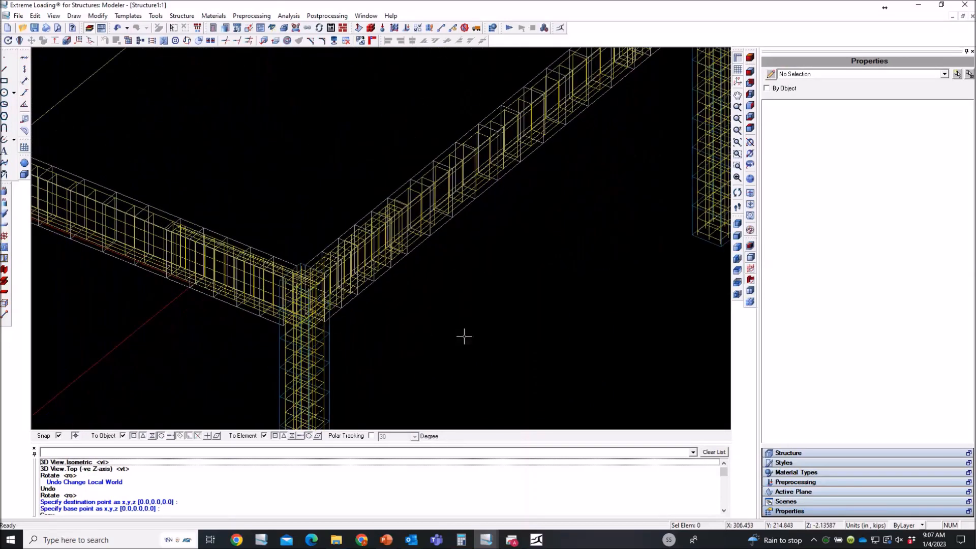
{"action": "scroll", "coordinate": [464, 335], "scroll_direction": "down", "scroll_amount": 5}
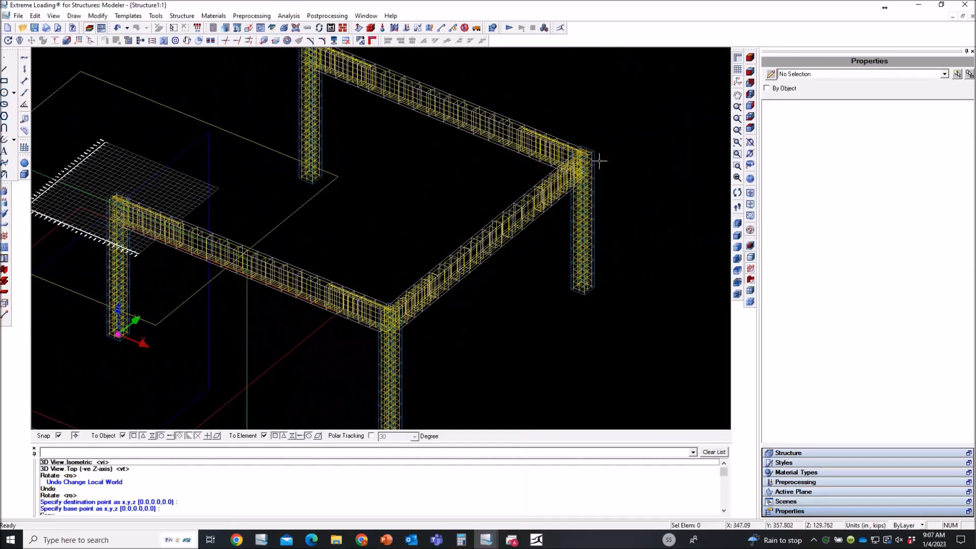
{"action": "scroll", "coordinate": [613, 155], "scroll_direction": "up", "scroll_amount": 2}
{"action": "scroll", "coordinate": [614, 155], "scroll_direction": "up", "scroll_amount": 3}
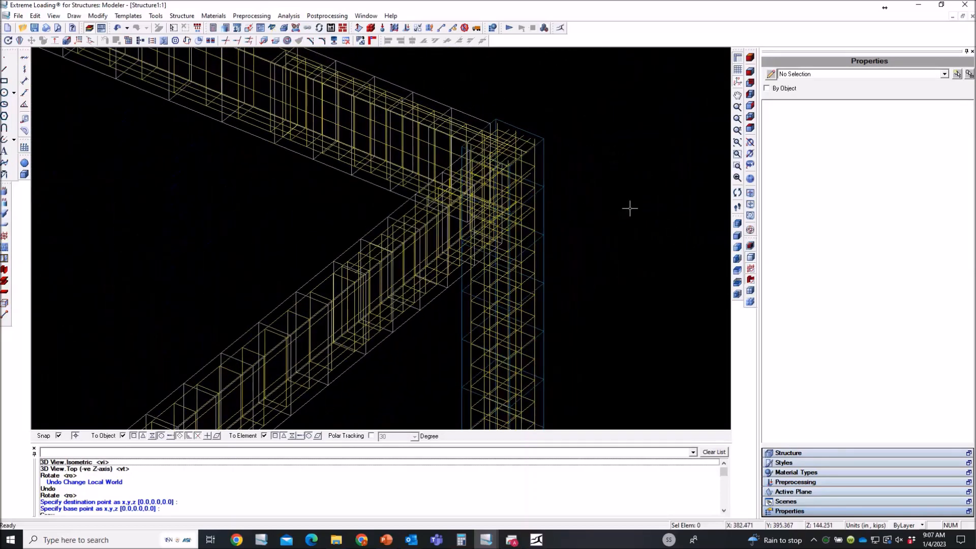
{"action": "scroll", "coordinate": [626, 197], "scroll_direction": "up", "scroll_amount": 1}
{"action": "scroll", "coordinate": [626, 197], "scroll_direction": "down", "scroll_amount": 5}
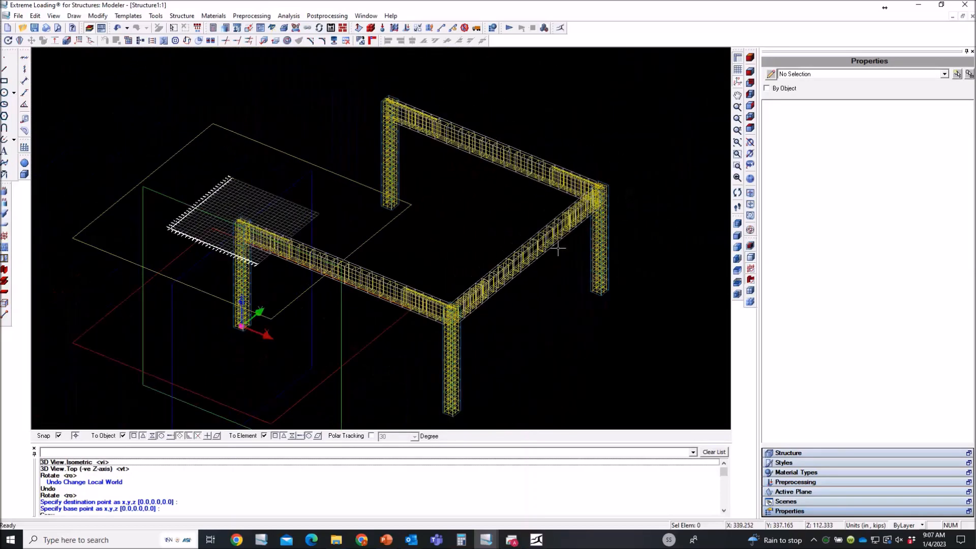
{"action": "left_click", "coordinate": [750, 302]}
{"action": "scroll", "coordinate": [500, 279], "scroll_direction": "up", "scroll_amount": 2}
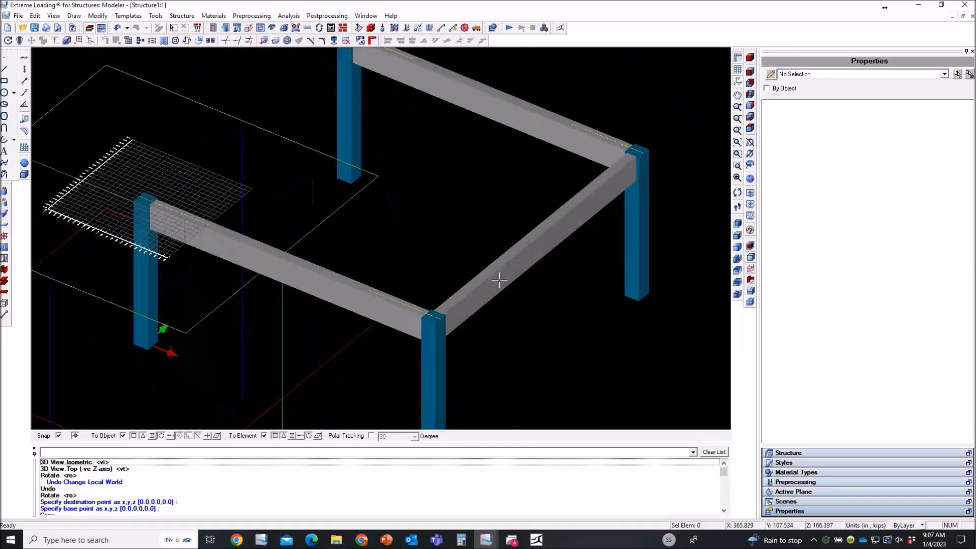
Copy the three rotated girders at X = 360 to the X = 0 side, from column corner (369, 369, 180) to the opposite column's matching corner.
{"action": "left_click", "coordinate": [450, 312]}
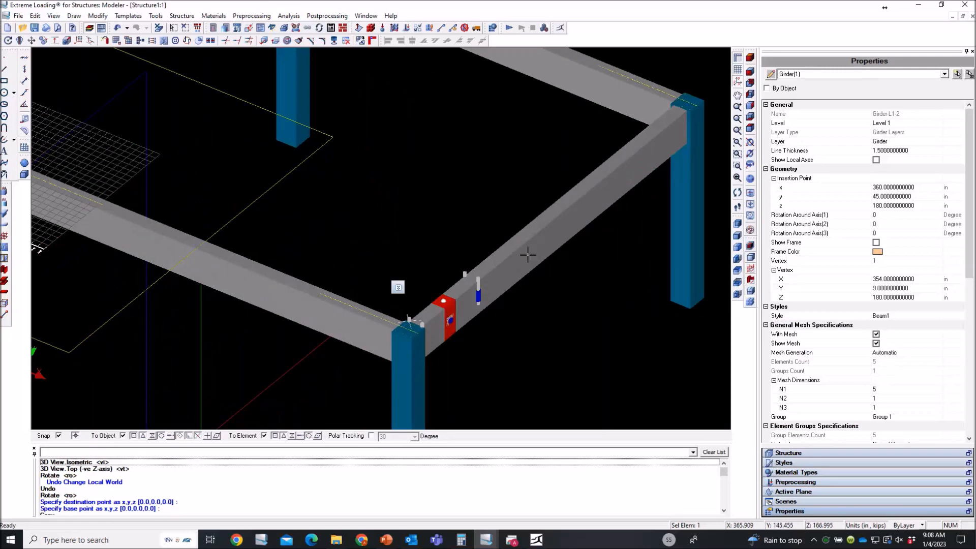
{"action": "left_click", "coordinate": [657, 142]}
{"action": "right_click", "coordinate": [659, 145]}
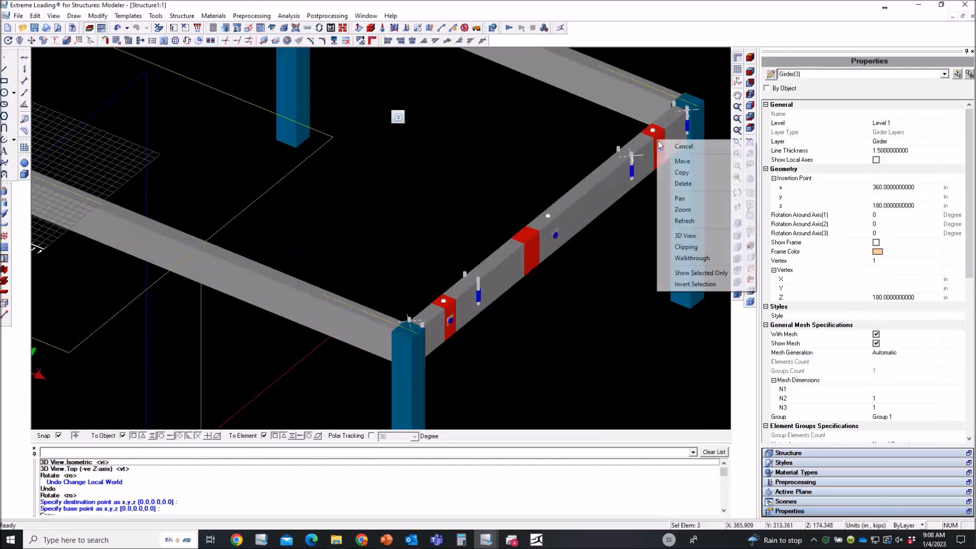
{"action": "left_click", "coordinate": [682, 173]}
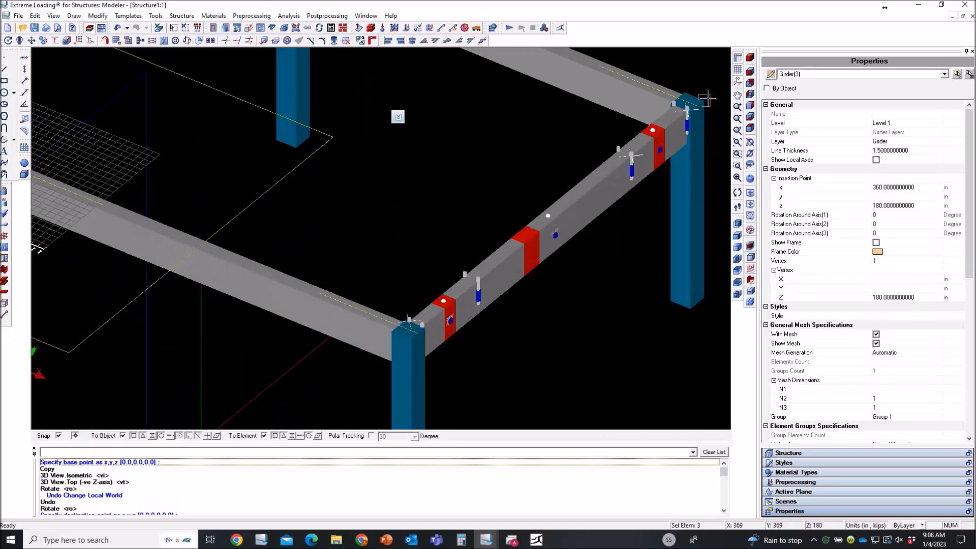
{"action": "left_click", "coordinate": [707, 98]}
{"action": "scroll", "coordinate": [708, 98], "scroll_direction": "down", "scroll_amount": 5}
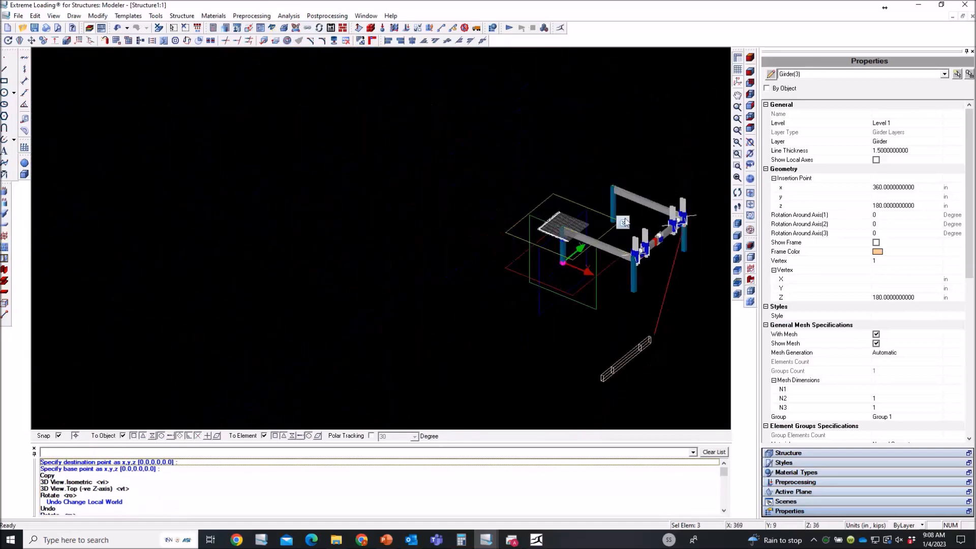
{"action": "scroll", "coordinate": [623, 220], "scroll_direction": "up", "scroll_amount": 5}
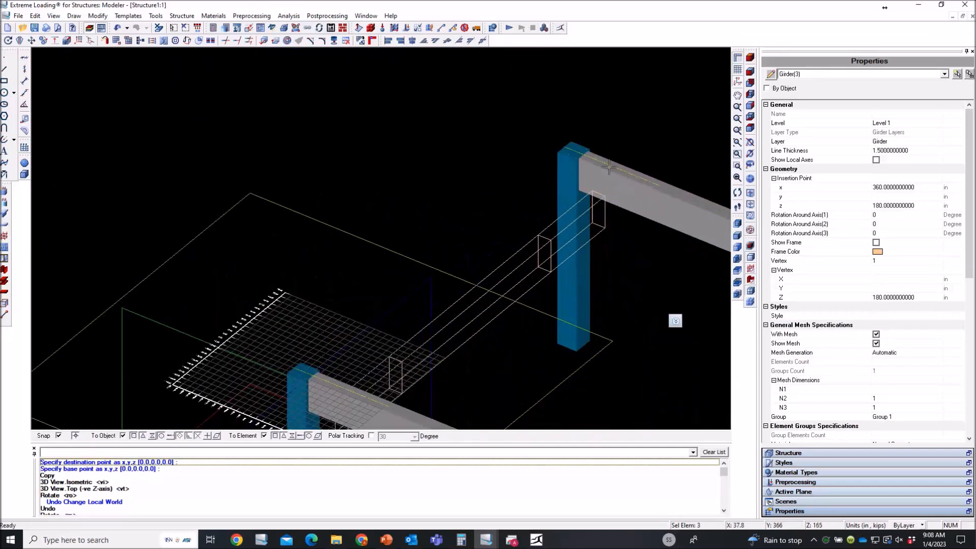
{"action": "left_click", "coordinate": [594, 143]}
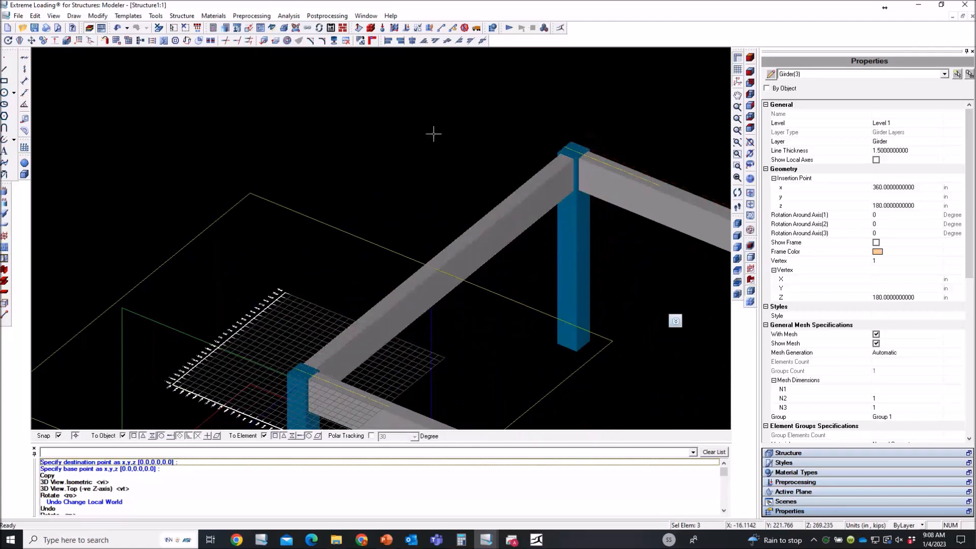
{"action": "key", "text": "Escape"}
{"action": "scroll", "coordinate": [415, 135], "scroll_direction": "down", "scroll_amount": 6}
{"action": "scroll", "coordinate": [559, 229], "scroll_direction": "up", "scroll_amount": 3}
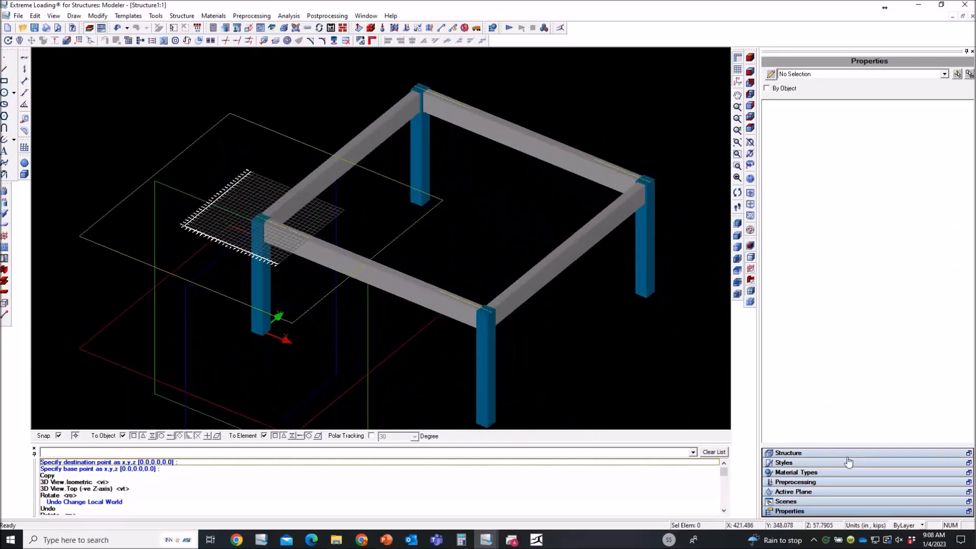
Switch to the 3rd_Episode.pptx presentation in PowerPoint and read the slab's top and bottom reinforcement on the Building Details slide.
{"action": "mouse_move", "coordinate": [384, 541]}
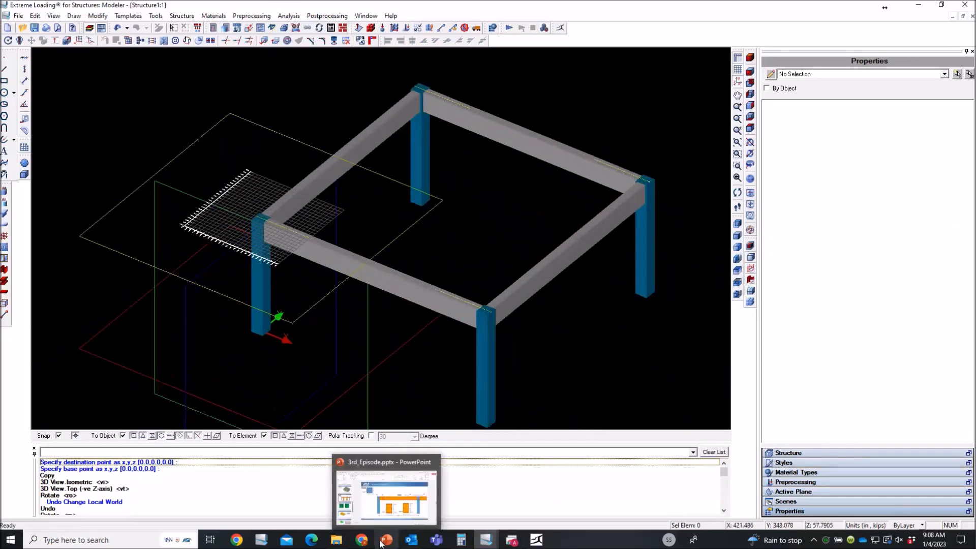
{"action": "left_click", "coordinate": [392, 483]}
{"action": "left_click", "coordinate": [97, 345]}
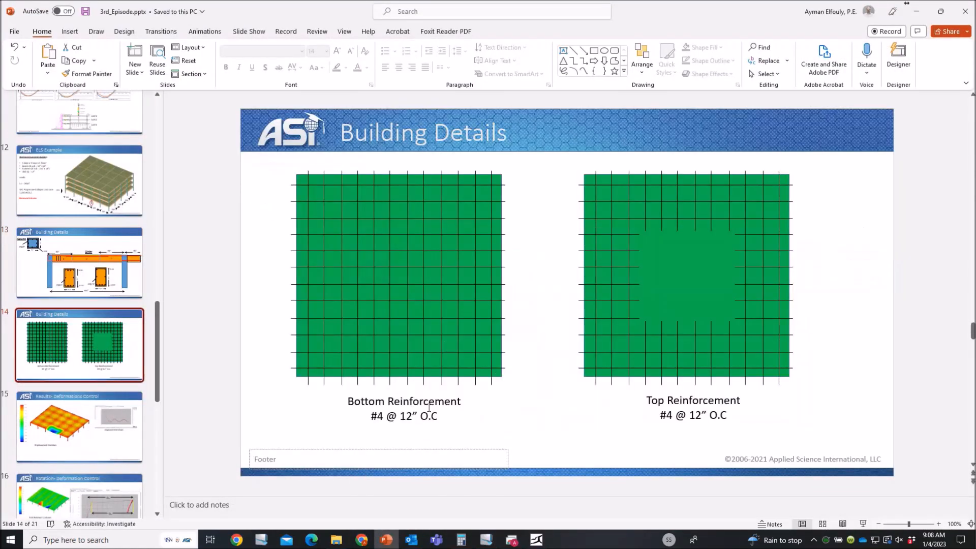
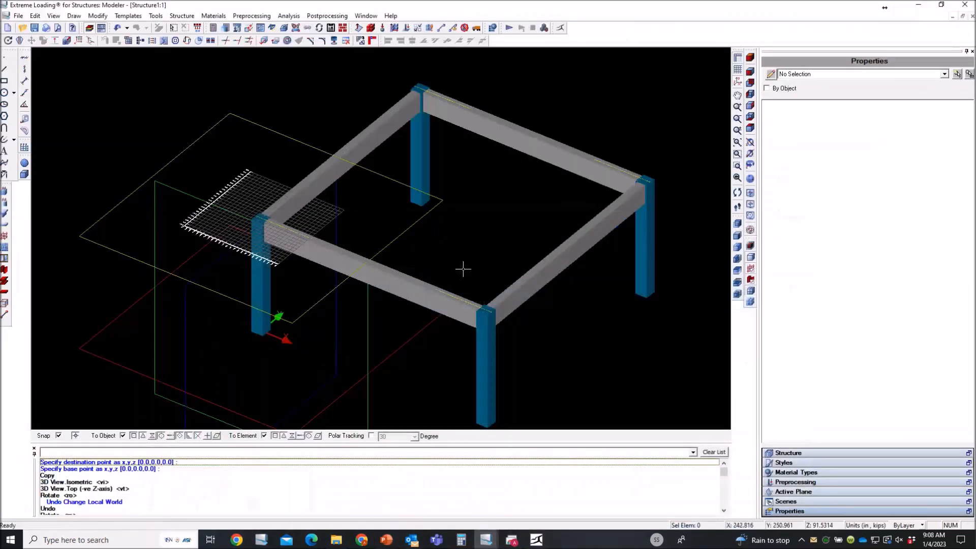
Back in Extreme Loading Modeler, set the thickness of Slab Style 1's geometry to 12 in.
{"action": "left_click", "coordinate": [802, 464]}
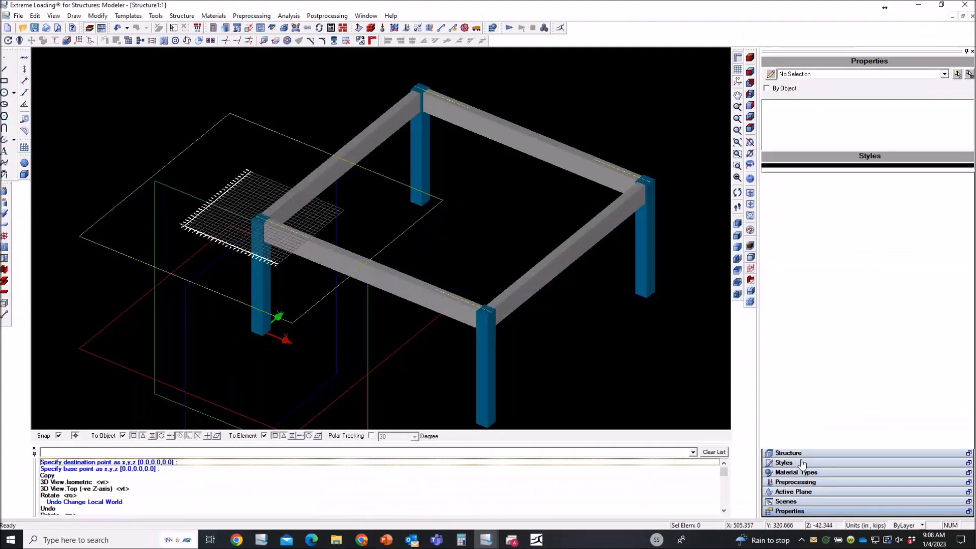
{"action": "left_click", "coordinate": [918, 411]}
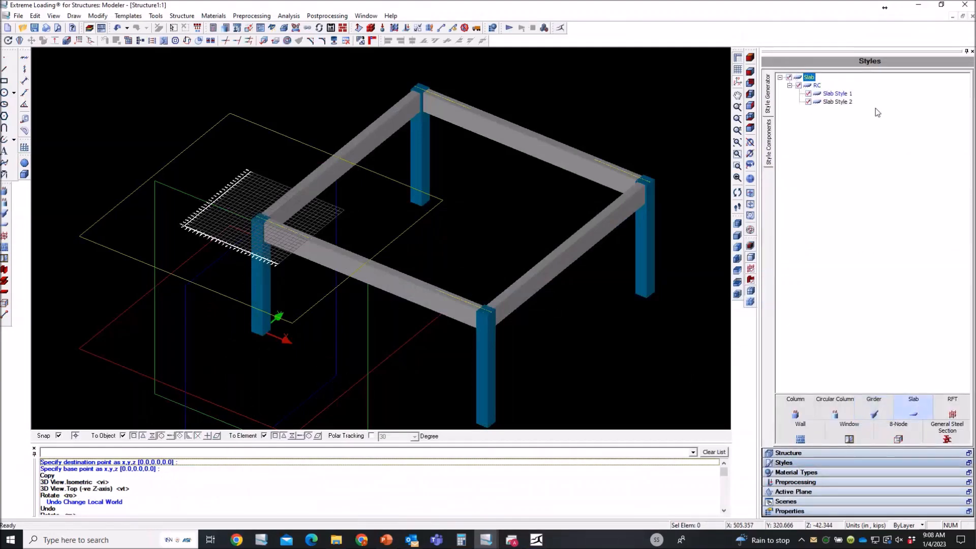
{"action": "left_click", "coordinate": [834, 94]}
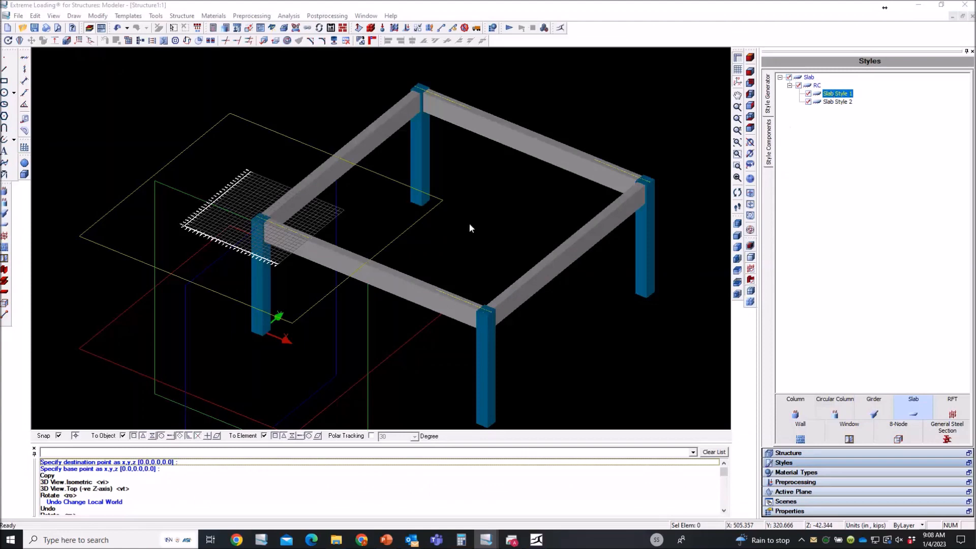
{"action": "left_click", "coordinate": [483, 228]}
{"action": "left_click", "coordinate": [466, 228]}
{"action": "type", "text": "12"}
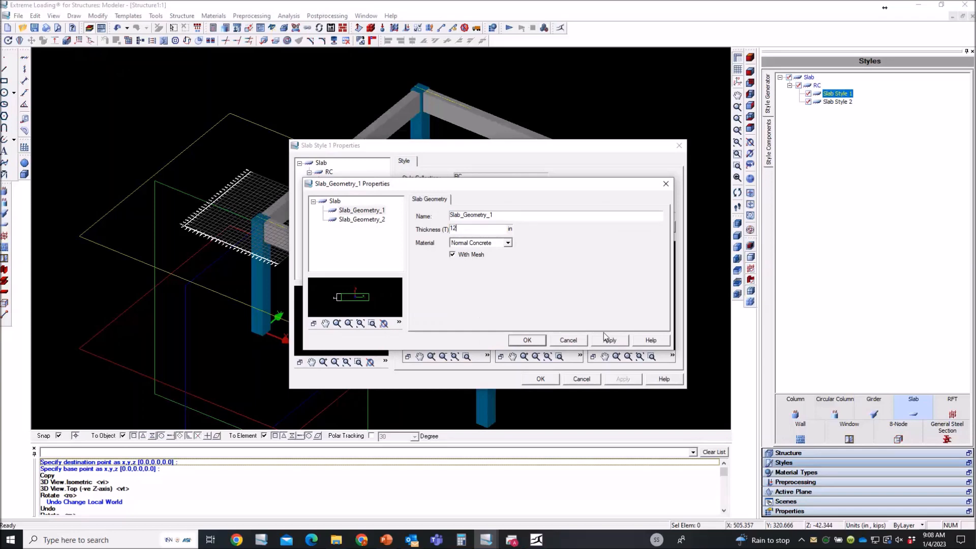
{"action": "left_click", "coordinate": [606, 341]}
{"action": "left_click", "coordinate": [525, 341]}
Set the number of top mesh bars to 0 in both directions for the Slab_RFT_1 reinforcement.
{"action": "left_click", "coordinate": [573, 229]}
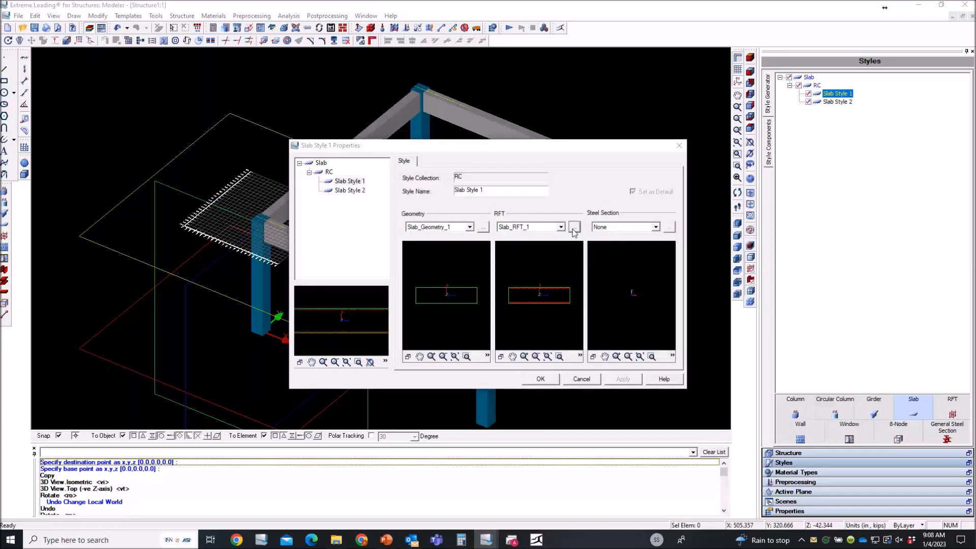
{"action": "left_click", "coordinate": [481, 224]}
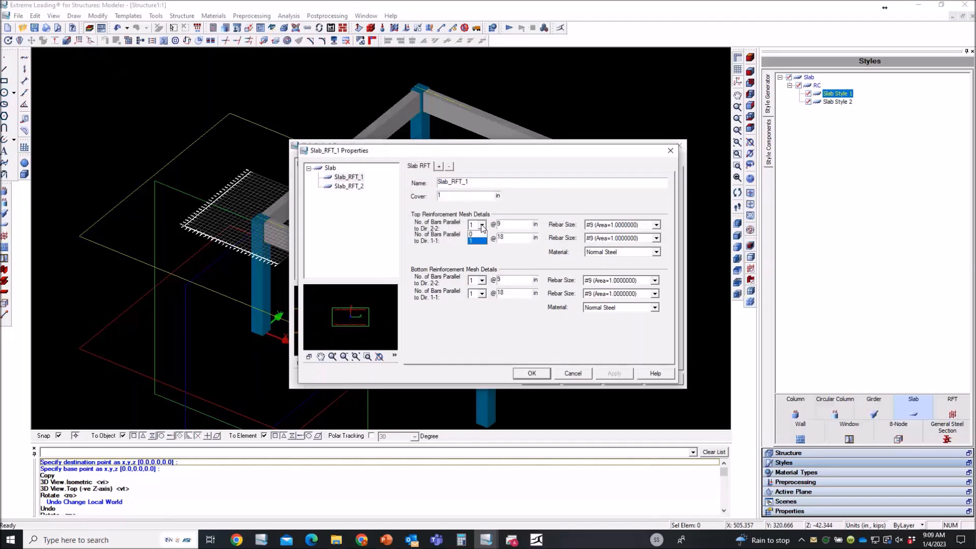
{"action": "left_click", "coordinate": [476, 234]}
{"action": "left_click", "coordinate": [482, 239]}
{"action": "left_click", "coordinate": [478, 246]}
Give Slab_RFT_1's bottom mesh #4 bars at 12 in in both directions and save Slab Style 1.
{"action": "left_click", "coordinate": [631, 281]}
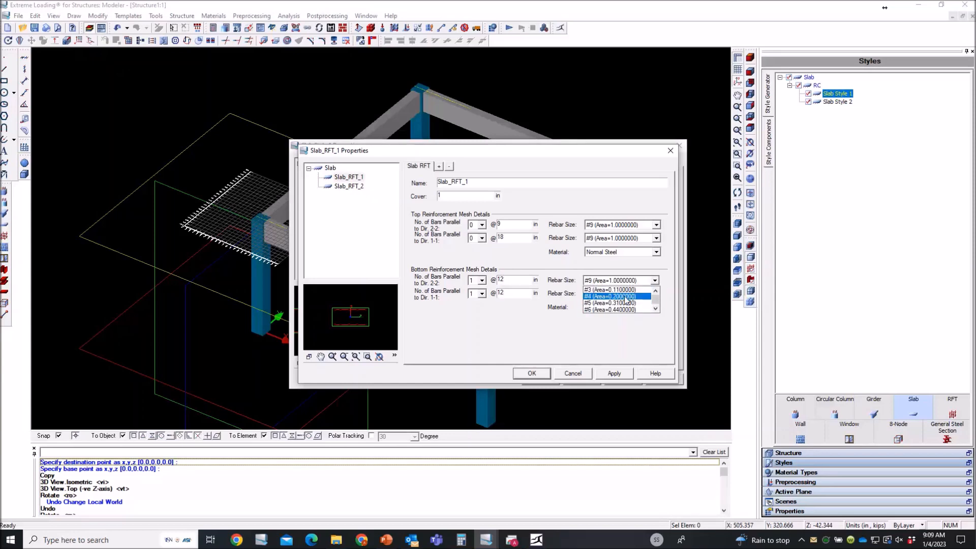
{"action": "left_click", "coordinate": [625, 297]}
{"action": "left_click", "coordinate": [613, 294]}
{"action": "scroll", "coordinate": [612, 302], "scroll_direction": "up", "scroll_amount": 2}
{"action": "left_click", "coordinate": [610, 310]}
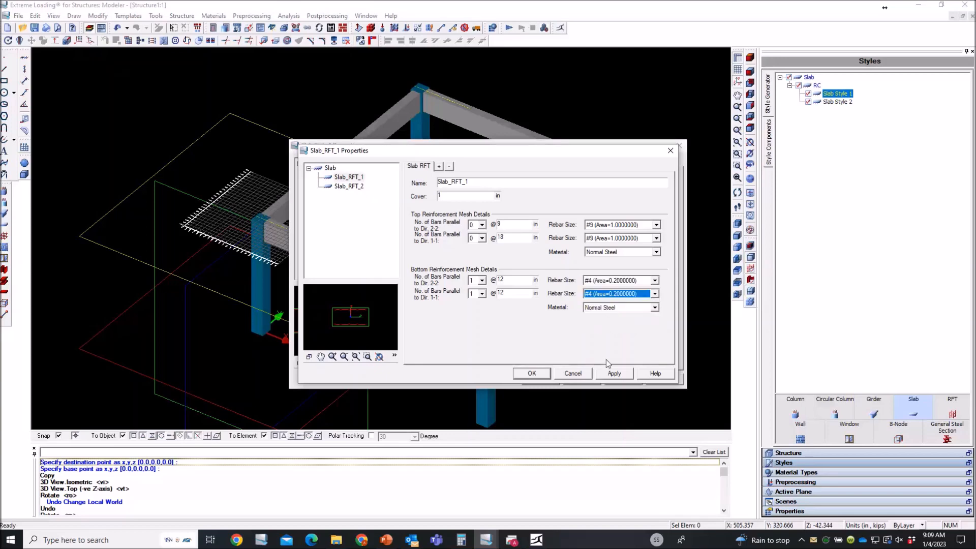
{"action": "left_click", "coordinate": [618, 374]}
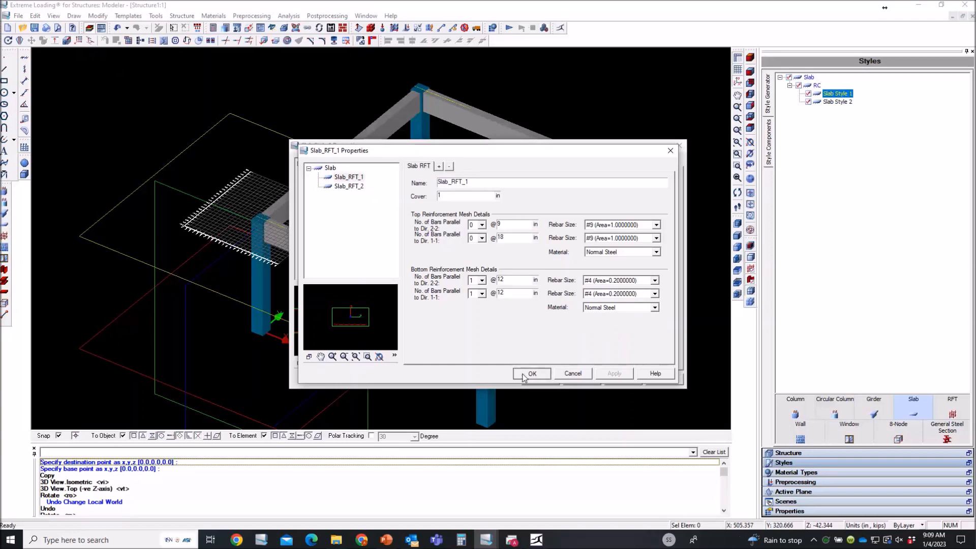
{"action": "left_click", "coordinate": [524, 377]}
{"action": "left_click", "coordinate": [542, 380]}
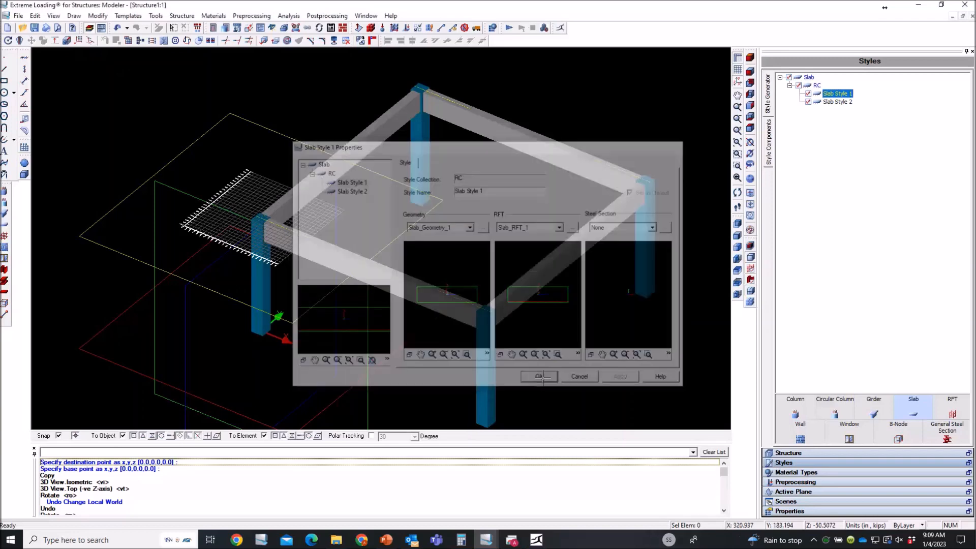
Start a slab in the top view and display the model in wireframe with the rebars hidden.
{"action": "left_click", "coordinate": [750, 128]}
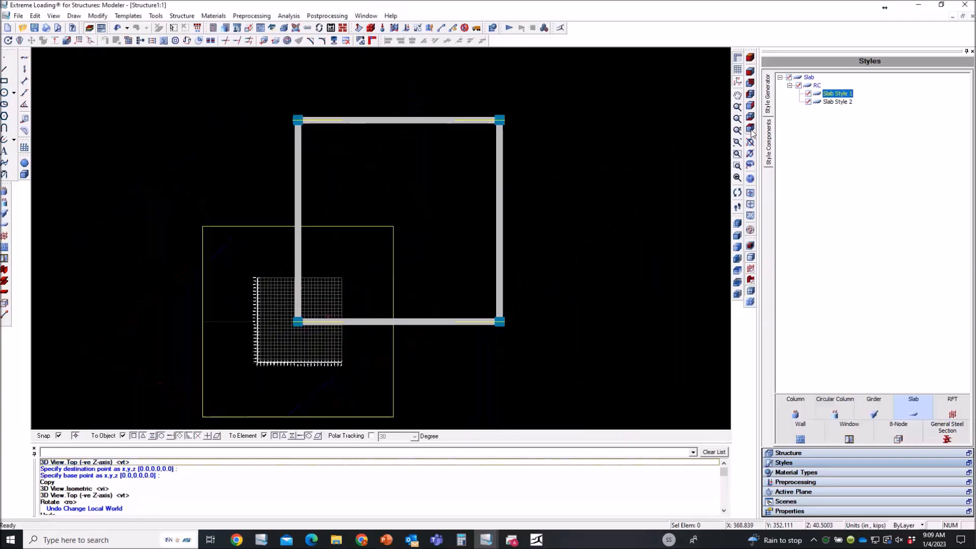
{"action": "scroll", "coordinate": [376, 320], "scroll_direction": "up", "scroll_amount": 3}
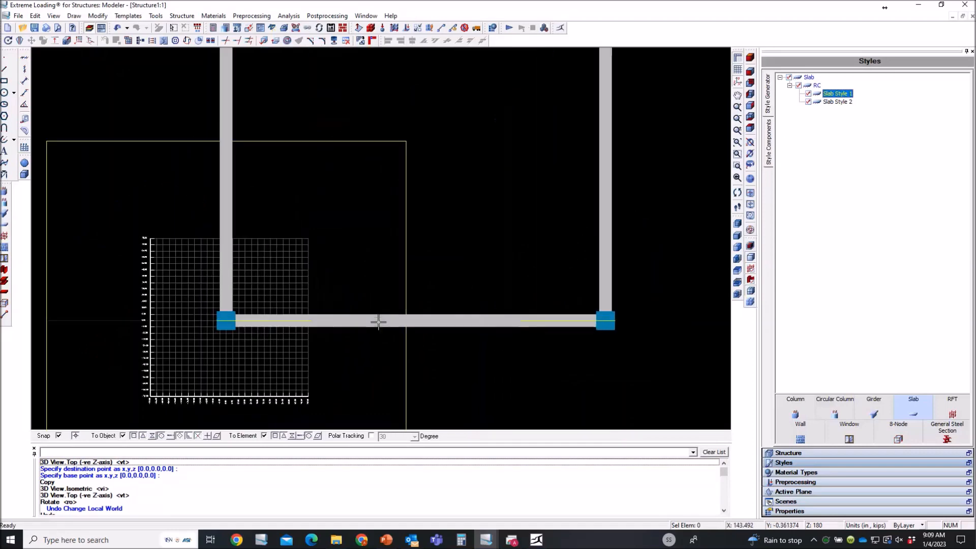
{"action": "left_click", "coordinate": [5, 224]}
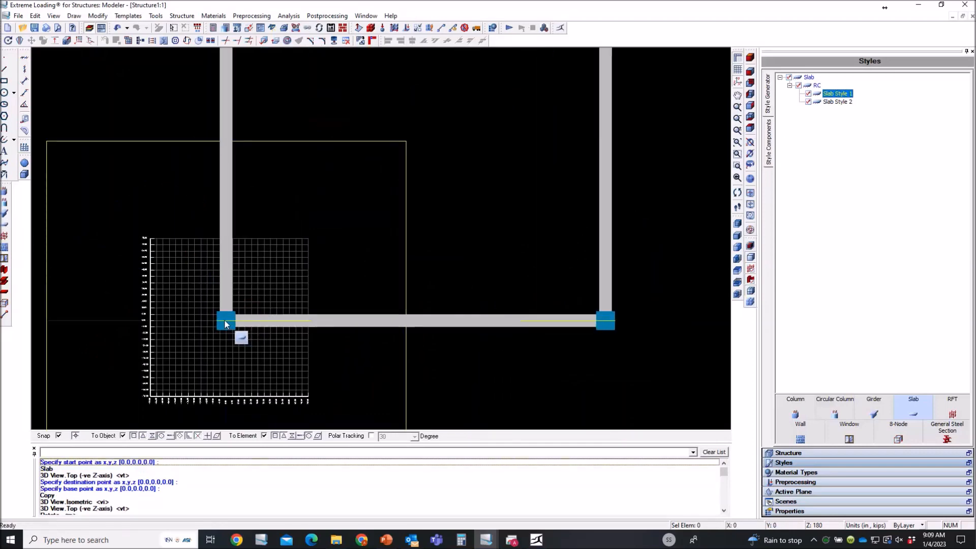
{"action": "left_click", "coordinate": [749, 298]}
{"action": "scroll", "coordinate": [220, 316], "scroll_direction": "up", "scroll_amount": 1}
{"action": "scroll", "coordinate": [219, 321], "scroll_direction": "up", "scroll_amount": 1}
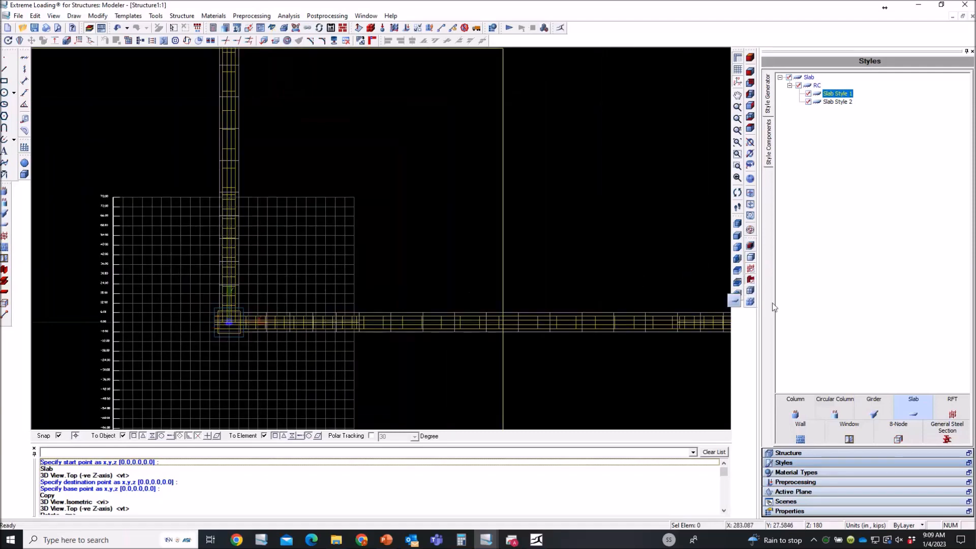
{"action": "left_click", "coordinate": [751, 271]}
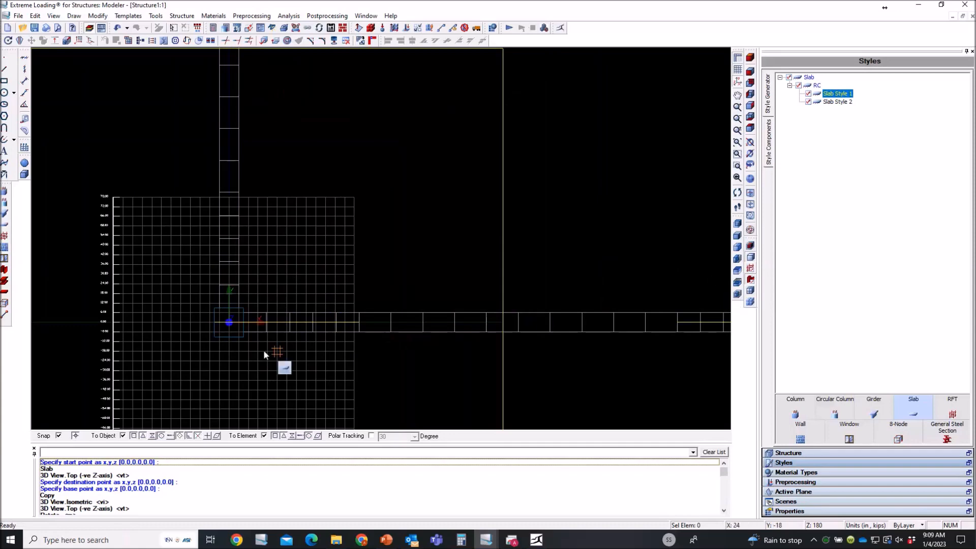
Draw the slab through the four column centers (0, 0, 180), (0, 360, 180), (360, 360, 180) and (360, 0, 180).
{"action": "left_click", "coordinate": [230, 323]}
{"action": "scroll", "coordinate": [272, 383], "scroll_direction": "down", "scroll_amount": 1}
{"action": "scroll", "coordinate": [272, 382], "scroll_direction": "down", "scroll_amount": 1}
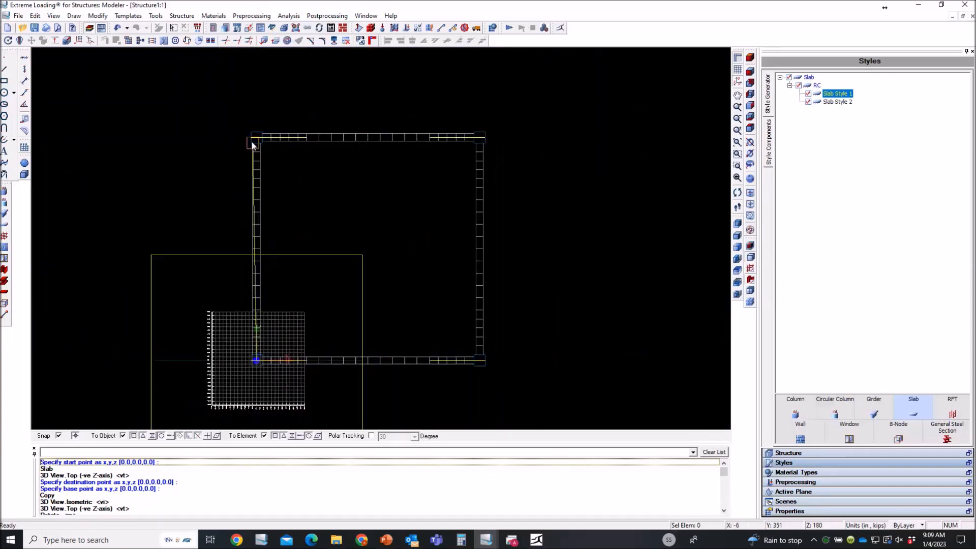
{"action": "scroll", "coordinate": [251, 138], "scroll_direction": "up", "scroll_amount": 1}
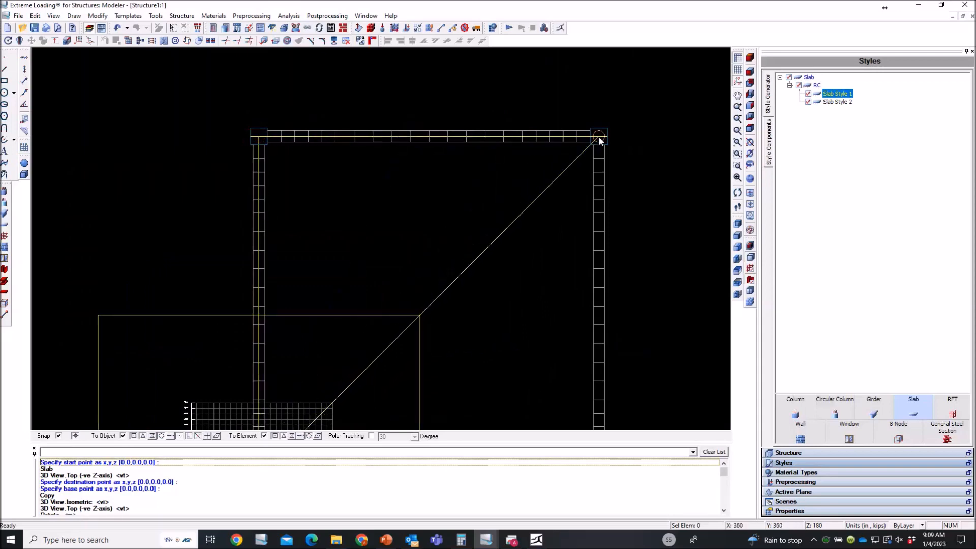
{"action": "scroll", "coordinate": [562, 223], "scroll_direction": "down", "scroll_amount": 3}
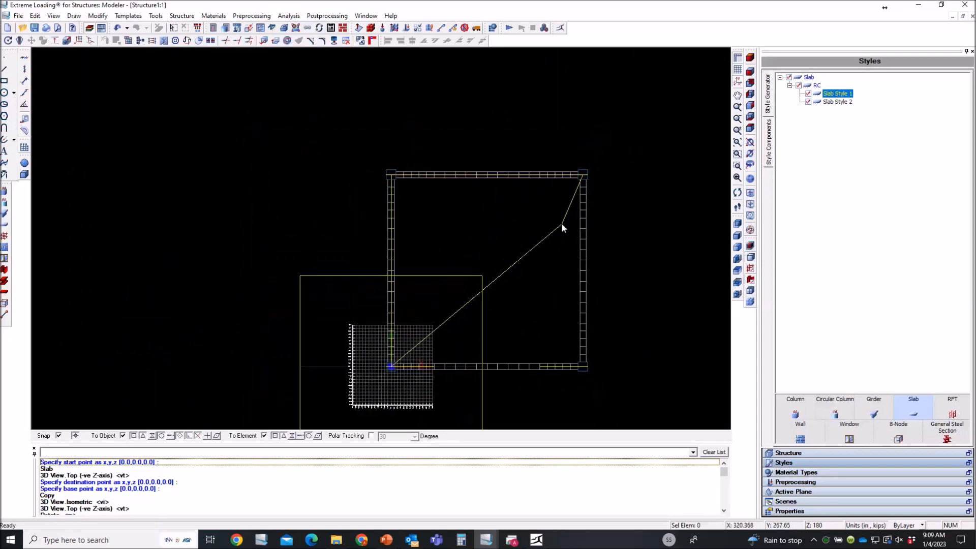
{"action": "scroll", "coordinate": [587, 365], "scroll_direction": "up", "scroll_amount": 5}
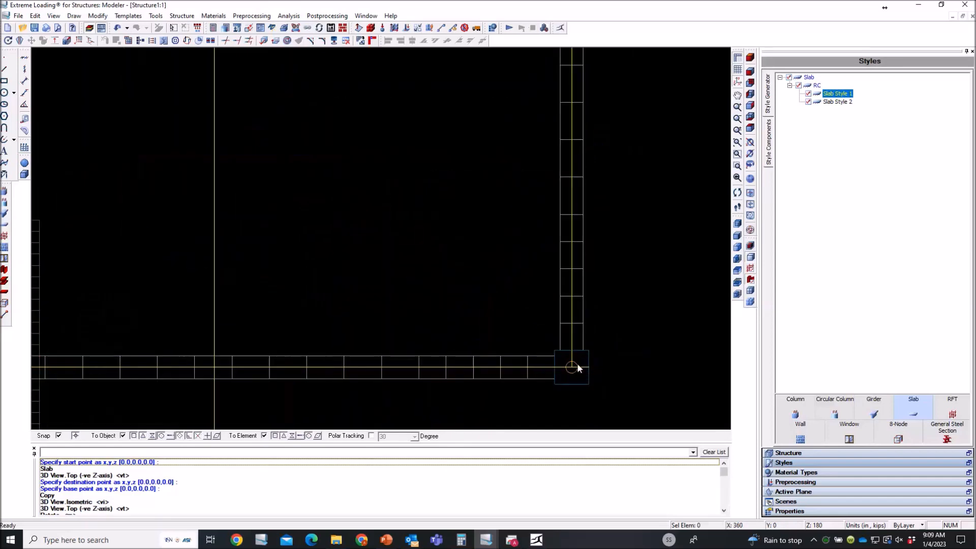
{"action": "left_click", "coordinate": [573, 368]}
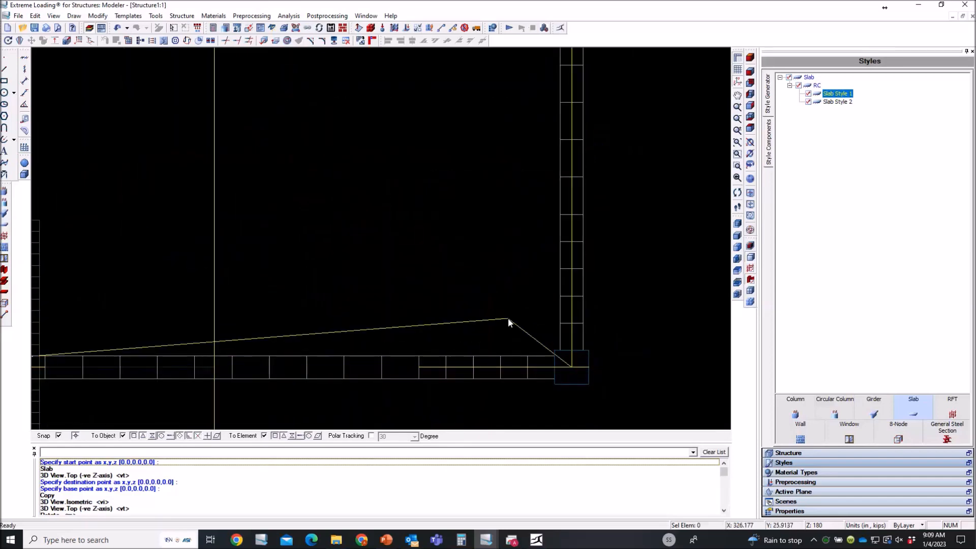
{"action": "left_click", "coordinate": [508, 318]}
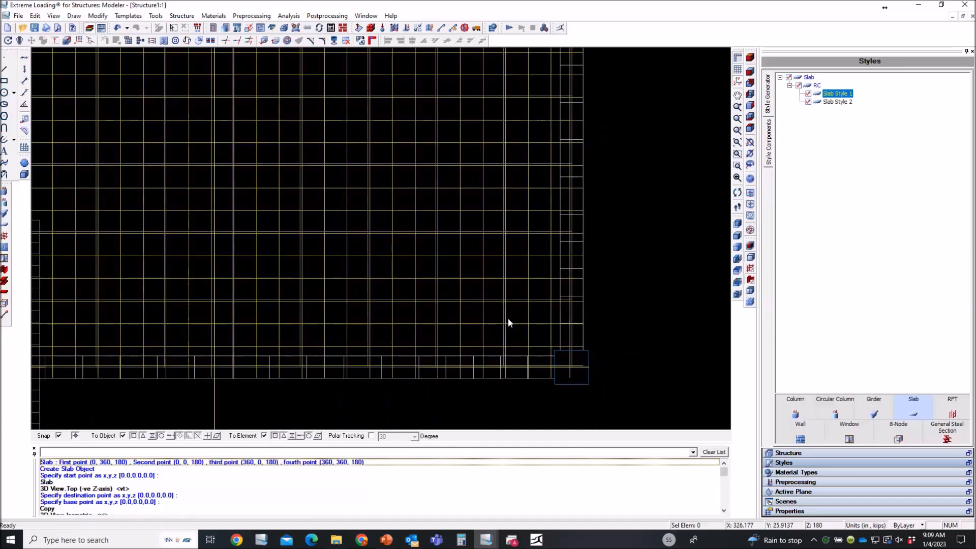
Show the slab in the isometric view, select it and display the model as solid.
{"action": "left_click", "coordinate": [747, 57]}
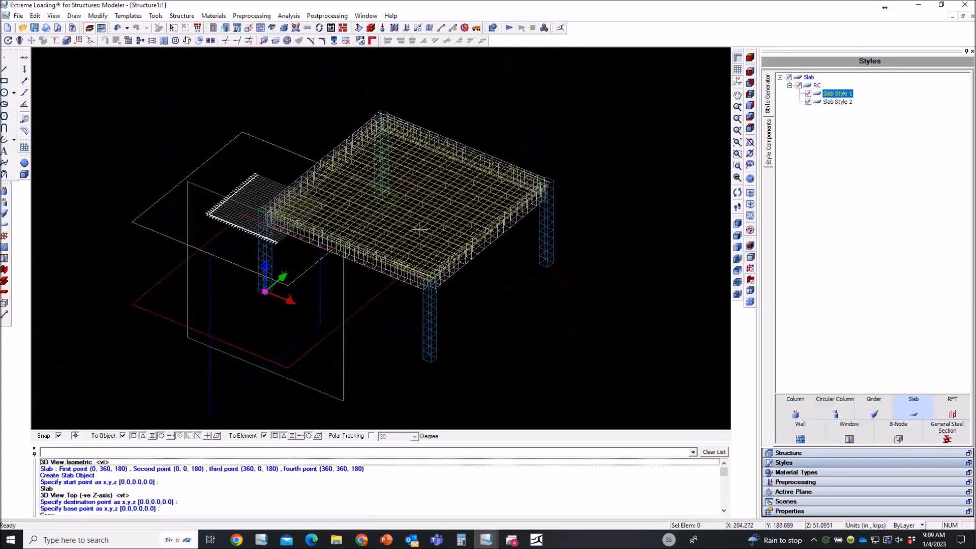
{"action": "scroll", "coordinate": [423, 223], "scroll_direction": "up", "scroll_amount": 2}
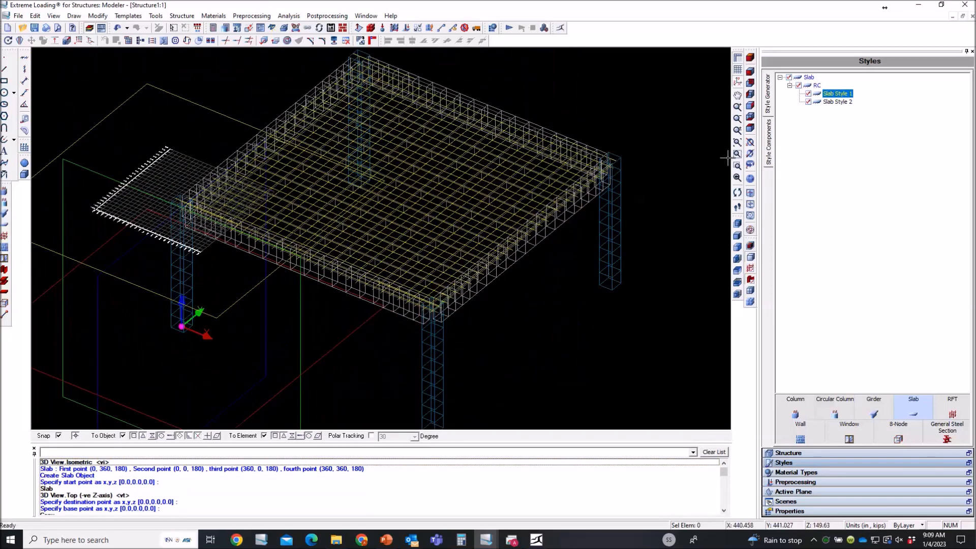
{"action": "left_click", "coordinate": [388, 188]}
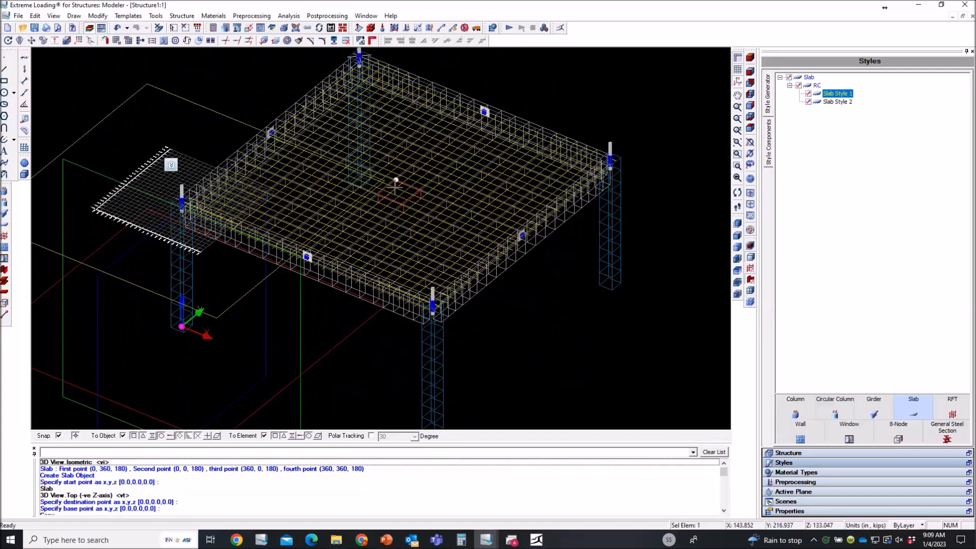
{"action": "left_click", "coordinate": [751, 294]}
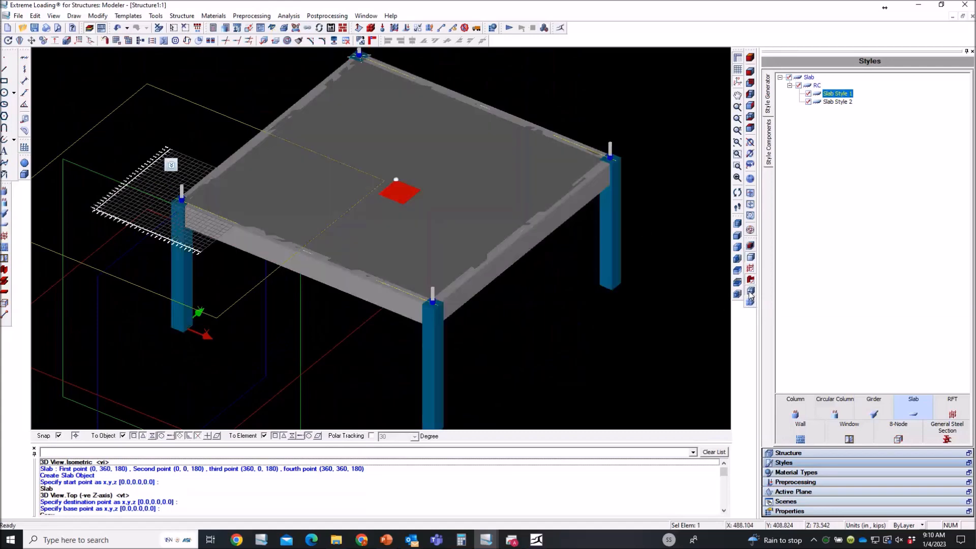
Display the model with shrunken elements, clear the slab selection and examine where the slab and girders meet the corner column.
{"action": "left_click", "coordinate": [751, 303]}
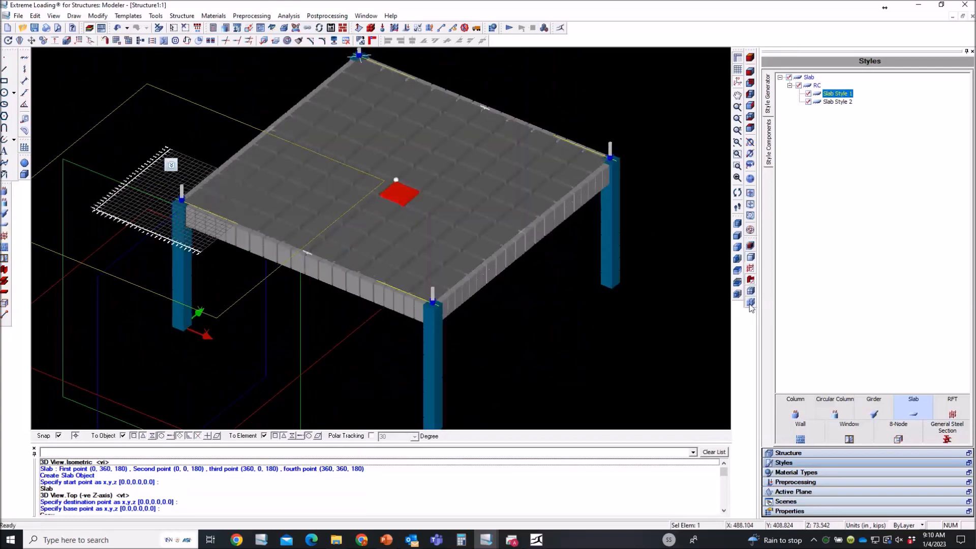
{"action": "scroll", "coordinate": [434, 306], "scroll_direction": "up", "scroll_amount": 5}
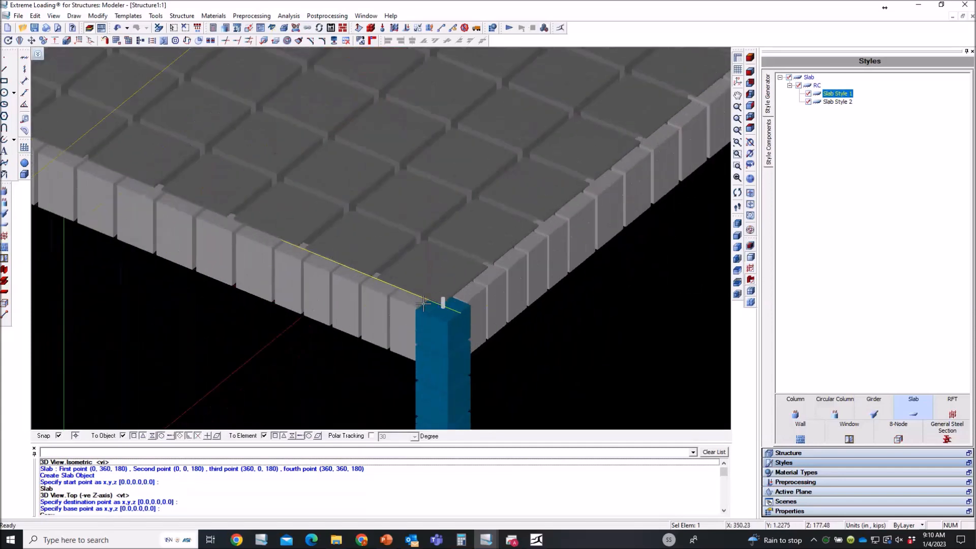
{"action": "key", "text": "Escape"}
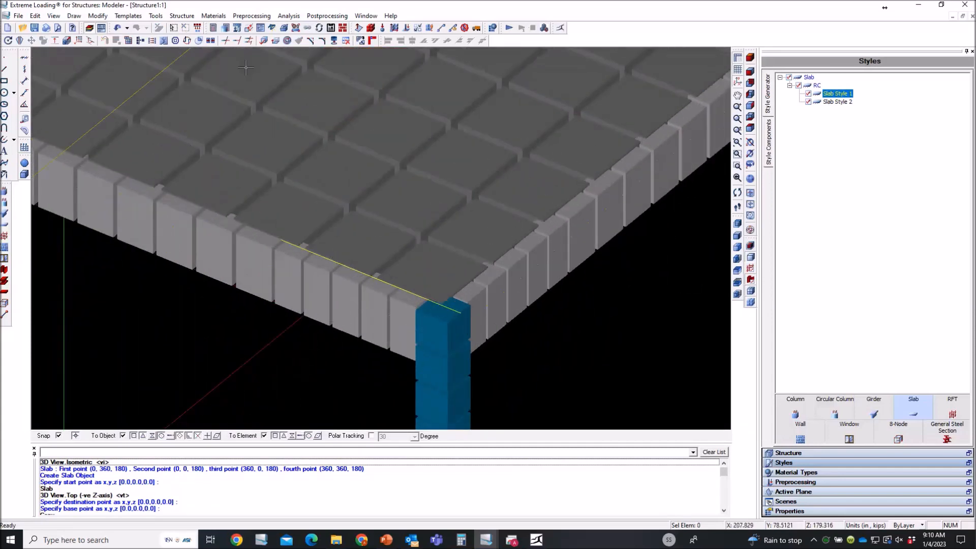
{"action": "scroll", "coordinate": [496, 301], "scroll_direction": "up", "scroll_amount": 3}
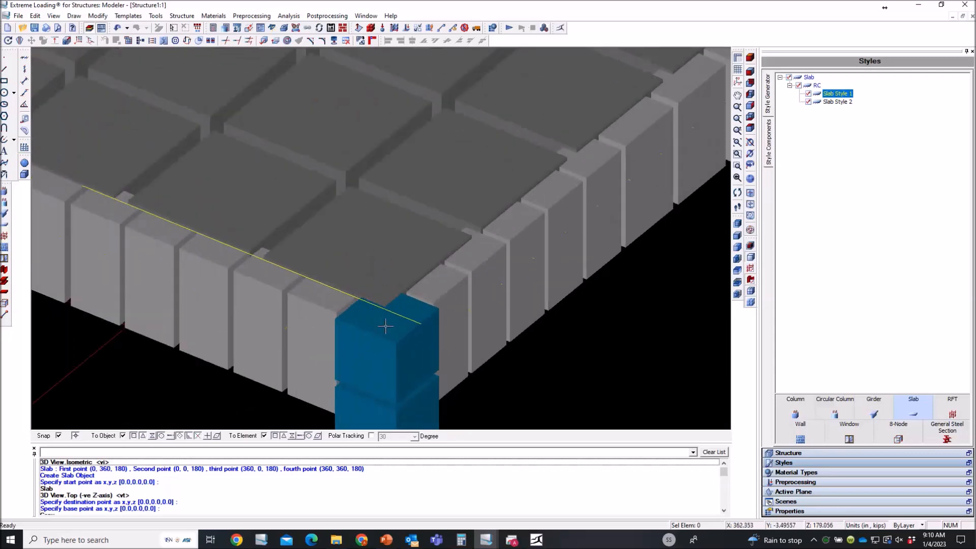
Check the model's integrity and let all listed girders and columns cut the slab where they overlap.
{"action": "left_click", "coordinate": [264, 41]}
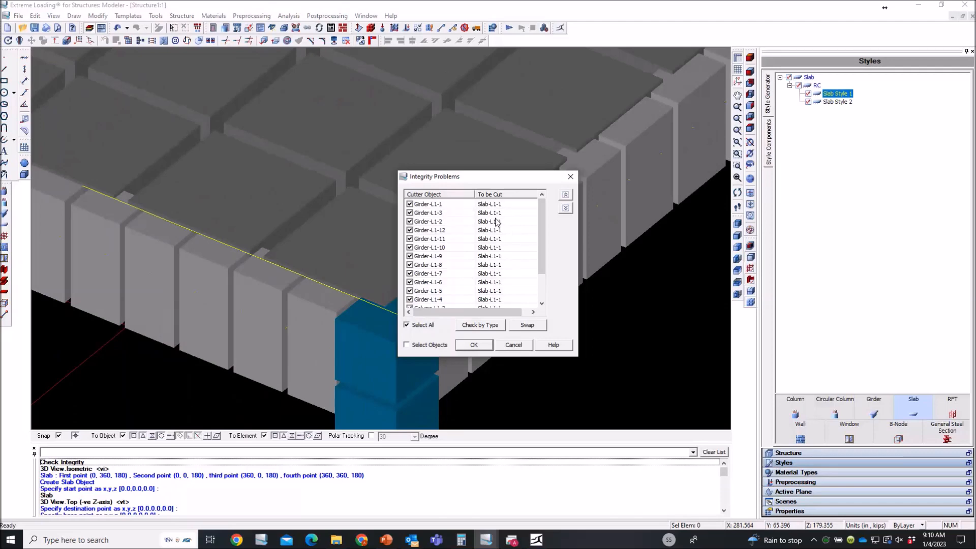
{"action": "left_click_drag", "start_coordinate": [542, 238], "coordinate": [542, 262]}
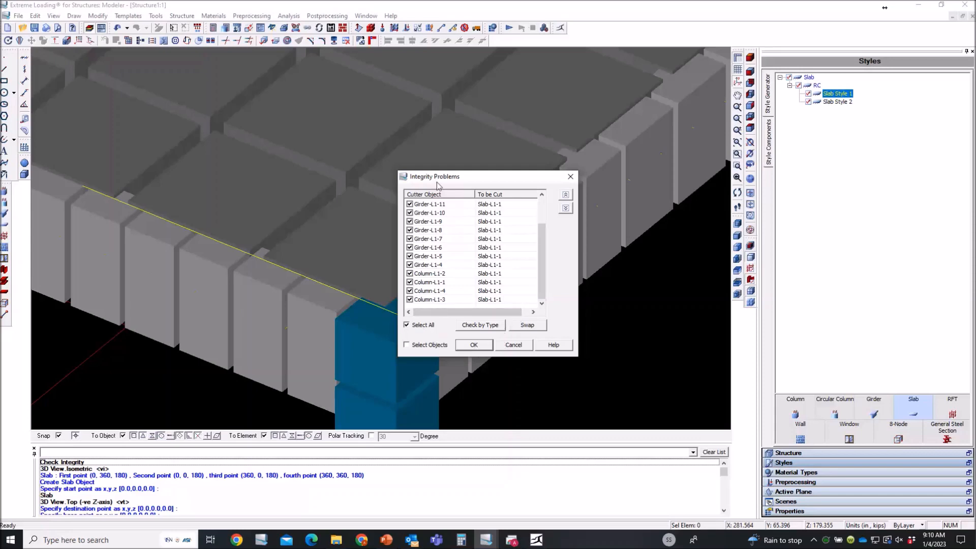
{"action": "left_click", "coordinate": [480, 346]}
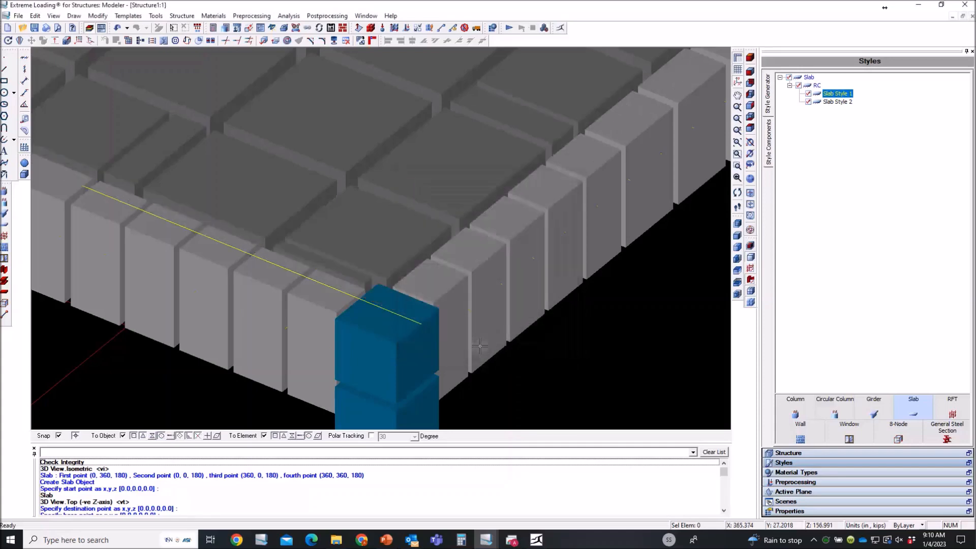
{"action": "scroll", "coordinate": [576, 241], "scroll_direction": "down", "scroll_amount": 5}
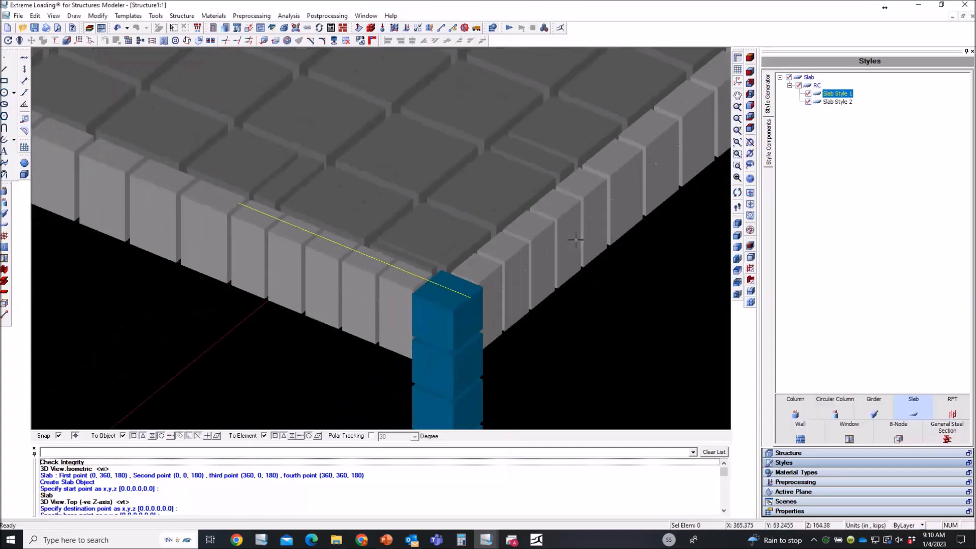
{"action": "scroll", "coordinate": [576, 241], "scroll_direction": "down", "scroll_amount": 4}
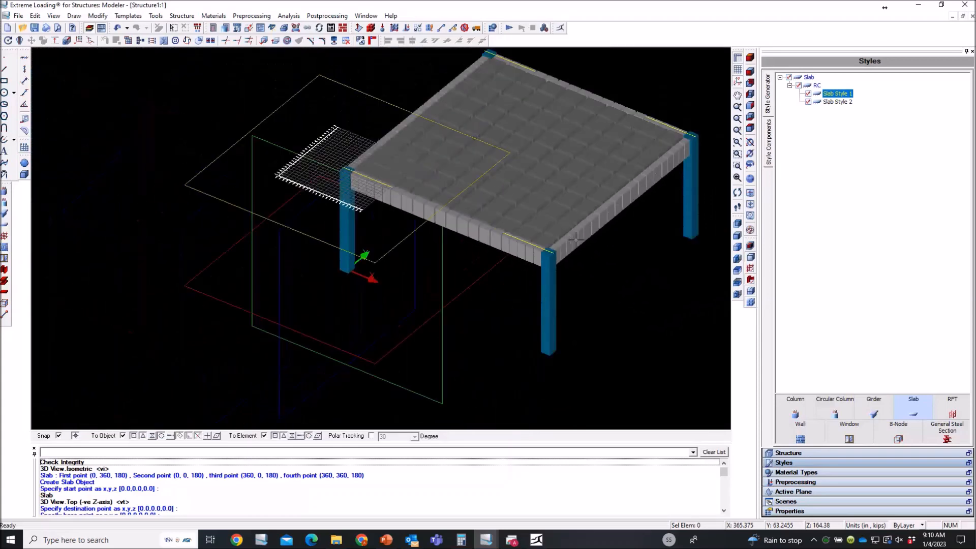
{"action": "scroll", "coordinate": [585, 216], "scroll_direction": "up", "scroll_amount": 5}
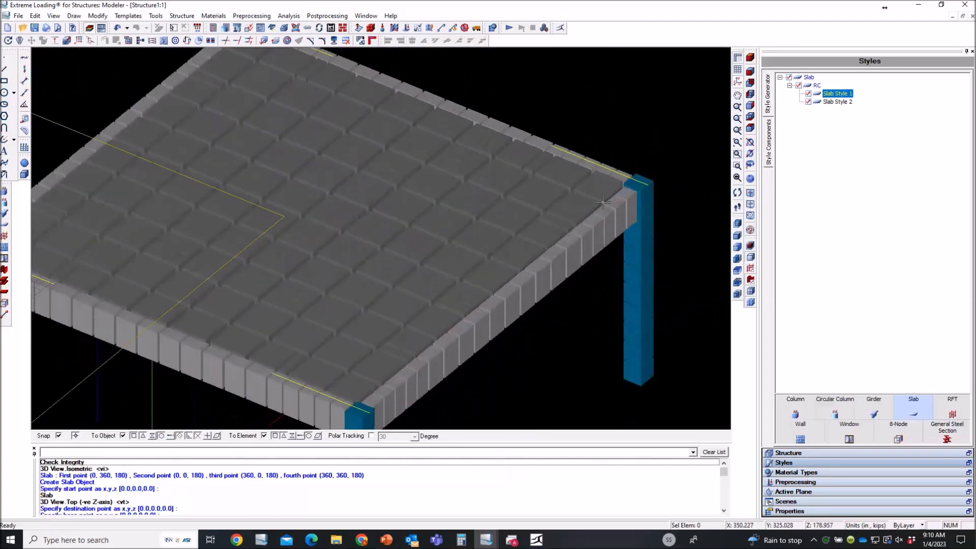
{"action": "scroll", "coordinate": [633, 201], "scroll_direction": "up", "scroll_amount": 2}
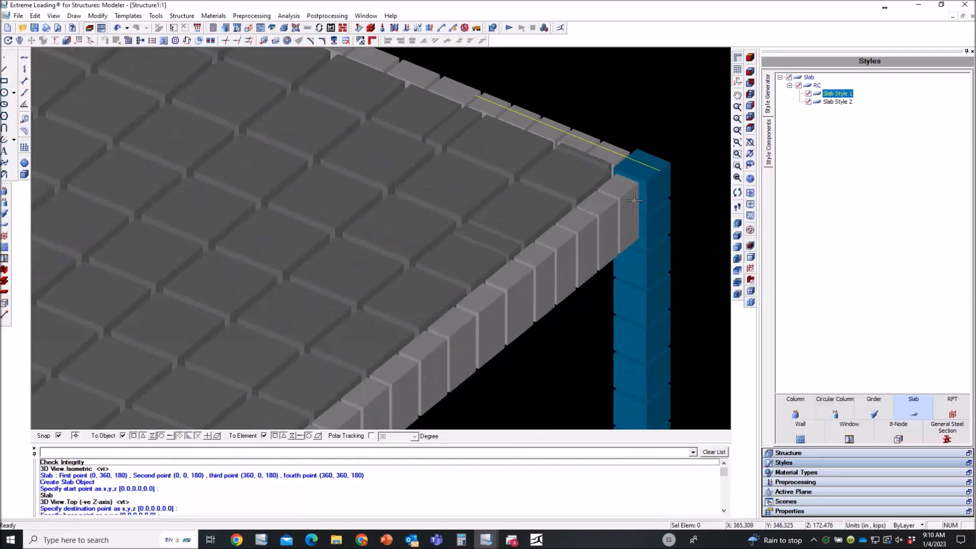
{"action": "scroll", "coordinate": [633, 201], "scroll_direction": "down", "scroll_amount": 2}
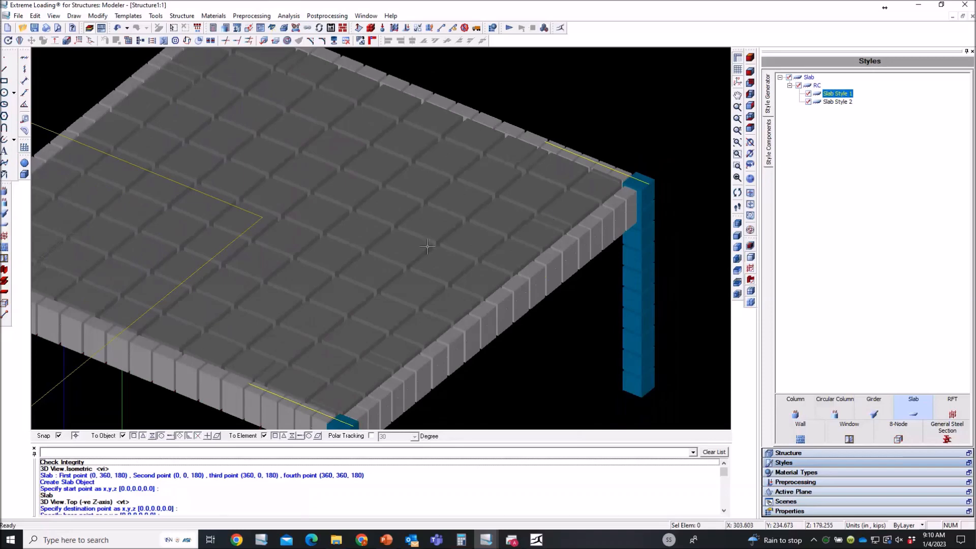
Select the slab and examine its mesh, element group and reinforcement properties.
{"action": "left_click", "coordinate": [355, 256]}
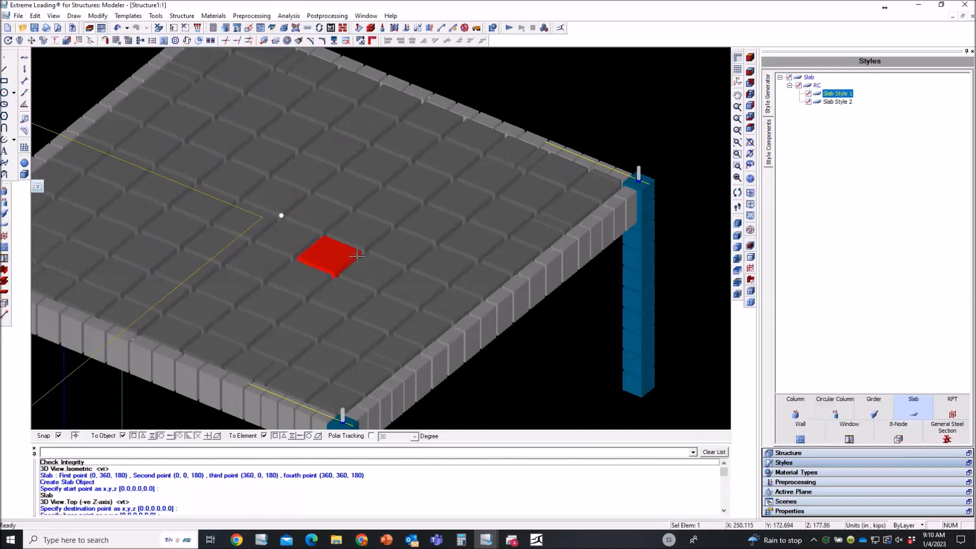
{"action": "left_click", "coordinate": [809, 511]}
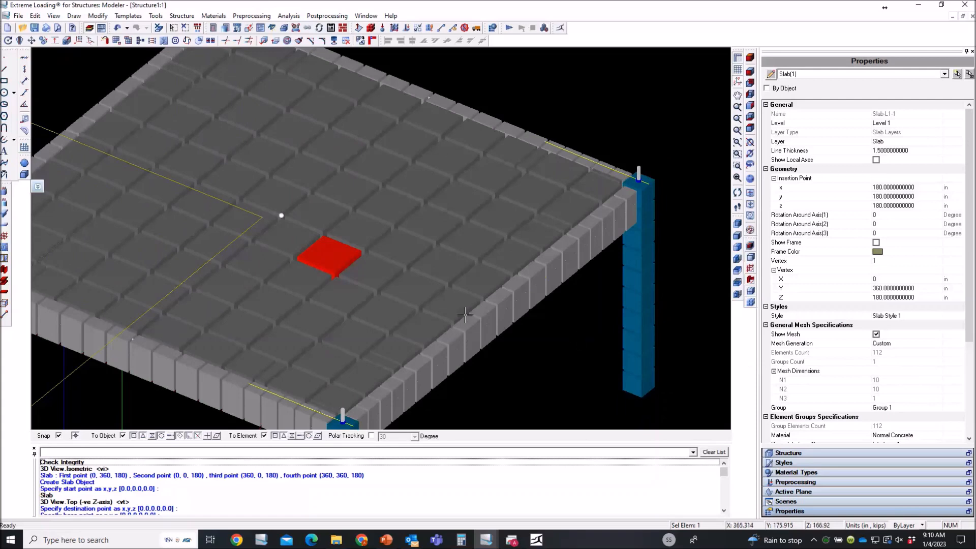
{"action": "scroll", "coordinate": [474, 214], "scroll_direction": "up", "scroll_amount": 1}
{"action": "scroll", "coordinate": [479, 214], "scroll_direction": "down", "scroll_amount": 1}
{"action": "scroll", "coordinate": [479, 214], "scroll_direction": "down", "scroll_amount": 1}
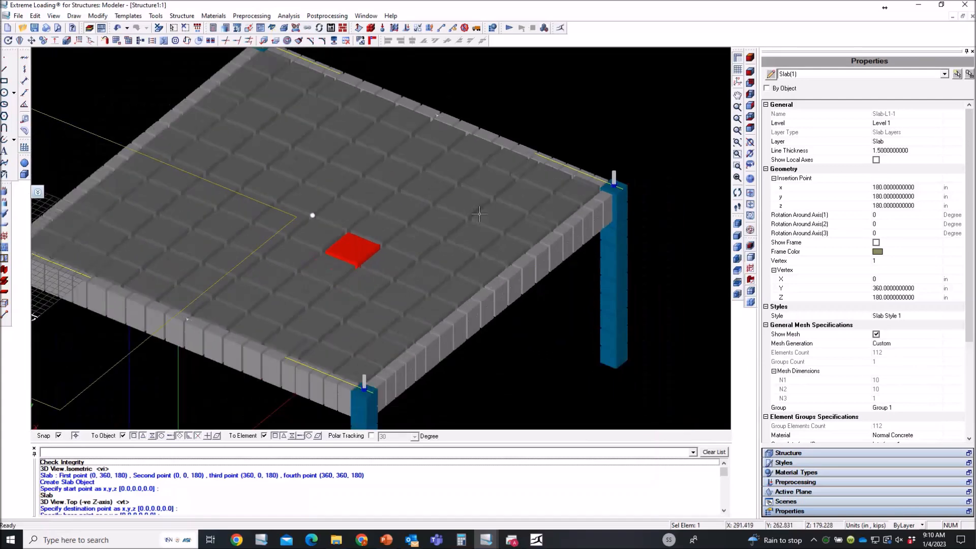
{"action": "scroll", "coordinate": [865, 329], "scroll_direction": "down", "scroll_amount": 5}
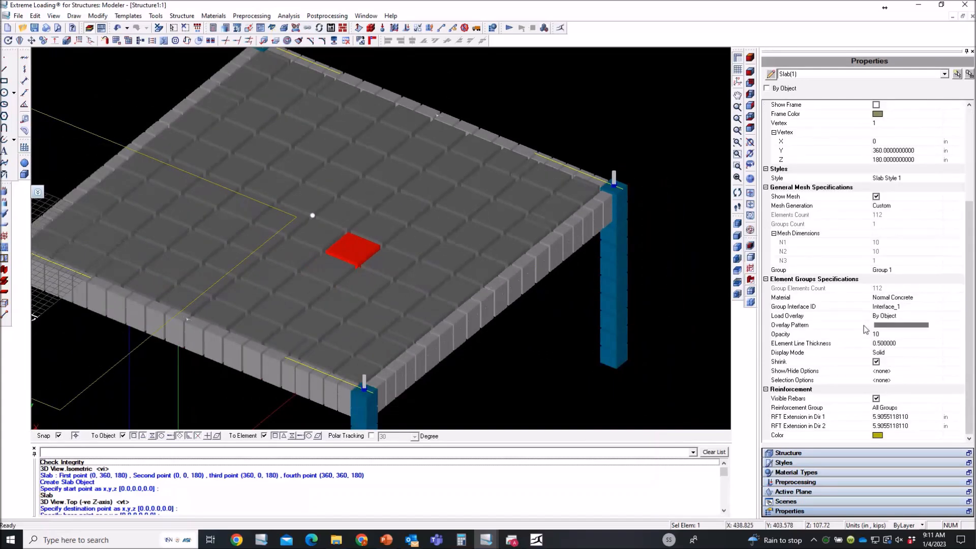
Select all of the slab's elements, look over the Re-Mesh Selected Elements options without applying them and clear the selection.
{"action": "left_click", "coordinate": [892, 380]}
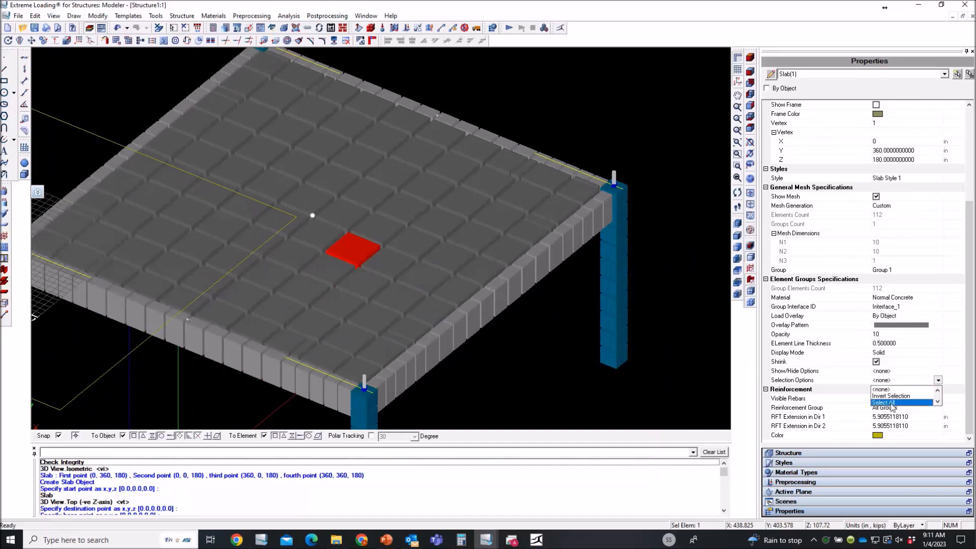
{"action": "left_click", "coordinate": [891, 403]}
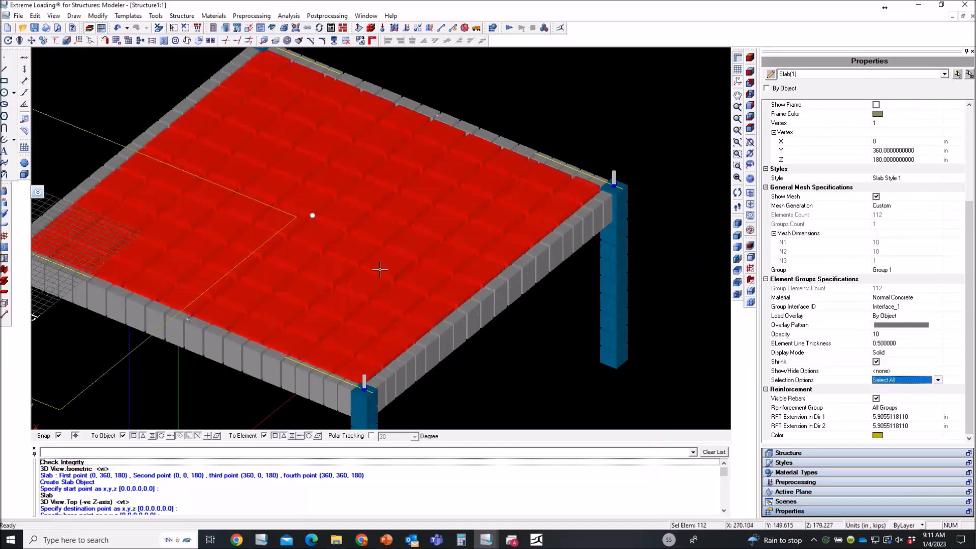
{"action": "left_click", "coordinate": [38, 192]}
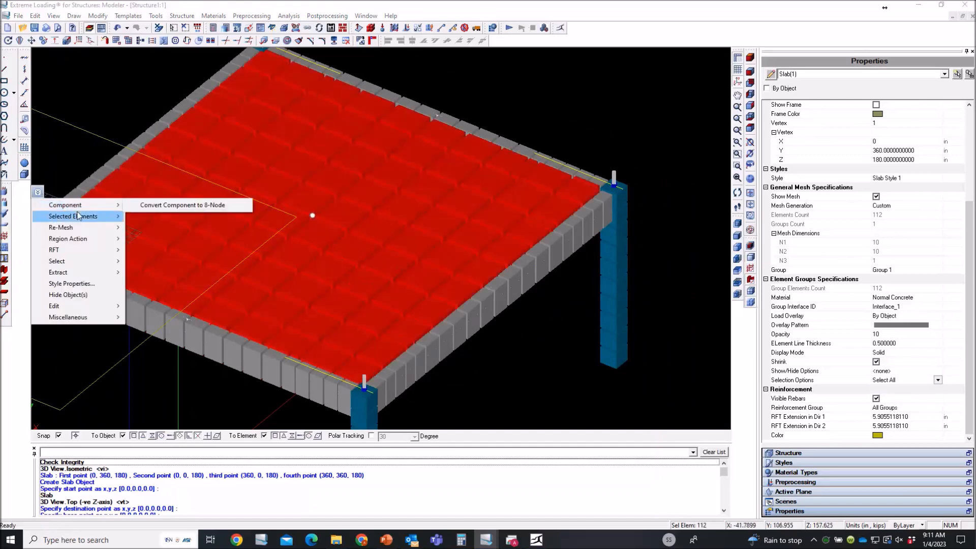
{"action": "mouse_move", "coordinate": [80, 240]}
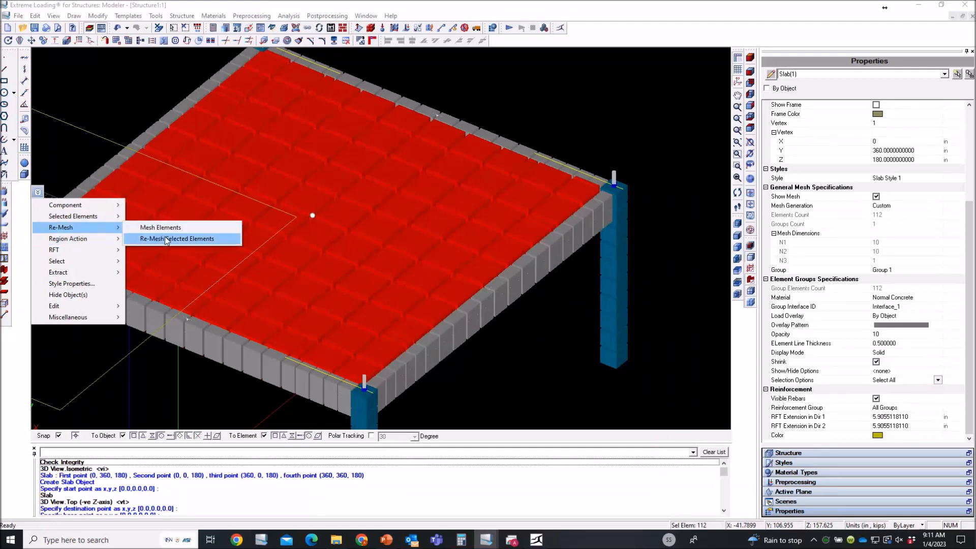
{"action": "left_click", "coordinate": [166, 239]}
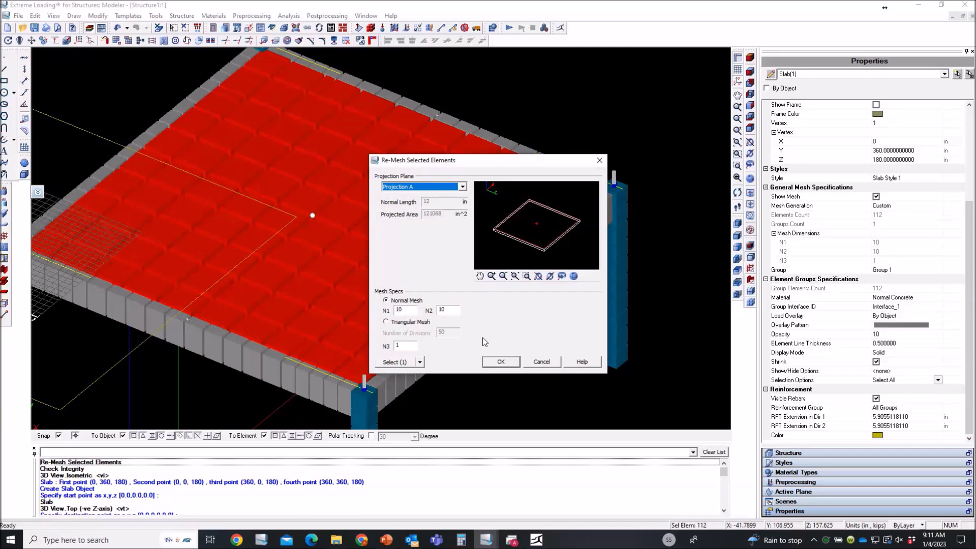
{"action": "left_click", "coordinate": [541, 362]}
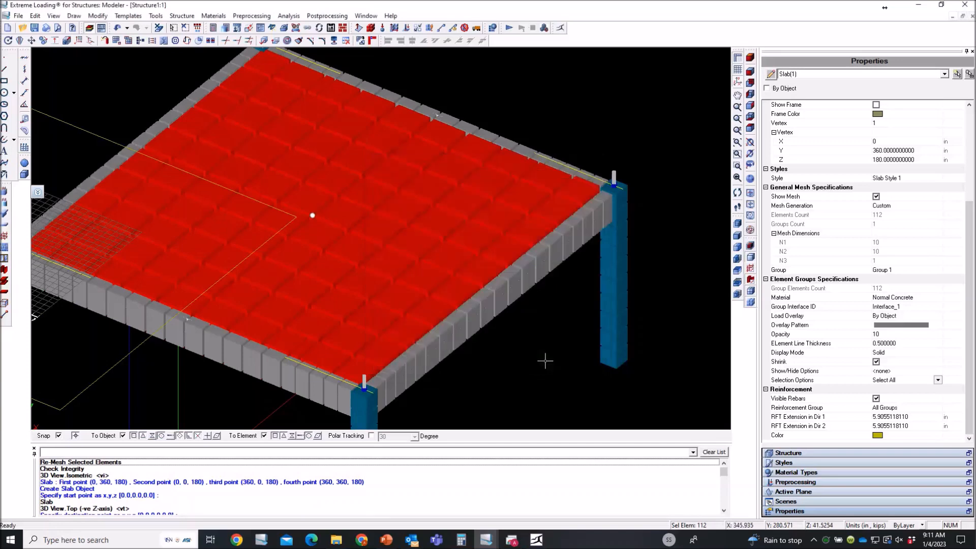
{"action": "key", "text": "Escape"}
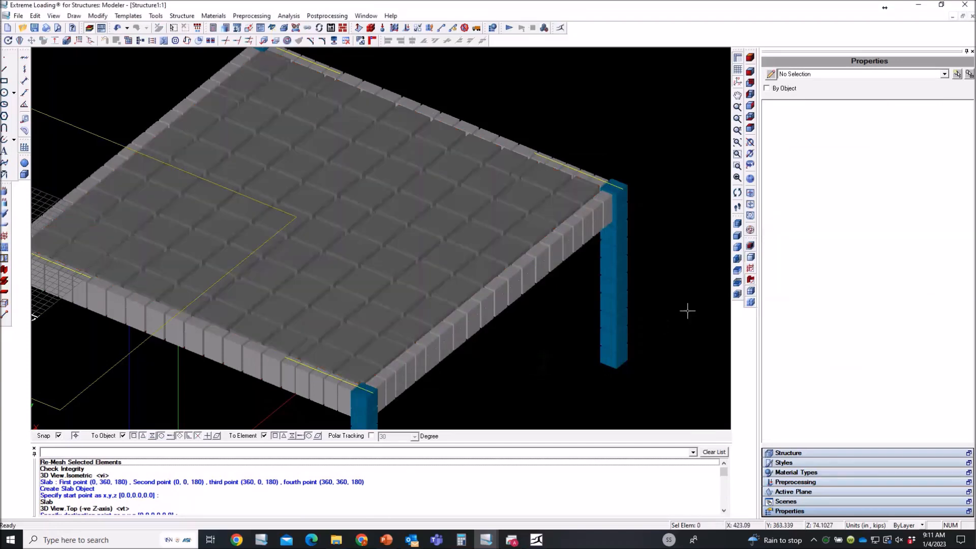
Display the model in wireframe without element shrinking and open the structure's layer tree.
{"action": "left_click", "coordinate": [751, 302]}
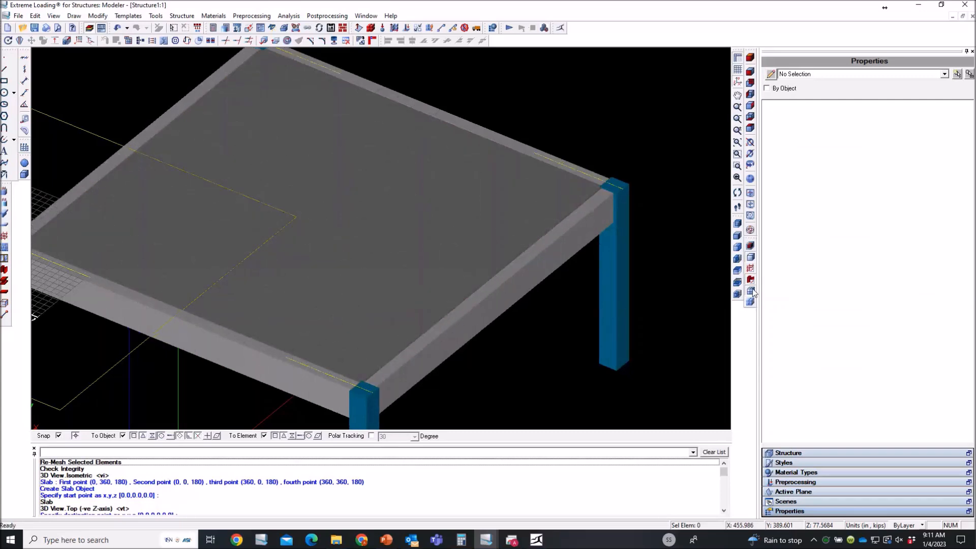
{"action": "scroll", "coordinate": [652, 272], "scroll_direction": "down", "scroll_amount": 2}
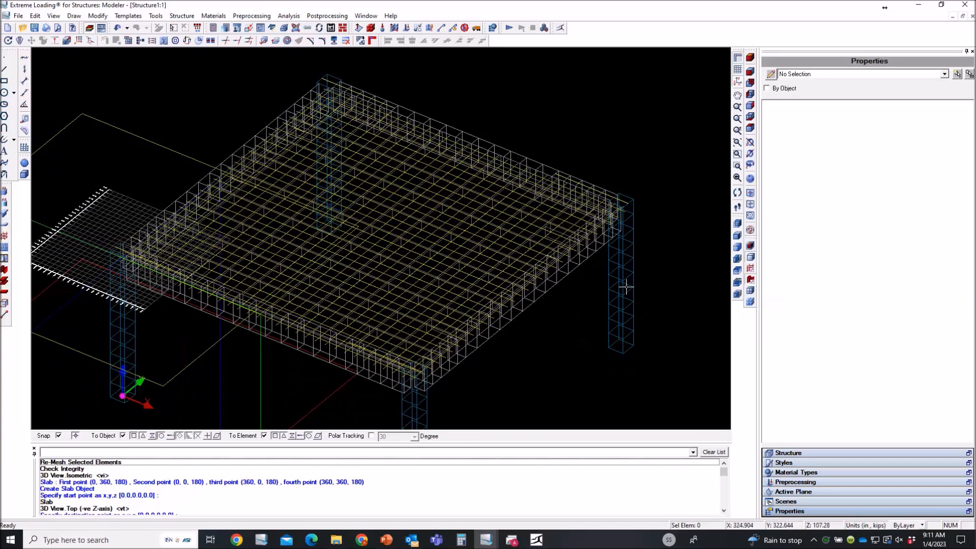
{"action": "left_click", "coordinate": [807, 463]}
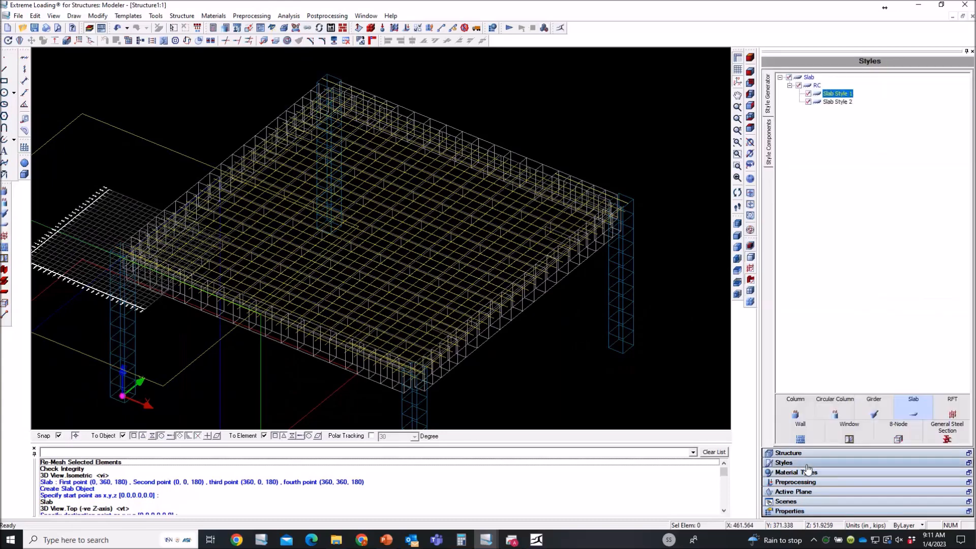
{"action": "left_click", "coordinate": [821, 454]}
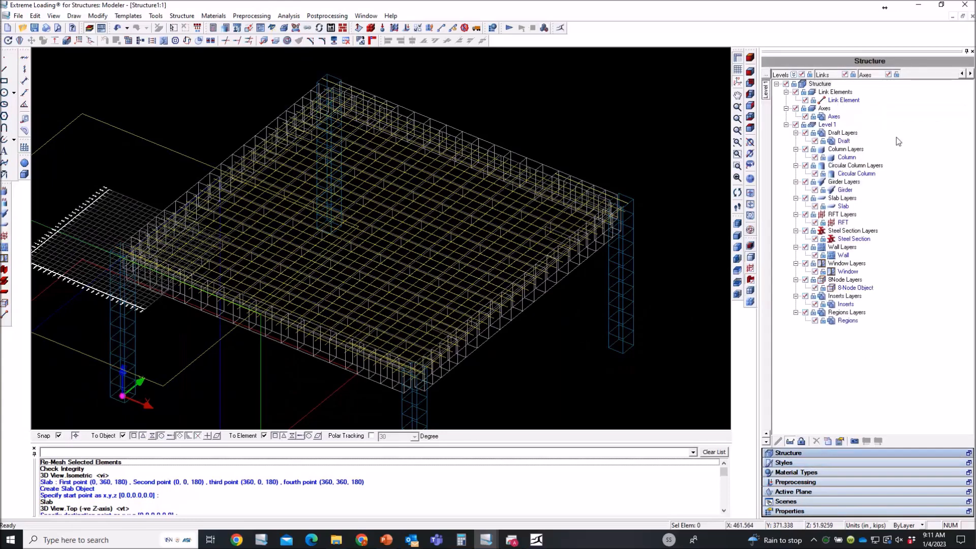
Create a draft layer named TOP RFT in Level 1 with cyan (index 4) as its layer colour.
{"action": "right_click", "coordinate": [852, 134]}
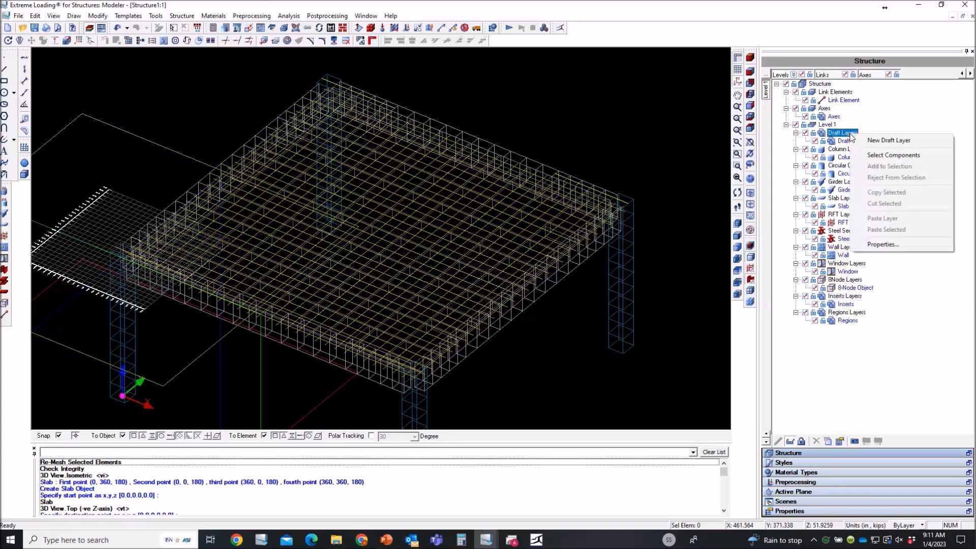
{"action": "left_click", "coordinate": [873, 142]}
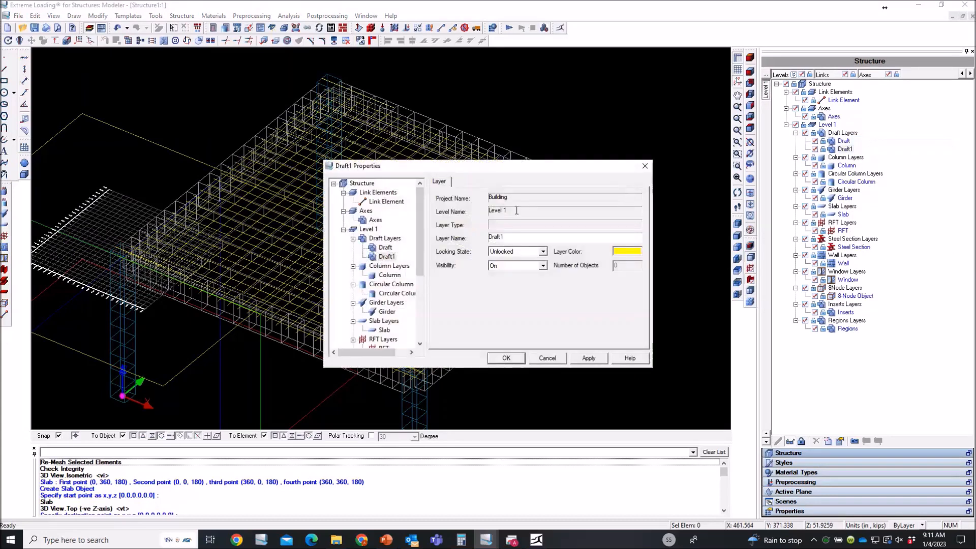
{"action": "left_click_drag", "start_coordinate": [514, 239], "coordinate": [461, 245]}
{"action": "type", "text": "TOP RFT"}
{"action": "left_click", "coordinate": [624, 253]}
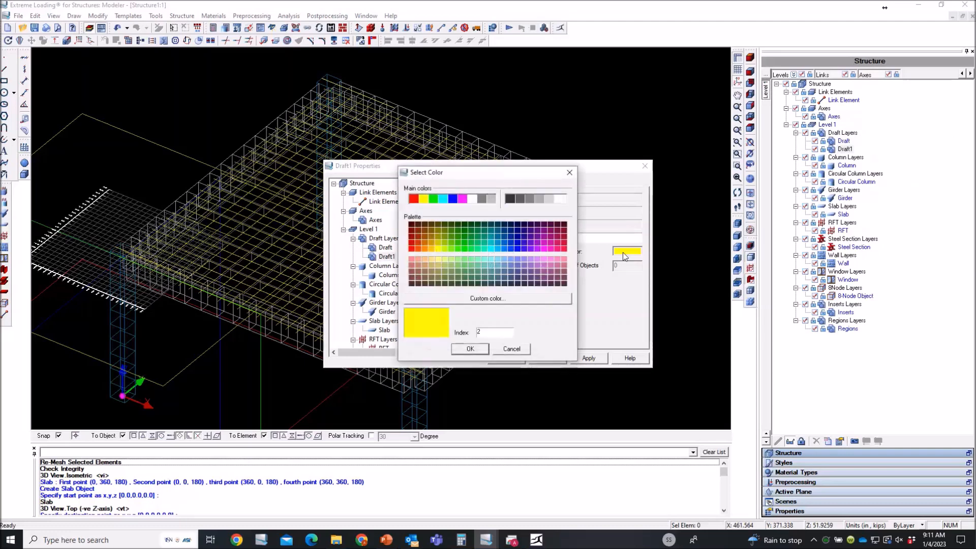
{"action": "left_click", "coordinate": [444, 200]}
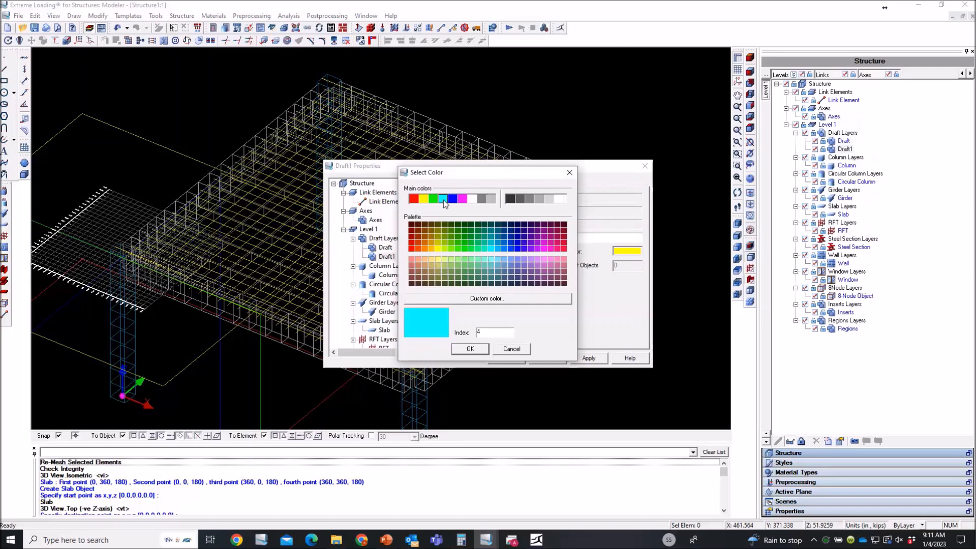
{"action": "left_click", "coordinate": [470, 351]}
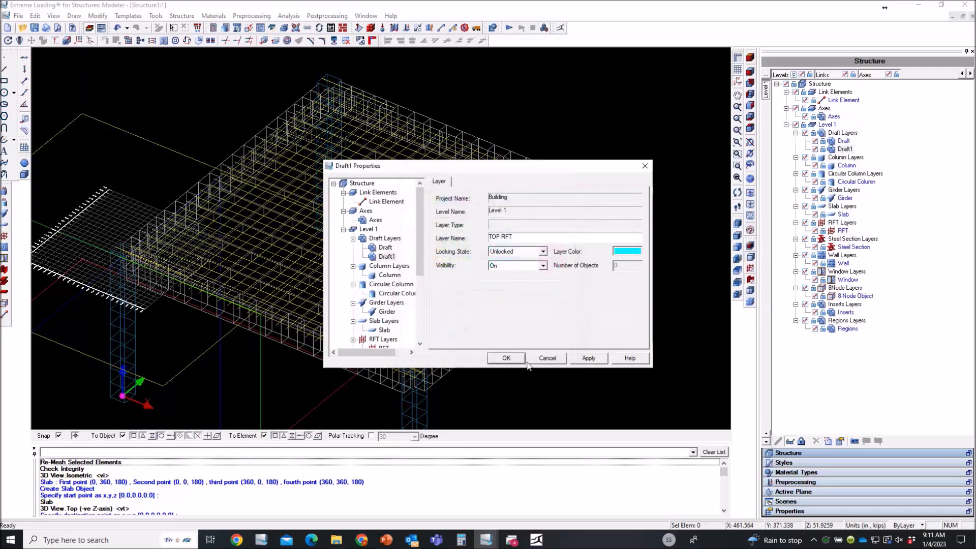
{"action": "left_click", "coordinate": [589, 358]}
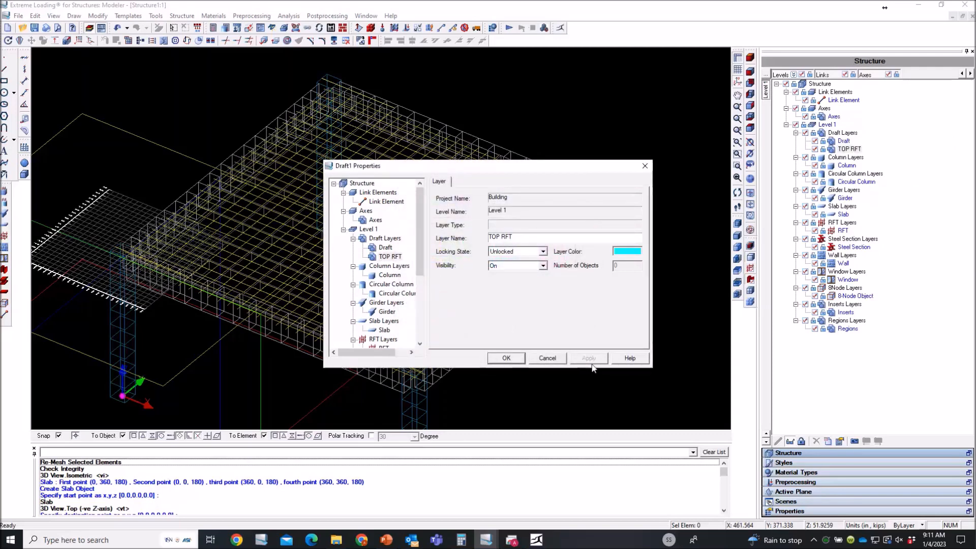
{"action": "left_click", "coordinate": [507, 359]}
Make the TOP RFT draft layer the active layer.
{"action": "right_click", "coordinate": [849, 151]}
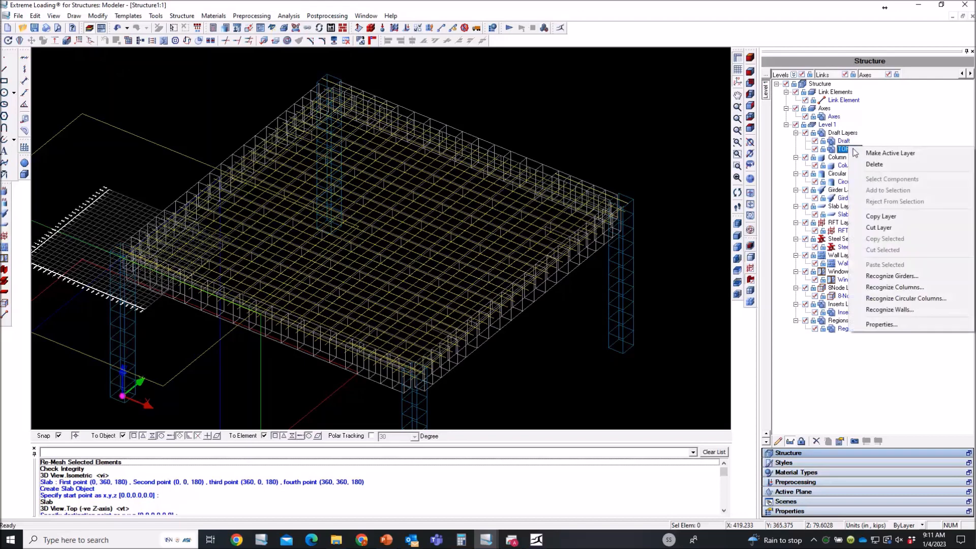
{"action": "left_click", "coordinate": [870, 156]}
{"action": "left_click", "coordinate": [469, 299]}
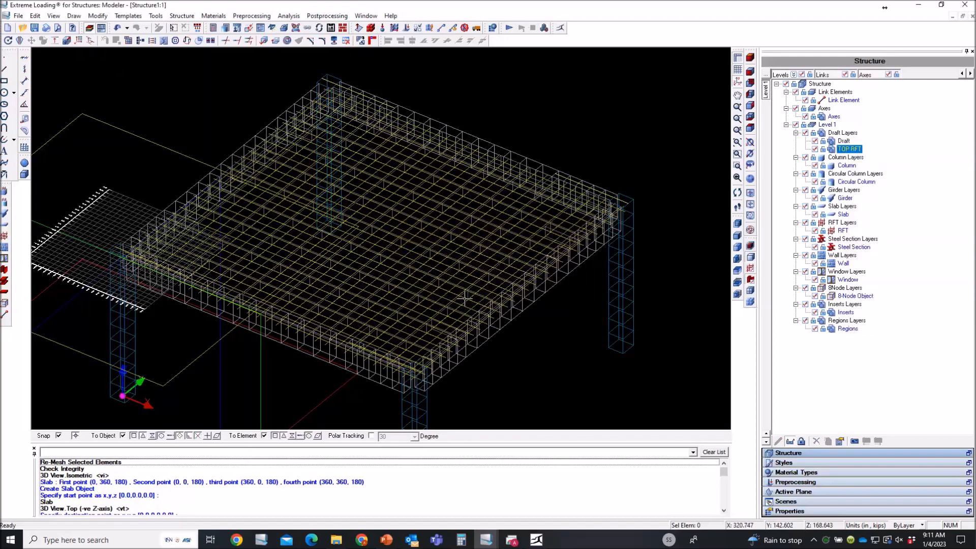
Hide the slab's reinforcement bars and the Draft layer to declutter the wireframe view.
{"action": "left_click", "coordinate": [751, 271]}
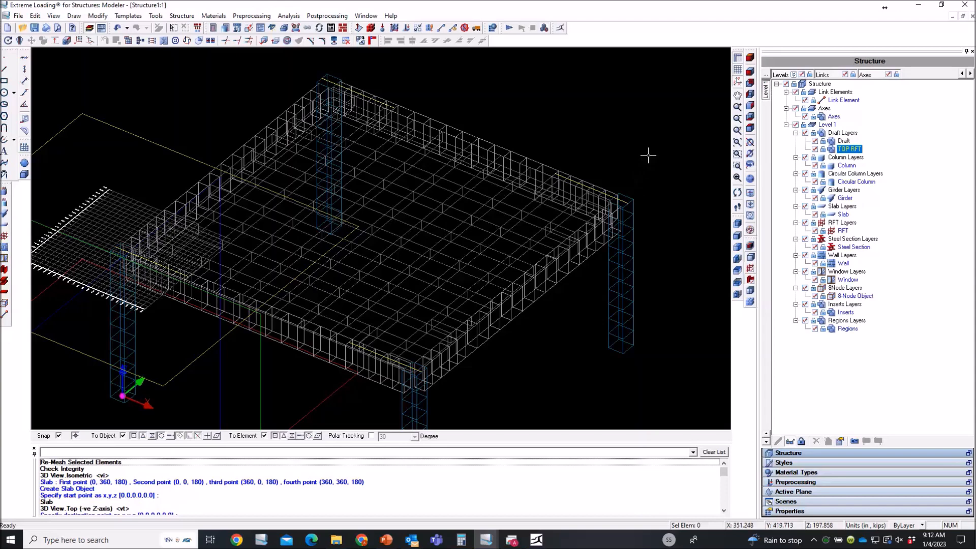
{"action": "left_click", "coordinate": [815, 141]}
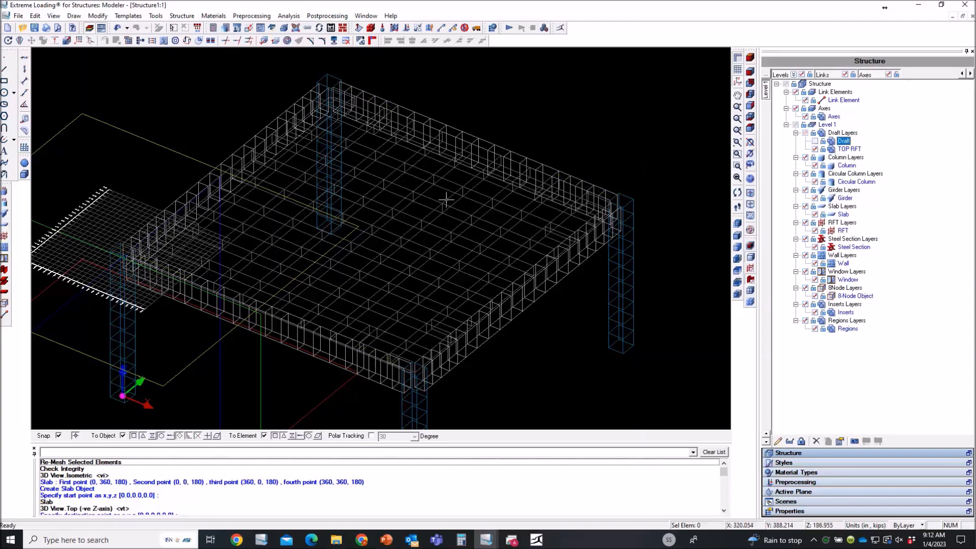
{"action": "scroll", "coordinate": [405, 211], "scroll_direction": "down", "scroll_amount": 1}
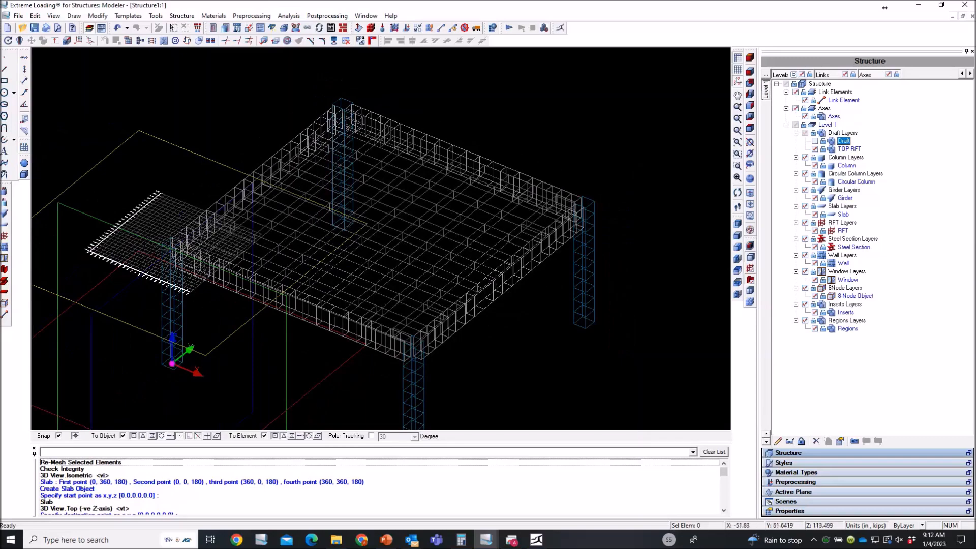
{"action": "scroll", "coordinate": [221, 265], "scroll_direction": "up", "scroll_amount": 5}
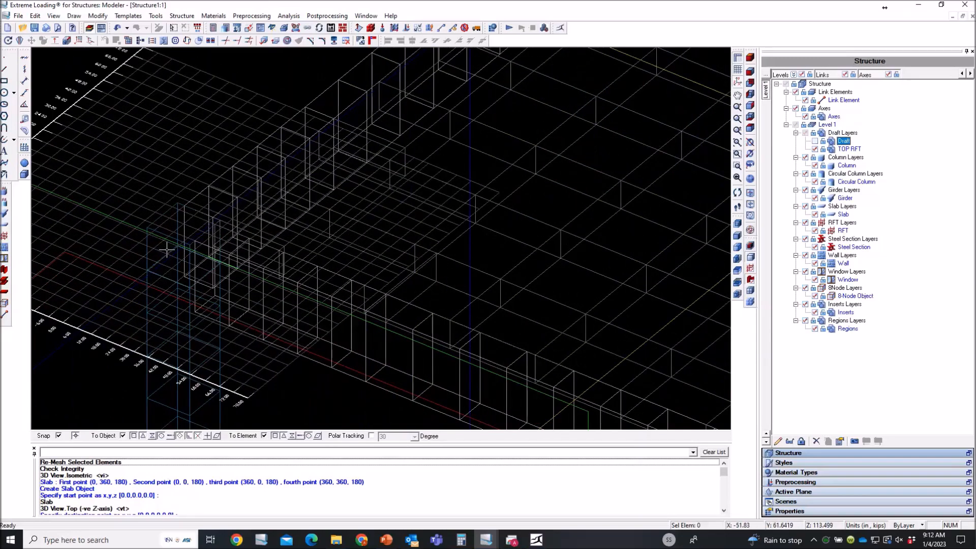
{"action": "scroll", "coordinate": [166, 249], "scroll_direction": "up", "scroll_amount": 2}
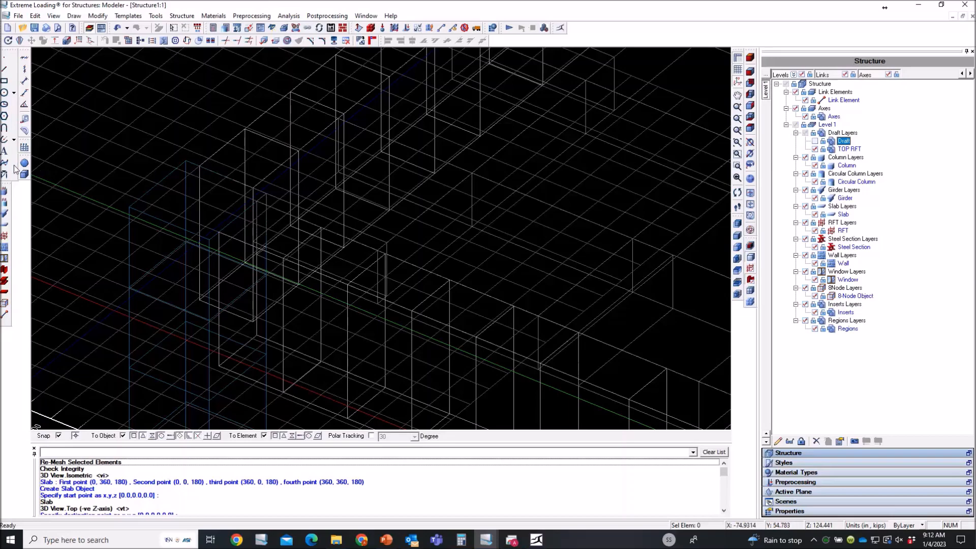
{"action": "scroll", "coordinate": [324, 308], "scroll_direction": "down", "scroll_amount": 4}
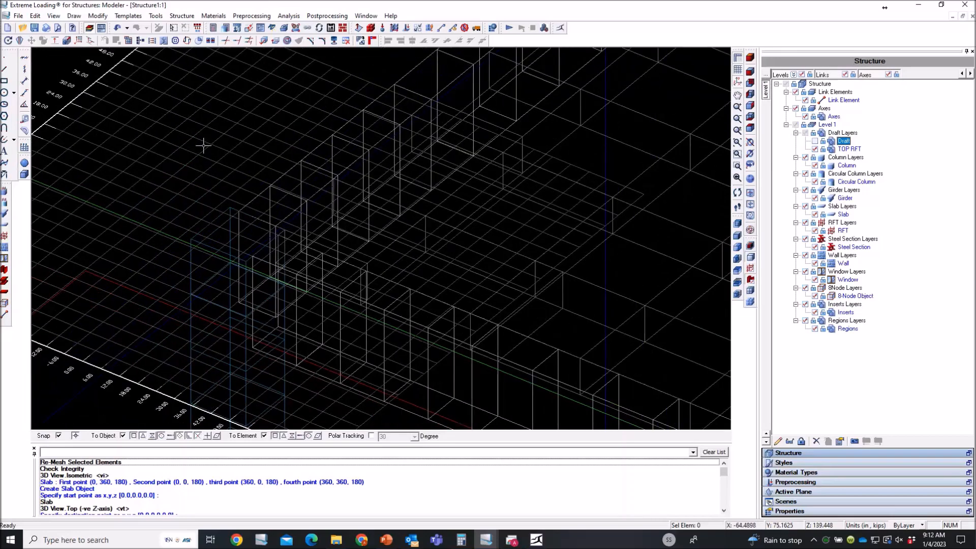
{"action": "left_click", "coordinate": [5, 69]}
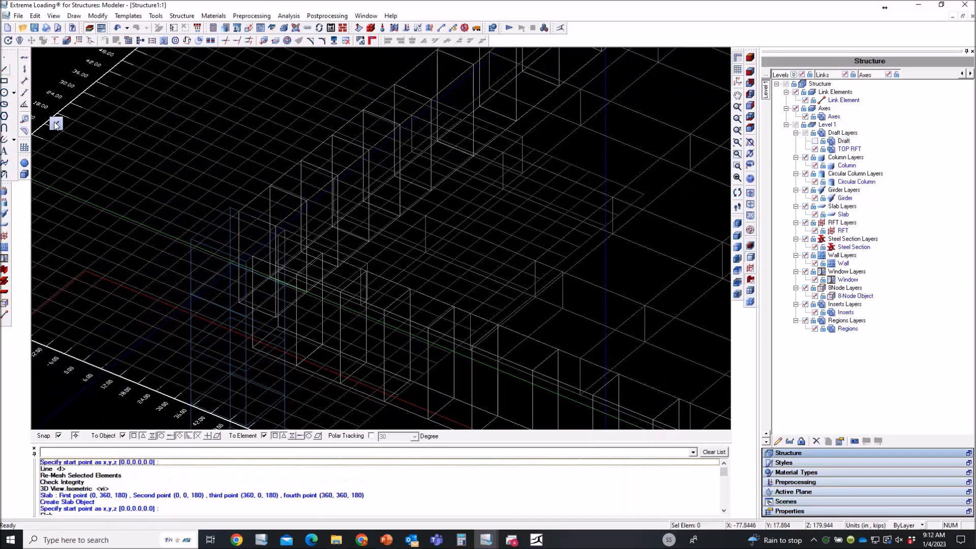
{"action": "left_click", "coordinate": [239, 214]}
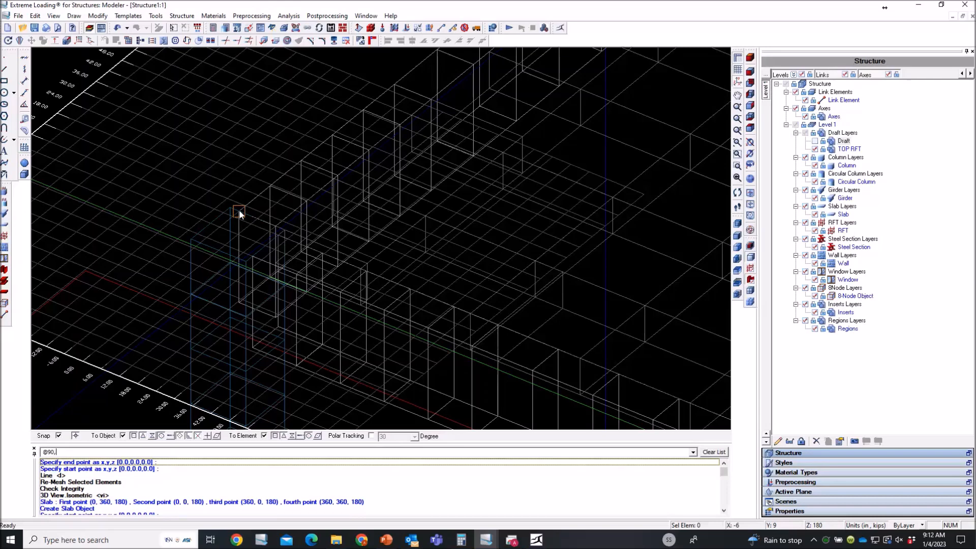
{"action": "key", "text": "Return"}
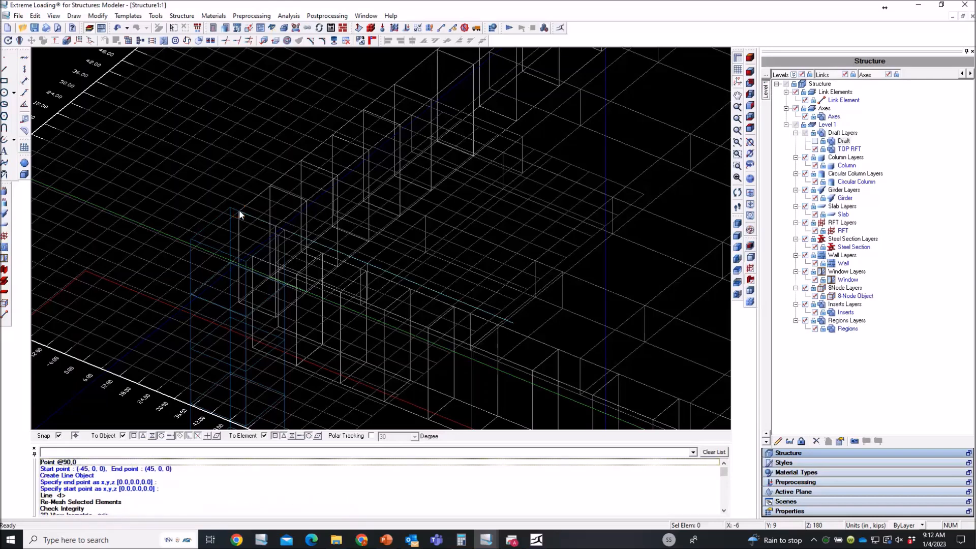
Select the new line and examine its geometry properties and its placement at the slab corner.
{"action": "left_click", "coordinate": [461, 301]}
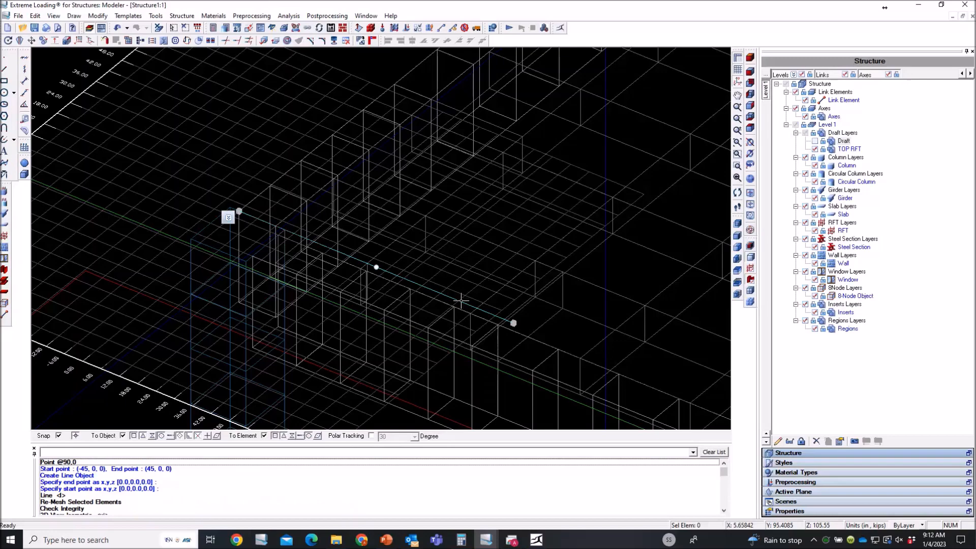
{"action": "left_click", "coordinate": [815, 513]}
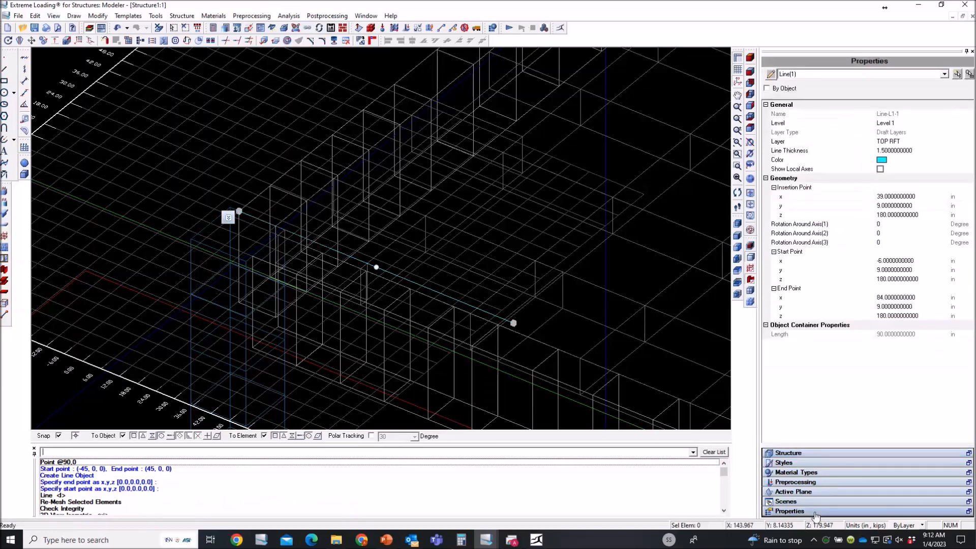
{"action": "scroll", "coordinate": [332, 302], "scroll_direction": "down", "scroll_amount": 2}
{"action": "scroll", "coordinate": [332, 302], "scroll_direction": "down", "scroll_amount": 3}
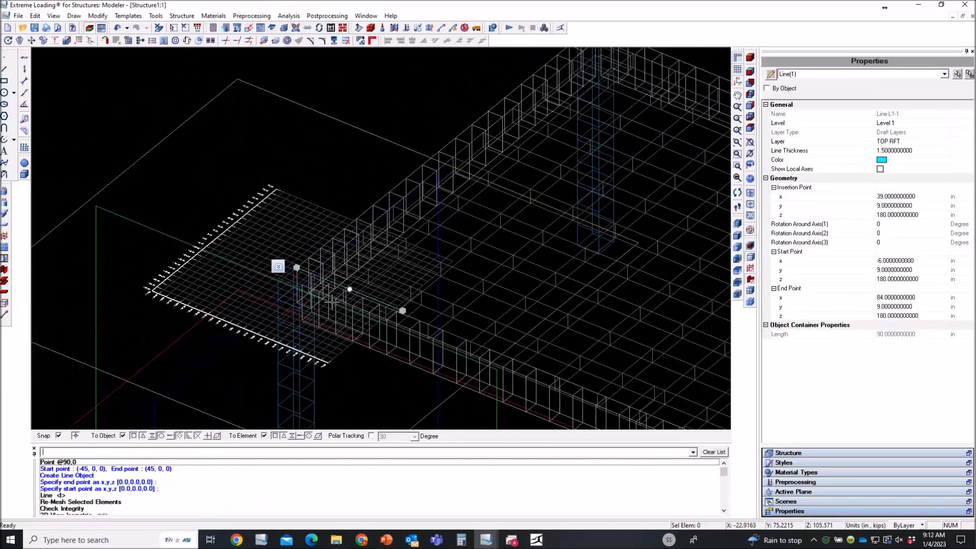
{"action": "scroll", "coordinate": [349, 294], "scroll_direction": "up", "scroll_amount": 4}
{"action": "scroll", "coordinate": [348, 294], "scroll_direction": "up", "scroll_amount": 1}
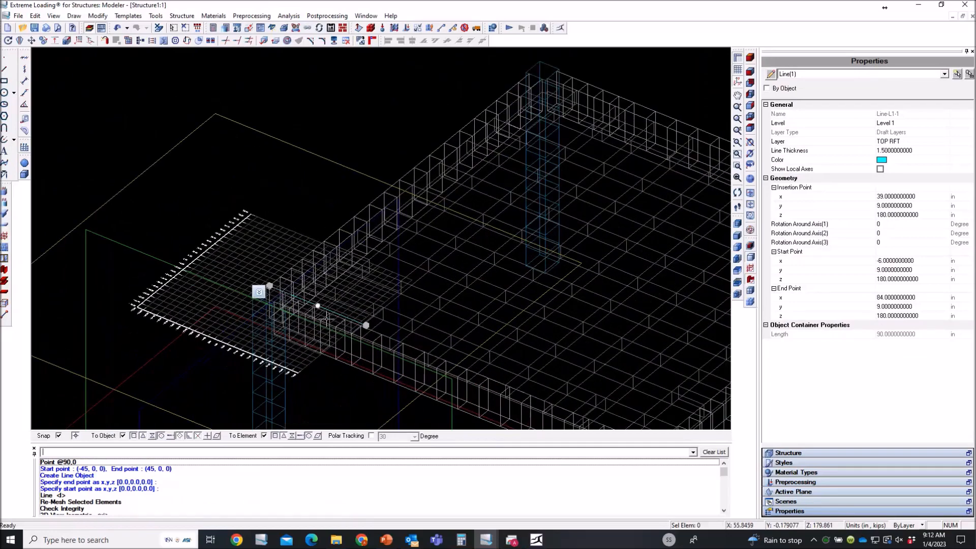
{"action": "scroll", "coordinate": [294, 302], "scroll_direction": "up", "scroll_amount": 2}
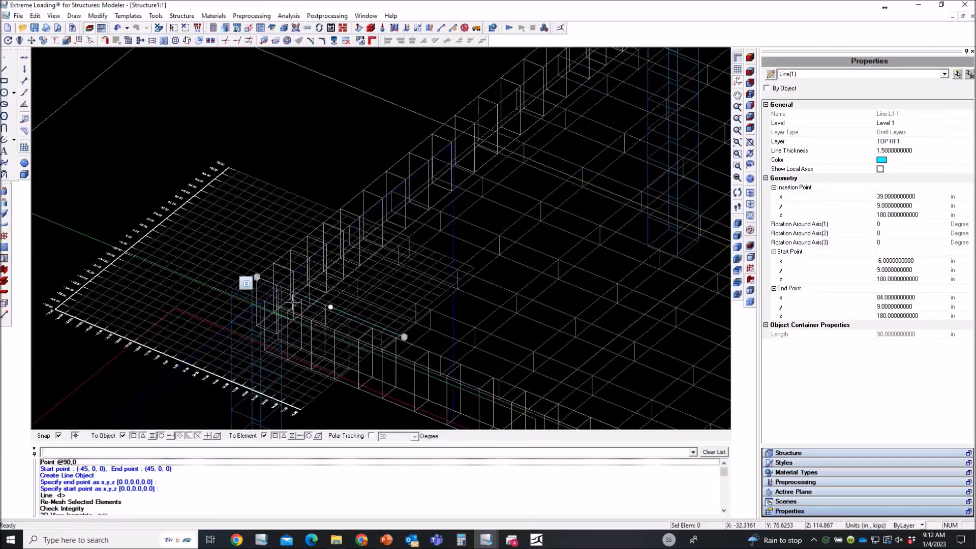
{"action": "scroll", "coordinate": [414, 352], "scroll_direction": "down", "scroll_amount": 2}
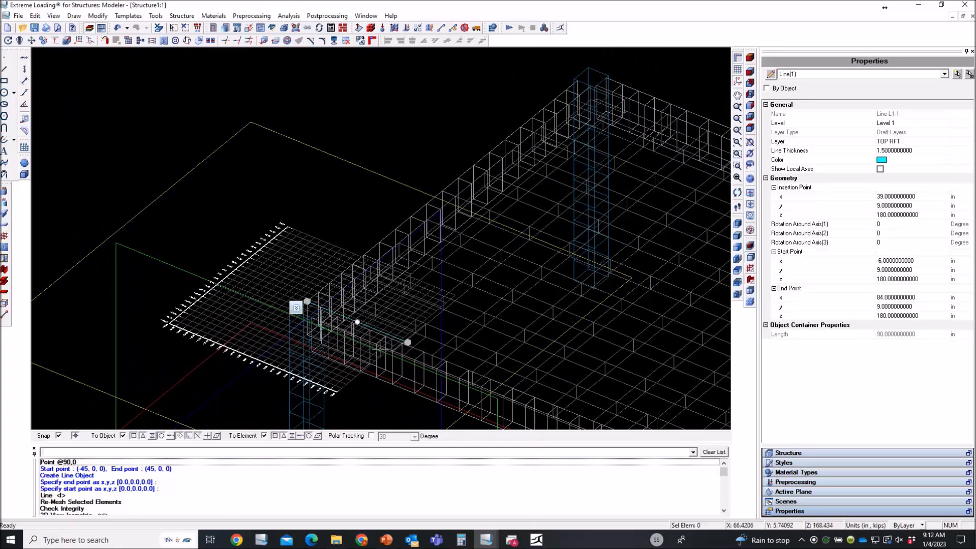
{"action": "scroll", "coordinate": [337, 335], "scroll_direction": "up", "scroll_amount": 3}
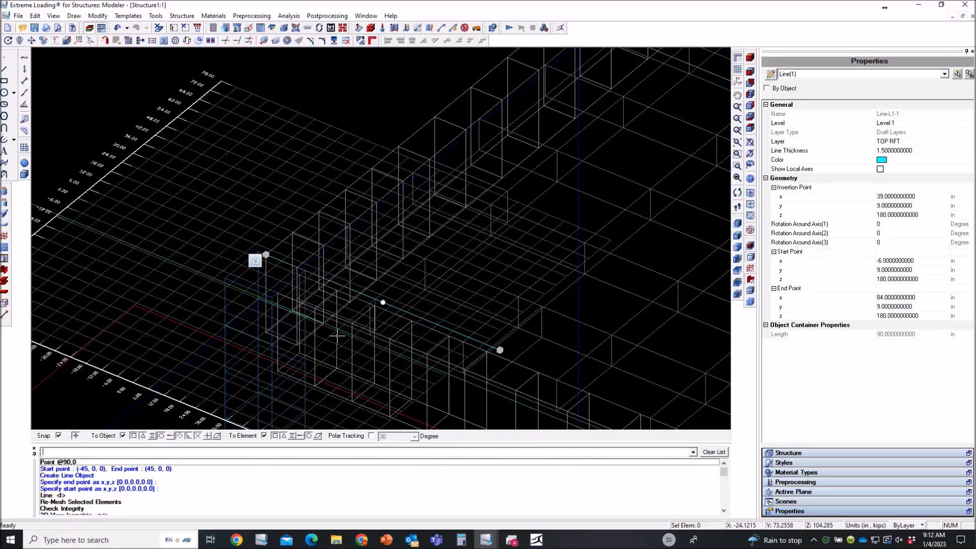
Create a rectangular array of the selected line with 29 items in Y at a 12 in Dy offset.
{"action": "left_click", "coordinate": [79, 44]}
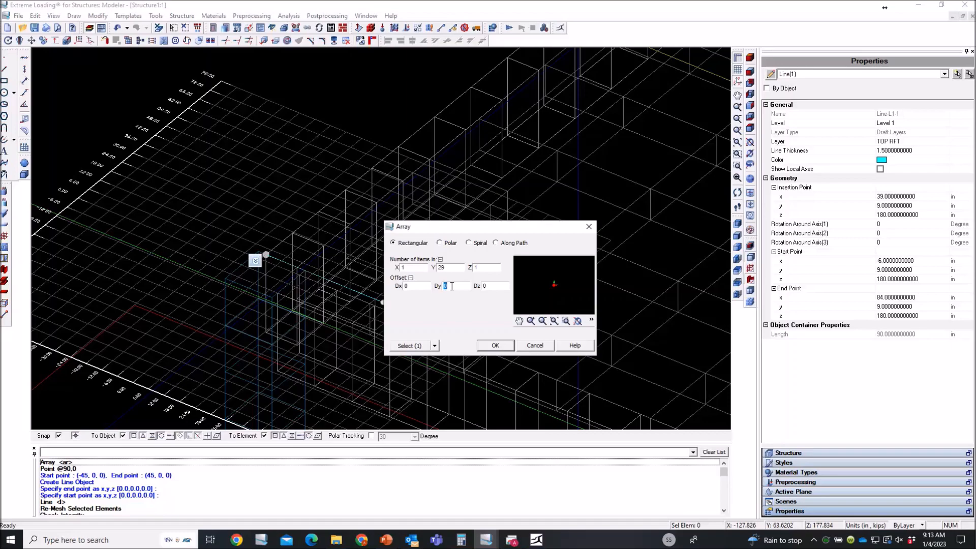
{"action": "type", "text": "12"}
{"action": "left_click", "coordinate": [509, 349]}
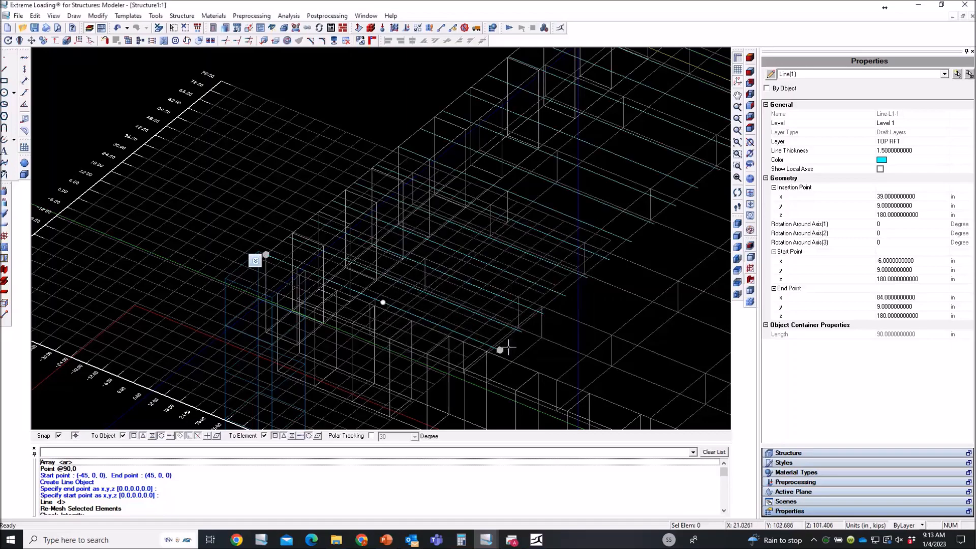
{"action": "scroll", "coordinate": [405, 268], "scroll_direction": "down", "scroll_amount": 3}
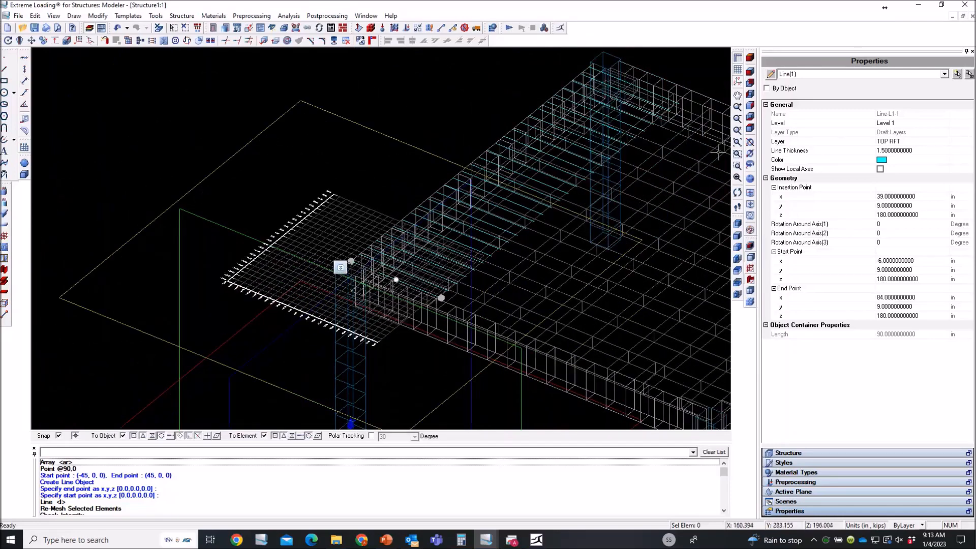
In the top view, select all the arrayed lines and filter the selection to the 29 line objects only.
{"action": "left_click", "coordinate": [750, 128]}
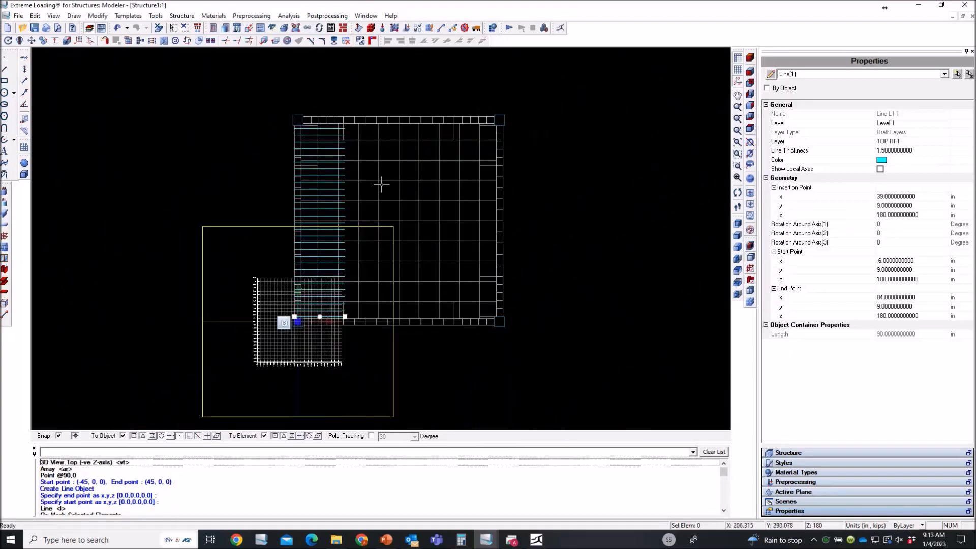
{"action": "scroll", "coordinate": [345, 195], "scroll_direction": "up", "scroll_amount": 3}
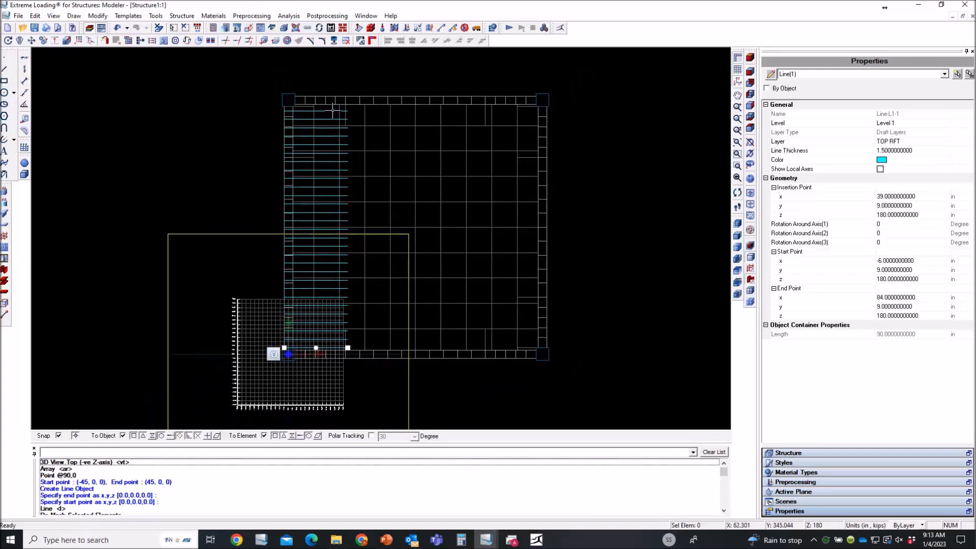
{"action": "left_click_drag", "start_coordinate": [332, 109], "coordinate": [317, 354]}
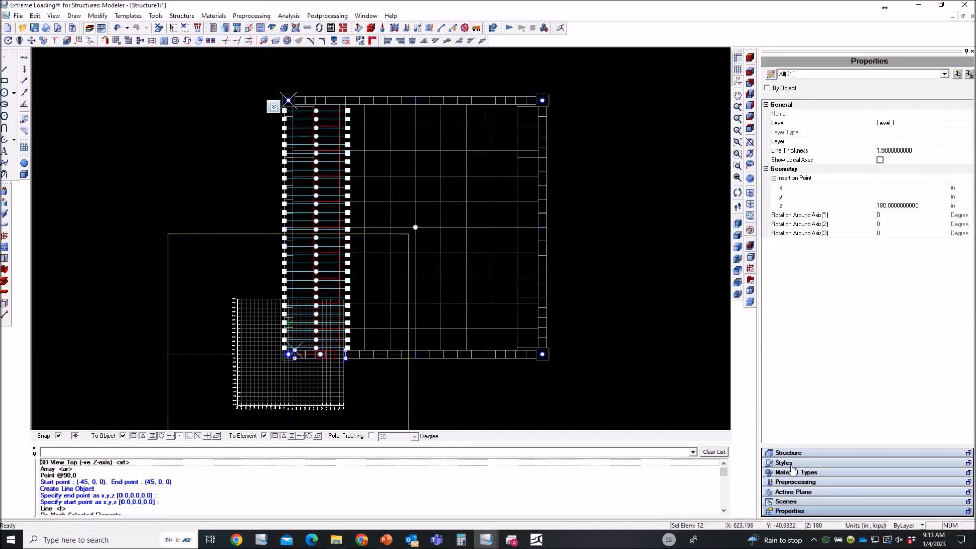
{"action": "left_click", "coordinate": [796, 74]}
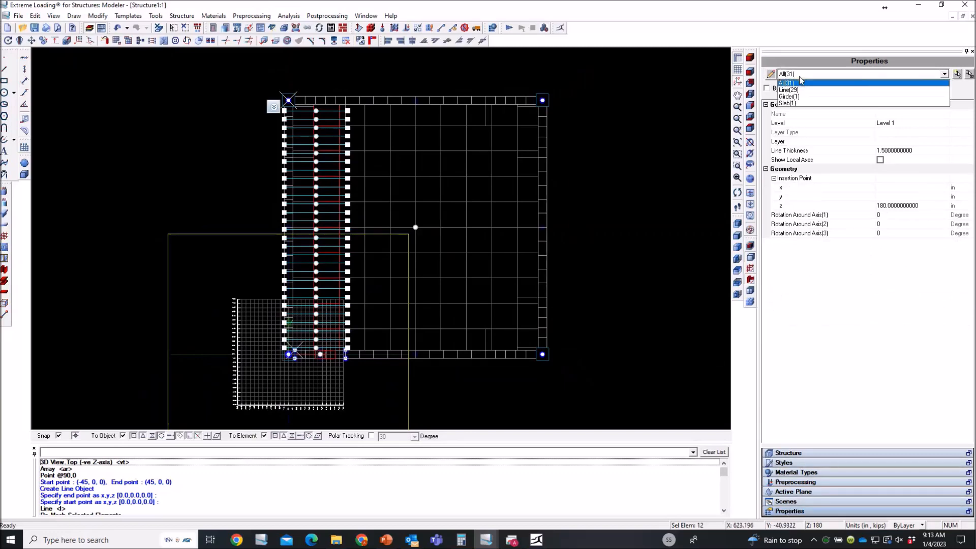
{"action": "left_click", "coordinate": [789, 90]}
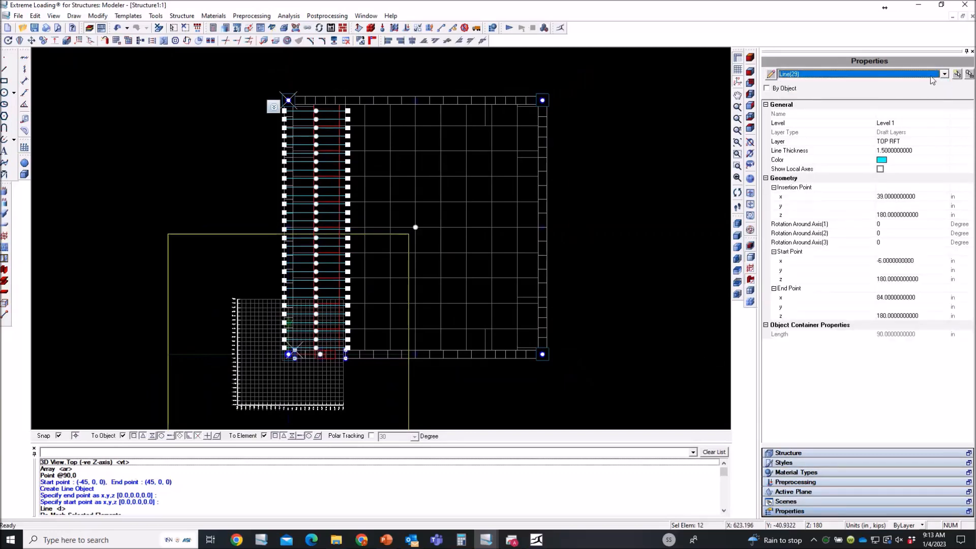
{"action": "left_click", "coordinate": [958, 75]}
Copy the 29 selected lines in place, using the uppermost line's inner endpoint at (84, 345, 180) as base and destination point.
{"action": "scroll", "coordinate": [338, 130], "scroll_direction": "up", "scroll_amount": 3}
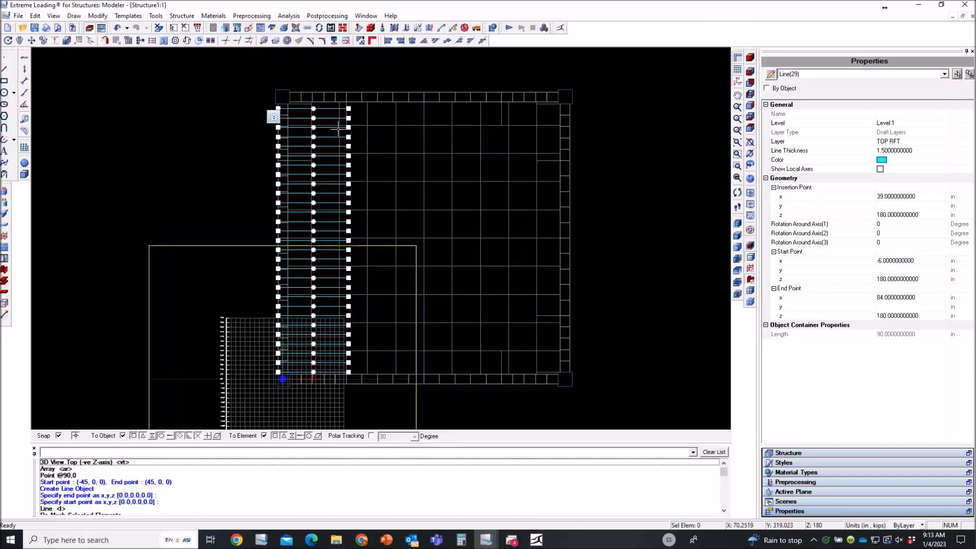
{"action": "right_click", "coordinate": [338, 130]}
{"action": "left_click", "coordinate": [364, 164]}
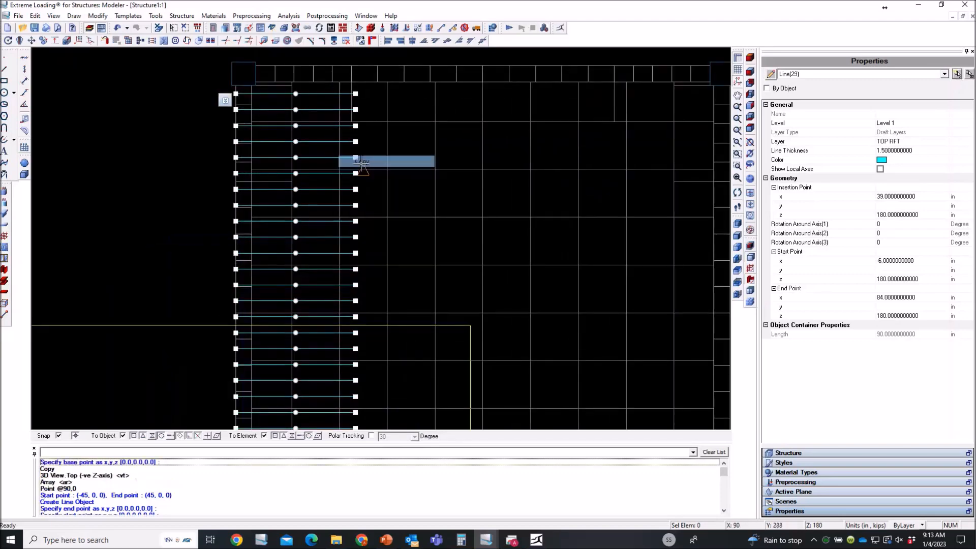
{"action": "left_click", "coordinate": [361, 91]}
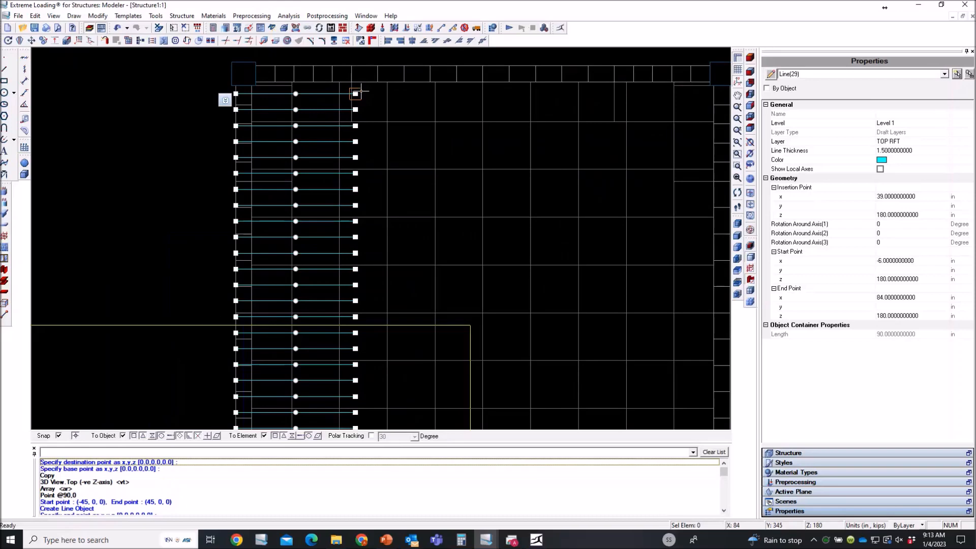
Try to rotate the 29 copied lines by 90 degrees about the Z axis around (0, 0, 180), and undo the rotation.
{"action": "scroll", "coordinate": [361, 93], "scroll_direction": "down", "scroll_amount": 3}
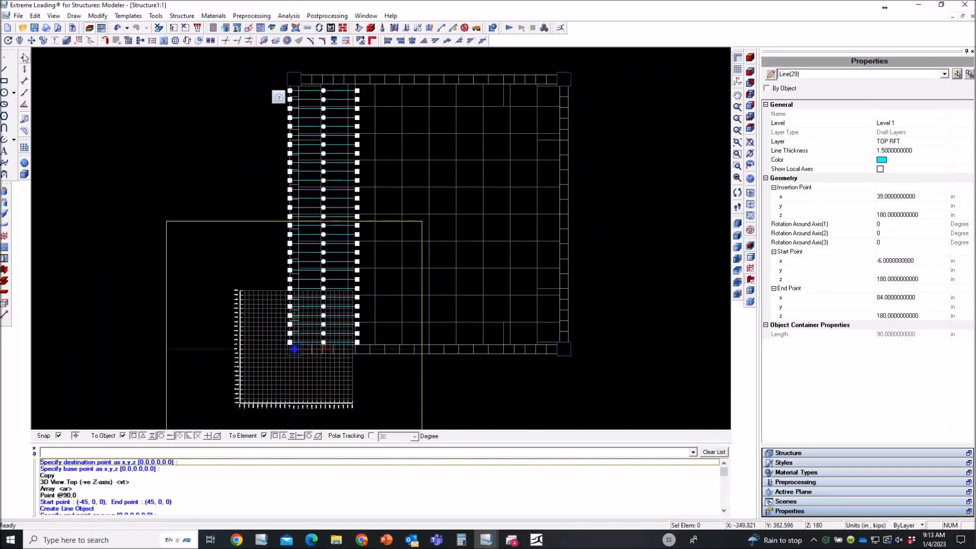
{"action": "left_click", "coordinate": [9, 41]}
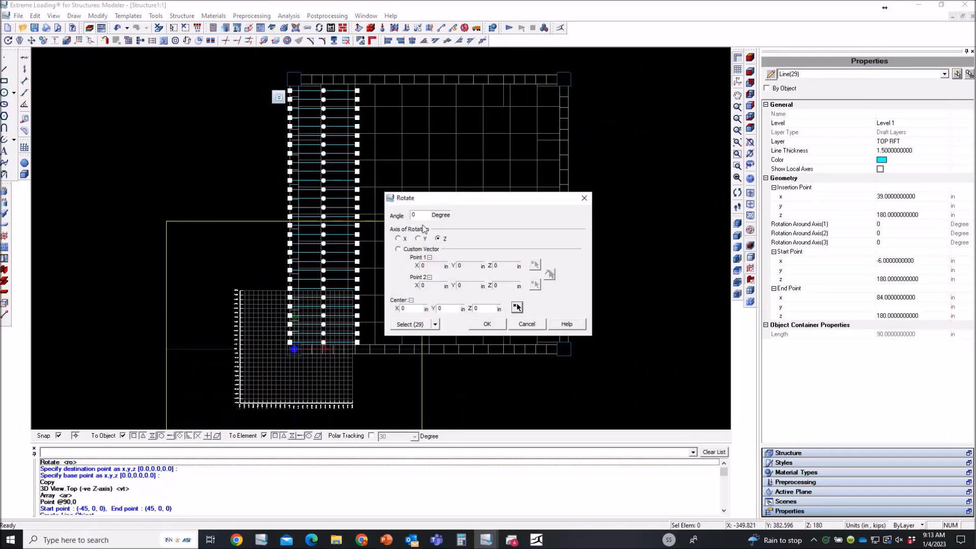
{"action": "type", "text": "90"}
{"action": "left_click", "coordinate": [516, 307]}
{"action": "scroll", "coordinate": [295, 357], "scroll_direction": "up", "scroll_amount": 5}
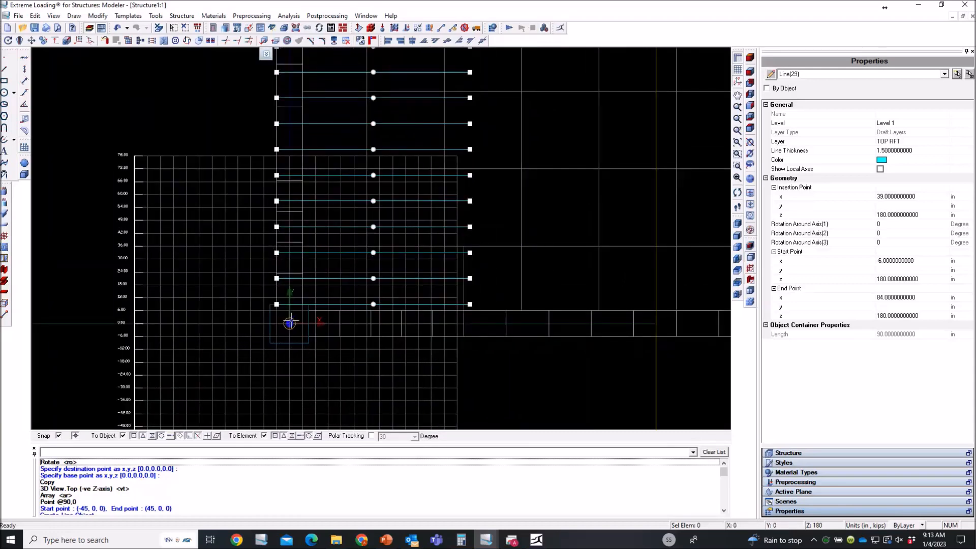
{"action": "left_click", "coordinate": [290, 324]}
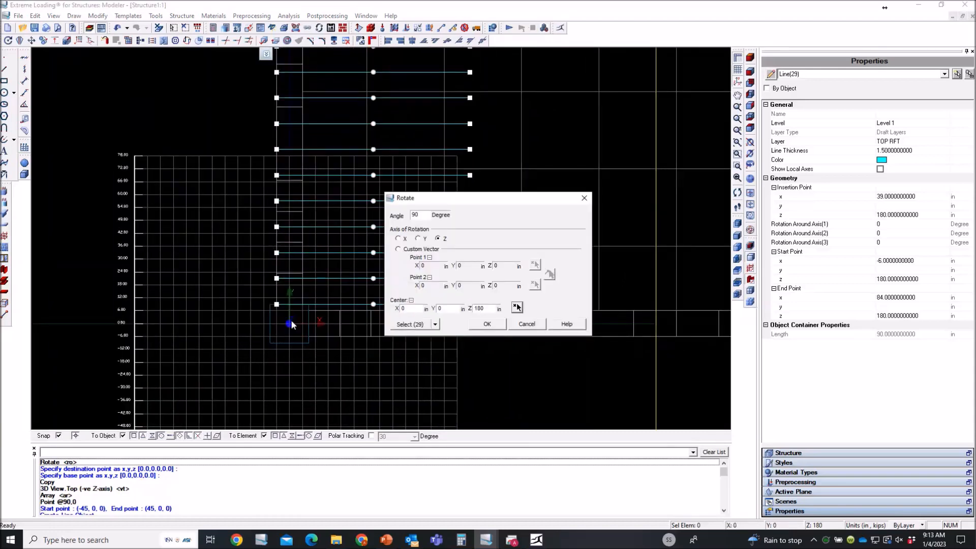
{"action": "left_click", "coordinate": [487, 326]}
{"action": "scroll", "coordinate": [487, 326], "scroll_direction": "down", "scroll_amount": 3}
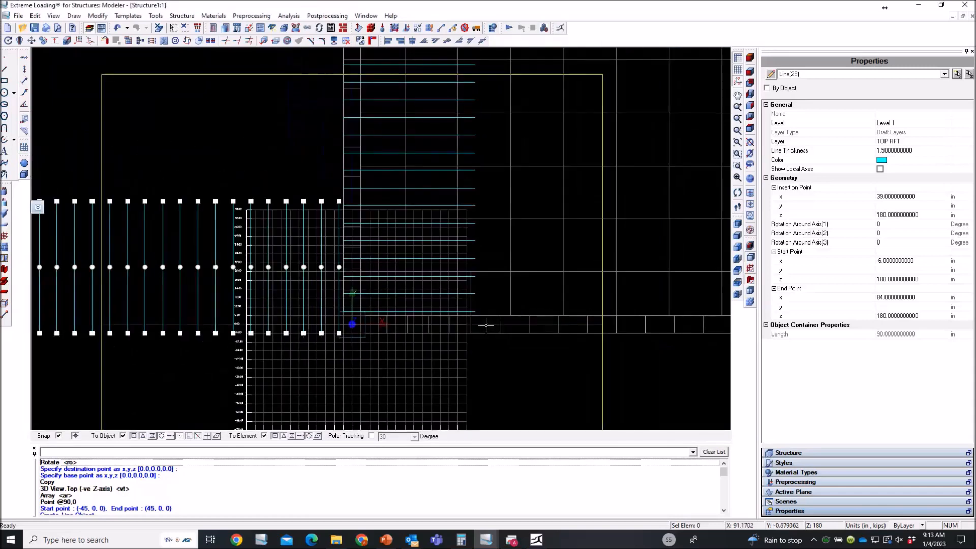
{"action": "scroll", "coordinate": [487, 325], "scroll_direction": "down", "scroll_amount": 1}
{"action": "key", "text": "ctrl+z"}
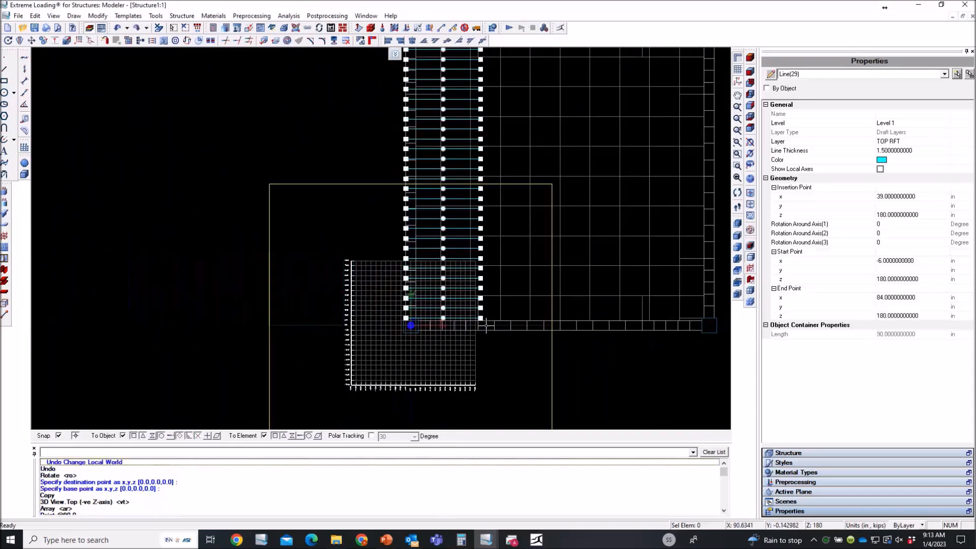
Rotate the 29 copied lines by -90 degrees about the Z axis around the center point (0, 0, 180).
{"action": "left_click", "coordinate": [9, 40]}
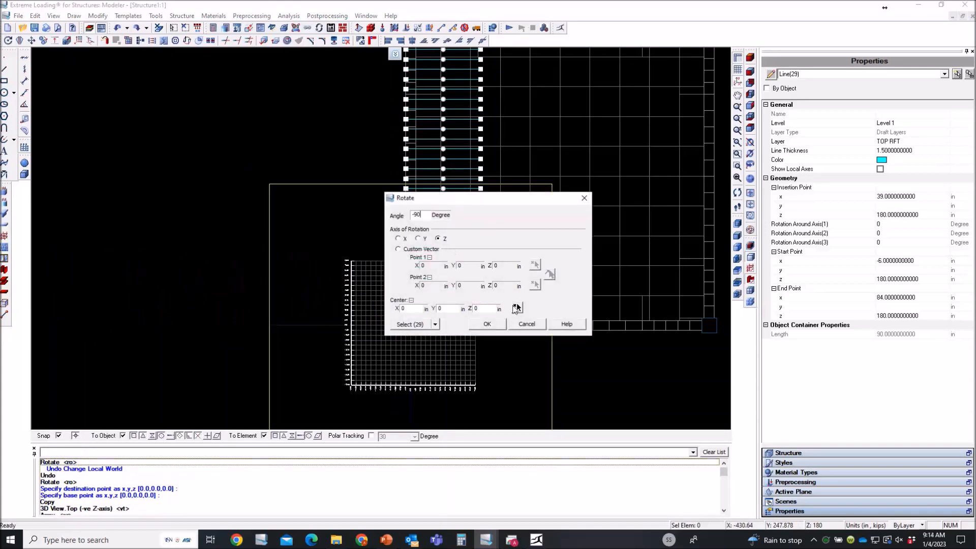
{"action": "left_click", "coordinate": [517, 308]}
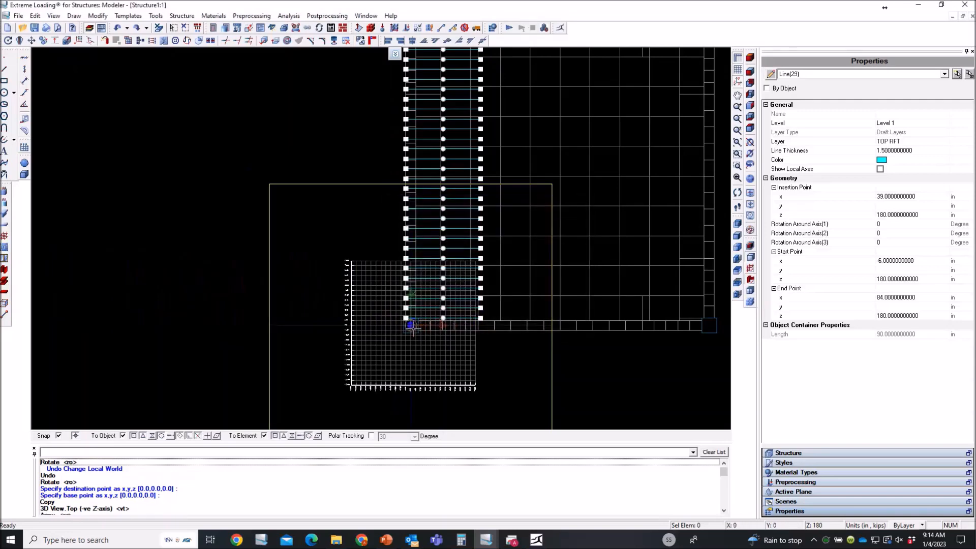
{"action": "left_click", "coordinate": [411, 325]}
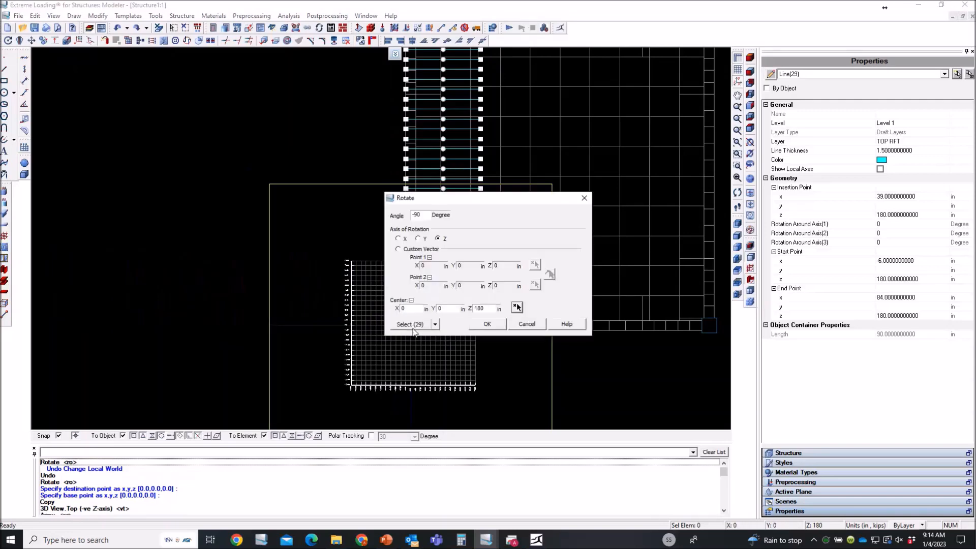
{"action": "left_click", "coordinate": [487, 324]}
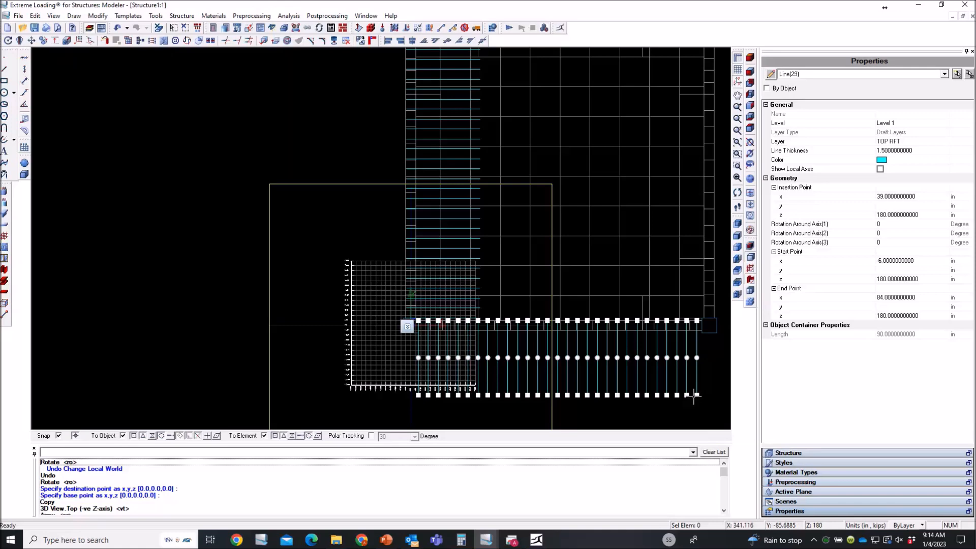
Move the rotated lines from the last line's outer endpoint at (345, -84, 180) to (345, -6, 180) on the girder edge.
{"action": "scroll", "coordinate": [694, 395], "scroll_direction": "up", "scroll_amount": 3}
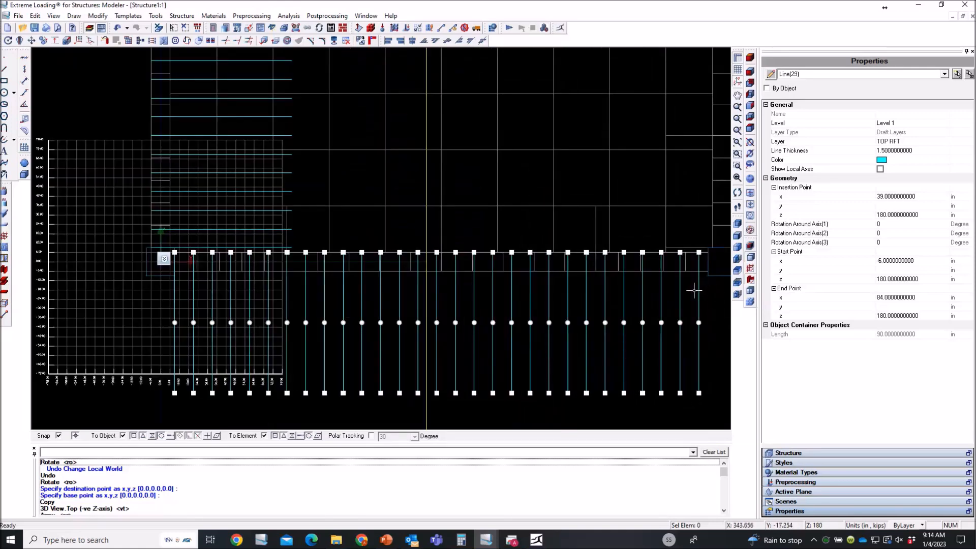
{"action": "scroll", "coordinate": [459, 306], "scroll_direction": "down", "scroll_amount": 2}
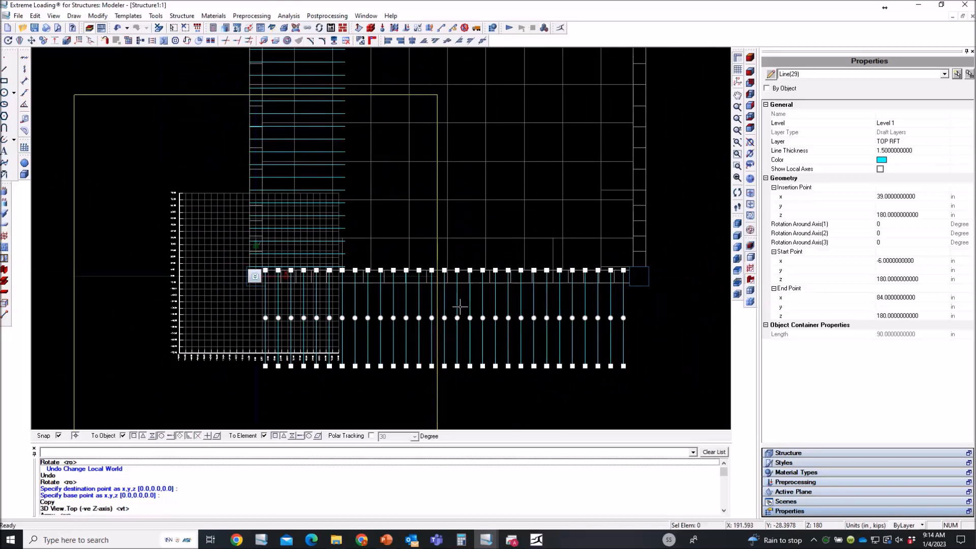
{"action": "scroll", "coordinate": [589, 371], "scroll_direction": "up", "scroll_amount": 3}
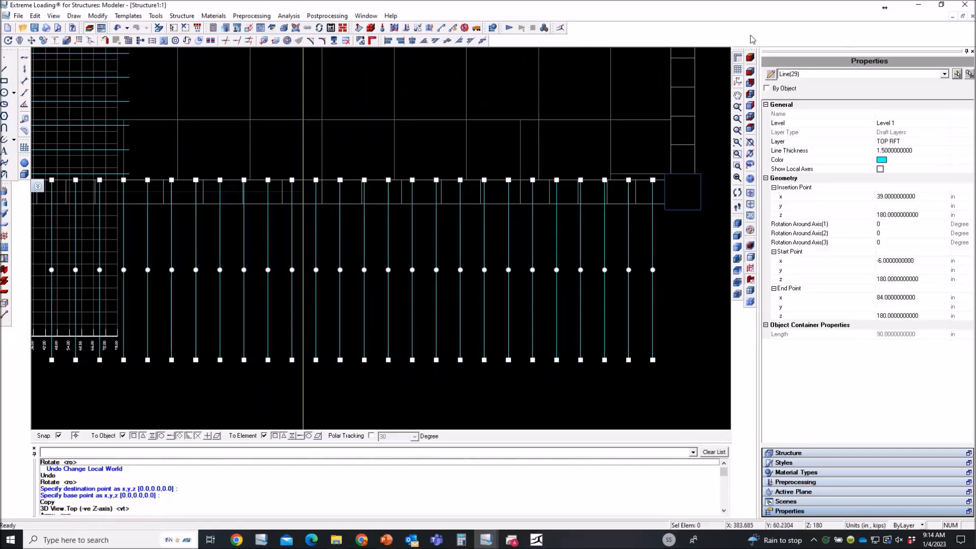
{"action": "left_click", "coordinate": [751, 58]}
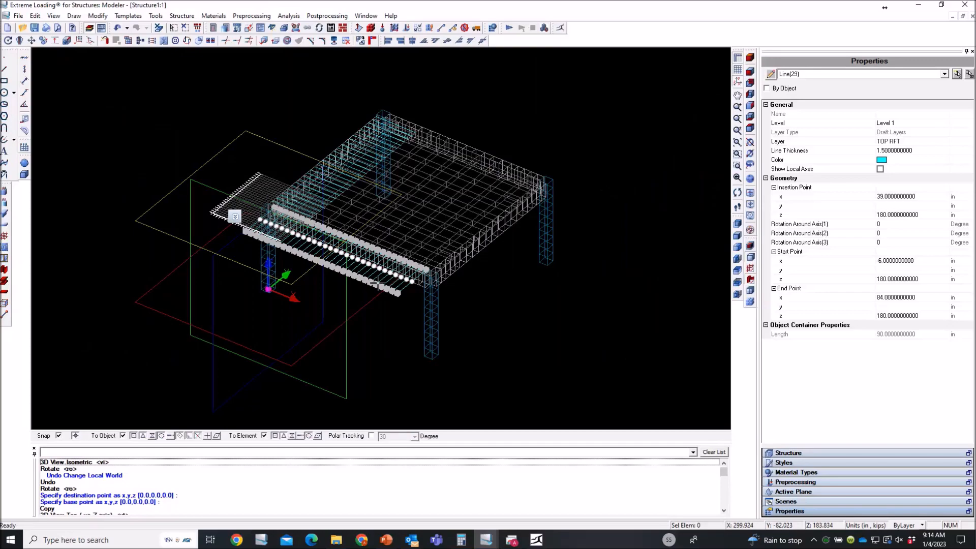
{"action": "scroll", "coordinate": [378, 282], "scroll_direction": "up", "scroll_amount": 2}
{"action": "scroll", "coordinate": [378, 282], "scroll_direction": "up", "scroll_amount": 5}
{"action": "right_click", "coordinate": [421, 296]}
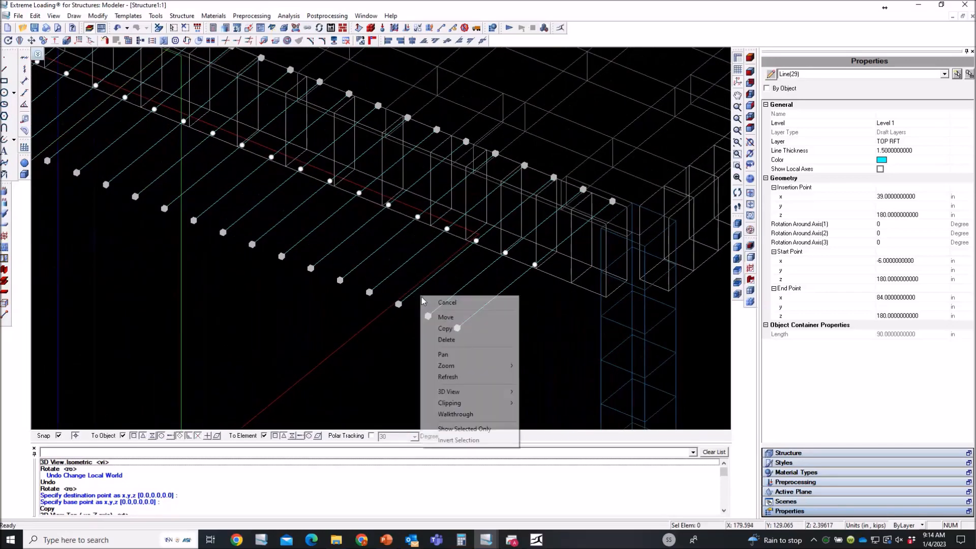
{"action": "left_click", "coordinate": [446, 317]}
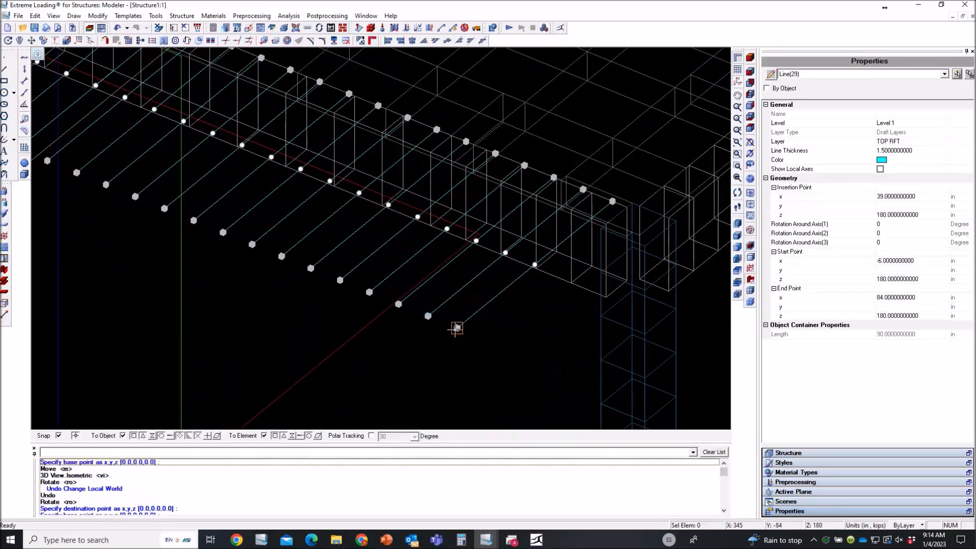
{"action": "left_click", "coordinate": [456, 328]}
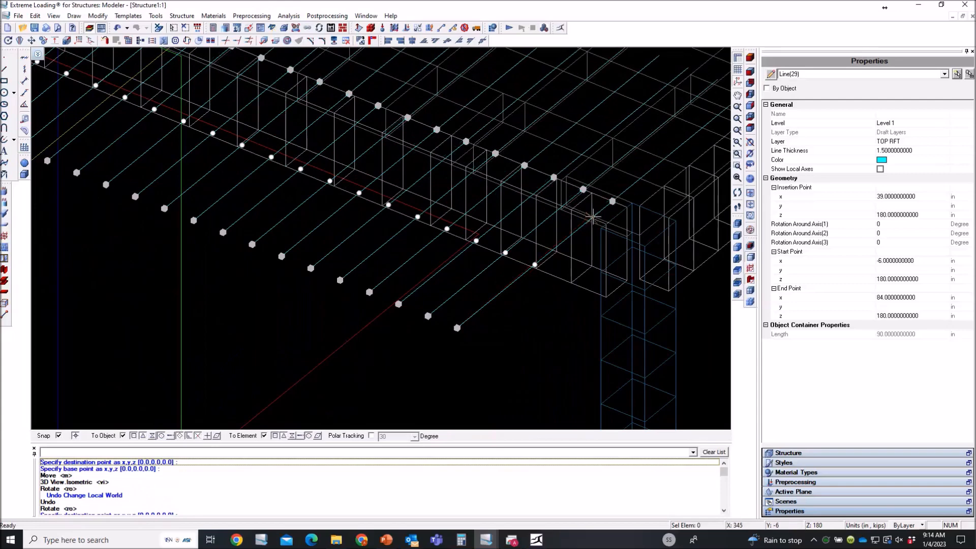
{"action": "left_click", "coordinate": [589, 217]}
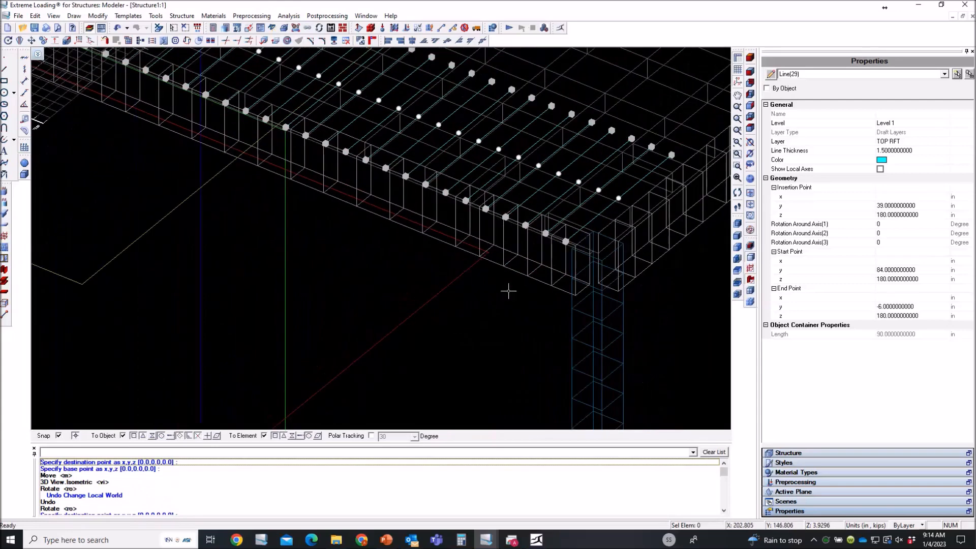
{"action": "scroll", "coordinate": [508, 290], "scroll_direction": "down", "scroll_amount": 2}
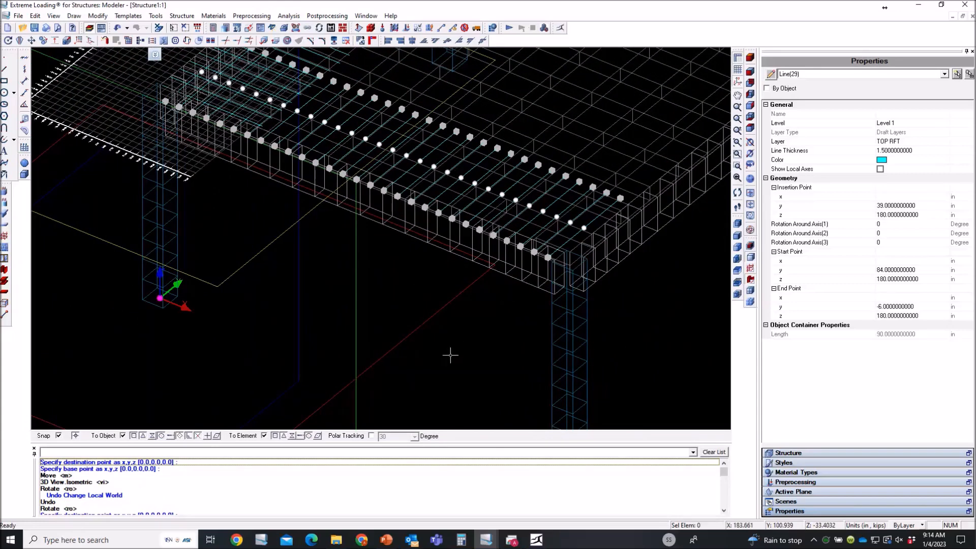
{"action": "key", "text": "Escape"}
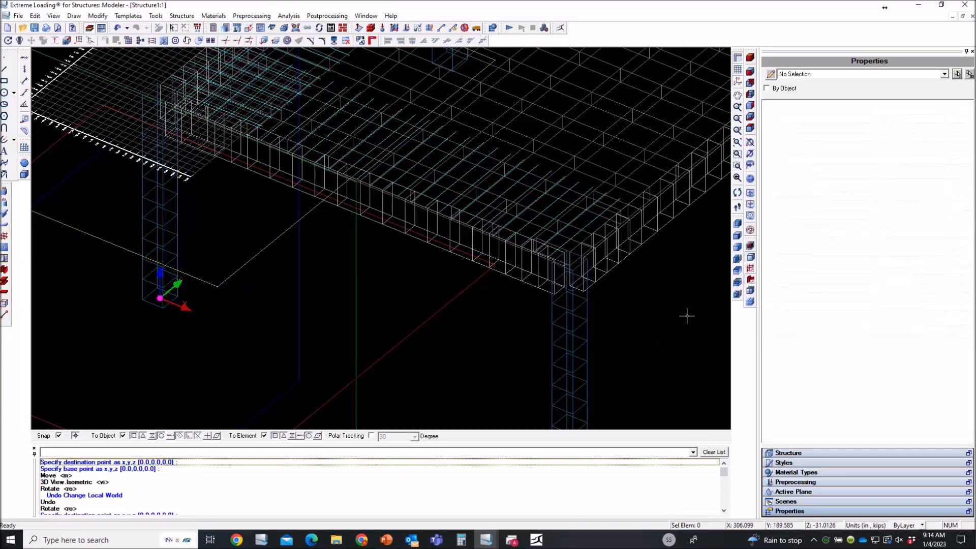
In the top view, select the moved set of lines and filter the selection to the 29 line objects only.
{"action": "left_click", "coordinate": [751, 128]}
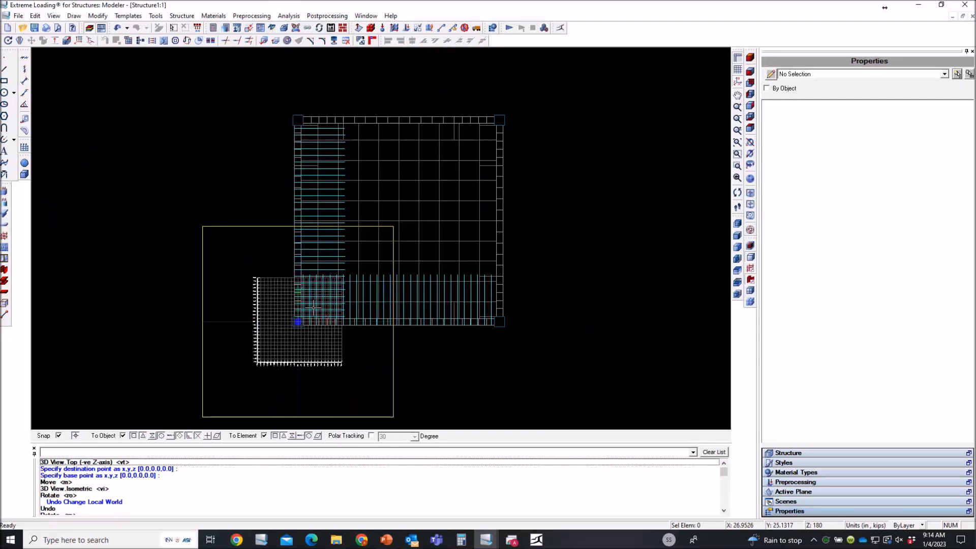
{"action": "scroll", "coordinate": [313, 308], "scroll_direction": "up", "scroll_amount": 2}
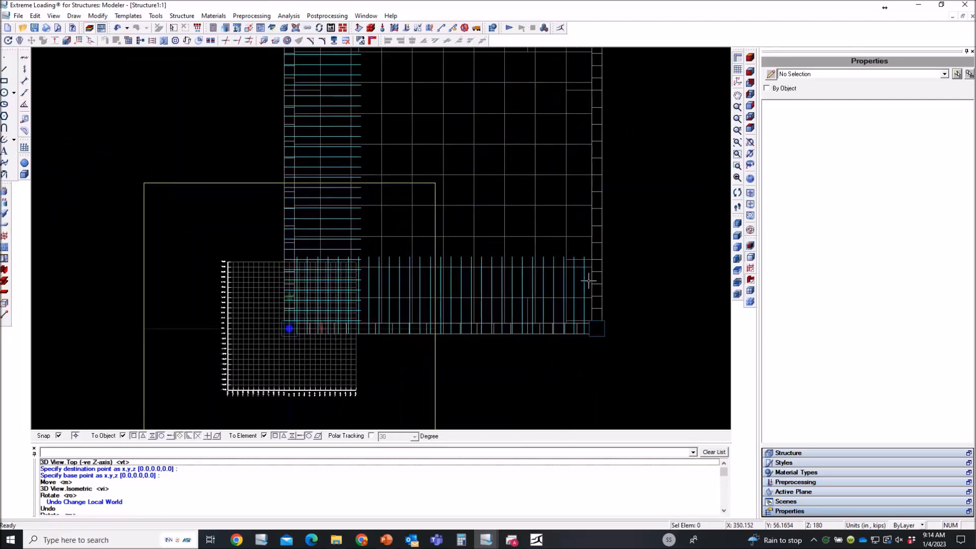
{"action": "left_click_drag", "start_coordinate": [588, 273], "coordinate": [290, 278]}
{"action": "left_click", "coordinate": [795, 74]}
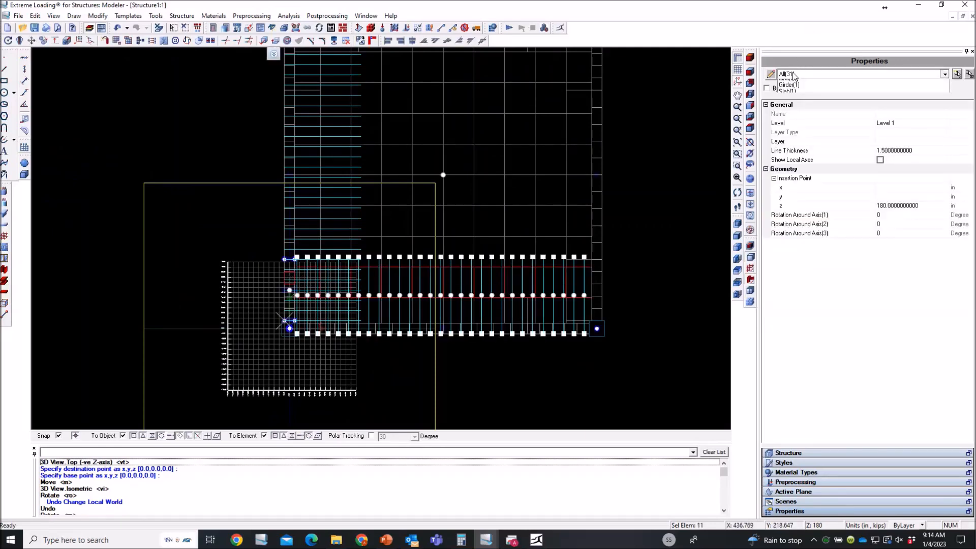
{"action": "left_click", "coordinate": [802, 92]}
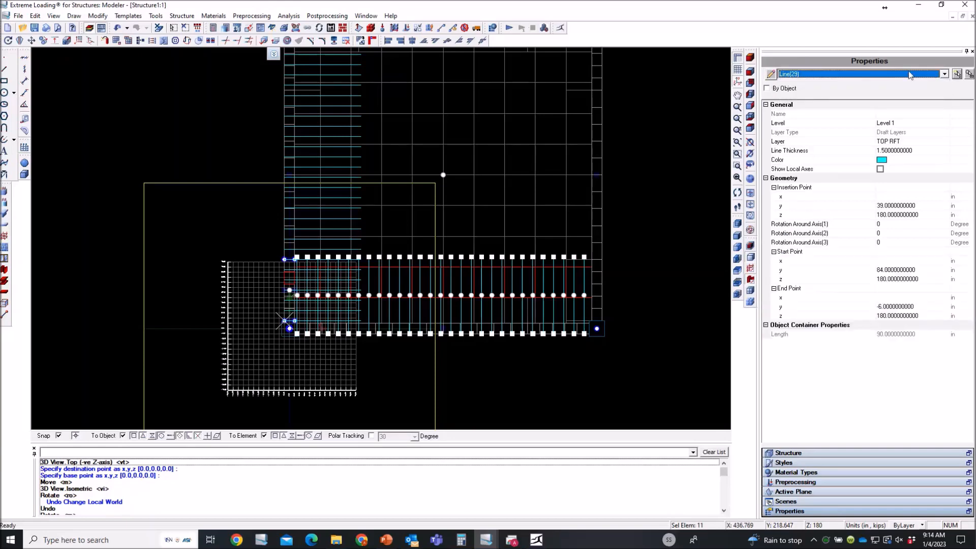
{"action": "left_click", "coordinate": [958, 75]}
{"action": "scroll", "coordinate": [710, 246], "scroll_direction": "down", "scroll_amount": 1}
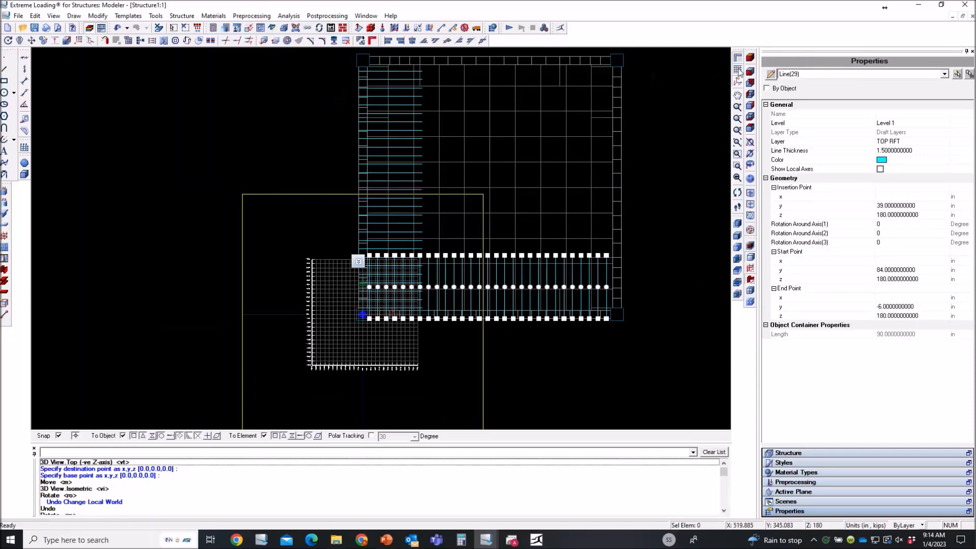
Mirror the 29 lines about the XZ plane, turning off snapping to elements and picking the plane shift at the side girder's midpoint.
{"action": "left_click", "coordinate": [750, 57]}
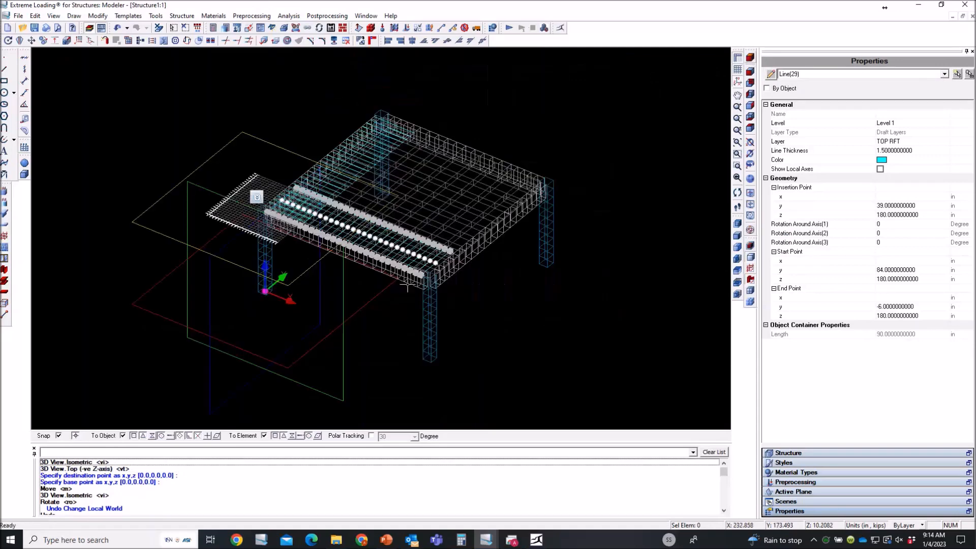
{"action": "left_click", "coordinate": [19, 40]}
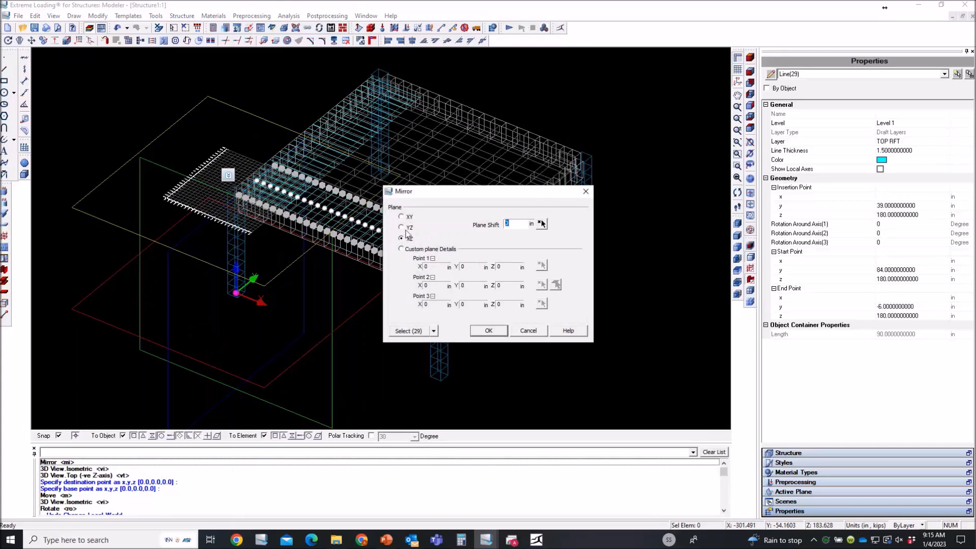
{"action": "left_click", "coordinate": [407, 227]}
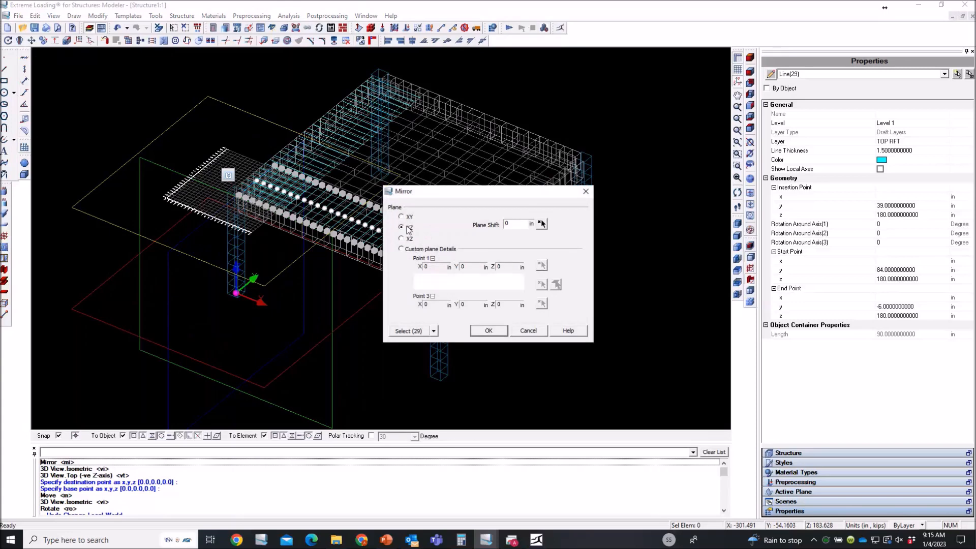
{"action": "left_click", "coordinate": [409, 239]}
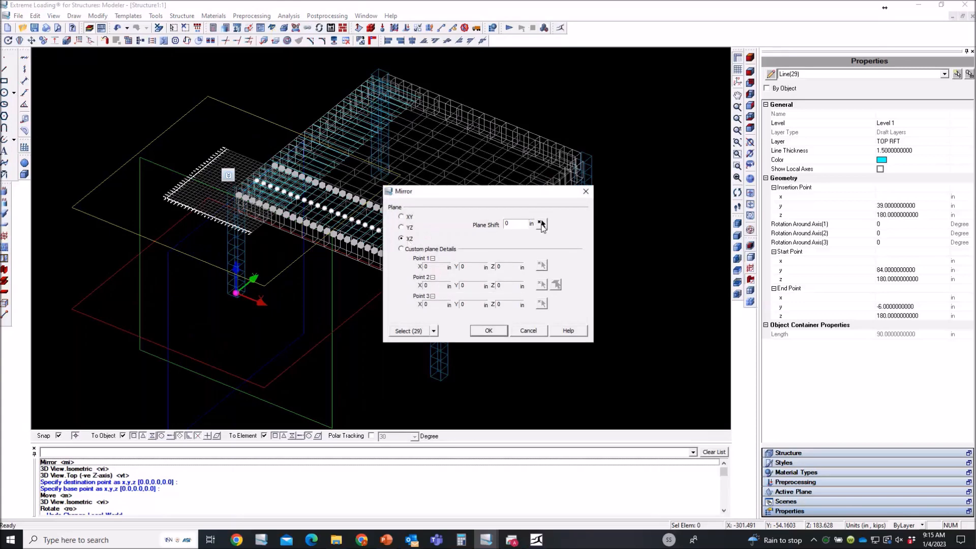
{"action": "left_click", "coordinate": [542, 223]}
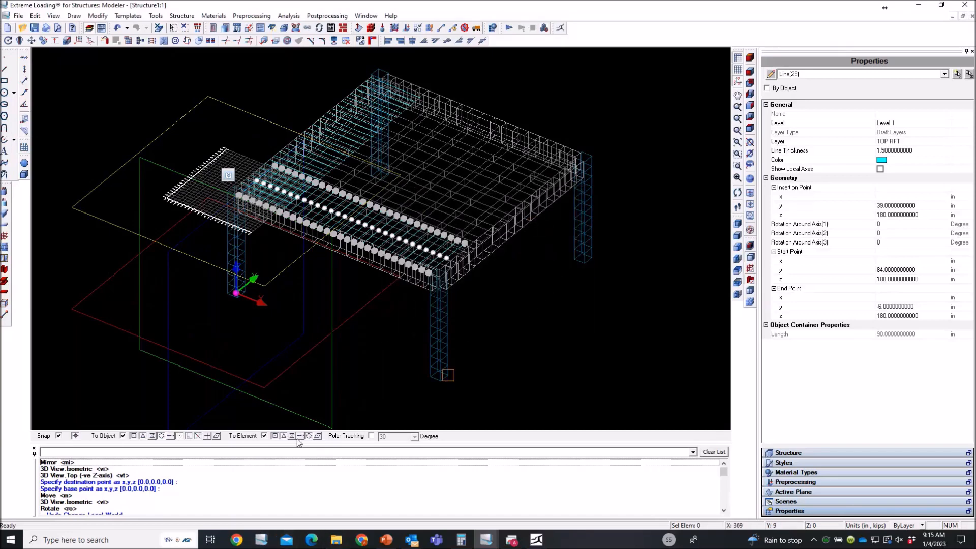
{"action": "left_click", "coordinate": [264, 435]}
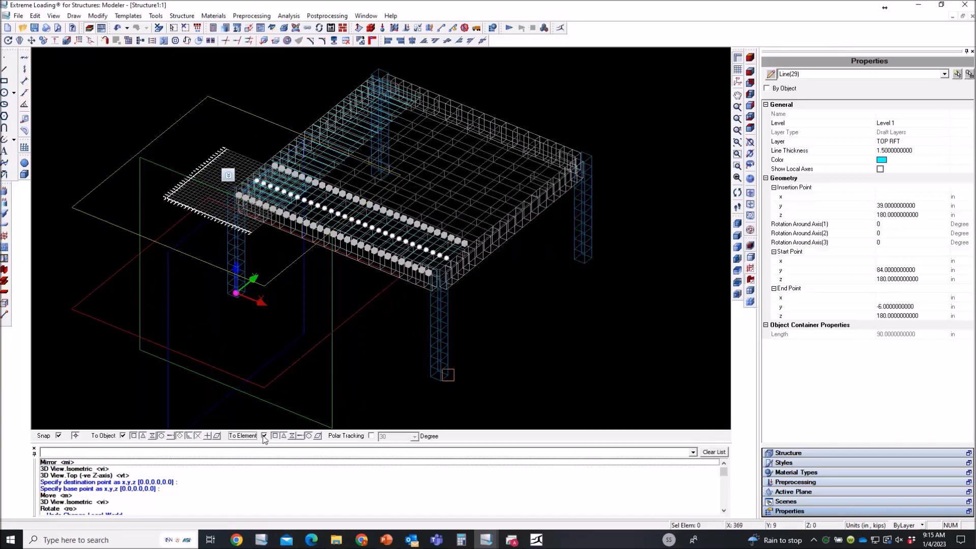
{"action": "left_click", "coordinate": [517, 243]}
{"action": "left_click", "coordinate": [505, 331]}
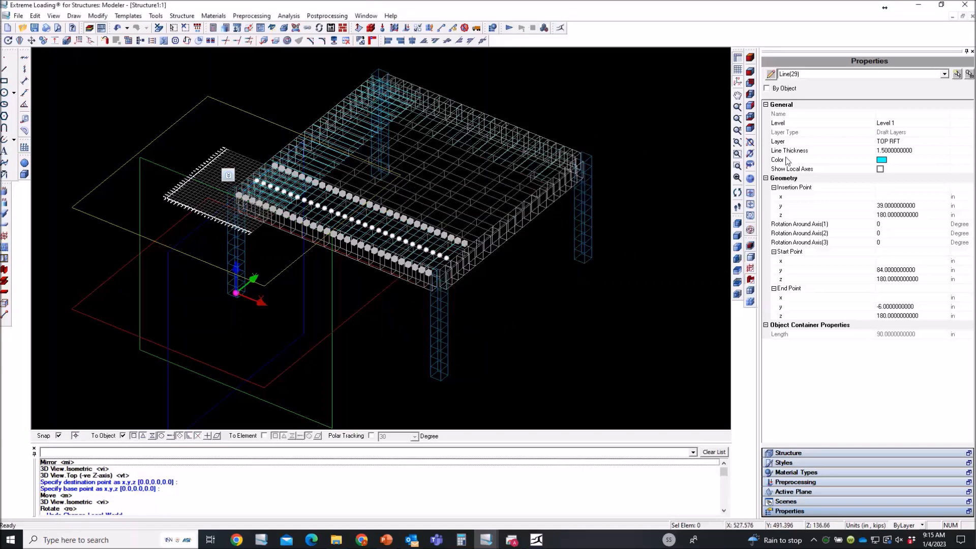
In the top view, select the original horizontal bar lines along the slab's left edge and filter the selection to line objects only.
{"action": "left_click", "coordinate": [750, 128]}
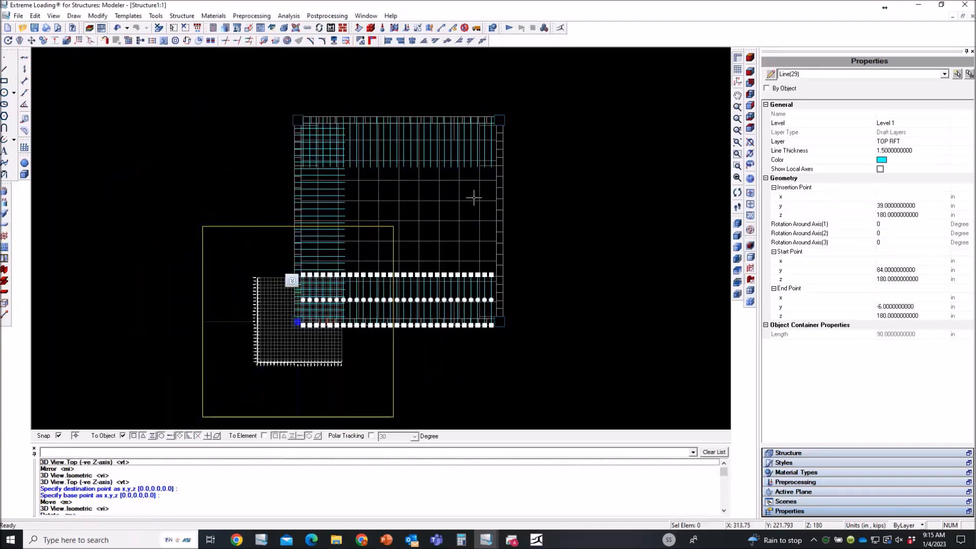
{"action": "scroll", "coordinate": [473, 197], "scroll_direction": "up", "scroll_amount": 1}
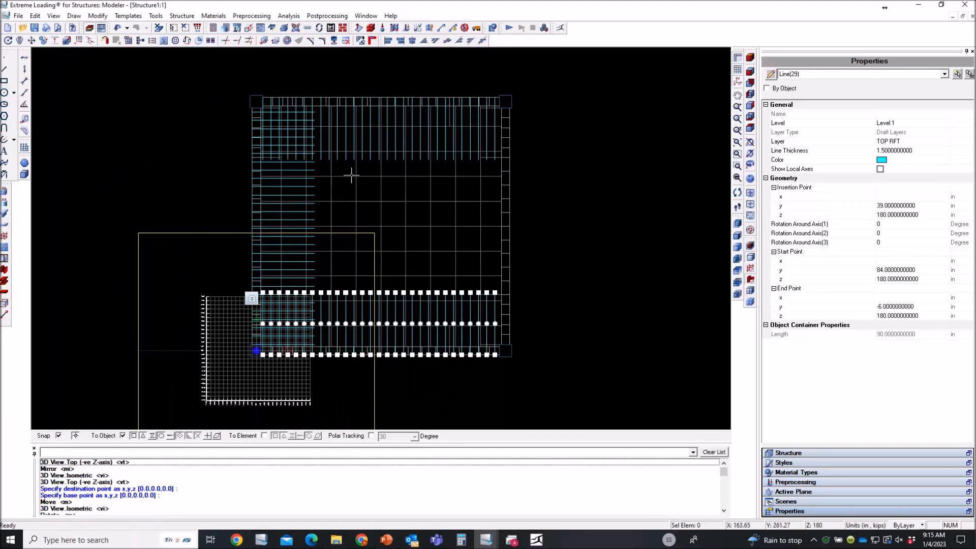
{"action": "left_click", "coordinate": [308, 109]}
{"action": "left_click", "coordinate": [307, 347]}
{"action": "scroll", "coordinate": [307, 348], "scroll_direction": "up", "scroll_amount": 2}
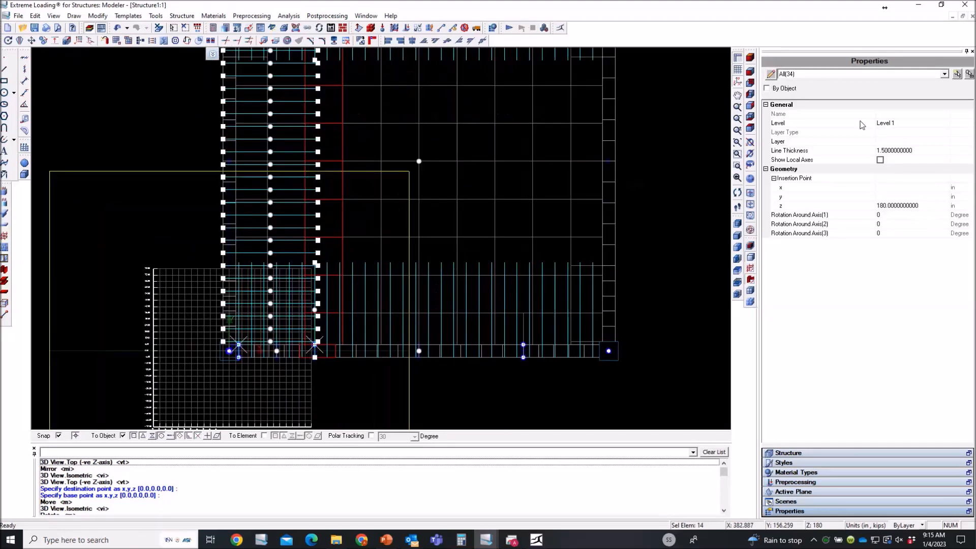
{"action": "left_click", "coordinate": [809, 75]}
{"action": "left_click", "coordinate": [809, 95]}
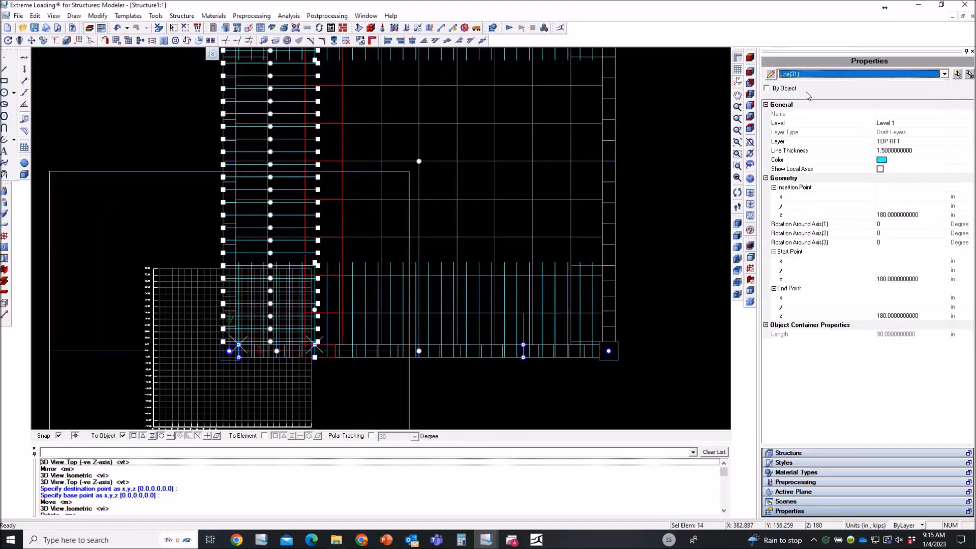
{"action": "left_click", "coordinate": [957, 75]}
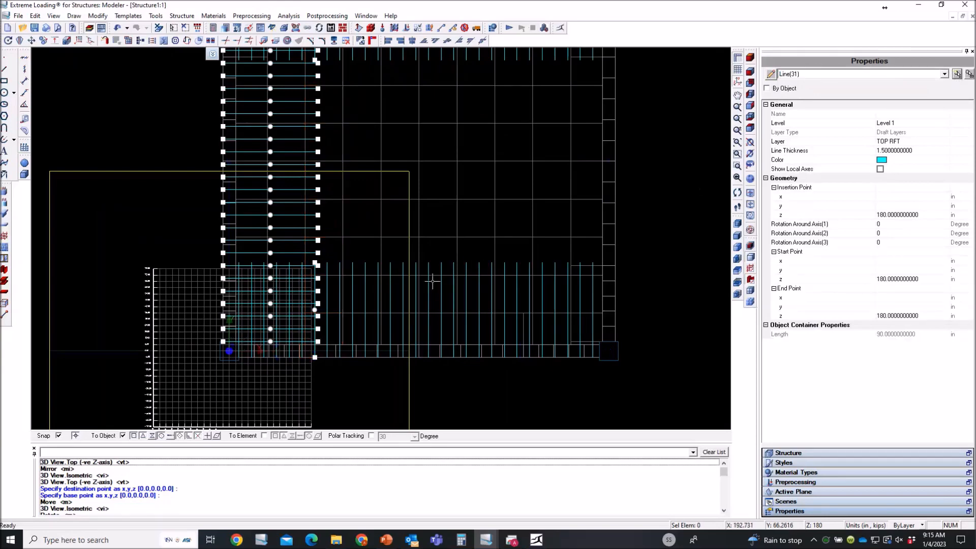
Deselect the stray vertical line of the slab's lower strip and filter the selection back to line objects only.
{"action": "scroll", "coordinate": [431, 281], "scroll_direction": "up", "scroll_amount": 2}
{"action": "scroll", "coordinate": [209, 373], "scroll_direction": "up", "scroll_amount": 1}
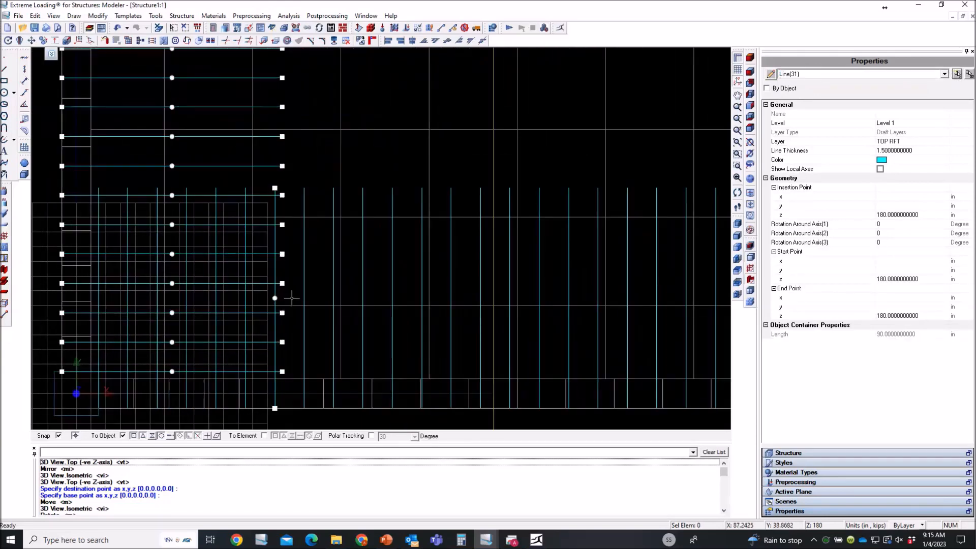
{"action": "scroll", "coordinate": [286, 299], "scroll_direction": "up", "scroll_amount": 1}
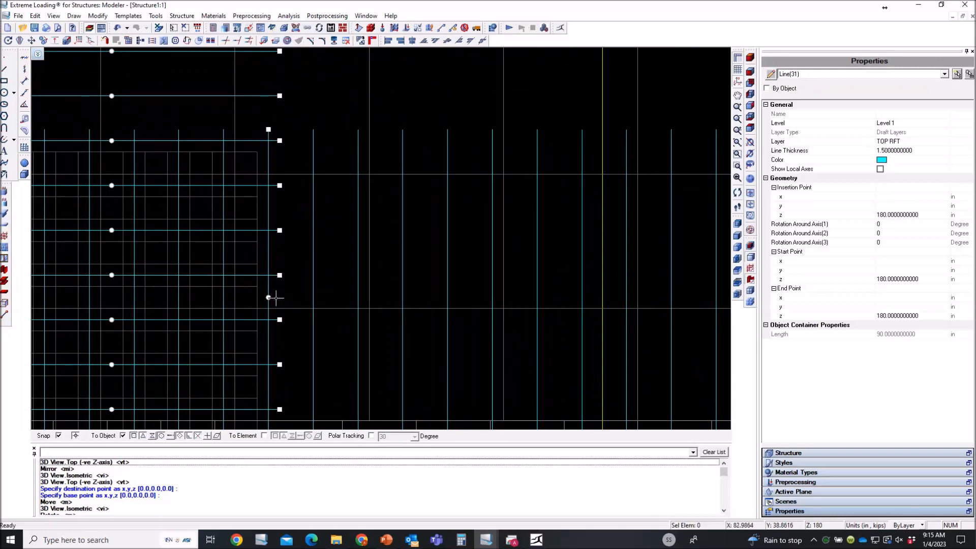
{"action": "left_click", "coordinate": [256, 258]}
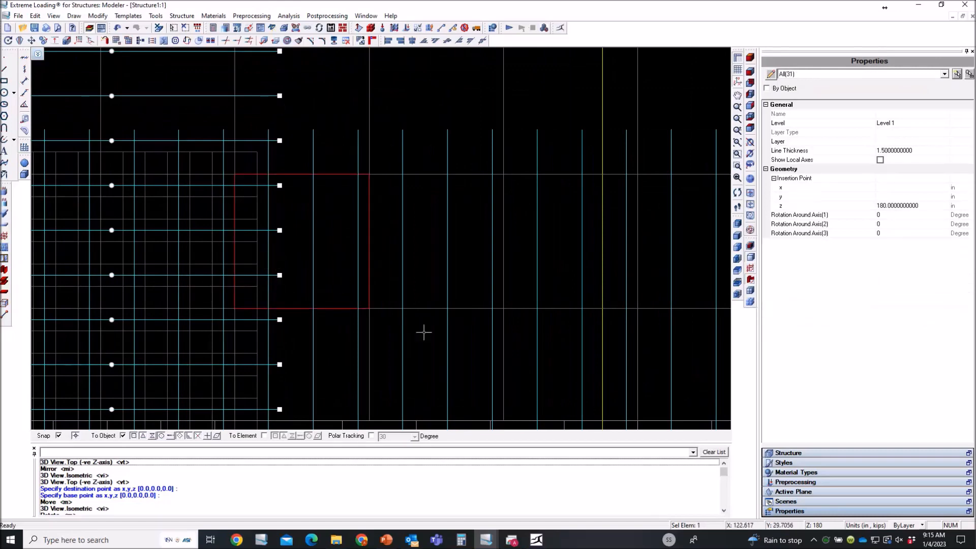
{"action": "scroll", "coordinate": [424, 332], "scroll_direction": "down", "scroll_amount": 3}
{"action": "scroll", "coordinate": [424, 332], "scroll_direction": "down", "scroll_amount": 3}
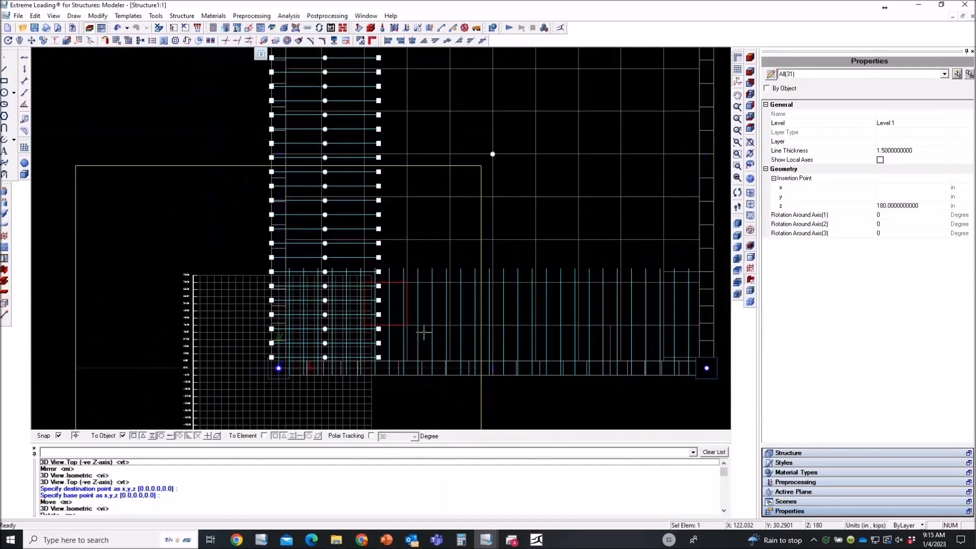
{"action": "left_click", "coordinate": [802, 75]}
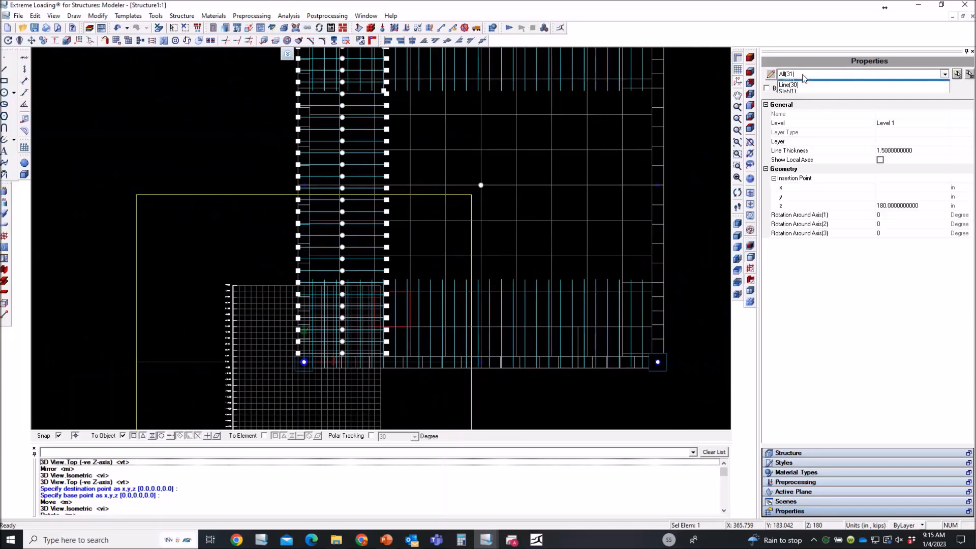
{"action": "left_click", "coordinate": [922, 87]}
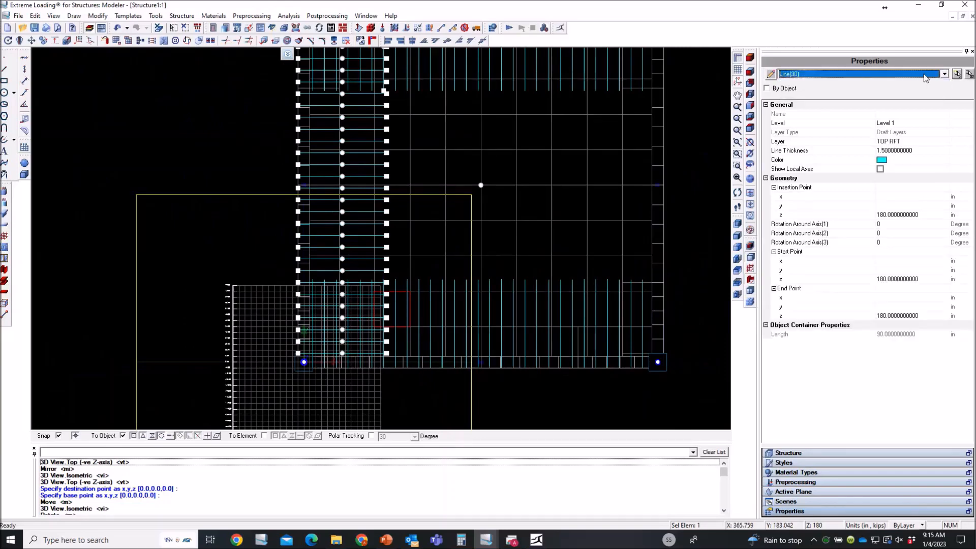
{"action": "left_click", "coordinate": [956, 74]}
Deselect the stray vertical line of the slab's upper strip and filter the selection to the 29 horizontal lines.
{"action": "scroll", "coordinate": [542, 326], "scroll_direction": "down", "scroll_amount": 1}
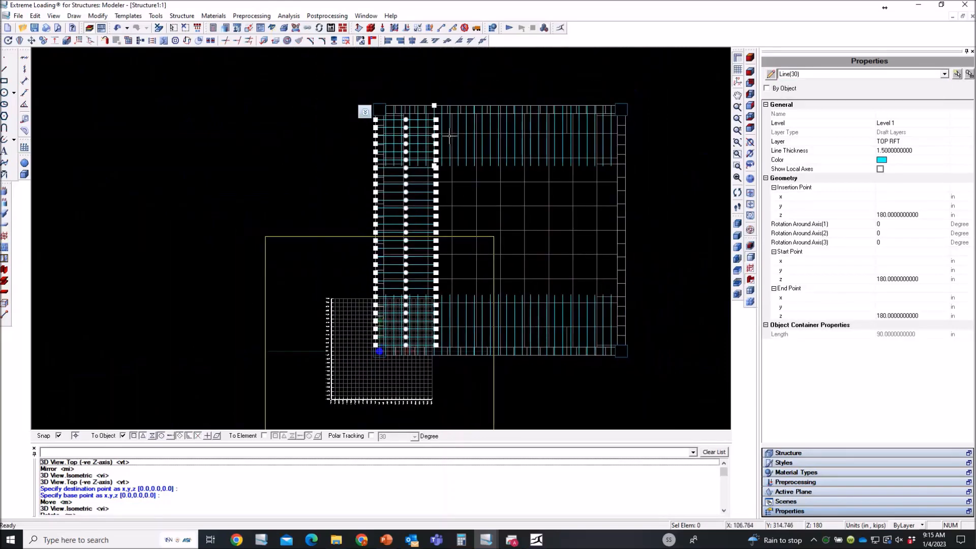
{"action": "scroll", "coordinate": [449, 136], "scroll_direction": "up", "scroll_amount": 3}
{"action": "scroll", "coordinate": [410, 114], "scroll_direction": "up", "scroll_amount": 1}
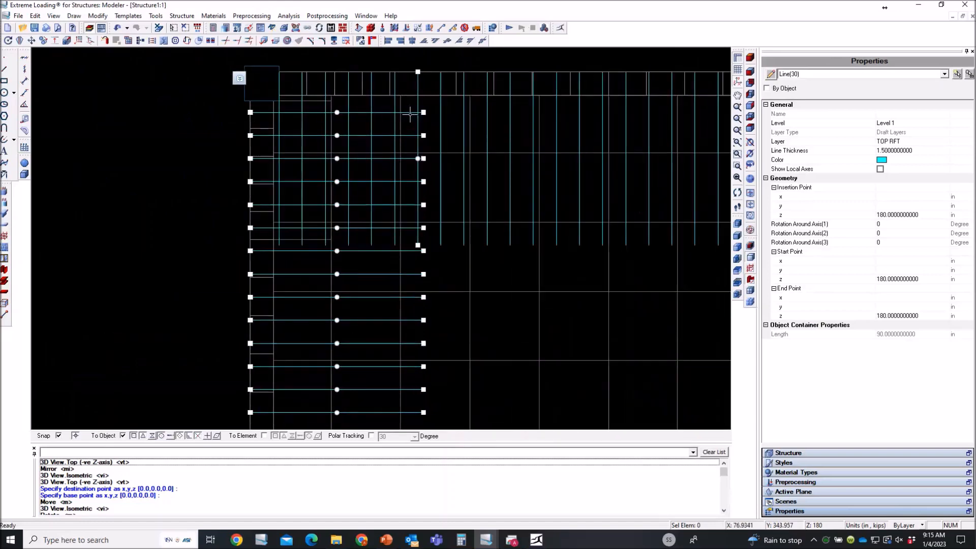
{"action": "scroll", "coordinate": [410, 114], "scroll_direction": "up", "scroll_amount": 1}
{"action": "left_click", "coordinate": [426, 98]}
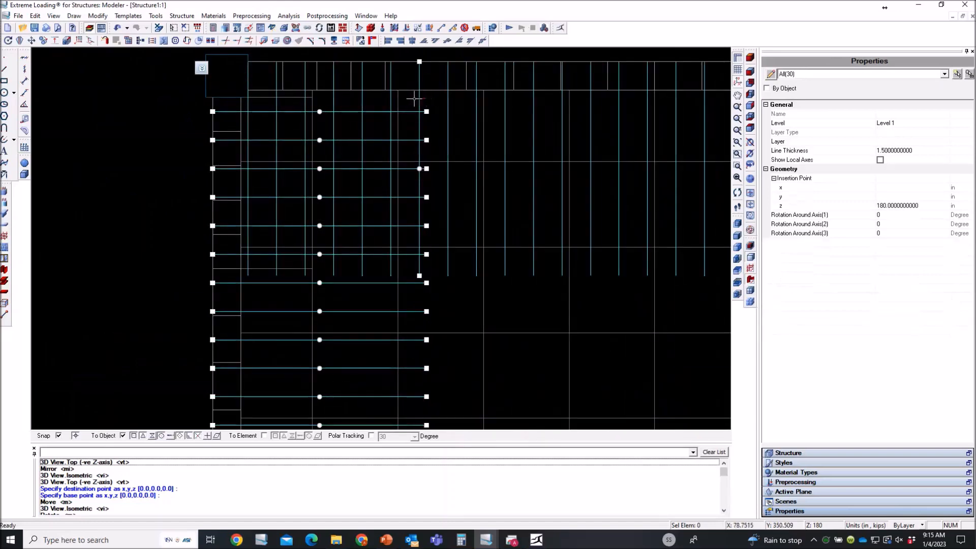
{"action": "left_click", "coordinate": [810, 75]}
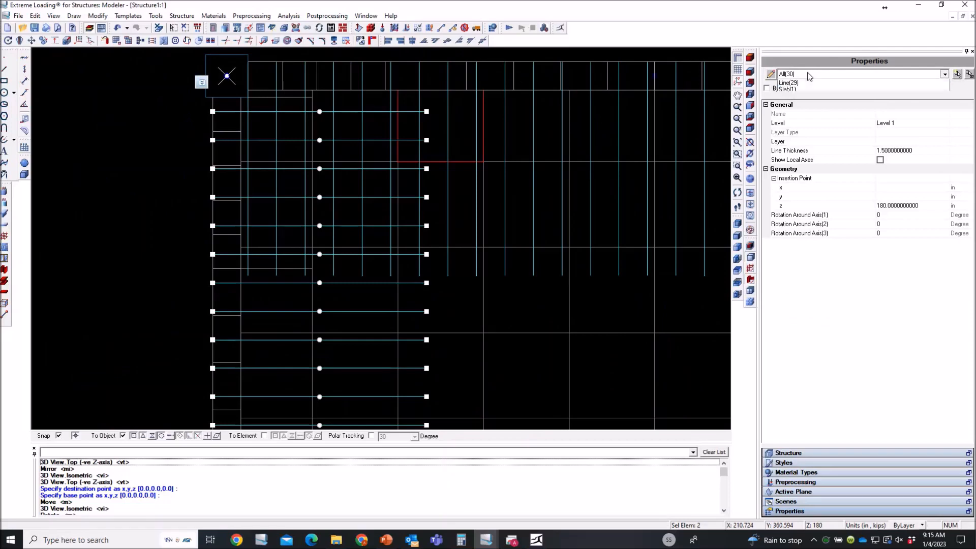
{"action": "left_click", "coordinate": [813, 91]}
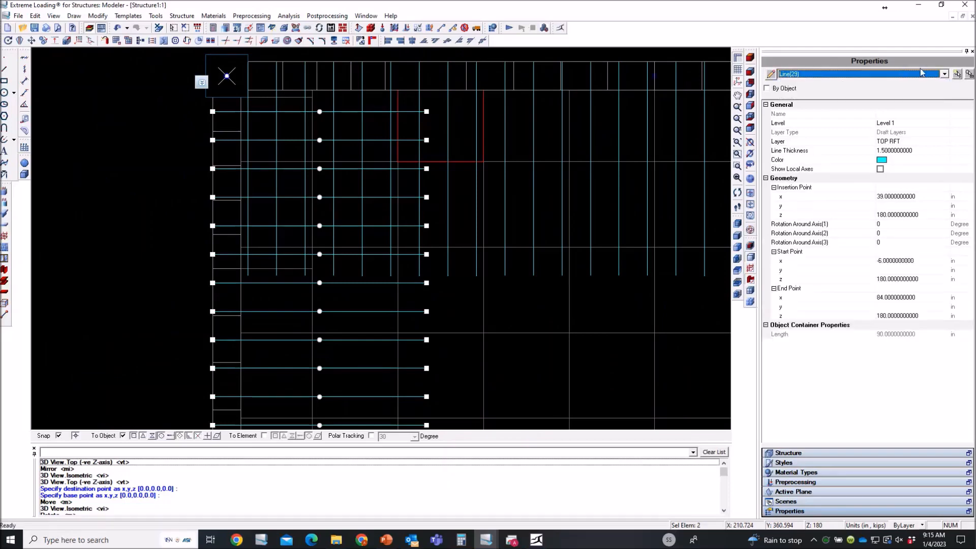
{"action": "left_click", "coordinate": [957, 75]}
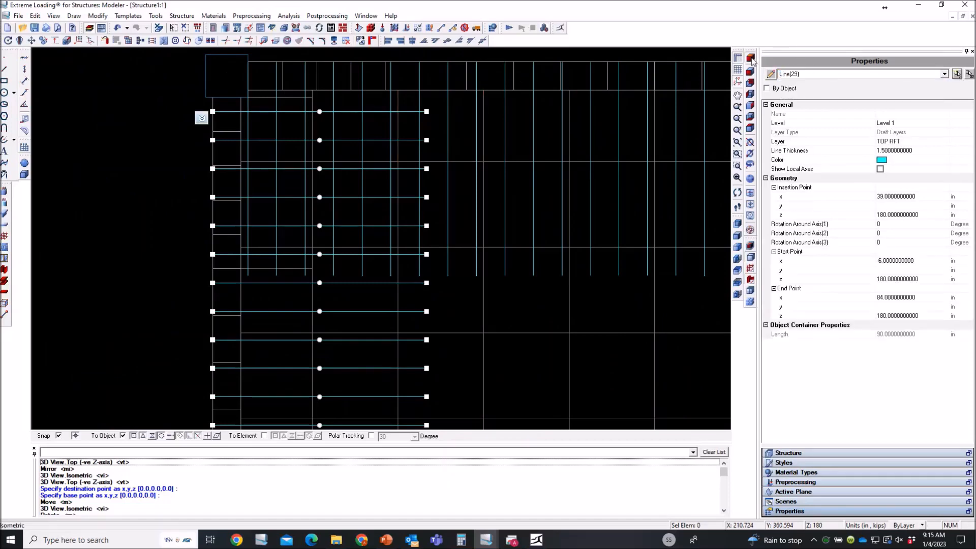
{"action": "left_click", "coordinate": [752, 60]}
{"action": "scroll", "coordinate": [420, 202], "scroll_direction": "down", "scroll_amount": 2}
{"action": "left_click", "coordinate": [421, 202]}
{"action": "scroll", "coordinate": [420, 202], "scroll_direction": "up", "scroll_amount": 2}
{"action": "scroll", "coordinate": [420, 202], "scroll_direction": "up", "scroll_amount": 1}
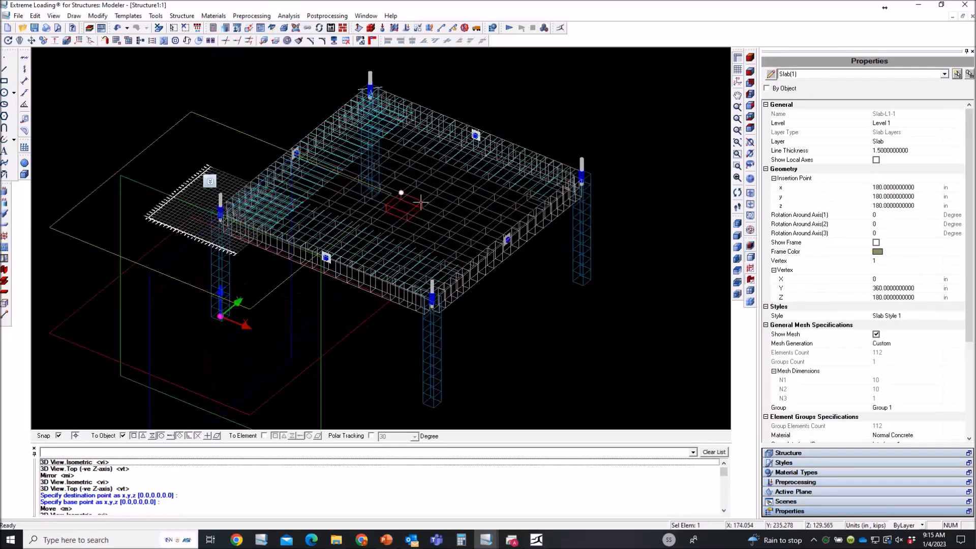
Reselect the horizontal bar lines along the slab's left edge in the top view and filter the selection to the 29 line objects.
{"action": "left_click", "coordinate": [751, 128]}
{"action": "scroll", "coordinate": [379, 178], "scroll_direction": "up", "scroll_amount": 1}
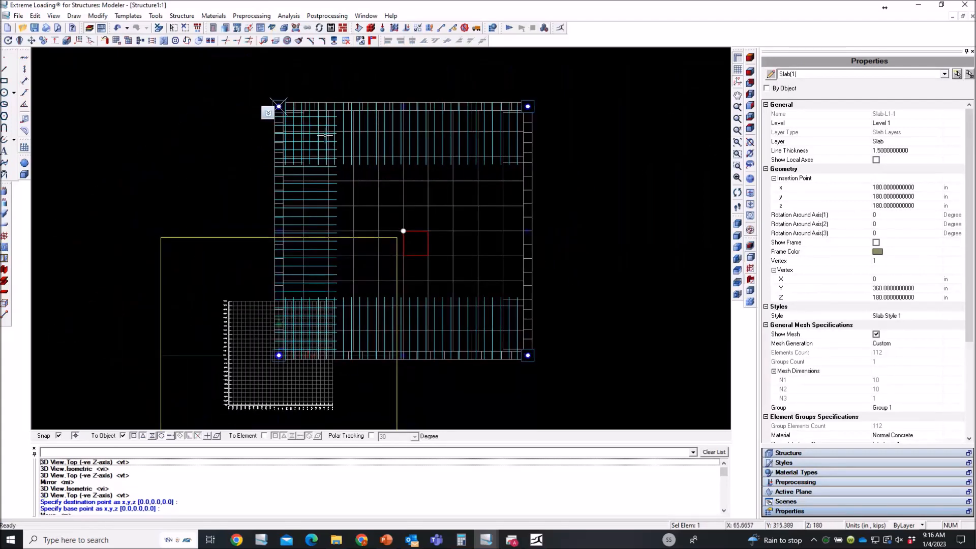
{"action": "left_click_drag", "start_coordinate": [331, 116], "coordinate": [331, 351]}
{"action": "left_click", "coordinate": [790, 75]}
{"action": "left_click", "coordinate": [829, 90]}
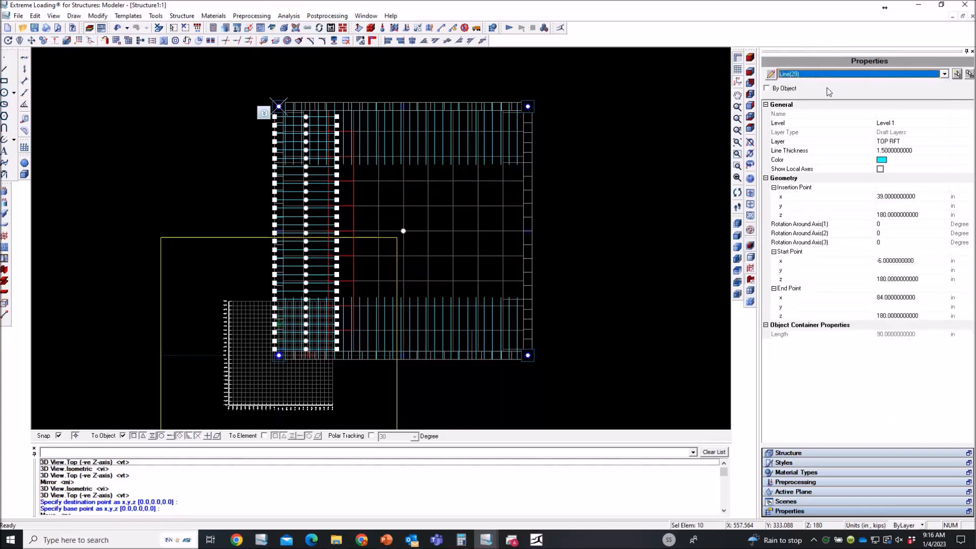
{"action": "left_click", "coordinate": [957, 76]}
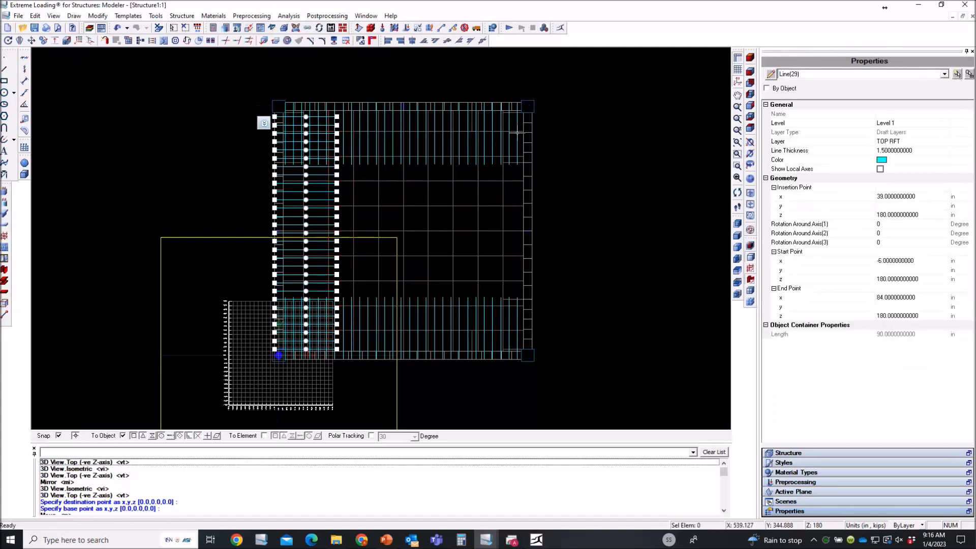
Mirror the 29 horizontal lines about the YZ plane with a 180 in plane shift picked at the slab's center, and clear the selection.
{"action": "left_click", "coordinate": [21, 42]}
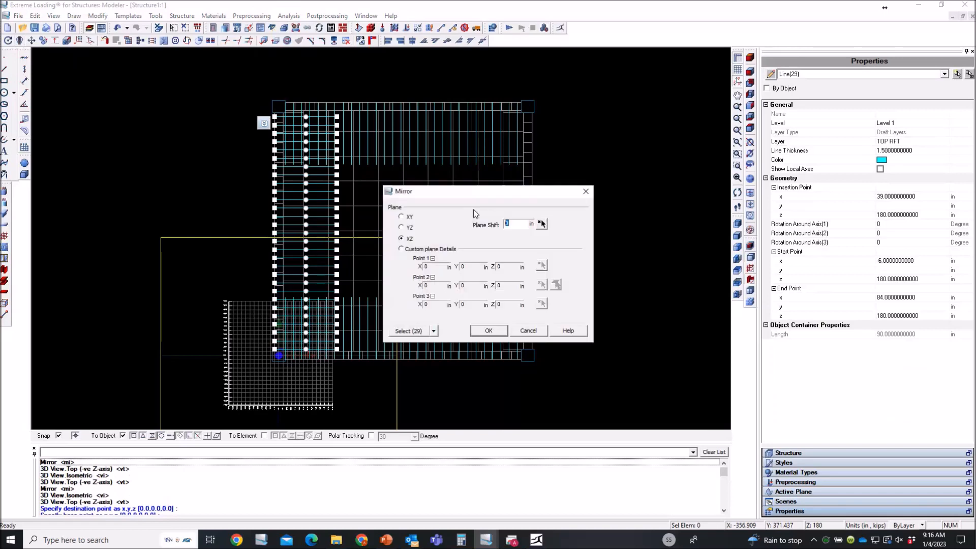
{"action": "left_click", "coordinate": [413, 229]}
{"action": "left_click", "coordinate": [543, 225]}
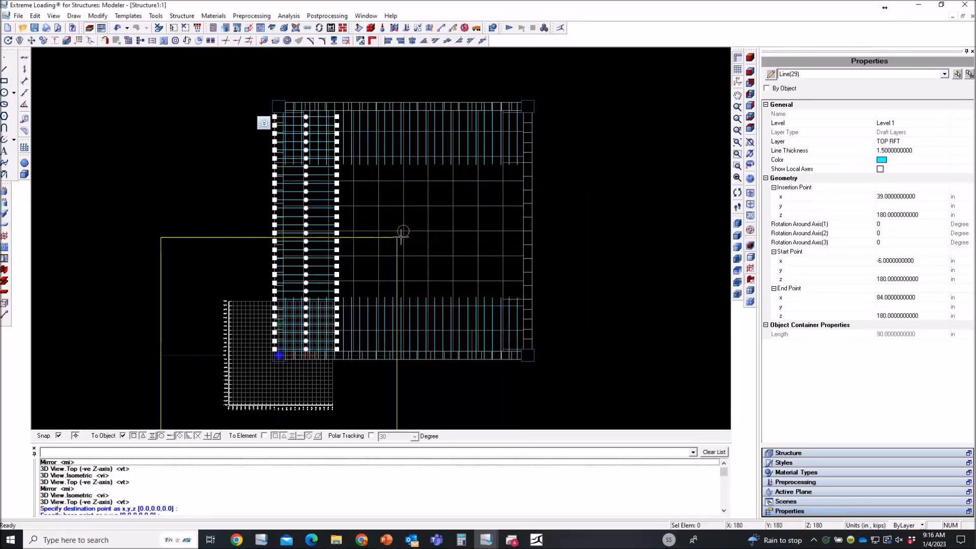
{"action": "left_click", "coordinate": [401, 232]}
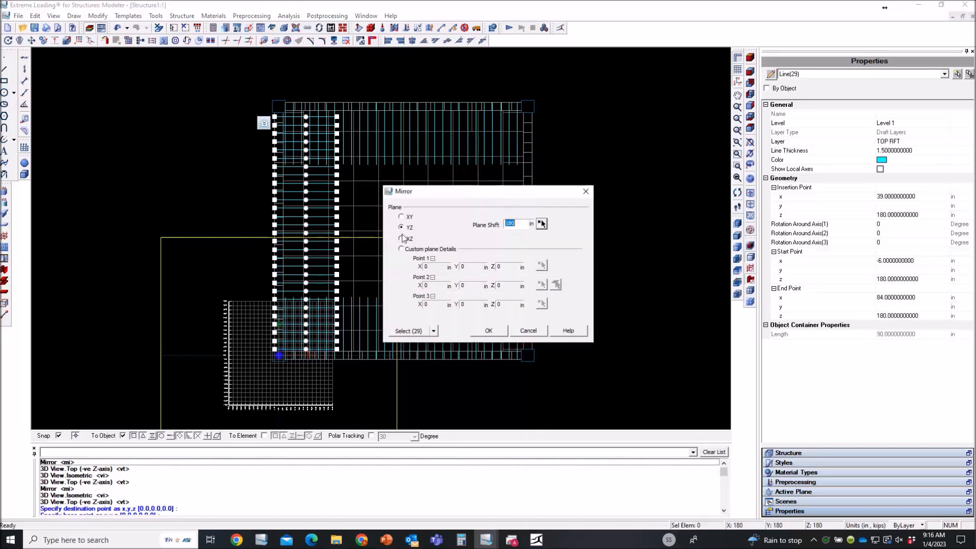
{"action": "left_click", "coordinate": [488, 331]}
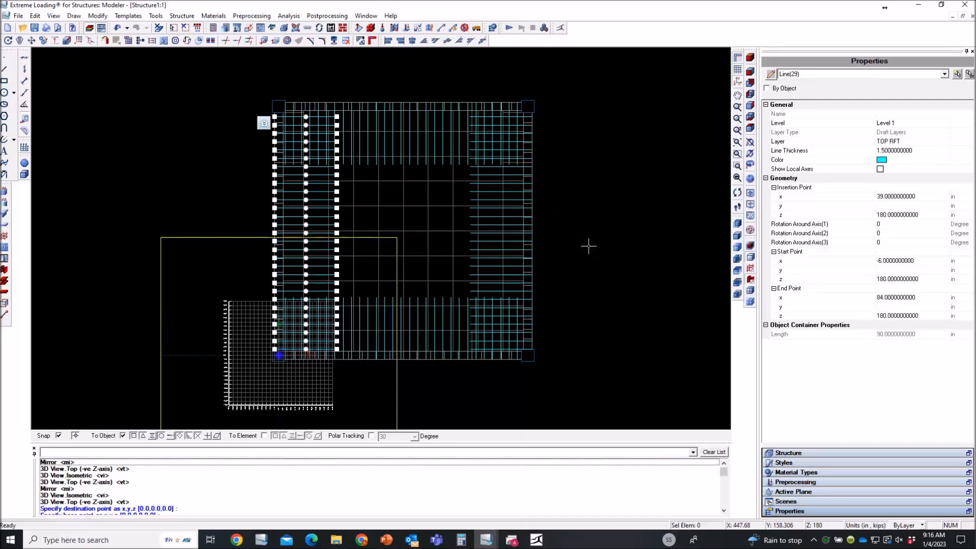
{"action": "key", "text": "Escape"}
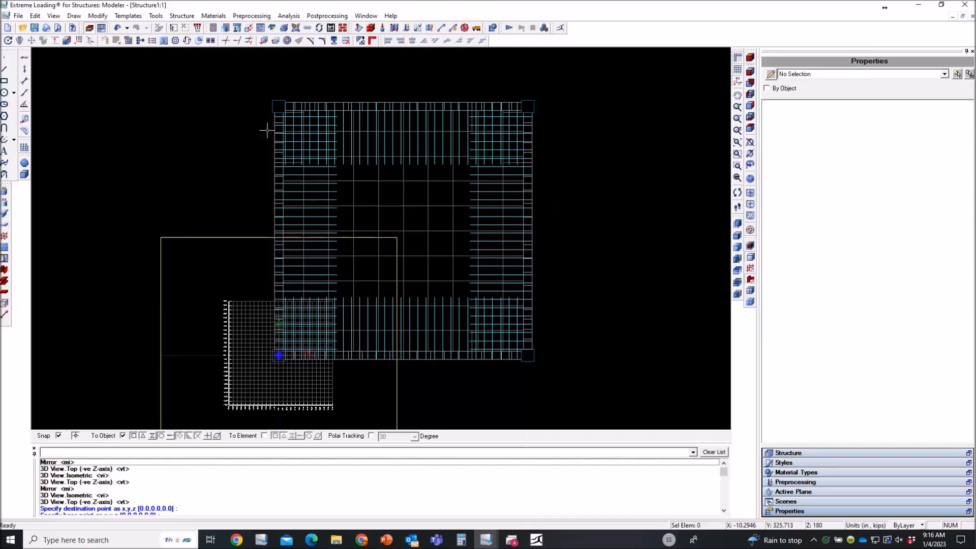
Select the whole structure in the top view and filter the selection to the 116 line objects.
{"action": "left_click_drag", "start_coordinate": [251, 92], "coordinate": [593, 402]}
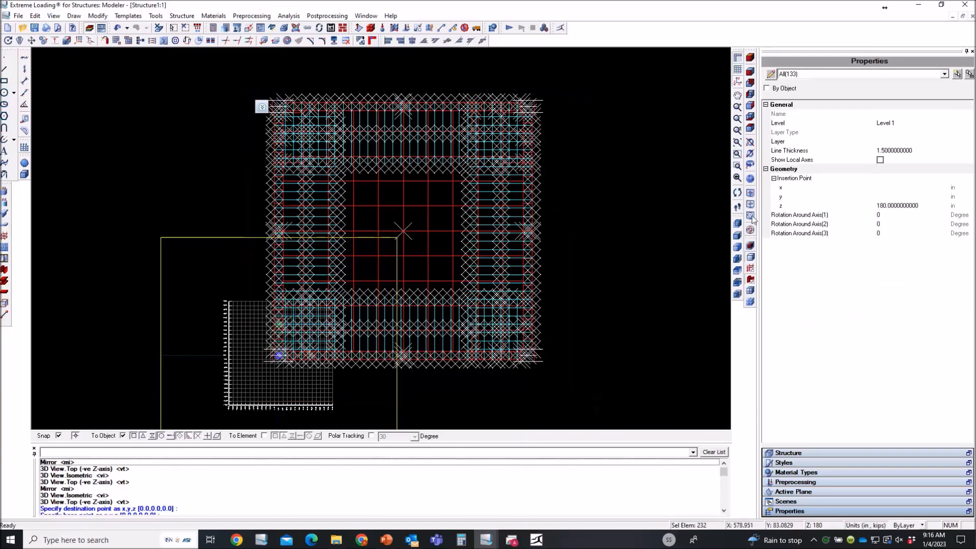
{"action": "left_click", "coordinate": [807, 76]}
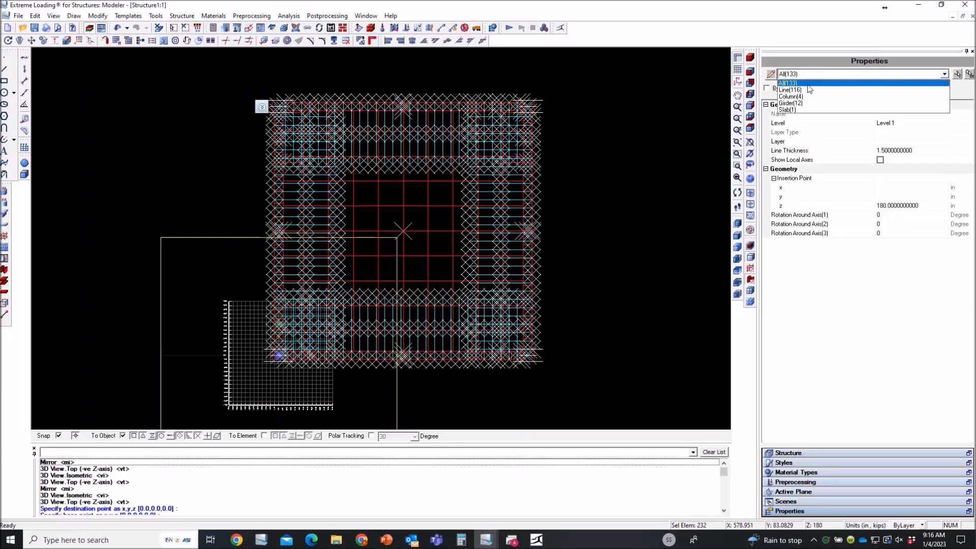
{"action": "left_click", "coordinate": [791, 89]}
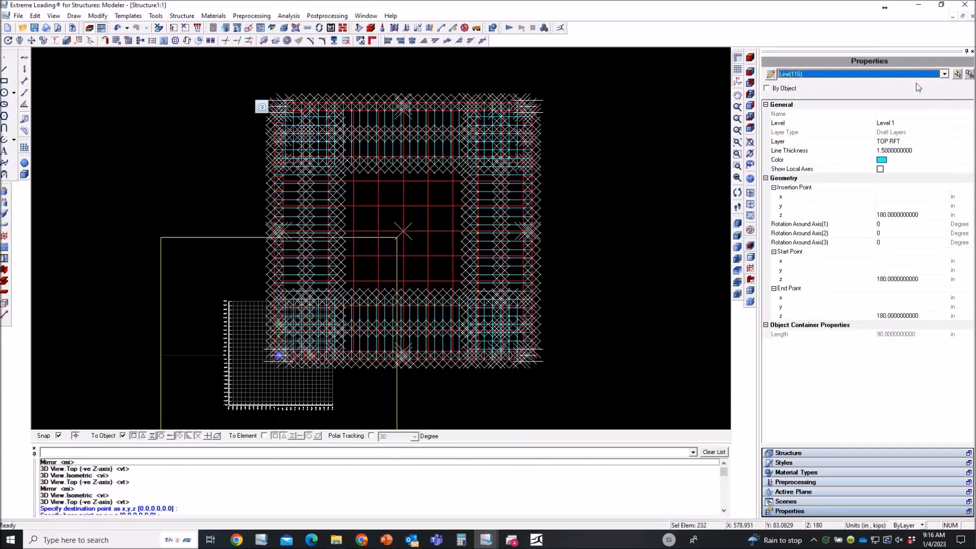
{"action": "left_click", "coordinate": [957, 74]}
{"action": "left_click", "coordinate": [751, 58]}
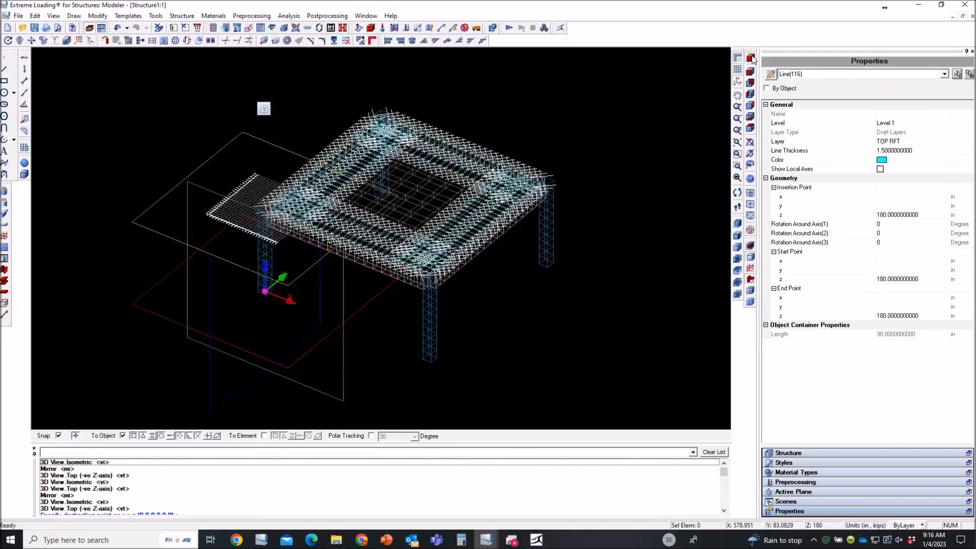
Shift the 116 selected bar lines by dz -1 in, checking their position at the slab's top face in the front view.
{"action": "left_click", "coordinate": [751, 83]}
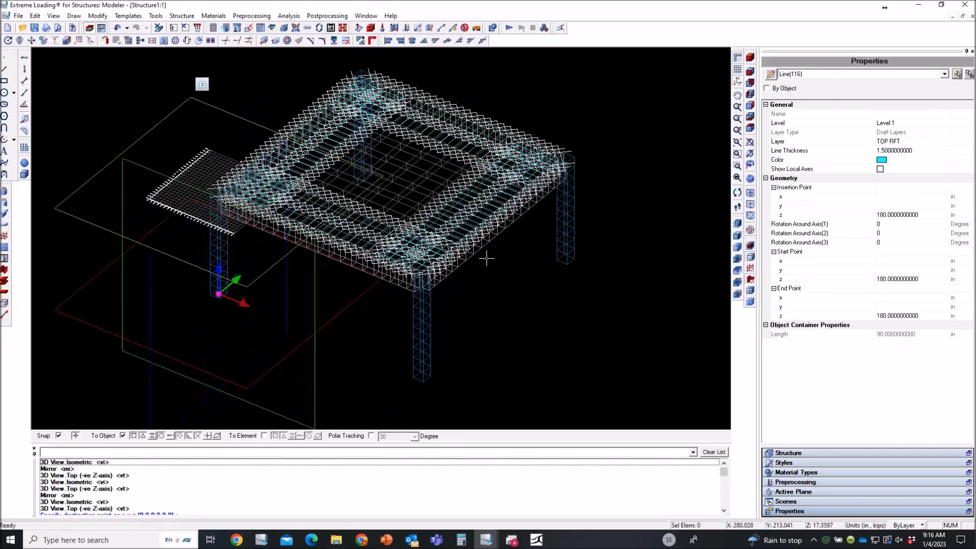
{"action": "left_click", "coordinate": [751, 72]}
{"action": "scroll", "coordinate": [473, 182], "scroll_direction": "up", "scroll_amount": 5}
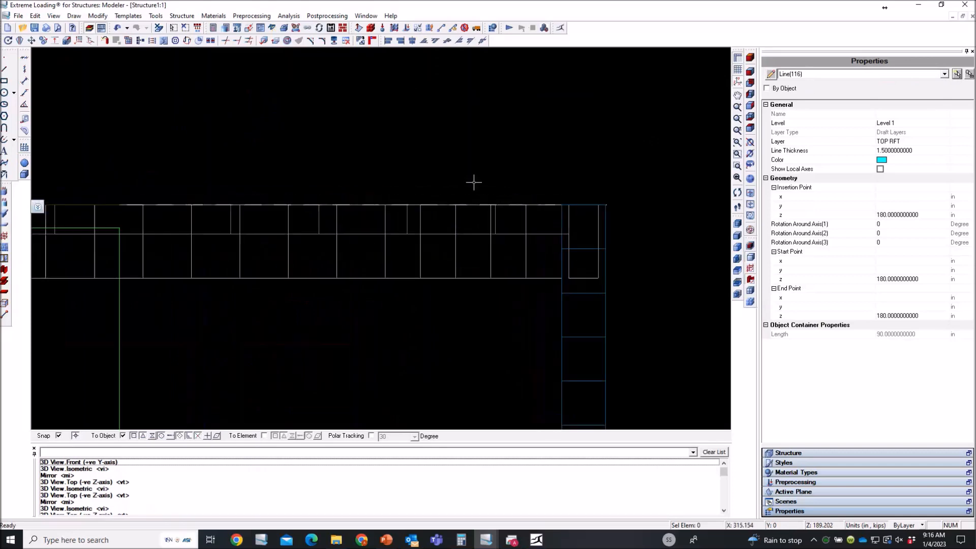
{"action": "scroll", "coordinate": [474, 182], "scroll_direction": "up", "scroll_amount": 1}
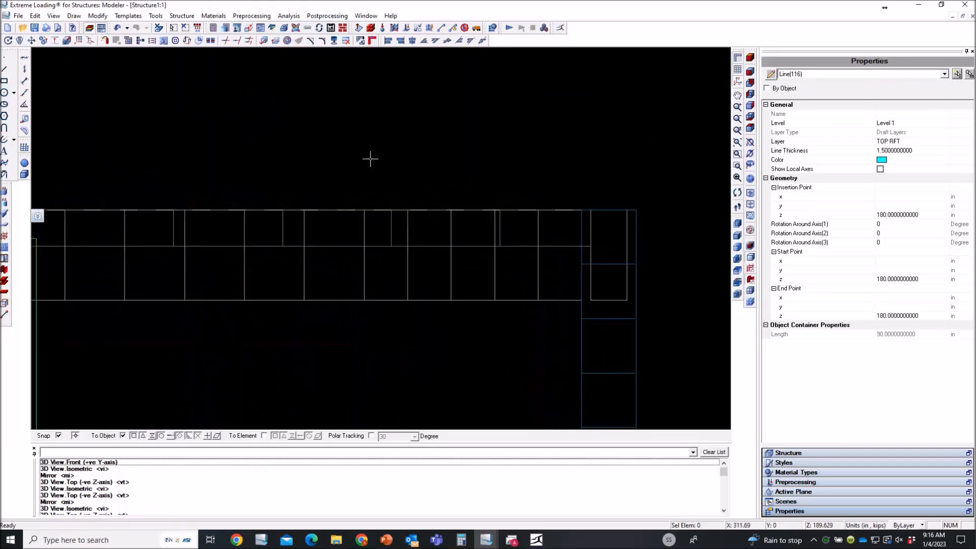
{"action": "left_click", "coordinate": [91, 42]}
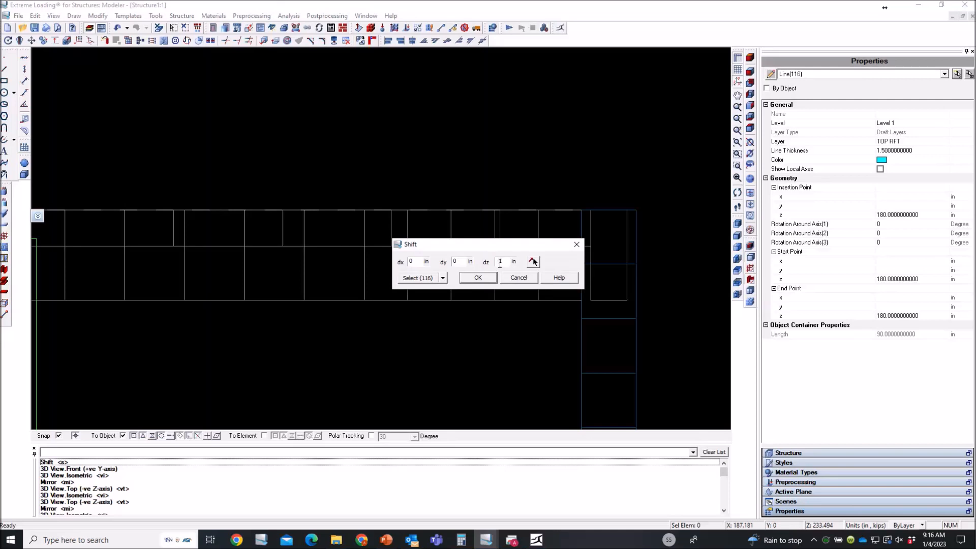
{"action": "left_click", "coordinate": [478, 278]}
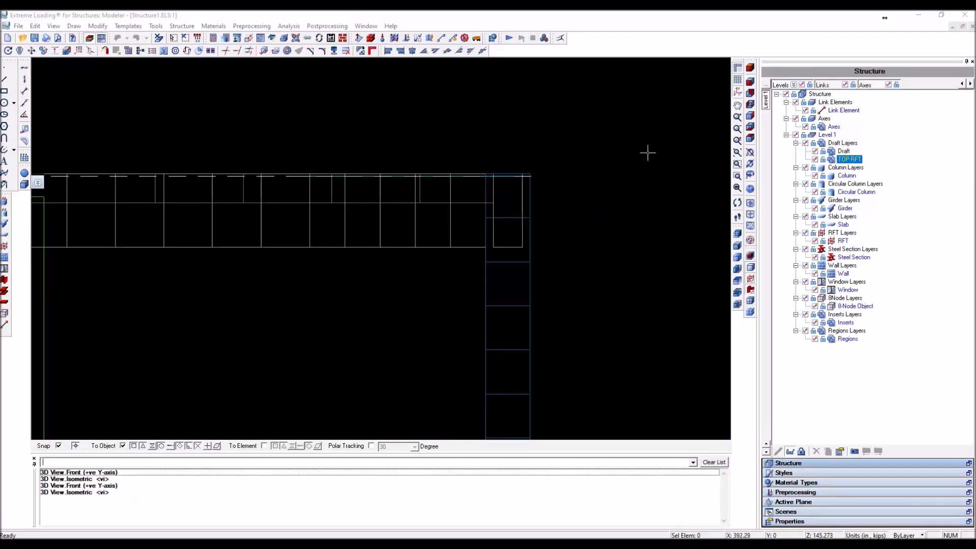
Convert the selected draft lines to General RFT with rebar size #4 and Normal Steel material.
{"action": "left_click", "coordinate": [750, 67]}
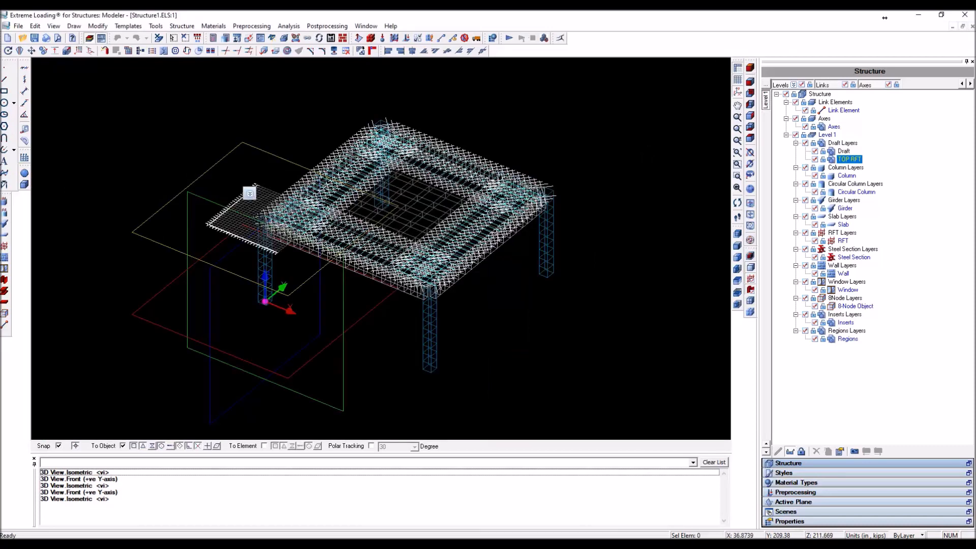
{"action": "left_click", "coordinate": [249, 193]}
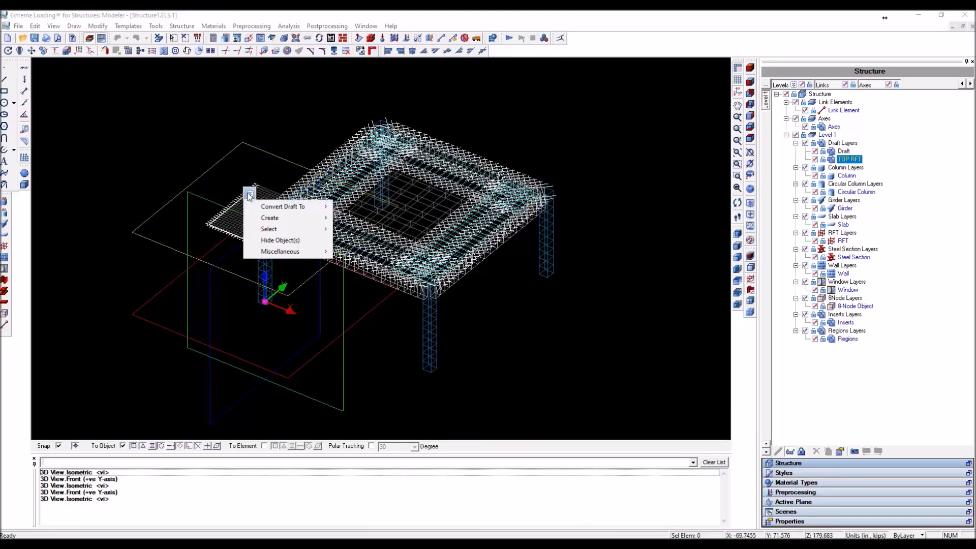
{"action": "mouse_move", "coordinate": [279, 207]}
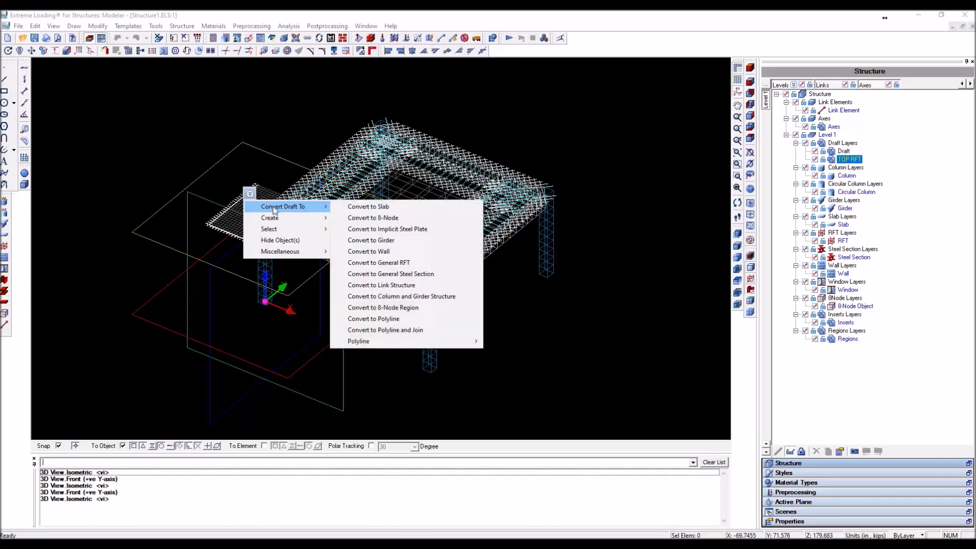
{"action": "left_click", "coordinate": [392, 262]}
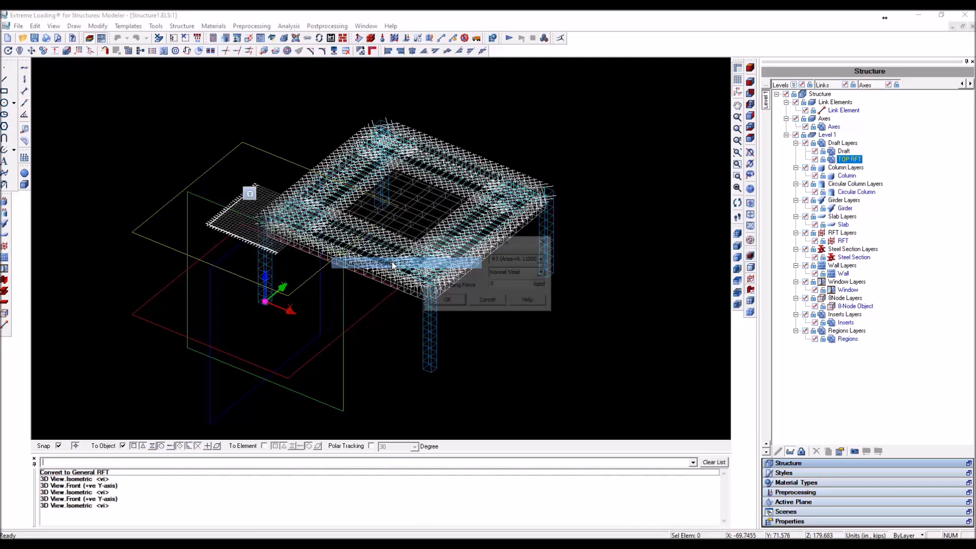
{"action": "left_click", "coordinate": [543, 259]}
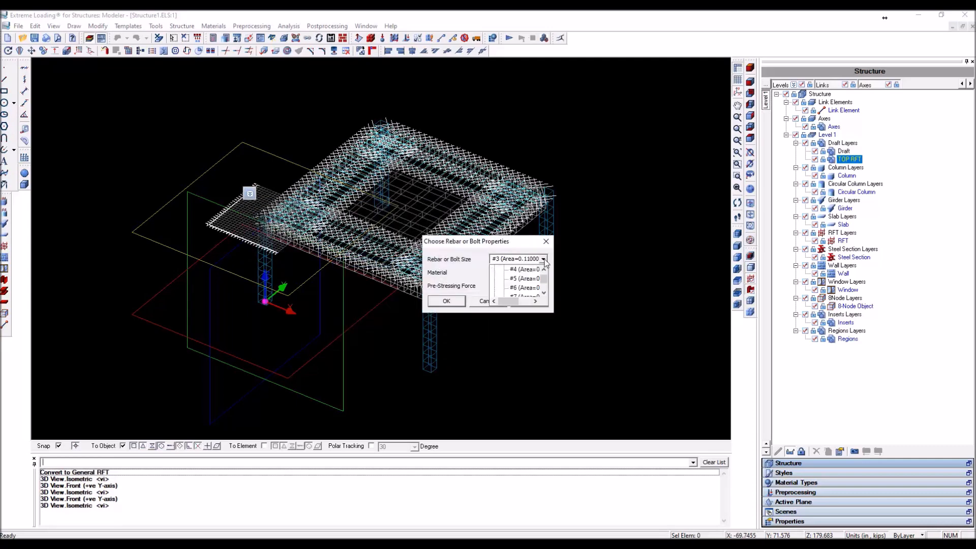
{"action": "left_click", "coordinate": [533, 270]}
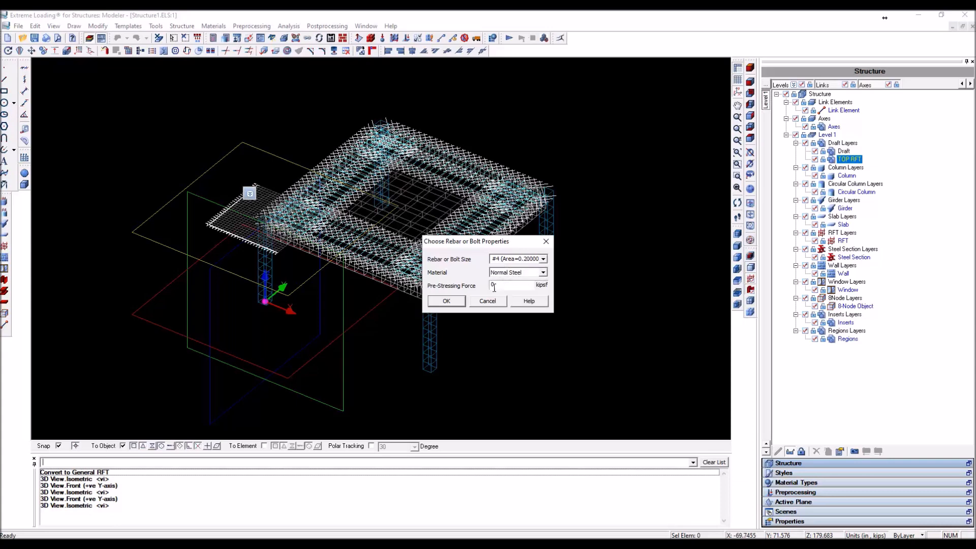
{"action": "left_click", "coordinate": [446, 301]}
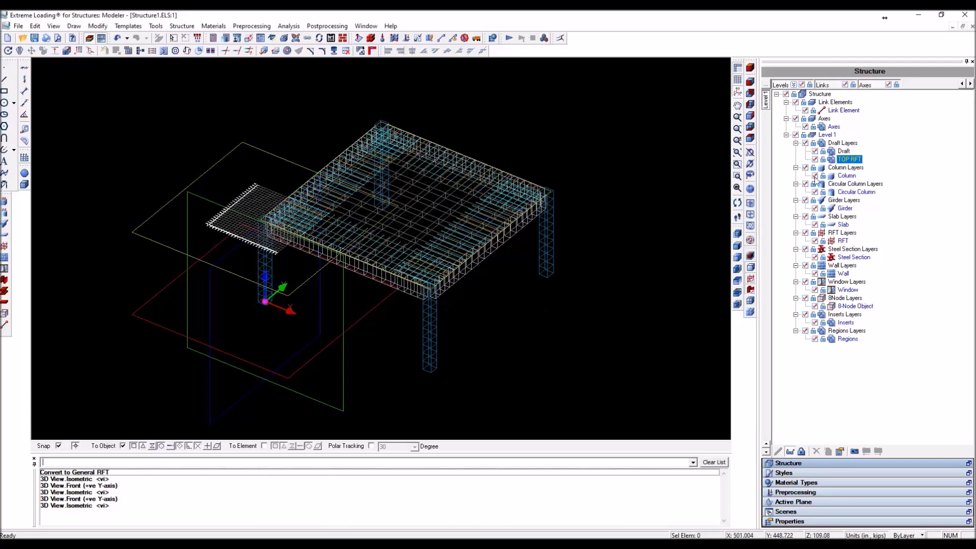
Hide all draft layers and inspect the converted reinforcement bars in the slab.
{"action": "left_click", "coordinate": [805, 143]}
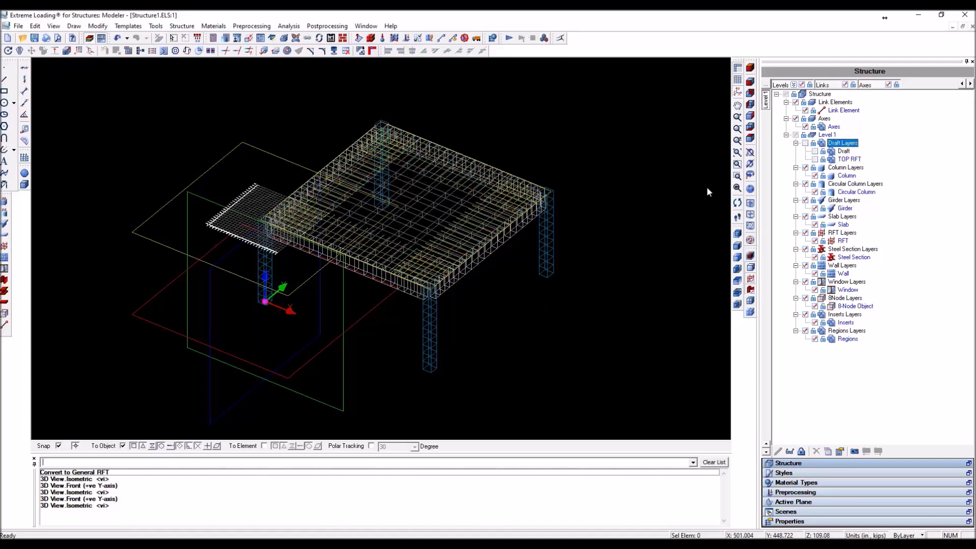
{"action": "scroll", "coordinate": [499, 289], "scroll_direction": "up", "scroll_amount": 5}
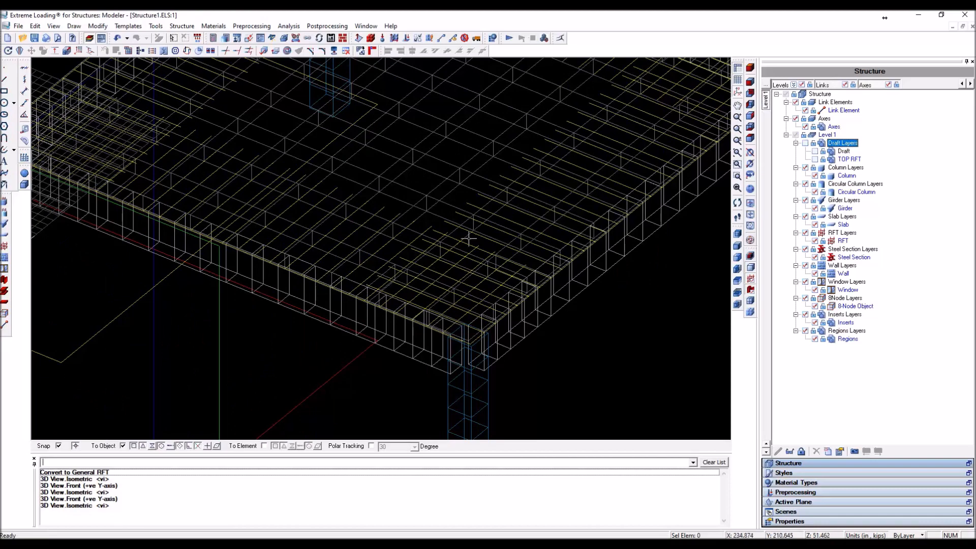
{"action": "scroll", "coordinate": [473, 252], "scroll_direction": "down", "scroll_amount": 2}
{"action": "scroll", "coordinate": [473, 252], "scroll_direction": "down", "scroll_amount": 2}
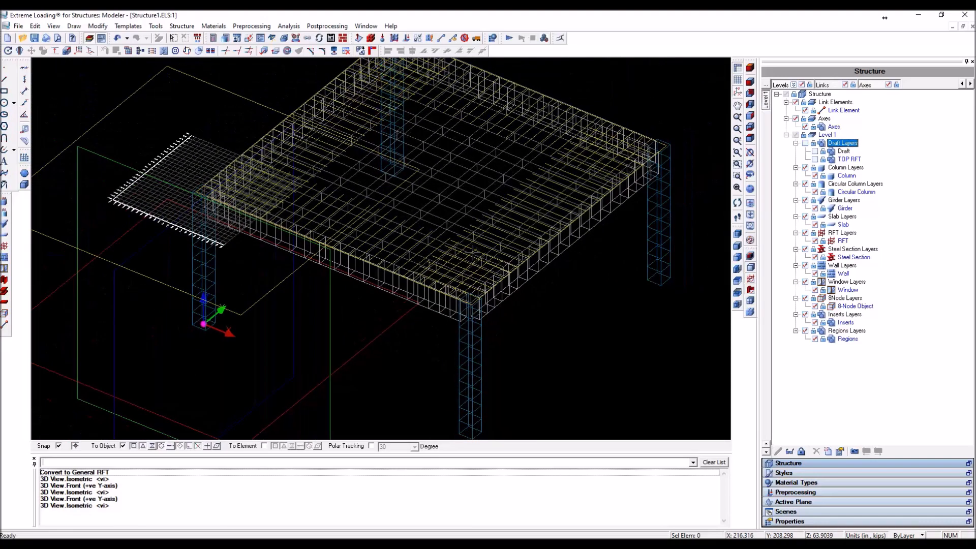
Select the bay's slab, girders, columns and bars except the left-edge columns and girders, and show the model in isometric view.
{"action": "left_click", "coordinate": [752, 139]}
{"action": "left_click_drag", "start_coordinate": [544, 116], "coordinate": [325, 355]}
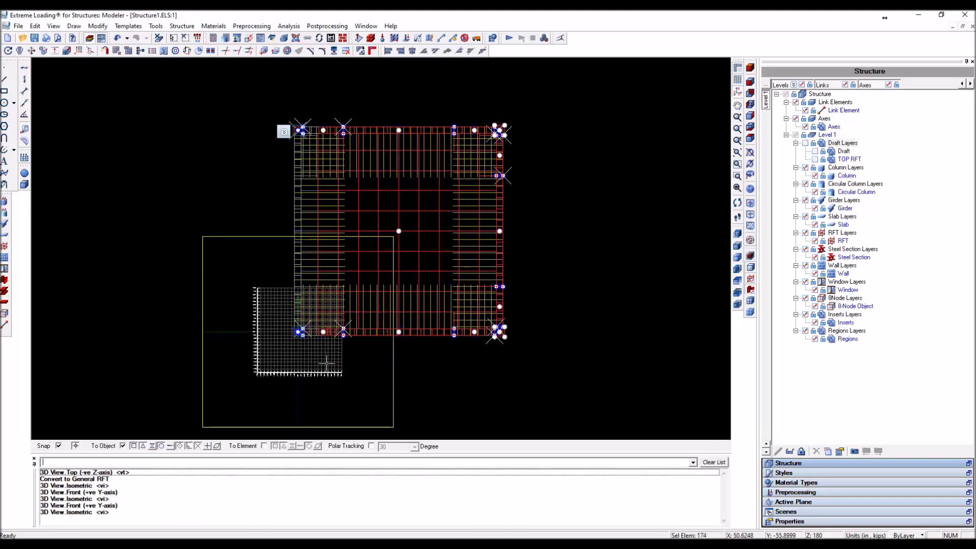
{"action": "left_click", "coordinate": [751, 70]}
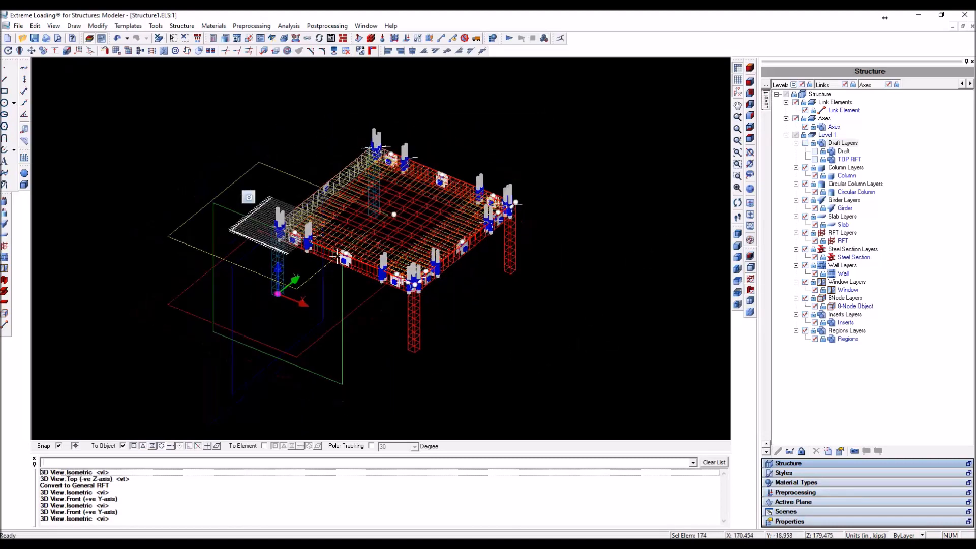
{"action": "scroll", "coordinate": [340, 257], "scroll_direction": "down", "scroll_amount": 1}
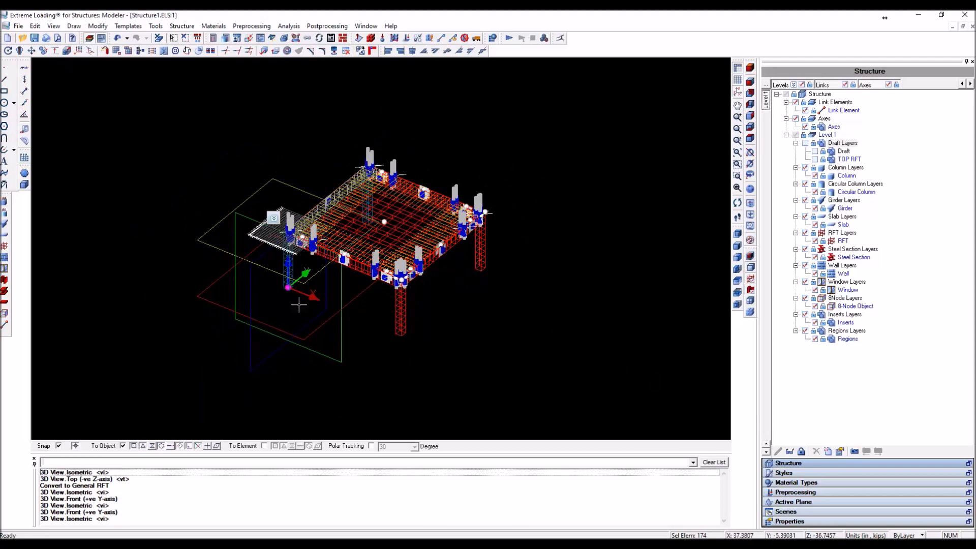
{"action": "scroll", "coordinate": [293, 300], "scroll_direction": "up", "scroll_amount": 5}
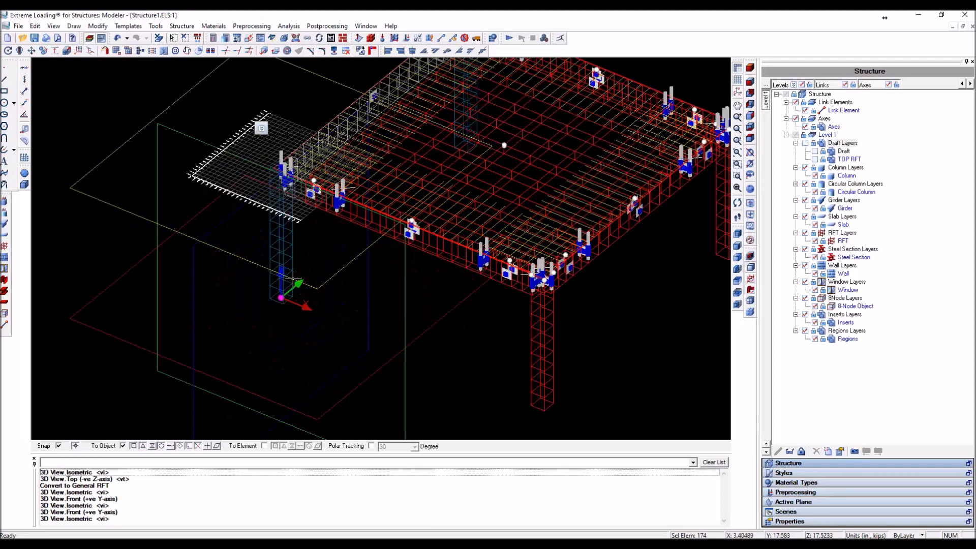
Copy the selected bay repeatedly along the X direction from the origin column's base to successive column bases, making a row of five bays.
{"action": "right_click", "coordinate": [293, 283]}
{"action": "left_click", "coordinate": [316, 310]}
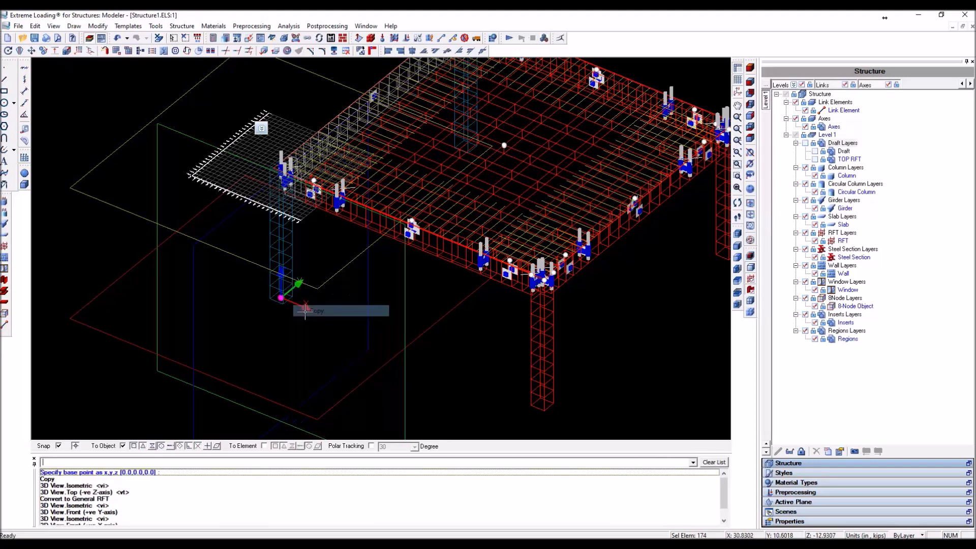
{"action": "left_click", "coordinate": [282, 304]}
{"action": "scroll", "coordinate": [284, 305], "scroll_direction": "down", "scroll_amount": 5}
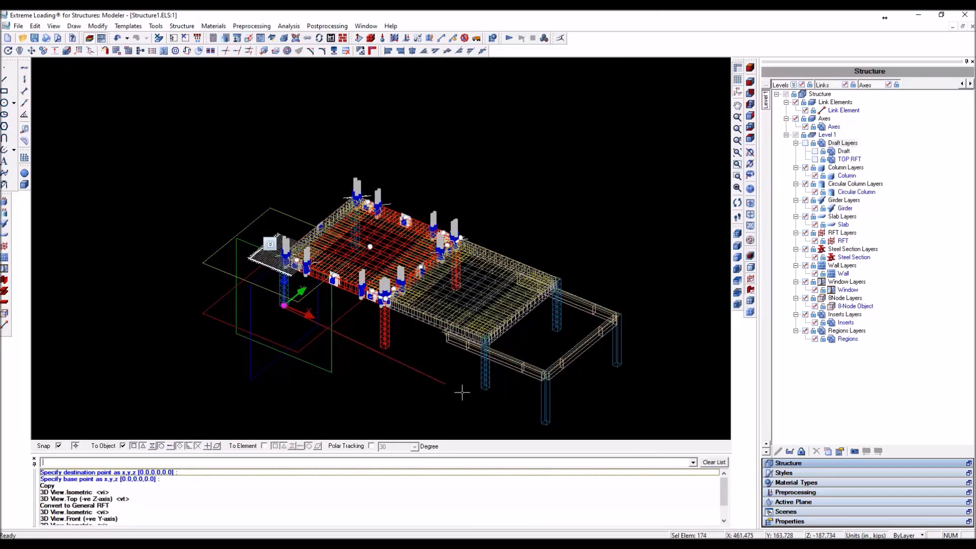
{"action": "left_click", "coordinate": [485, 398]}
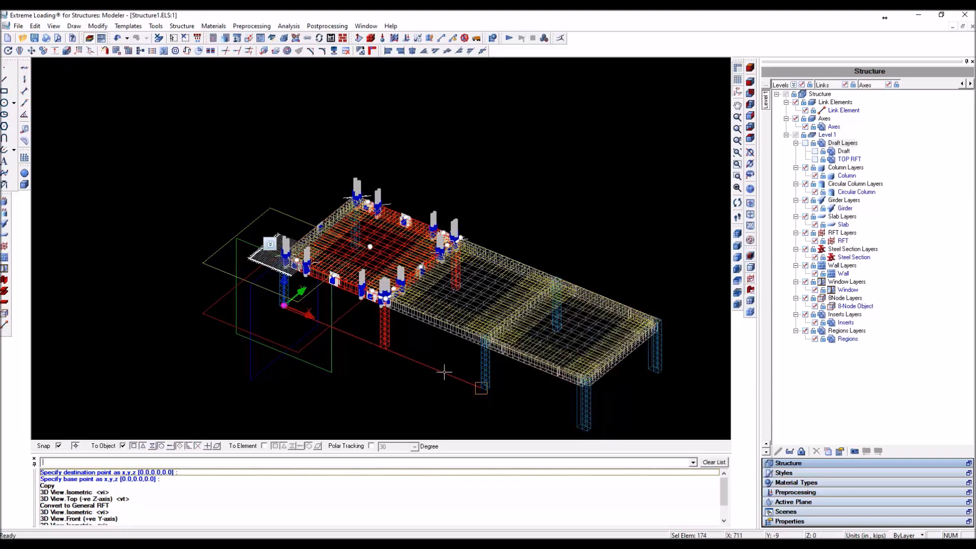
{"action": "scroll", "coordinate": [196, 274], "scroll_direction": "down", "scroll_amount": 2}
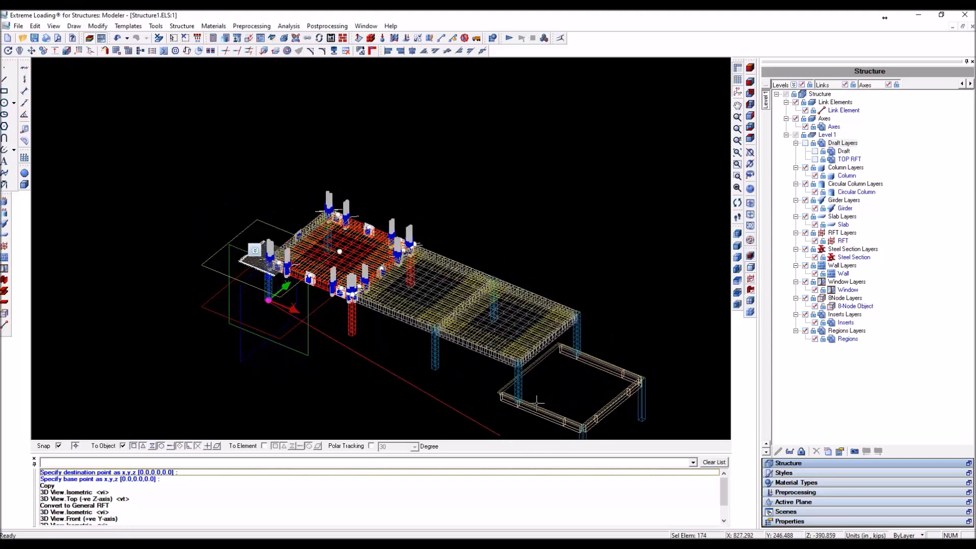
{"action": "scroll", "coordinate": [534, 399], "scroll_direction": "up", "scroll_amount": 3}
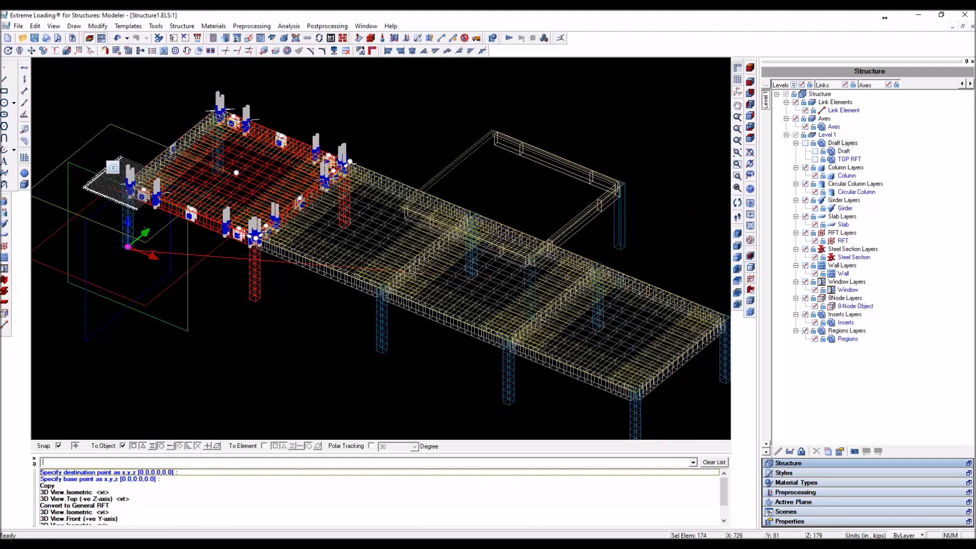
{"action": "scroll", "coordinate": [414, 273], "scroll_direction": "down", "scroll_amount": 3}
{"action": "scroll", "coordinate": [572, 403], "scroll_direction": "up", "scroll_amount": 5}
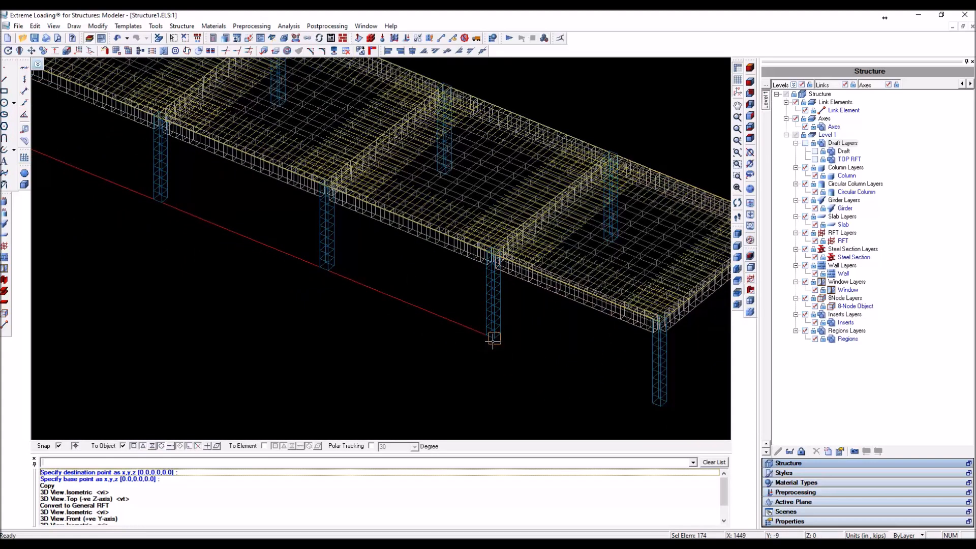
{"action": "left_click", "coordinate": [750, 138]}
{"action": "key", "text": "Escape"}
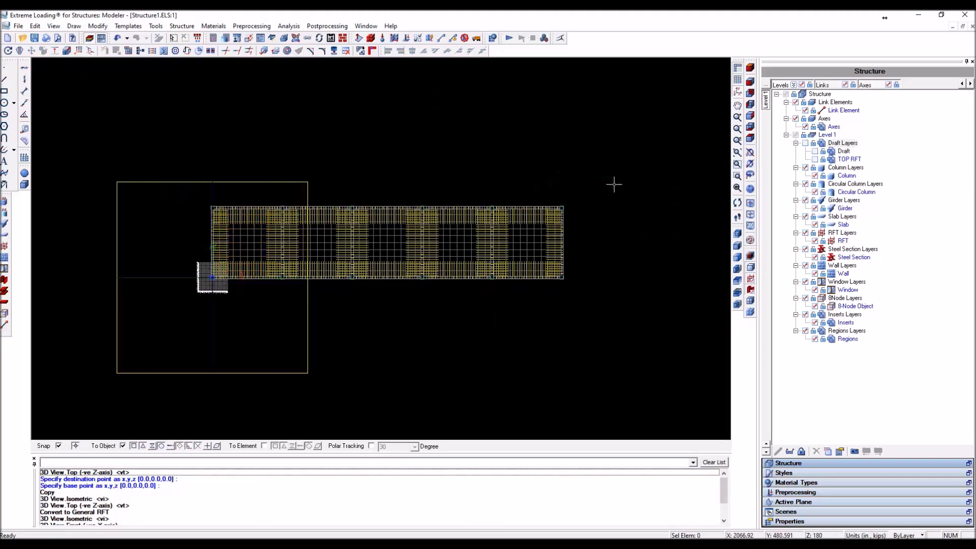
Select the five-bay row's slabs, girders, columns and bars except the front-edge columns and girders, and show the model in isometric view.
{"action": "left_click_drag", "start_coordinate": [614, 185], "coordinate": [153, 279]}
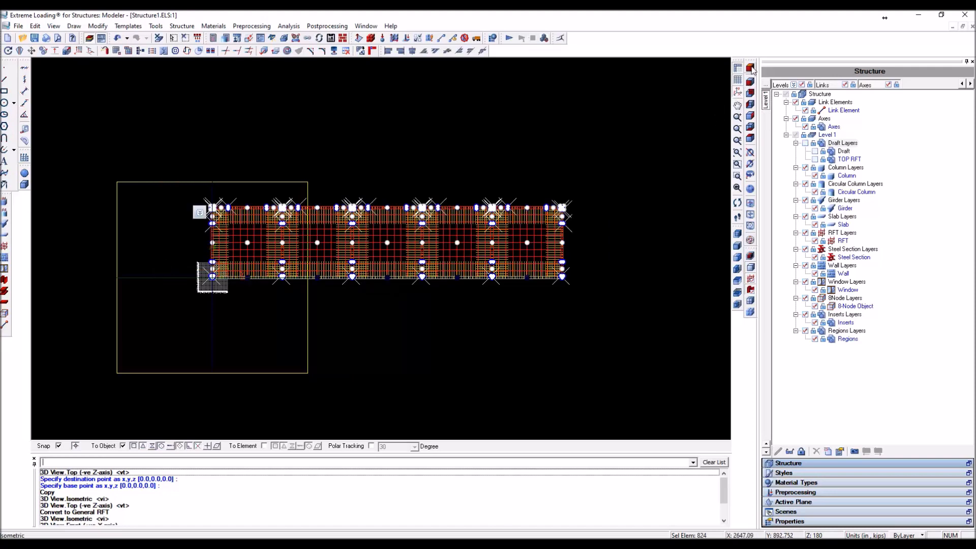
{"action": "left_click", "coordinate": [751, 71]}
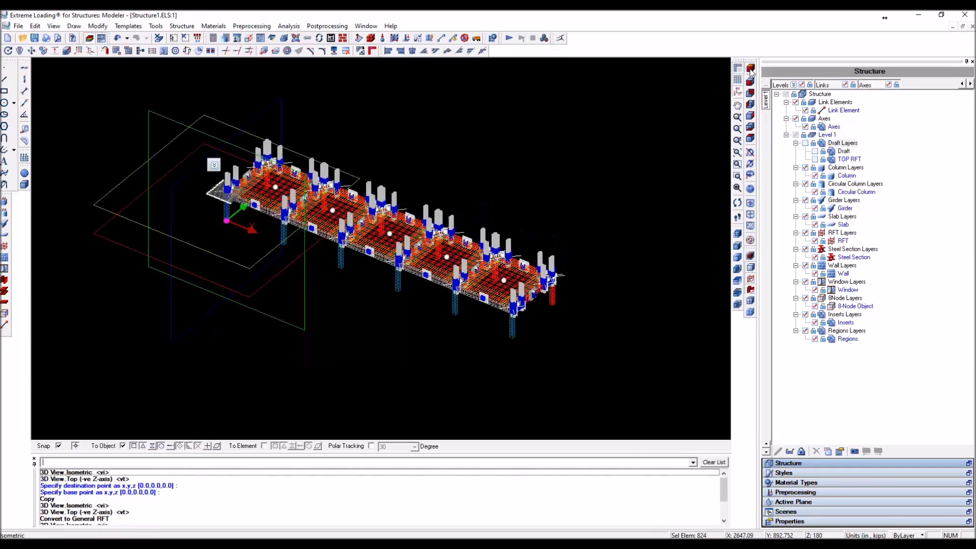
{"action": "scroll", "coordinate": [524, 342], "scroll_direction": "up", "scroll_amount": 5}
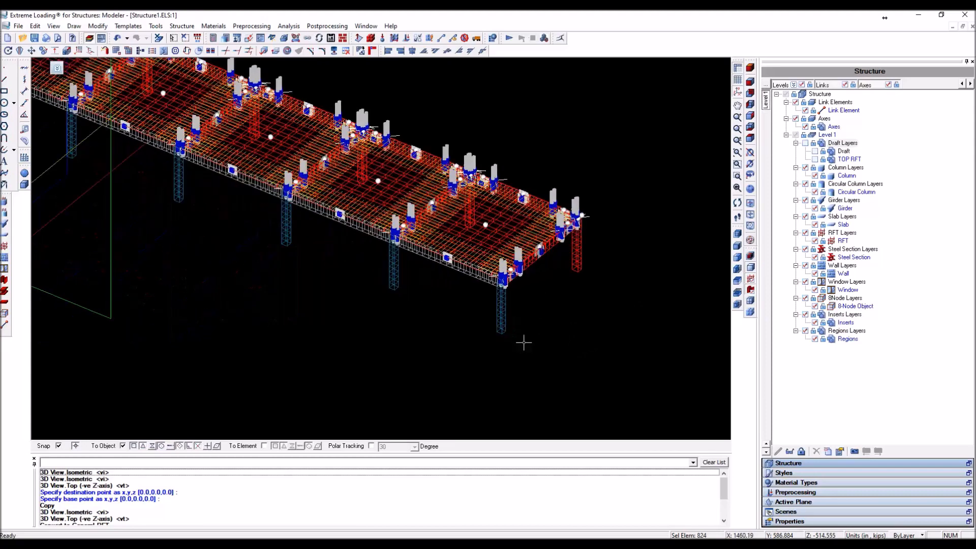
Copy the selected row repeatedly along the Y direction from the front corner column's base to successive column bases, making four rows of bays.
{"action": "right_click", "coordinate": [524, 342]}
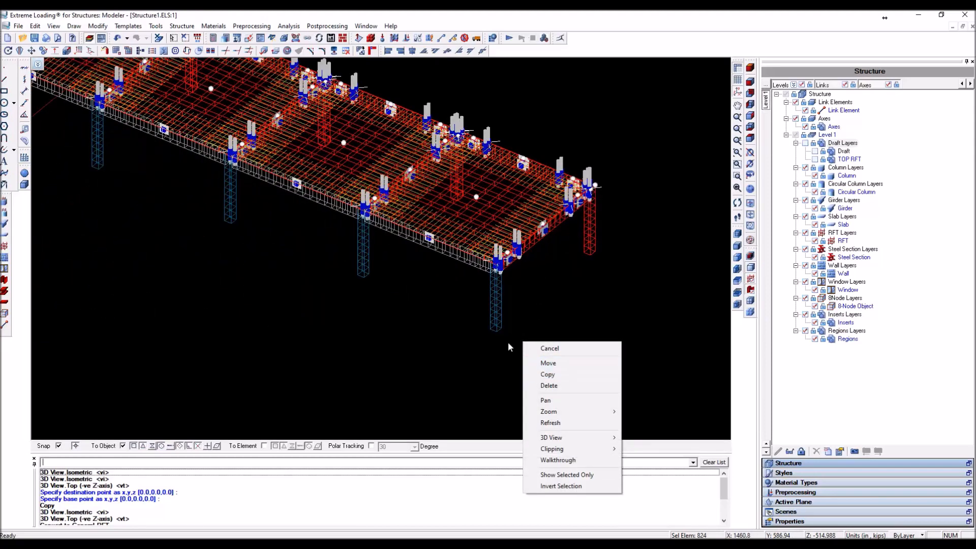
{"action": "left_click", "coordinate": [547, 374]}
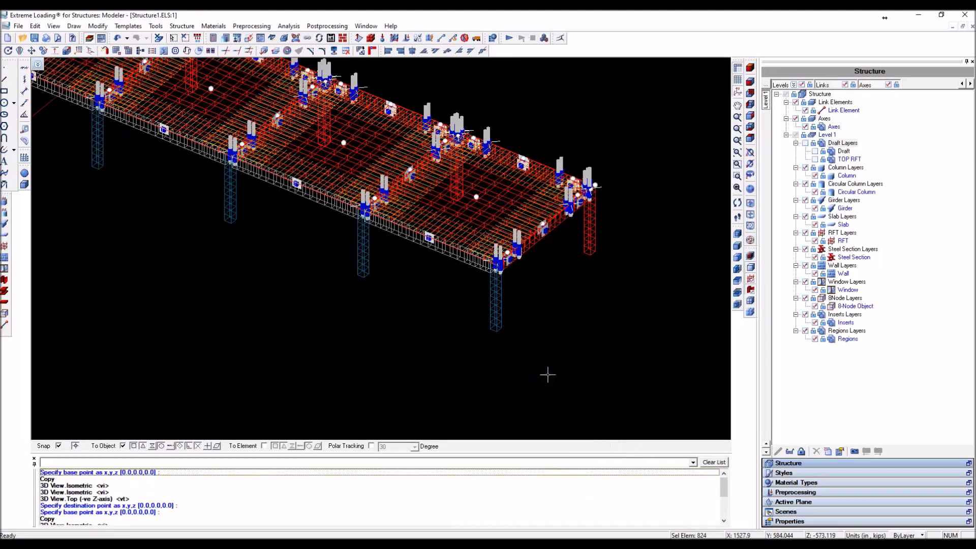
{"action": "key", "text": "Escape"}
{"action": "right_click", "coordinate": [567, 337]}
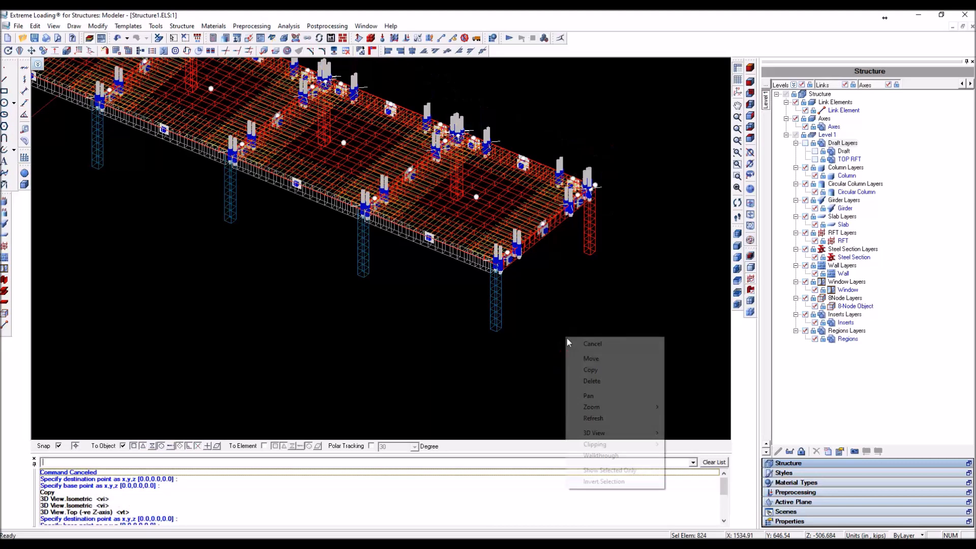
{"action": "left_click", "coordinate": [590, 371]}
{"action": "left_click", "coordinate": [504, 329]}
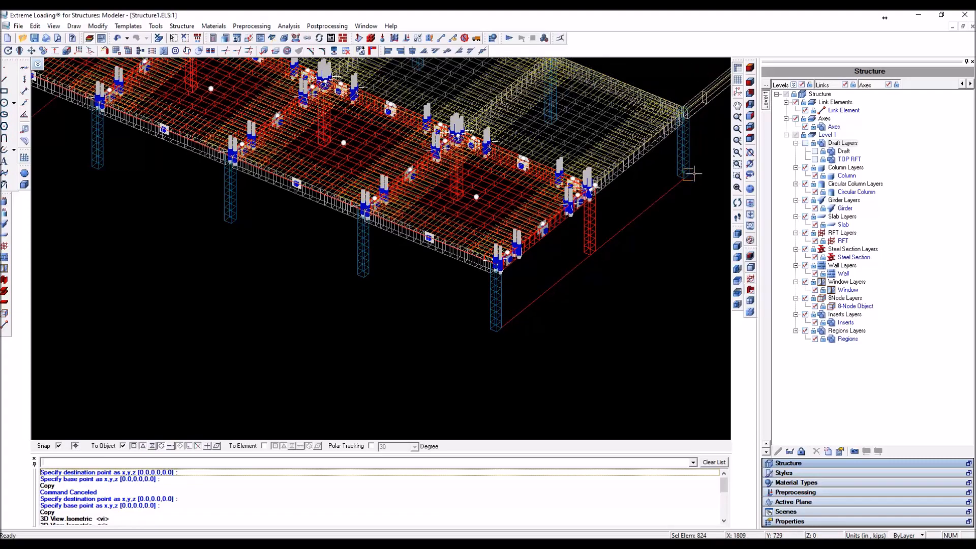
{"action": "scroll", "coordinate": [558, 371], "scroll_direction": "down", "scroll_amount": 5}
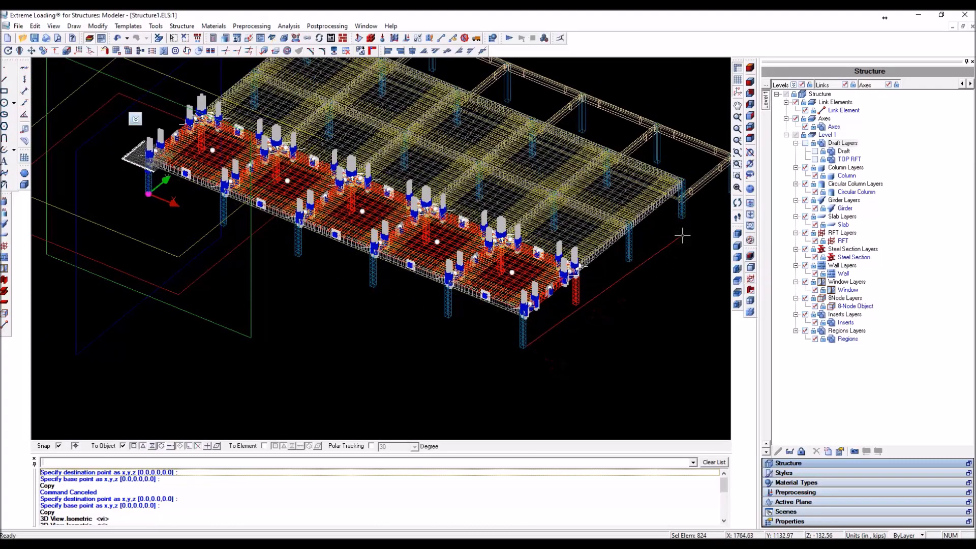
{"action": "scroll", "coordinate": [682, 236], "scroll_direction": "up", "scroll_amount": 5}
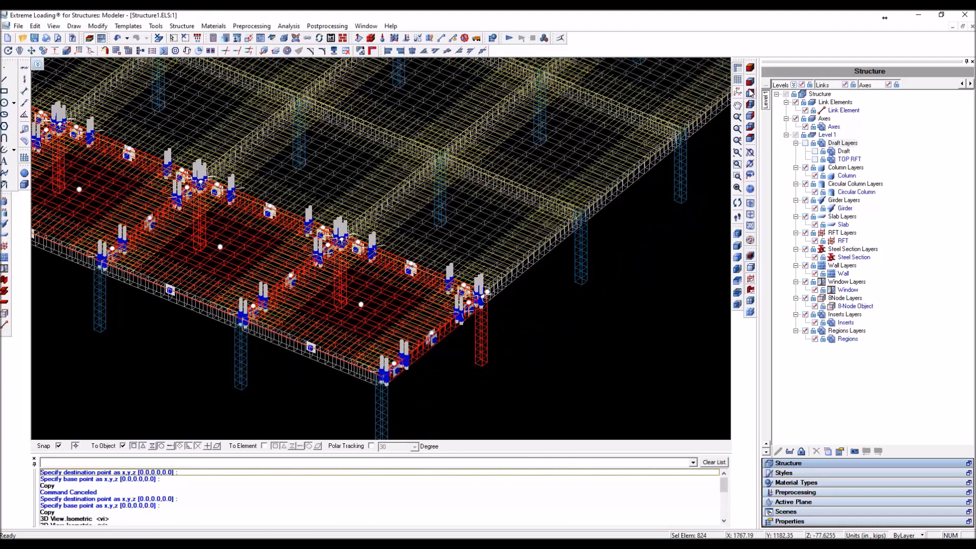
{"action": "left_click", "coordinate": [750, 68]}
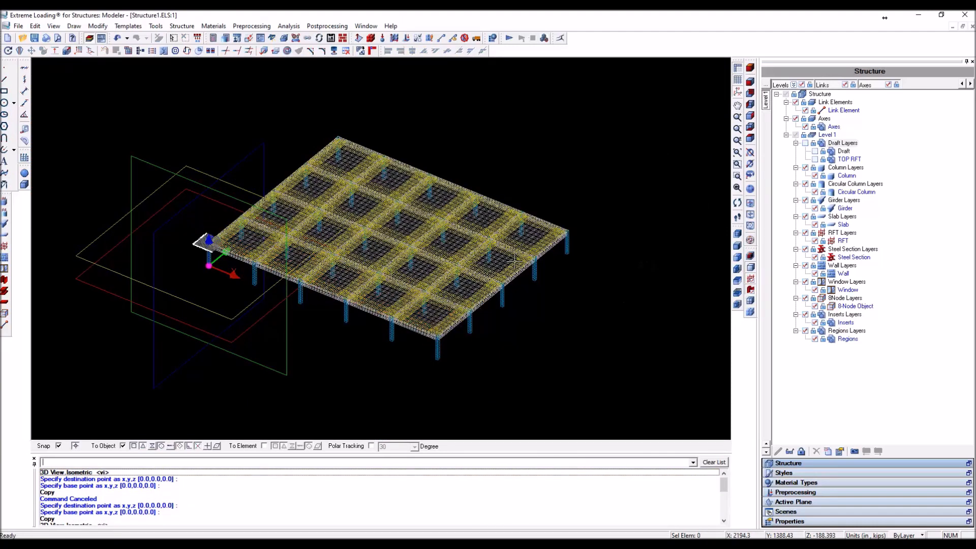
Run the integrity check on the completed floor model and dismiss its report.
{"action": "left_click", "coordinate": [263, 50]}
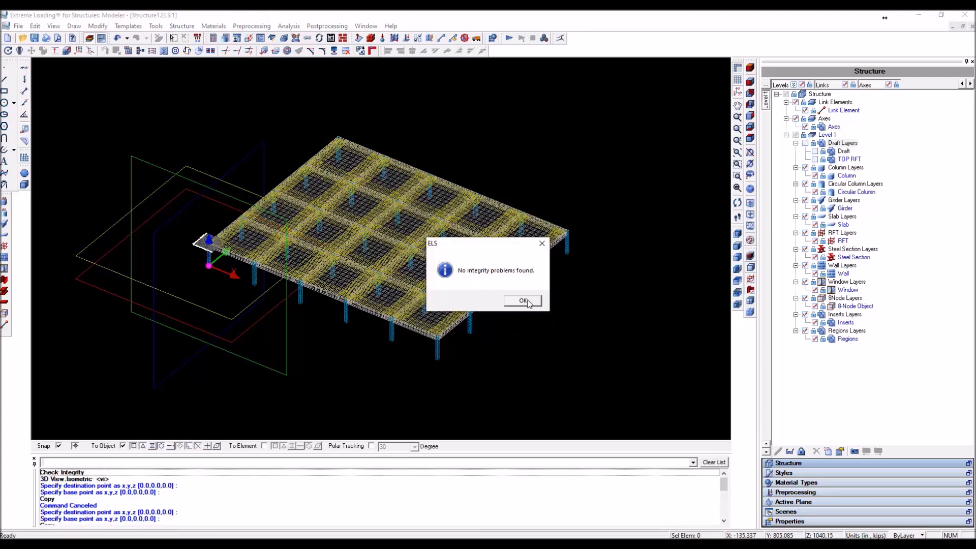
{"action": "left_click", "coordinate": [524, 300]}
{"action": "scroll", "coordinate": [322, 296], "scroll_direction": "up", "scroll_amount": 3}
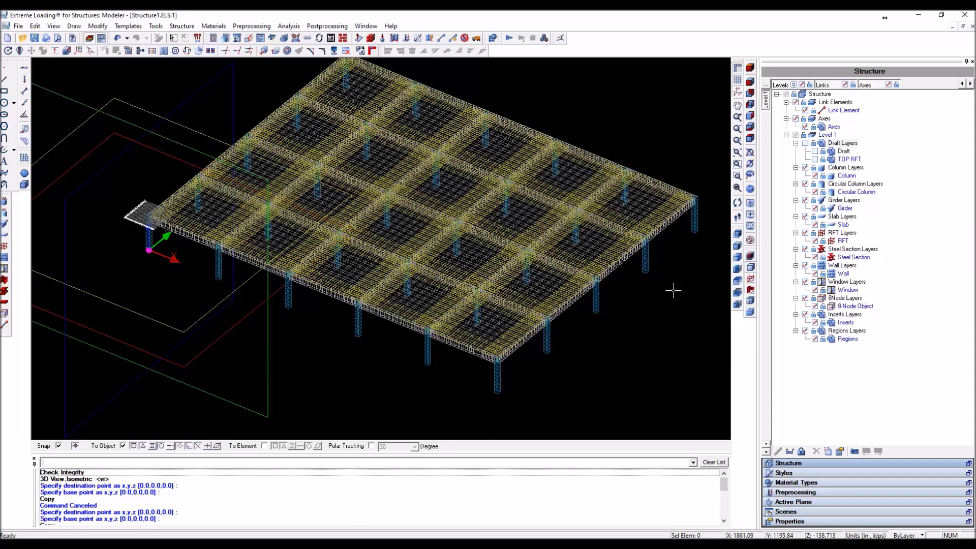
Review the Normal Concrete material's basic properties, including its specific weight, and close them.
{"action": "left_click", "coordinate": [830, 484]}
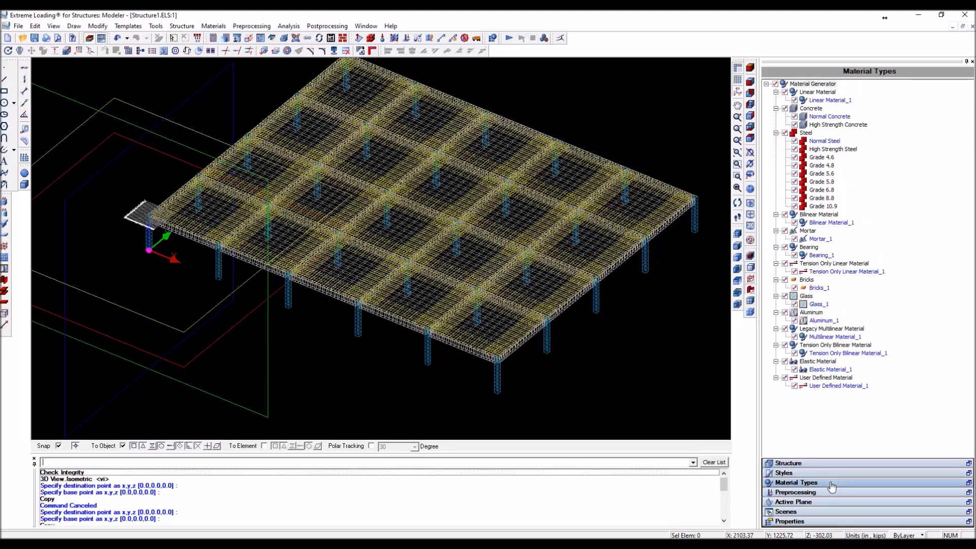
{"action": "left_click", "coordinate": [829, 117]}
{"action": "double_click", "coordinate": [829, 117]}
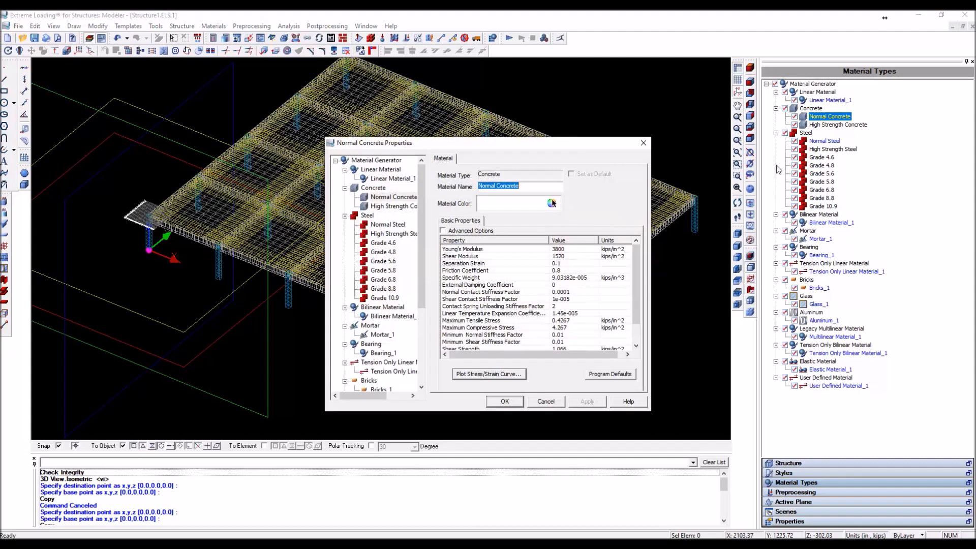
{"action": "left_click", "coordinate": [568, 278]}
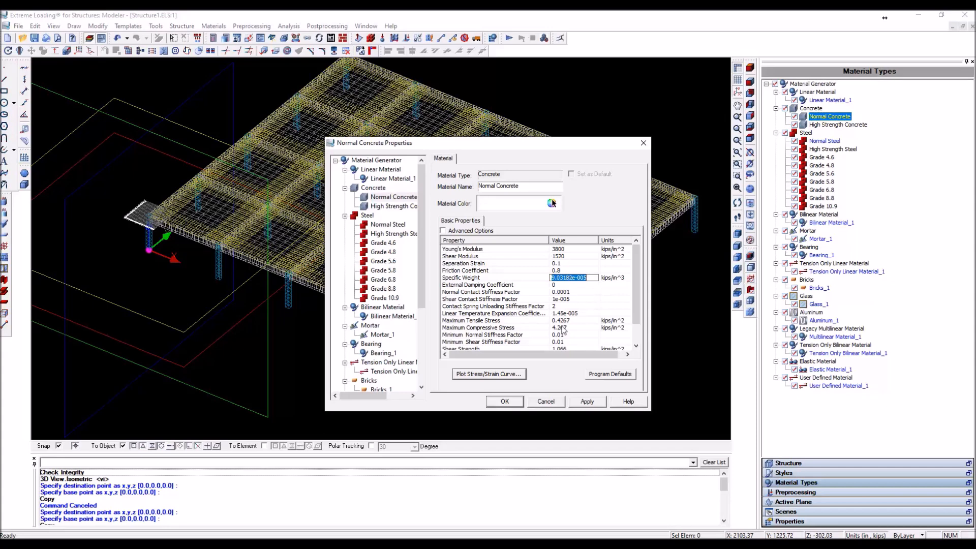
{"action": "left_click", "coordinate": [502, 402]}
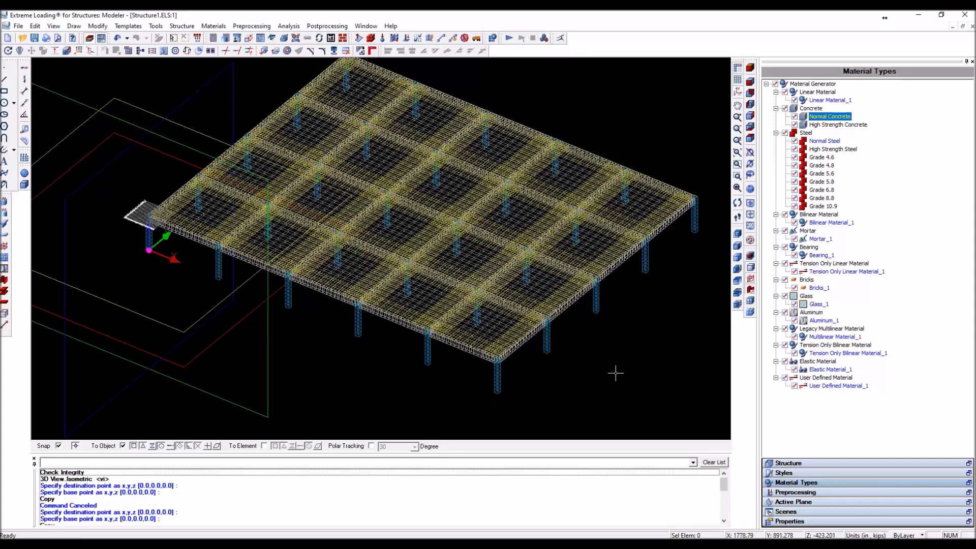
Create a new concrete material named Slab.
{"action": "right_click", "coordinate": [823, 109]}
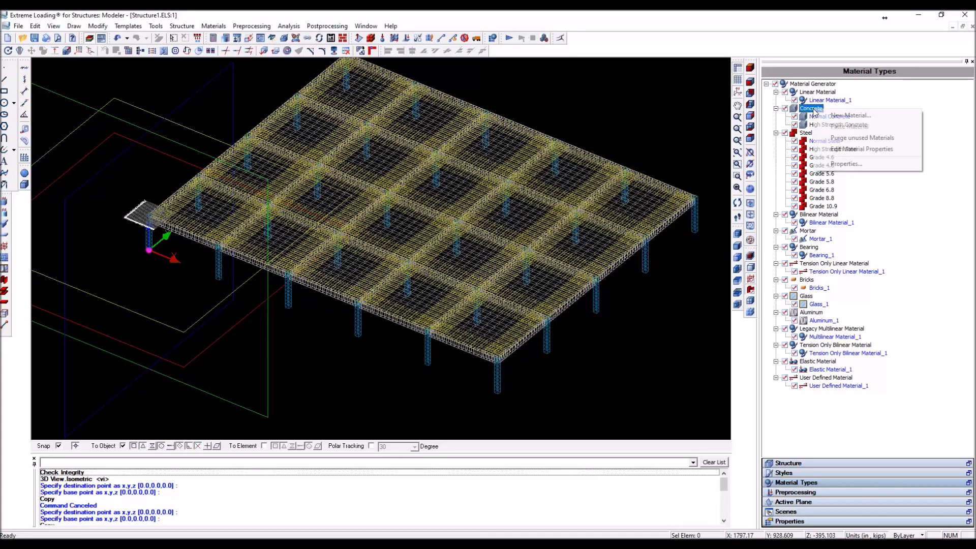
{"action": "left_click", "coordinate": [850, 116]}
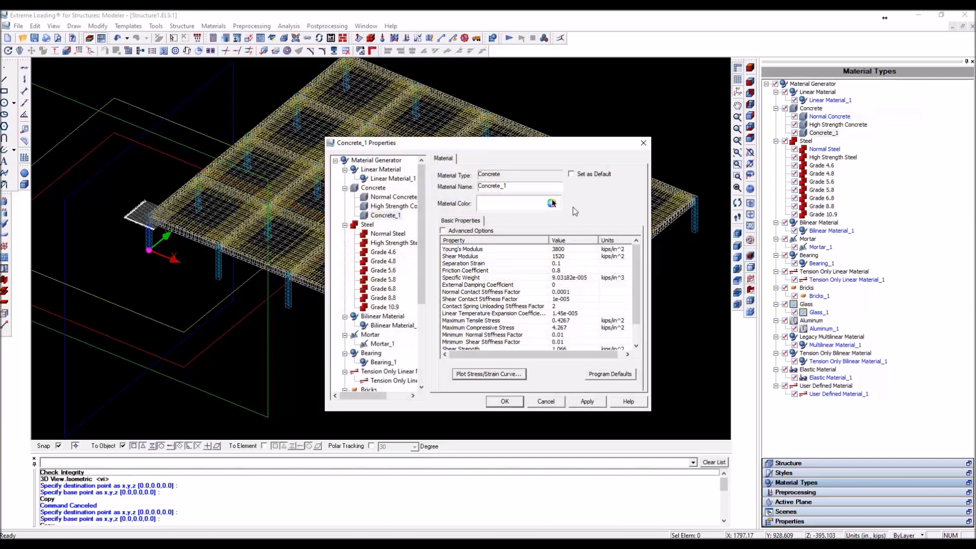
{"action": "left_click_drag", "start_coordinate": [508, 186], "coordinate": [445, 193]}
{"action": "type", "text": "Slab"}
{"action": "left_click", "coordinate": [582, 403]}
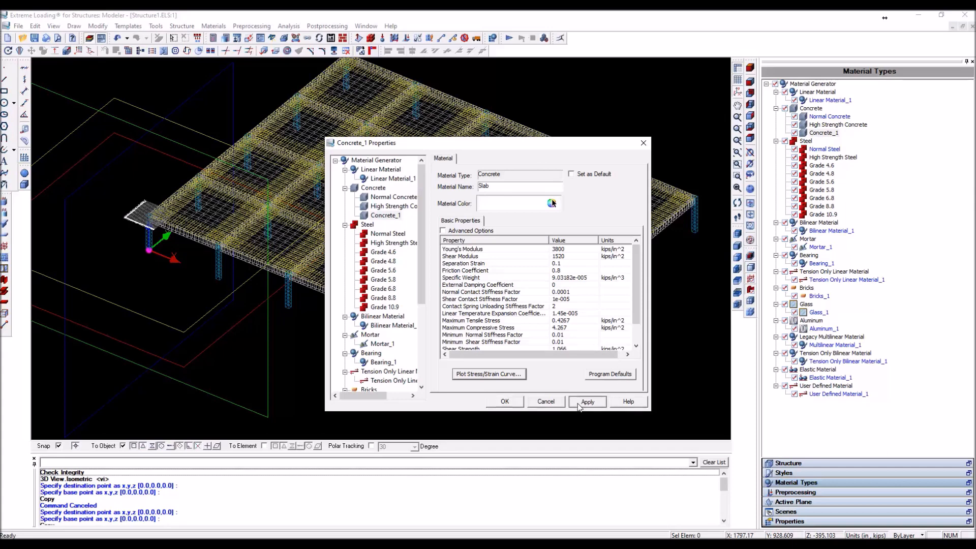
{"action": "left_click", "coordinate": [504, 402]}
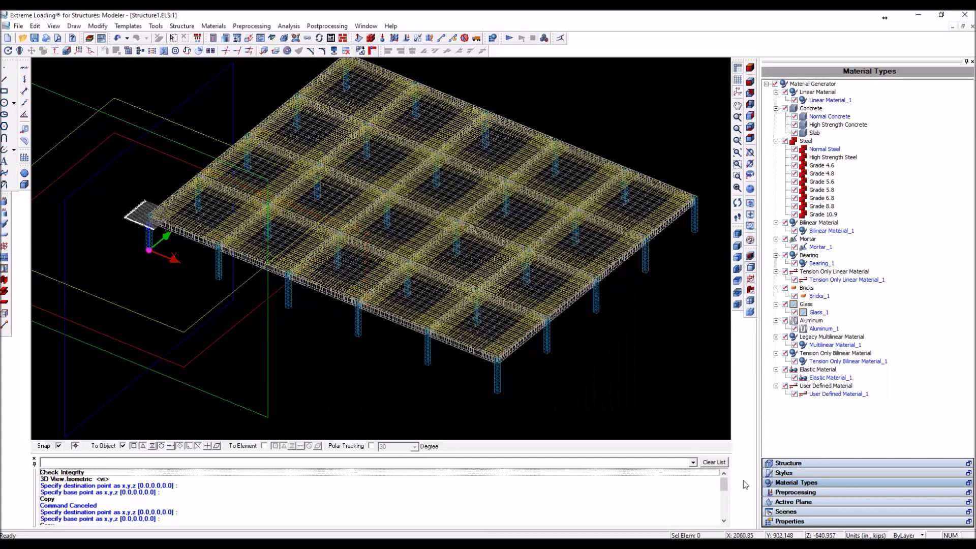
Set the model's length unit to ft and its mass unit to lb.
{"action": "double_click", "coordinate": [878, 536]}
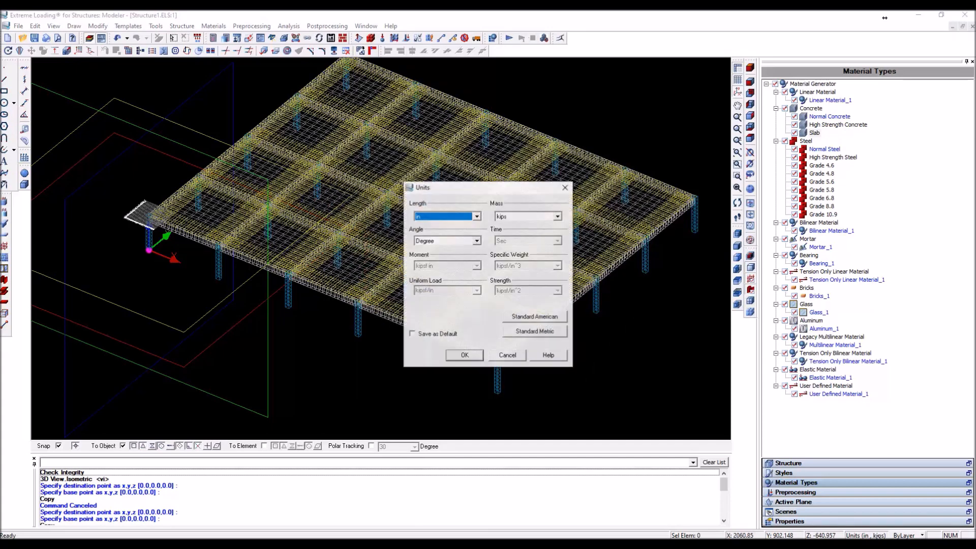
{"action": "left_click", "coordinate": [422, 215]}
{"action": "left_click", "coordinate": [432, 227]}
{"action": "left_click", "coordinate": [512, 217]}
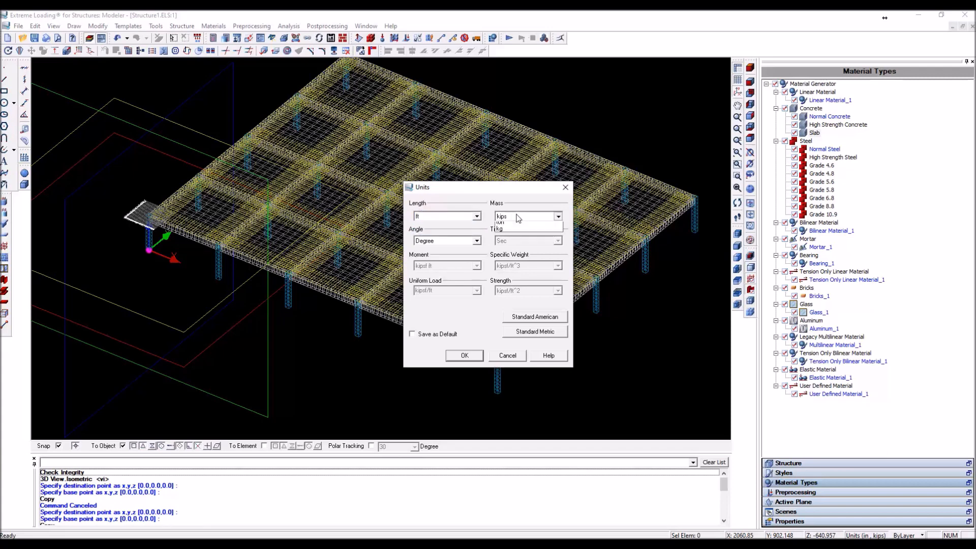
{"action": "left_click", "coordinate": [516, 233]}
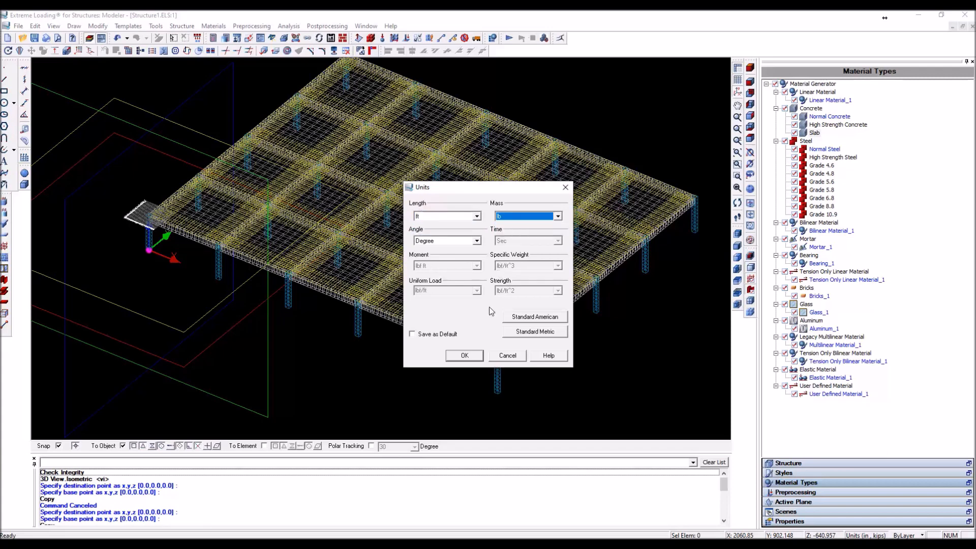
{"action": "left_click", "coordinate": [473, 357]}
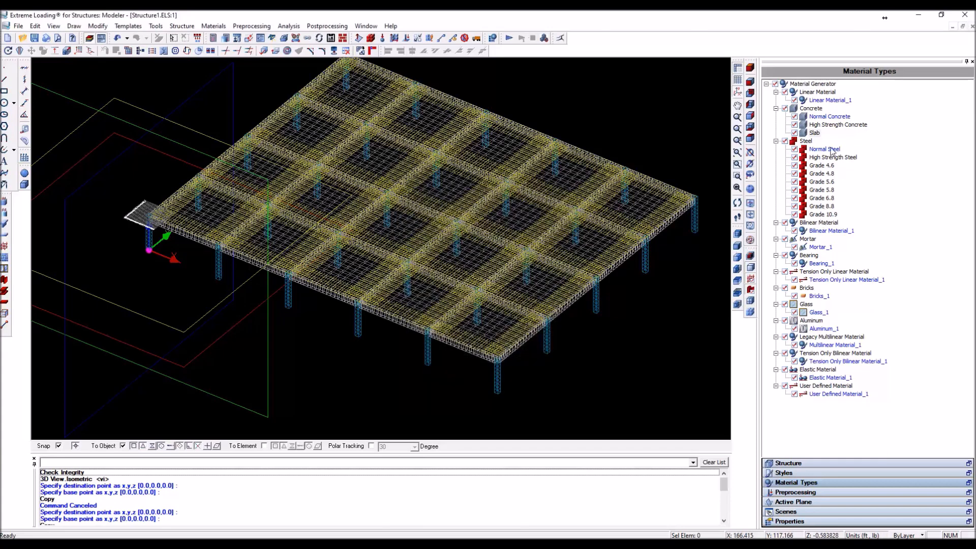
Check Normal Concrete's specific weight and consult the ELS Example slide of 3rd_Episode.pptx in PowerPoint.
{"action": "double_click", "coordinate": [829, 117]}
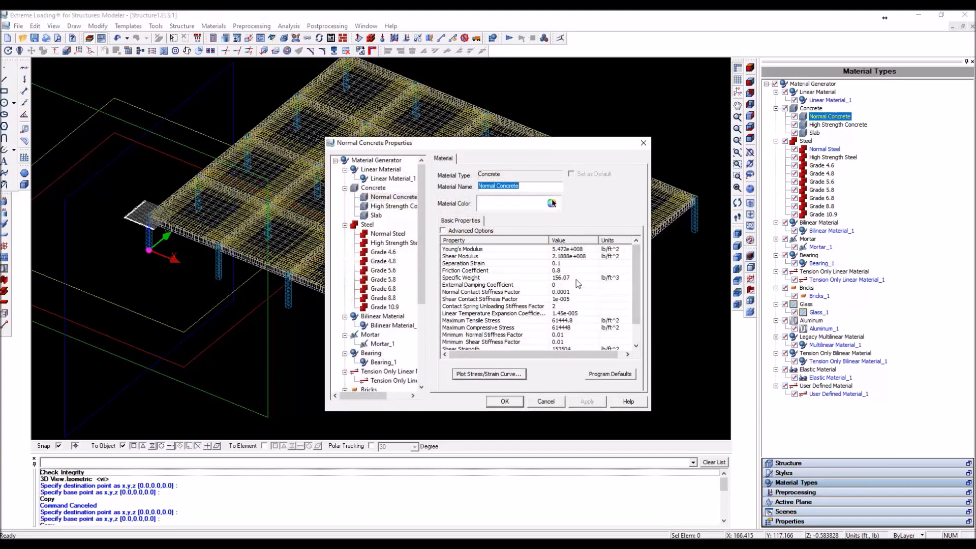
{"action": "left_click", "coordinate": [577, 279]}
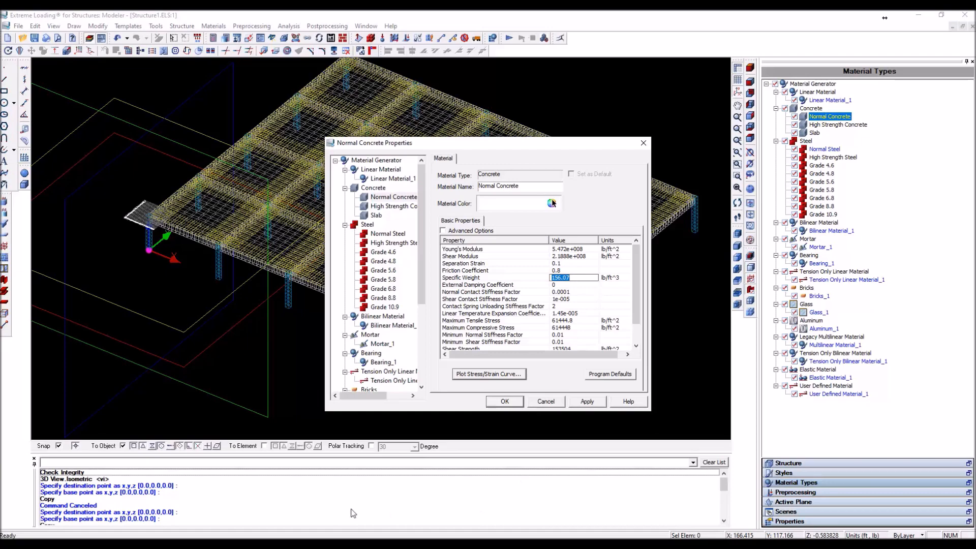
{"action": "mouse_move", "coordinate": [386, 547]}
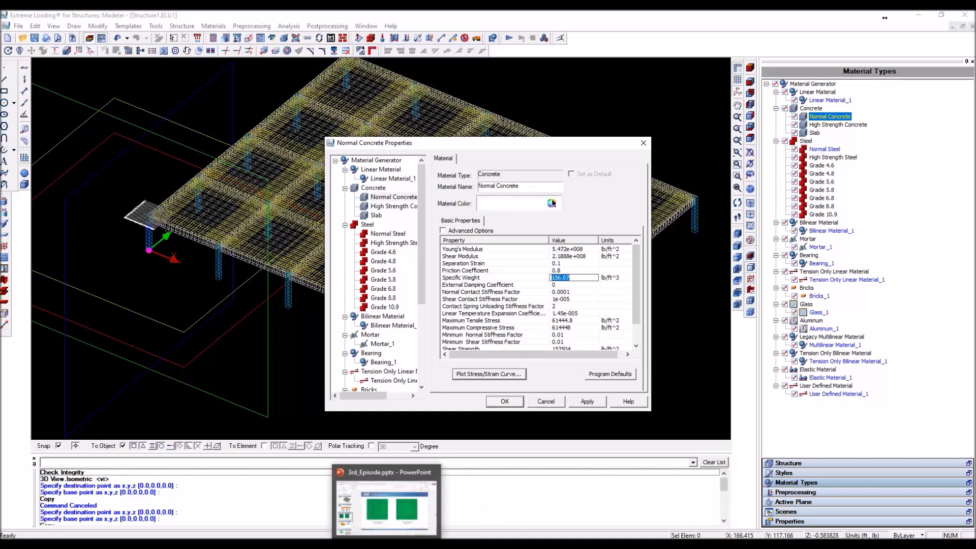
{"action": "left_click", "coordinate": [389, 516]}
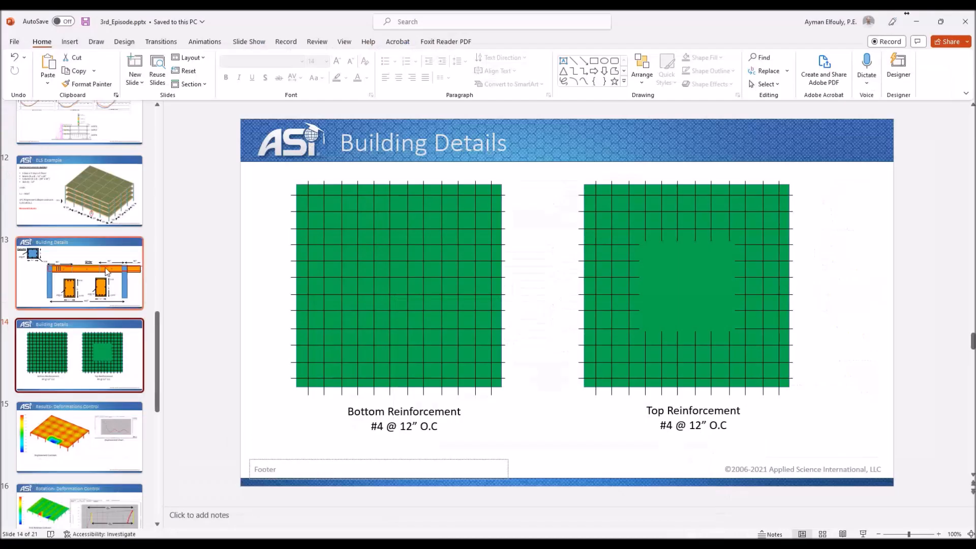
{"action": "left_click", "coordinate": [97, 220]}
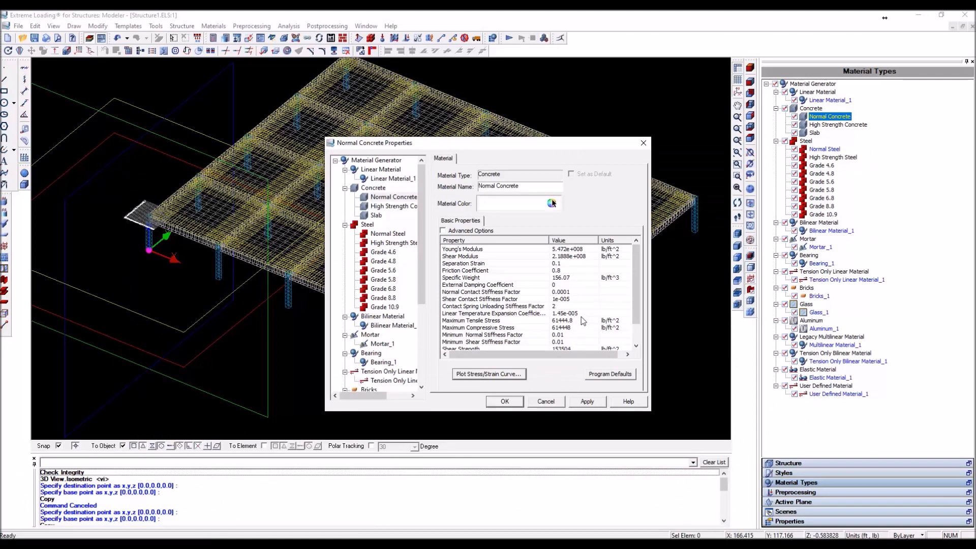
Multiply 156 by 1.2 in Calculator to work out the increased specific weight for Normal Concrete.
{"action": "left_click", "coordinate": [577, 278]}
{"action": "type", "text": "1"}
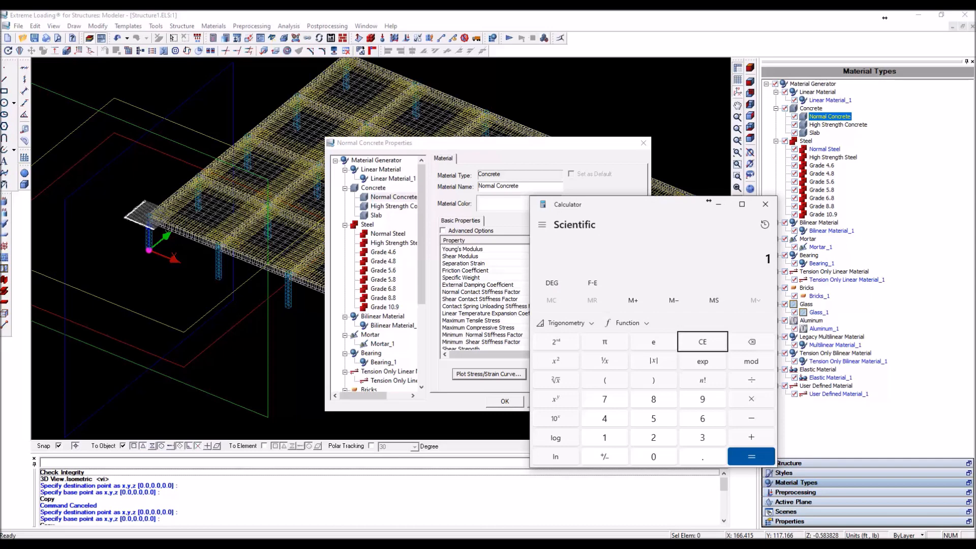
{"action": "type", "text": "56*1.2"}
{"action": "key", "text": "Return"}
Set Normal Concrete's specific weight to 187.2 lb/ft^3 and accept the material properties.
{"action": "left_click", "coordinate": [539, 164]}
{"action": "left_click", "coordinate": [575, 278]}
{"action": "type", "text": "187.2"}
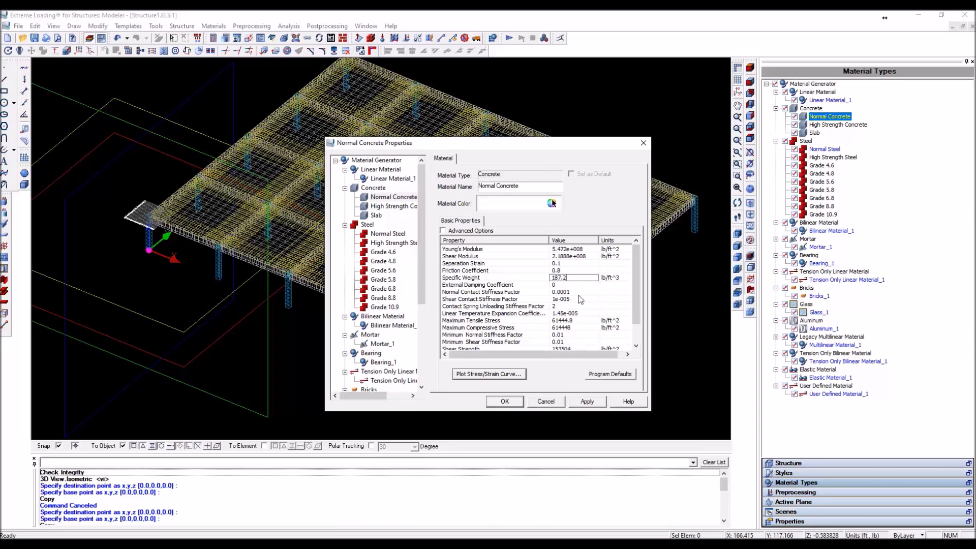
{"action": "left_click", "coordinate": [580, 403]}
{"action": "left_click", "coordinate": [505, 401]}
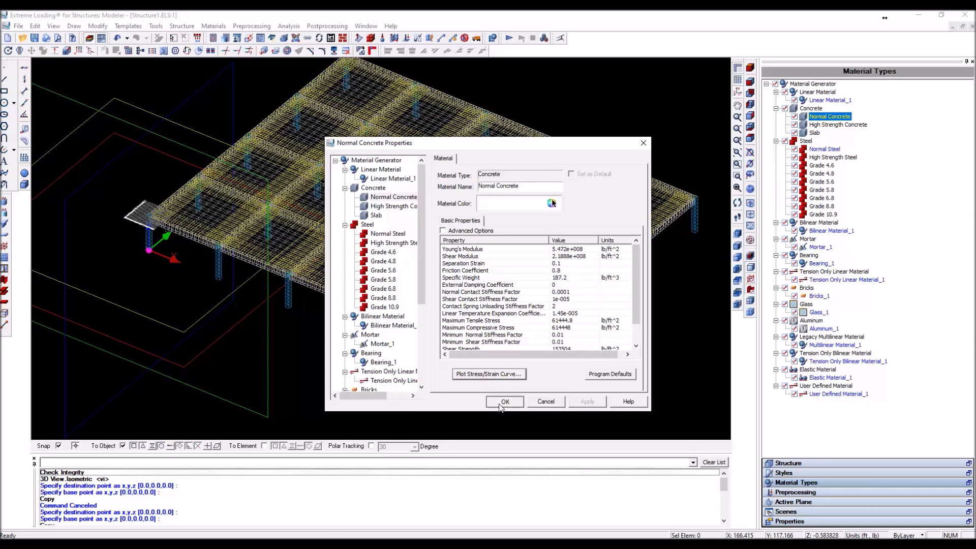
Open the Slab material's properties and work out 50/(12/12)*0.5 in Calculator for the added load.
{"action": "left_click", "coordinate": [274, 239]}
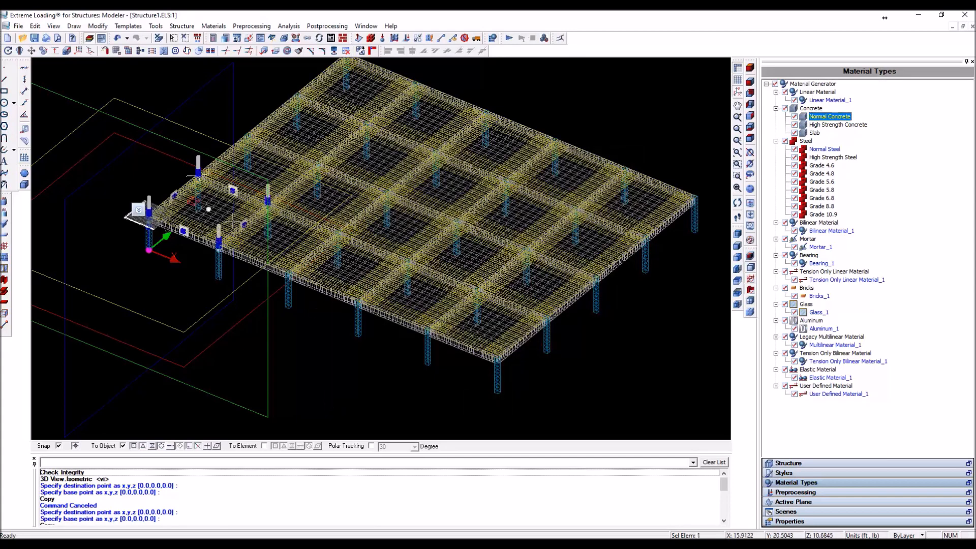
{"action": "left_click", "coordinate": [348, 269]}
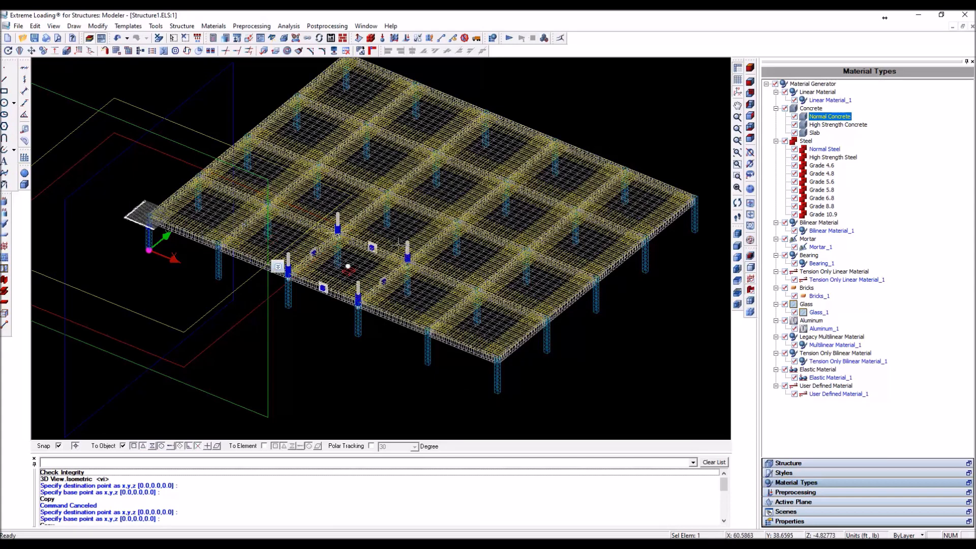
{"action": "double_click", "coordinate": [814, 133]}
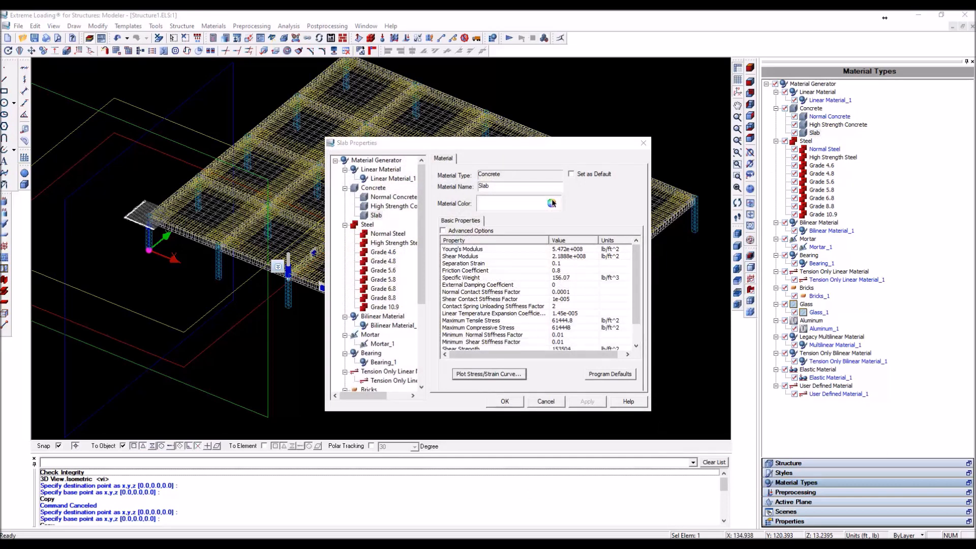
{"action": "key", "text": "alt+Tab"}
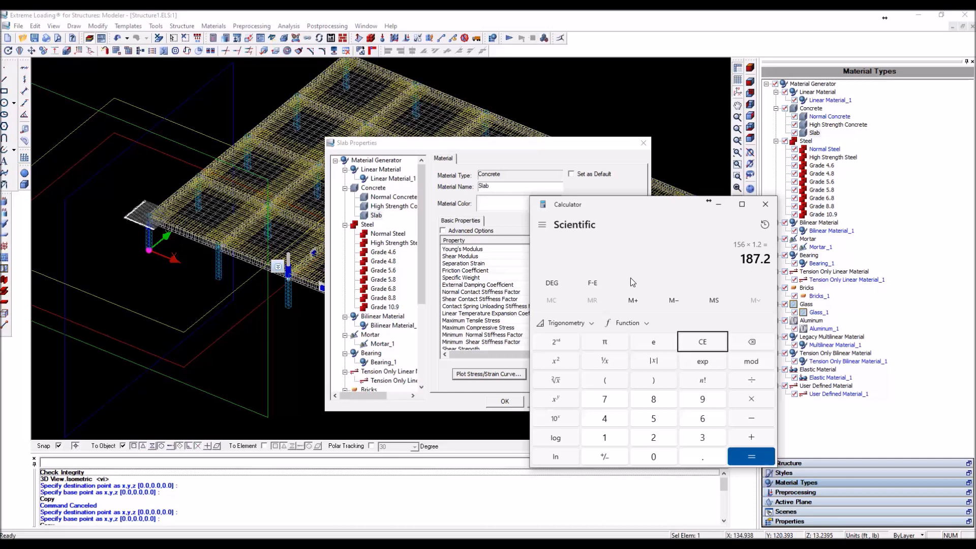
{"action": "type", "text": "50/"}
{"action": "type", "text": "("}
{"action": "type", "text": "12"}
{"action": "type", "text": "/"}
{"action": "type", "text": "12)"}
{"action": "key", "text": "Return"}
{"action": "type", "text": "*0.5"}
{"action": "key", "text": "Return"}
Add (1.2*156) to the Calculator result for the slab's factored specific weight and return to the Slab material properties.
{"action": "type", "text": "+"}
{"action": "type", "text": "(1."}
{"action": "type", "text": "2*156"}
{"action": "type", "text": ")"}
{"action": "key", "text": "Return"}
{"action": "left_click", "coordinate": [511, 225]}
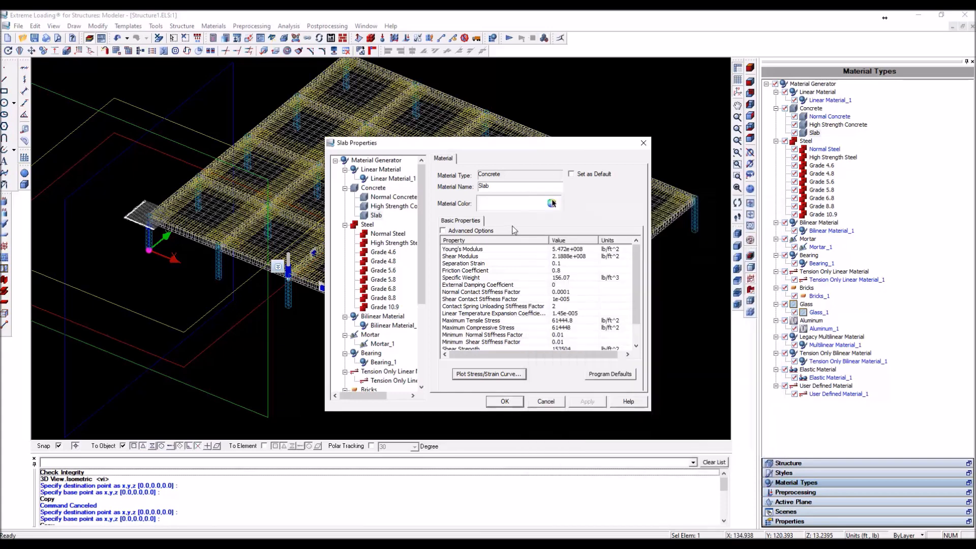
Set the Slab material's specific weight to 212 lb/ft^3, accept the properties and clear the selection in the model.
{"action": "left_click", "coordinate": [571, 277]}
{"action": "type", "text": "212"}
{"action": "left_click", "coordinate": [595, 404]}
{"action": "left_click", "coordinate": [505, 402]}
{"action": "left_click", "coordinate": [461, 384]}
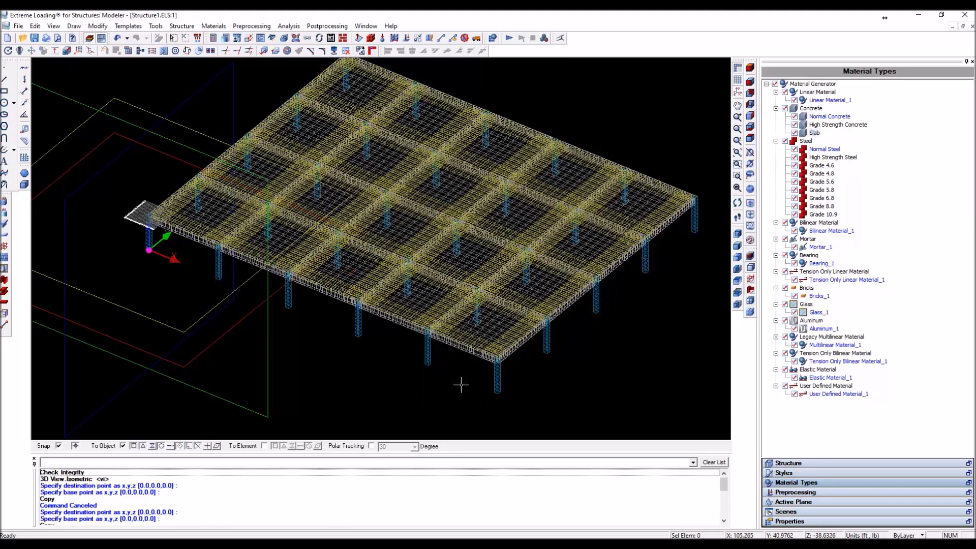
Select all components of the Slab layer and assign them the Slab material.
{"action": "left_click", "coordinate": [794, 463]}
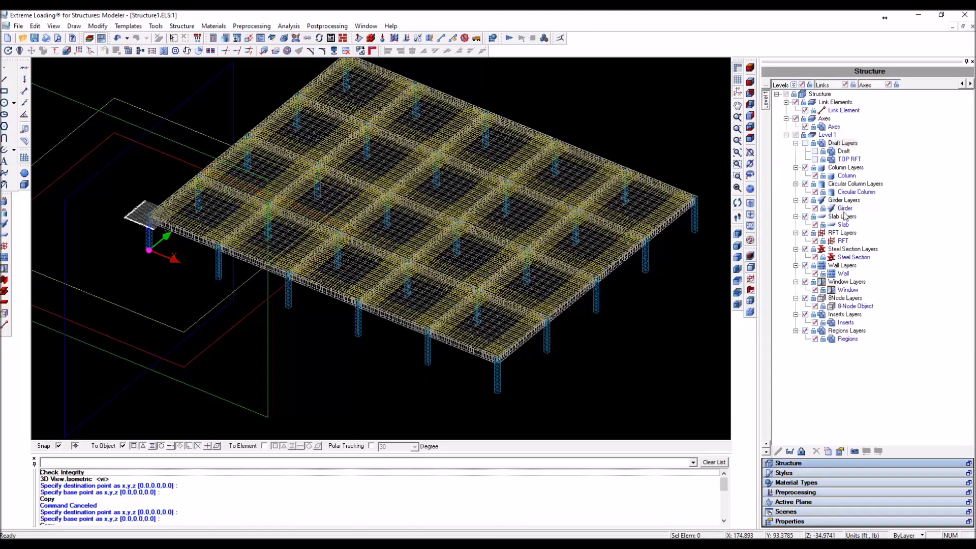
{"action": "right_click", "coordinate": [843, 225]}
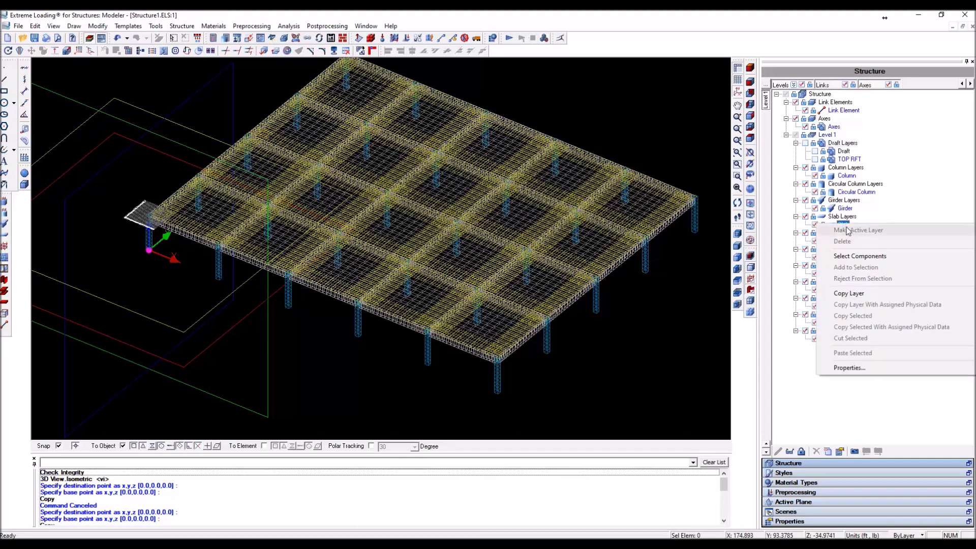
{"action": "left_click", "coordinate": [866, 261]}
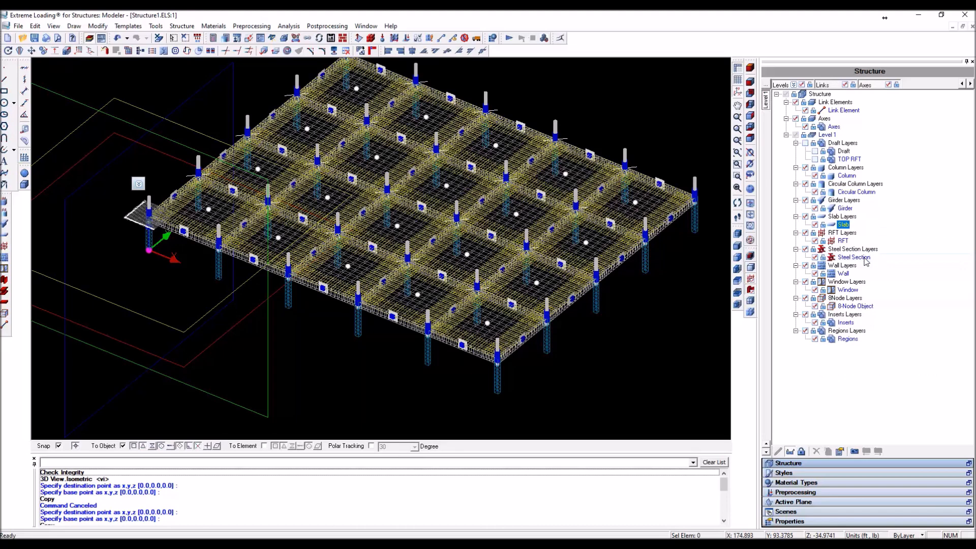
{"action": "left_click", "coordinate": [818, 521]}
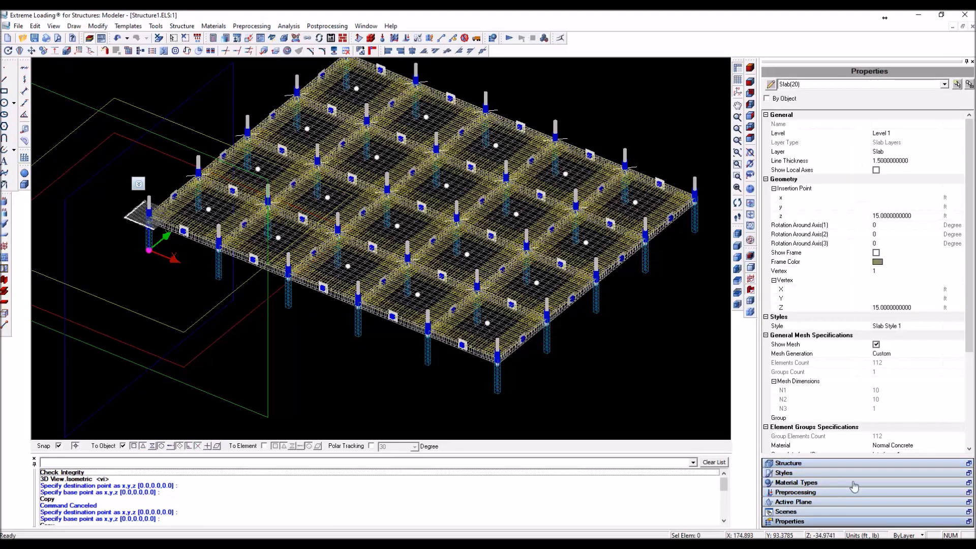
{"action": "scroll", "coordinate": [933, 397], "scroll_direction": "down", "scroll_amount": 5}
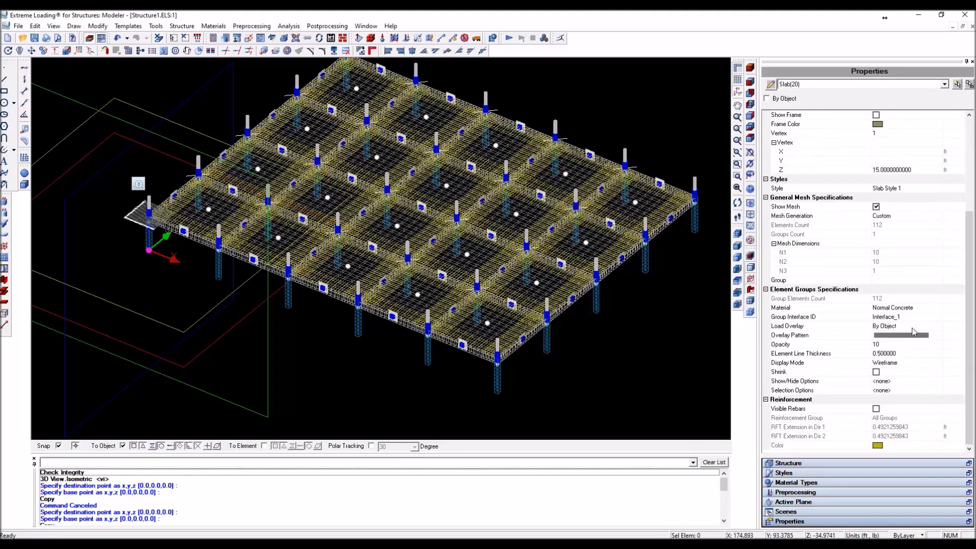
{"action": "left_click", "coordinate": [896, 308]}
{"action": "left_click", "coordinate": [896, 310]}
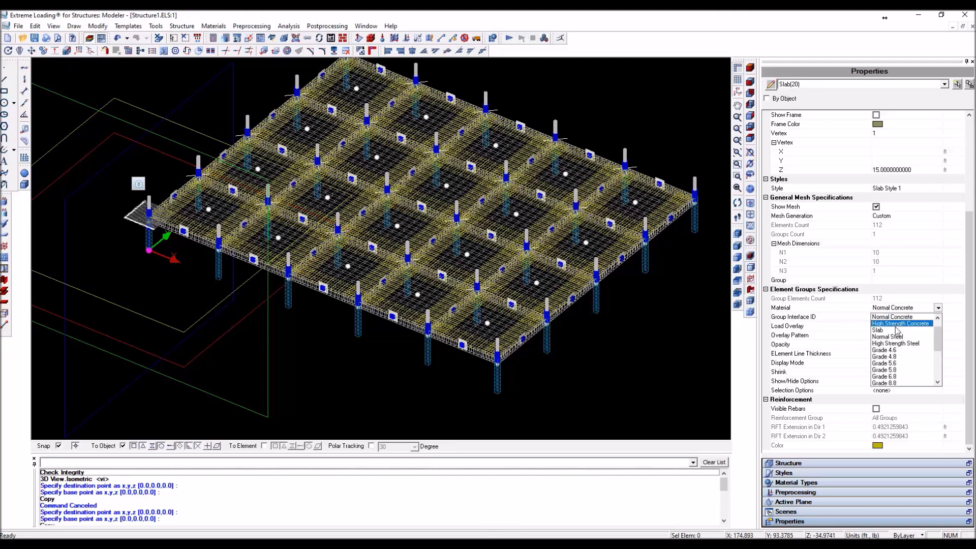
{"action": "left_click", "coordinate": [897, 330]}
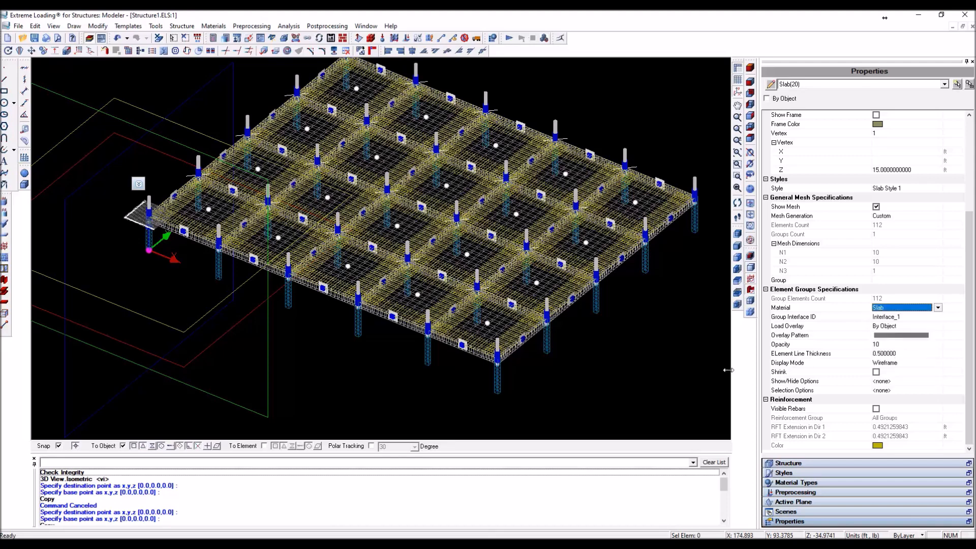
{"action": "left_click", "coordinate": [612, 344]}
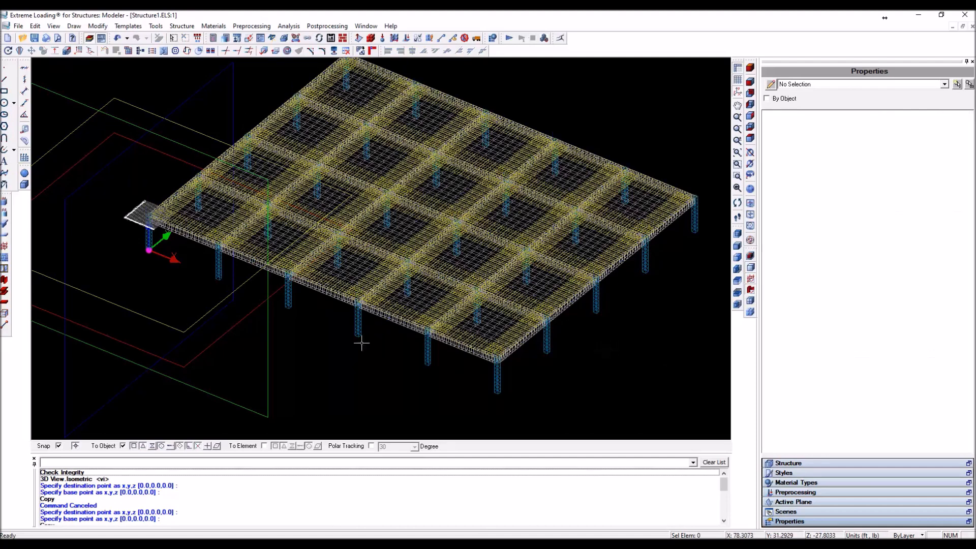
Display the whole model as solid with shrunken elements and inspect the edge columns.
{"action": "left_click", "coordinate": [751, 302]}
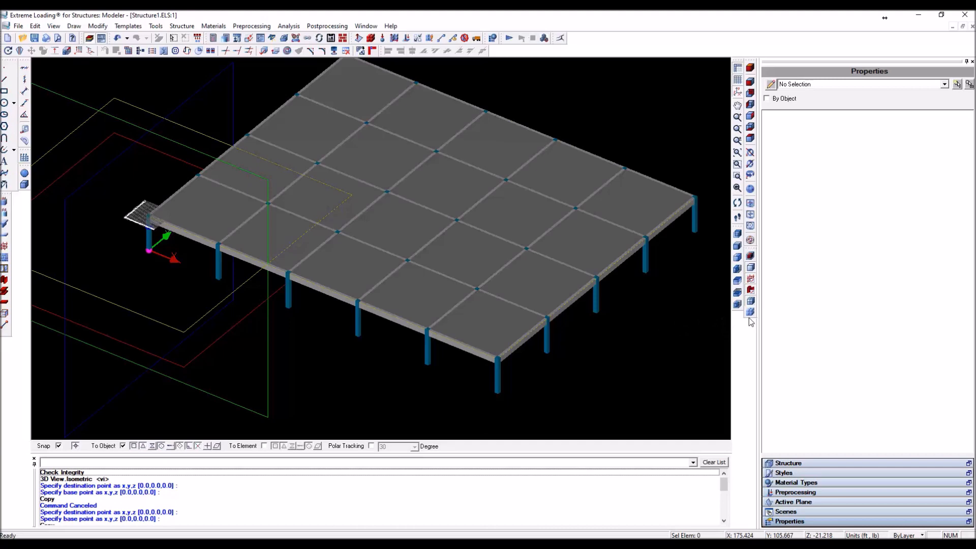
{"action": "left_click", "coordinate": [750, 311]}
{"action": "scroll", "coordinate": [347, 358], "scroll_direction": "up", "scroll_amount": 2}
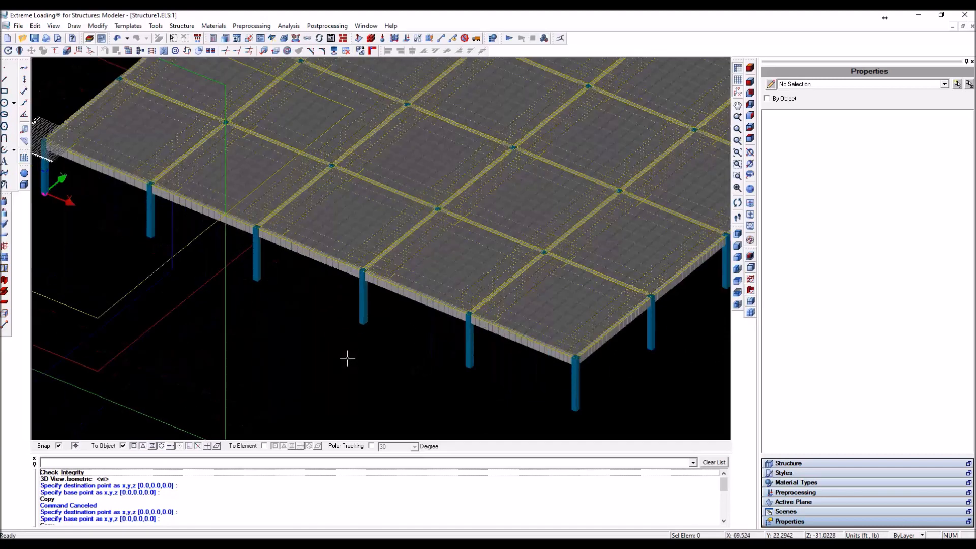
{"action": "scroll", "coordinate": [347, 359], "scroll_direction": "up", "scroll_amount": 2}
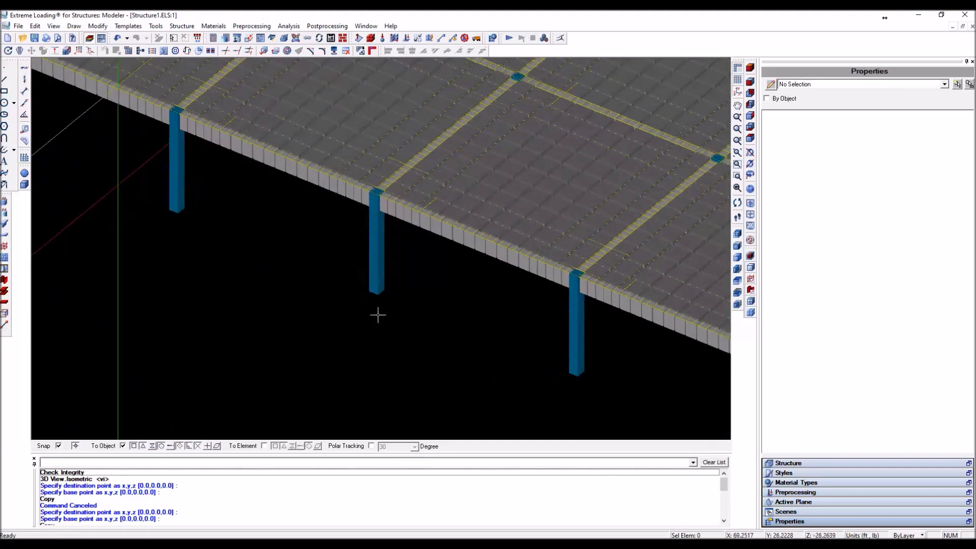
{"action": "scroll", "coordinate": [360, 300], "scroll_direction": "down", "scroll_amount": 2}
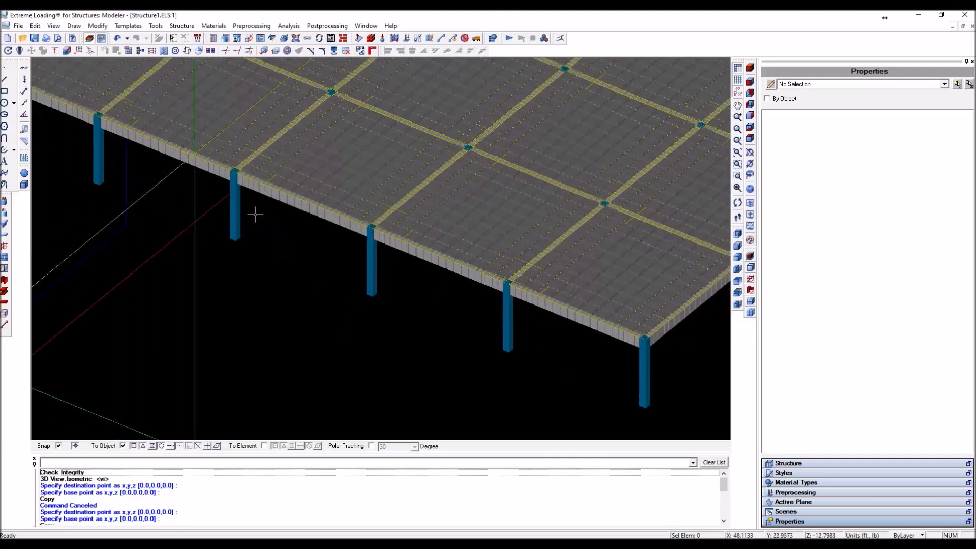
Select the two edge columns and the interior column around the middle edge column, and set their mesh to N1 30, N2 3, N3 3.
{"action": "left_click", "coordinate": [235, 224]}
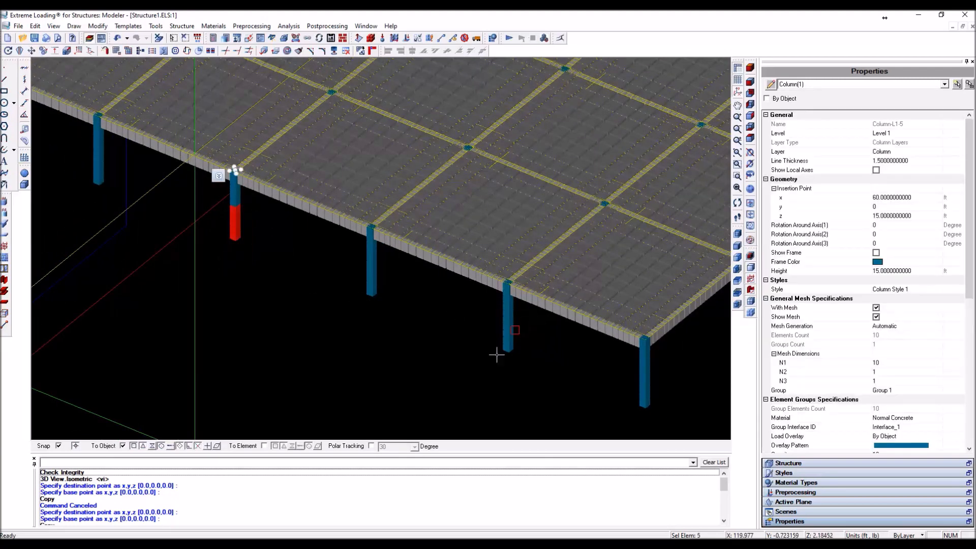
{"action": "left_click", "coordinate": [505, 342]}
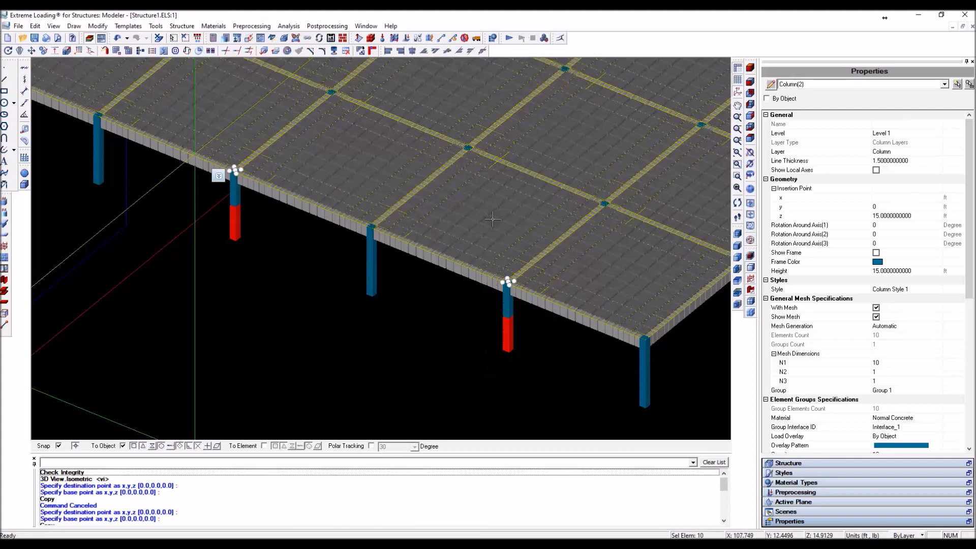
{"action": "left_click", "coordinate": [457, 173]}
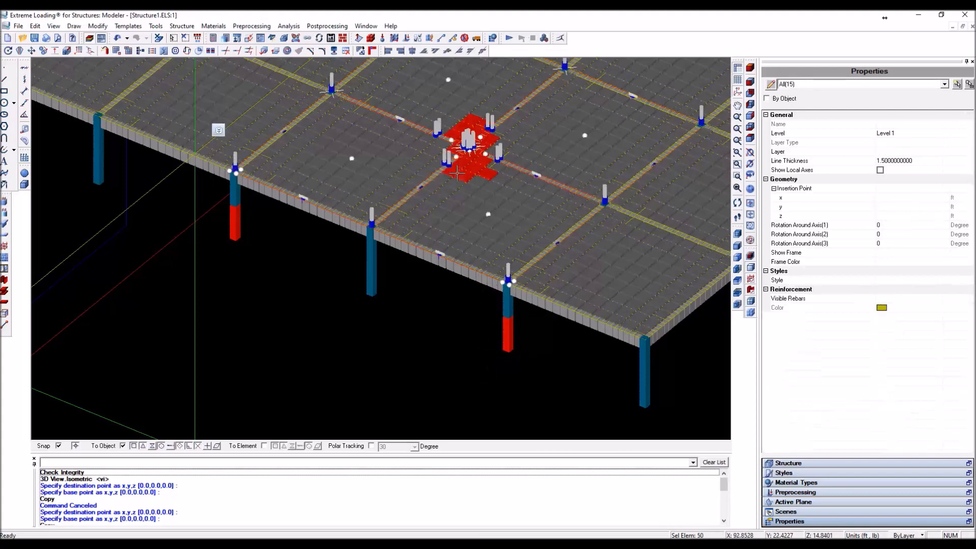
{"action": "left_click", "coordinate": [790, 85]}
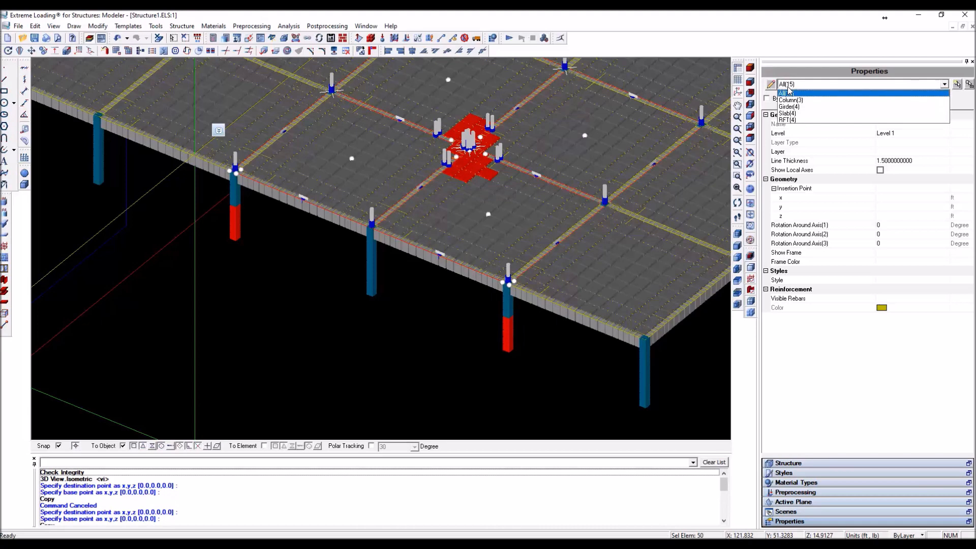
{"action": "left_click", "coordinate": [791, 100]}
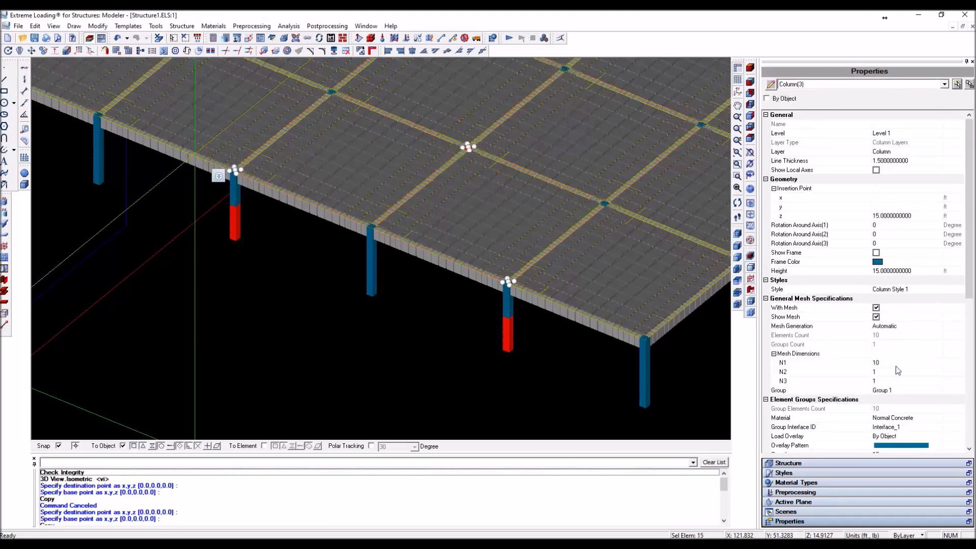
{"action": "scroll", "coordinate": [896, 366], "scroll_direction": "down", "scroll_amount": 4}
{"action": "left_click", "coordinate": [881, 252]}
{"action": "type", "text": "30"}
{"action": "key", "text": "Tab"}
{"action": "type", "text": "3"}
{"action": "key", "text": "Tab"}
{"action": "type", "text": "3"}
{"action": "key", "text": "Tab"}
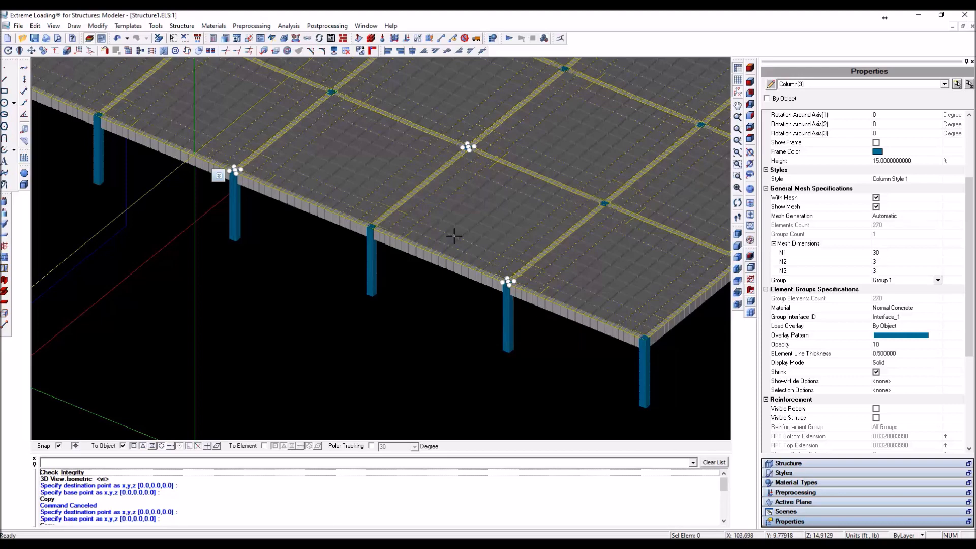
Set the mesh of the middle edge column at x = 90 ft to N1 30, N2 3, N3 3.
{"action": "left_click_drag", "start_coordinate": [385, 279], "coordinate": [351, 314]}
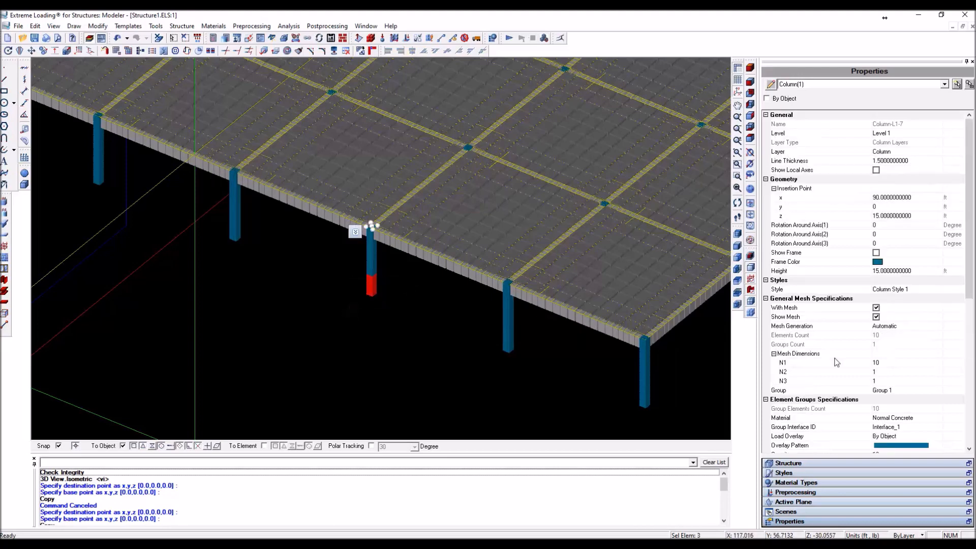
{"action": "left_click", "coordinate": [884, 362]}
{"action": "type", "text": "3"}
{"action": "key", "text": "Tab"}
{"action": "key", "text": "Tab"}
{"action": "type", "text": "3"}
{"action": "key", "text": "Tab"}
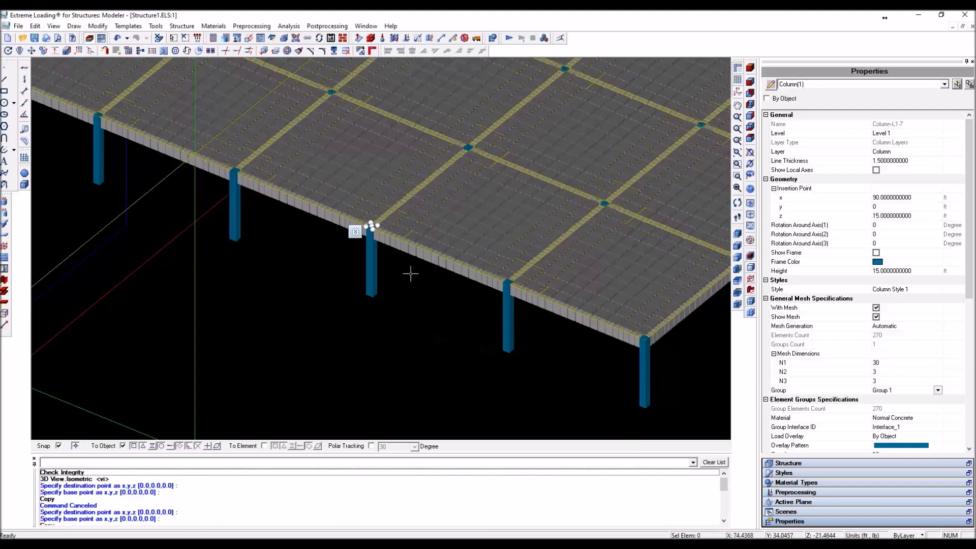
Select the four edge girder end segments in the two bays adjoining the middle edge column.
{"action": "scroll", "coordinate": [409, 272], "scroll_direction": "up", "scroll_amount": 3}
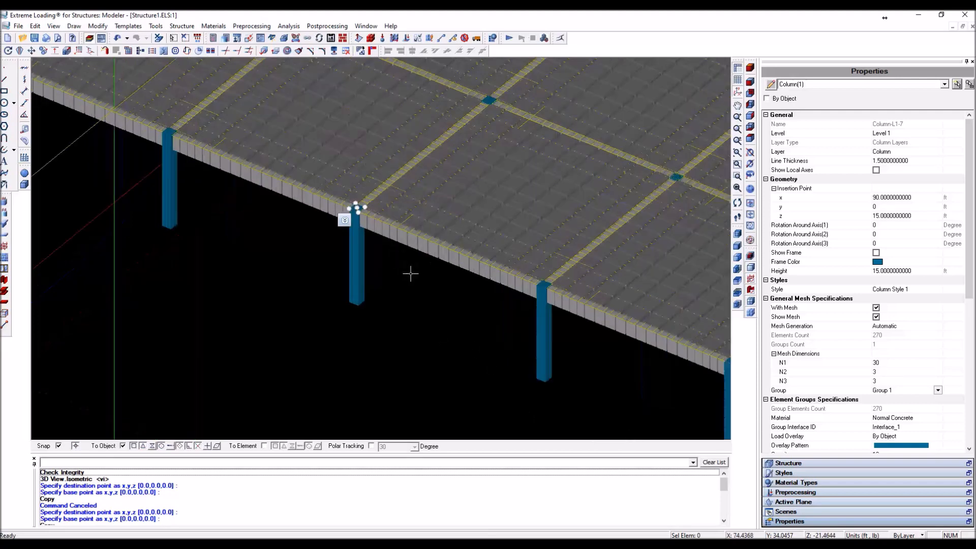
{"action": "left_click", "coordinate": [161, 135]}
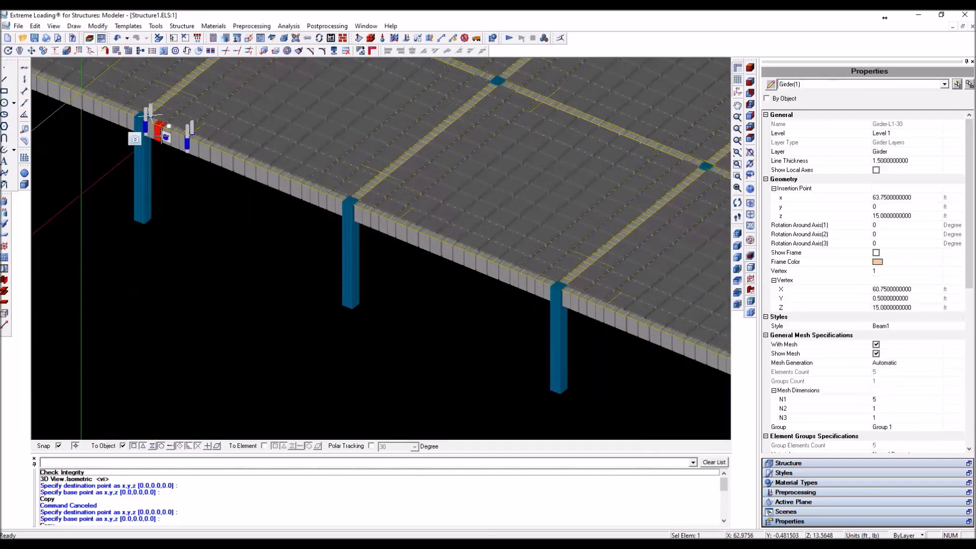
{"action": "left_click", "coordinate": [326, 202]}
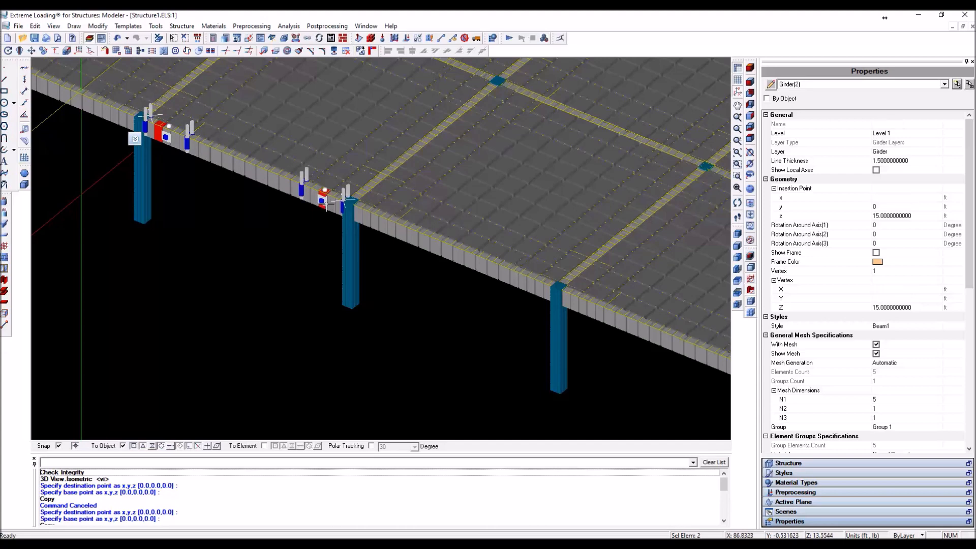
{"action": "left_click", "coordinate": [377, 220]}
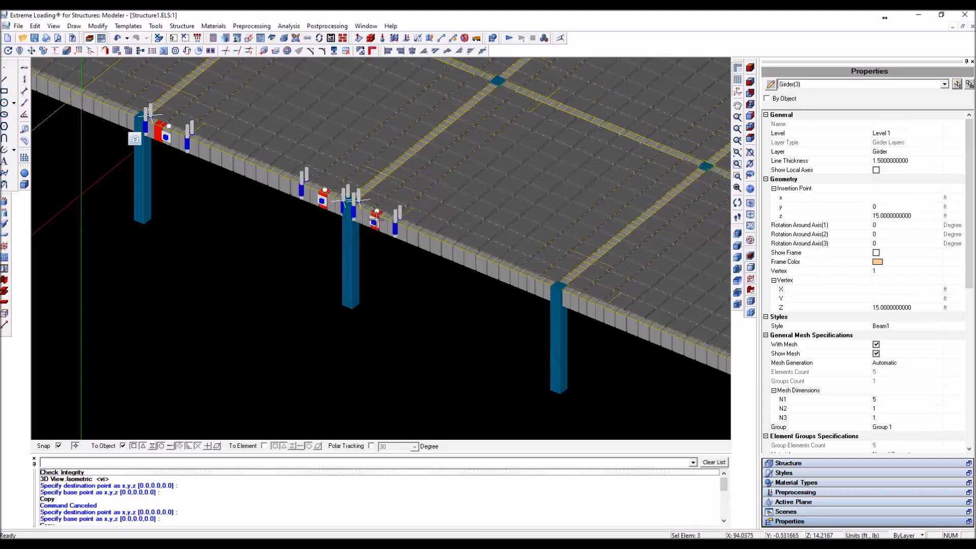
{"action": "left_click", "coordinate": [538, 289]}
Hide the slab layers and the reinforcement layers of Level 1 to expose the girders and columns.
{"action": "left_click", "coordinate": [819, 463]}
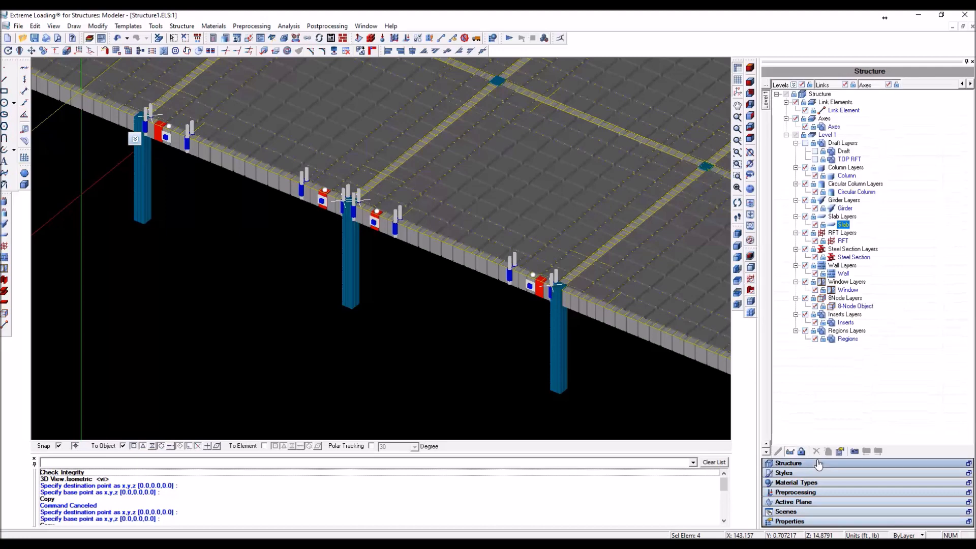
{"action": "left_click", "coordinate": [806, 216]}
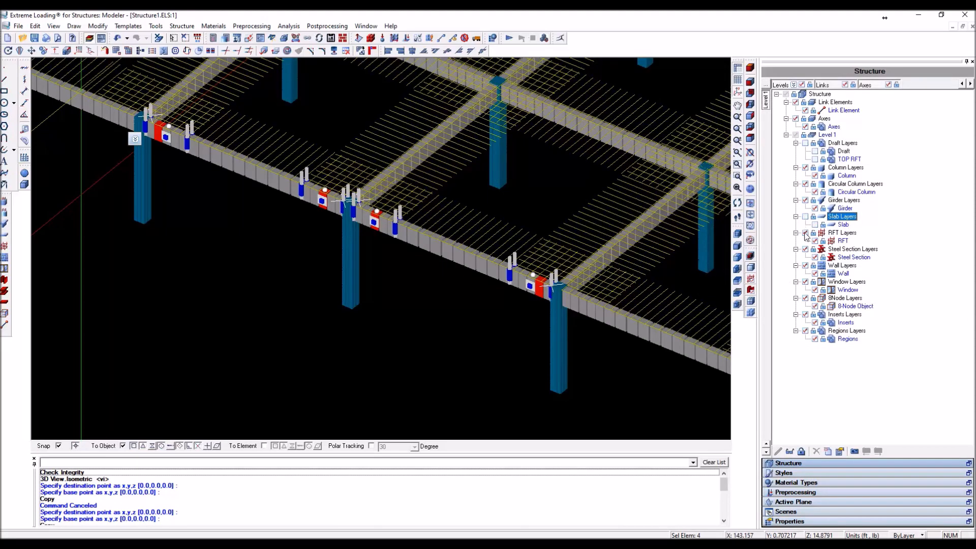
{"action": "left_click", "coordinate": [806, 233]}
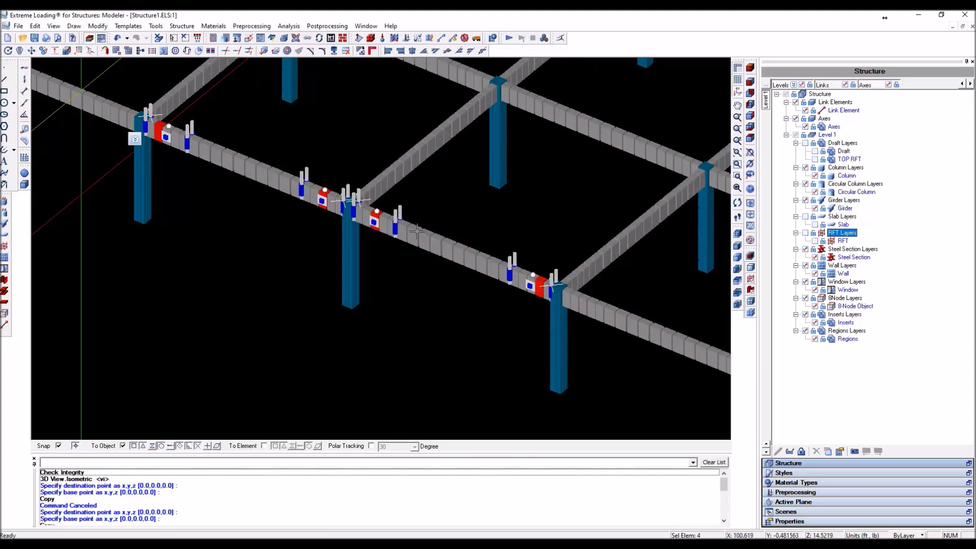
Add both end segments of the interior girder at the middle edge column to the selection, and set the mesh to N1 10, N2 1, N3 5.
{"action": "left_click", "coordinate": [373, 186]}
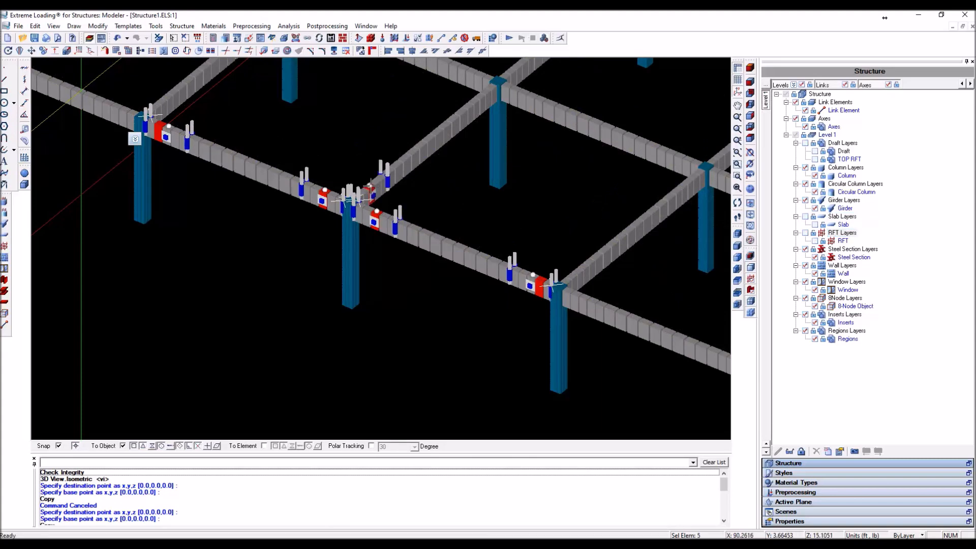
{"action": "left_click", "coordinate": [483, 103]}
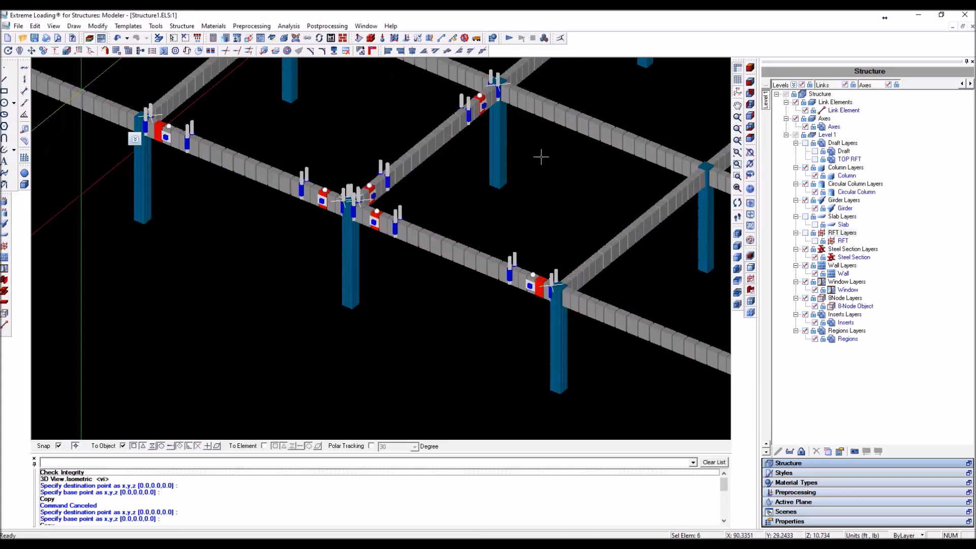
{"action": "left_click", "coordinate": [809, 521]}
{"action": "scroll", "coordinate": [921, 384], "scroll_direction": "down", "scroll_amount": 1}
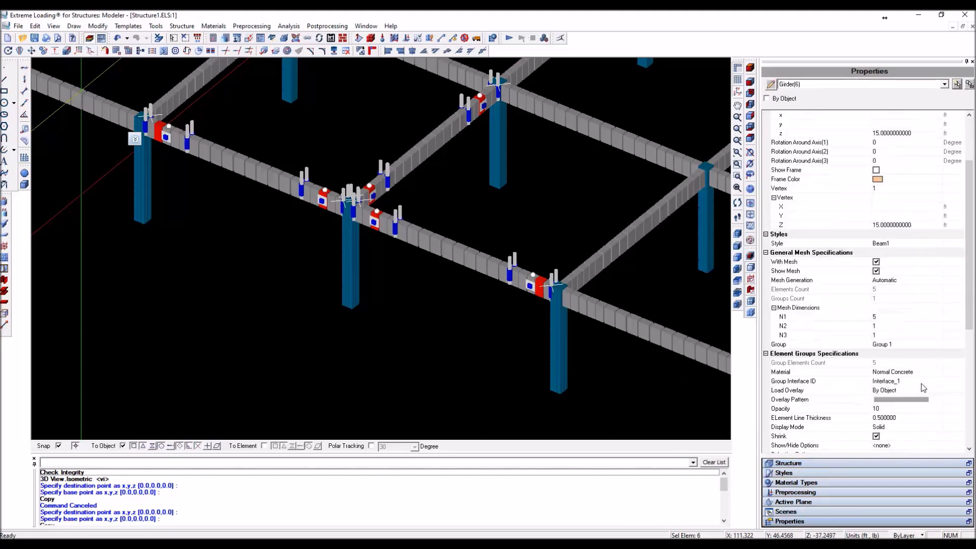
{"action": "left_click", "coordinate": [875, 317]}
{"action": "type", "text": "10"}
{"action": "key", "text": "Return"}
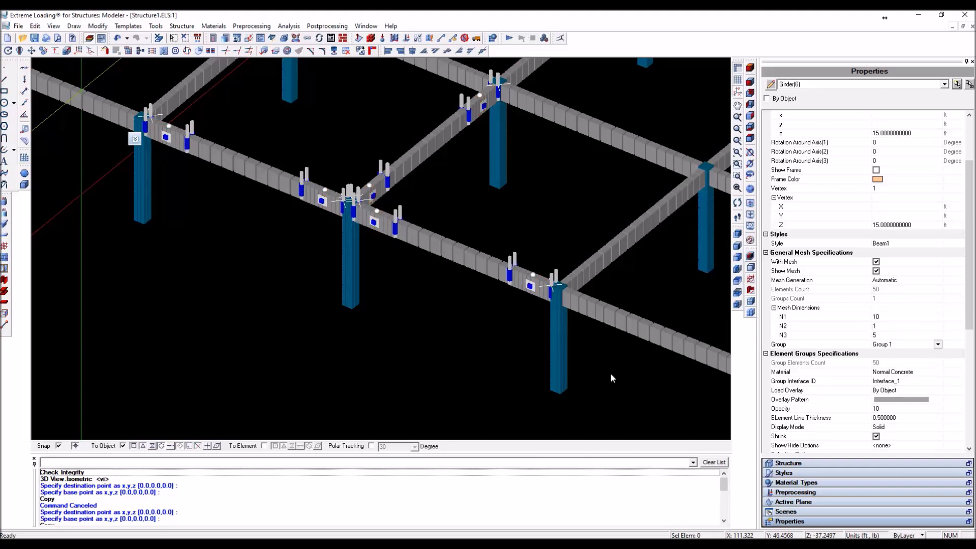
Set the mesh of the three girder middle segments framing into the middle edge column to N1 15, N2 1, N3 5.
{"action": "left_click", "coordinate": [252, 170]}
{"action": "left_click", "coordinate": [429, 148]}
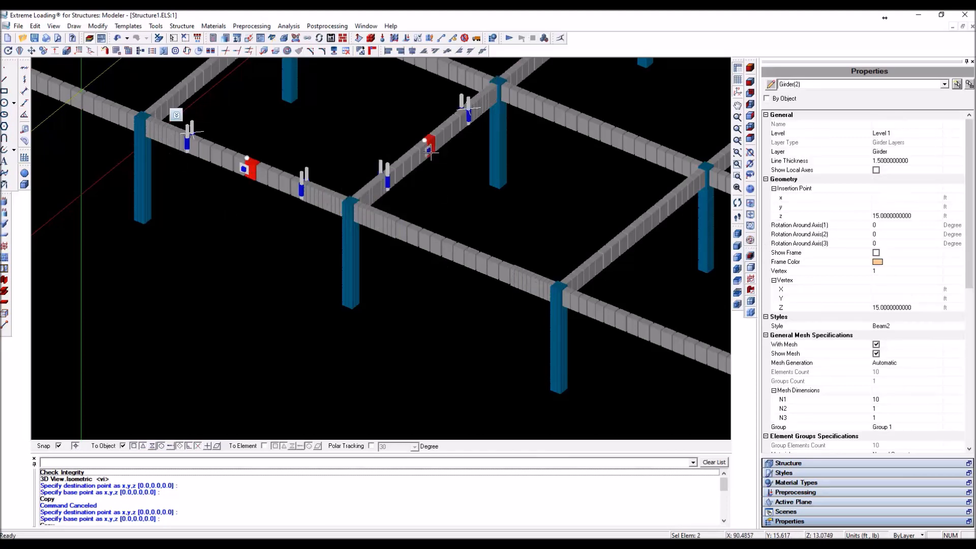
{"action": "left_click", "coordinate": [456, 258]}
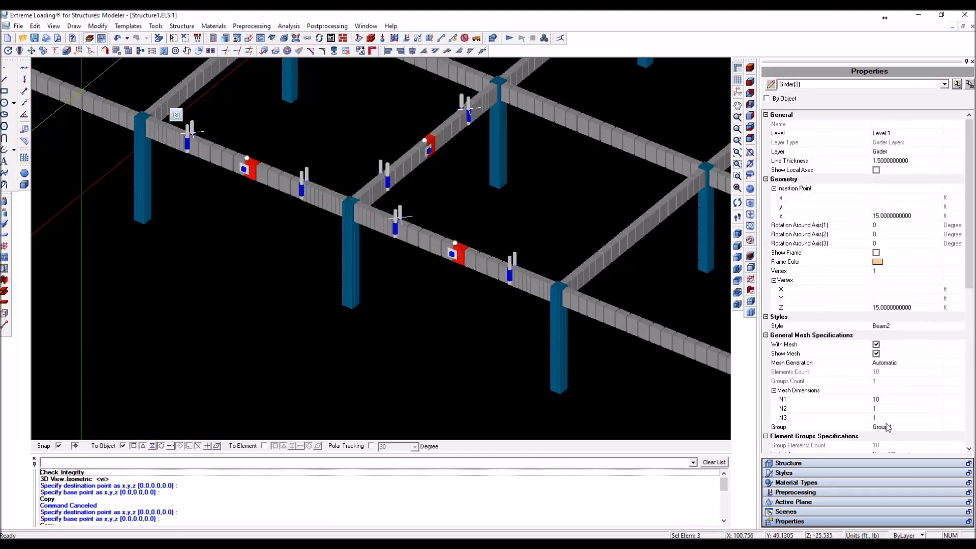
{"action": "left_click", "coordinate": [890, 400]}
{"action": "key", "text": "Return"}
{"action": "type", "text": "1"}
{"action": "key", "text": "Return"}
{"action": "type", "text": "5"}
{"action": "key", "text": "Return"}
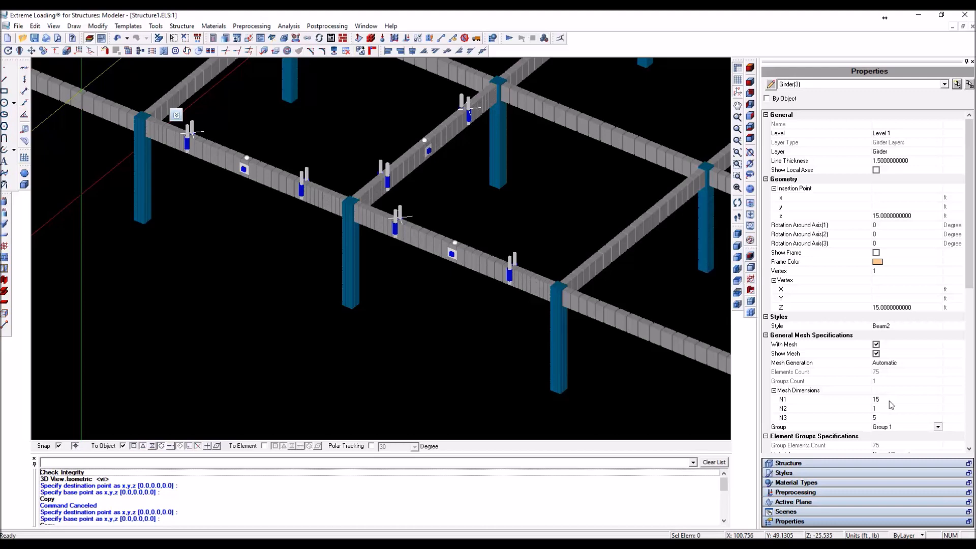
{"action": "key", "text": "Escape"}
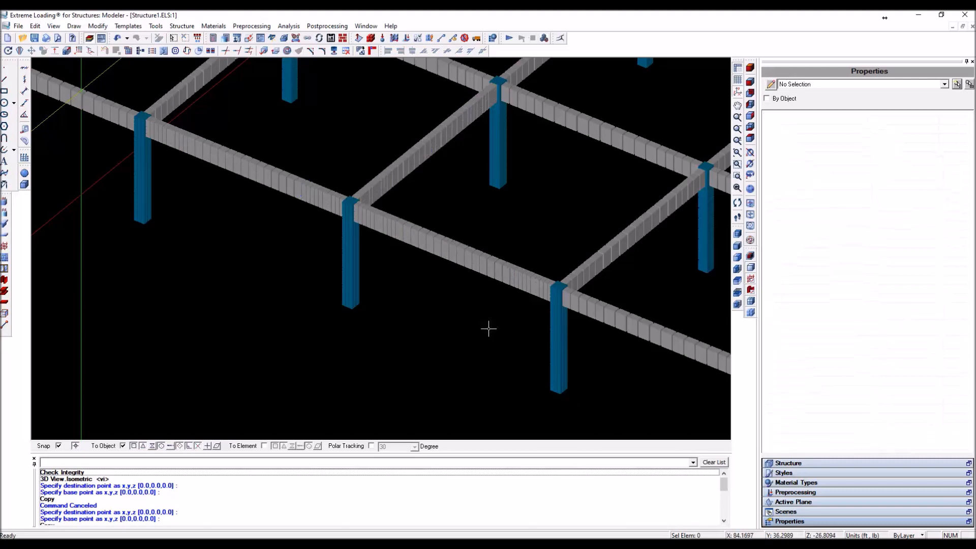
Inspect the refined girders around the middle edge column, and show the slab layers again.
{"action": "scroll", "coordinate": [446, 227], "scroll_direction": "up", "scroll_amount": 2}
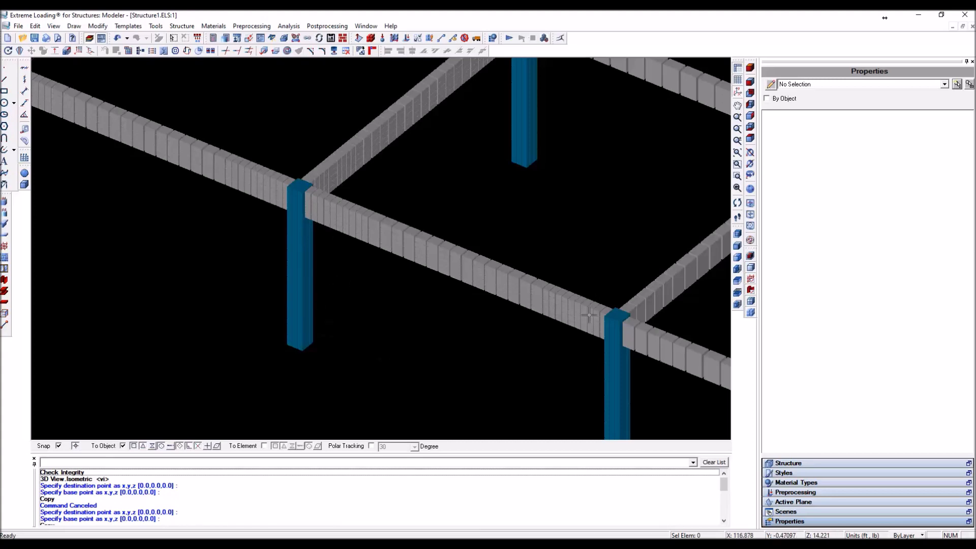
{"action": "left_click", "coordinate": [854, 466]}
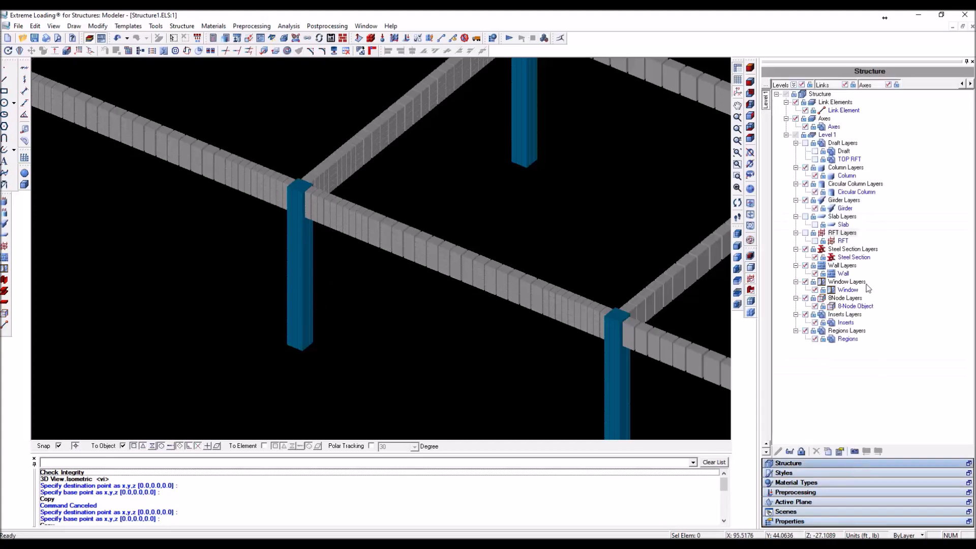
{"action": "left_click", "coordinate": [805, 218]}
{"action": "left_click", "coordinate": [806, 218]}
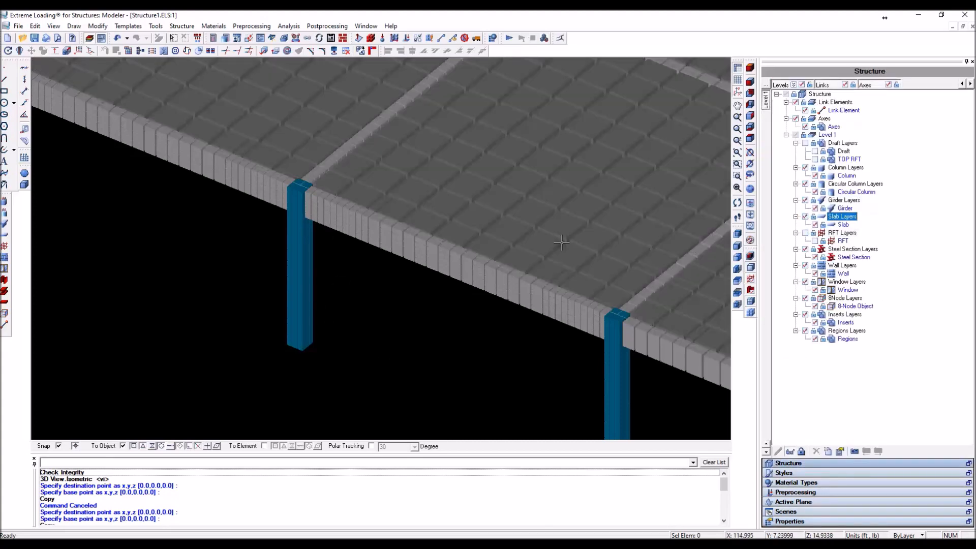
Select all elements of the edge slab panel centred at x = 105 ft, y = 15 ft, and re-mesh them with N1 30 and N2 30.
{"action": "left_click", "coordinate": [513, 210]}
{"action": "scroll", "coordinate": [512, 210], "scroll_direction": "down", "scroll_amount": 1}
{"action": "scroll", "coordinate": [512, 210], "scroll_direction": "down", "scroll_amount": 1}
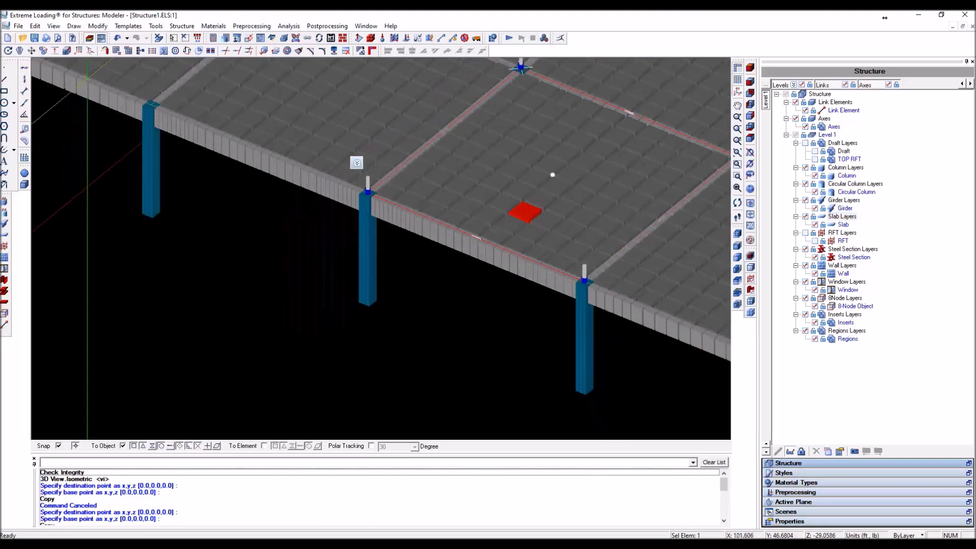
{"action": "left_click", "coordinate": [907, 521]}
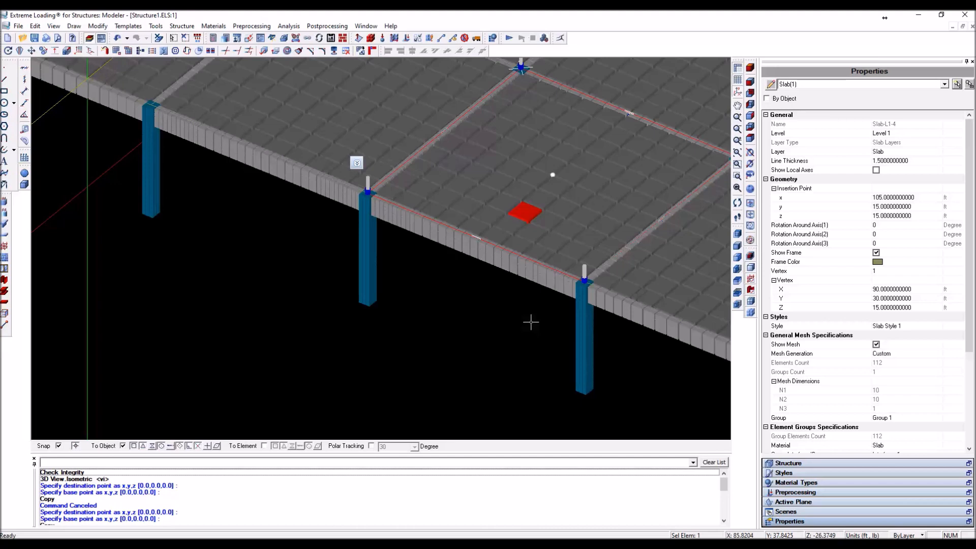
{"action": "scroll", "coordinate": [530, 321], "scroll_direction": "down", "scroll_amount": 2}
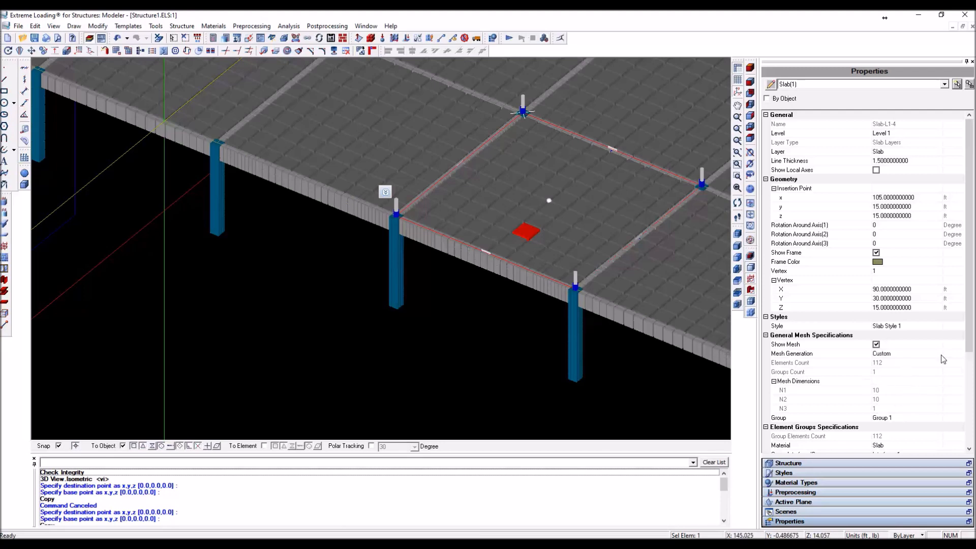
{"action": "scroll", "coordinate": [941, 355], "scroll_direction": "down", "scroll_amount": 5}
{"action": "left_click", "coordinate": [889, 401]}
{"action": "left_click", "coordinate": [890, 401]}
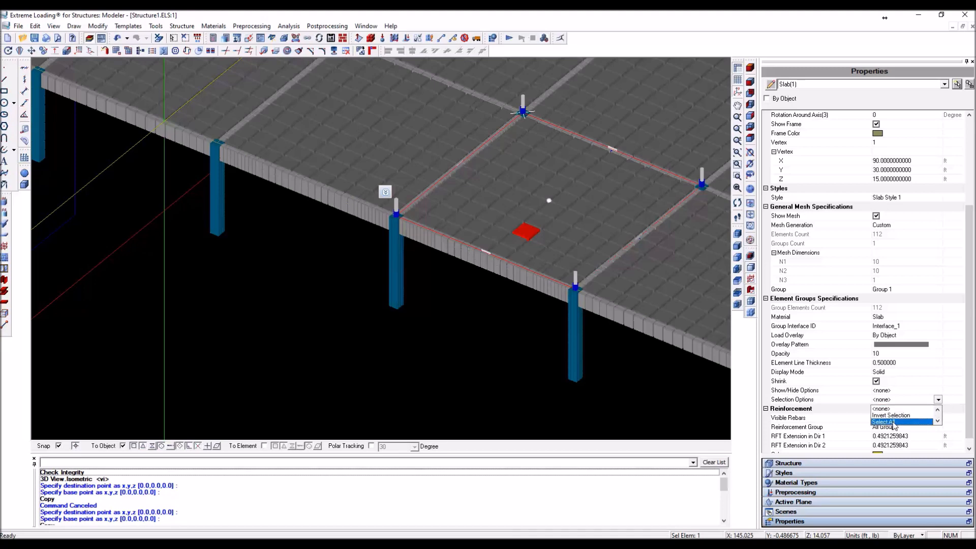
{"action": "left_click", "coordinate": [893, 422]}
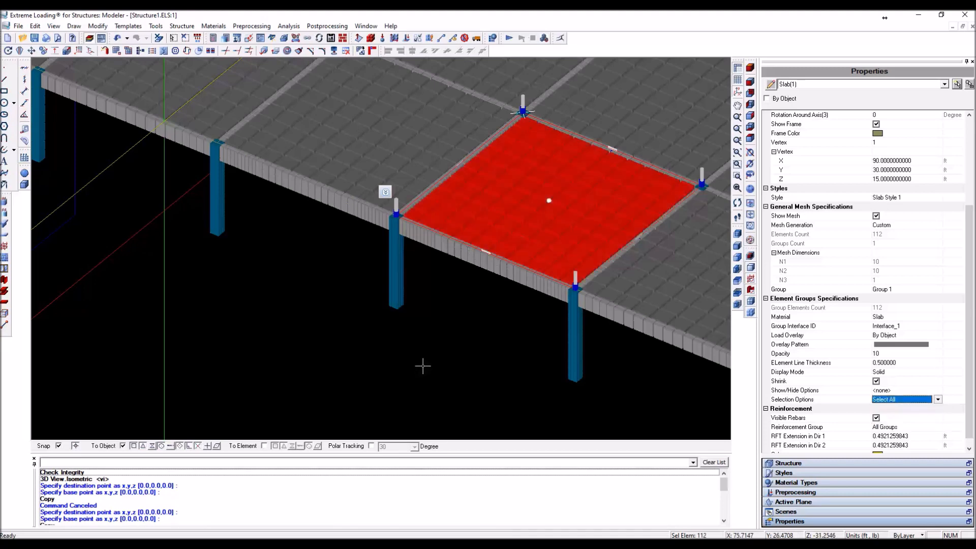
{"action": "left_click", "coordinate": [384, 193]}
{"action": "mouse_move", "coordinate": [403, 227]}
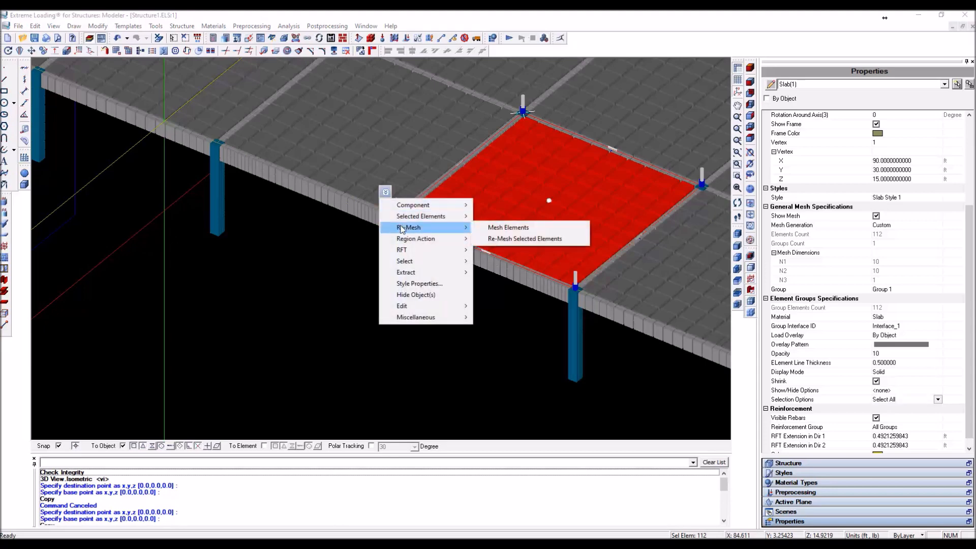
{"action": "left_click", "coordinate": [515, 238]}
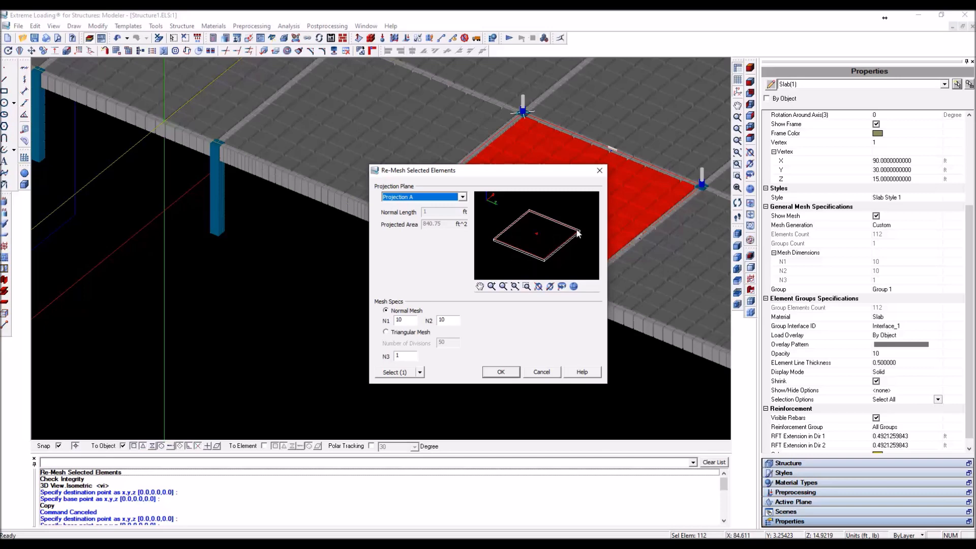
{"action": "left_click", "coordinate": [403, 319]}
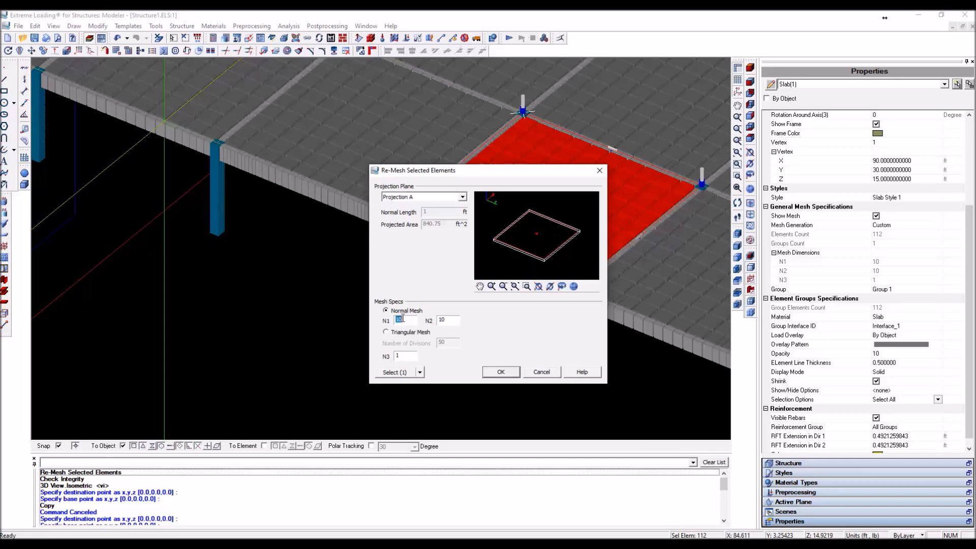
{"action": "type", "text": "30"}
{"action": "left_click", "coordinate": [500, 371]}
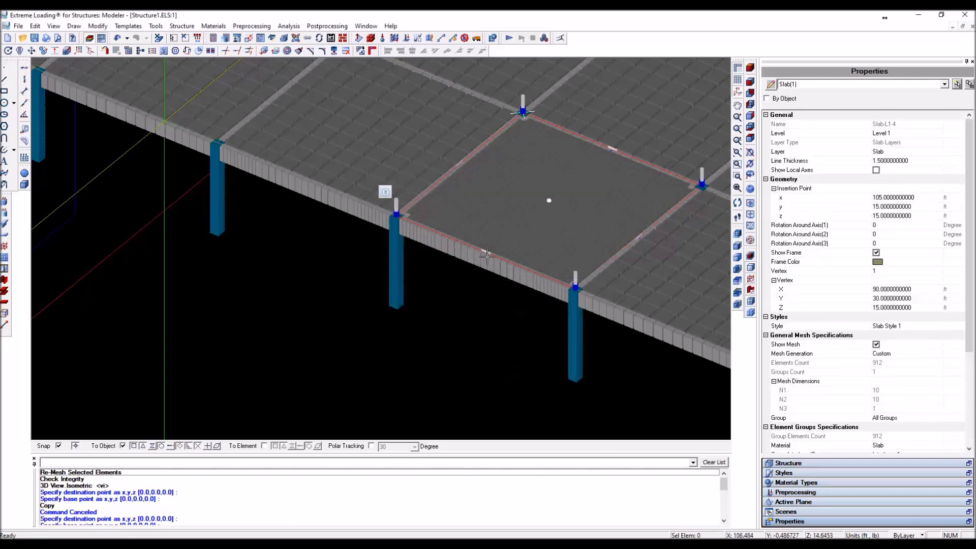
Select all elements of the adjoining edge slab panel centred at x = 75 ft, y = 15 ft, and re-mesh them with N1 30 and N2 30.
{"action": "left_click", "coordinate": [366, 122]}
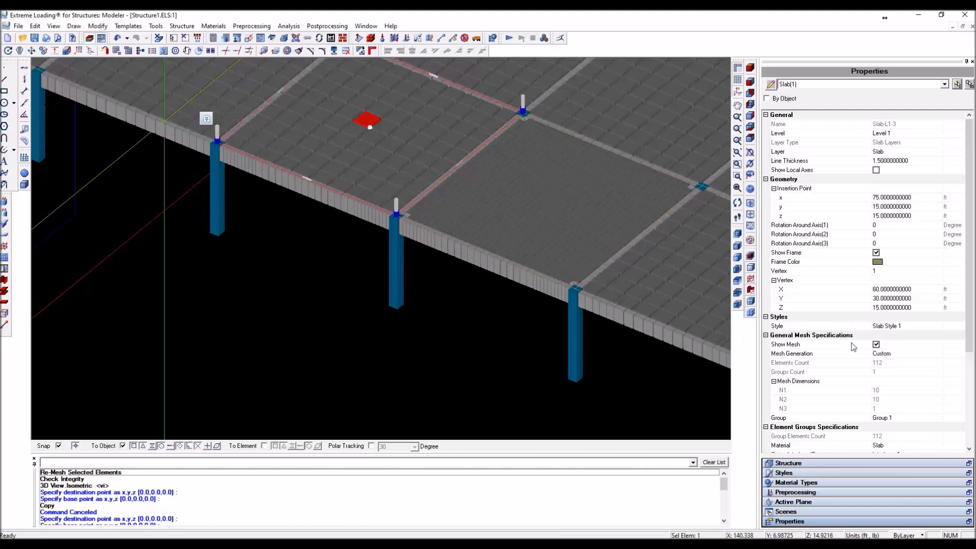
{"action": "scroll", "coordinate": [889, 358], "scroll_direction": "down", "scroll_amount": 5}
{"action": "left_click", "coordinate": [887, 392]}
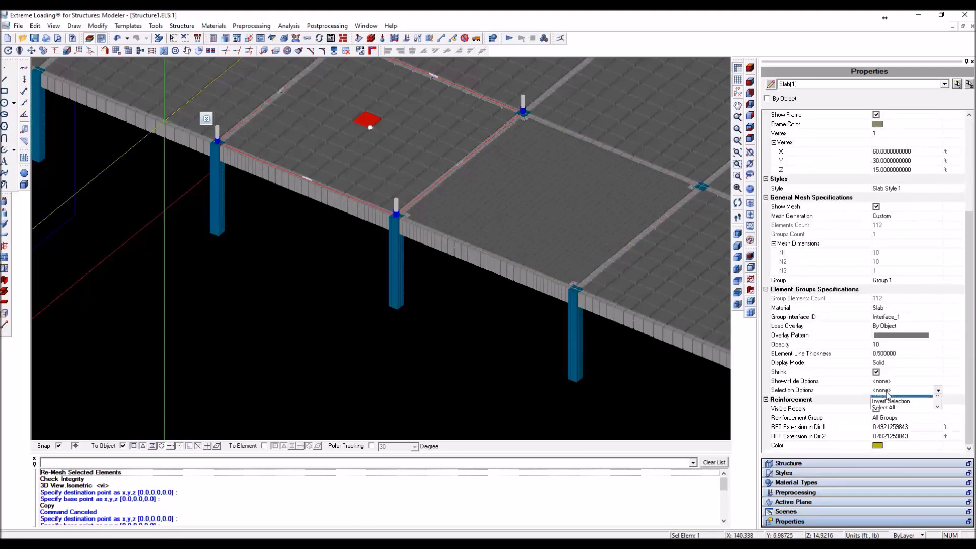
{"action": "left_click", "coordinate": [888, 406]}
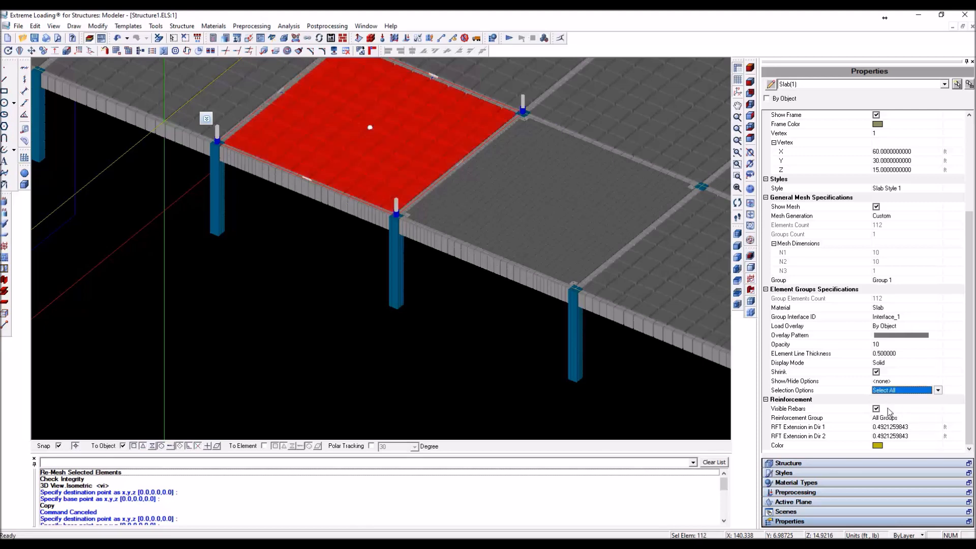
{"action": "left_click", "coordinate": [206, 118]}
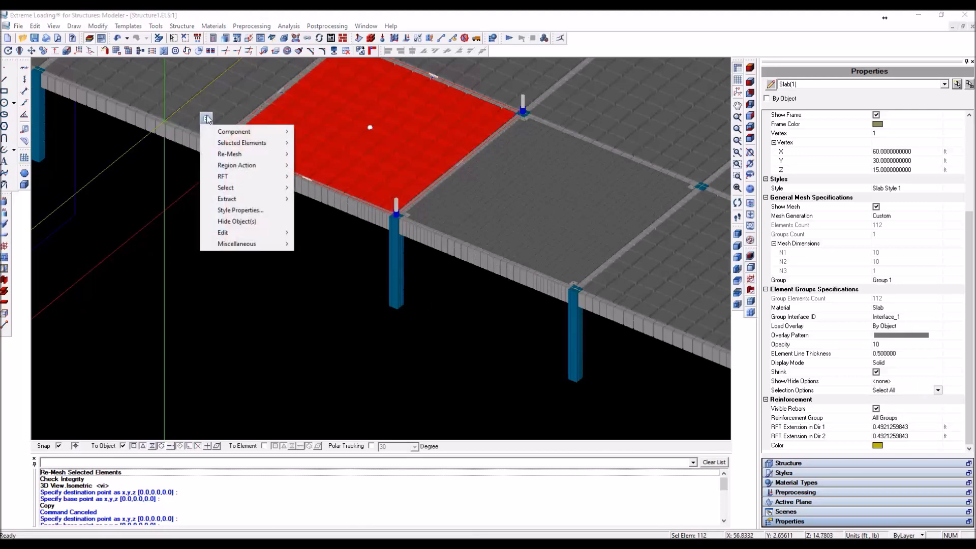
{"action": "mouse_move", "coordinate": [263, 167]}
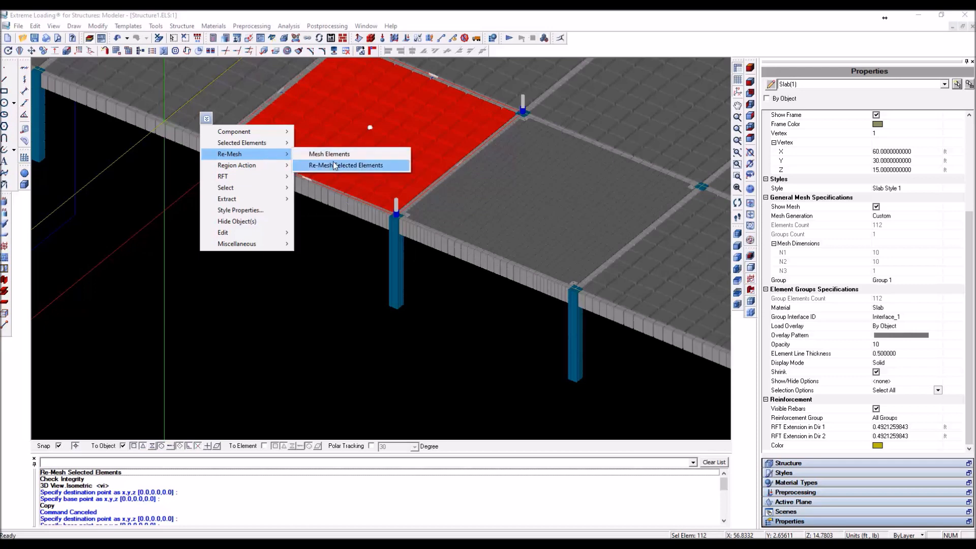
{"action": "left_click", "coordinate": [334, 164]}
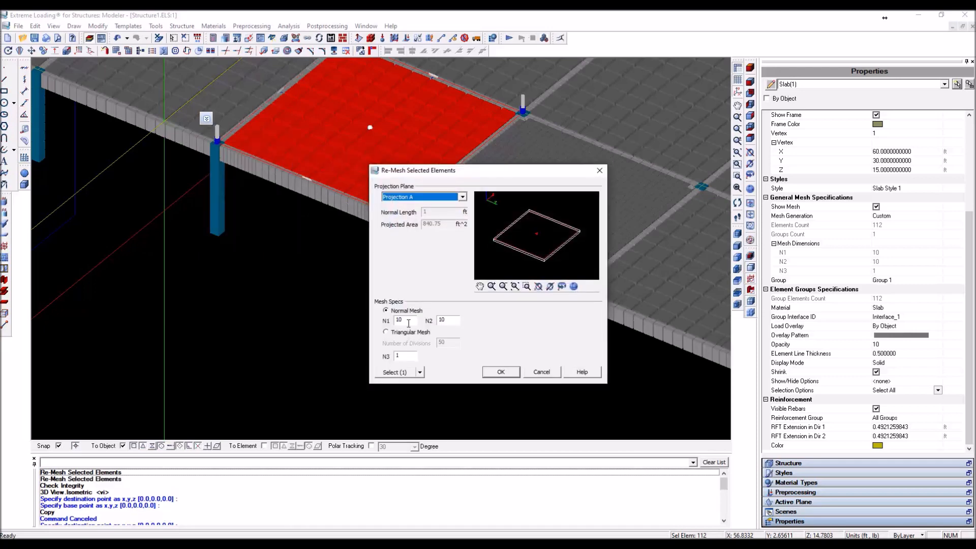
{"action": "double_click", "coordinate": [409, 323]}
{"action": "type", "text": "30"}
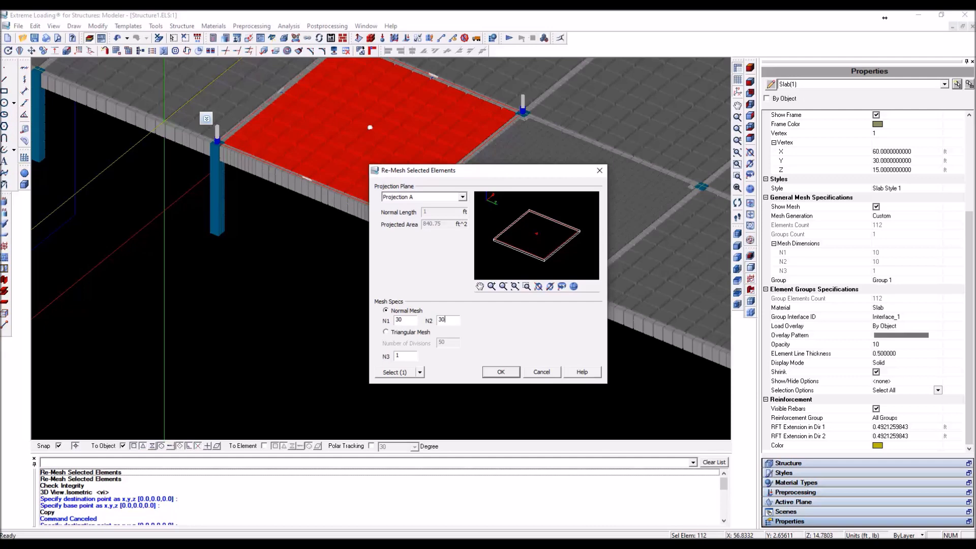
{"action": "left_click", "coordinate": [508, 372]}
Review the whole floor and check the mesh properties of the re-meshed slab panel centred at x = 105 ft.
{"action": "scroll", "coordinate": [509, 374], "scroll_direction": "down", "scroll_amount": 6}
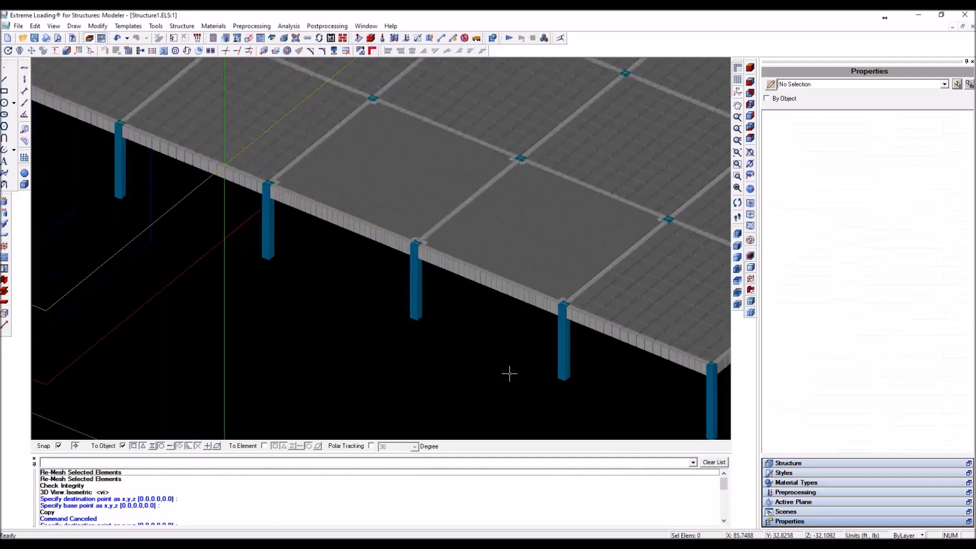
{"action": "left_click", "coordinate": [541, 299]}
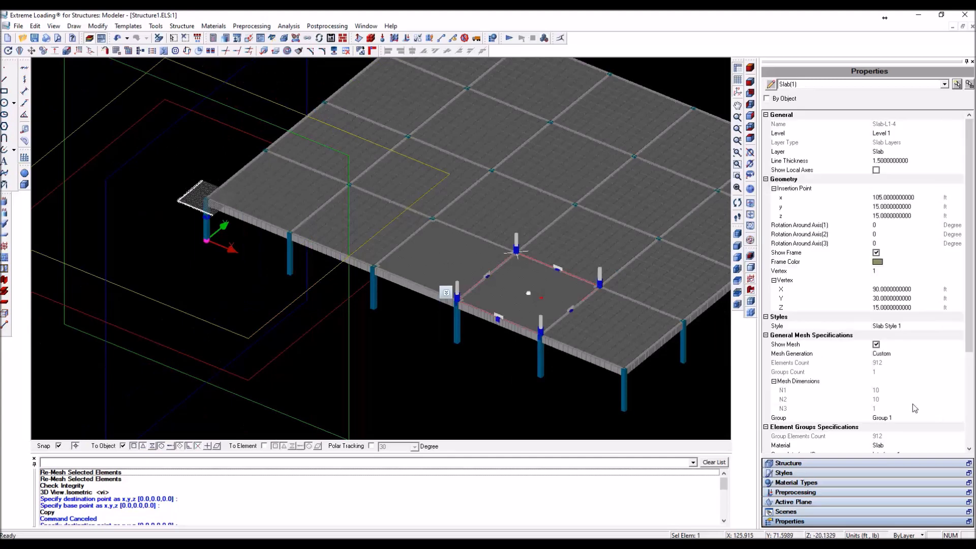
{"action": "scroll", "coordinate": [913, 404], "scroll_direction": "down", "scroll_amount": 5}
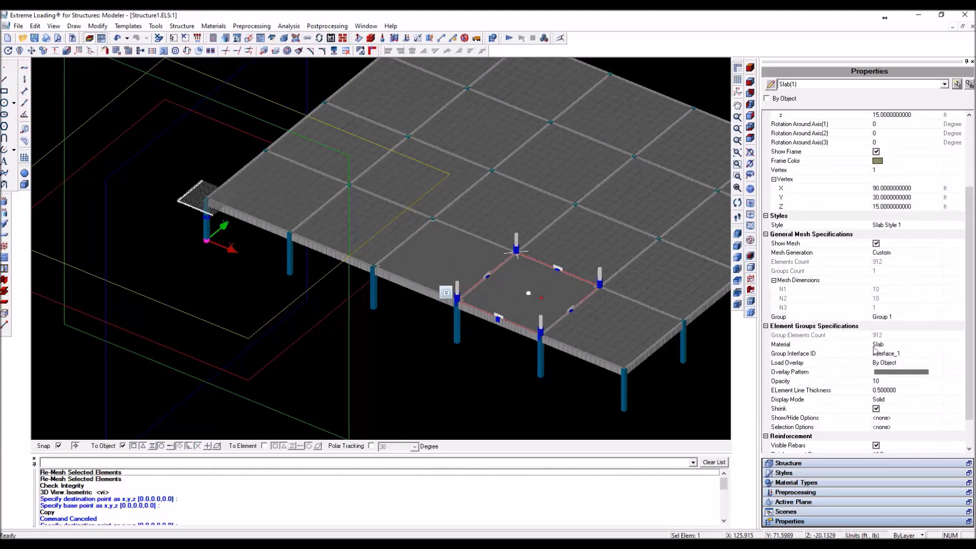
{"action": "left_click", "coordinate": [584, 410]}
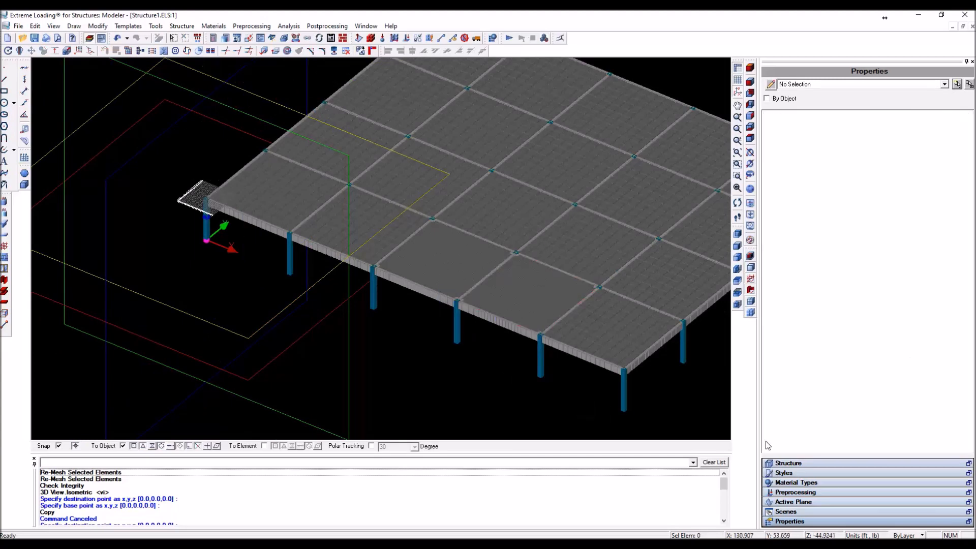
Copy Level 1 and paste it onto the structure as a level array of 3 levels.
{"action": "left_click", "coordinate": [833, 463]}
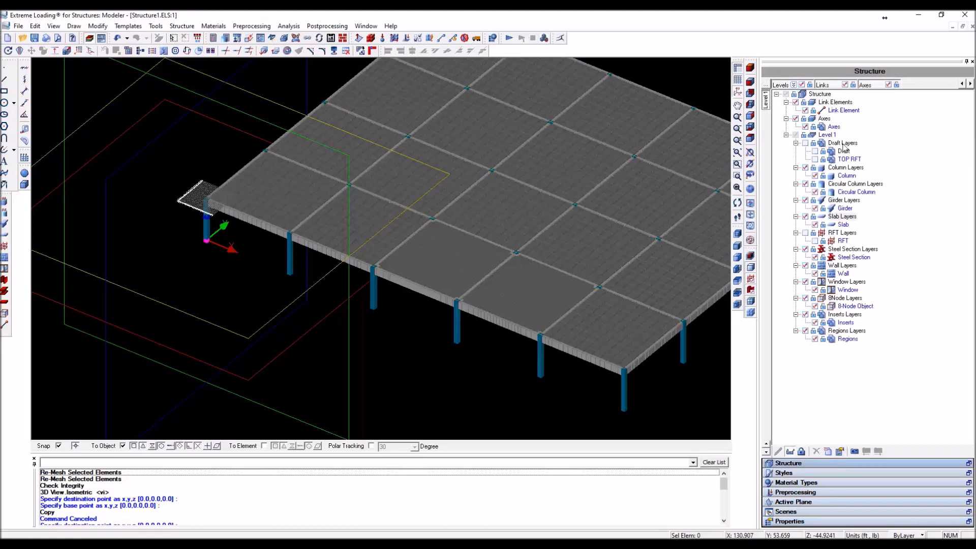
{"action": "right_click", "coordinate": [832, 136]}
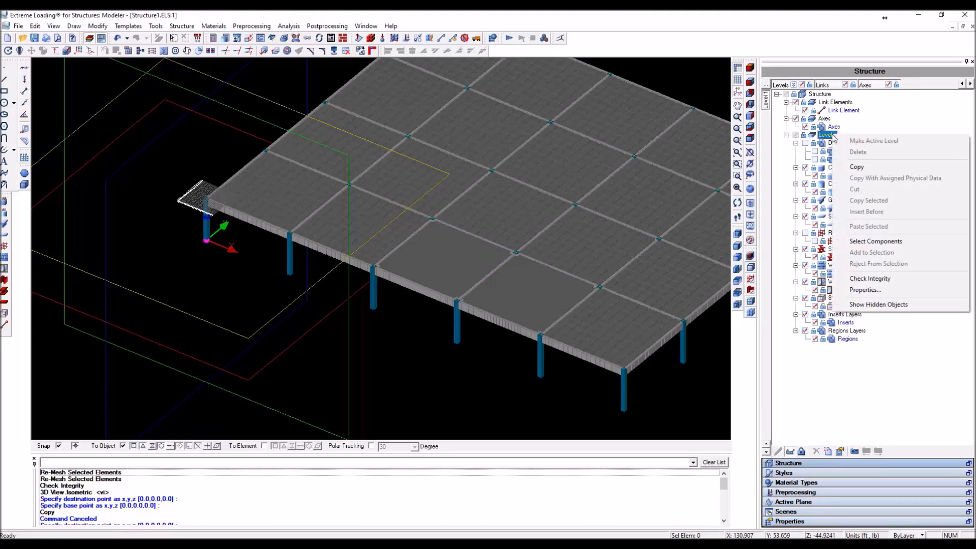
{"action": "left_click", "coordinate": [876, 174]}
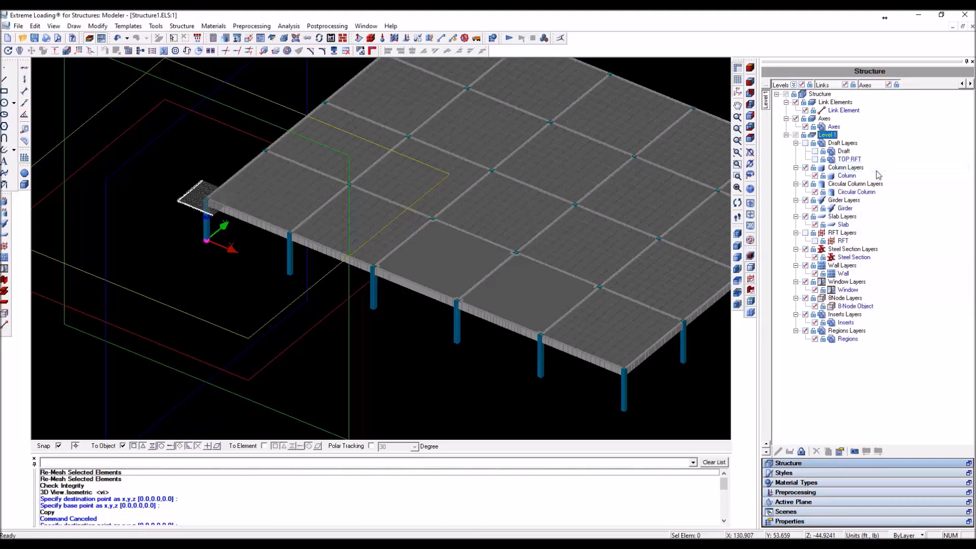
{"action": "right_click", "coordinate": [822, 97]}
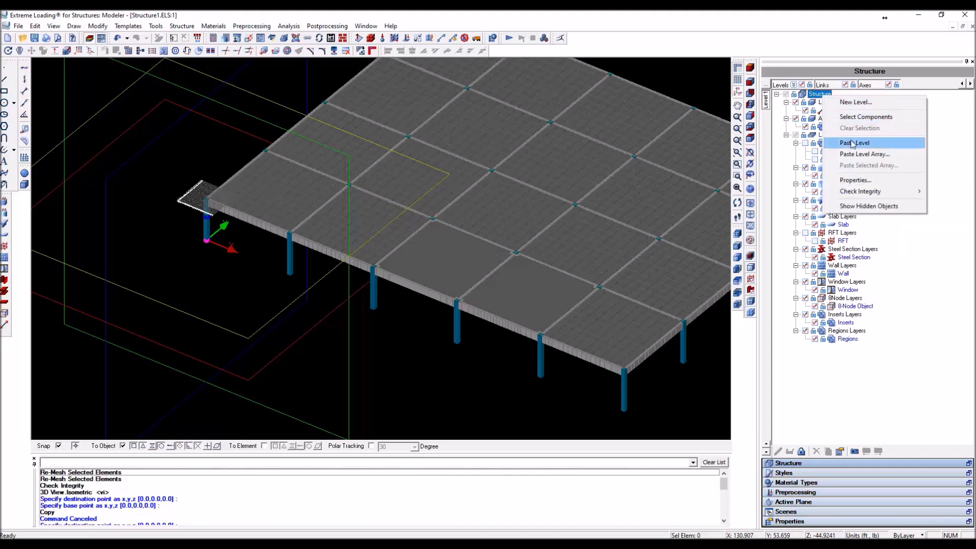
{"action": "left_click", "coordinate": [858, 155]}
{"action": "type", "text": "3"}
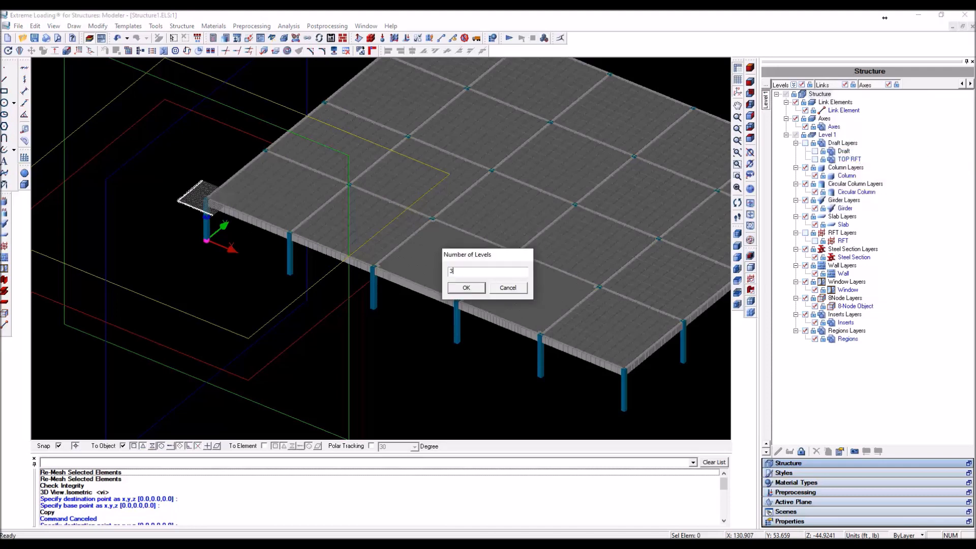
{"action": "left_click", "coordinate": [467, 288]}
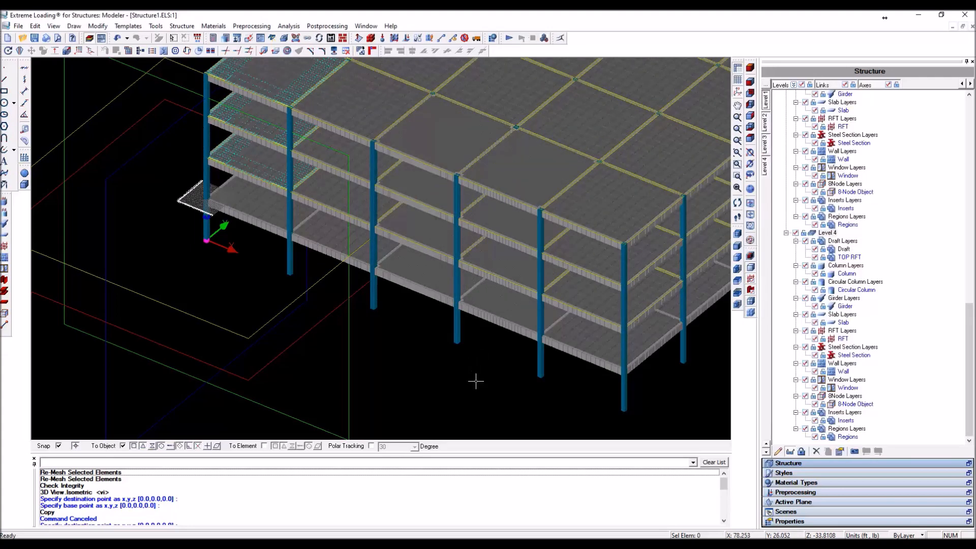
{"action": "scroll", "coordinate": [475, 381], "scroll_direction": "down", "scroll_amount": 3}
{"action": "scroll", "coordinate": [475, 381], "scroll_direction": "up", "scroll_amount": 3}
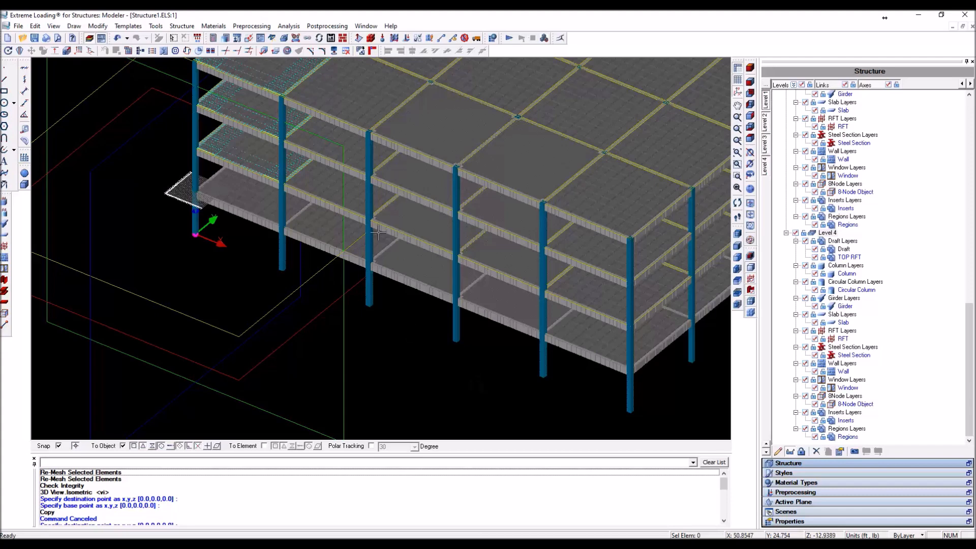
Add a dynamic stage to the loading scenario with concentrated loads and a time step of 0.01.
{"action": "left_click", "coordinate": [407, 38]}
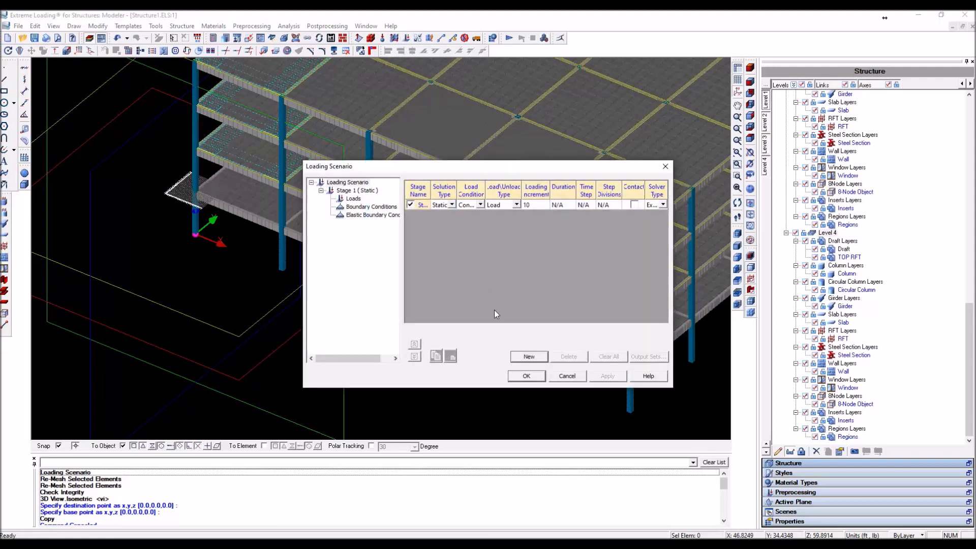
{"action": "left_click", "coordinate": [528, 356]}
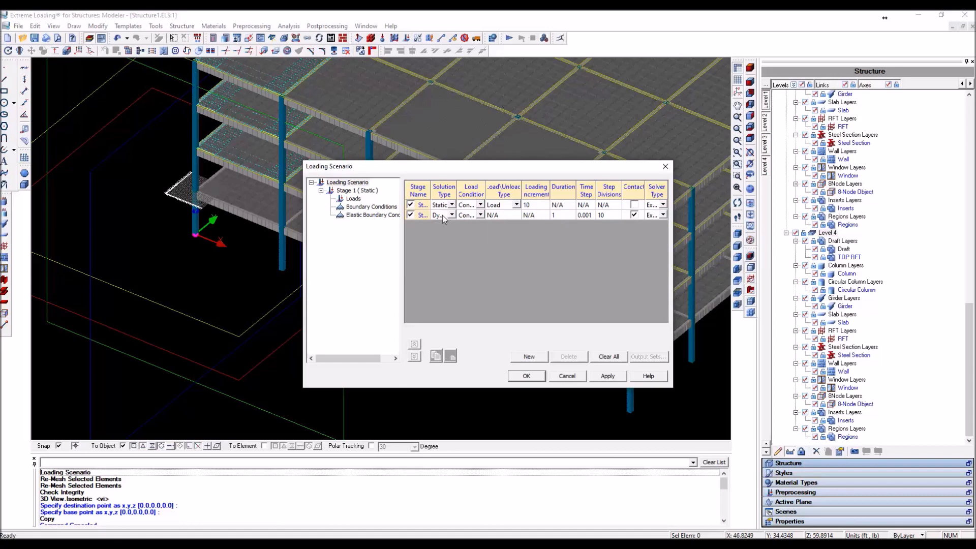
{"action": "left_click", "coordinate": [472, 215]}
{"action": "left_click", "coordinate": [473, 215]}
{"action": "left_click", "coordinate": [473, 216]}
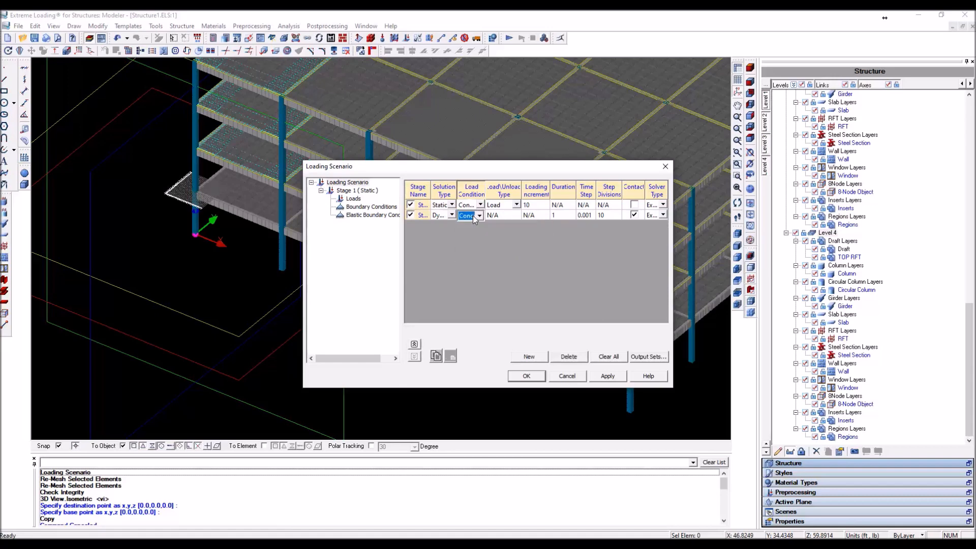
{"action": "left_click", "coordinate": [586, 216]}
{"action": "type", "text": "0."}
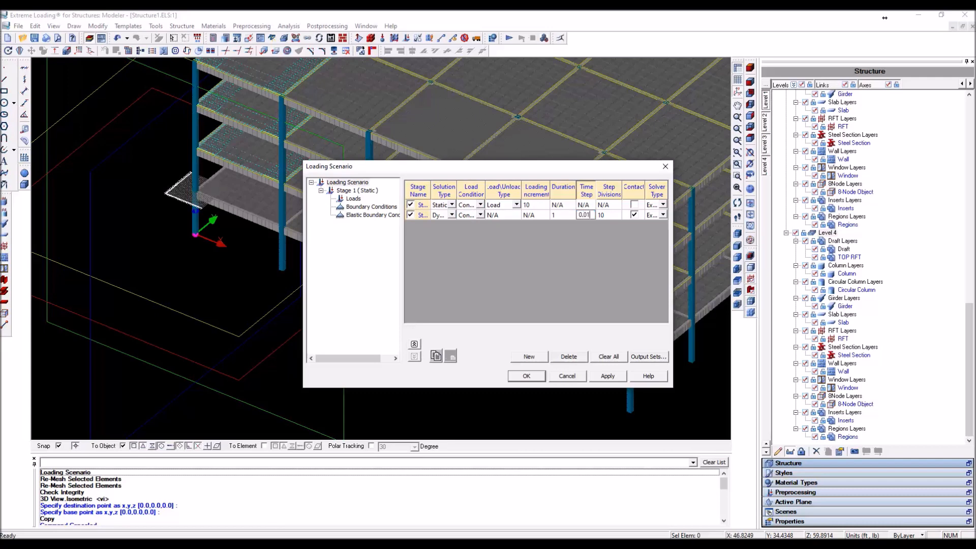
{"action": "left_click", "coordinate": [617, 218]}
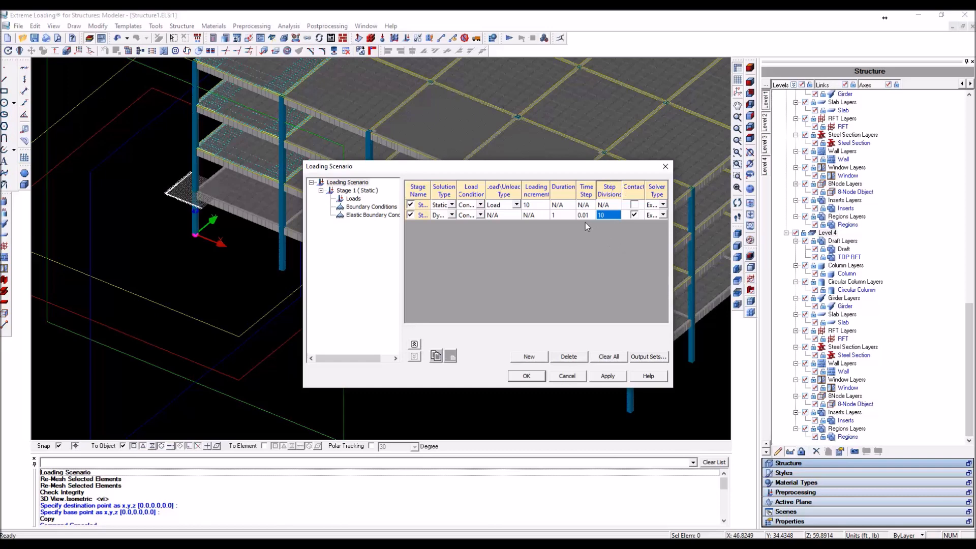
{"action": "left_click", "coordinate": [612, 378]}
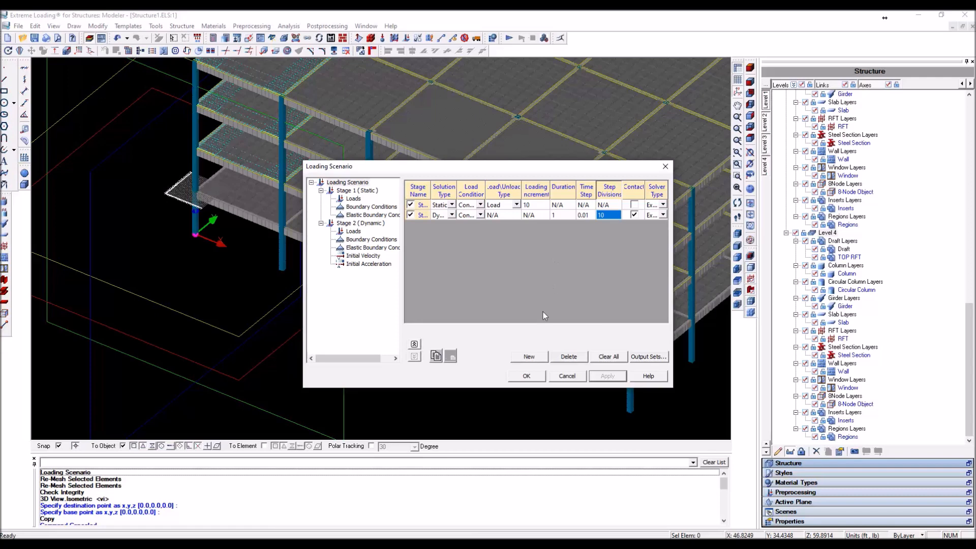
{"action": "left_click", "coordinate": [527, 377]}
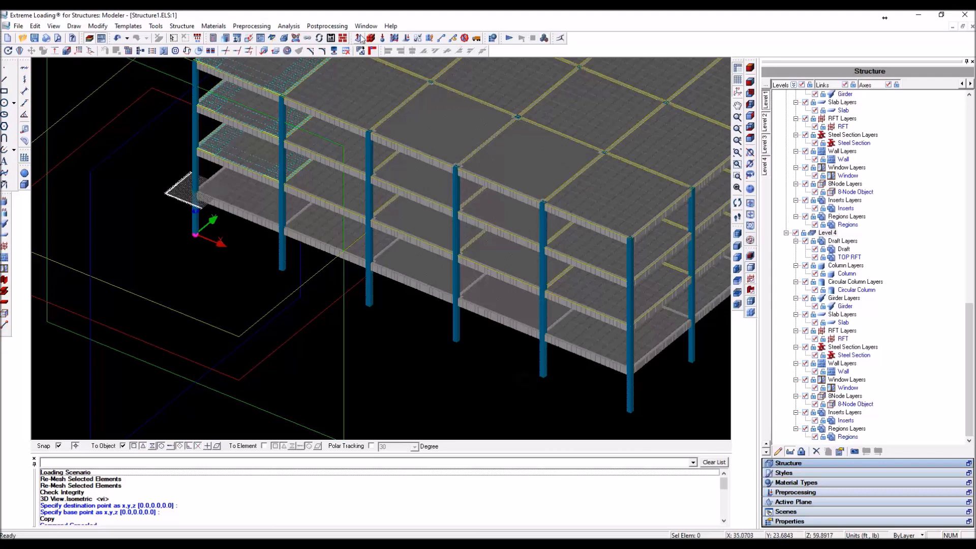
Create a group in the Demolish/Construct Scenario and set its mode to Demolish.
{"action": "left_click", "coordinate": [394, 39]}
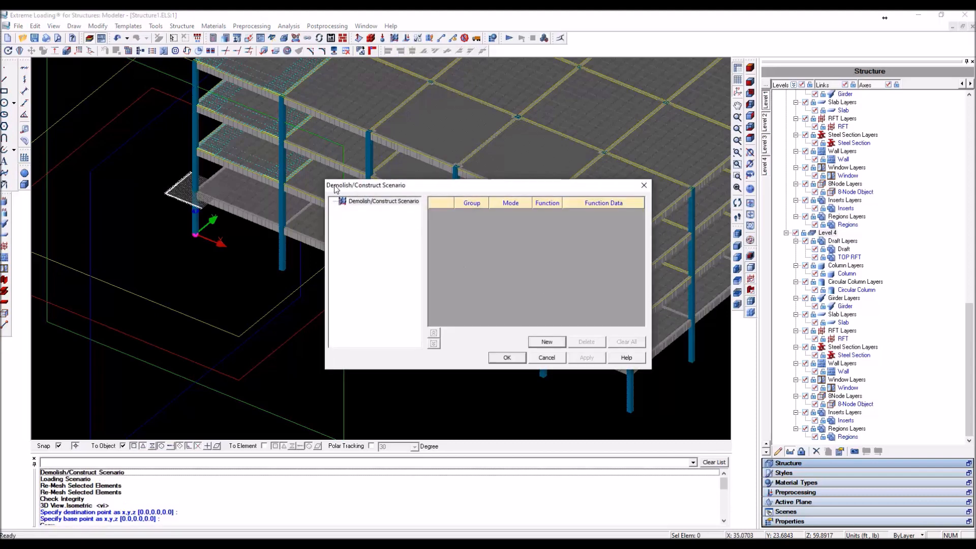
{"action": "left_click", "coordinate": [556, 341]}
{"action": "left_click", "coordinate": [513, 218]}
{"action": "left_click", "coordinate": [513, 218]}
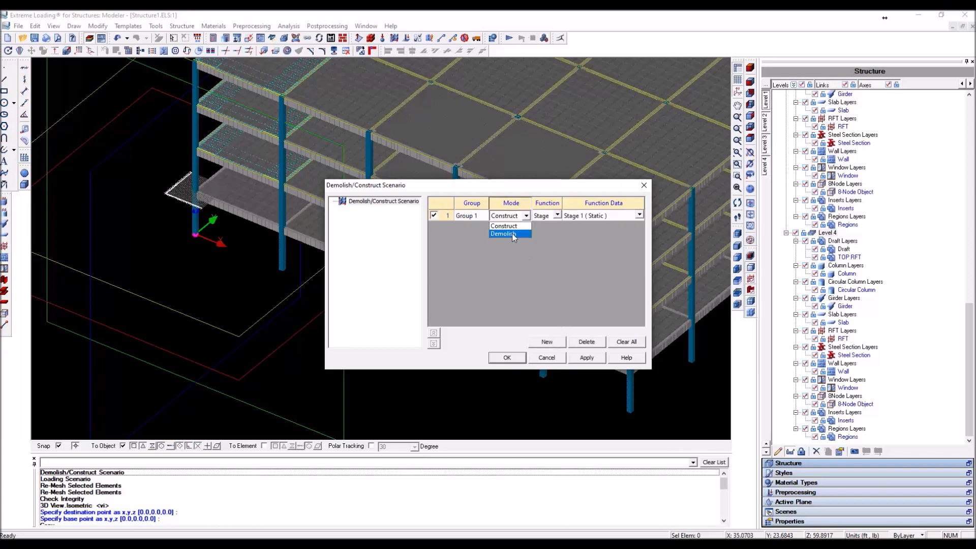
{"action": "left_click", "coordinate": [511, 234]}
Keep the demolition group's function as Stage and set its function data to Stage 2 (Dynamic).
{"action": "left_click", "coordinate": [548, 216]}
{"action": "left_click", "coordinate": [548, 216]}
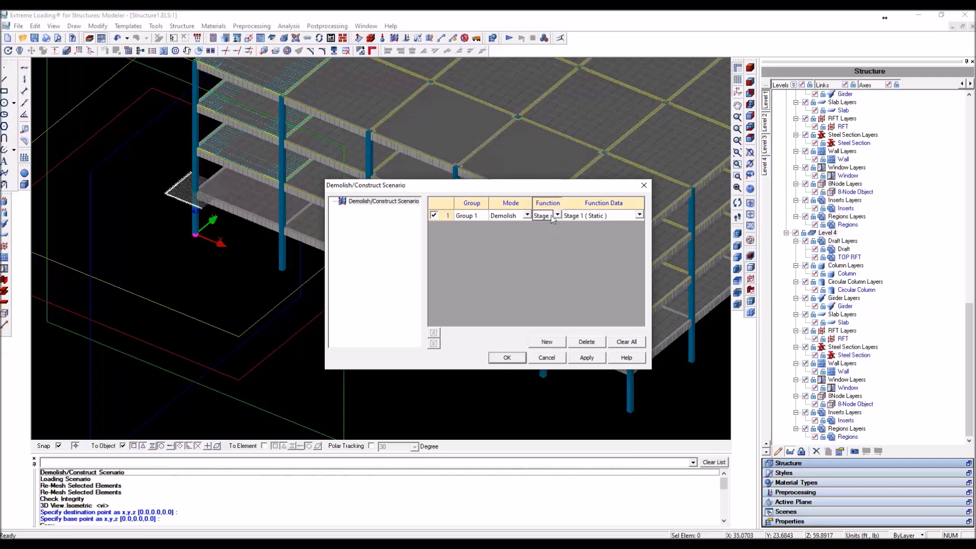
{"action": "left_click", "coordinate": [540, 216]}
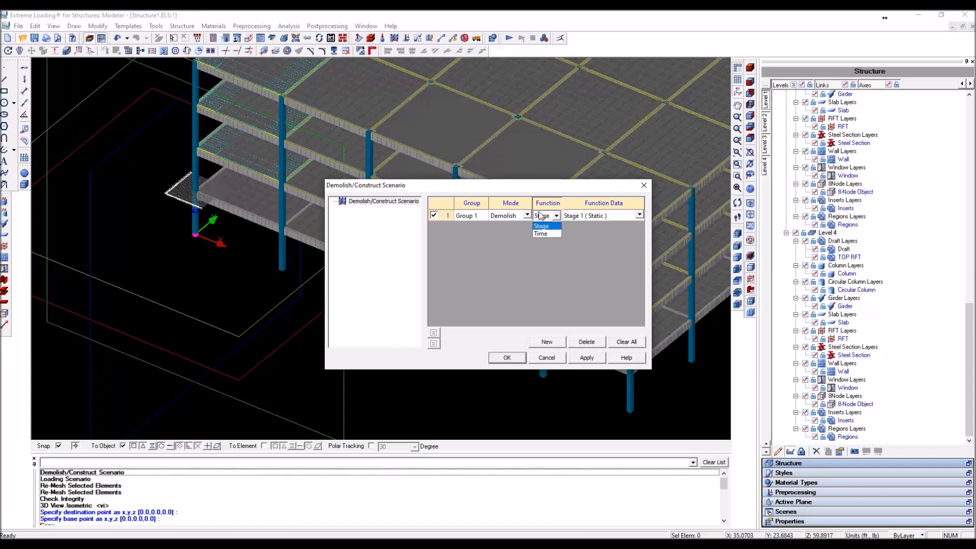
{"action": "left_click", "coordinate": [588, 218]}
{"action": "left_click", "coordinate": [588, 218]}
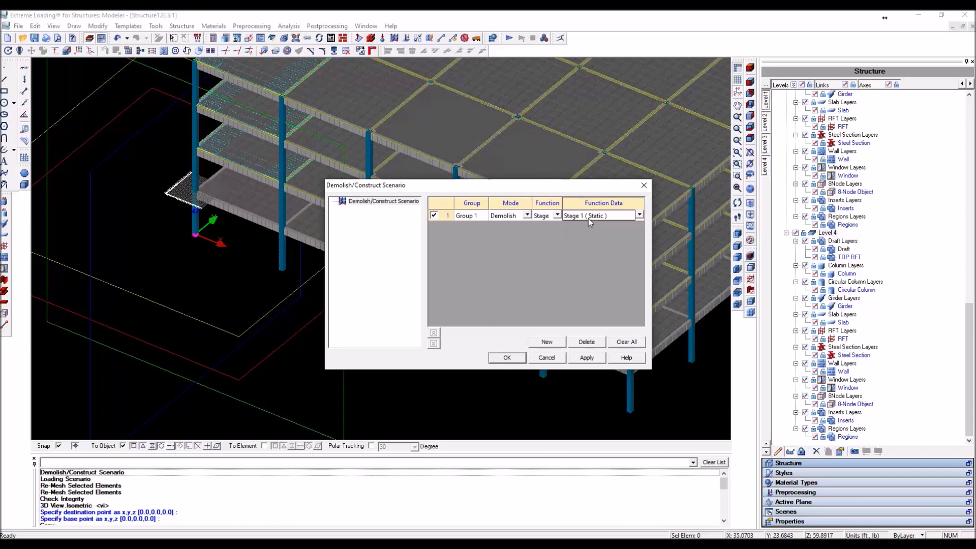
{"action": "left_click", "coordinate": [588, 218]}
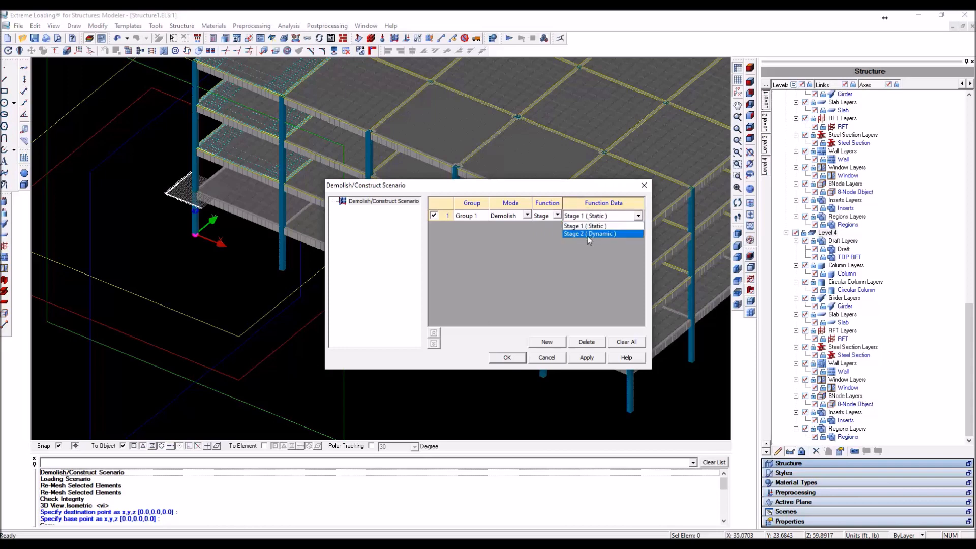
{"action": "left_click", "coordinate": [587, 234]}
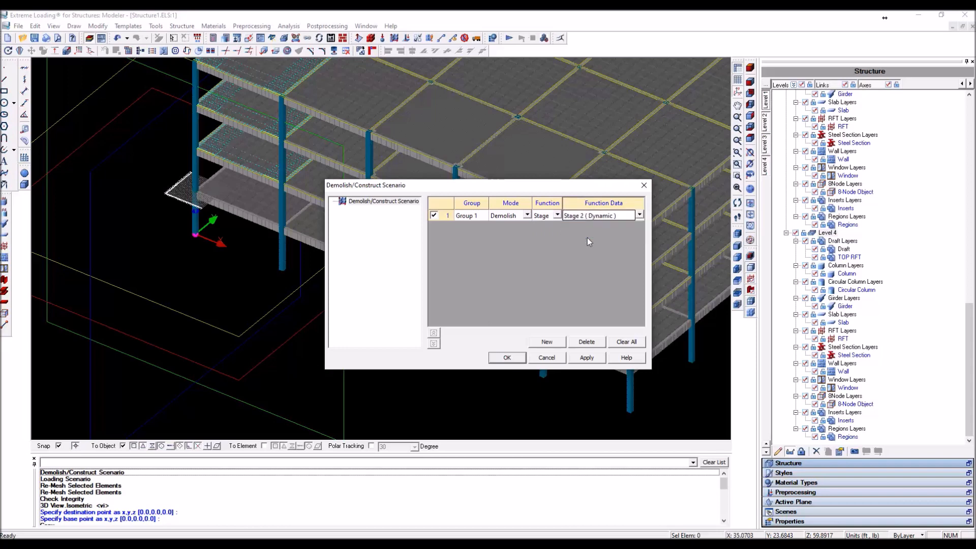
{"action": "left_click", "coordinate": [587, 358]}
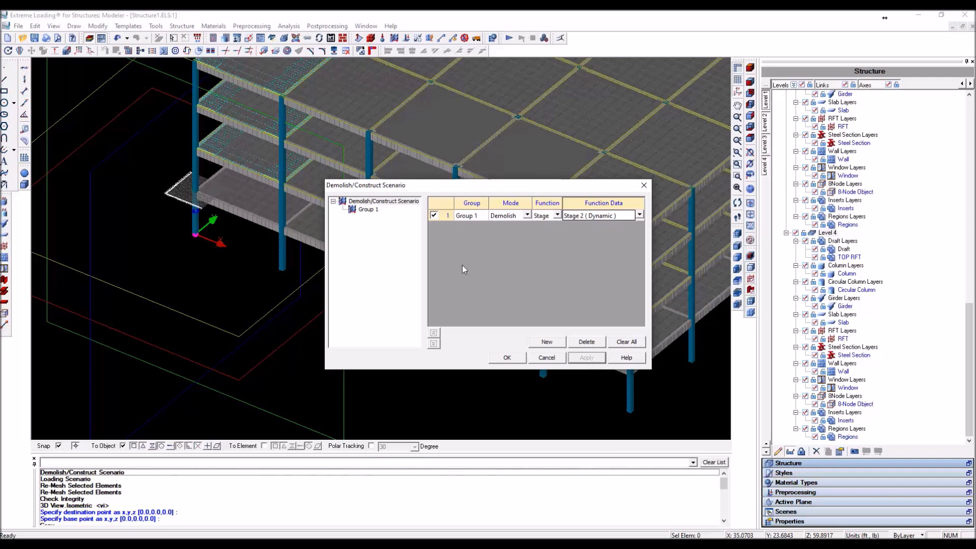
Select the ground-level middle edge column in a slightly rotated front view and assign its elements to demolition Group 1.
{"action": "left_click", "coordinate": [365, 210]}
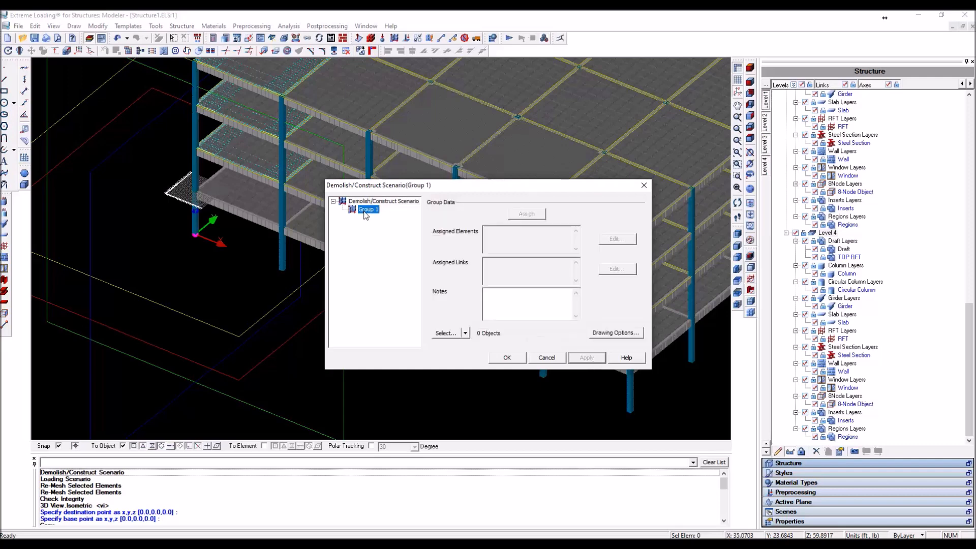
{"action": "left_click", "coordinate": [445, 333]}
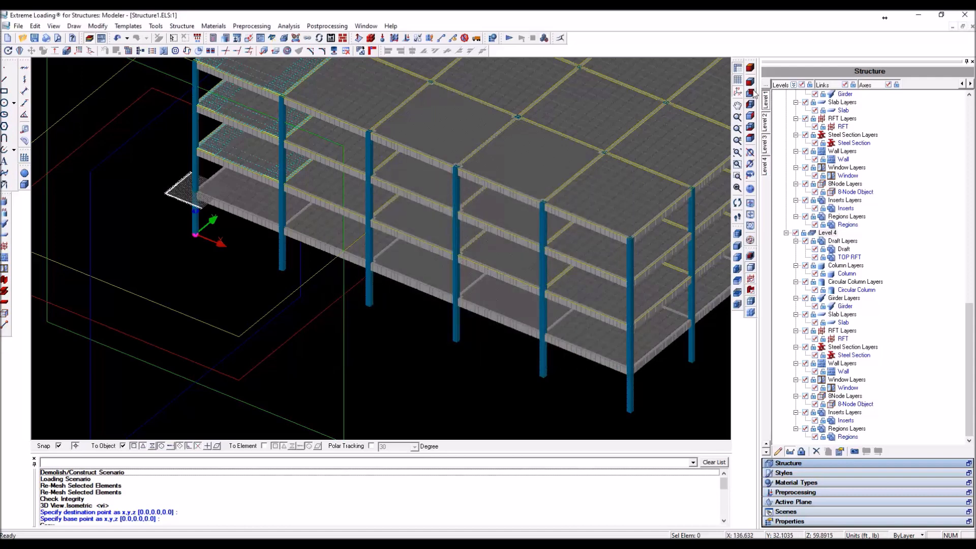
{"action": "left_click", "coordinate": [750, 82]}
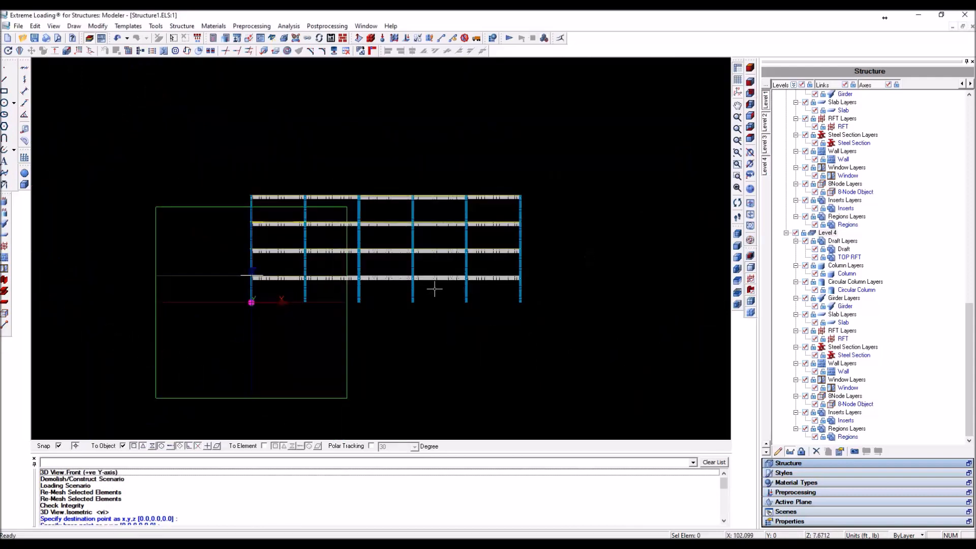
{"action": "scroll", "coordinate": [435, 289], "scroll_direction": "up", "scroll_amount": 3}
{"action": "scroll", "coordinate": [434, 289], "scroll_direction": "up", "scroll_amount": 2}
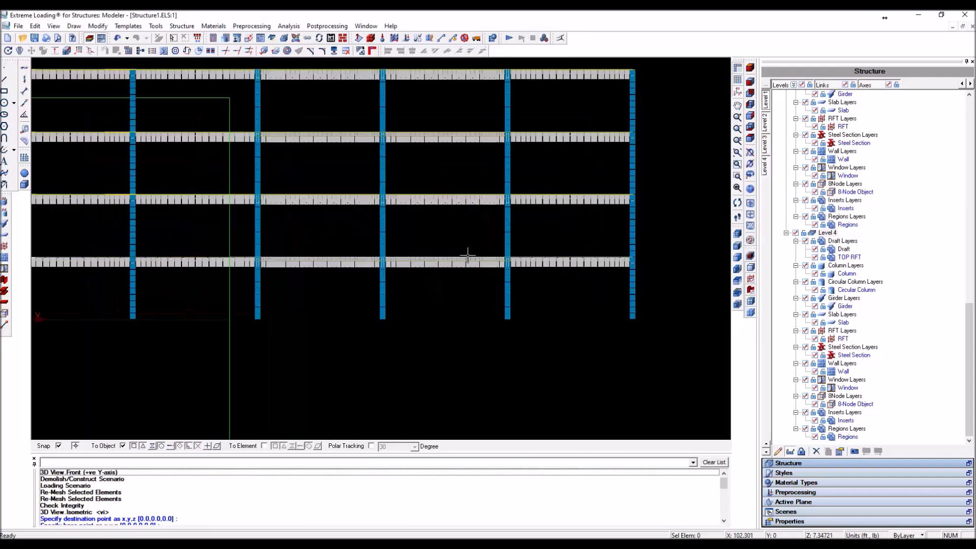
{"action": "left_click", "coordinate": [750, 172]}
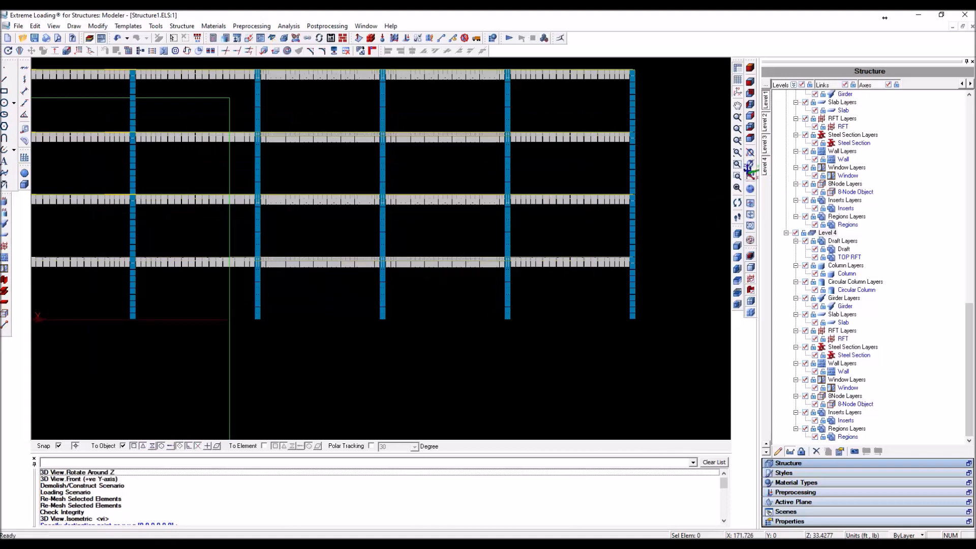
{"action": "left_click_drag", "start_coordinate": [608, 305], "coordinate": [583, 305]}
{"action": "right_click", "coordinate": [371, 322]}
{"action": "left_click", "coordinate": [380, 329]}
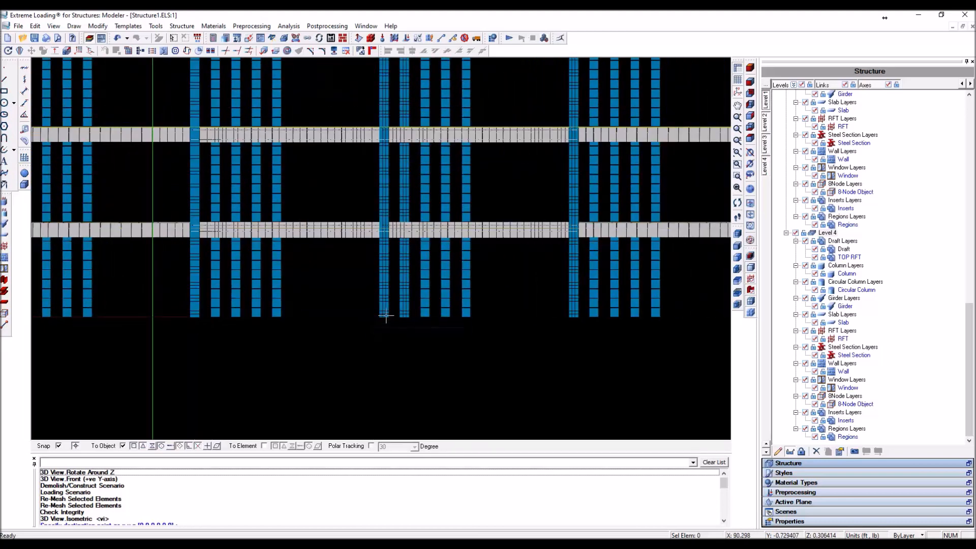
{"action": "scroll", "coordinate": [385, 293], "scroll_direction": "up", "scroll_amount": 3}
{"action": "left_click_drag", "start_coordinate": [393, 203], "coordinate": [361, 387]}
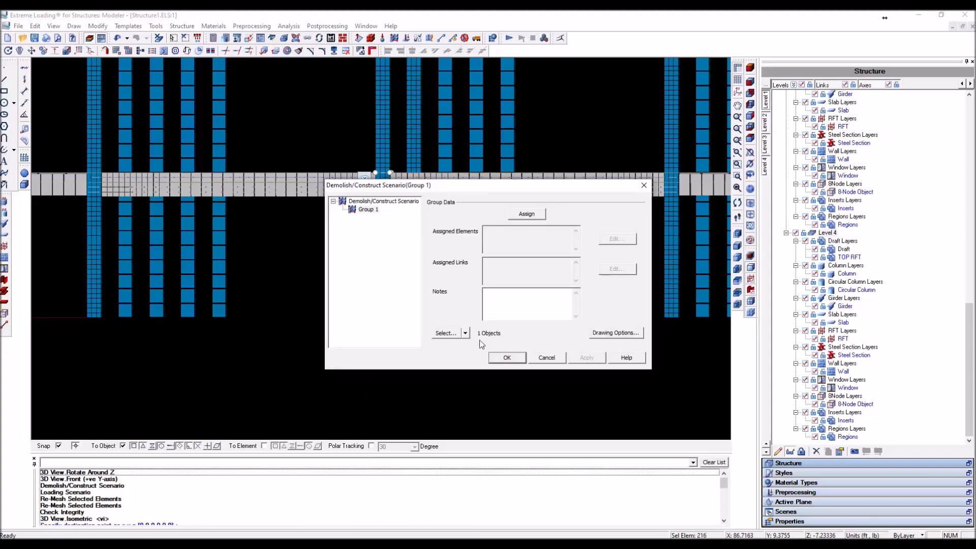
{"action": "left_click", "coordinate": [530, 219]}
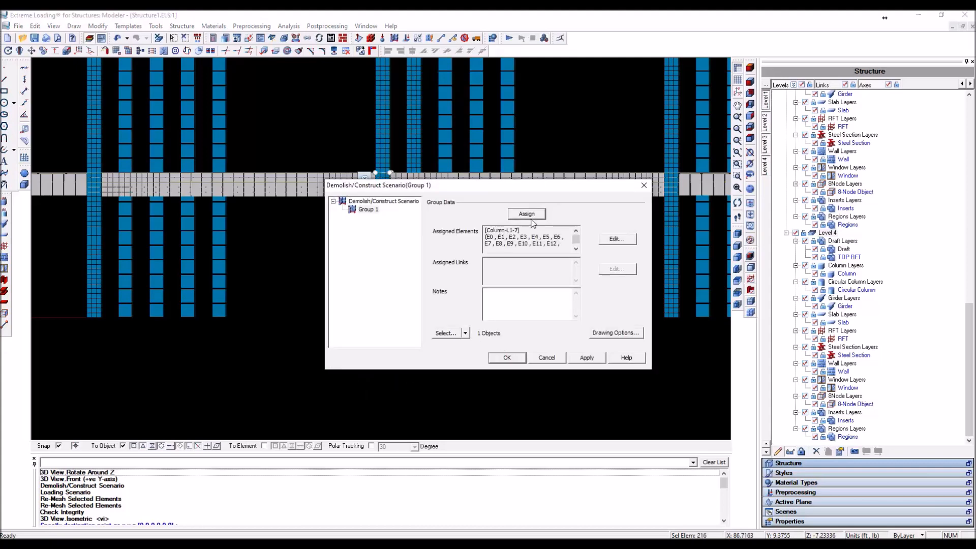
{"action": "left_click", "coordinate": [588, 358]}
{"action": "left_click", "coordinate": [507, 357]}
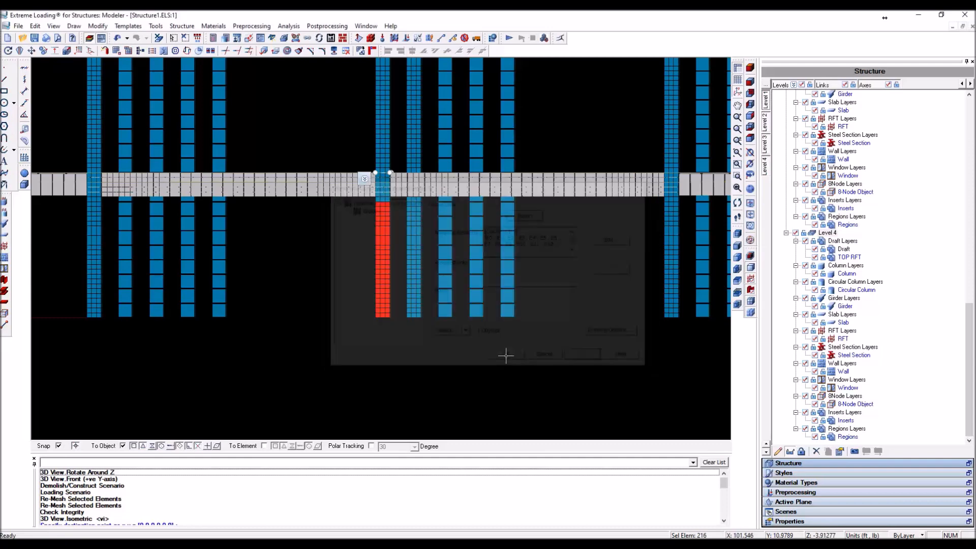
Return to the isometric view, clear the selection, and display demolition Group 1 on the model.
{"action": "left_click", "coordinate": [750, 68]}
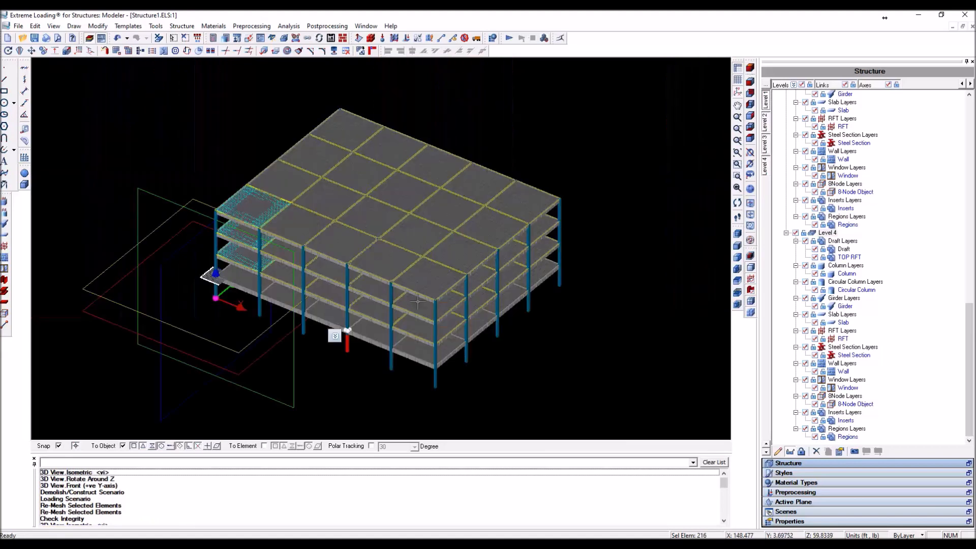
{"action": "scroll", "coordinate": [343, 347], "scroll_direction": "up", "scroll_amount": 8}
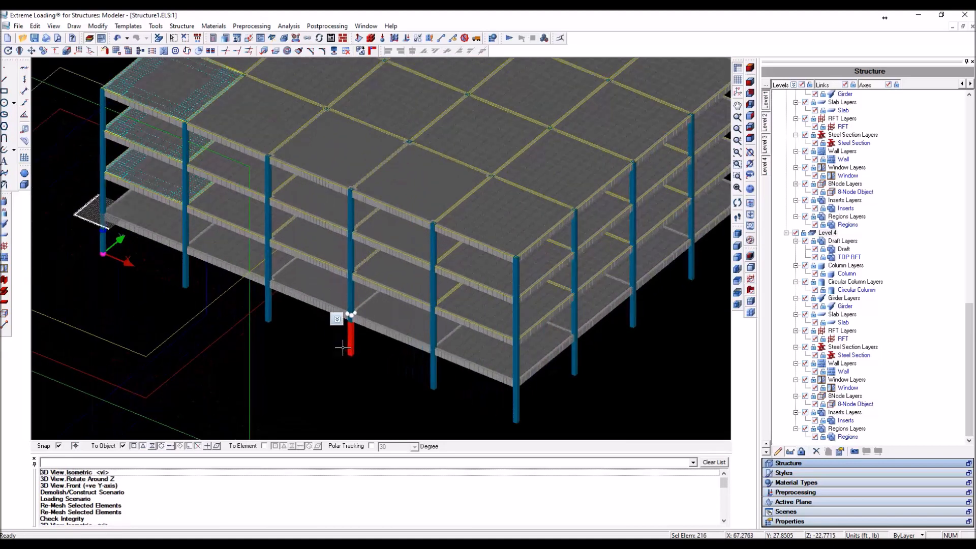
{"action": "left_click", "coordinate": [412, 381]}
{"action": "left_click", "coordinate": [818, 493]}
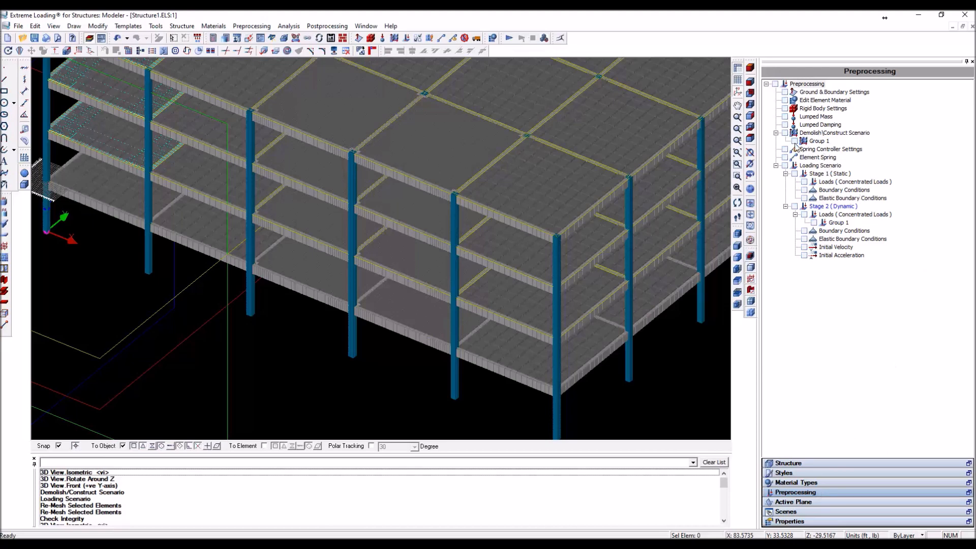
{"action": "left_click", "coordinate": [795, 142]}
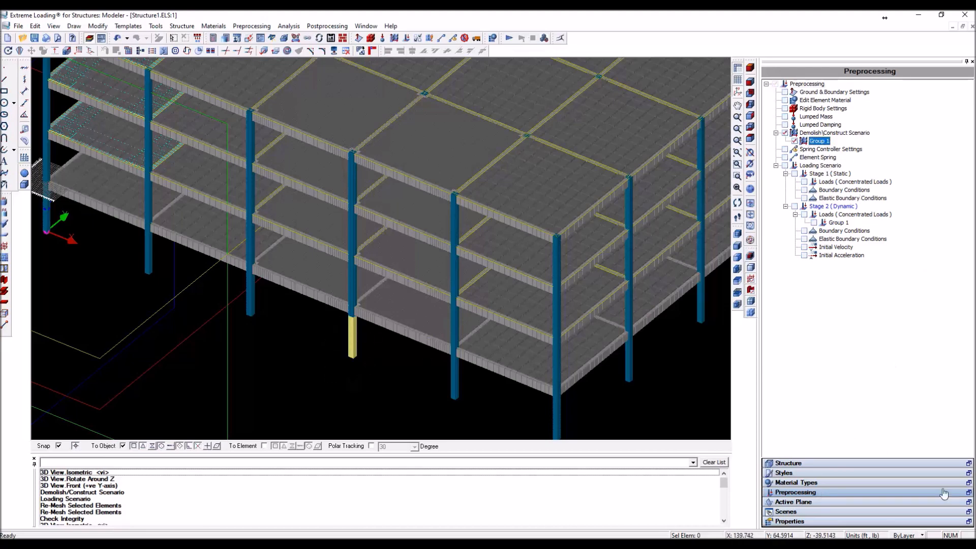
Examine the Normal Concrete material properties and their units, closing them without saving.
{"action": "left_click", "coordinate": [895, 483]}
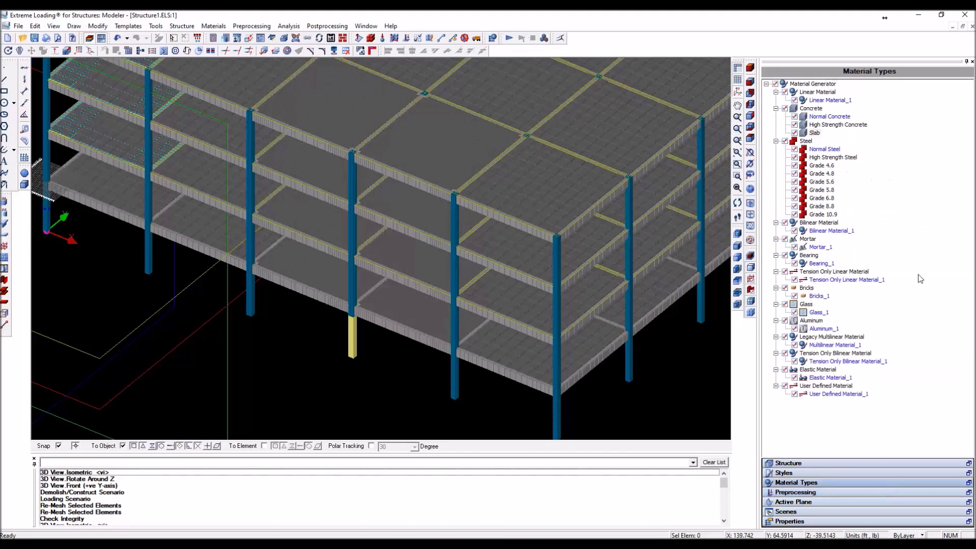
{"action": "double_click", "coordinate": [829, 117]}
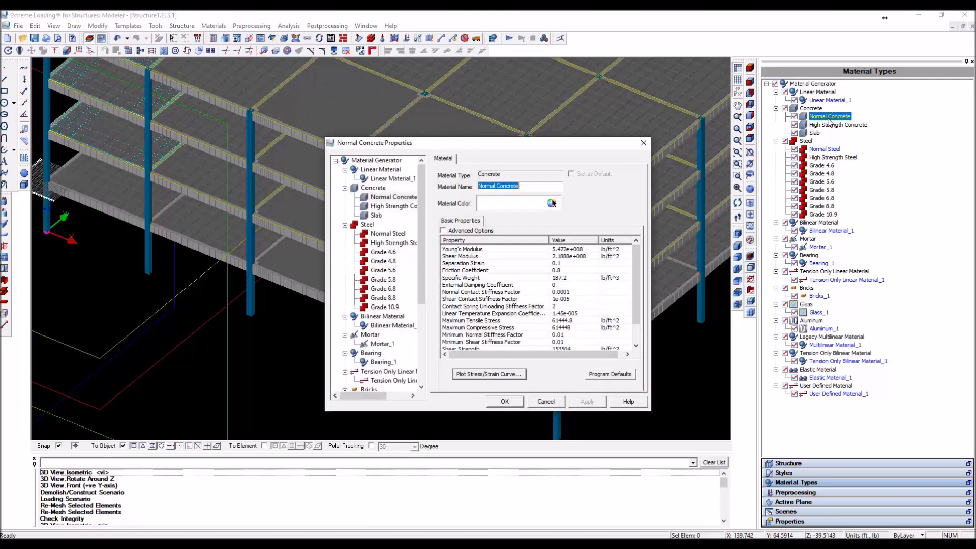
{"action": "left_click", "coordinate": [546, 401]}
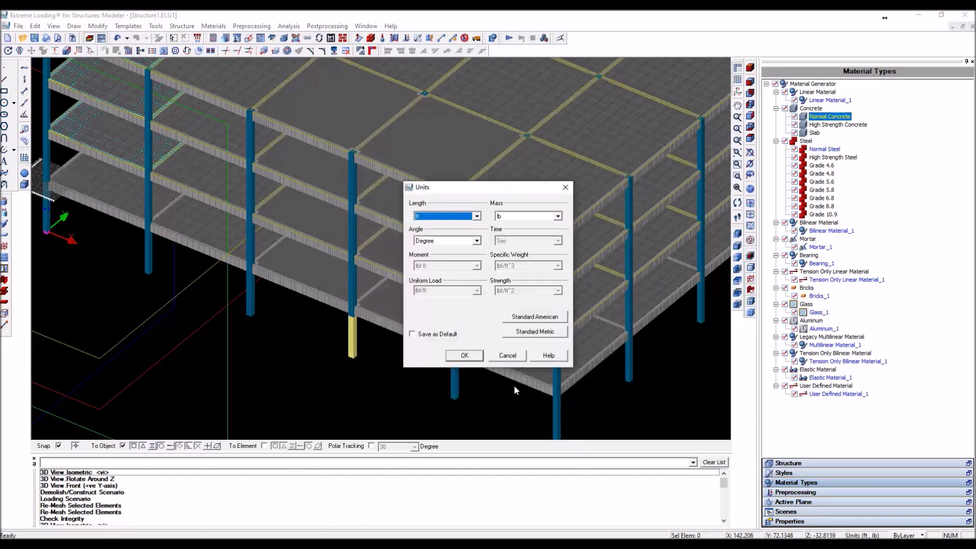
Set the model's length unit to in and its mass unit to kips.
{"action": "left_click", "coordinate": [441, 217]}
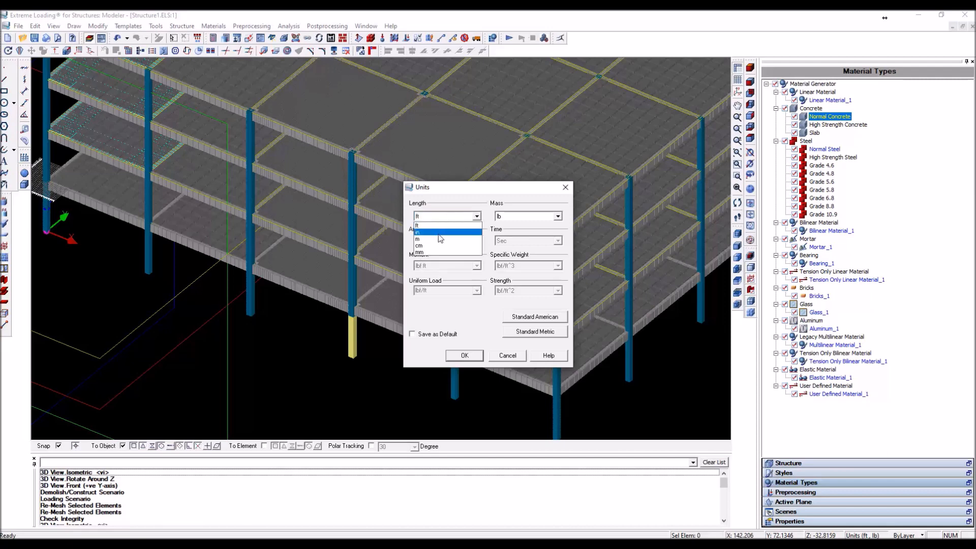
{"action": "left_click", "coordinate": [438, 232]}
{"action": "left_click", "coordinate": [510, 218]}
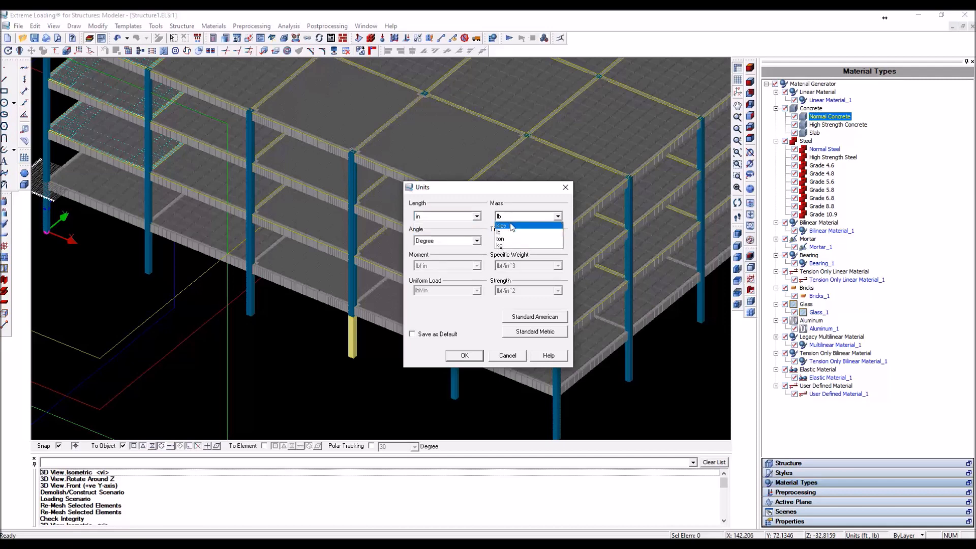
{"action": "left_click", "coordinate": [508, 225]}
{"action": "left_click", "coordinate": [464, 356]}
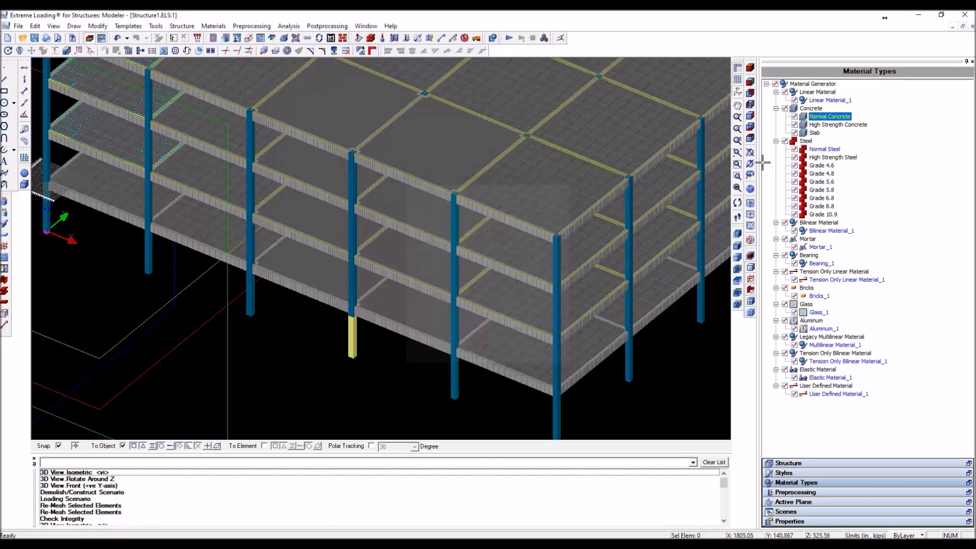
Review the Normal Concrete properties in the current units, including specific weight and the tensile, compressive and shear strengths.
{"action": "double_click", "coordinate": [819, 117]}
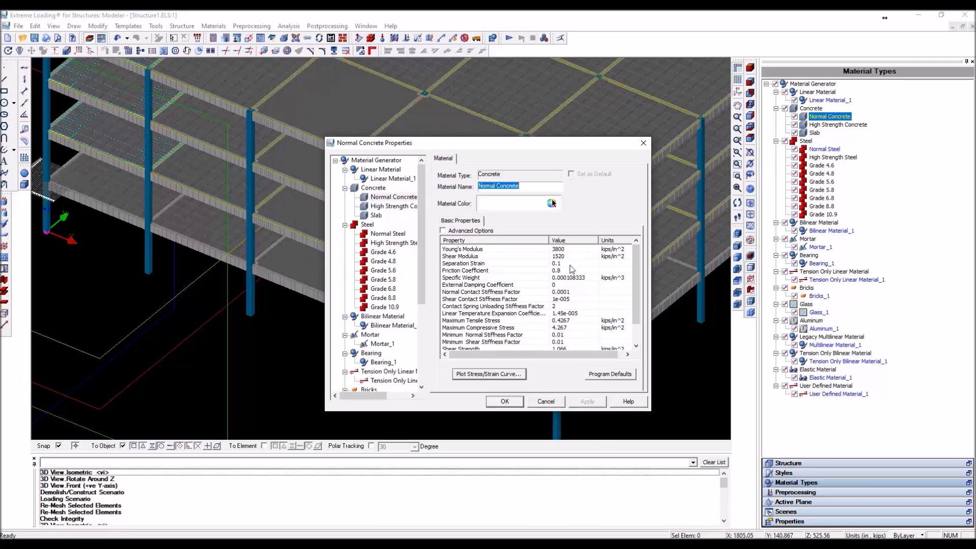
{"action": "left_click", "coordinate": [574, 278]}
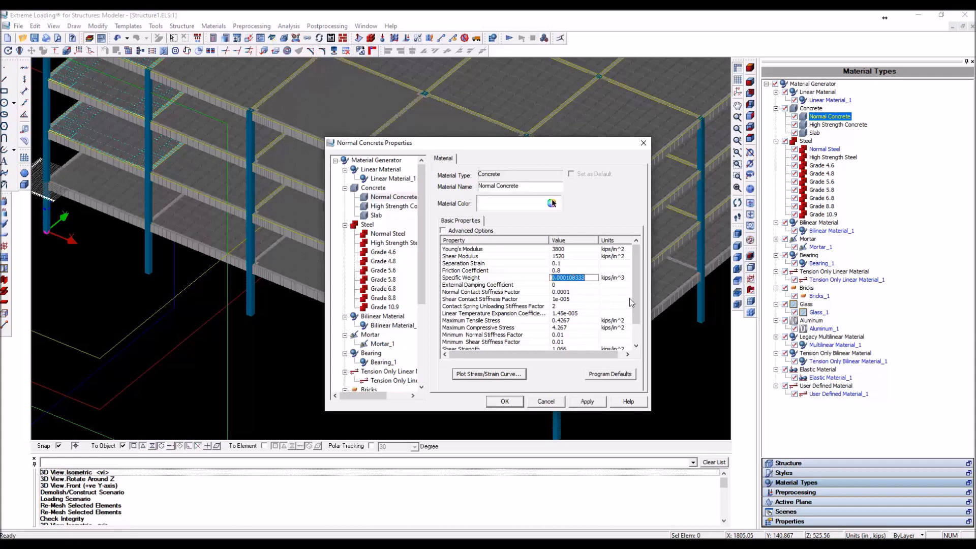
{"action": "left_click_drag", "start_coordinate": [636, 297], "coordinate": [636, 320]}
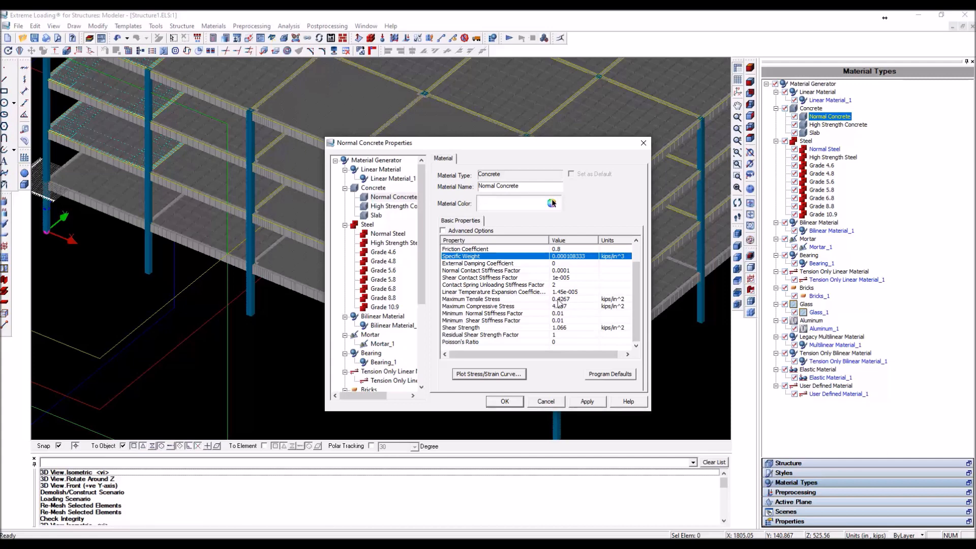
{"action": "left_click", "coordinate": [504, 401]}
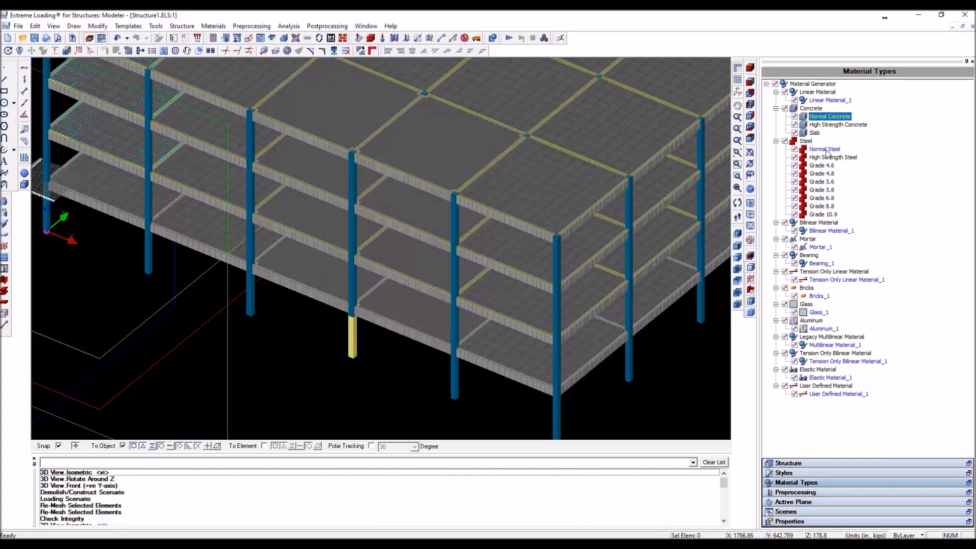
Set the yield stress of the Normal Steel material to 60 kips/in^2.
{"action": "double_click", "coordinate": [825, 149]}
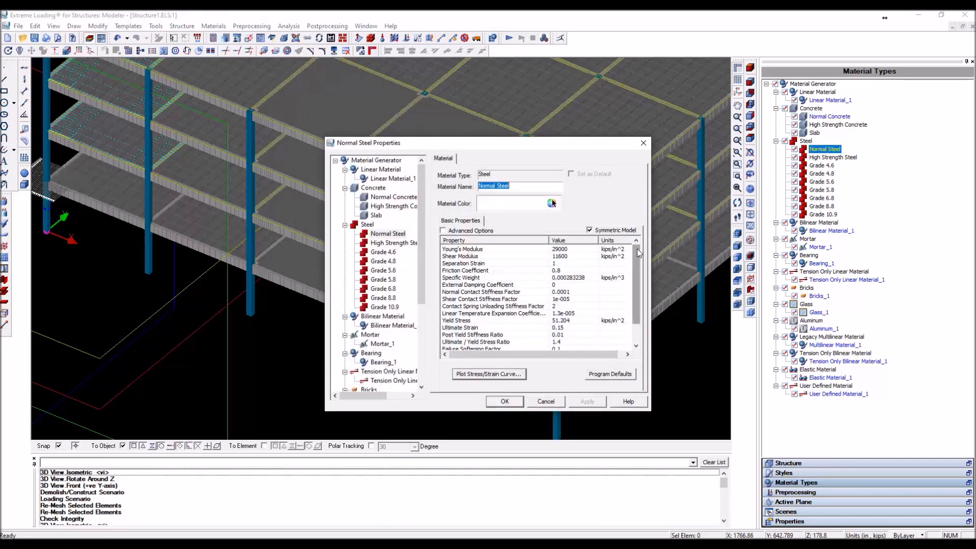
{"action": "left_click_drag", "start_coordinate": [638, 250], "coordinate": [638, 264]}
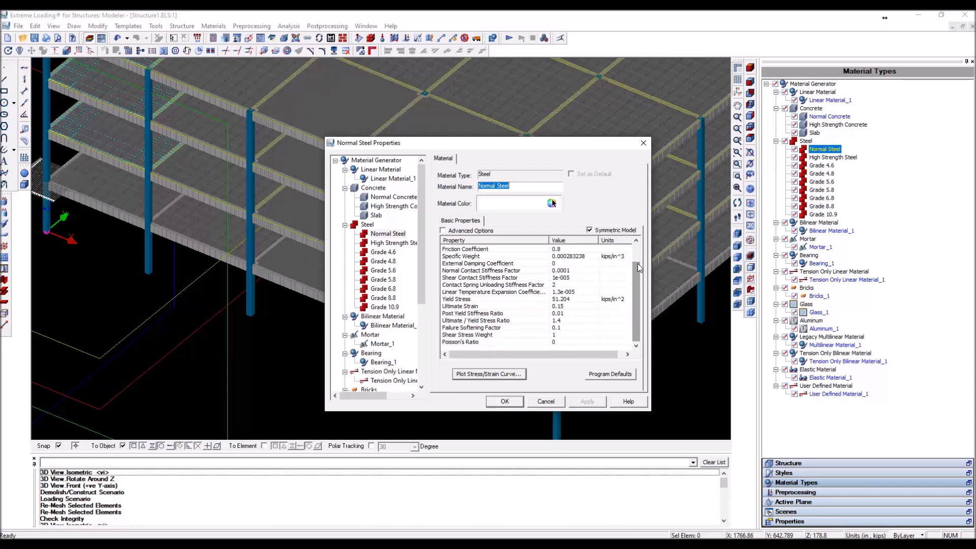
{"action": "left_click", "coordinate": [575, 300]}
{"action": "type", "text": "60"}
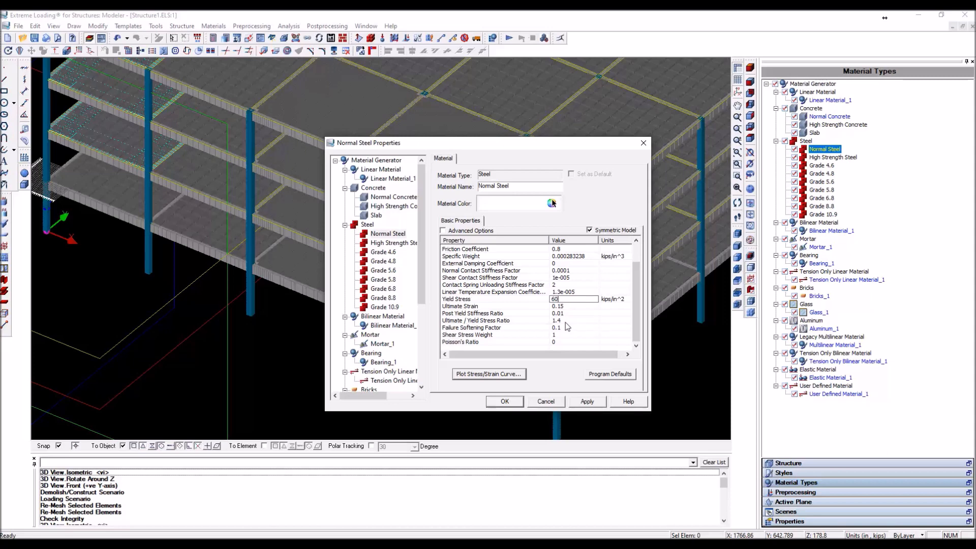
Calculate 75/60 in Calculator to get the steel's ultimate-to-yield stress ratio, and return to the Normal Steel properties.
{"action": "left_click", "coordinate": [565, 321]}
{"action": "key", "text": "alt+Tab"}
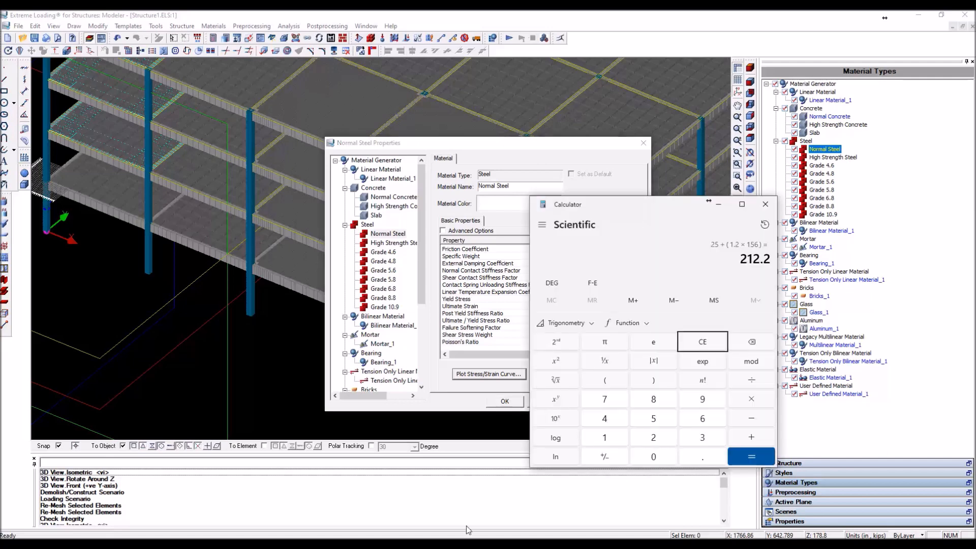
{"action": "type", "text": "75/60"}
{"action": "key", "text": "Return"}
{"action": "left_click", "coordinate": [542, 150]}
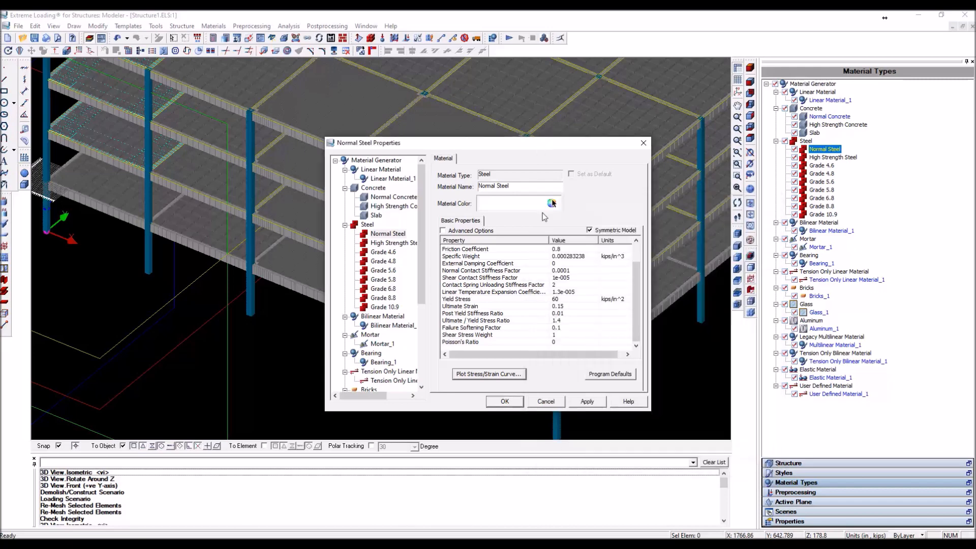
Set the Ultimate / Yield Stress Ratio of Normal Steel to 1.25 and apply the material changes.
{"action": "left_click", "coordinate": [563, 323]}
{"action": "type", "text": "1.25"}
{"action": "left_click", "coordinate": [589, 403]}
{"action": "left_click", "coordinate": [504, 402]}
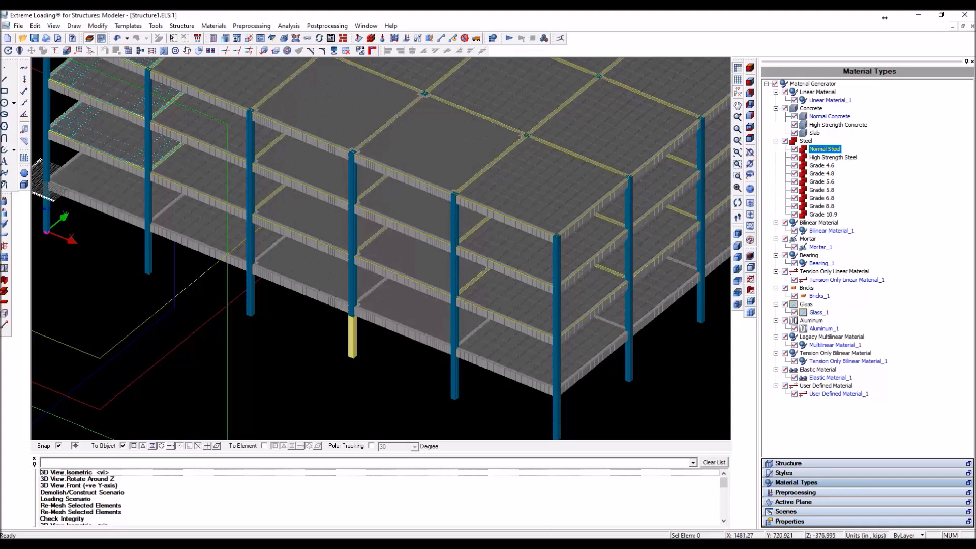
Review the static and dynamic stages of the loading scenario and close it without changes.
{"action": "mouse_move", "coordinate": [536, 545]}
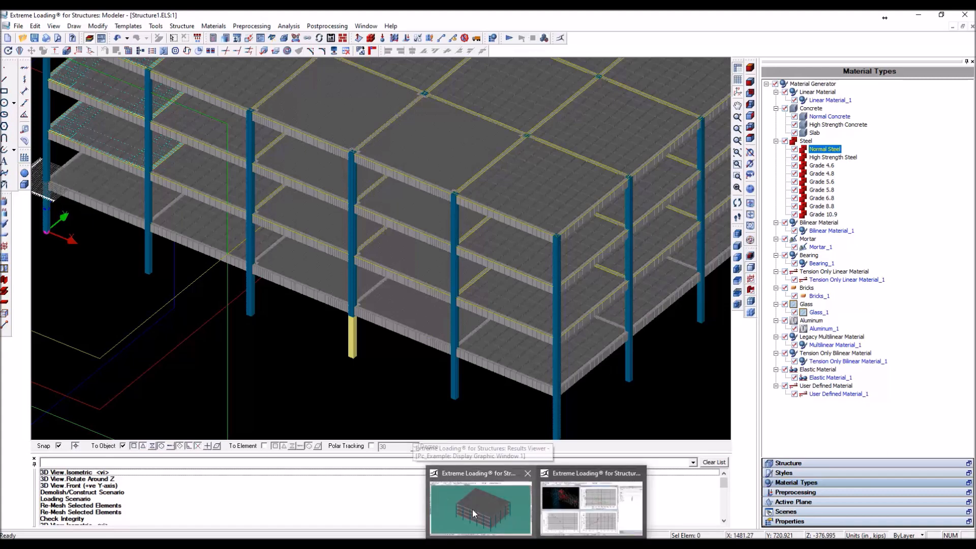
{"action": "left_click", "coordinate": [408, 41]}
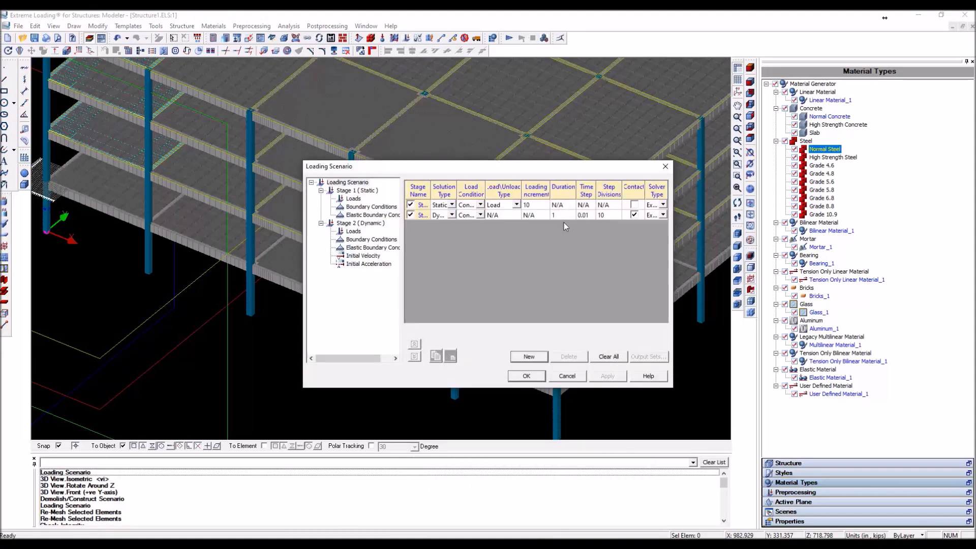
{"action": "left_click", "coordinate": [567, 375]}
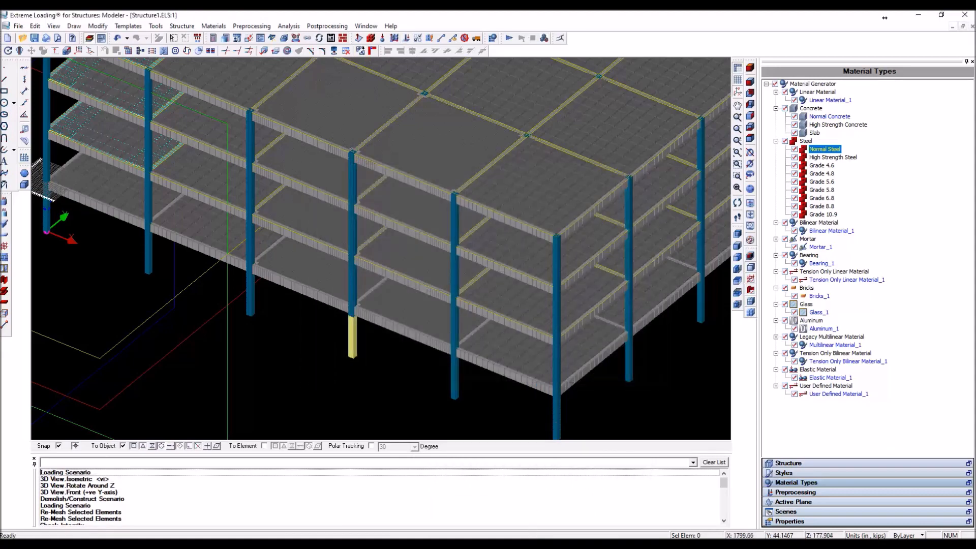
Switch to the Results Viewer with the Pc_Example display window and play the analysis animation around the removed column.
{"action": "left_click", "coordinate": [536, 545]}
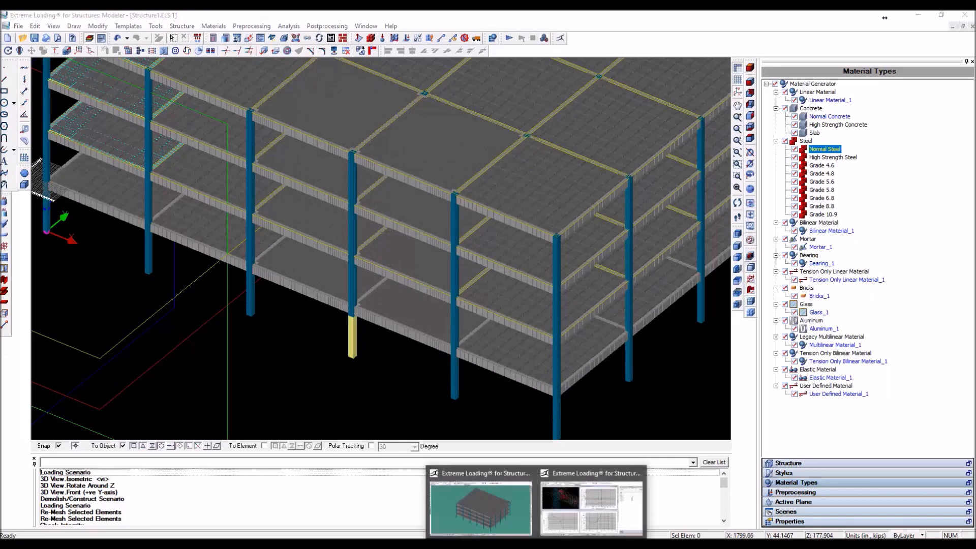
{"action": "left_click", "coordinate": [483, 505]}
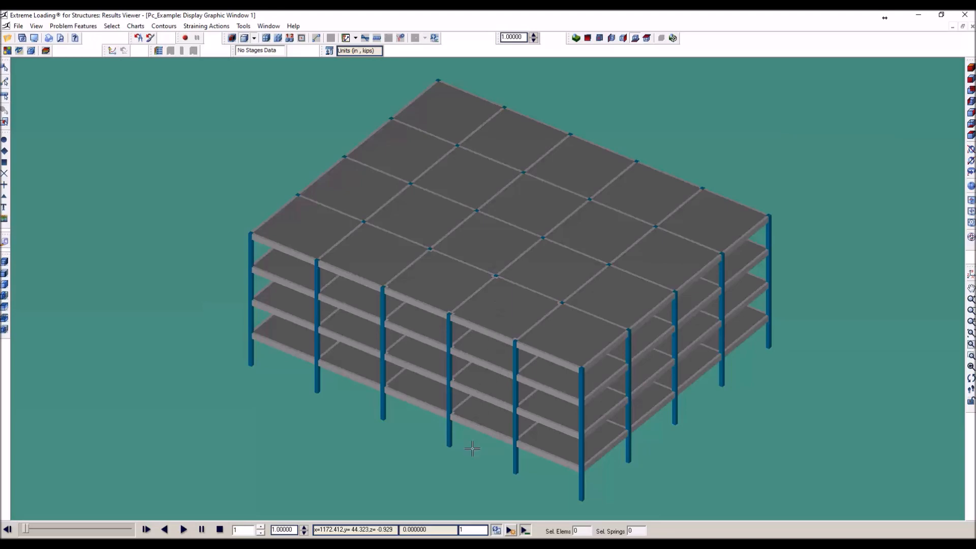
{"action": "left_click", "coordinate": [184, 529]}
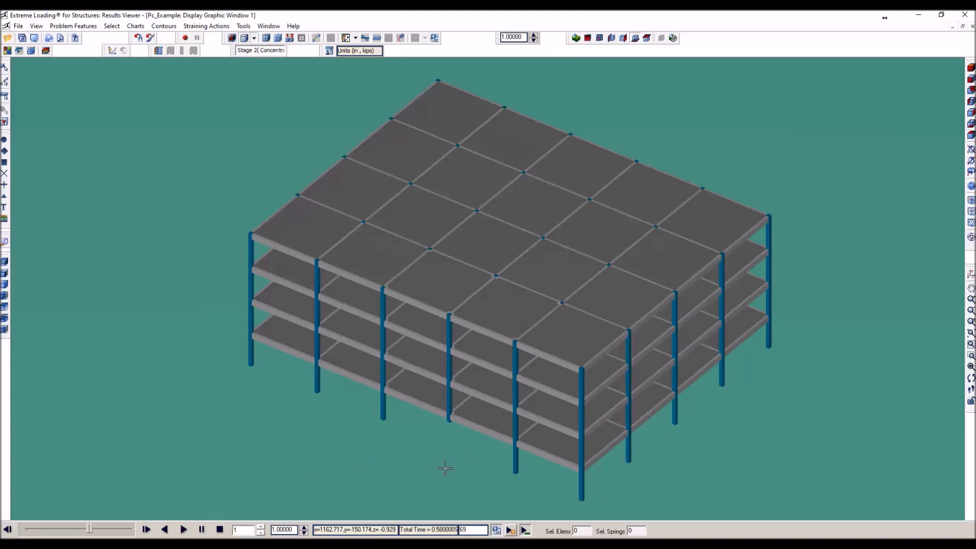
{"action": "scroll", "coordinate": [459, 488], "scroll_direction": "up", "scroll_amount": 5}
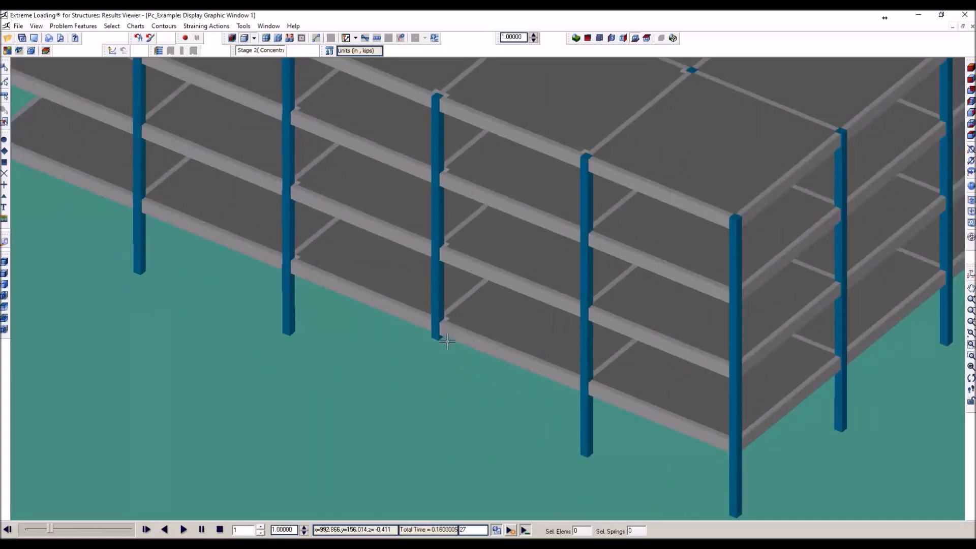
Magnify the displayed deformations by a factor of 10 and stop the playback.
{"action": "left_click", "coordinate": [275, 530]}
{"action": "type", "text": "0"}
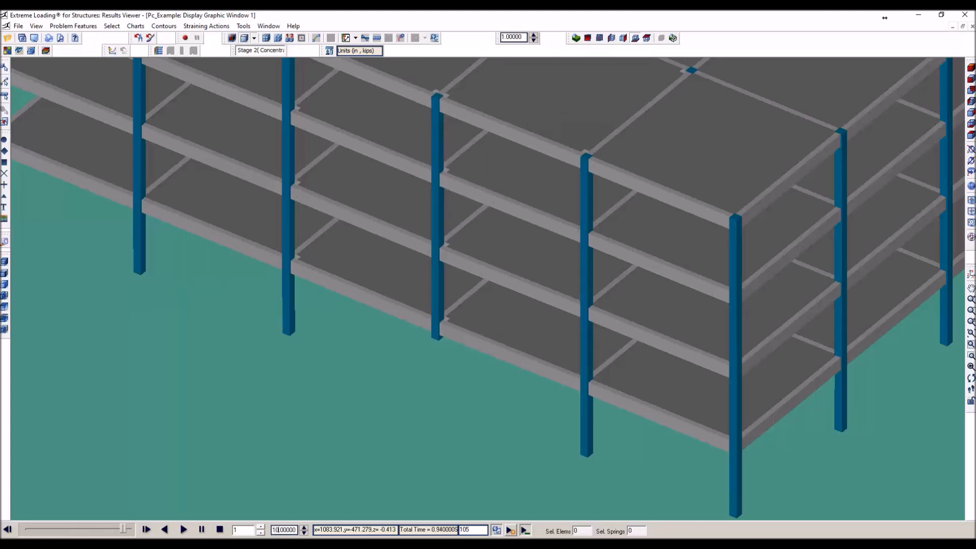
{"action": "key", "text": "Return"}
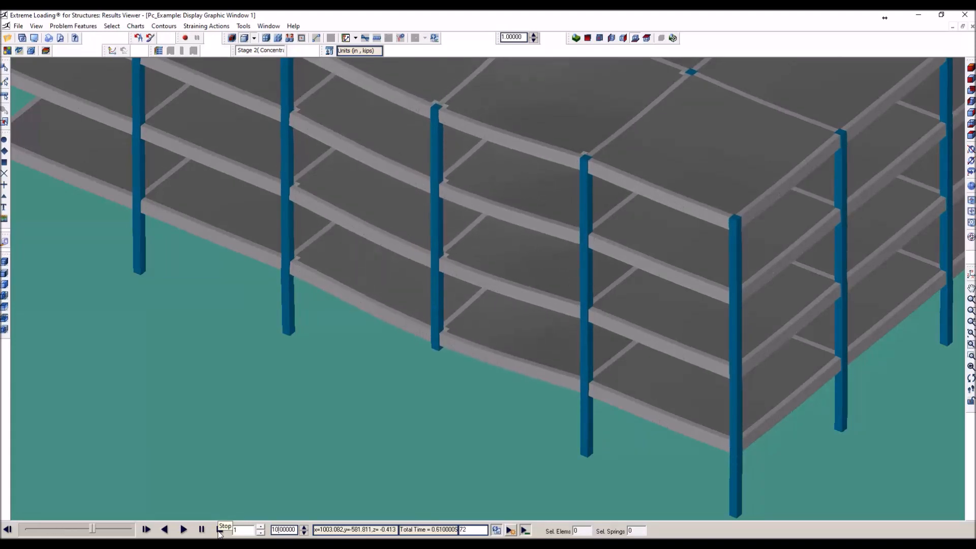
{"action": "left_click", "coordinate": [220, 530]}
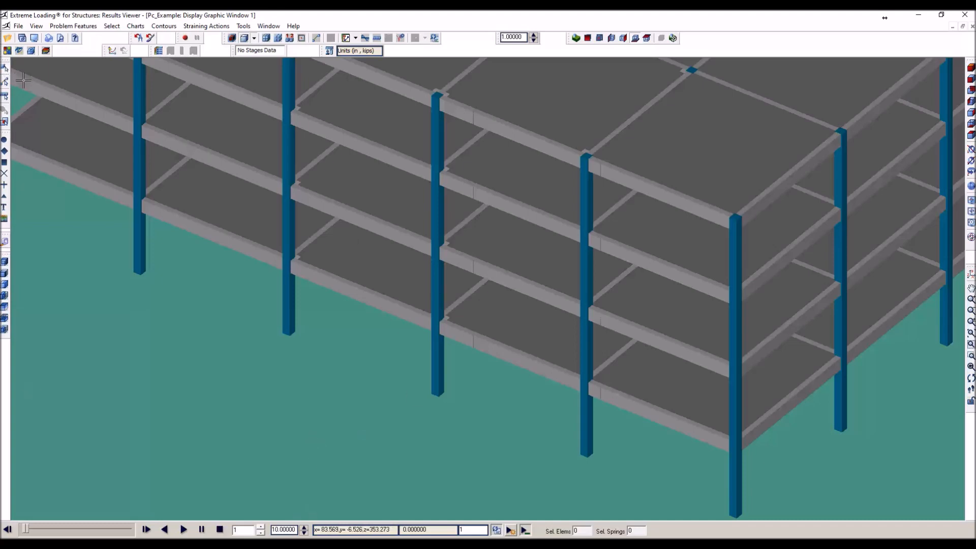
Show the last result frame and select the element at the bottom of the column stub above the removed column.
{"action": "left_click", "coordinate": [6, 530]}
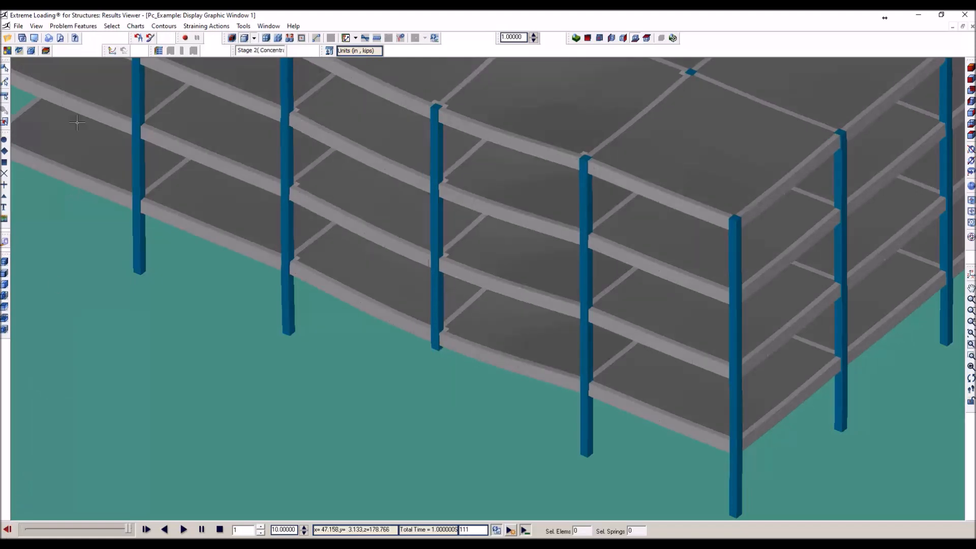
{"action": "scroll", "coordinate": [445, 360], "scroll_direction": "up", "scroll_amount": 4}
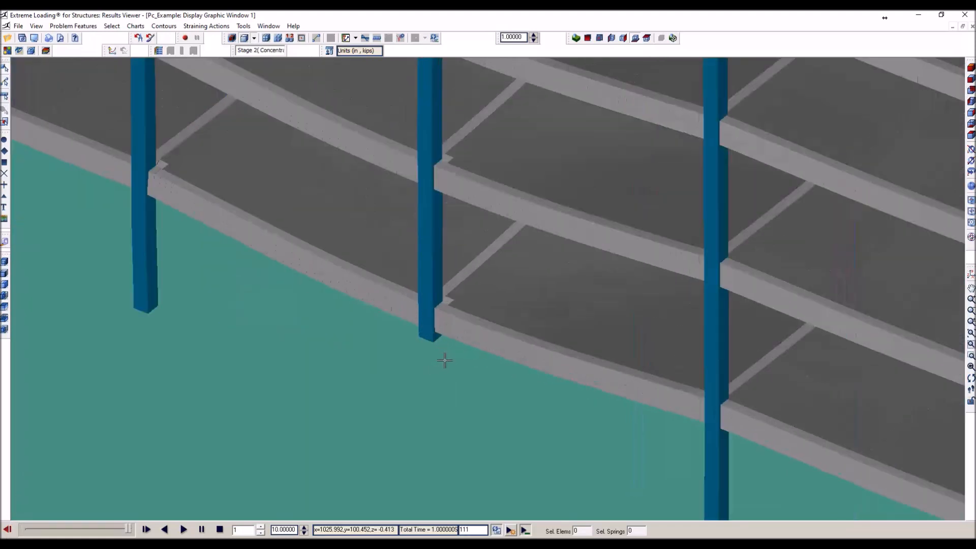
{"action": "scroll", "coordinate": [444, 359], "scroll_direction": "up", "scroll_amount": 2}
{"action": "left_click", "coordinate": [419, 329]}
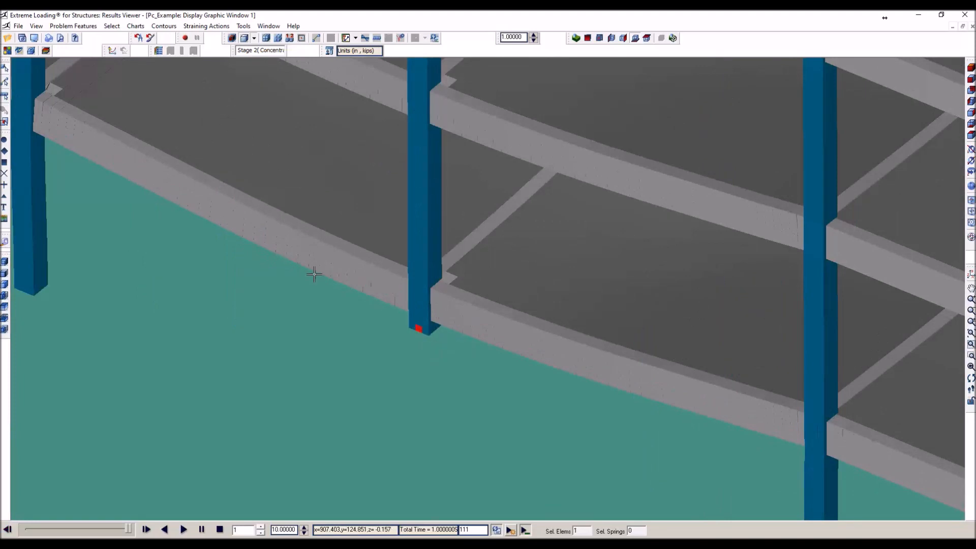
Create a chart of the selected element's Z displacement against time for all frames.
{"action": "left_click", "coordinate": [111, 50]}
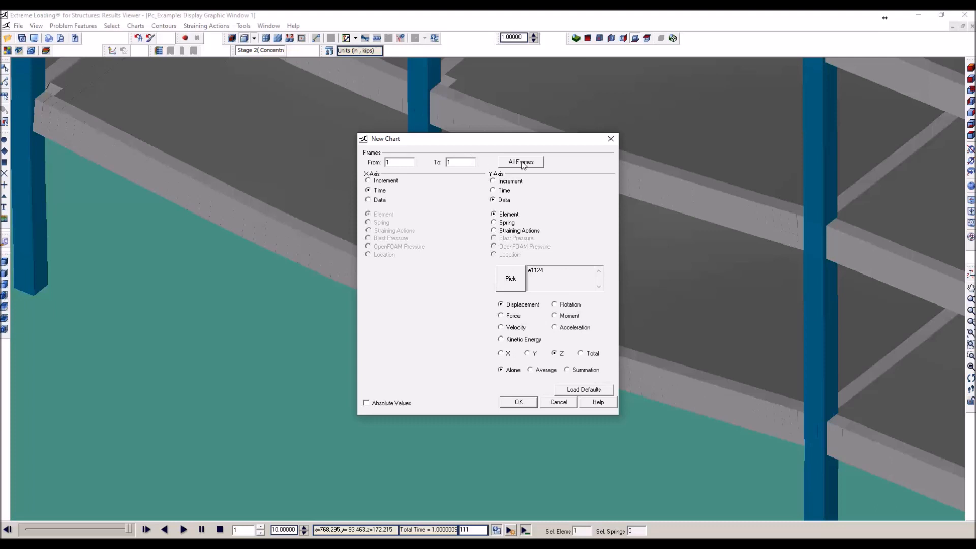
{"action": "left_click", "coordinate": [524, 162]}
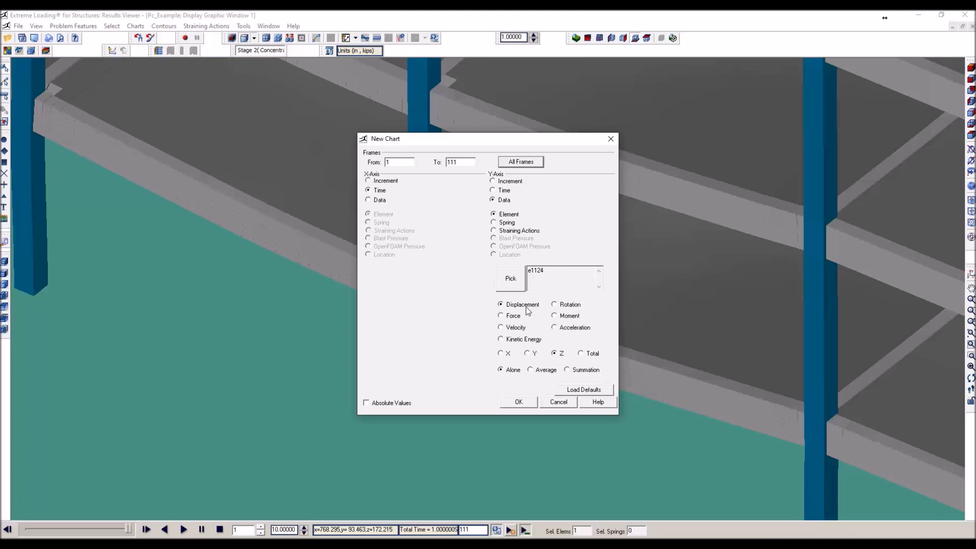
{"action": "left_click", "coordinate": [522, 406]}
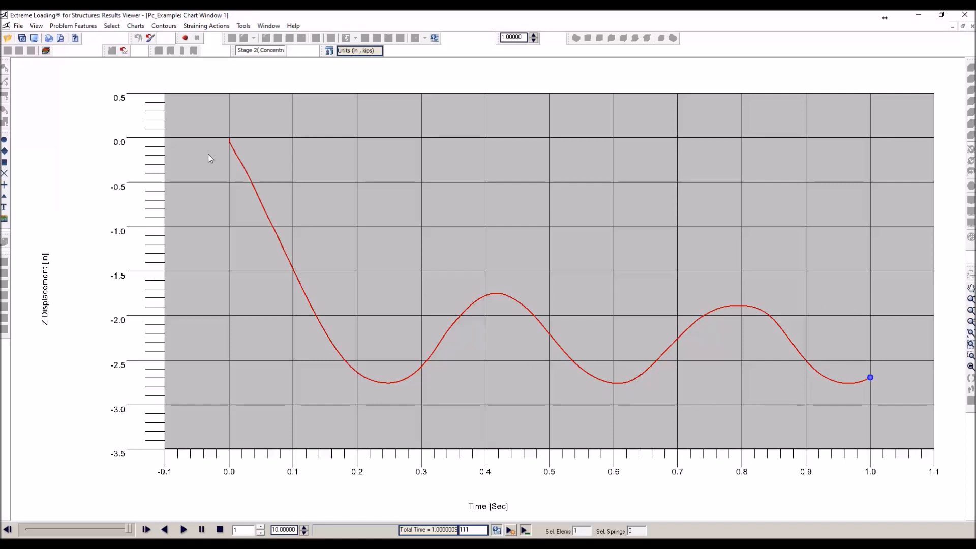
Return from the chart to Display Graphic Window 1 and show the whole deformed building.
{"action": "left_click", "coordinate": [274, 27]}
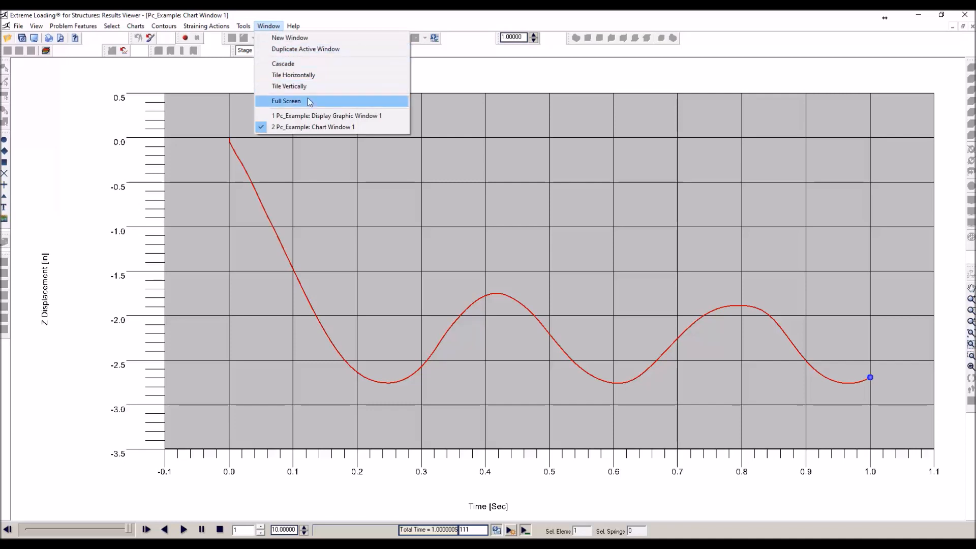
{"action": "left_click", "coordinate": [325, 116]}
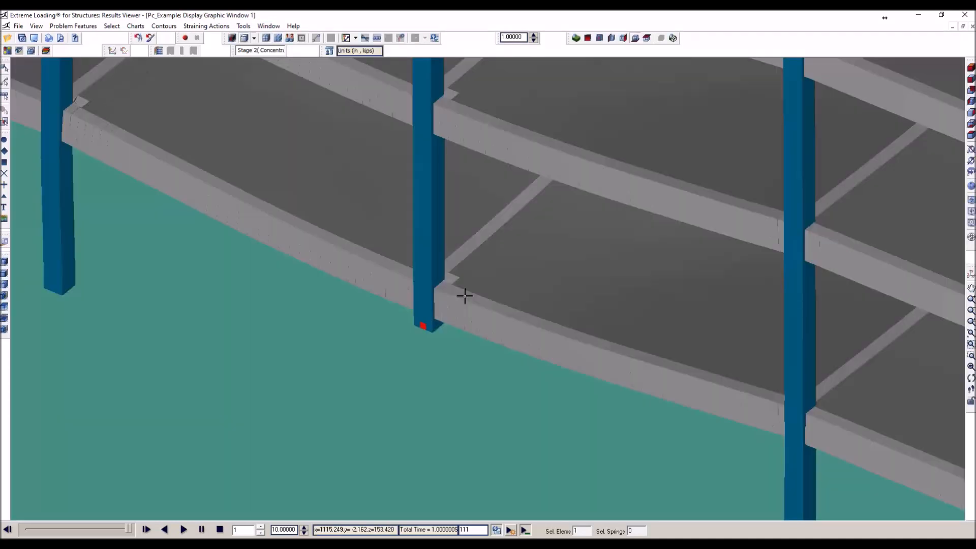
{"action": "scroll", "coordinate": [465, 295], "scroll_direction": "down", "scroll_amount": 5}
{"action": "scroll", "coordinate": [454, 401], "scroll_direction": "down", "scroll_amount": 2}
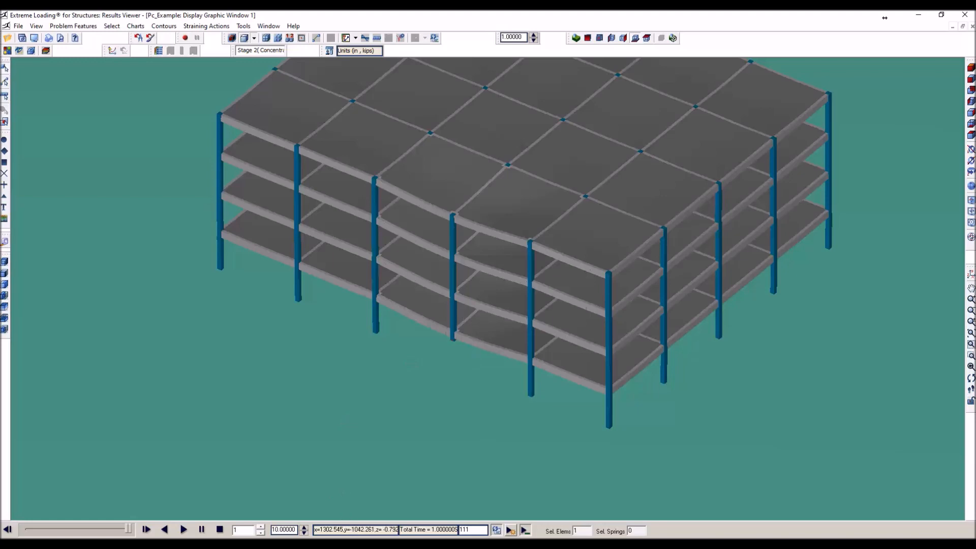
Switch to PowerPoint, examine slide 15 with the displacement contours and chart, and minimize the presentation.
{"action": "key", "text": "alt+Tab"}
{"action": "left_click", "coordinate": [100, 445]}
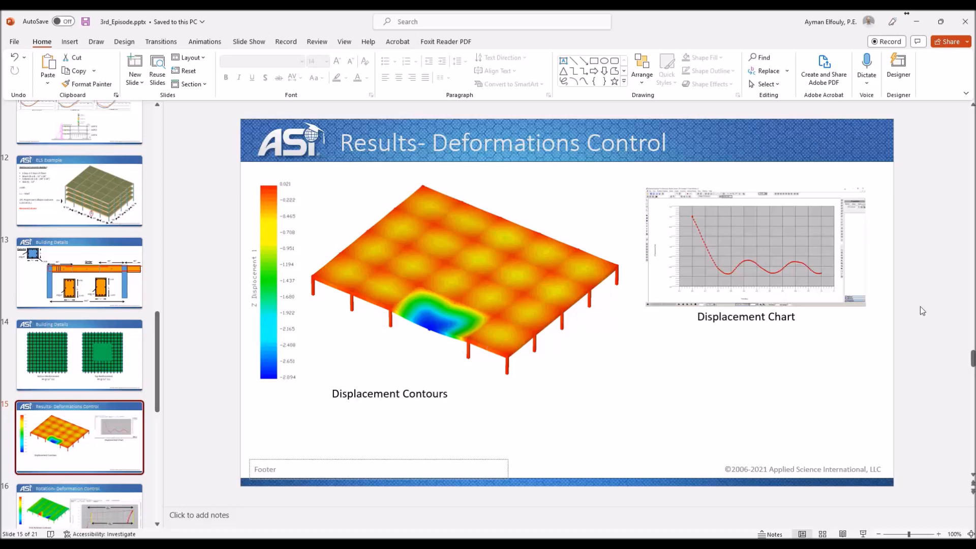
{"action": "left_click", "coordinate": [917, 22]}
Display the structure tree and hide Levels 4, 3 and 2 so that only Level 1 is displayed.
{"action": "scroll", "coordinate": [401, 297], "scroll_direction": "up", "scroll_amount": 3}
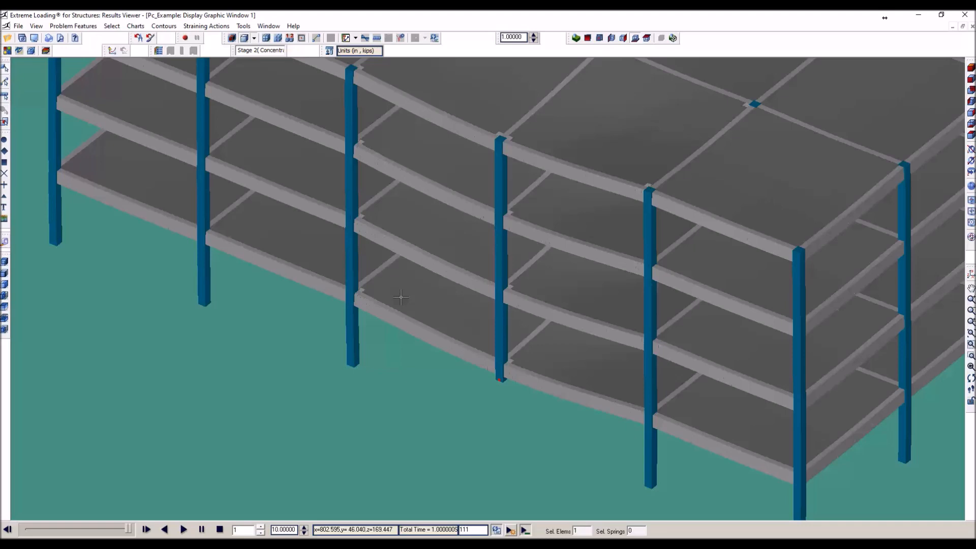
{"action": "left_click", "coordinate": [44, 52]}
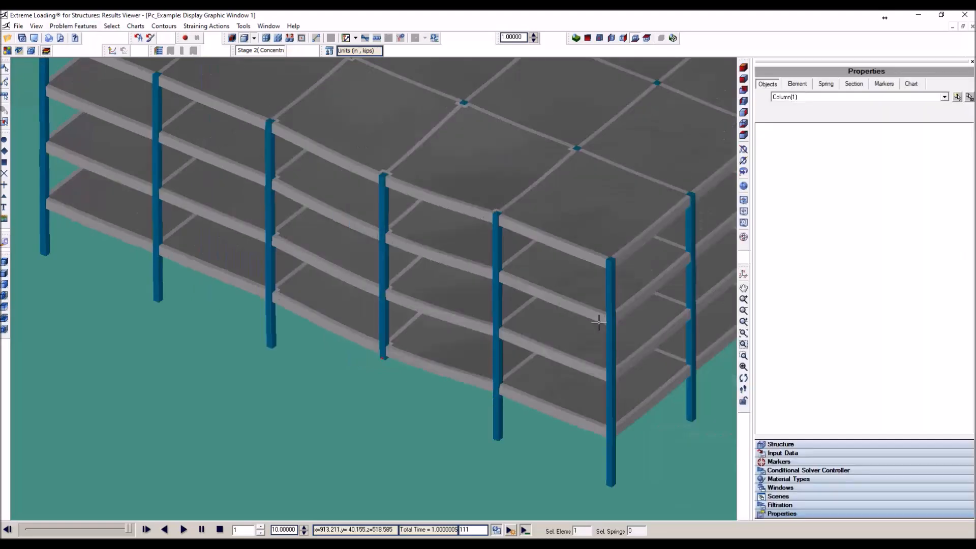
{"action": "left_click", "coordinate": [808, 445]}
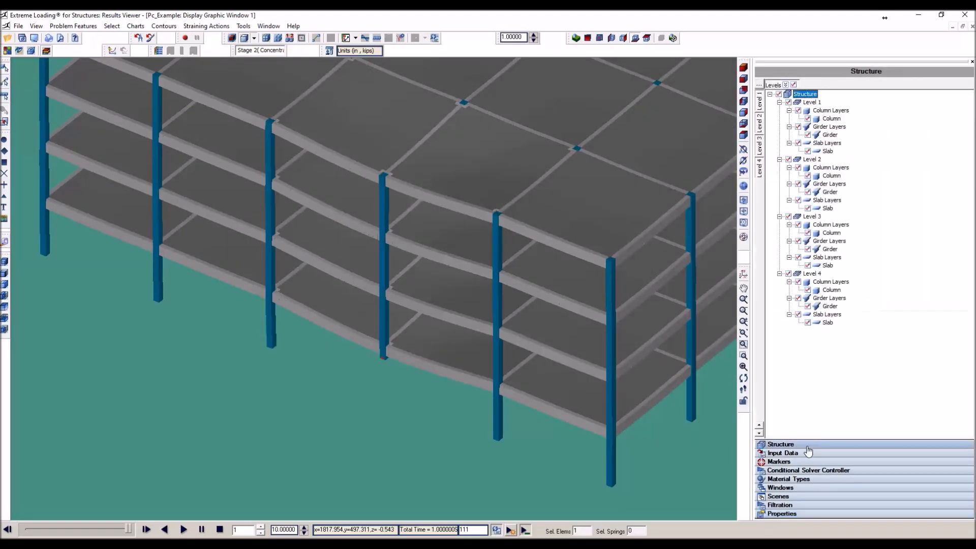
{"action": "left_click", "coordinate": [764, 169]}
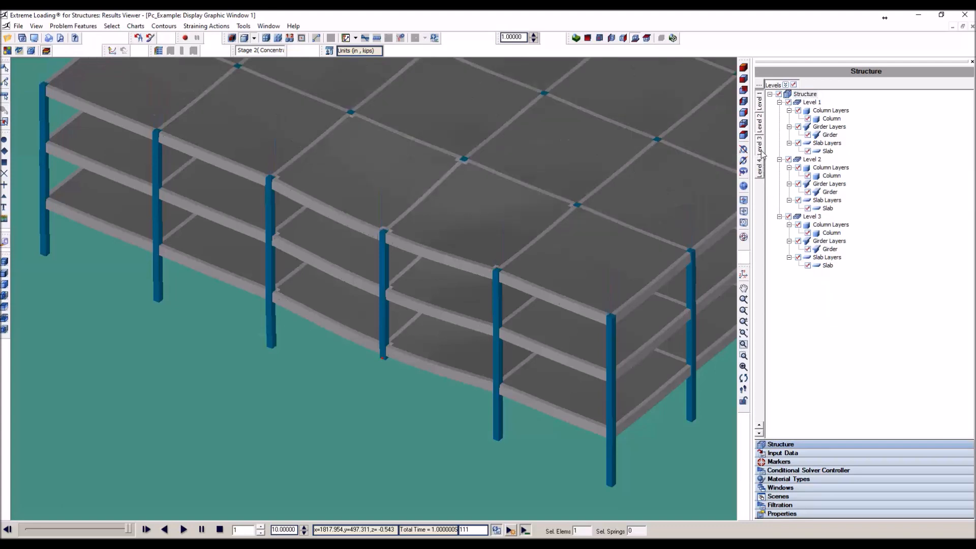
{"action": "left_click", "coordinate": [762, 153]}
{"action": "left_click", "coordinate": [761, 125]}
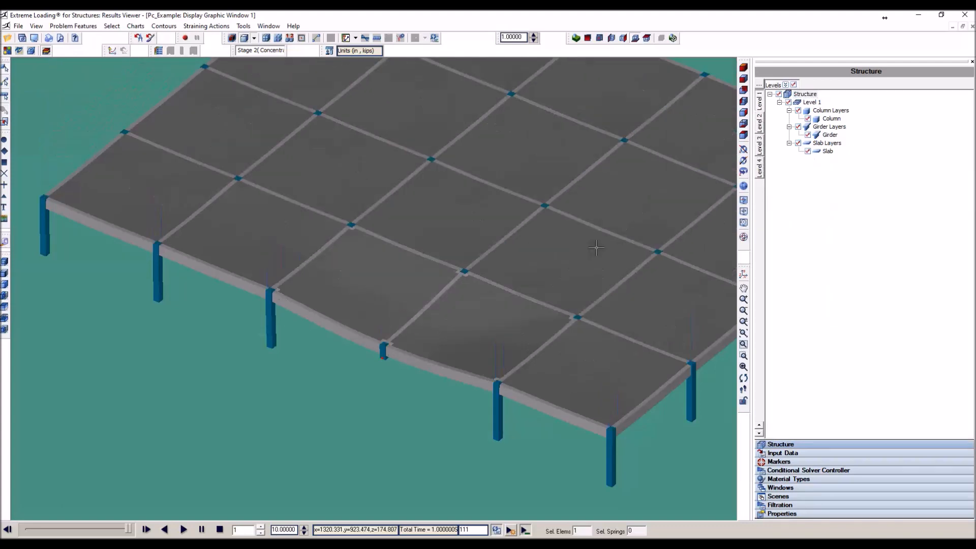
Enable Read Springs States in the viewer preferences and confirm.
{"action": "scroll", "coordinate": [346, 350], "scroll_direction": "up", "scroll_amount": 2}
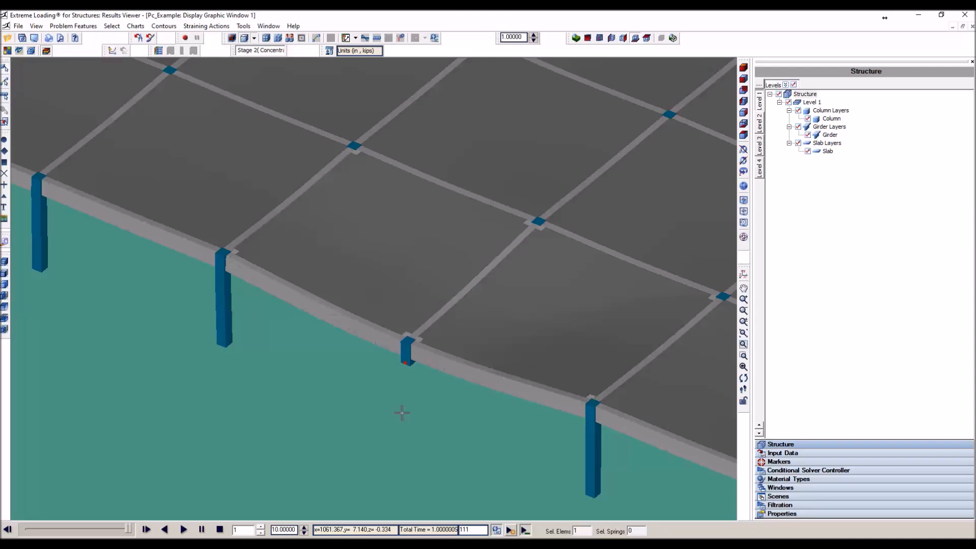
{"action": "scroll", "coordinate": [229, 256], "scroll_direction": "up", "scroll_amount": 4}
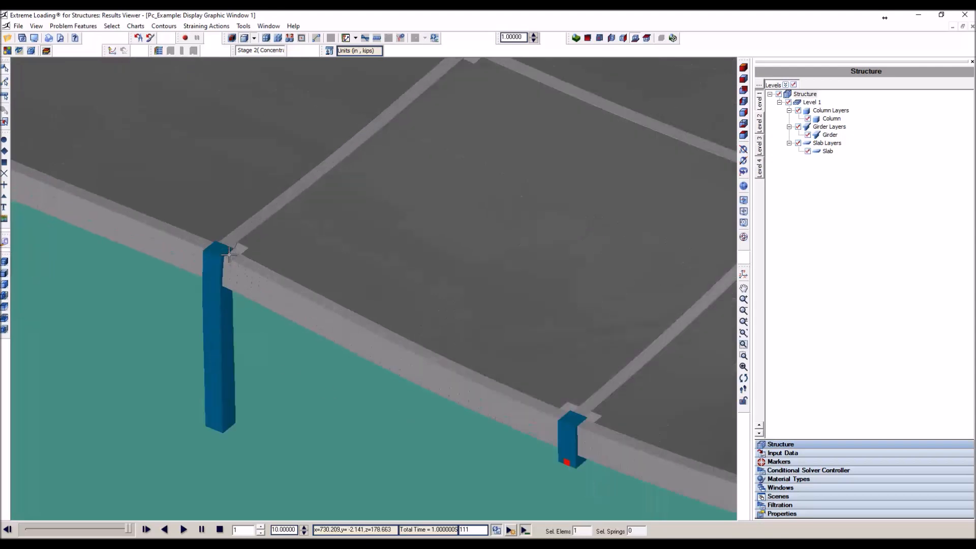
{"action": "scroll", "coordinate": [229, 256], "scroll_direction": "up", "scroll_amount": 1}
{"action": "scroll", "coordinate": [229, 256], "scroll_direction": "down", "scroll_amount": 3}
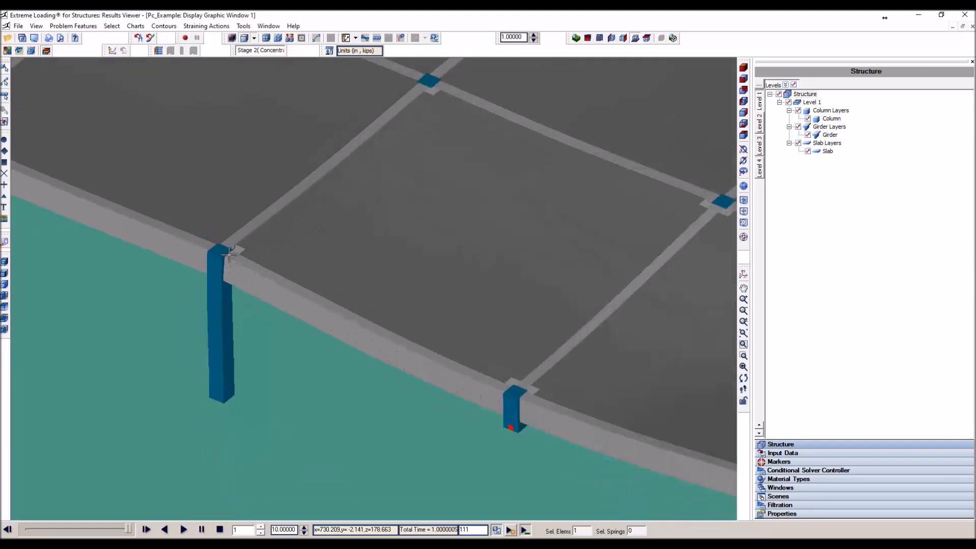
{"action": "left_click", "coordinate": [244, 26]}
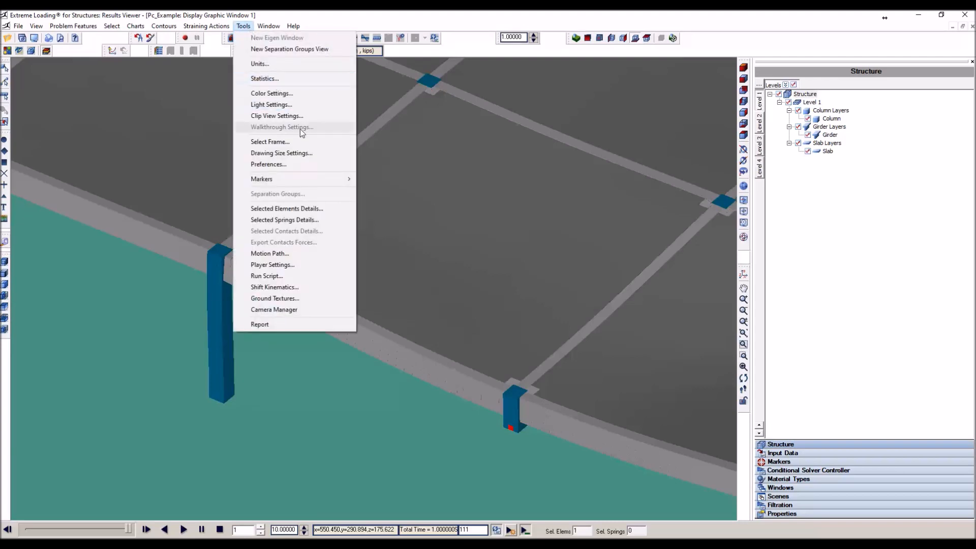
{"action": "left_click", "coordinate": [307, 163]}
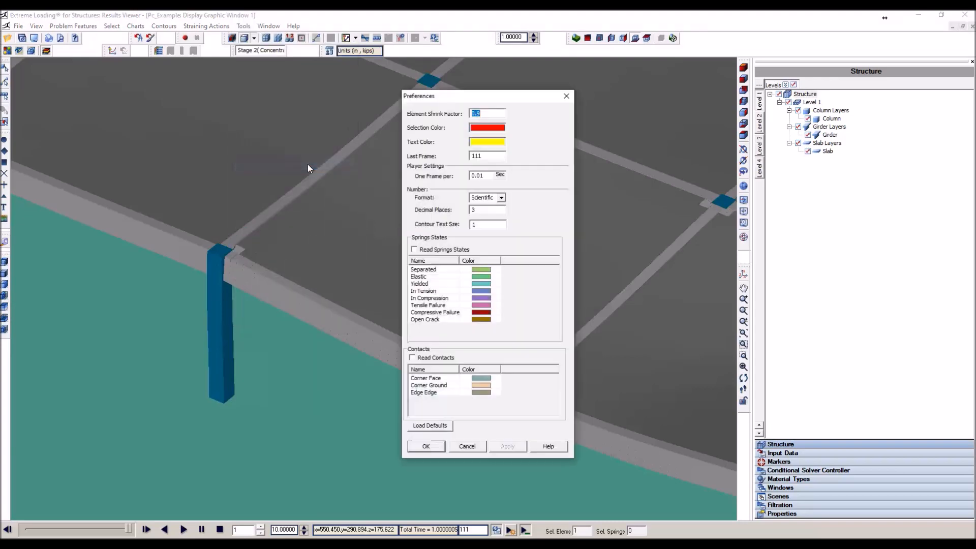
{"action": "left_click", "coordinate": [443, 250]}
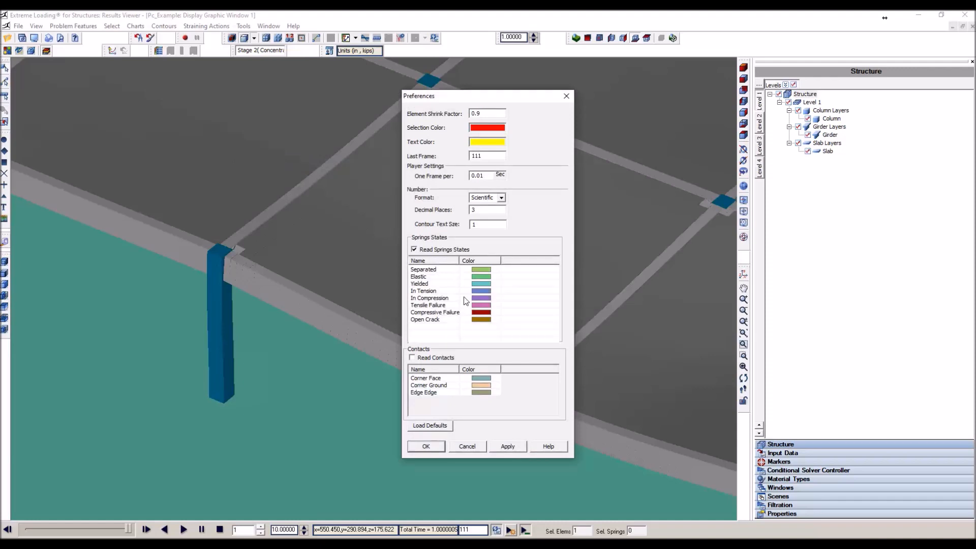
{"action": "left_click", "coordinate": [427, 446]}
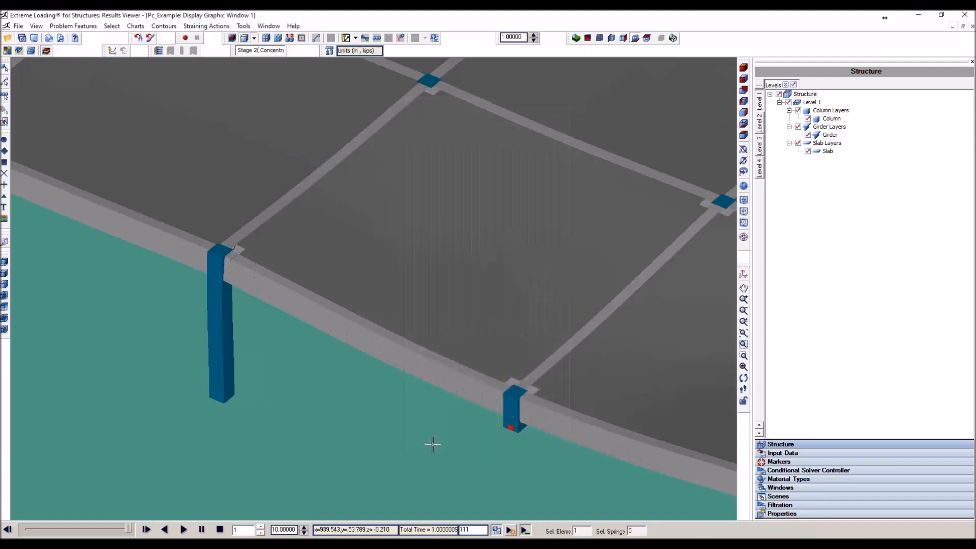
Display the springs in the Yielded state and show the Level 1 model as a wireframe on a black background.
{"action": "left_click", "coordinate": [356, 38]}
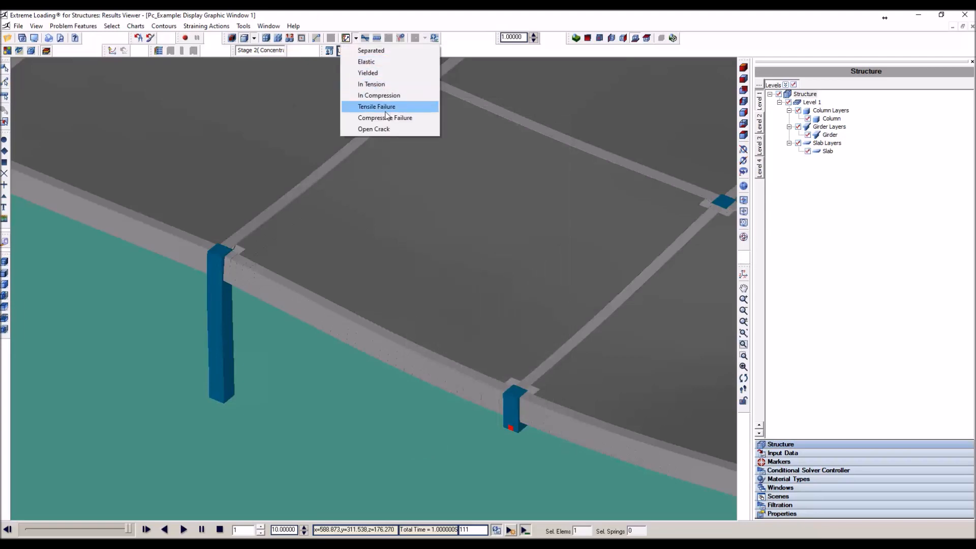
{"action": "left_click", "coordinate": [392, 73]}
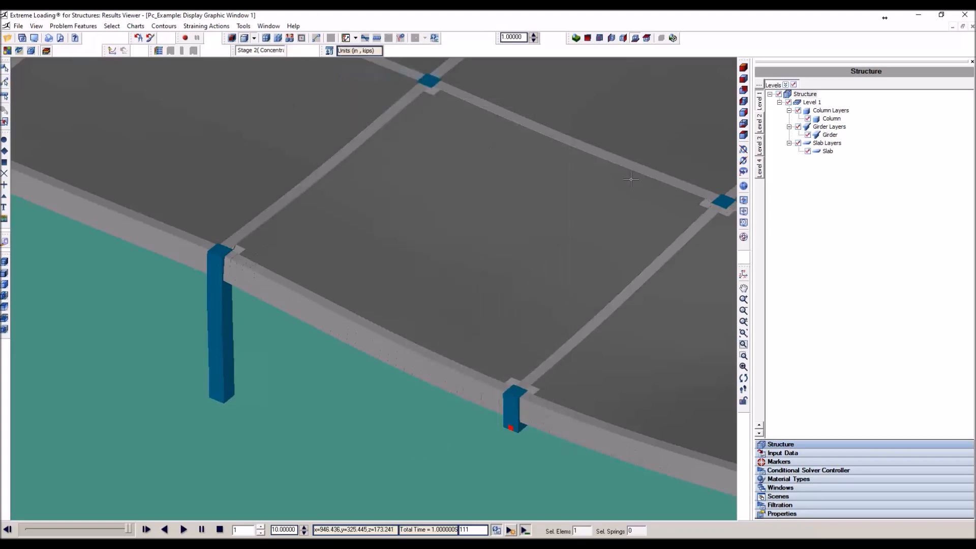
{"action": "left_click", "coordinate": [267, 38]}
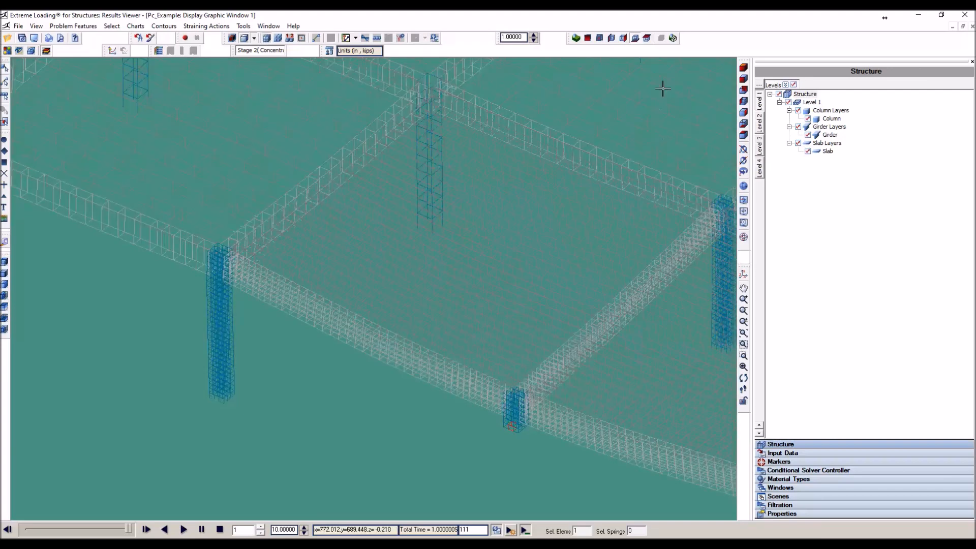
{"action": "left_click", "coordinate": [635, 39]}
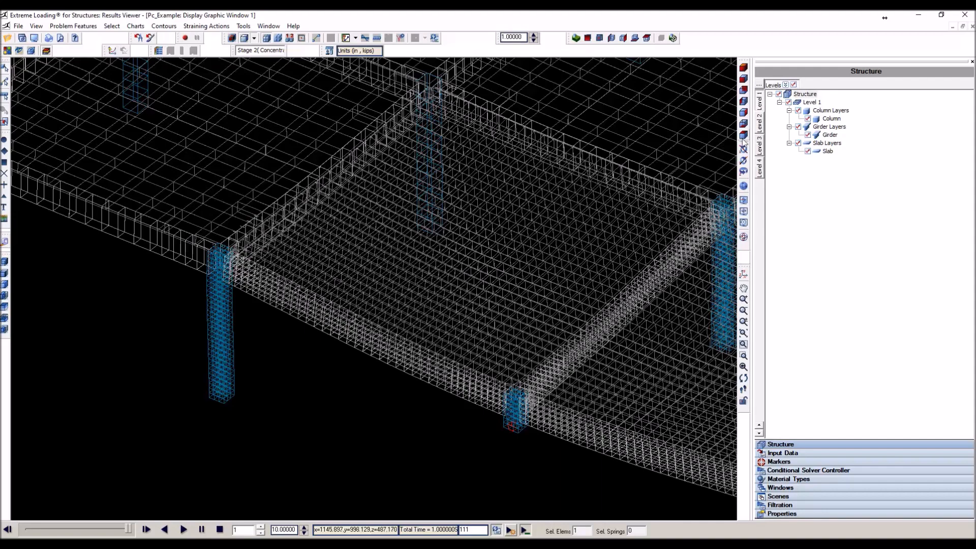
Examine in plan view the yielded springs around the edge column at the corner of the finely meshed bays.
{"action": "left_click", "coordinate": [744, 135]}
{"action": "scroll", "coordinate": [365, 429], "scroll_direction": "up", "scroll_amount": 3}
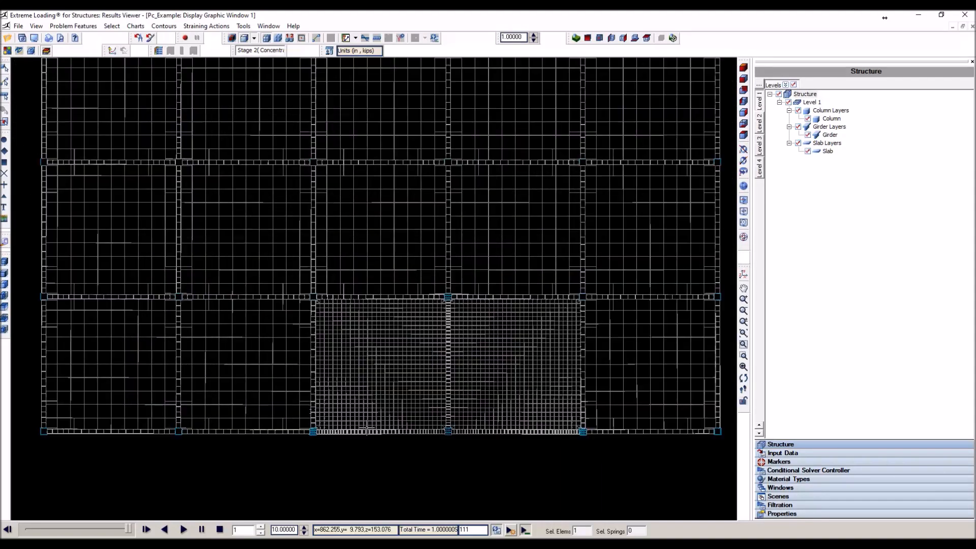
{"action": "scroll", "coordinate": [342, 443], "scroll_direction": "up", "scroll_amount": 5}
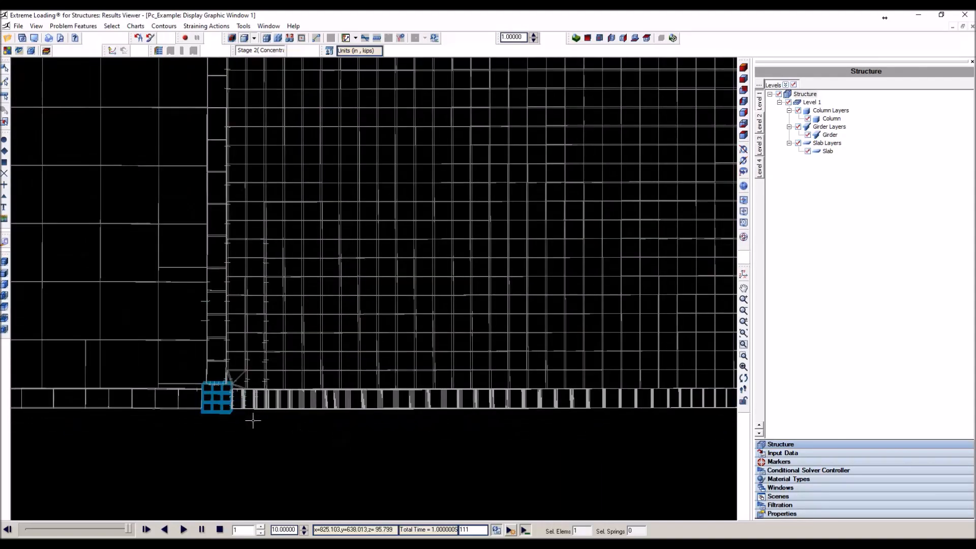
{"action": "scroll", "coordinate": [238, 420], "scroll_direction": "up", "scroll_amount": 4}
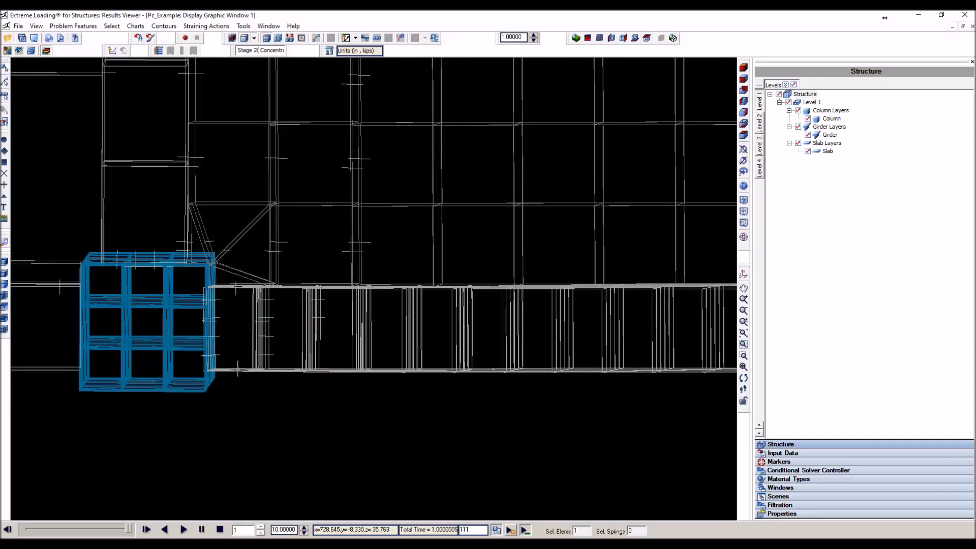
{"action": "scroll", "coordinate": [205, 396], "scroll_direction": "down", "scroll_amount": 3}
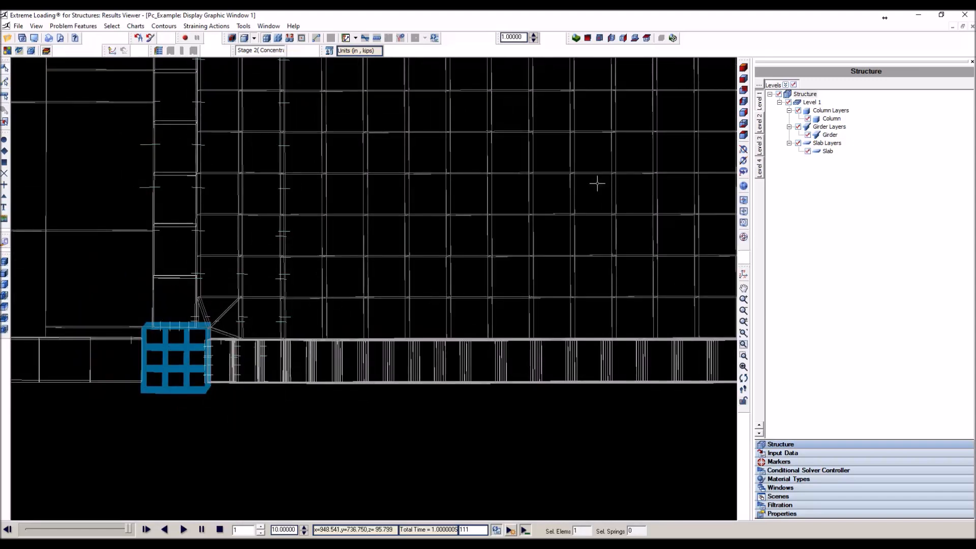
In isometric view, select a yielded spring where the edge girder meets the column beside the finely meshed bays.
{"action": "left_click", "coordinate": [743, 66]}
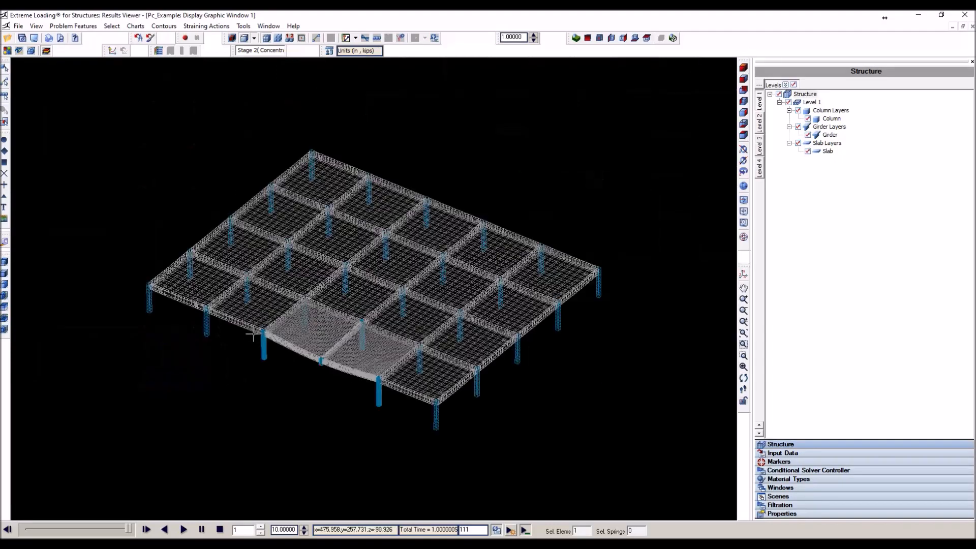
{"action": "scroll", "coordinate": [253, 334], "scroll_direction": "up", "scroll_amount": 3}
{"action": "scroll", "coordinate": [253, 334], "scroll_direction": "up", "scroll_amount": 3}
{"action": "scroll", "coordinate": [253, 334], "scroll_direction": "up", "scroll_amount": 5}
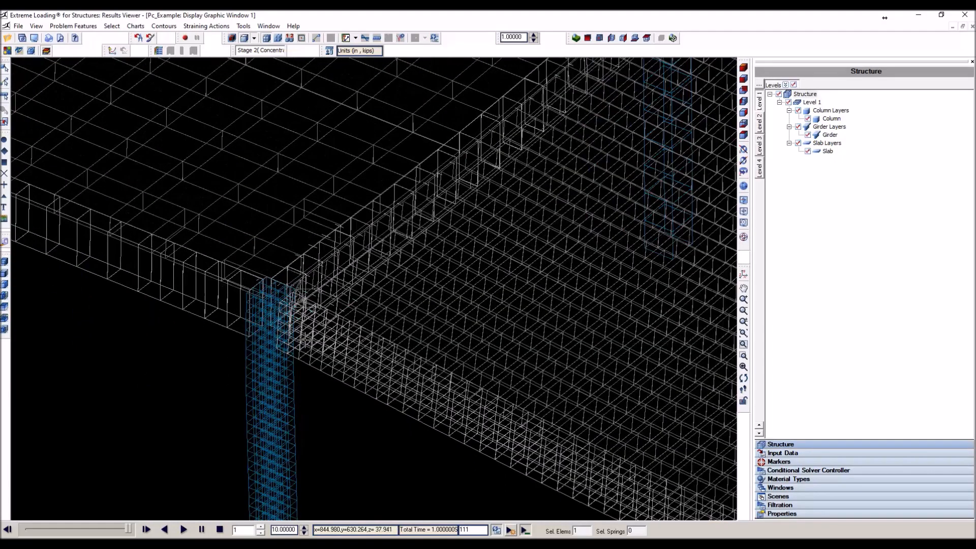
{"action": "scroll", "coordinate": [305, 339], "scroll_direction": "up", "scroll_amount": 2}
{"action": "scroll", "coordinate": [250, 246], "scroll_direction": "up", "scroll_amount": 5}
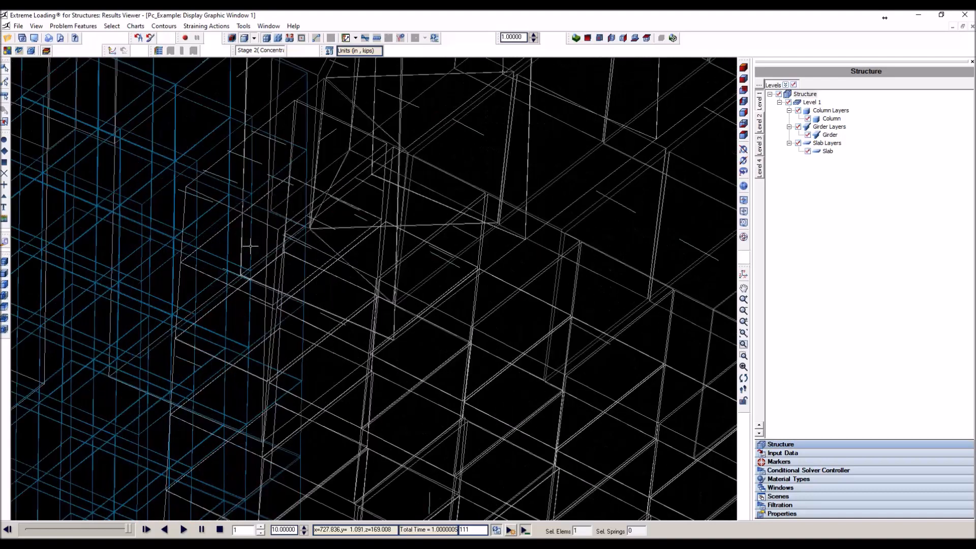
{"action": "left_click", "coordinate": [3, 84]}
{"action": "left_click", "coordinate": [321, 222]}
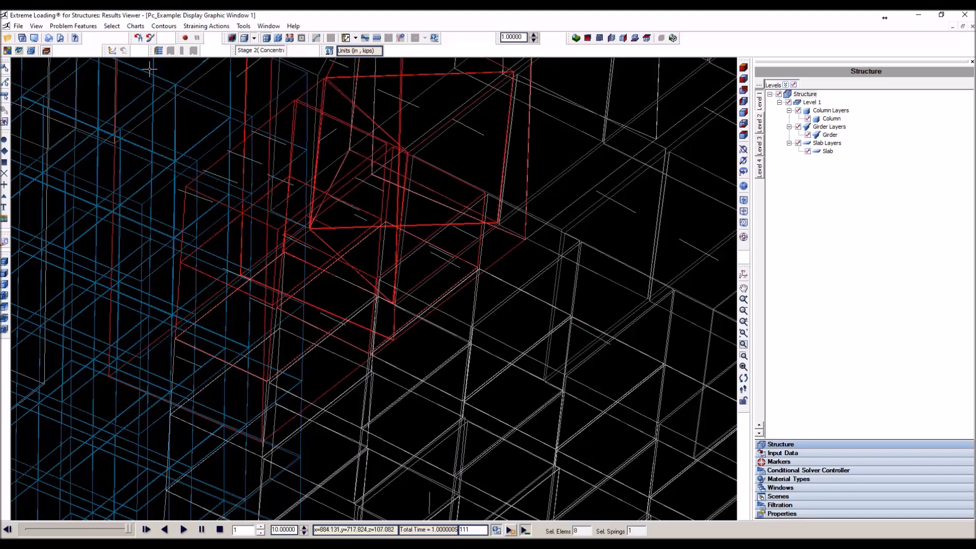
Create a chart of the selected spring's normal stress against its normal strain for frames 1 to 111.
{"action": "left_click", "coordinate": [112, 51]}
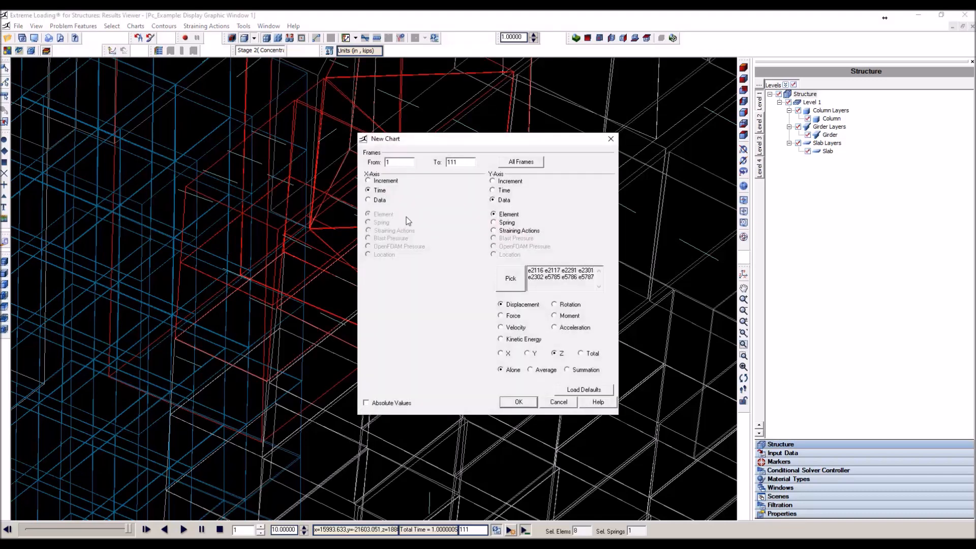
{"action": "left_click", "coordinate": [368, 200]}
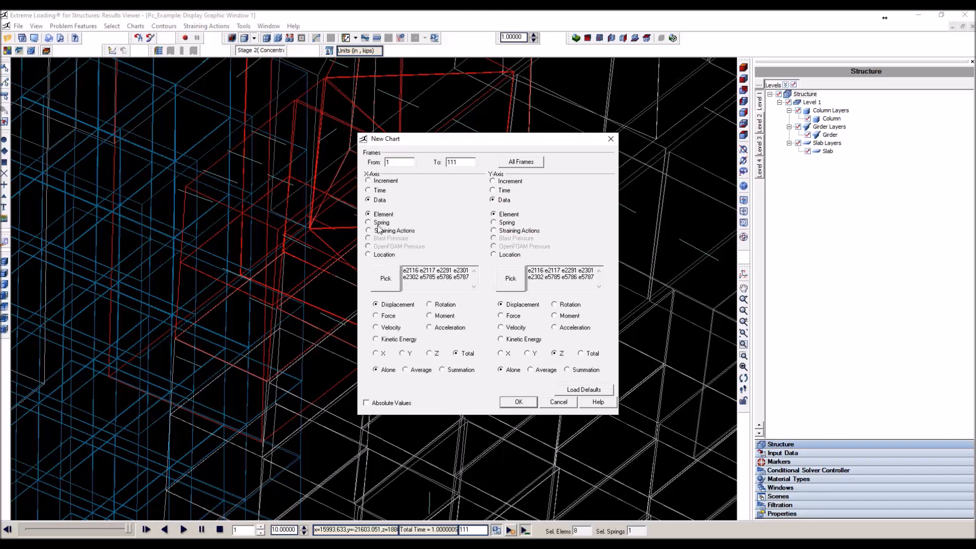
{"action": "left_click", "coordinate": [369, 223]}
{"action": "left_click", "coordinate": [509, 224]}
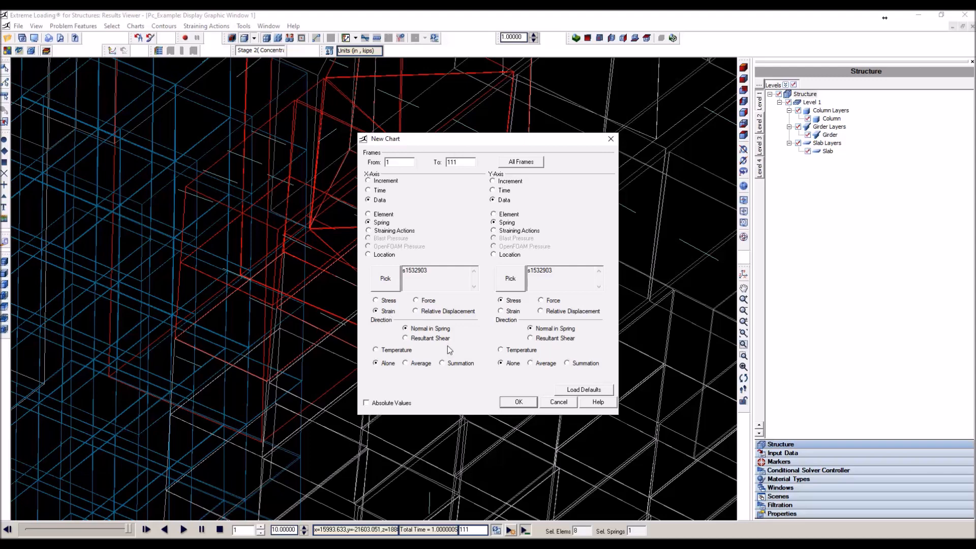
{"action": "left_click", "coordinate": [517, 401]}
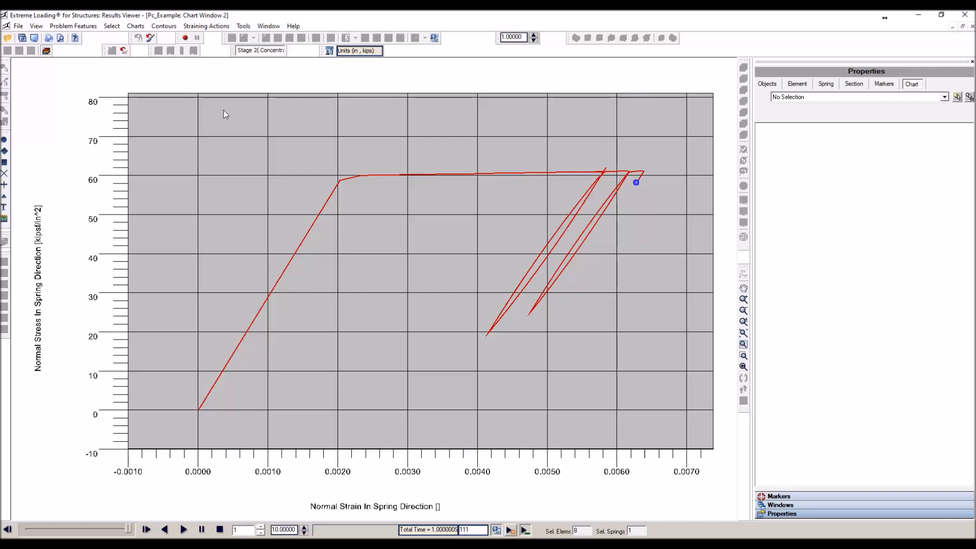
Back in Display Graphic Window 1, select another spring at the same joint and chart its normal stress against normal strain.
{"action": "left_click", "coordinate": [274, 27]}
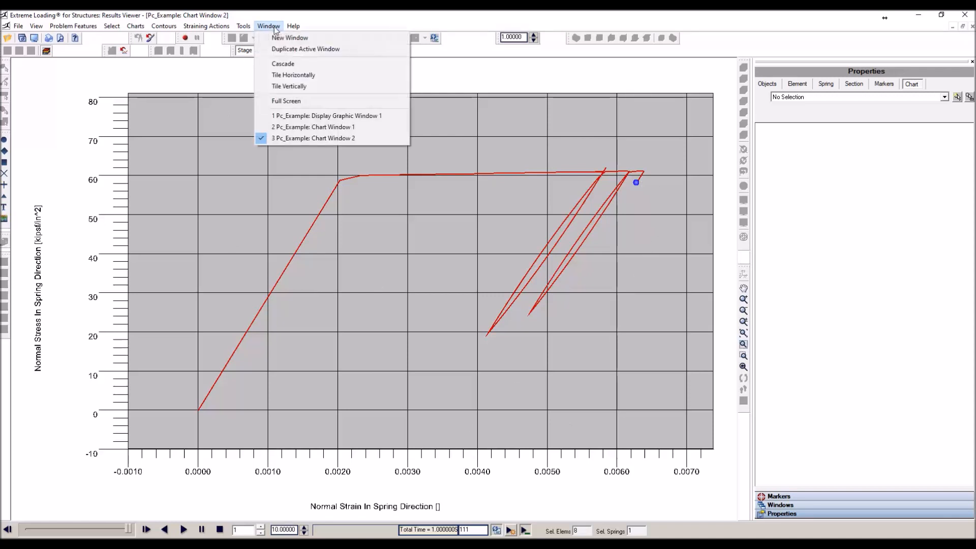
{"action": "left_click", "coordinate": [329, 117]}
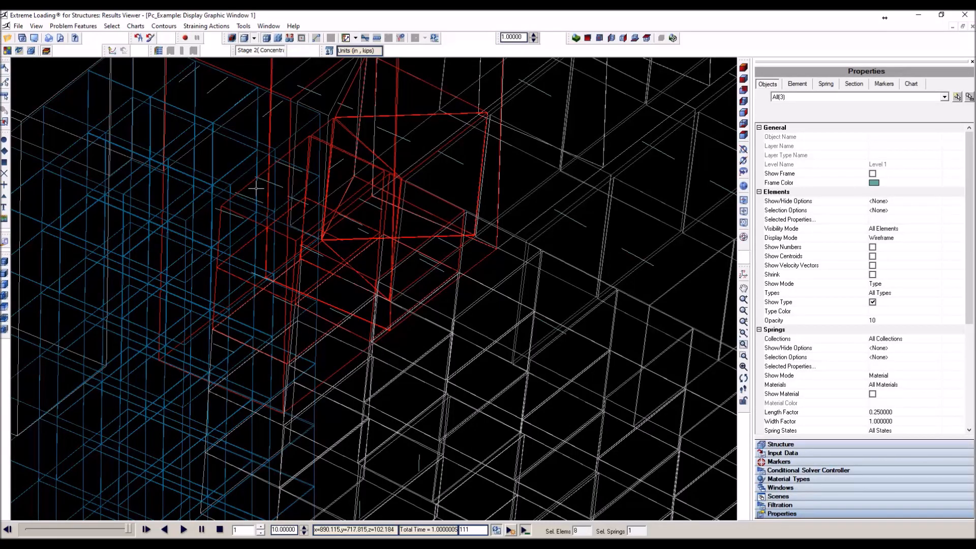
{"action": "scroll", "coordinate": [223, 203], "scroll_direction": "up", "scroll_amount": 2}
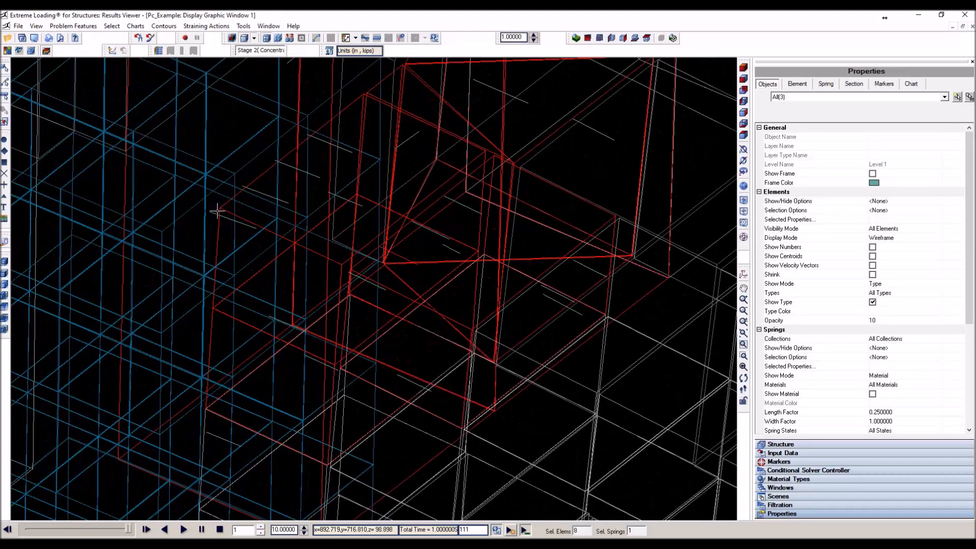
{"action": "left_click", "coordinate": [215, 212]}
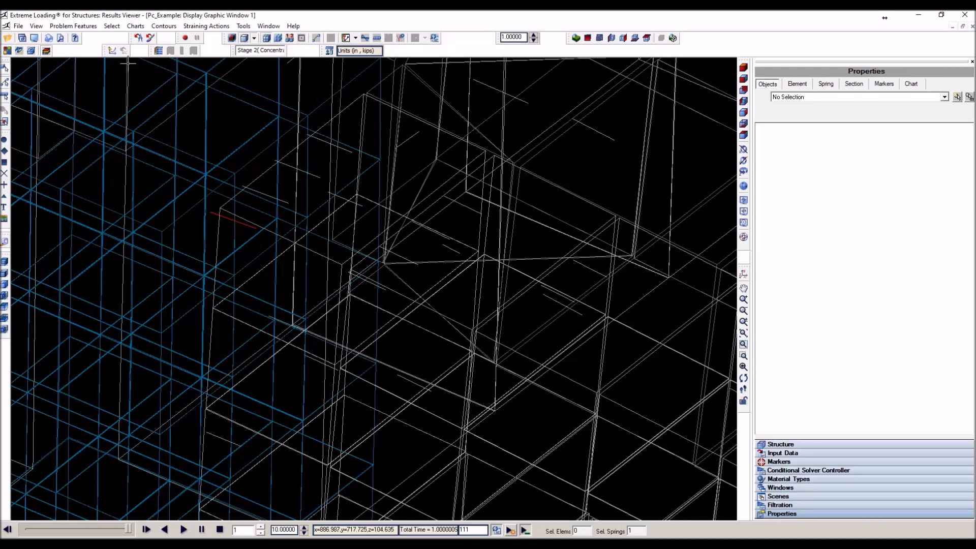
{"action": "left_click", "coordinate": [112, 50]}
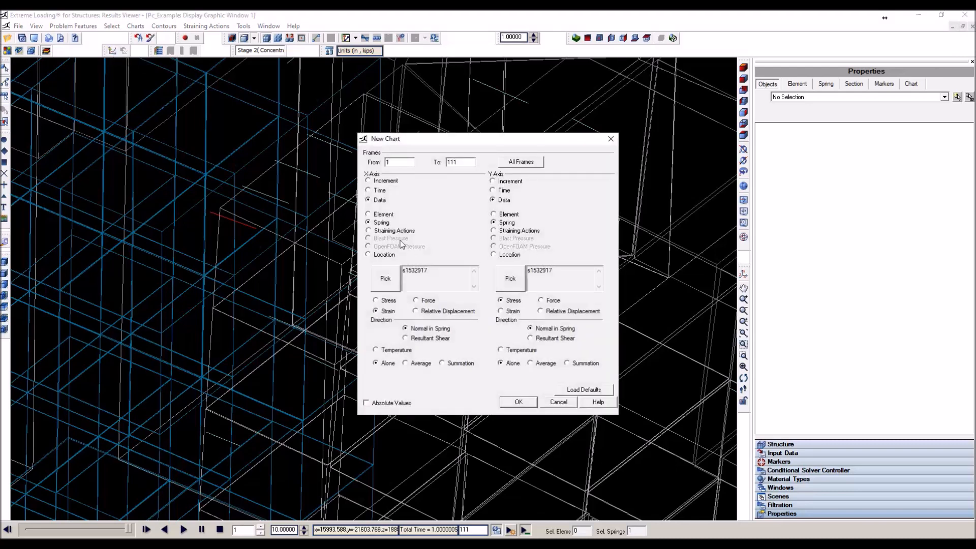
{"action": "left_click", "coordinate": [524, 403]}
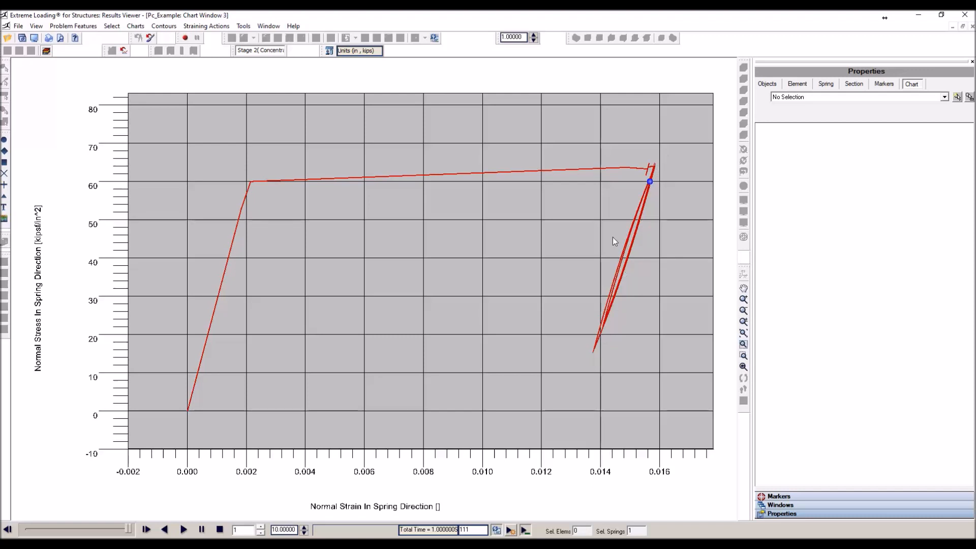
Return to Display Graphic Window 1 and show the deflected bays of Level 1 in isometric view.
{"action": "left_click", "coordinate": [270, 25]}
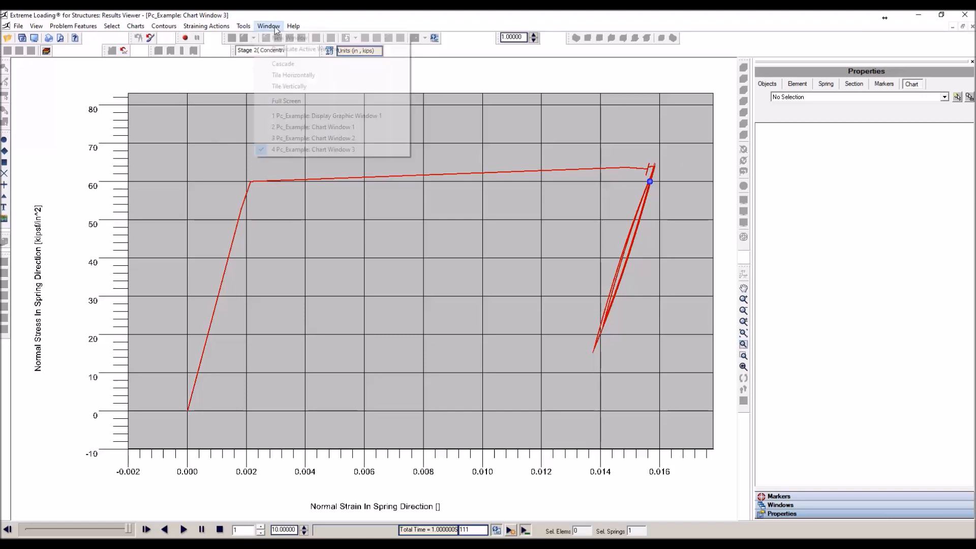
{"action": "left_click", "coordinate": [340, 118]}
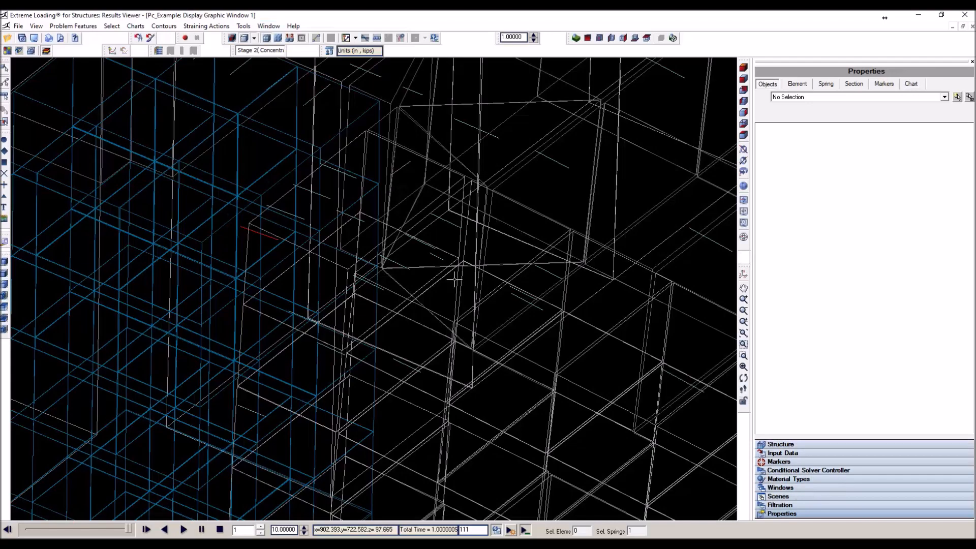
{"action": "left_click", "coordinate": [743, 67]}
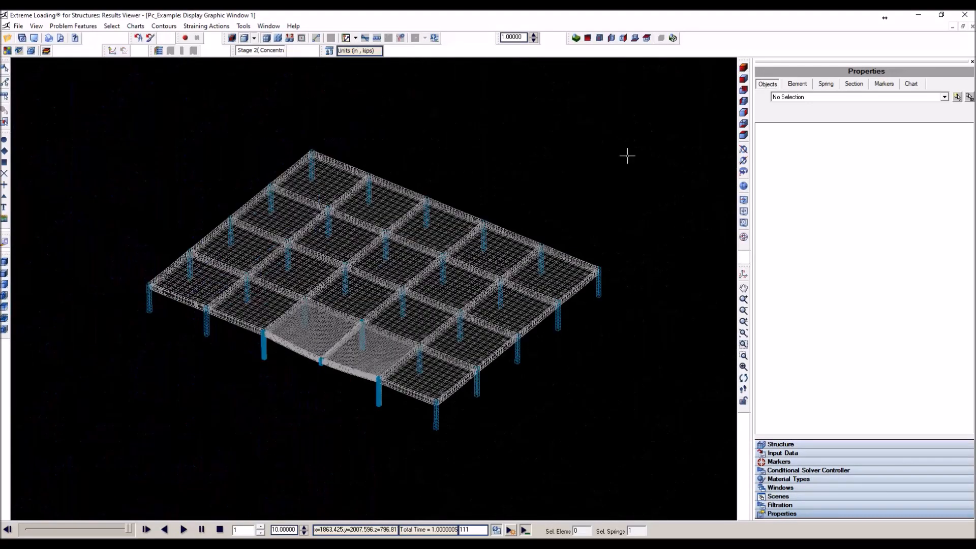
{"action": "scroll", "coordinate": [320, 364], "scroll_direction": "up", "scroll_amount": 5}
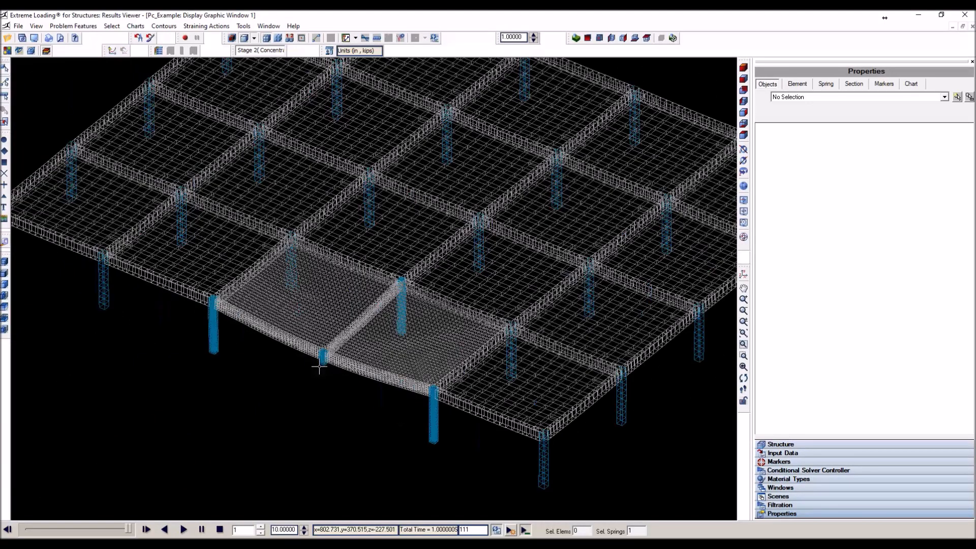
Create an element kinematics contour of Y rotation for the current frame 111, with calculated limits.
{"action": "left_click", "coordinate": [159, 52]}
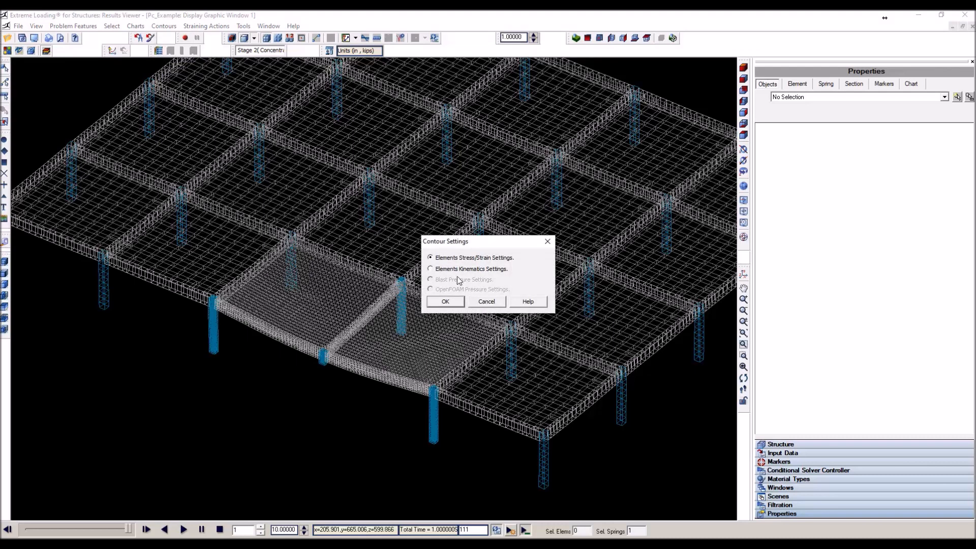
{"action": "left_click", "coordinate": [448, 302]}
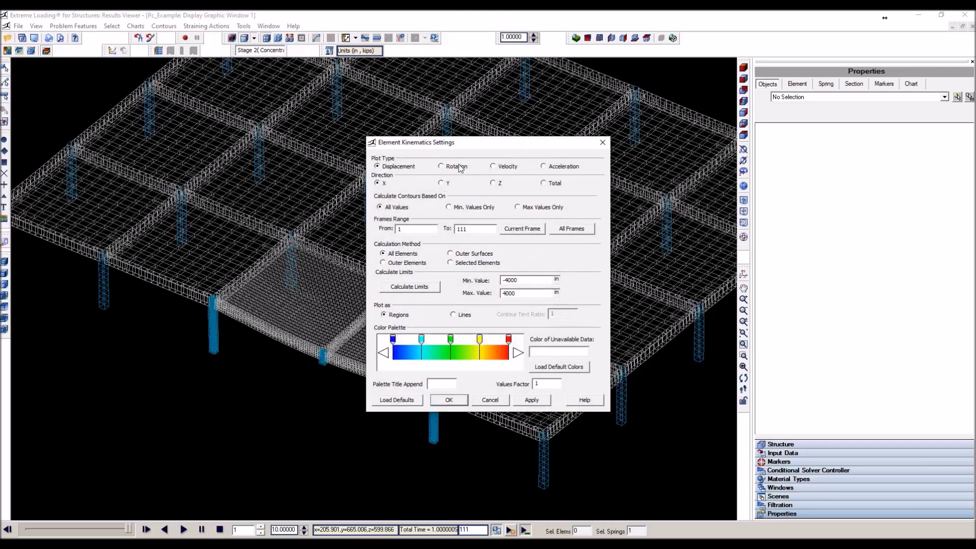
{"action": "left_click", "coordinate": [459, 166]}
{"action": "left_click", "coordinate": [523, 232]}
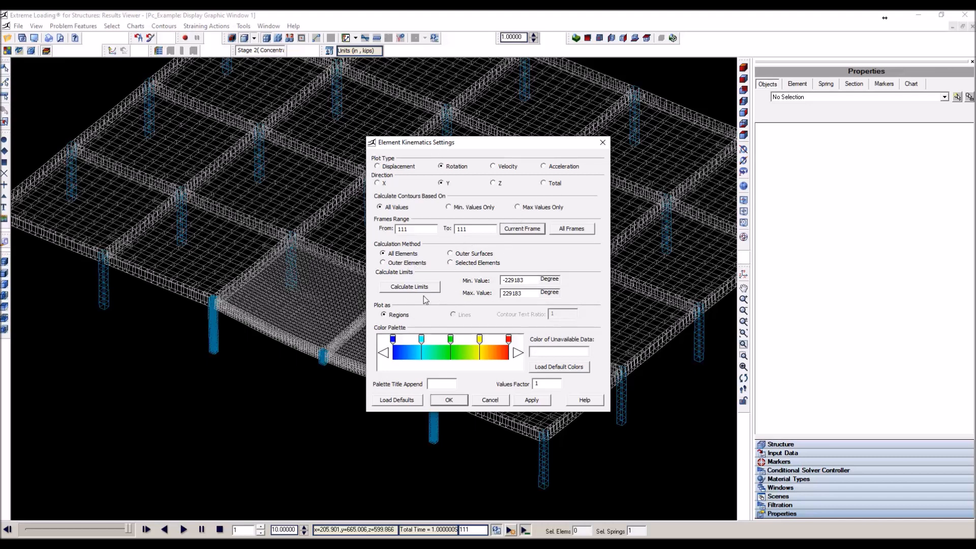
{"action": "left_click", "coordinate": [399, 289]}
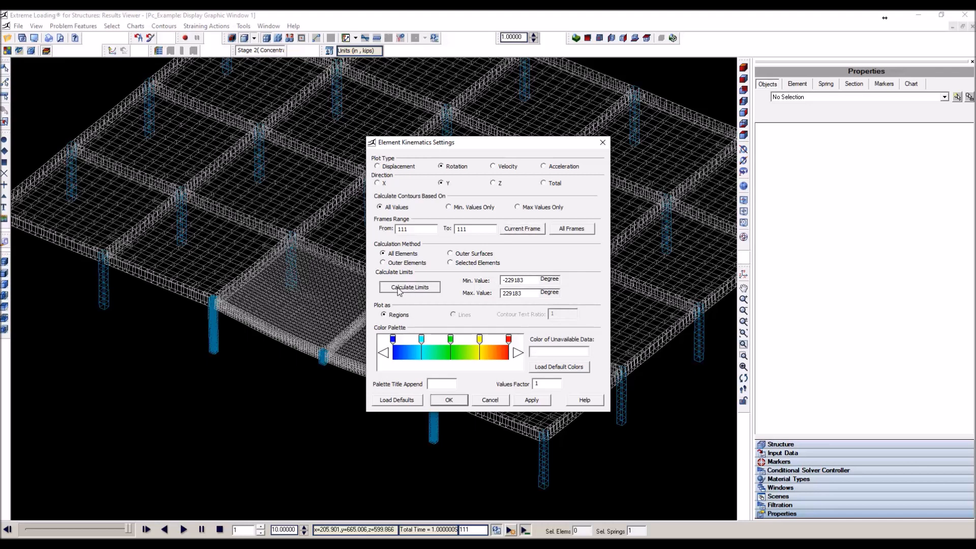
{"action": "left_click", "coordinate": [532, 400]}
{"action": "left_click", "coordinate": [457, 403]}
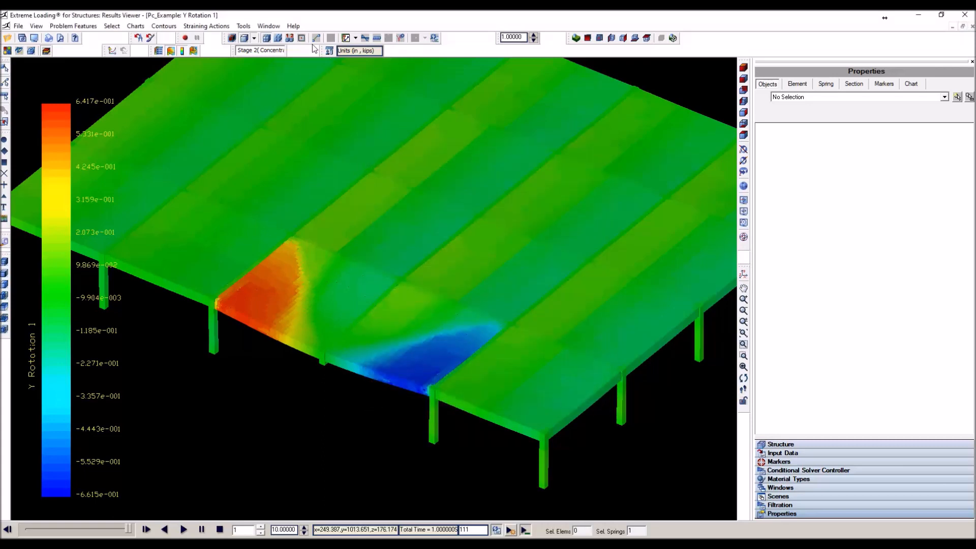
Set the angle unit to Rad and examine the Y rotation contours at the deflected bays.
{"action": "left_click", "coordinate": [367, 51]}
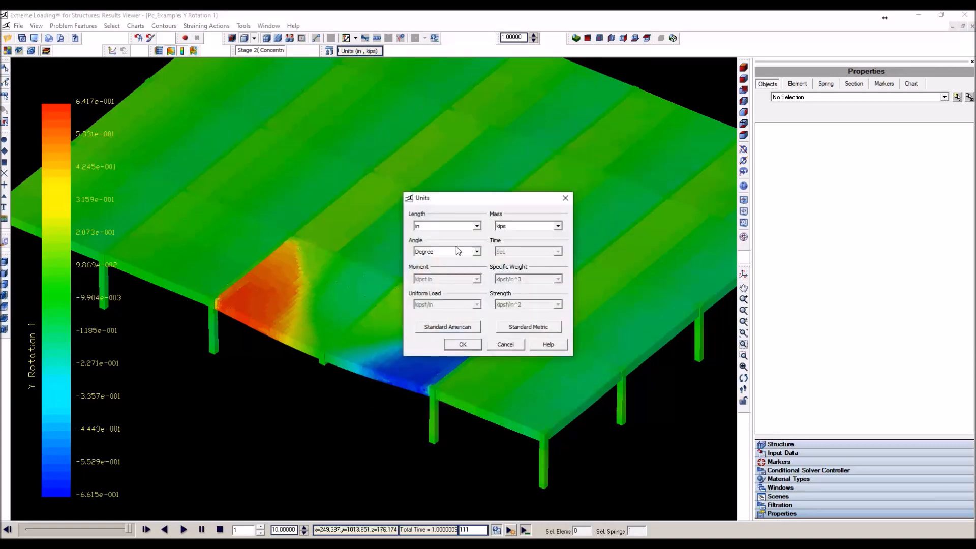
{"action": "left_click", "coordinate": [432, 252]}
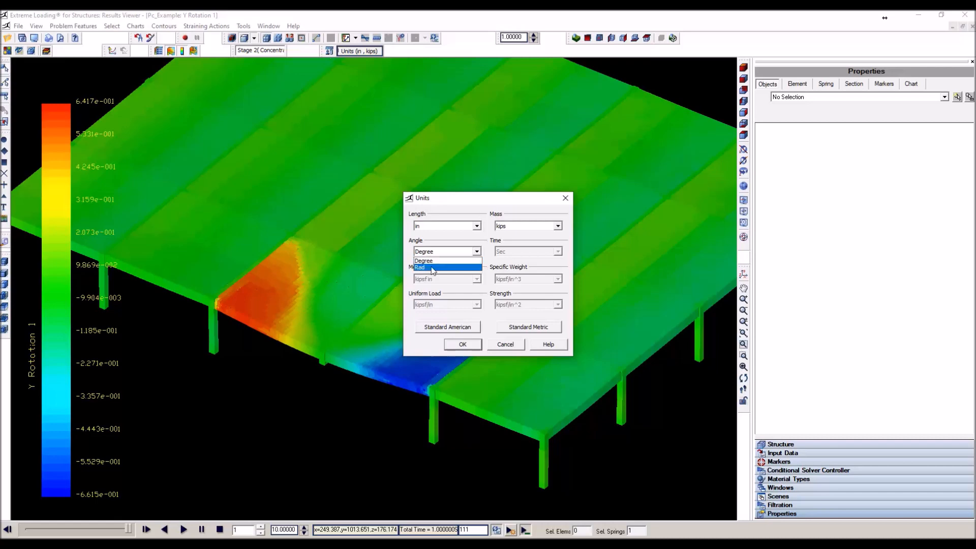
{"action": "left_click", "coordinate": [432, 268]}
{"action": "left_click", "coordinate": [463, 344]}
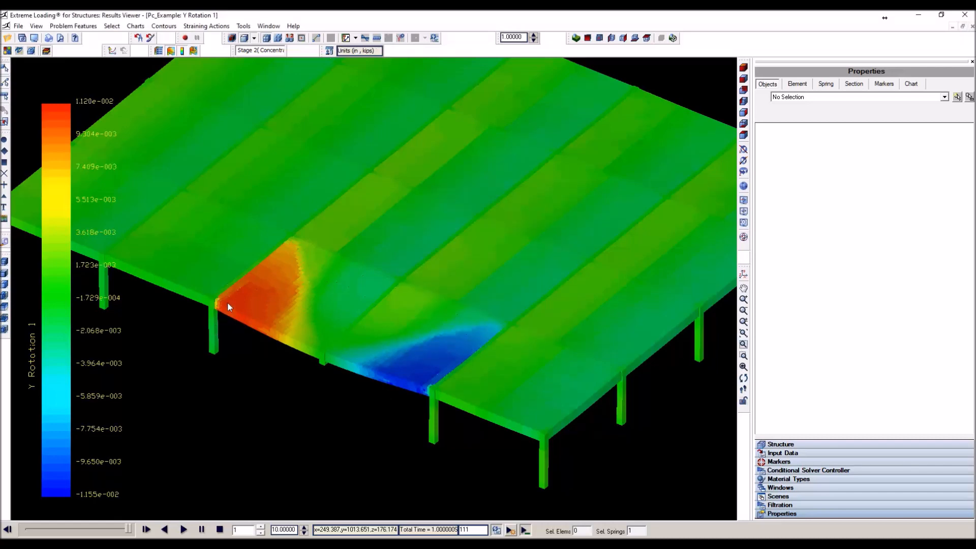
{"action": "scroll", "coordinate": [233, 319], "scroll_direction": "up", "scroll_amount": 2}
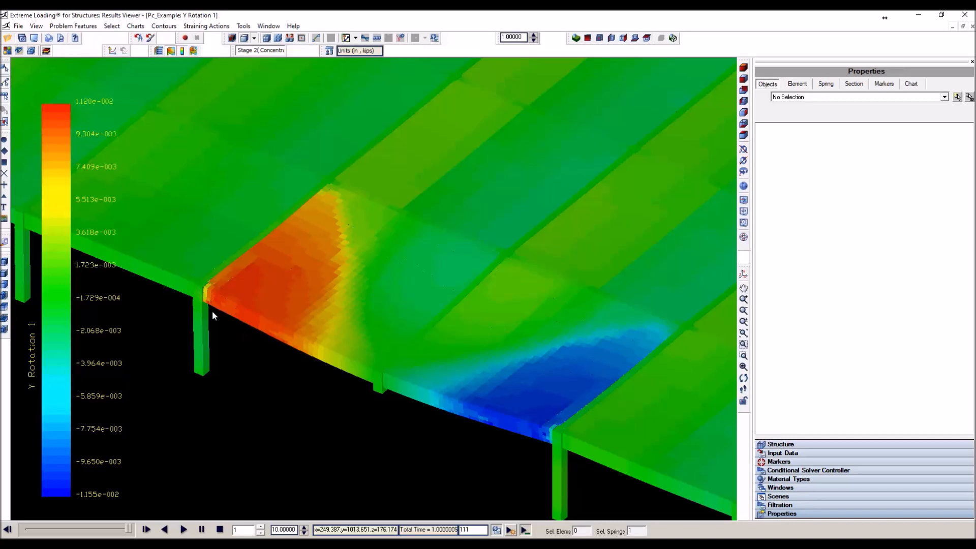
Turn off the rotation contours, switch to Chart Window 3 and open its stress-strain chart data for editing.
{"action": "left_click", "coordinate": [171, 51]}
{"action": "scroll", "coordinate": [232, 327], "scroll_direction": "up", "scroll_amount": 3}
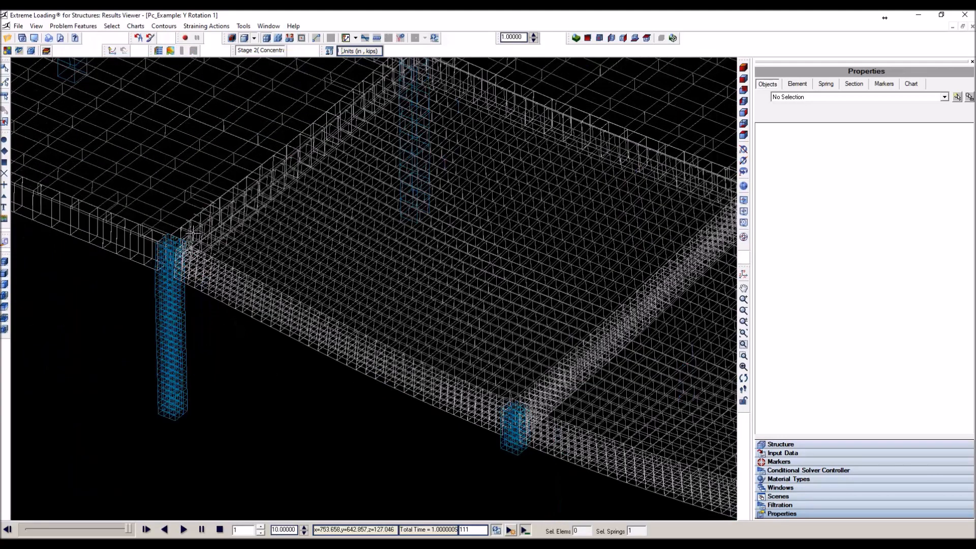
{"action": "left_click", "coordinate": [243, 26]}
{"action": "mouse_move", "coordinate": [269, 26]}
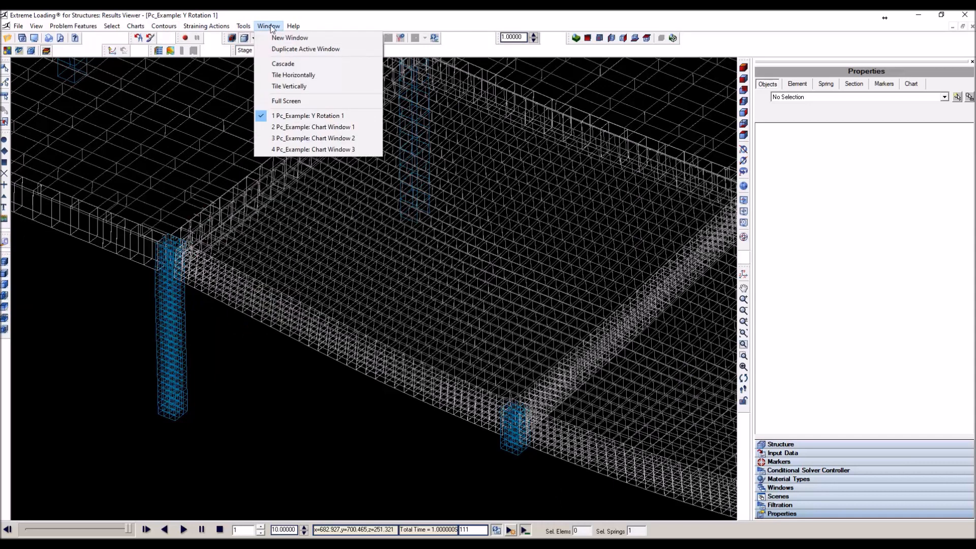
{"action": "left_click", "coordinate": [318, 151]}
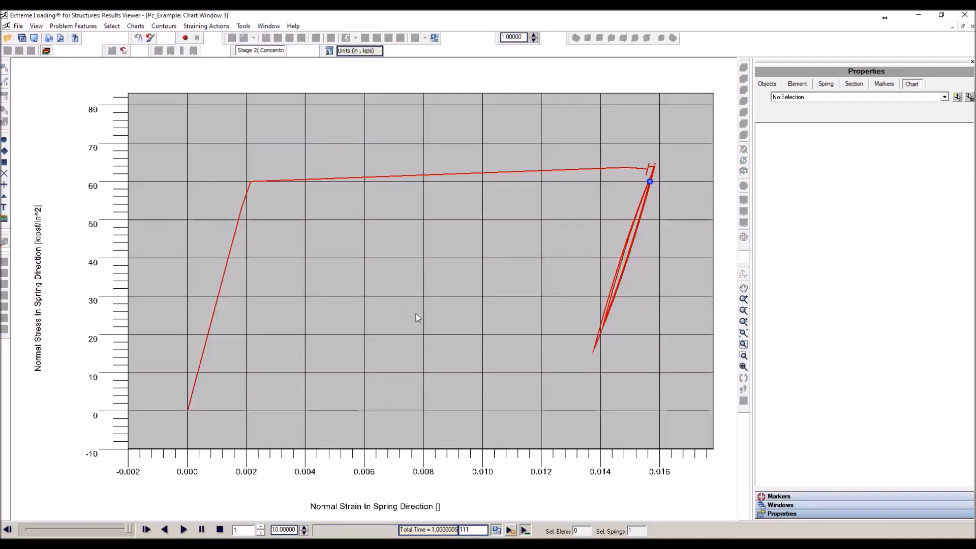
{"action": "right_click", "coordinate": [432, 313]}
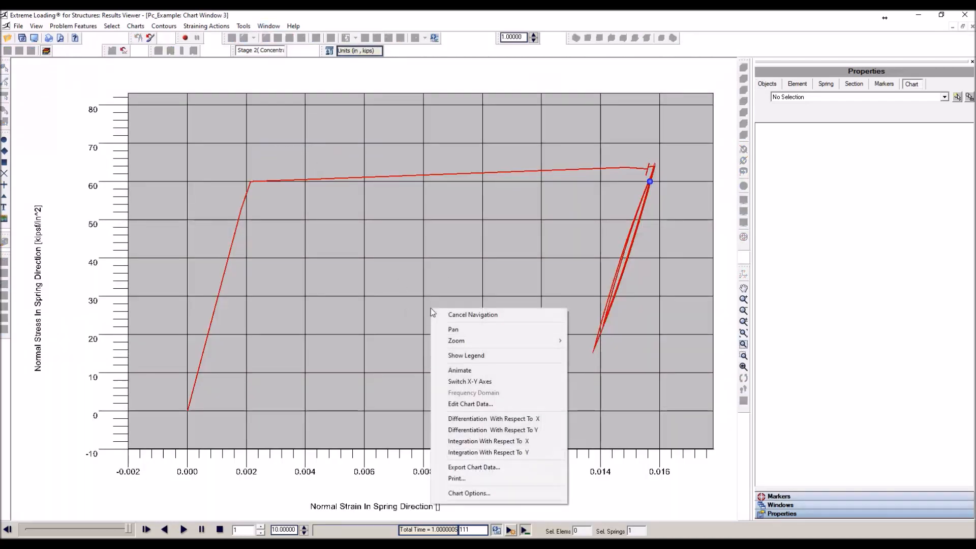
{"action": "left_click", "coordinate": [477, 404]}
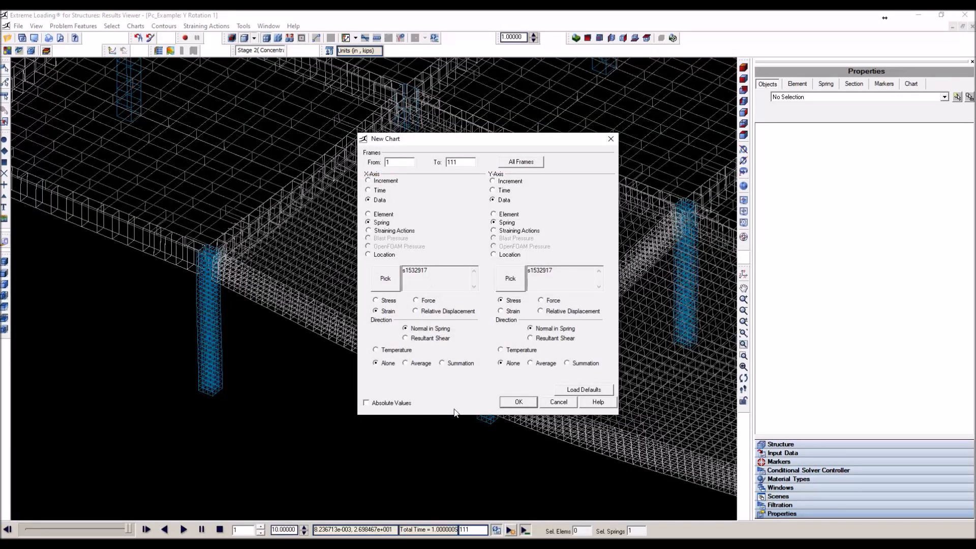
Change the chart's X axis to the element Y rotation of a girder element beside the column, keeping normal spring stress on the Y axis.
{"action": "left_click", "coordinate": [377, 215]}
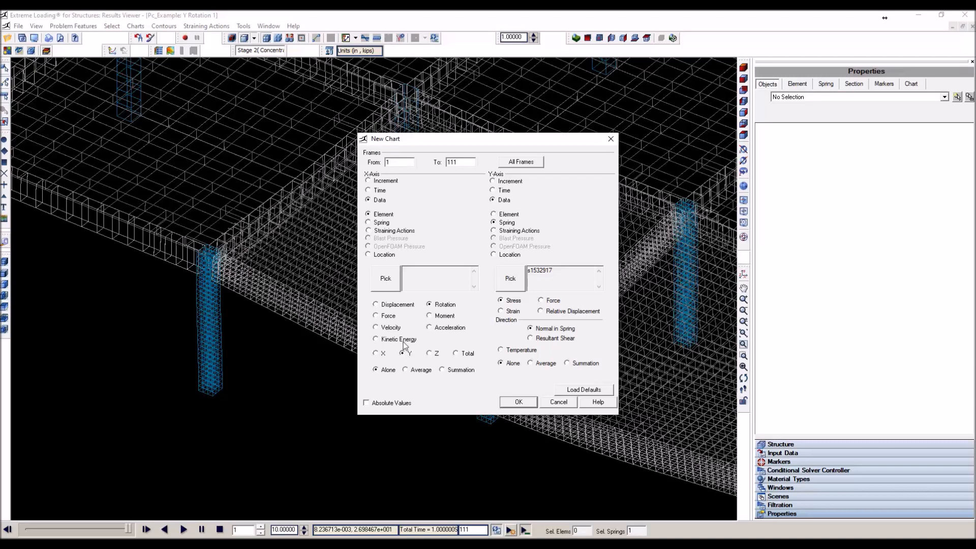
{"action": "left_click", "coordinate": [386, 278]}
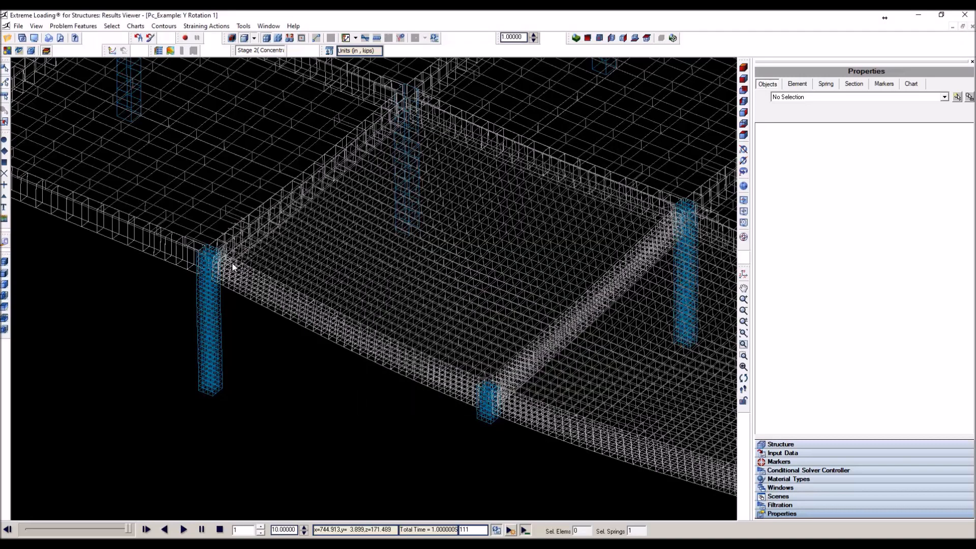
{"action": "scroll", "coordinate": [233, 263], "scroll_direction": "up", "scroll_amount": 5}
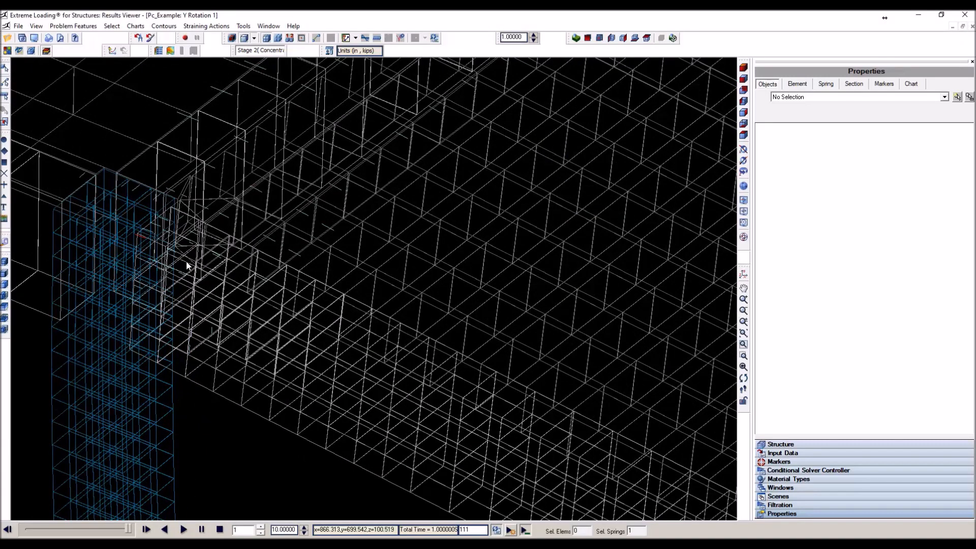
{"action": "left_click", "coordinate": [188, 265]}
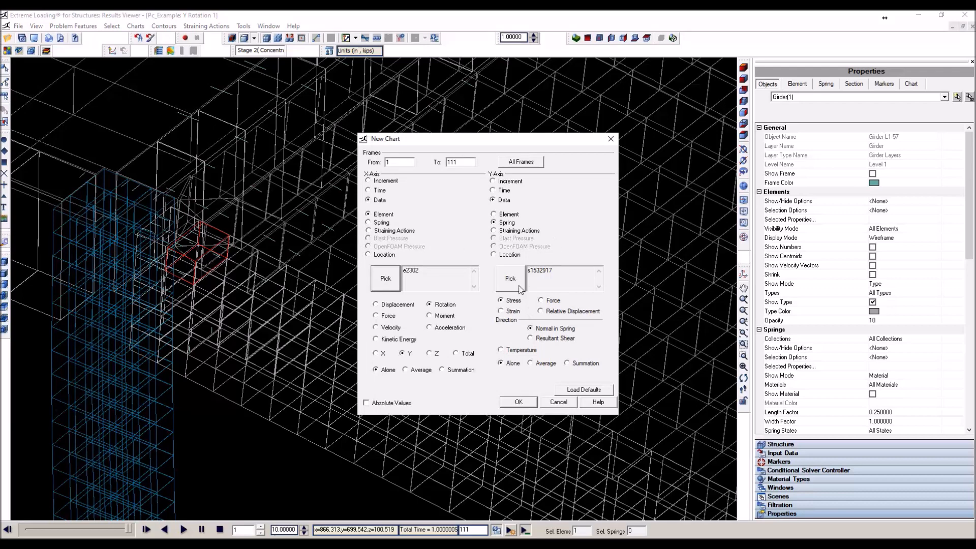
{"action": "left_click", "coordinate": [522, 400]}
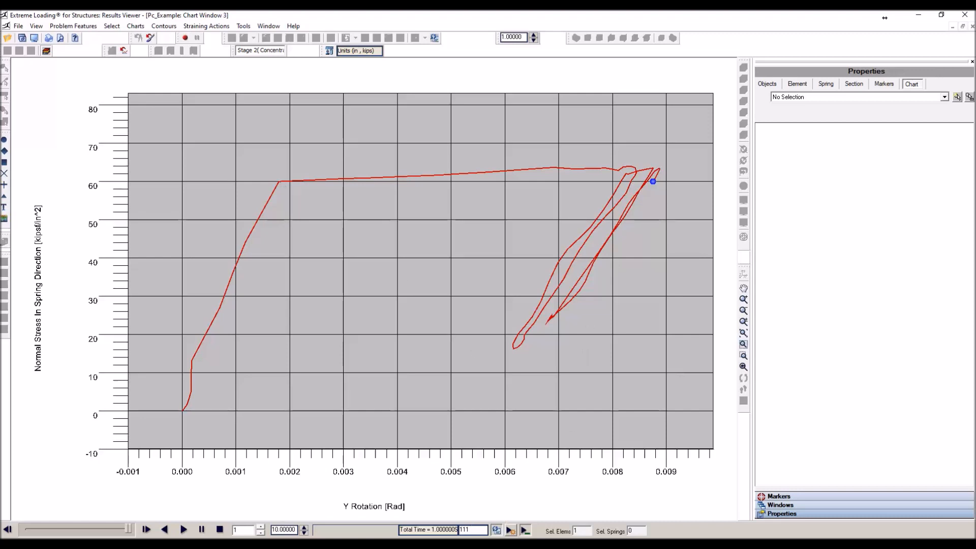
Switch to the PowerPoint presentation 3rd_Episode.pptx and review the rotation deformation control, acceptance criteria and force control slides.
{"action": "mouse_move", "coordinate": [386, 542]}
{"action": "left_click", "coordinate": [396, 505]}
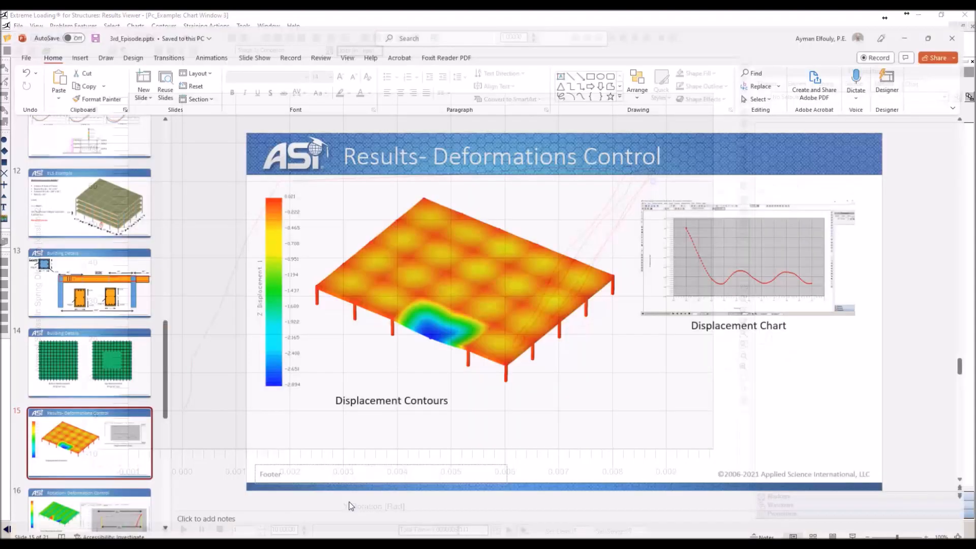
{"action": "left_click", "coordinate": [70, 501]}
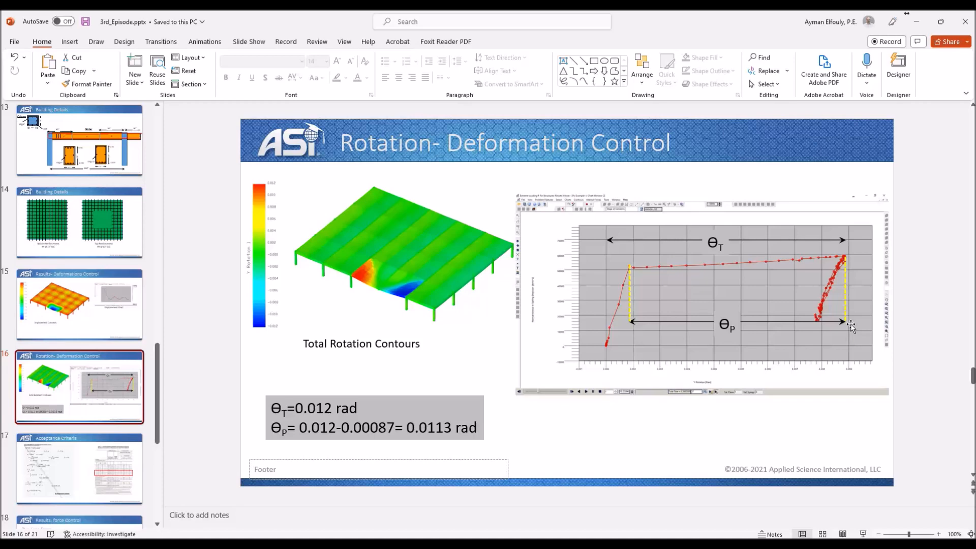
{"action": "left_click", "coordinate": [102, 453]}
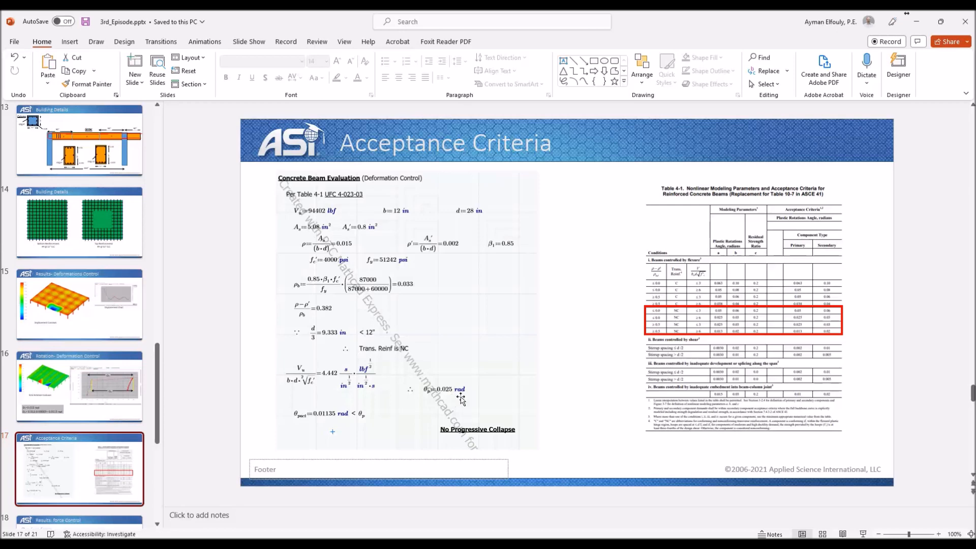
{"action": "left_click", "coordinate": [66, 394]}
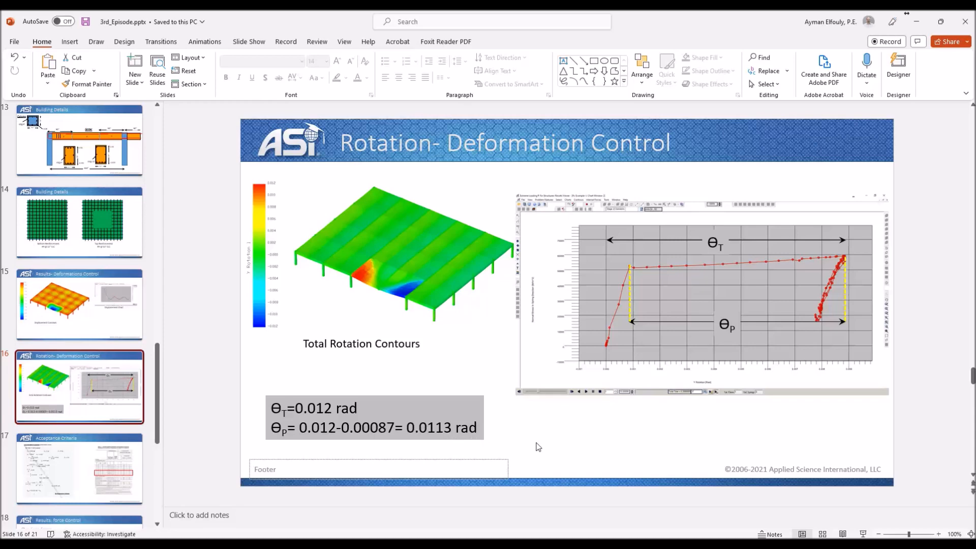
{"action": "scroll", "coordinate": [71, 399], "scroll_direction": "down", "scroll_amount": 3}
{"action": "left_click", "coordinate": [95, 358]}
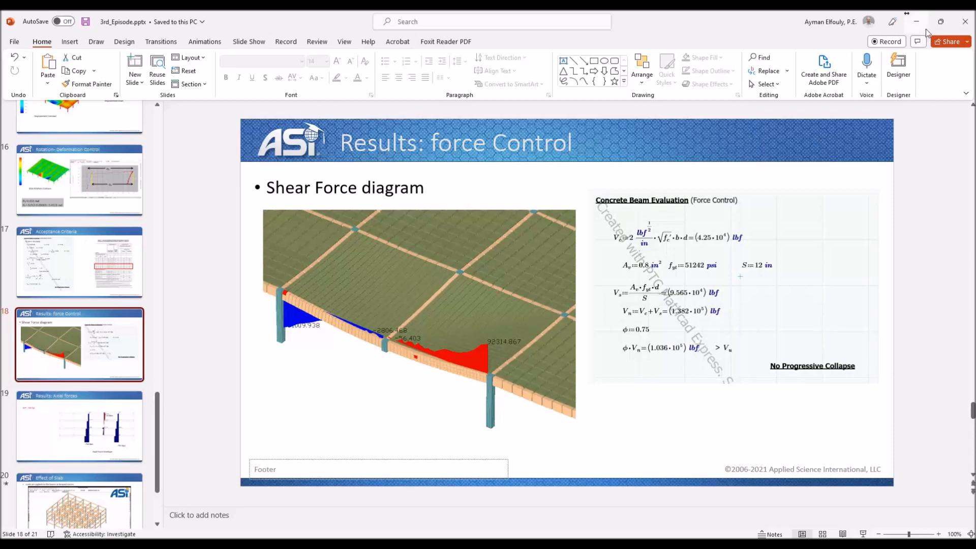
Return to the Y Rotation 1 window of the Results Viewer and select six girder elements along the two deflected edge spans.
{"action": "left_click", "coordinate": [917, 21]}
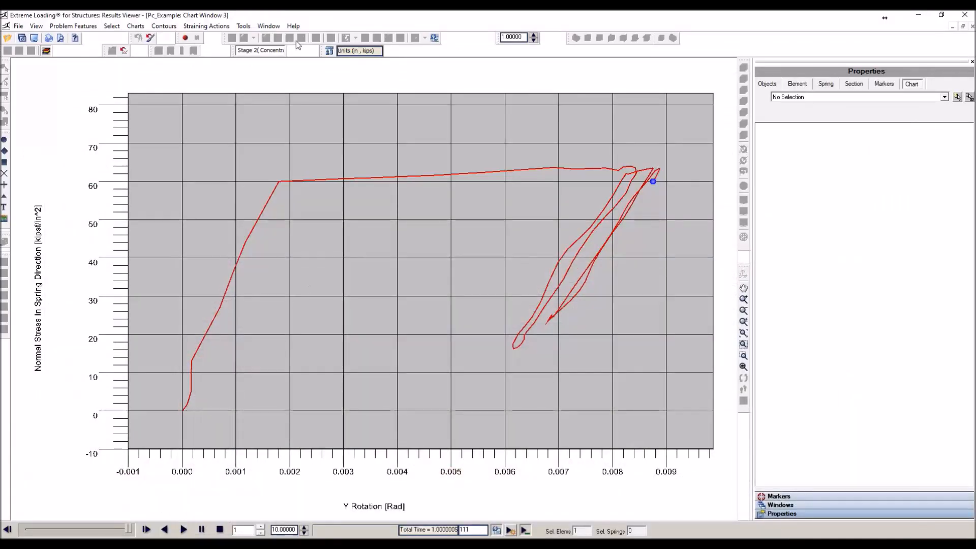
{"action": "left_click", "coordinate": [259, 26]}
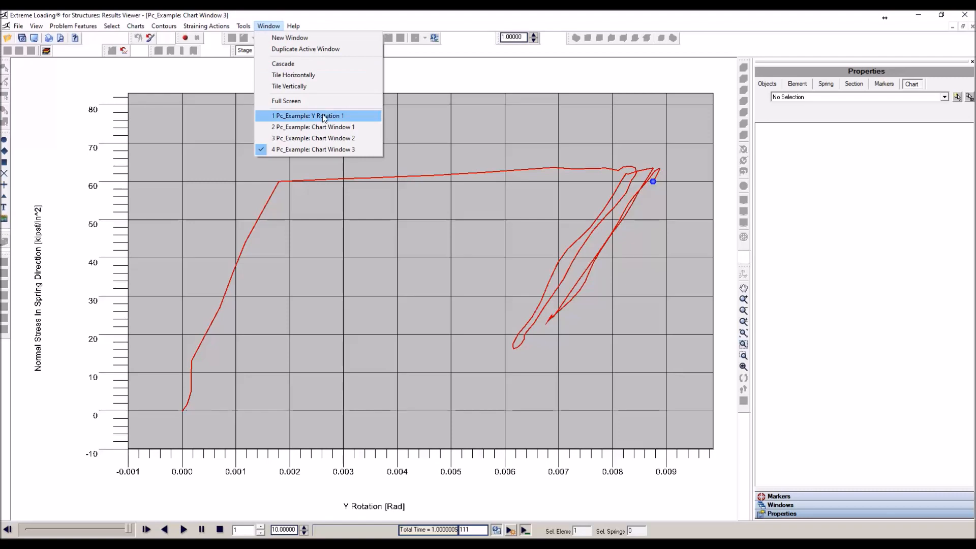
{"action": "left_click", "coordinate": [305, 117]}
{"action": "scroll", "coordinate": [402, 348], "scroll_direction": "down", "scroll_amount": 4}
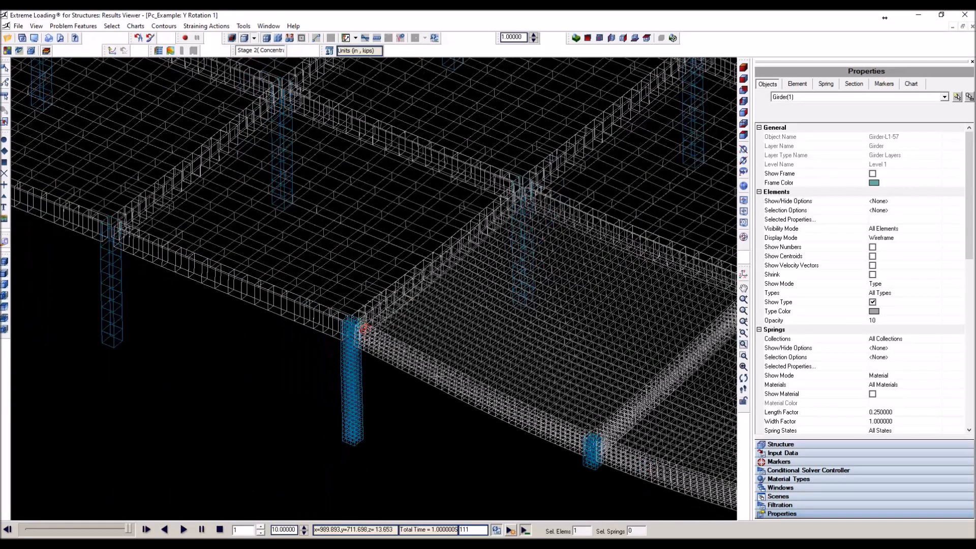
{"action": "left_click", "coordinate": [445, 387], "text": "ctrl"}
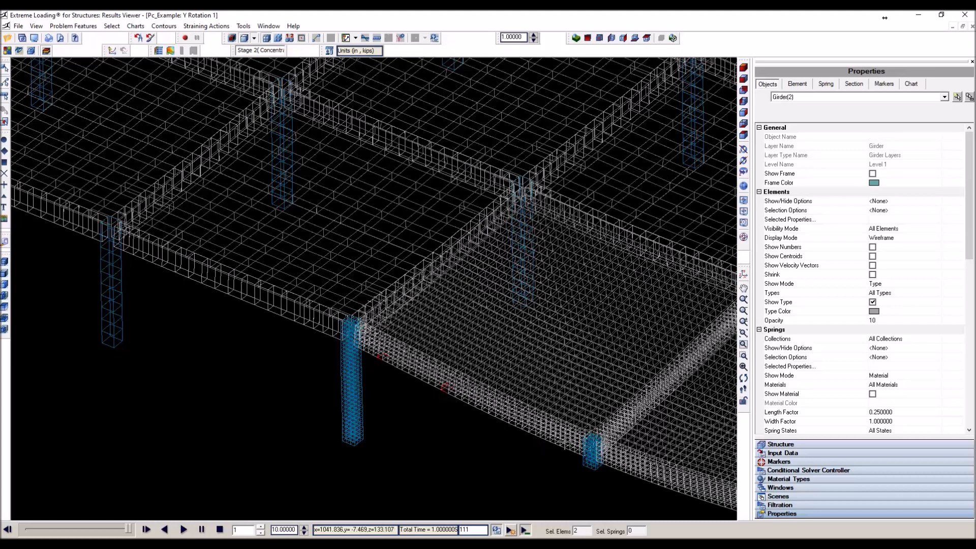
{"action": "scroll", "coordinate": [263, 323], "scroll_direction": "down", "scroll_amount": 2}
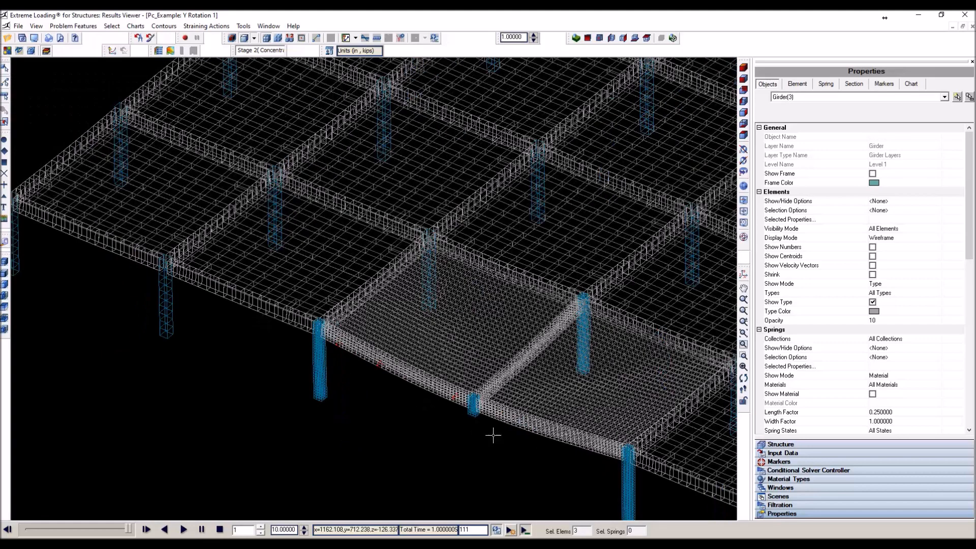
{"action": "scroll", "coordinate": [529, 448], "scroll_direction": "up", "scroll_amount": 3}
{"action": "left_click", "coordinate": [443, 377], "text": "ctrl"}
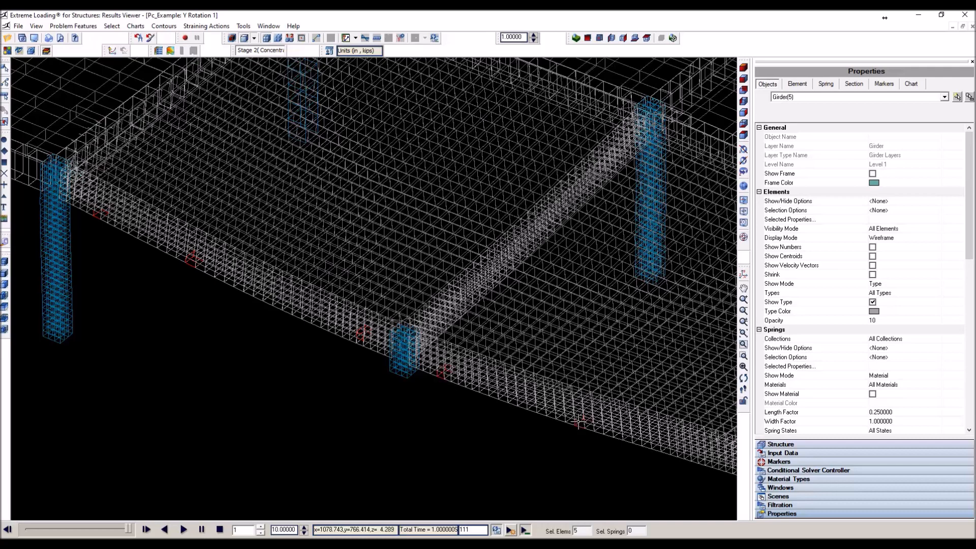
{"action": "scroll", "coordinate": [262, 316], "scroll_direction": "down", "scroll_amount": 2}
{"action": "scroll", "coordinate": [541, 425], "scroll_direction": "up", "scroll_amount": 3}
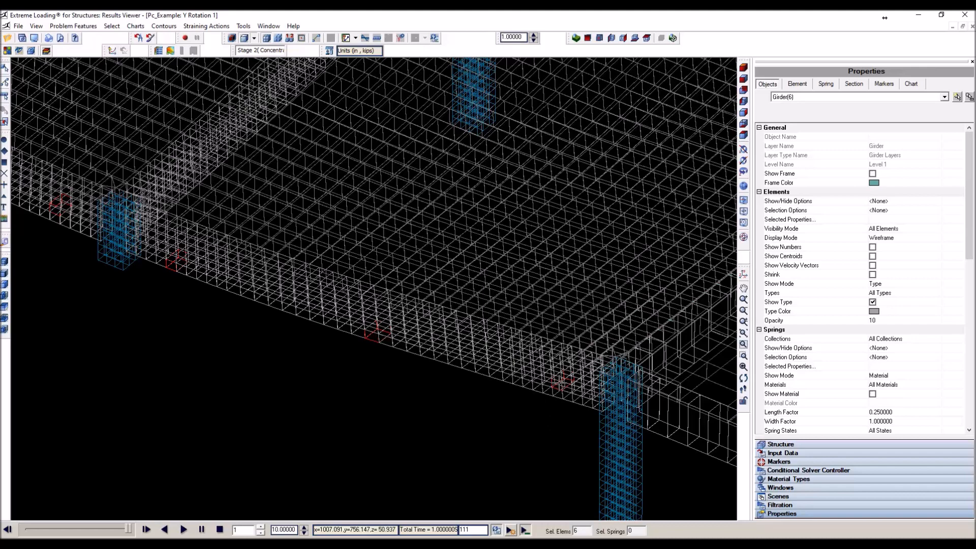
{"action": "scroll", "coordinate": [450, 333], "scroll_direction": "down", "scroll_amount": 2}
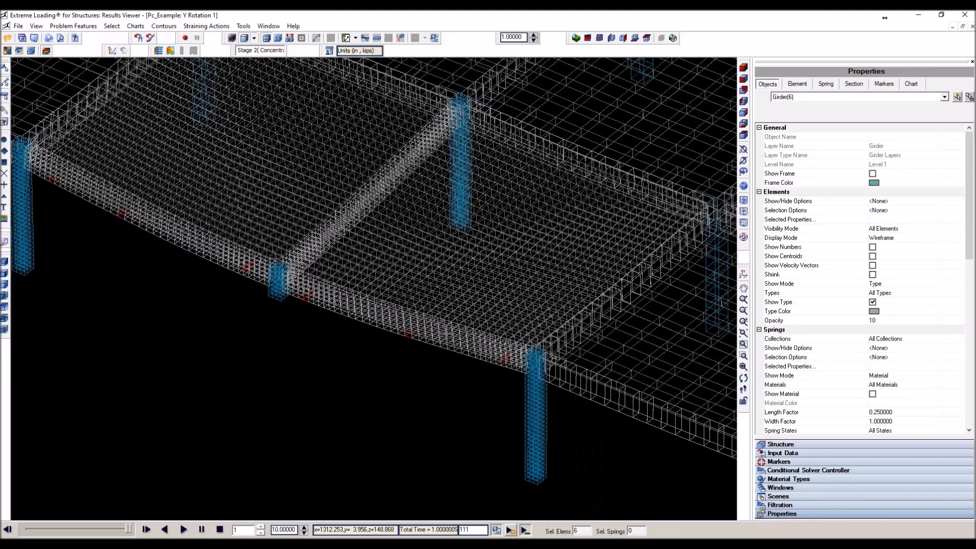
Set the straining action type of the selected girders to Shear3 and show its diagram.
{"action": "scroll", "coordinate": [938, 356], "scroll_direction": "down", "scroll_amount": 10}
{"action": "scroll", "coordinate": [939, 353], "scroll_direction": "down", "scroll_amount": 2}
{"action": "left_click", "coordinate": [885, 257]}
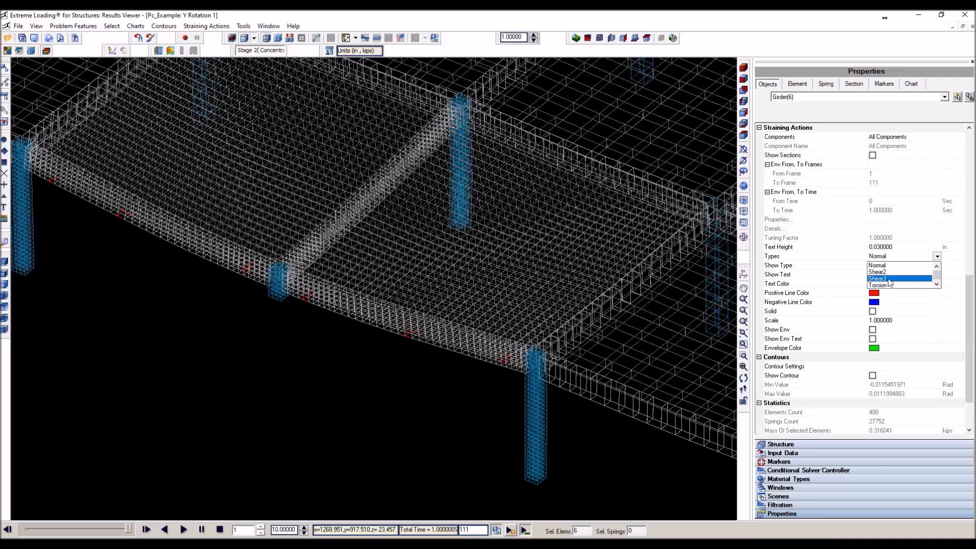
{"action": "left_click", "coordinate": [890, 283]}
{"action": "left_click", "coordinate": [872, 265]}
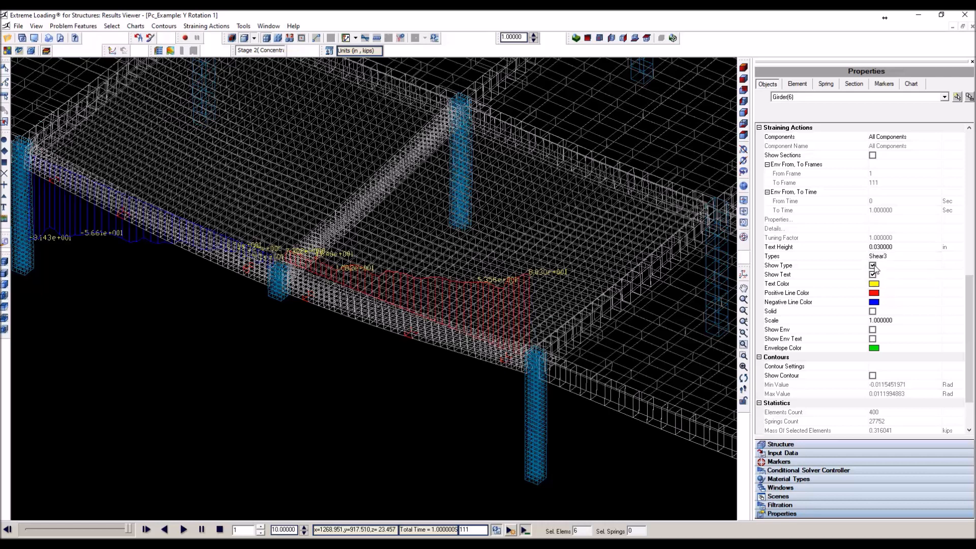
Display the elements as solid and examine the girders' shear diagram in front view.
{"action": "left_click", "coordinate": [266, 38]}
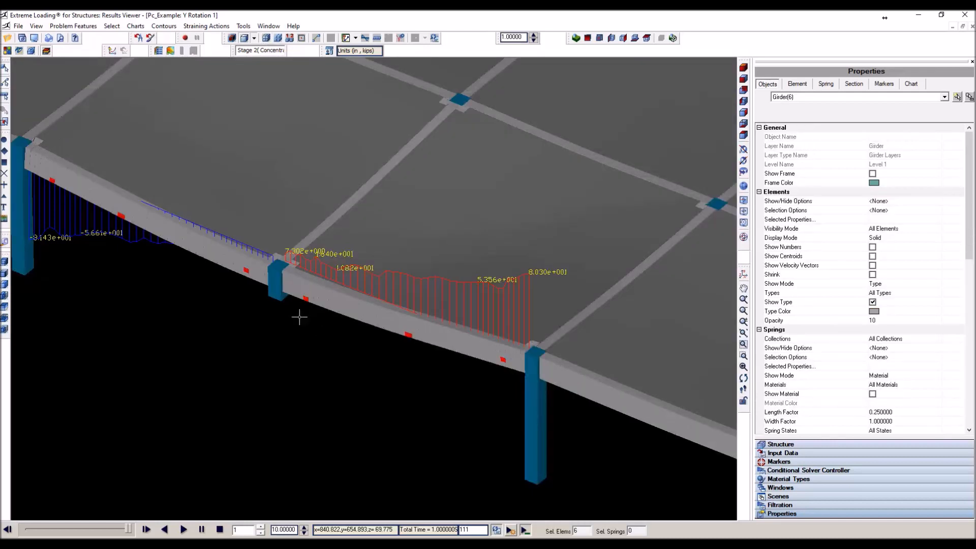
{"action": "left_click", "coordinate": [743, 79]}
{"action": "scroll", "coordinate": [399, 301], "scroll_direction": "up", "scroll_amount": 5}
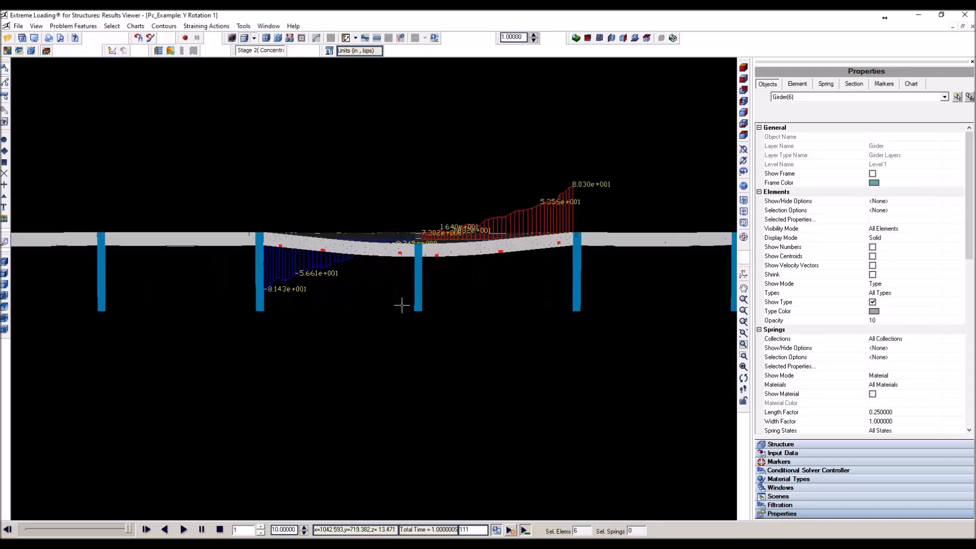
Restart the animation from the beginning, pause it in Stage 1 and show the girders' shear in isometric view.
{"action": "left_click", "coordinate": [220, 530]}
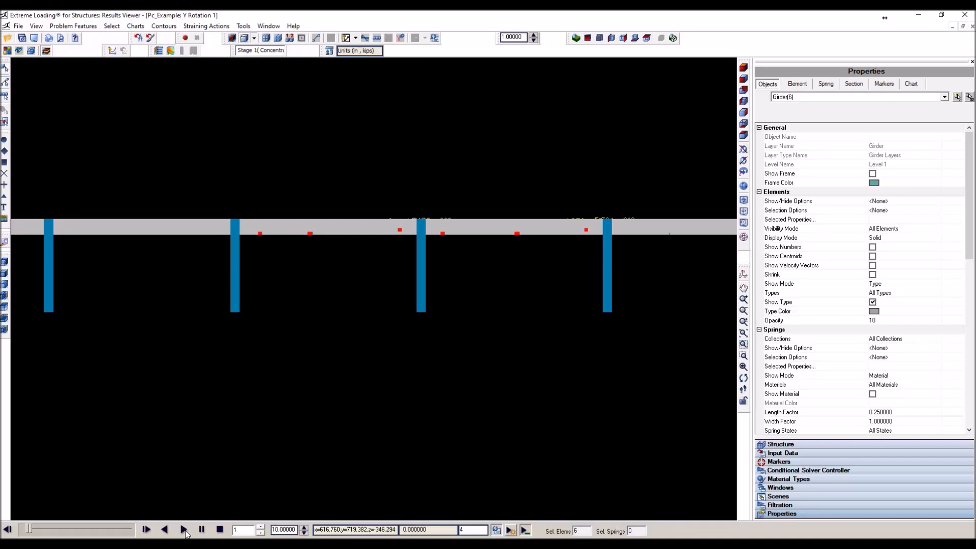
{"action": "left_click", "coordinate": [202, 529]}
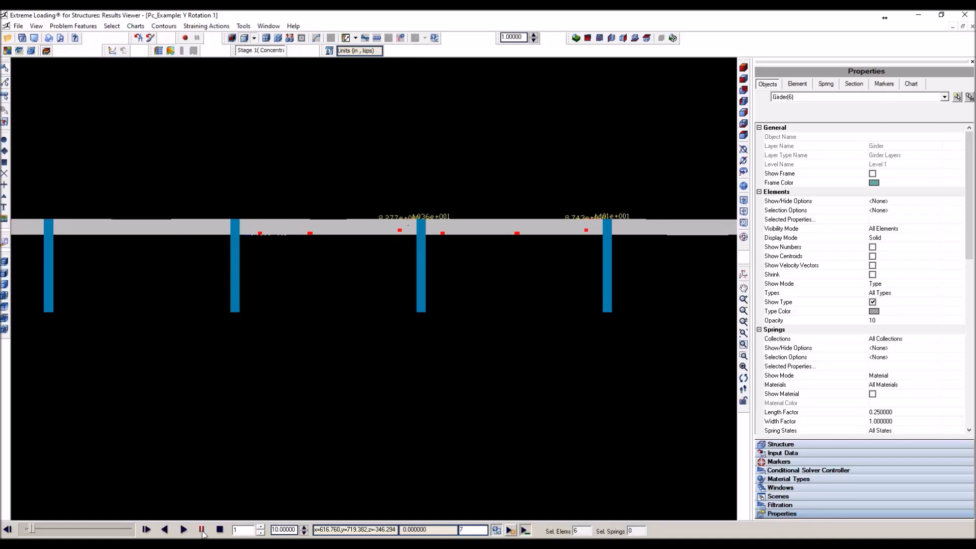
{"action": "left_click", "coordinate": [744, 68]}
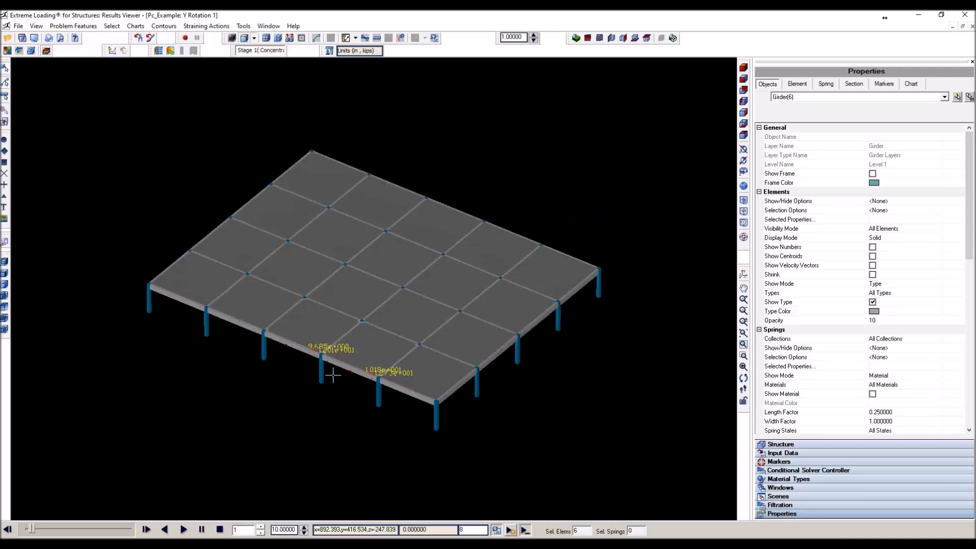
{"action": "scroll", "coordinate": [328, 378], "scroll_direction": "up", "scroll_amount": 3}
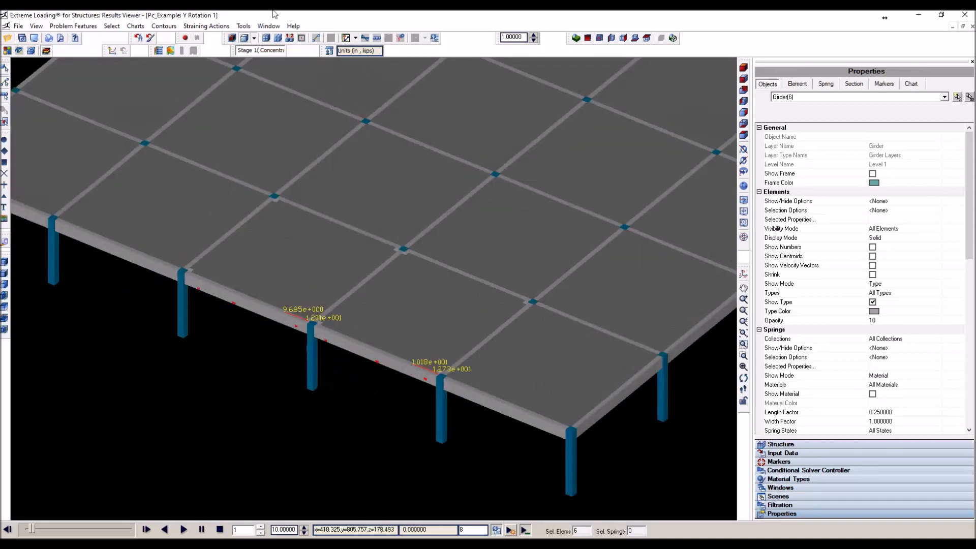
Turn off Read Springs States in the preferences and play the animation of the girders' shear diagram.
{"action": "left_click", "coordinate": [243, 26]}
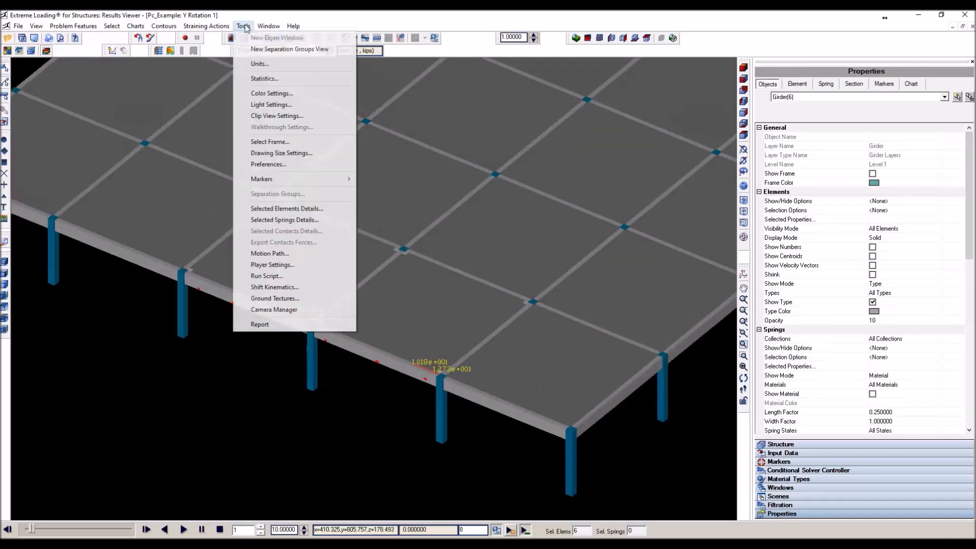
{"action": "left_click", "coordinate": [288, 165]}
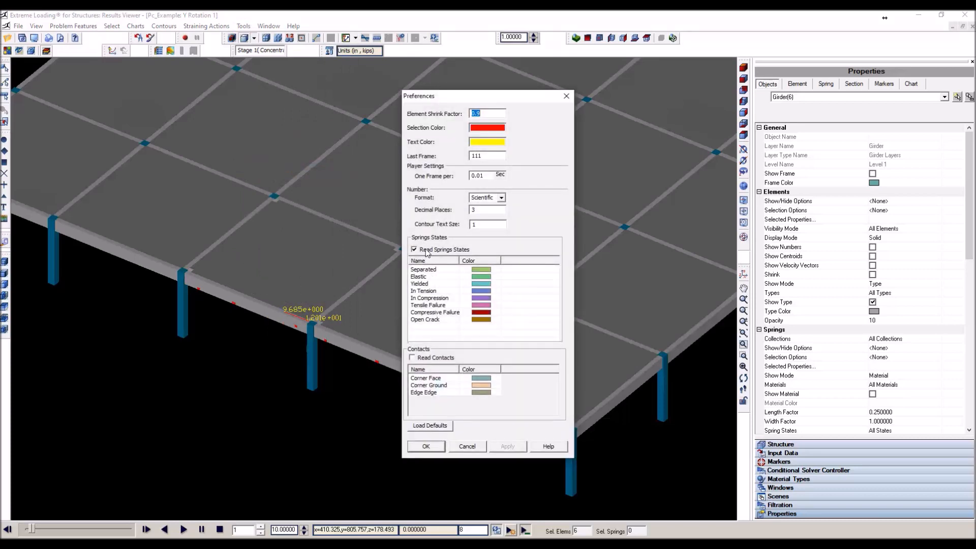
{"action": "left_click", "coordinate": [426, 250]}
{"action": "left_click", "coordinate": [433, 450]}
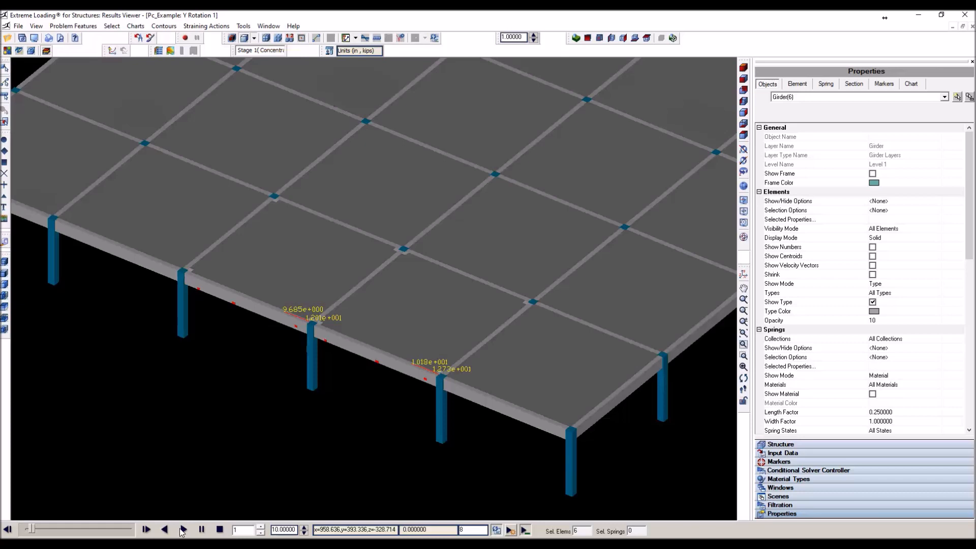
{"action": "left_click", "coordinate": [183, 530]}
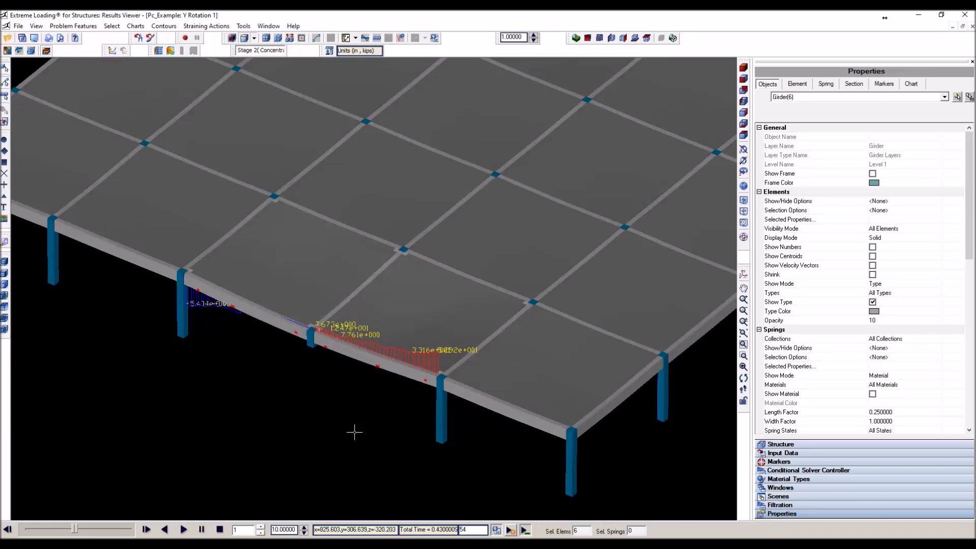
Show the Shear3 envelope and its value labels for the selected girders, and hide the current-frame shear values.
{"action": "scroll", "coordinate": [912, 389], "scroll_direction": "down", "scroll_amount": 12}
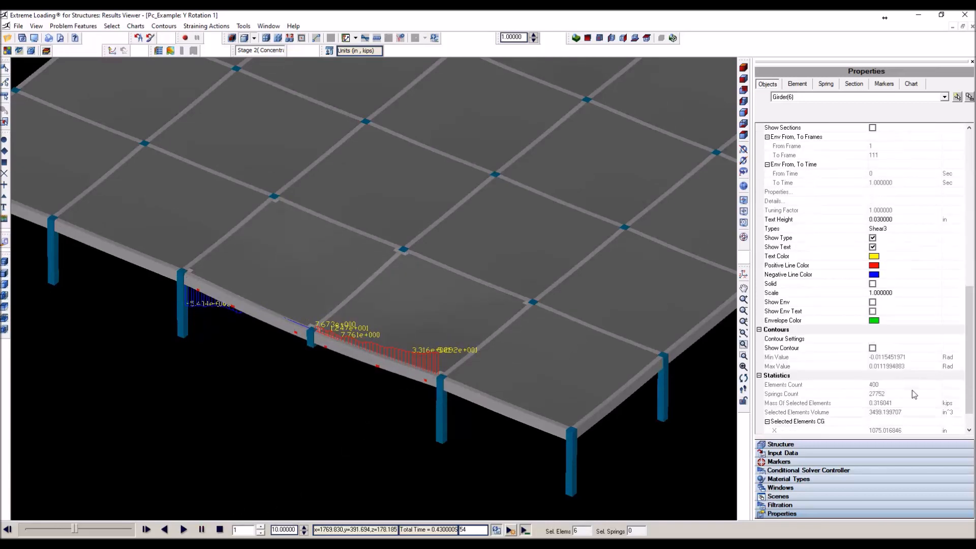
{"action": "left_click", "coordinate": [872, 303]}
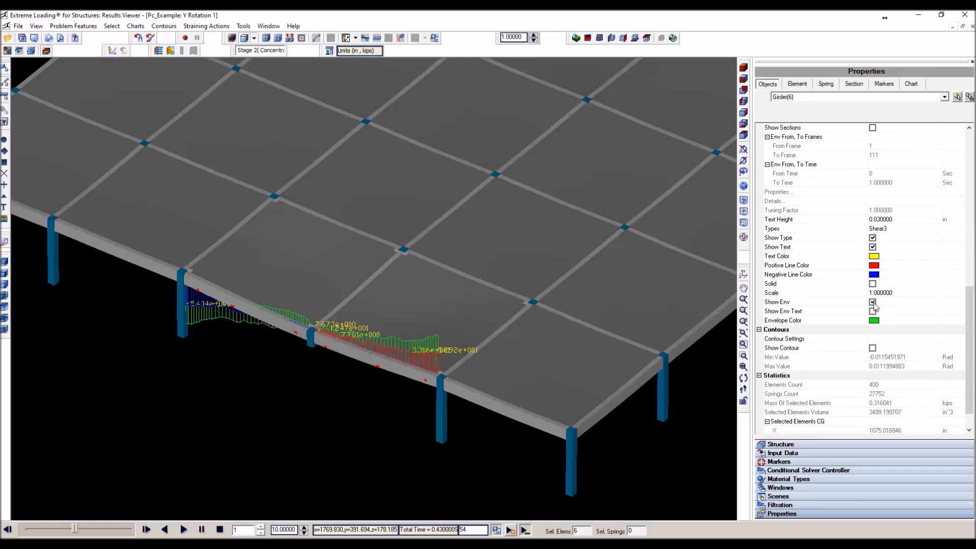
{"action": "left_click", "coordinate": [872, 311]}
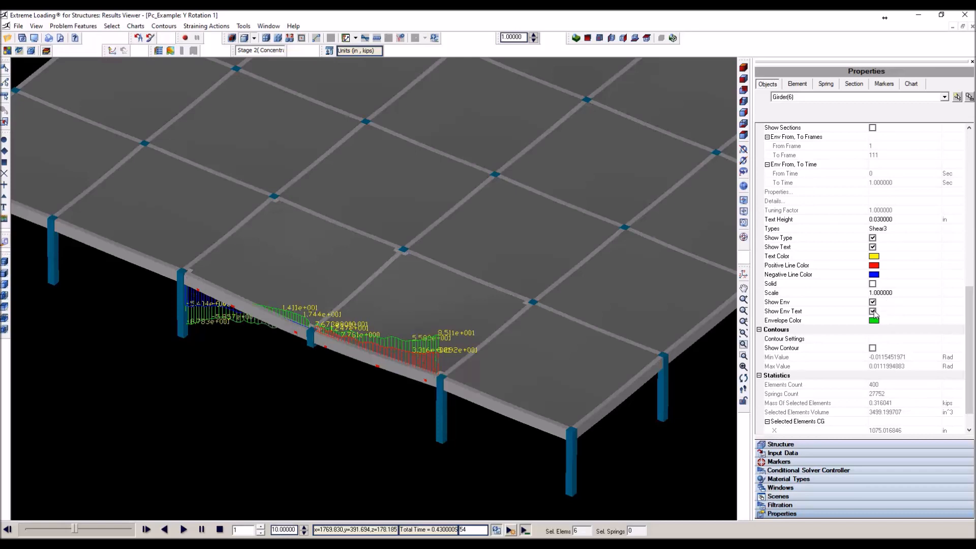
{"action": "left_click", "coordinate": [872, 248]}
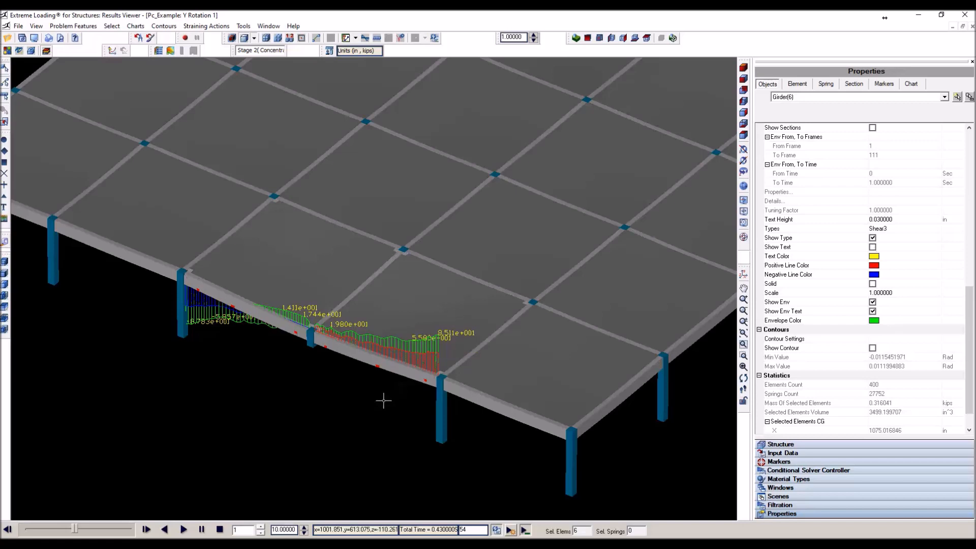
Examine the girders' shear envelope in front view, checking the peak values at both supporting columns beside the removed column.
{"action": "left_click", "coordinate": [743, 78]}
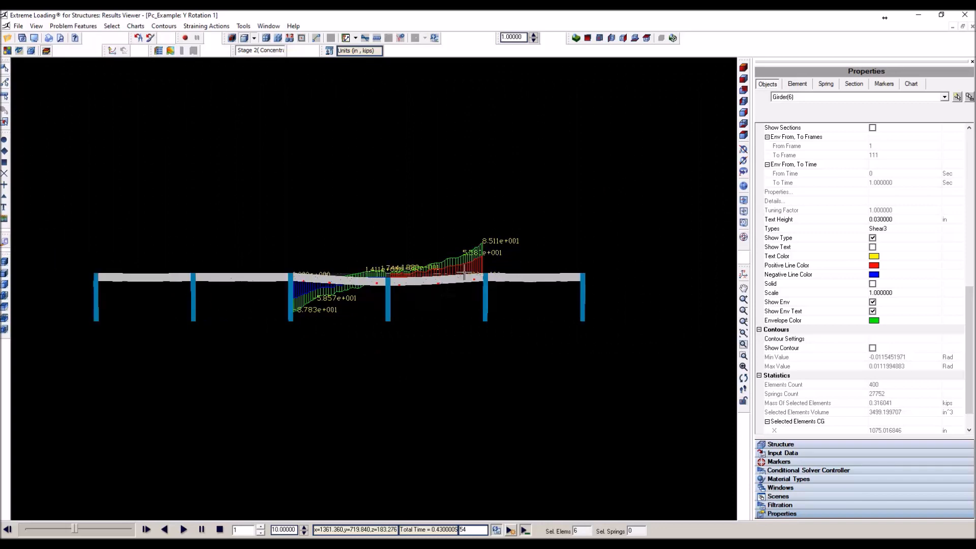
{"action": "scroll", "coordinate": [464, 273], "scroll_direction": "up", "scroll_amount": 1}
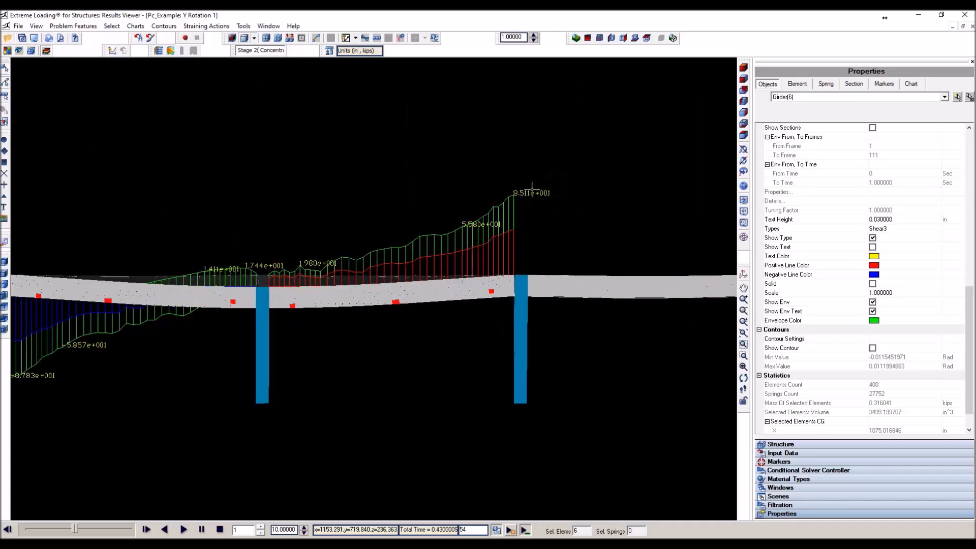
{"action": "scroll", "coordinate": [528, 189], "scroll_direction": "up", "scroll_amount": 1}
{"action": "scroll", "coordinate": [528, 190], "scroll_direction": "up", "scroll_amount": 1}
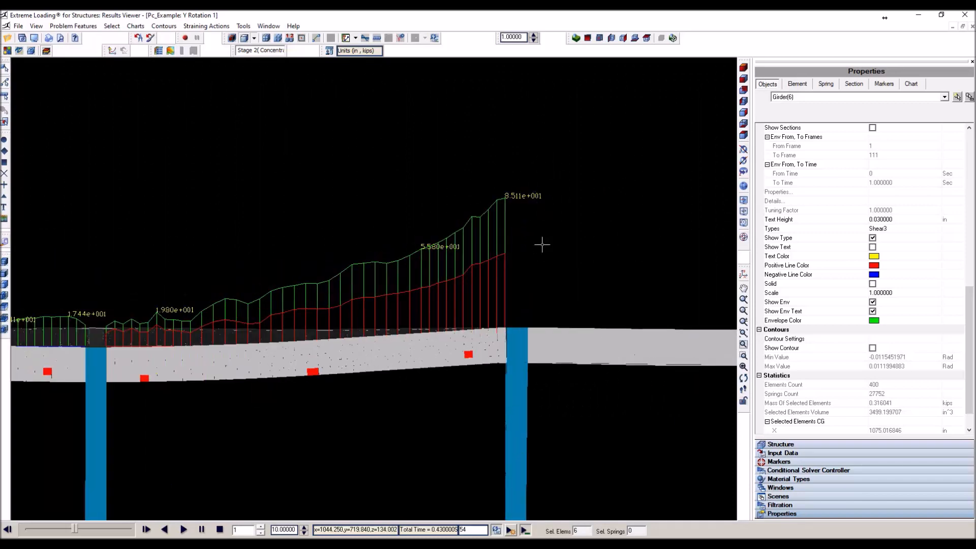
{"action": "scroll", "coordinate": [543, 245], "scroll_direction": "down", "scroll_amount": 2}
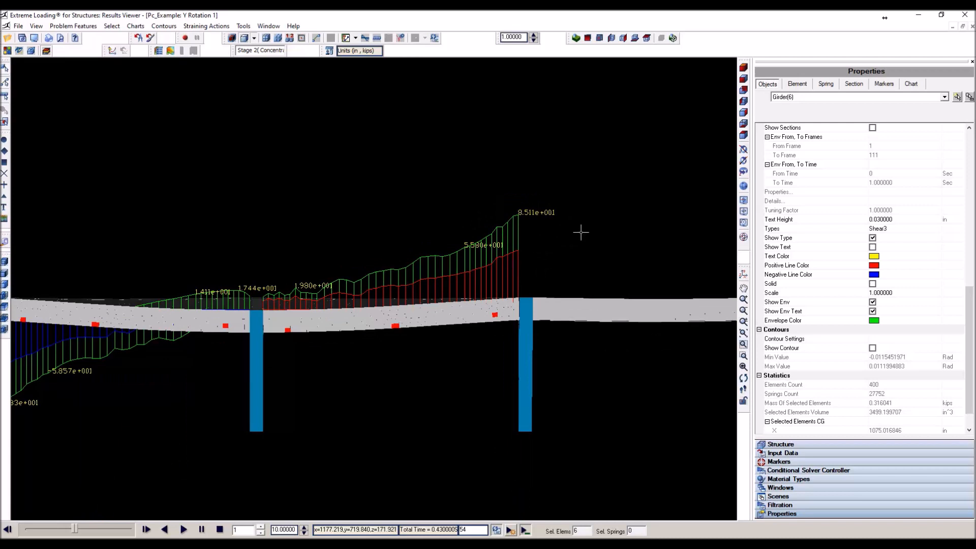
{"action": "scroll", "coordinate": [580, 232], "scroll_direction": "down", "scroll_amount": 2}
{"action": "scroll", "coordinate": [234, 340], "scroll_direction": "up", "scroll_amount": 2}
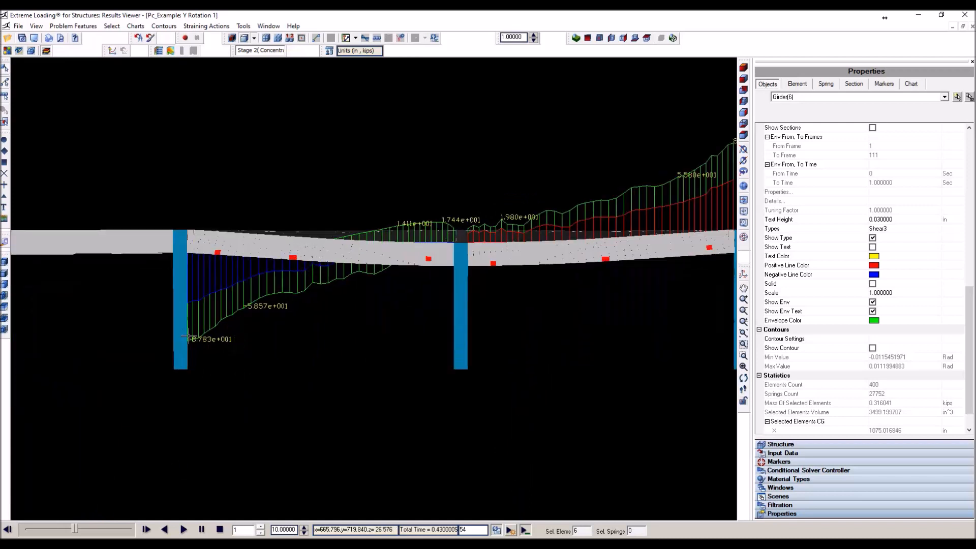
{"action": "scroll", "coordinate": [178, 341], "scroll_direction": "down", "scroll_amount": 1}
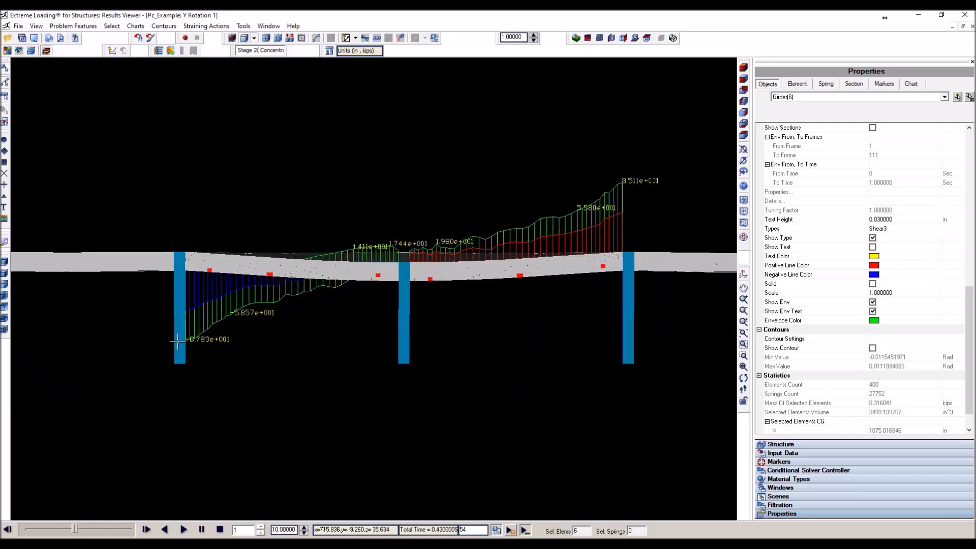
{"action": "scroll", "coordinate": [178, 340], "scroll_direction": "up", "scroll_amount": 2}
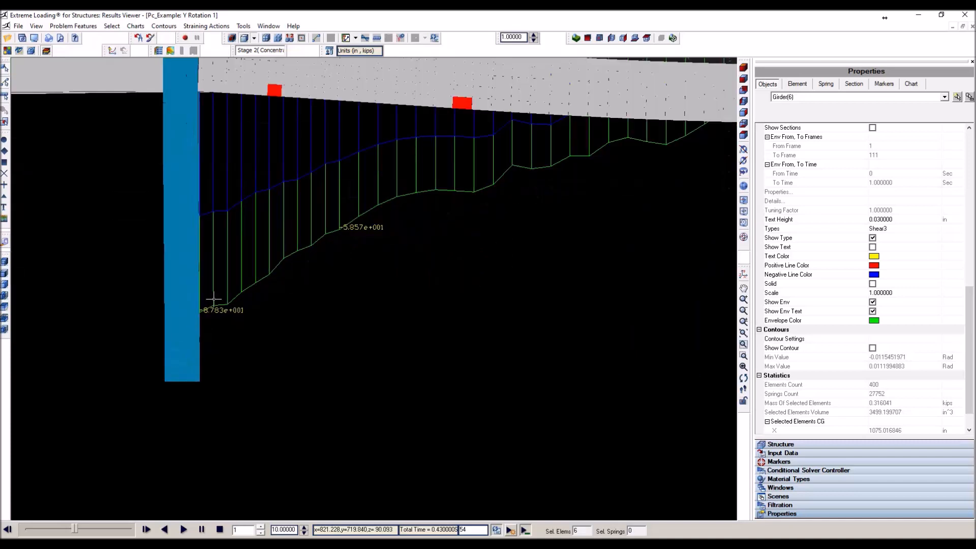
{"action": "scroll", "coordinate": [244, 320], "scroll_direction": "down", "scroll_amount": 2}
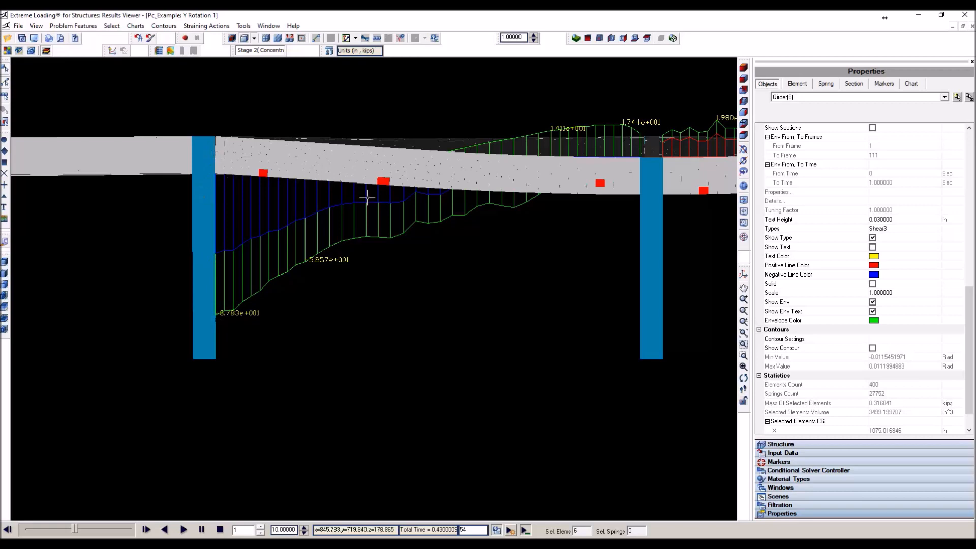
Examine the girders' shear envelope close up in isometric view.
{"action": "left_click", "coordinate": [744, 70]}
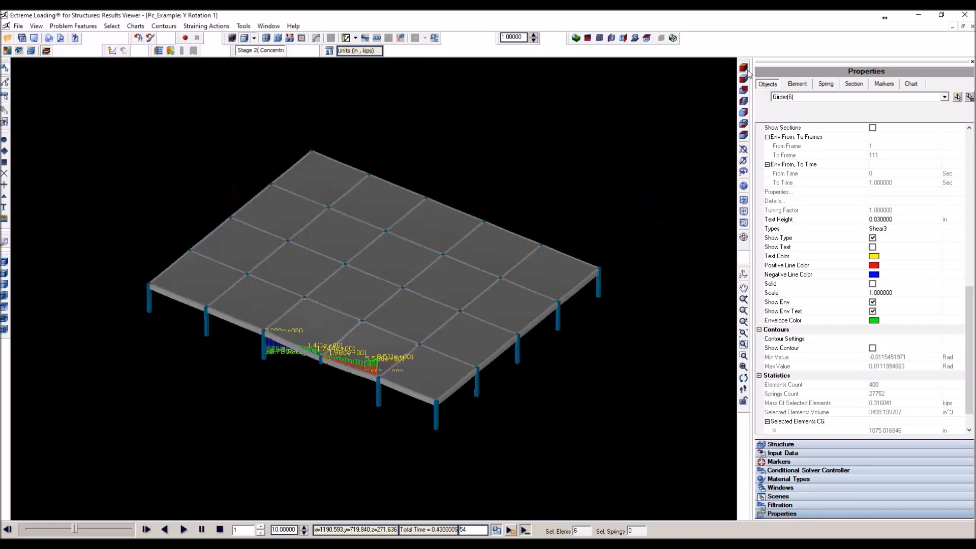
{"action": "scroll", "coordinate": [303, 328], "scroll_direction": "up", "scroll_amount": 4}
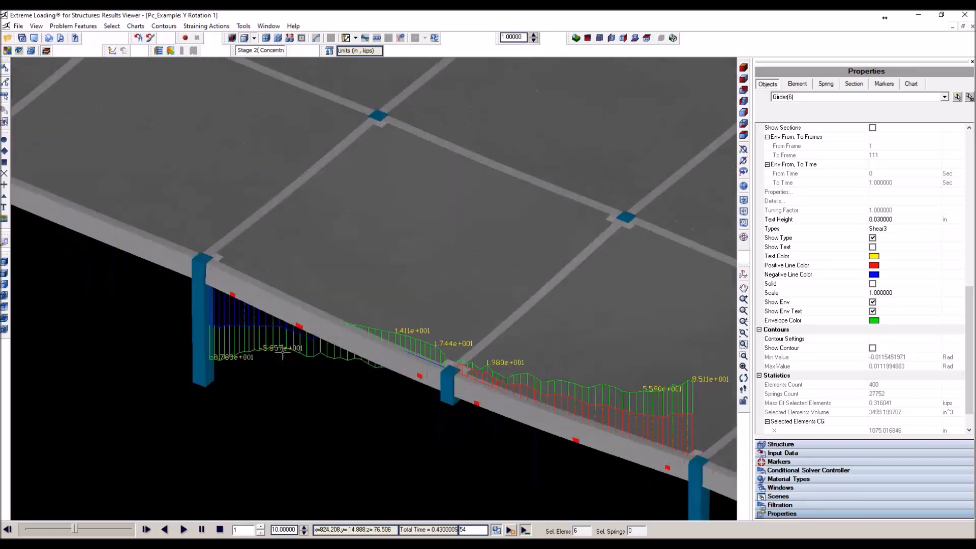
{"action": "scroll", "coordinate": [283, 351], "scroll_direction": "up", "scroll_amount": 2}
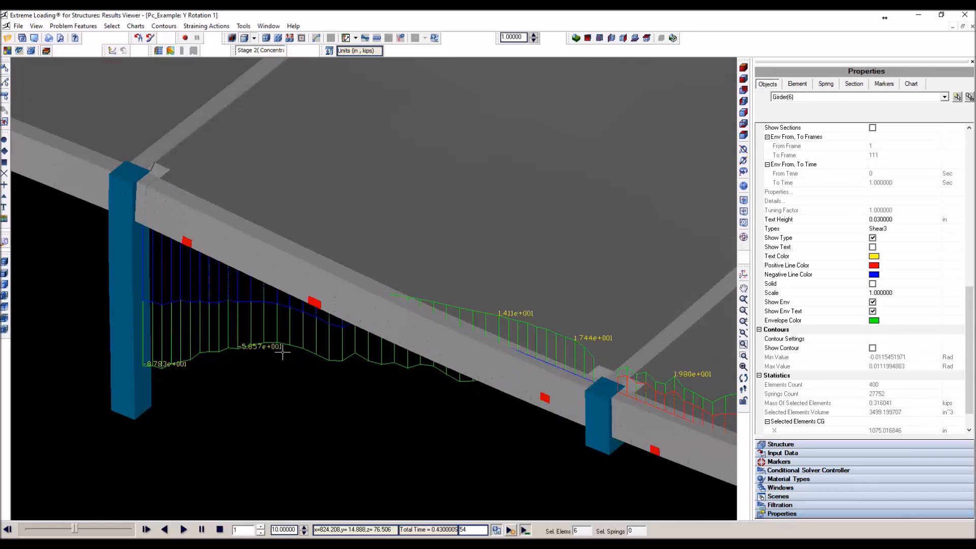
Display the elements as wireframe and turn on Show Sections for the selected girders' straining actions.
{"action": "left_click", "coordinate": [266, 39]}
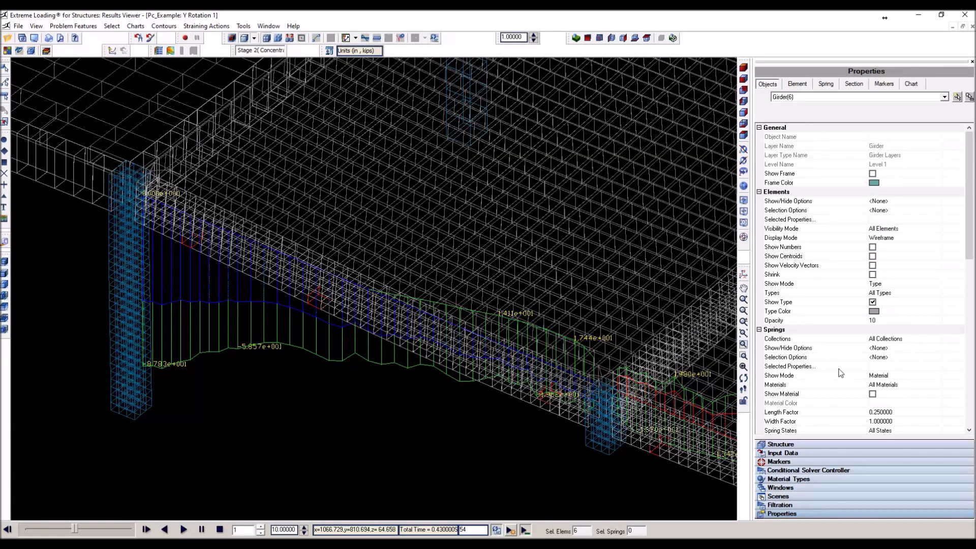
{"action": "scroll", "coordinate": [840, 373], "scroll_direction": "down", "scroll_amount": 5}
{"action": "scroll", "coordinate": [839, 374], "scroll_direction": "down", "scroll_amount": 5}
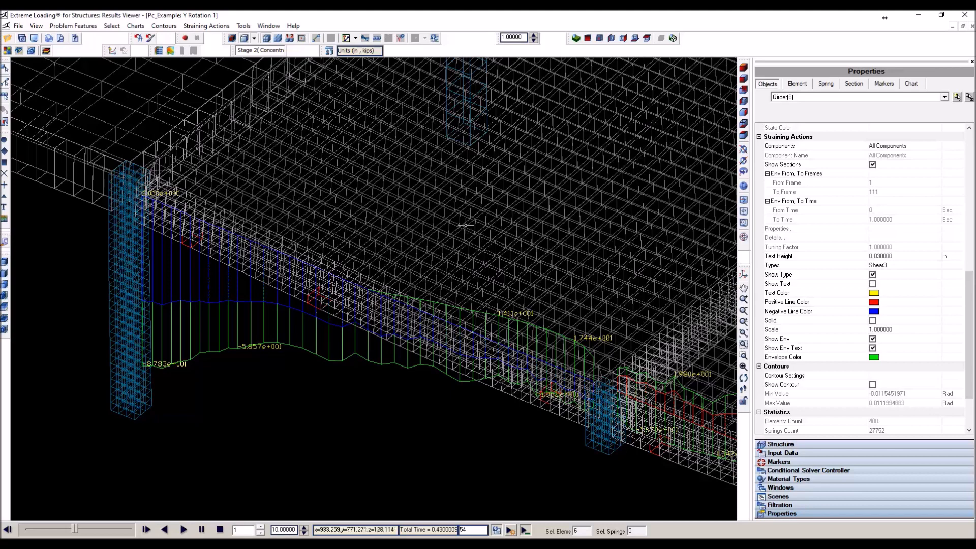
{"action": "scroll", "coordinate": [140, 261], "scroll_direction": "up", "scroll_amount": 3}
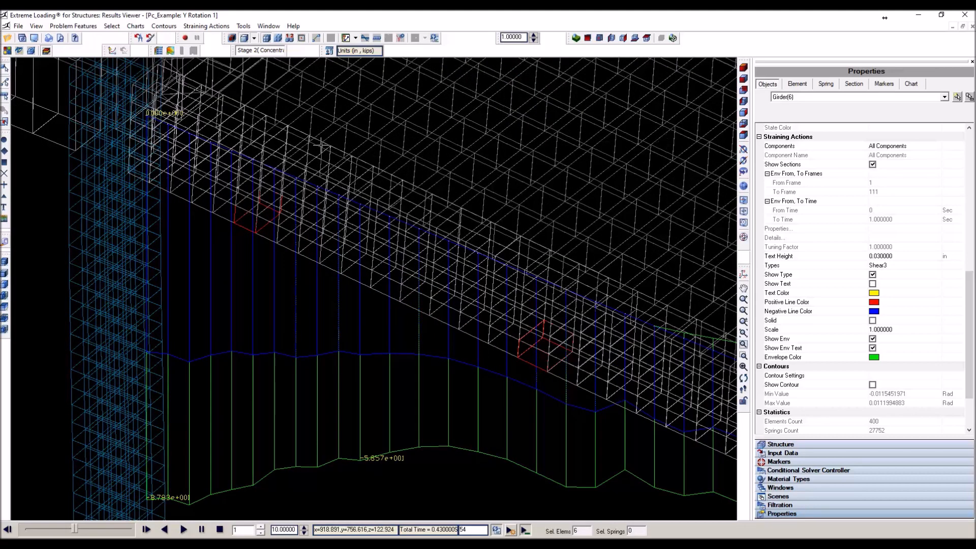
Start a new chart with time on the X-axis and straining actions on the Y-axis.
{"action": "left_click", "coordinate": [112, 50]}
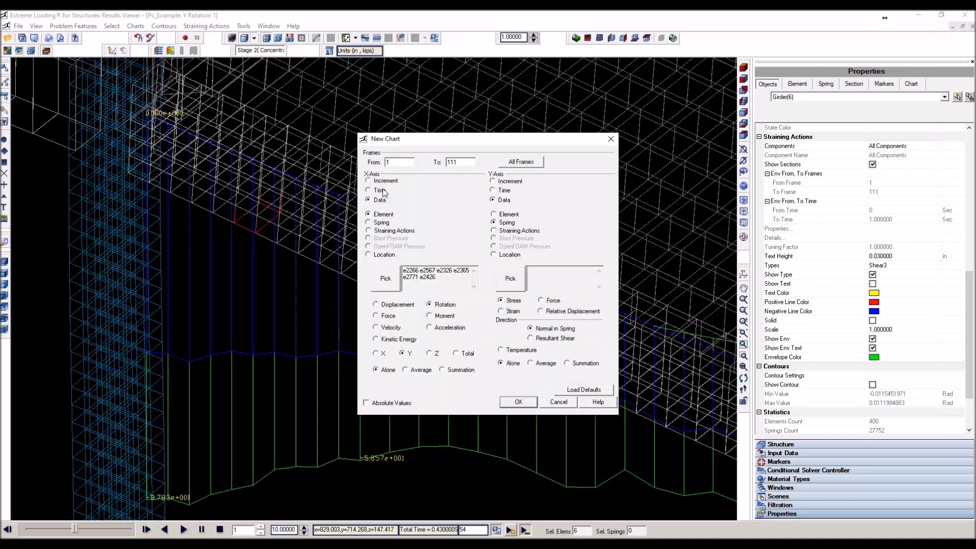
{"action": "left_click", "coordinate": [379, 190]}
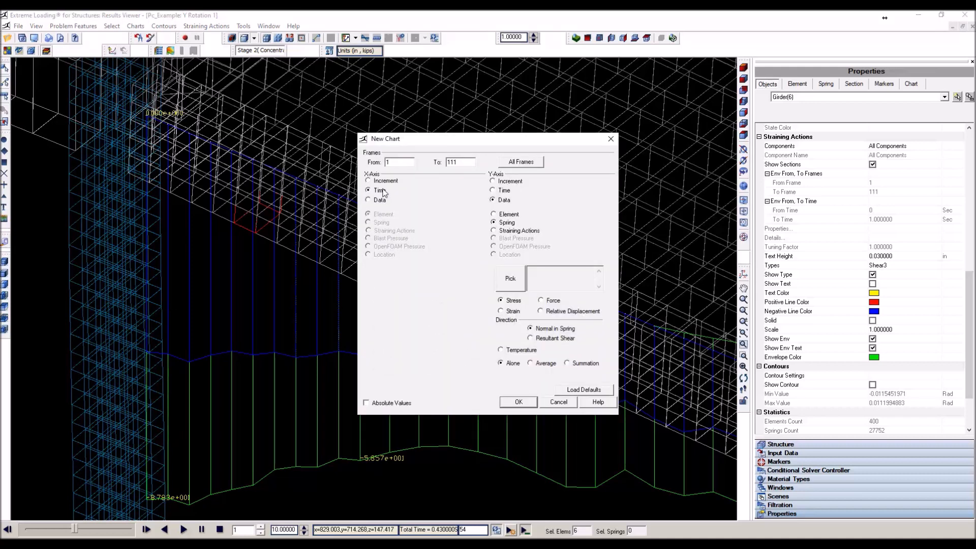
{"action": "left_click", "coordinate": [512, 232]}
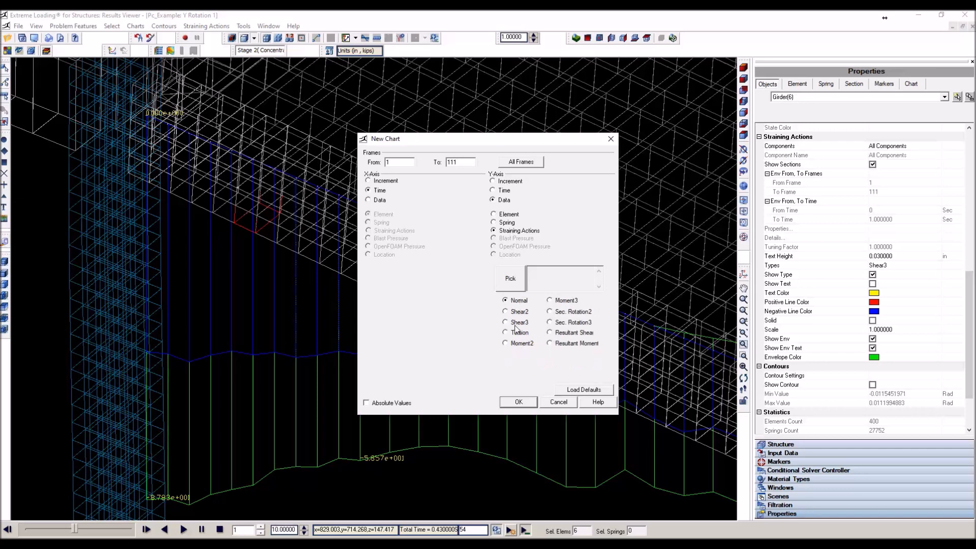
Pick the girder's end section at the supporting column and plot its Shear3 against time.
{"action": "left_click", "coordinate": [505, 285]}
{"action": "scroll", "coordinate": [154, 137], "scroll_direction": "up", "scroll_amount": 1}
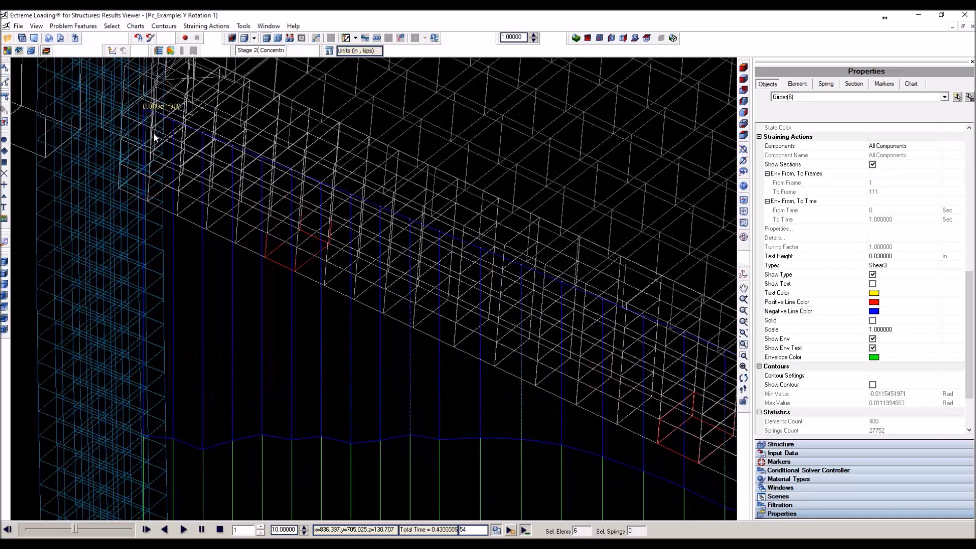
{"action": "scroll", "coordinate": [154, 136], "scroll_direction": "up", "scroll_amount": 1}
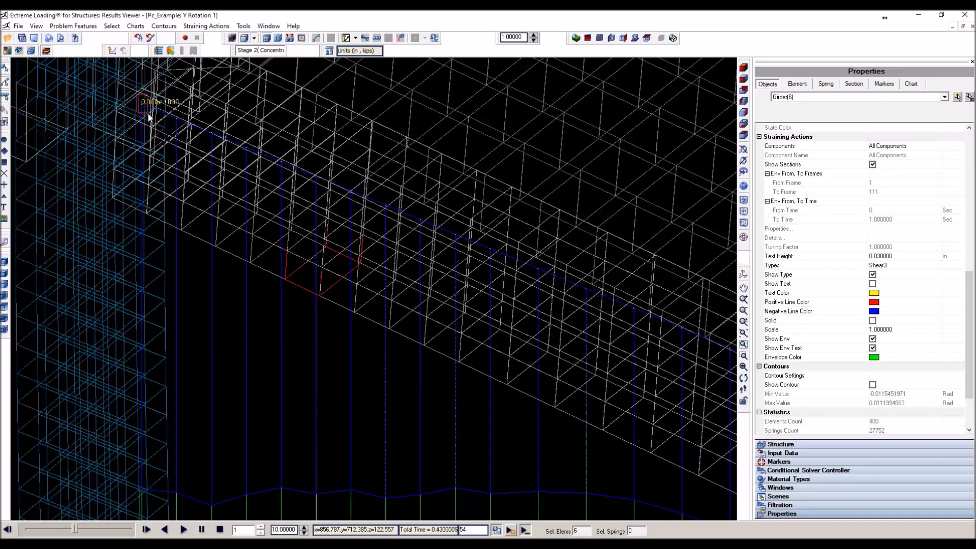
{"action": "left_click", "coordinate": [149, 117]}
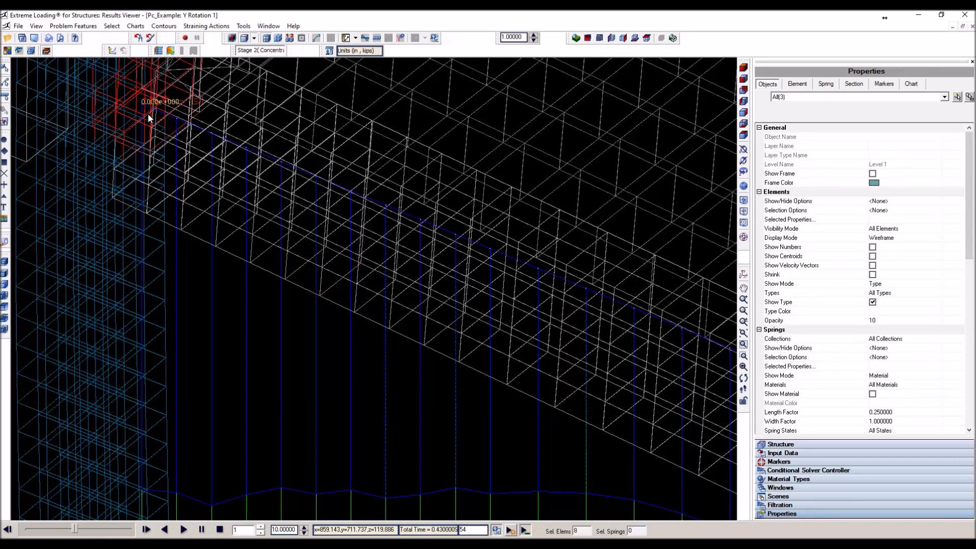
{"action": "left_click", "coordinate": [4, 97]}
{"action": "left_click", "coordinate": [142, 99]}
{"action": "left_click", "coordinate": [518, 402]}
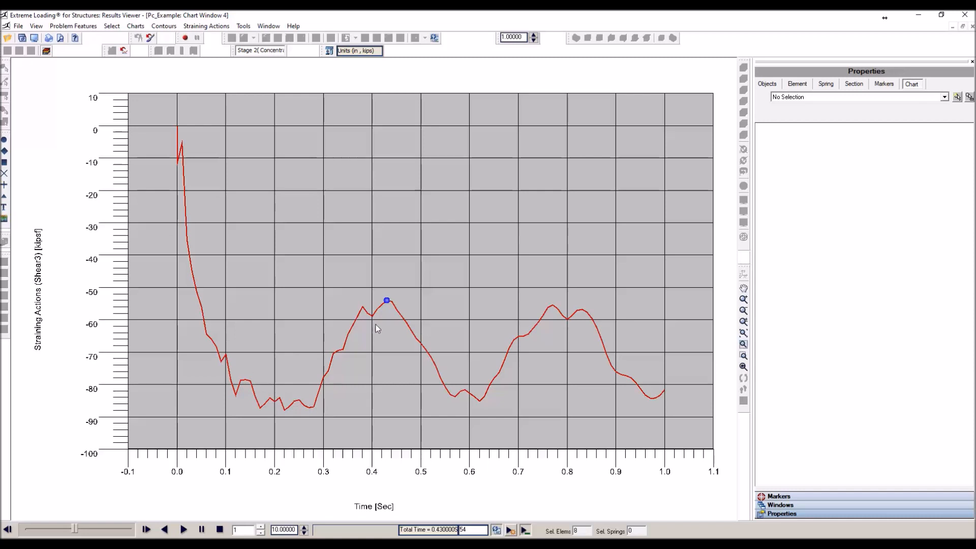
Switch to the PowerPoint presentation and review the shear force-control evaluation, followed by the Results: Axial forces slide.
{"action": "left_click", "coordinate": [268, 26]}
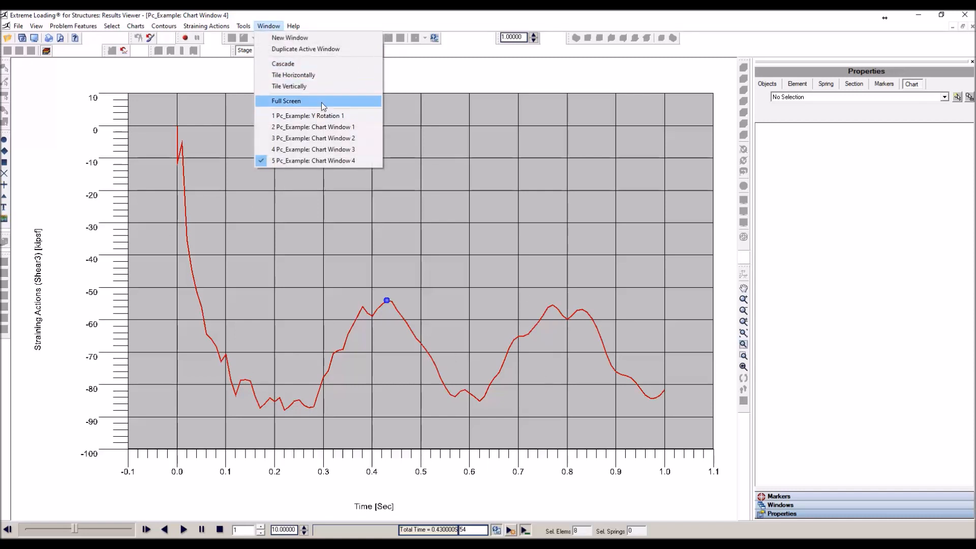
{"action": "left_click", "coordinate": [484, 212]}
{"action": "left_click", "coordinate": [484, 213]}
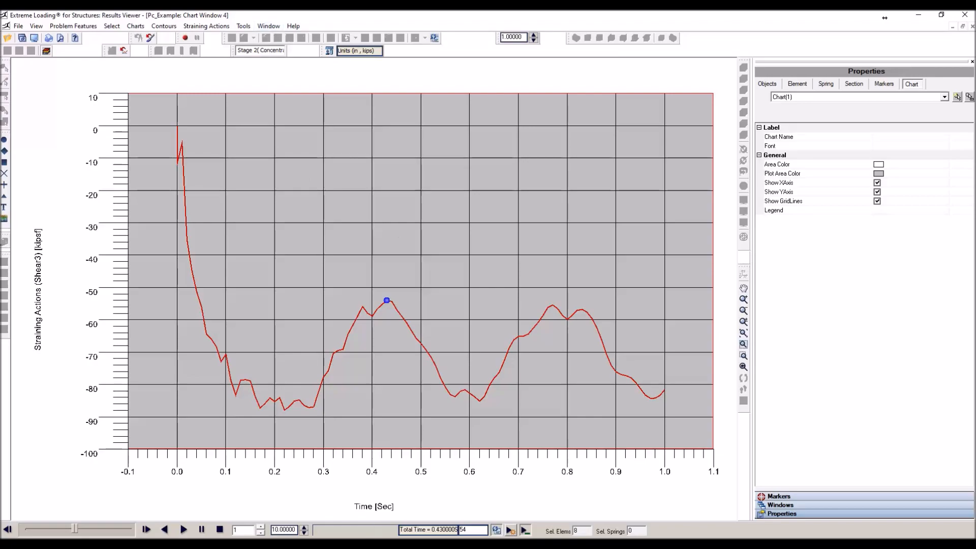
{"action": "key", "text": "alt+Tab"}
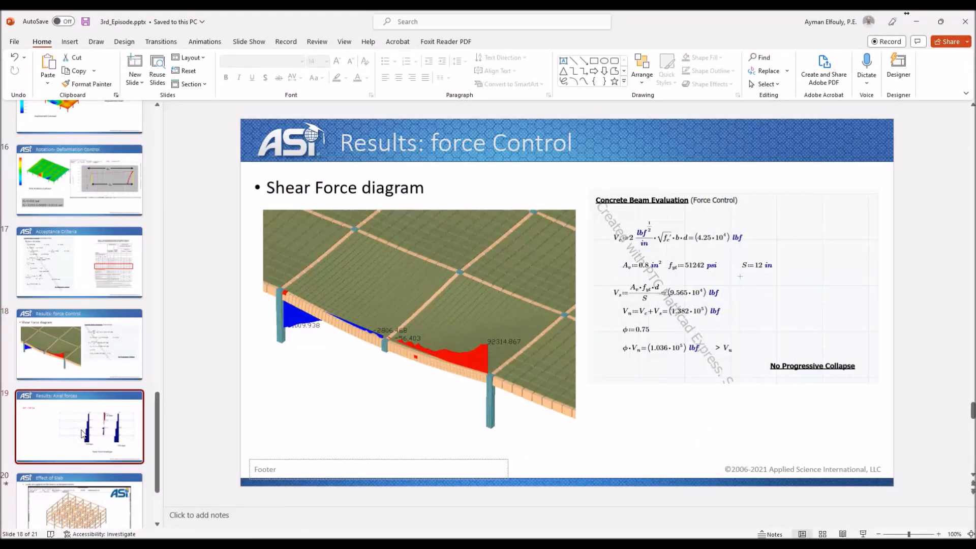
{"action": "left_click", "coordinate": [83, 433]}
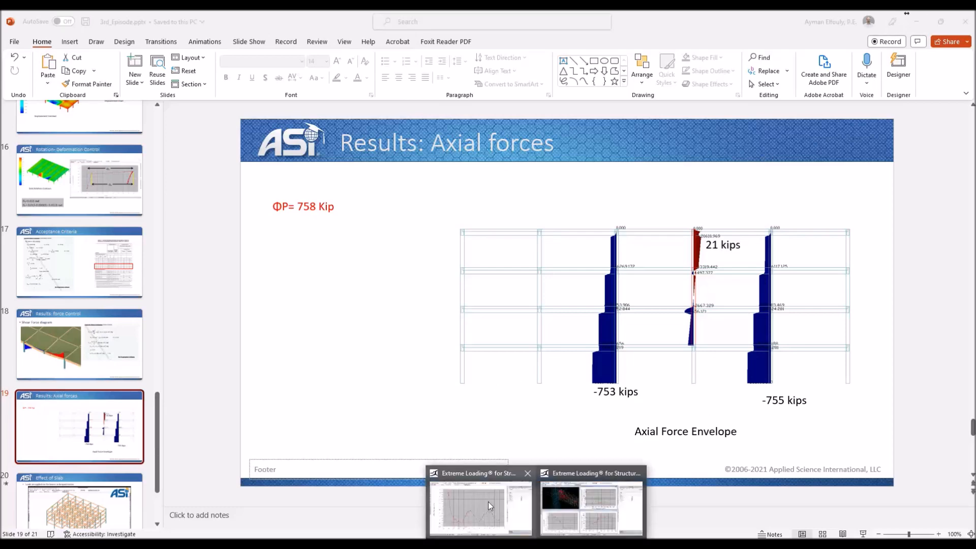
Switch back to the Extreme Loading Results Viewer and bring up the Y Rotation 1 model window.
{"action": "left_click", "coordinate": [488, 502]}
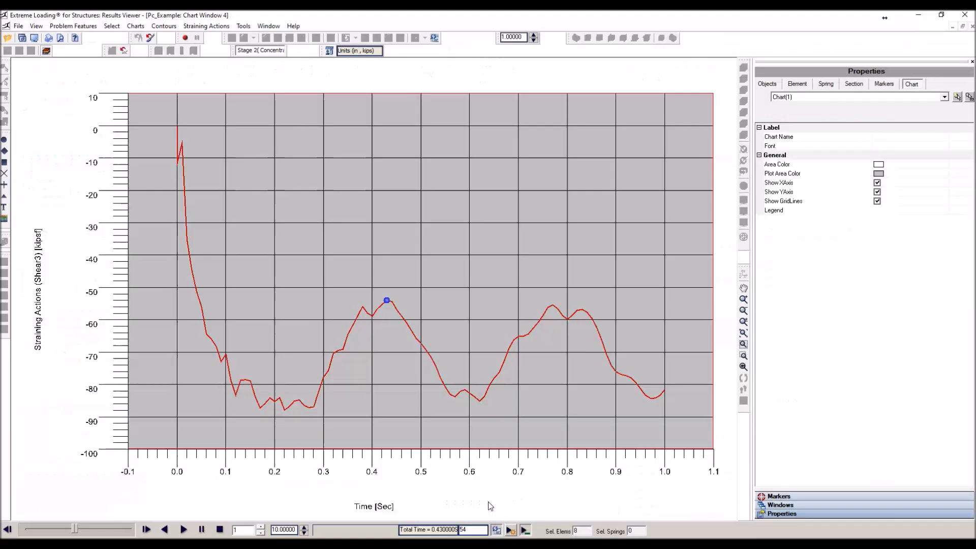
{"action": "left_click", "coordinate": [269, 26]}
{"action": "left_click", "coordinate": [307, 116]}
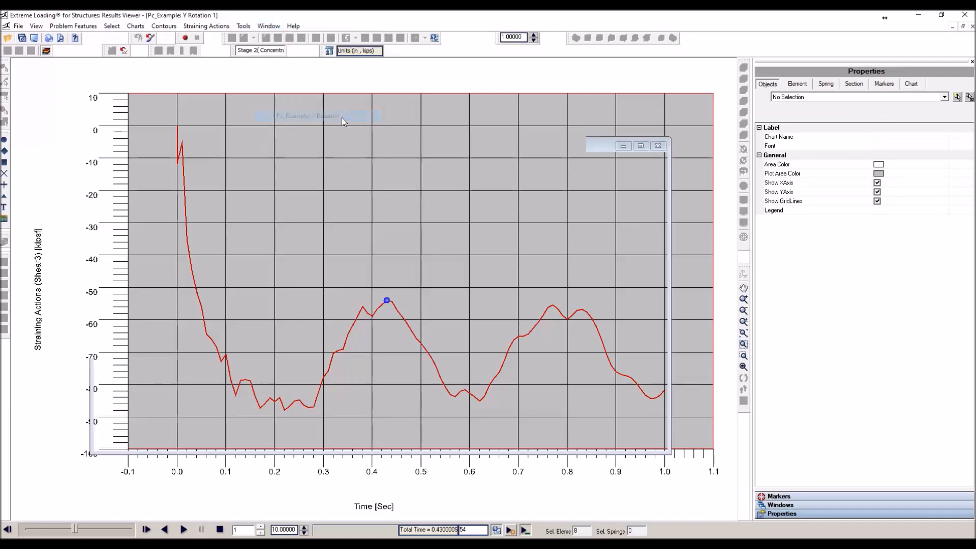
Select the edge girders on both sides of the removed column and turn off their Shear3 diagram.
{"action": "scroll", "coordinate": [388, 247], "scroll_direction": "down", "scroll_amount": 6}
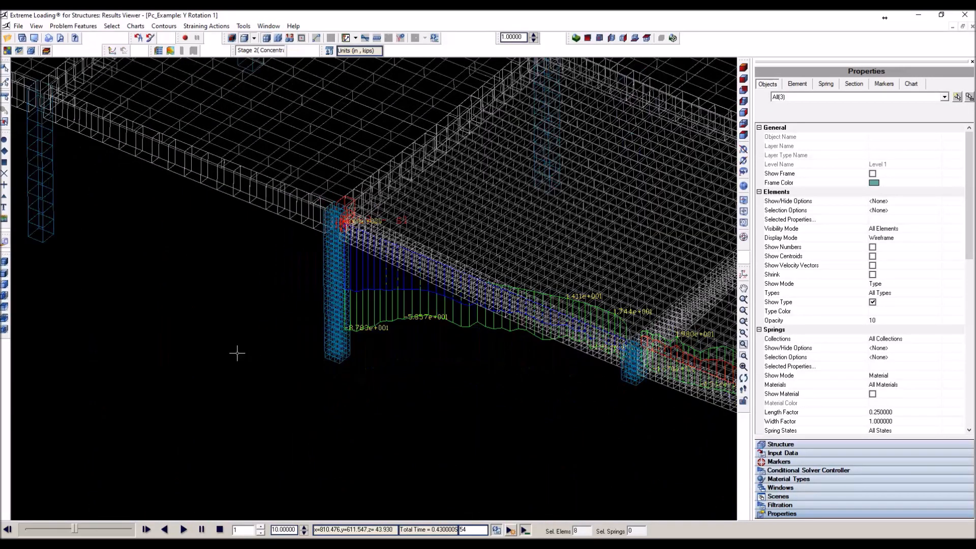
{"action": "scroll", "coordinate": [237, 353], "scroll_direction": "down", "scroll_amount": 2}
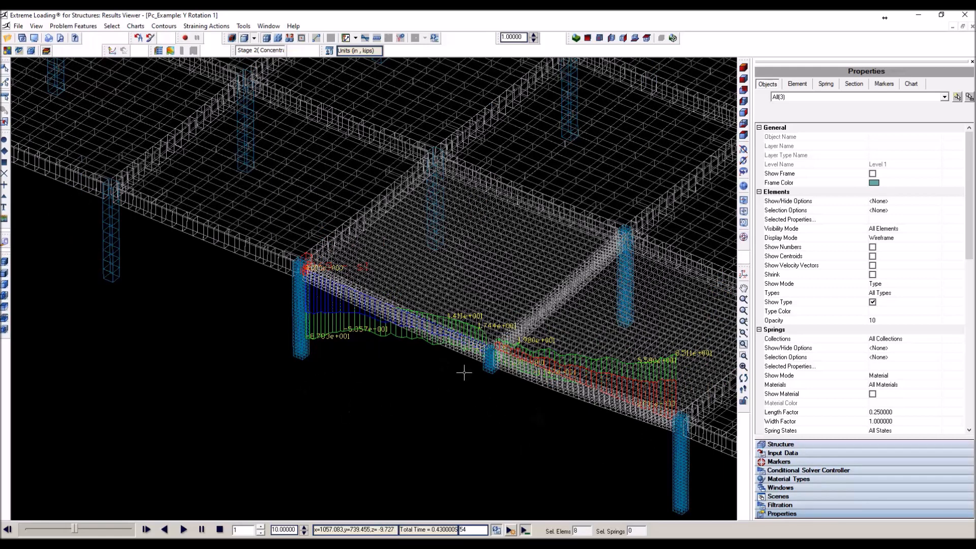
{"action": "scroll", "coordinate": [881, 345], "scroll_direction": "down", "scroll_amount": 10}
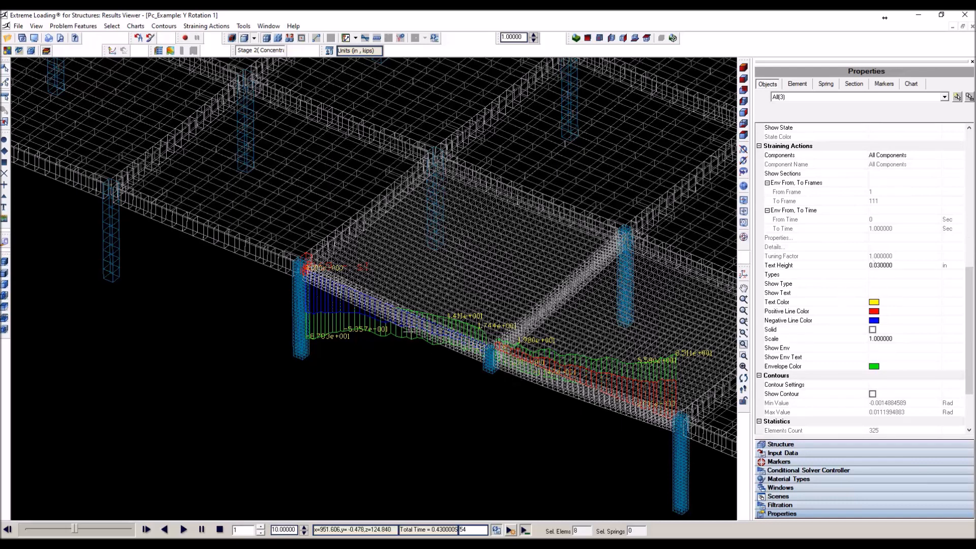
{"action": "left_click", "coordinate": [324, 289]}
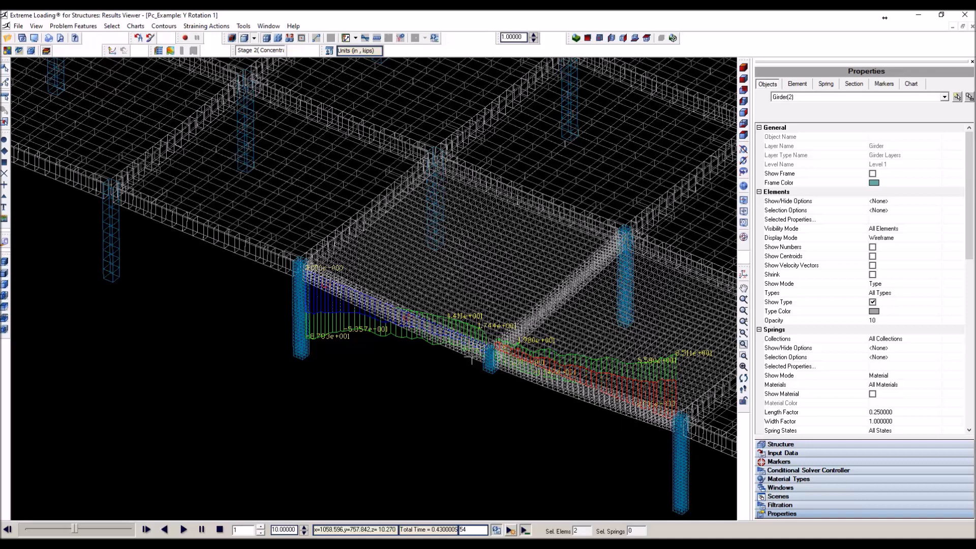
{"action": "left_click", "coordinate": [519, 376]}
{"action": "left_click", "coordinate": [577, 395]}
{"action": "left_click", "coordinate": [655, 422]}
{"action": "scroll", "coordinate": [879, 397], "scroll_direction": "down", "scroll_amount": 8}
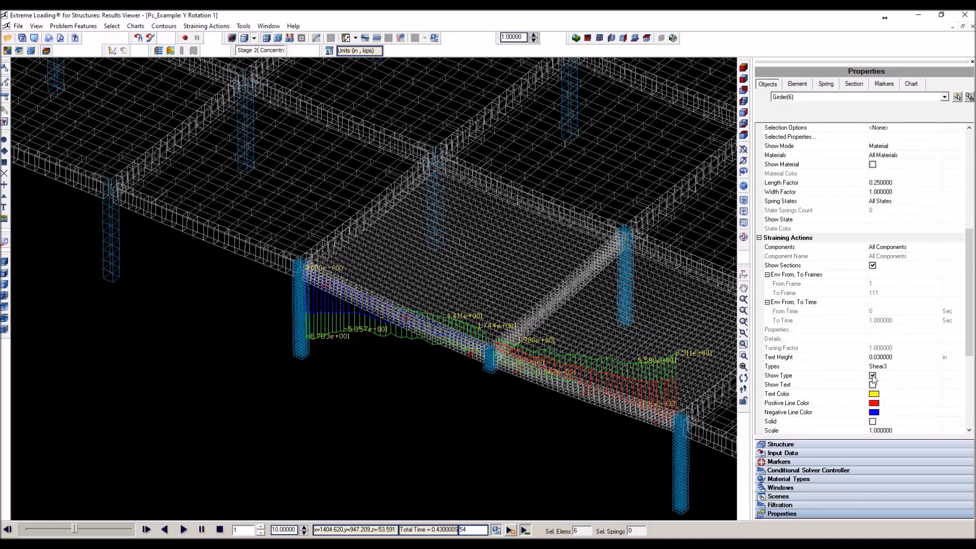
{"action": "left_click", "coordinate": [872, 376]}
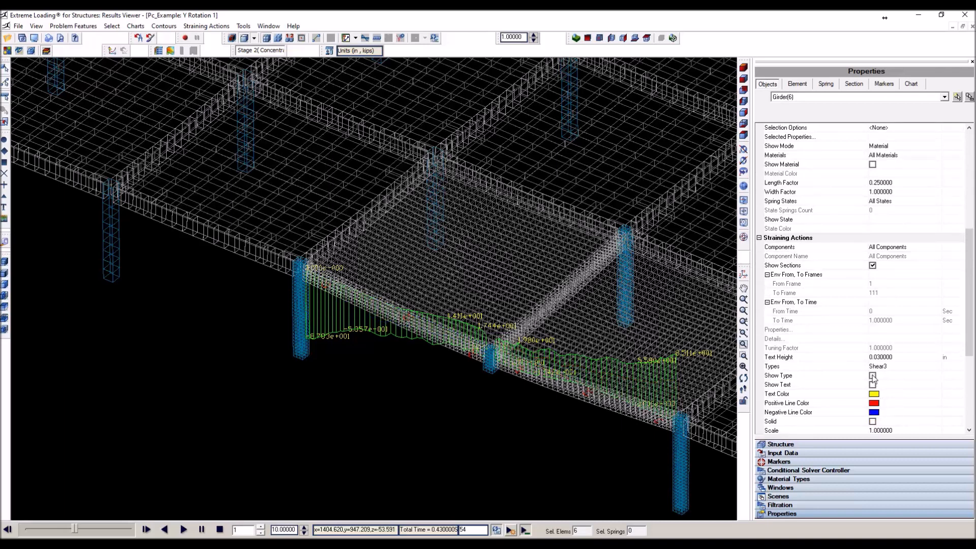
Turn off the shear envelope and its text for the selected edge girders.
{"action": "scroll", "coordinate": [874, 378], "scroll_direction": "down", "scroll_amount": 1}
{"action": "scroll", "coordinate": [877, 432], "scroll_direction": "down", "scroll_amount": 8}
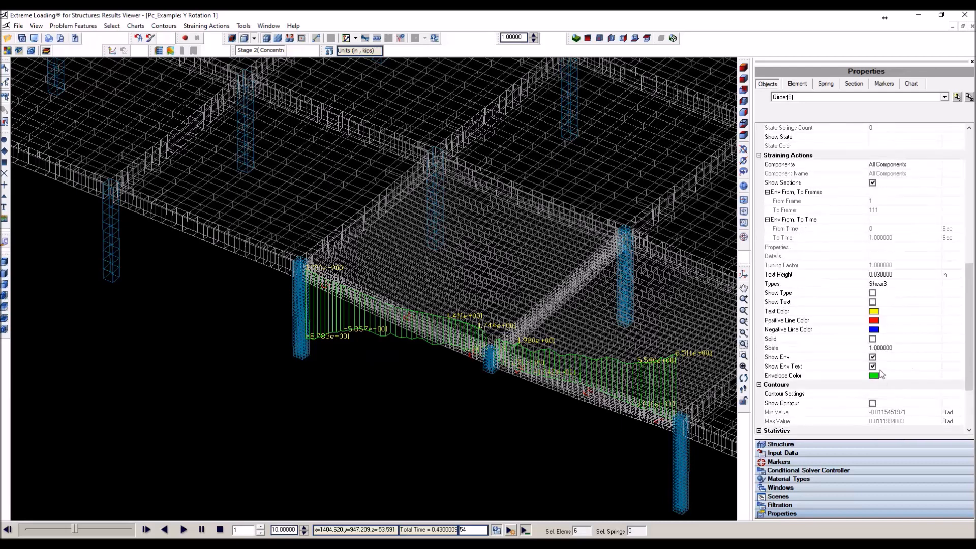
{"action": "left_click", "coordinate": [872, 367]}
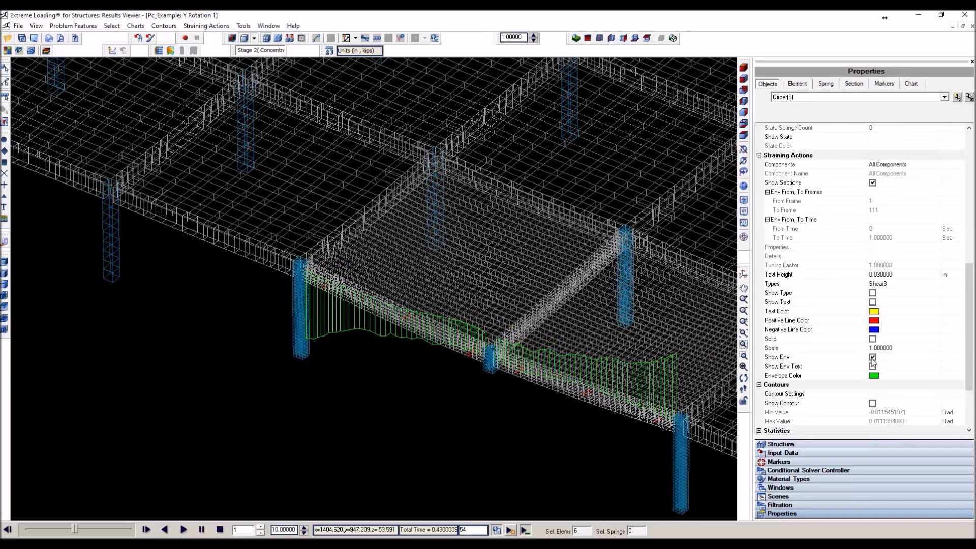
{"action": "left_click", "coordinate": [873, 357]}
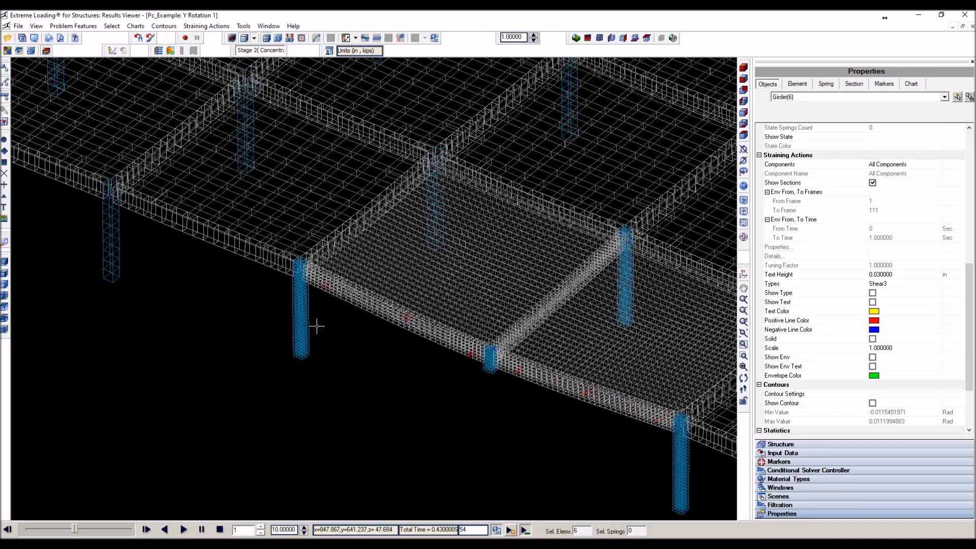
Select the two Level 1 edge columns flanking the removed column and show their Normal force diagrams.
{"action": "left_click_drag", "start_coordinate": [286, 364], "coordinate": [259, 394]}
{"action": "scroll", "coordinate": [216, 286], "scroll_direction": "down", "scroll_amount": 2}
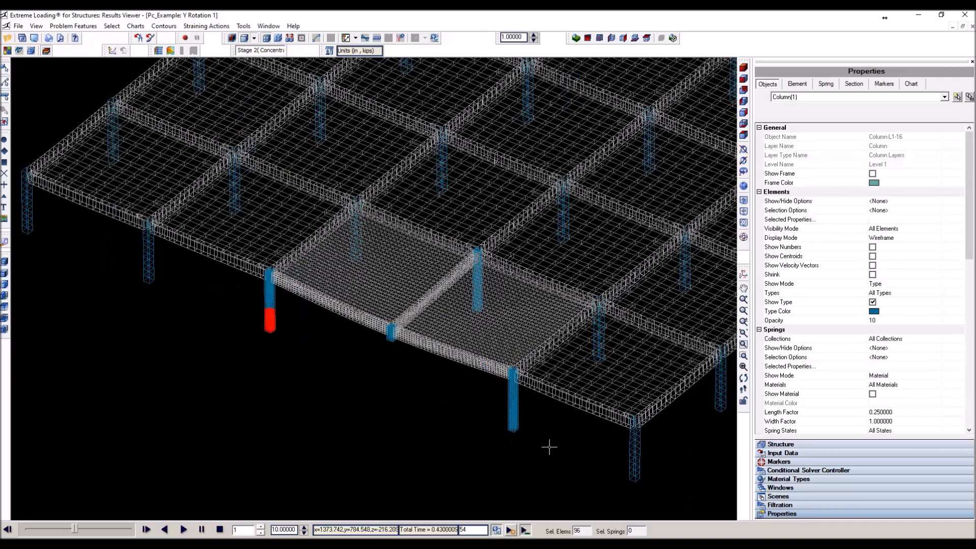
{"action": "scroll", "coordinate": [549, 447], "scroll_direction": "up", "scroll_amount": 2}
{"action": "left_click_drag", "start_coordinate": [519, 388], "coordinate": [450, 473]}
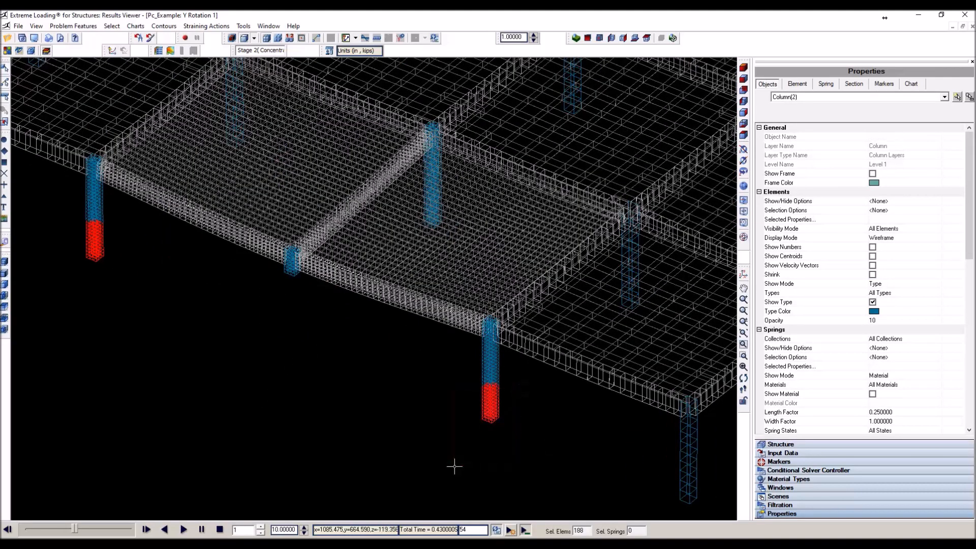
{"action": "scroll", "coordinate": [940, 395], "scroll_direction": "down", "scroll_amount": 8}
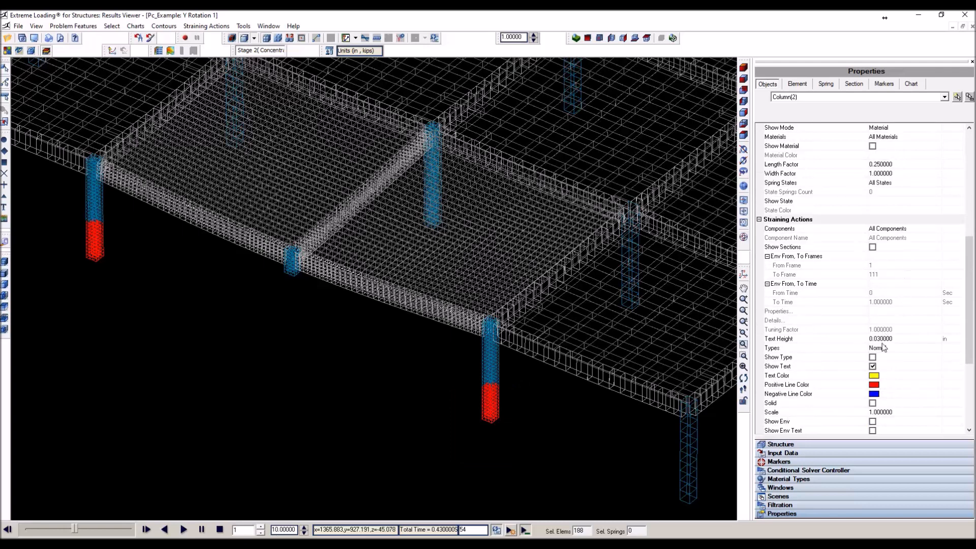
{"action": "left_click", "coordinate": [873, 357]}
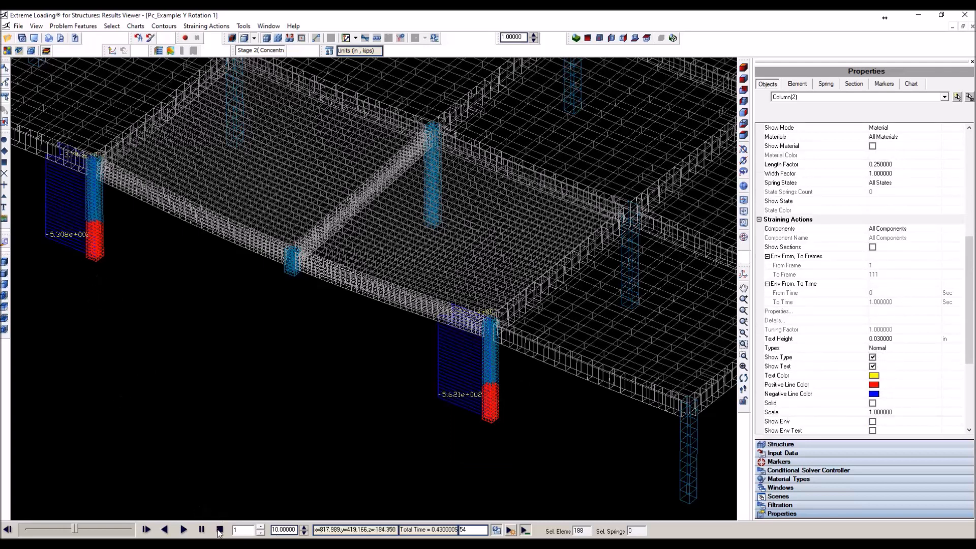
Play the columns' axial force diagrams through time and pause at 0.61 s.
{"action": "left_click", "coordinate": [219, 530]}
{"action": "left_click", "coordinate": [184, 530]}
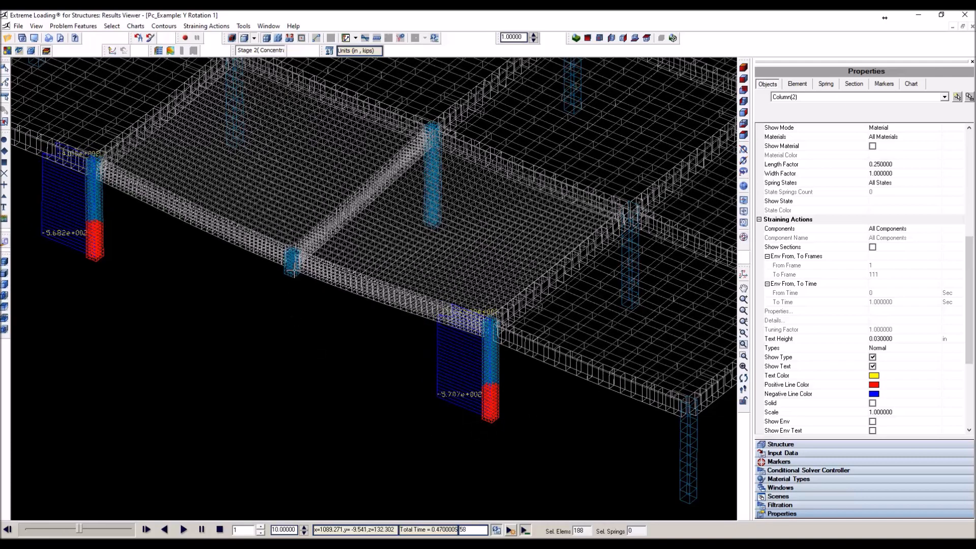
{"action": "left_click", "coordinate": [205, 532]}
Show the Normal force envelope with its text on the two columns and hide the current-frame text.
{"action": "scroll", "coordinate": [883, 382], "scroll_direction": "down", "scroll_amount": 3}
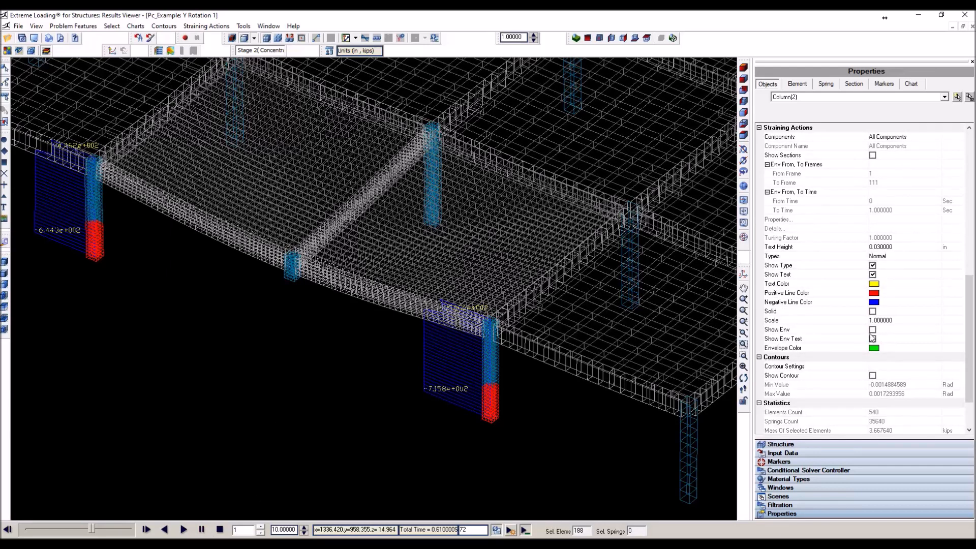
{"action": "left_click", "coordinate": [872, 329]}
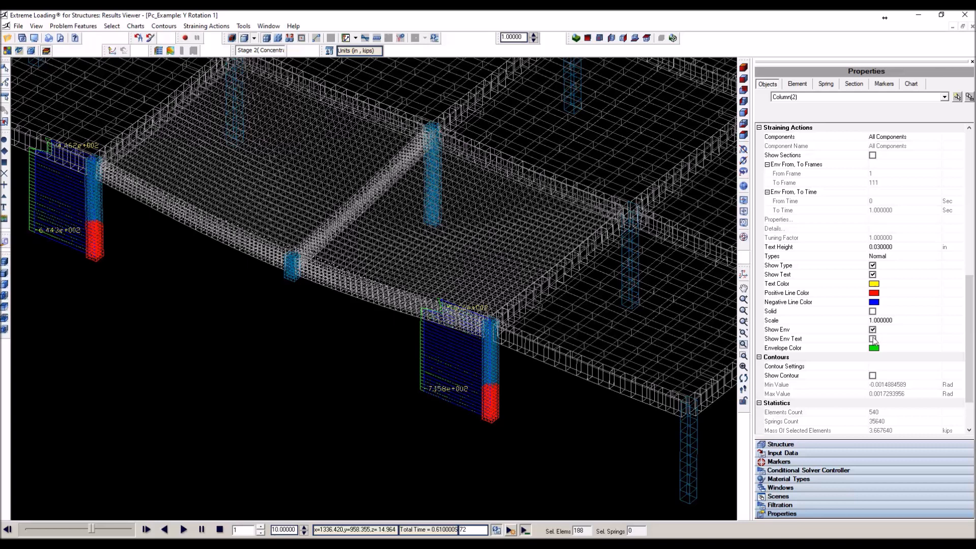
{"action": "left_click", "coordinate": [873, 339]}
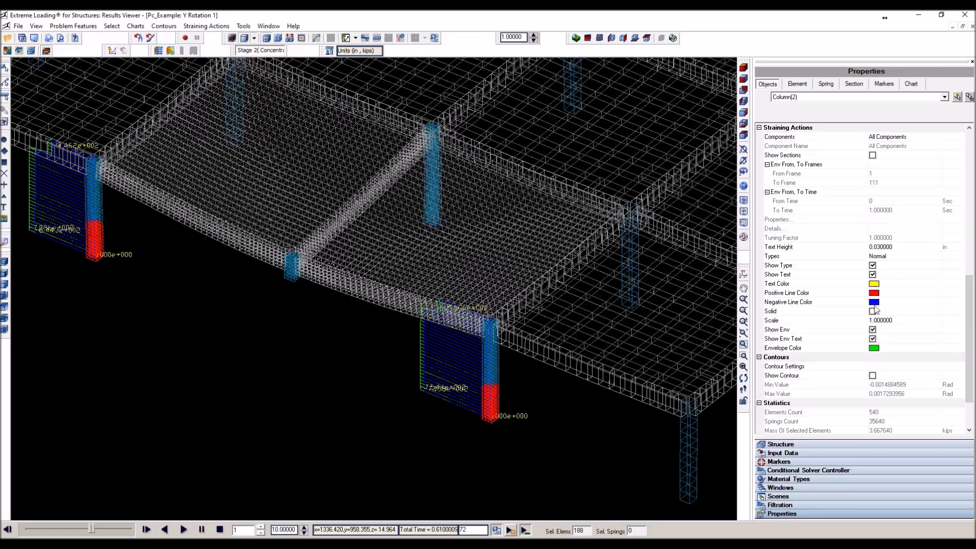
{"action": "left_click", "coordinate": [872, 274]}
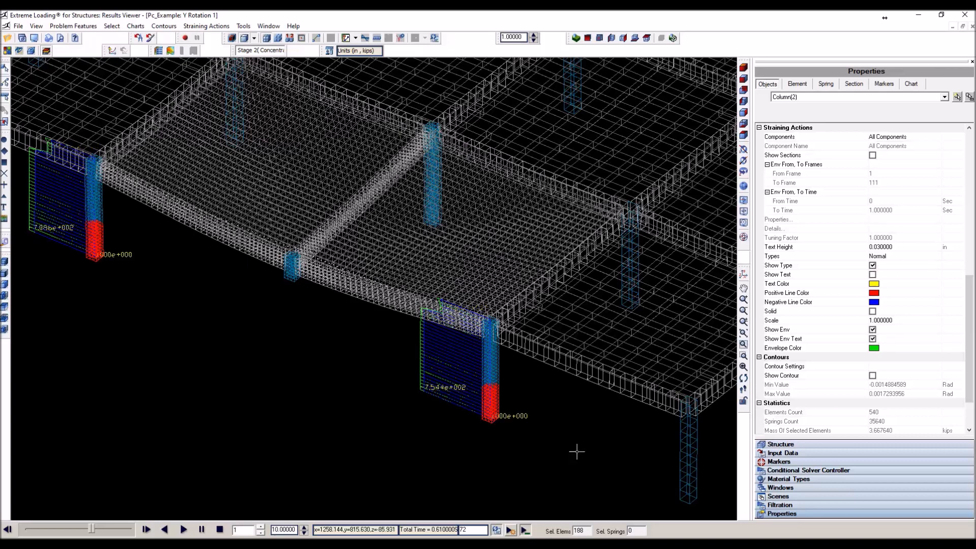
Change the number format in the preferences from Scientific to Numerical.
{"action": "scroll", "coordinate": [448, 420], "scroll_direction": "up", "scroll_amount": 1}
{"action": "scroll", "coordinate": [448, 420], "scroll_direction": "up", "scroll_amount": 1}
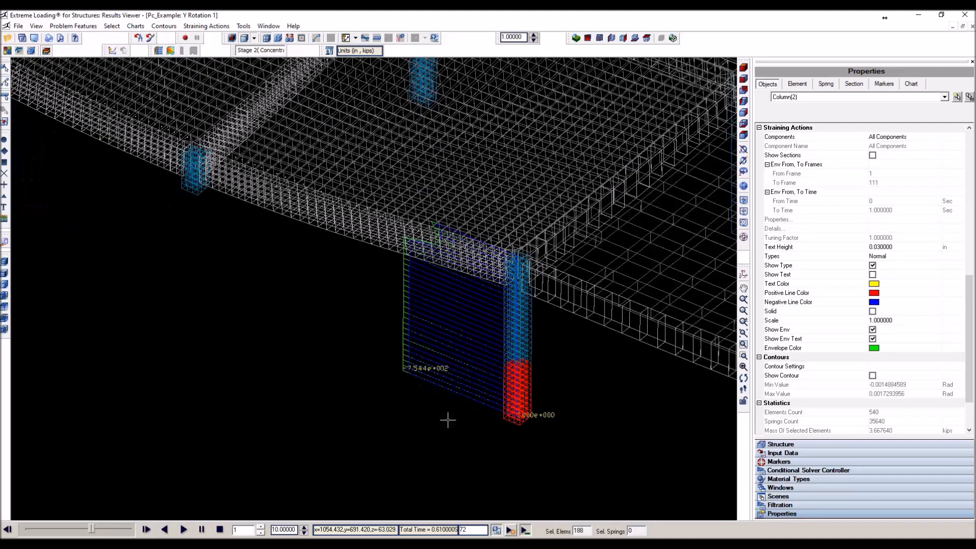
{"action": "scroll", "coordinate": [408, 387], "scroll_direction": "up", "scroll_amount": 1}
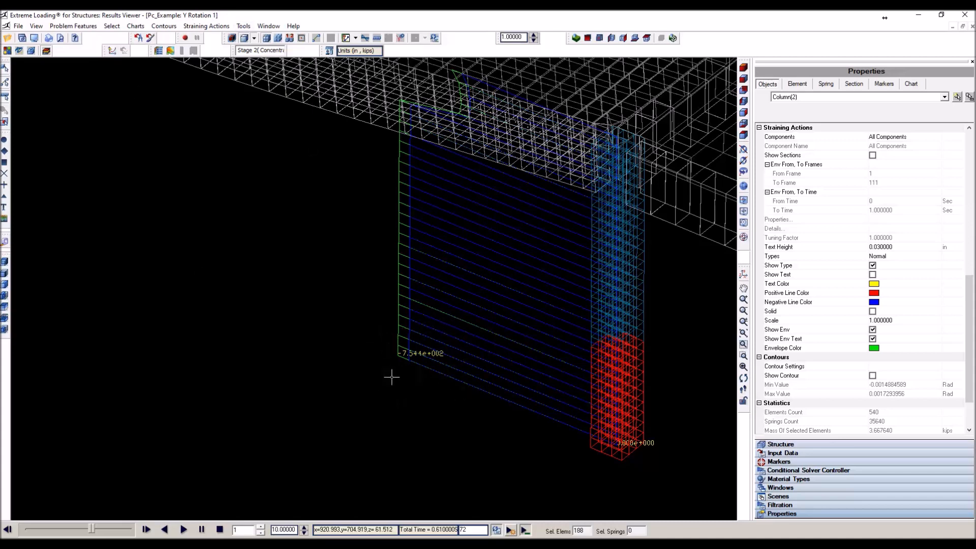
{"action": "left_click", "coordinate": [243, 26]}
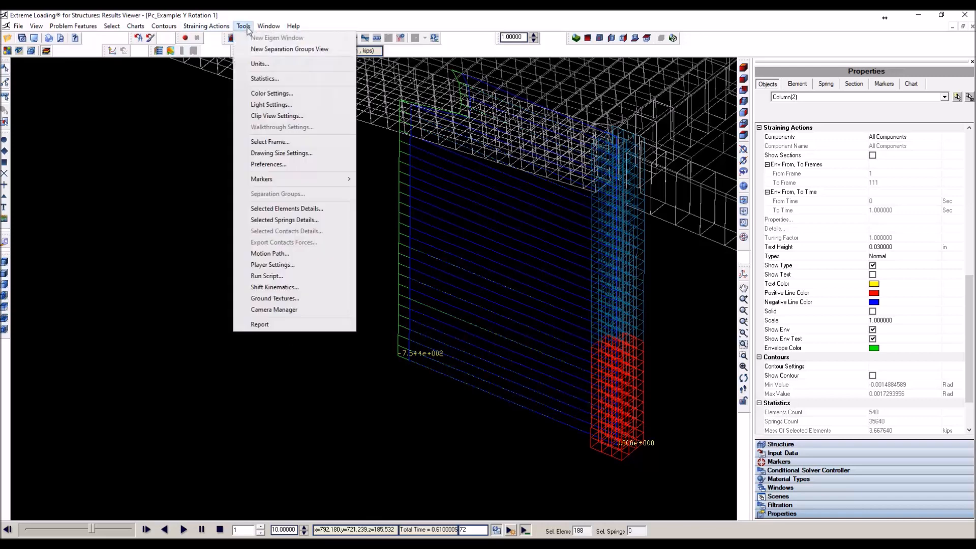
{"action": "left_click", "coordinate": [268, 164]}
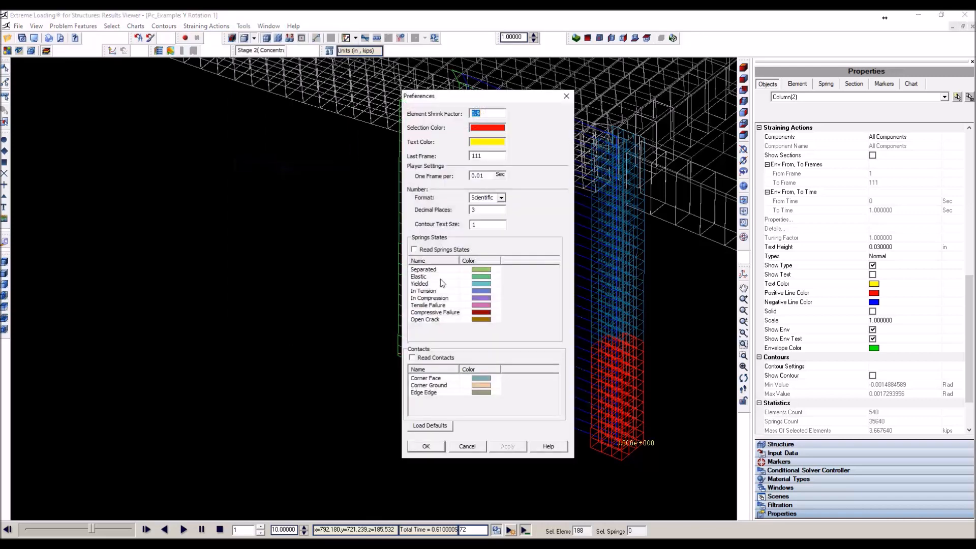
{"action": "left_click", "coordinate": [501, 198]}
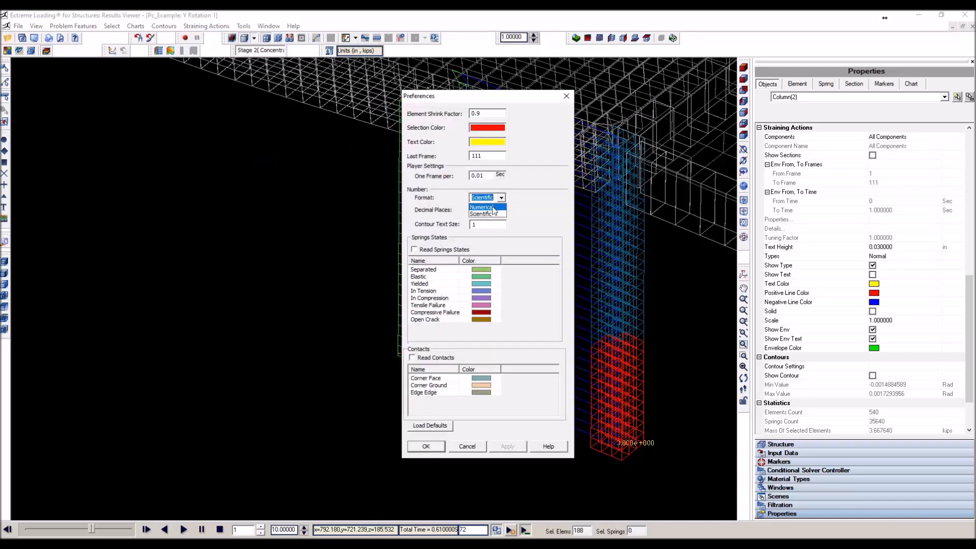
{"action": "left_click", "coordinate": [491, 207]}
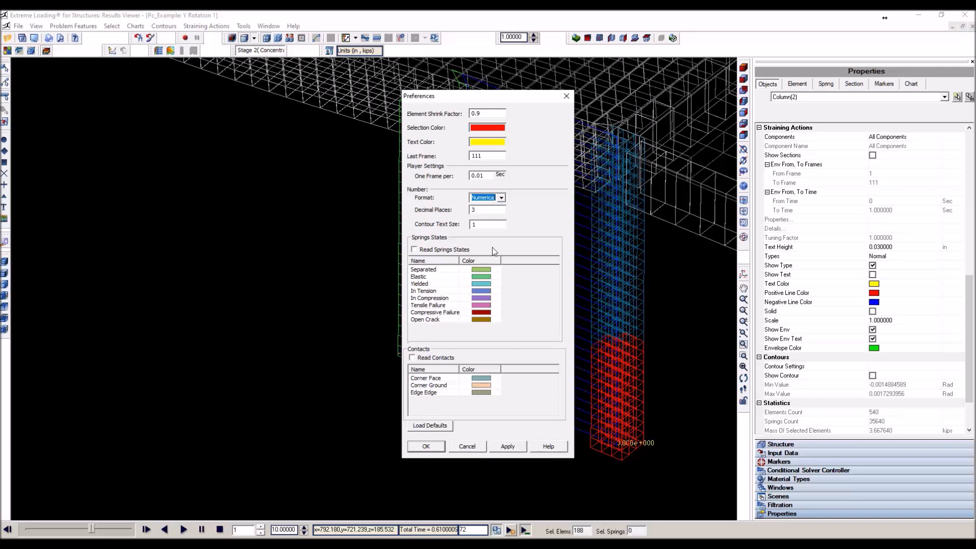
{"action": "left_click", "coordinate": [519, 450]}
{"action": "left_click", "coordinate": [428, 447]}
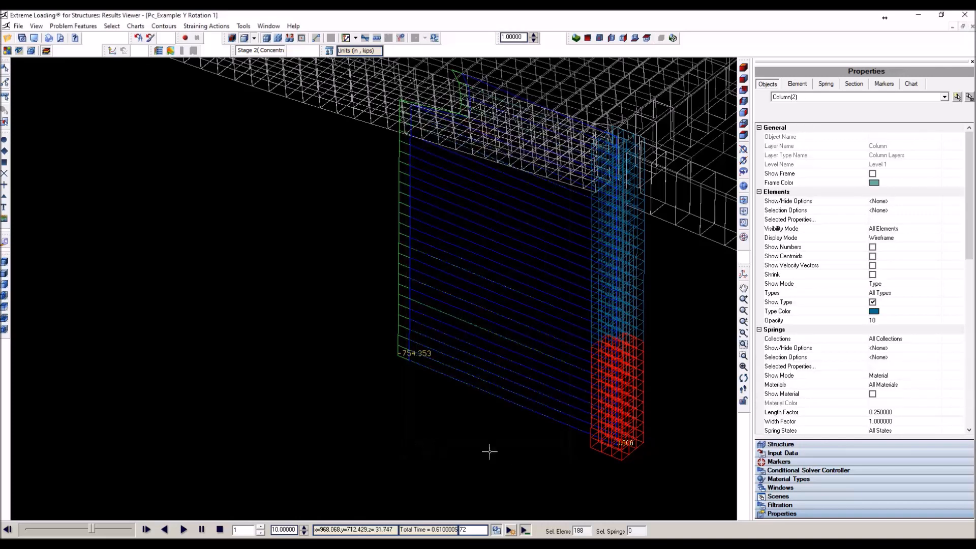
Inspect the axial force envelope values of both columns, and switch to PowerPoint to compare them with the Results: Axial forces slide.
{"action": "scroll", "coordinate": [418, 374], "scroll_direction": "up", "scroll_amount": 3}
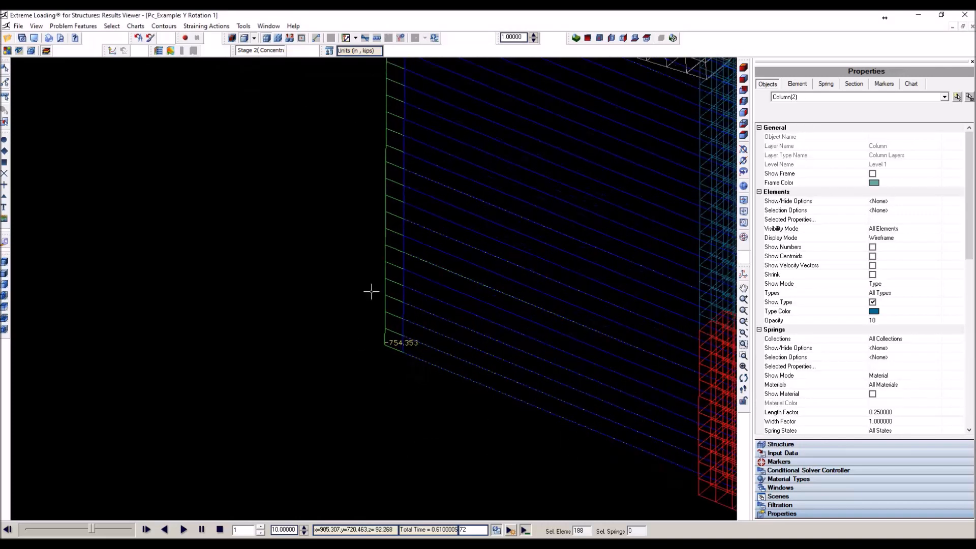
{"action": "scroll", "coordinate": [417, 362], "scroll_direction": "down", "scroll_amount": 4}
{"action": "scroll", "coordinate": [417, 362], "scroll_direction": "down", "scroll_amount": 6}
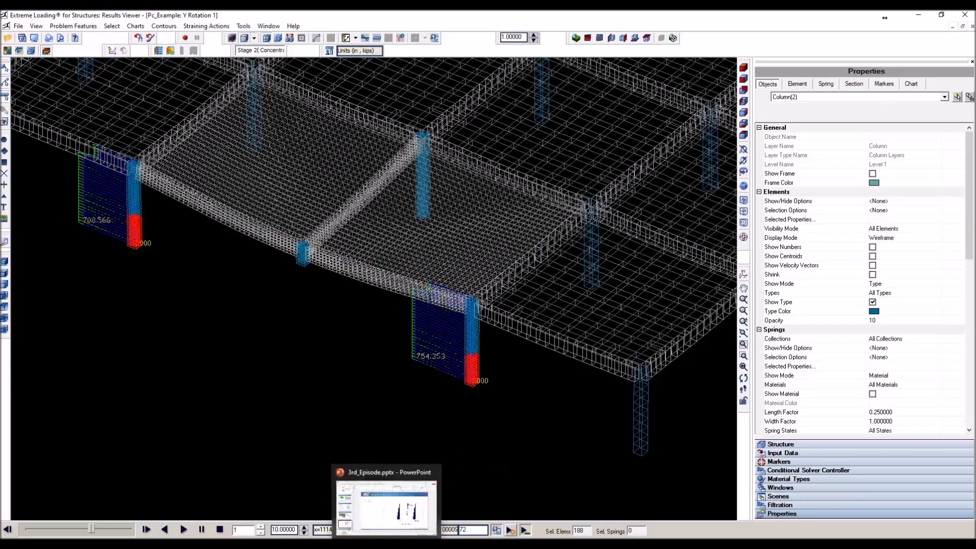
{"action": "left_click", "coordinate": [385, 514]}
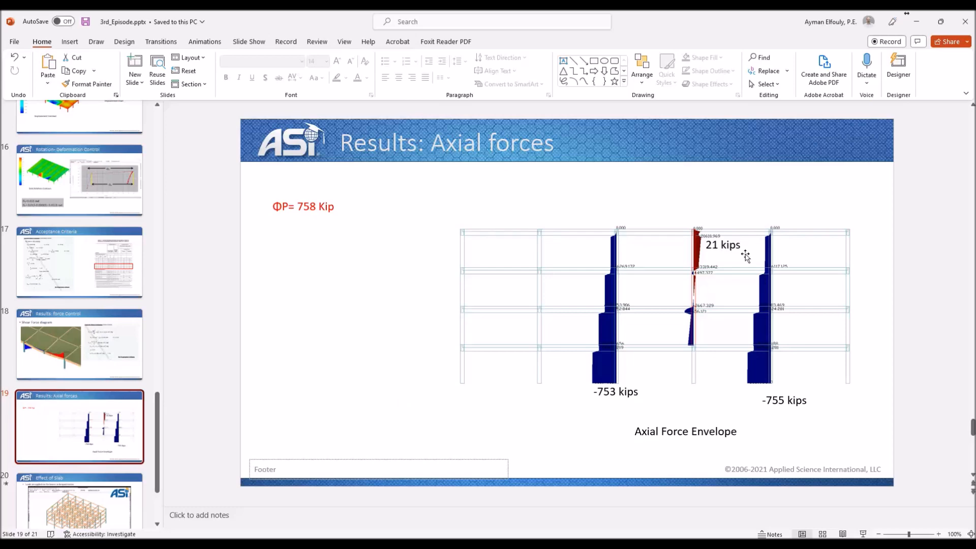
Switch to the Extreme Loading Modeler and select the first-level edge girder beside the removed column.
{"action": "mouse_move", "coordinate": [487, 544]}
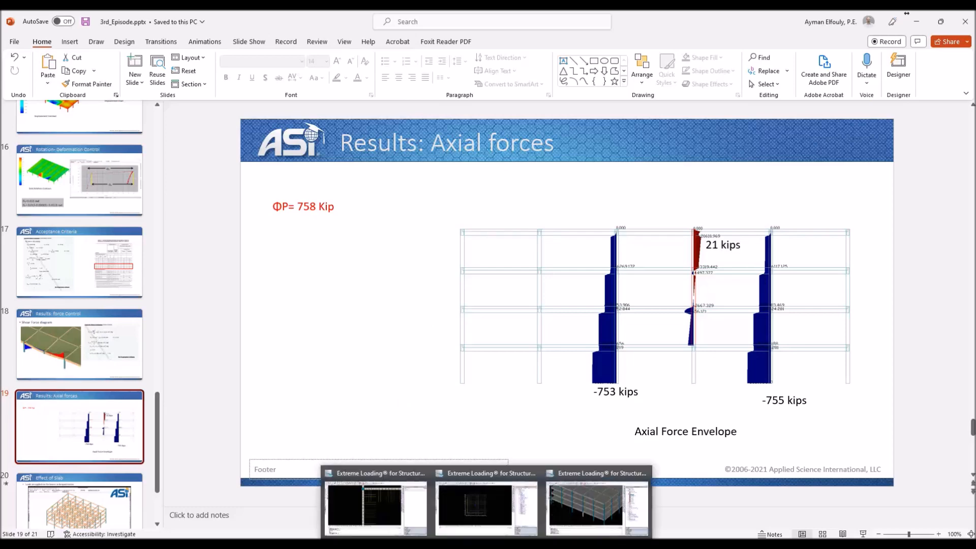
{"action": "left_click", "coordinate": [573, 485]}
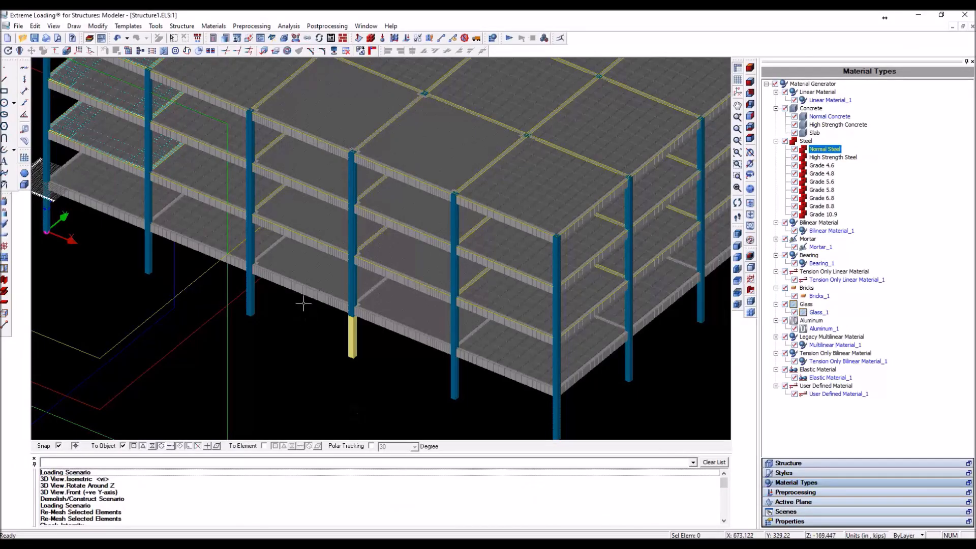
{"action": "scroll", "coordinate": [303, 303], "scroll_direction": "up", "scroll_amount": 3}
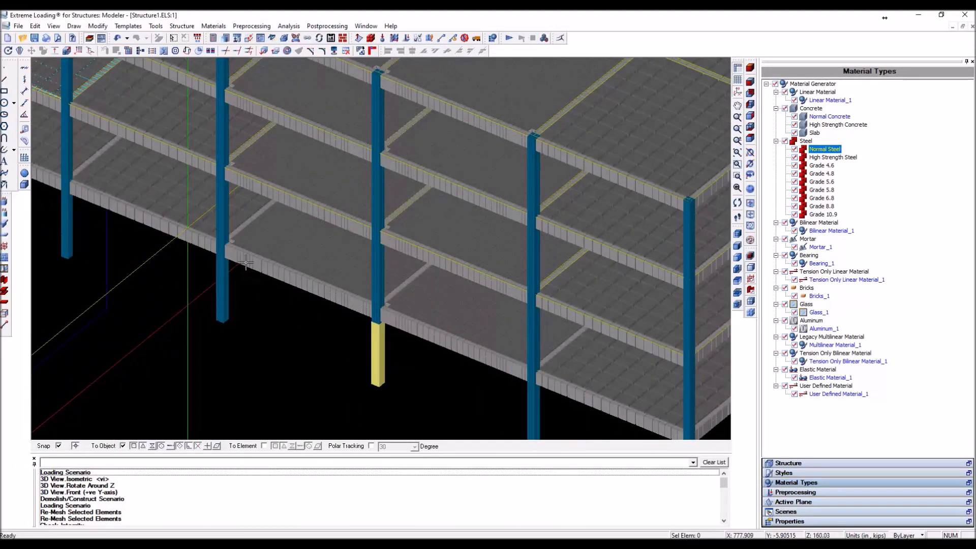
{"action": "left_click", "coordinate": [236, 258]}
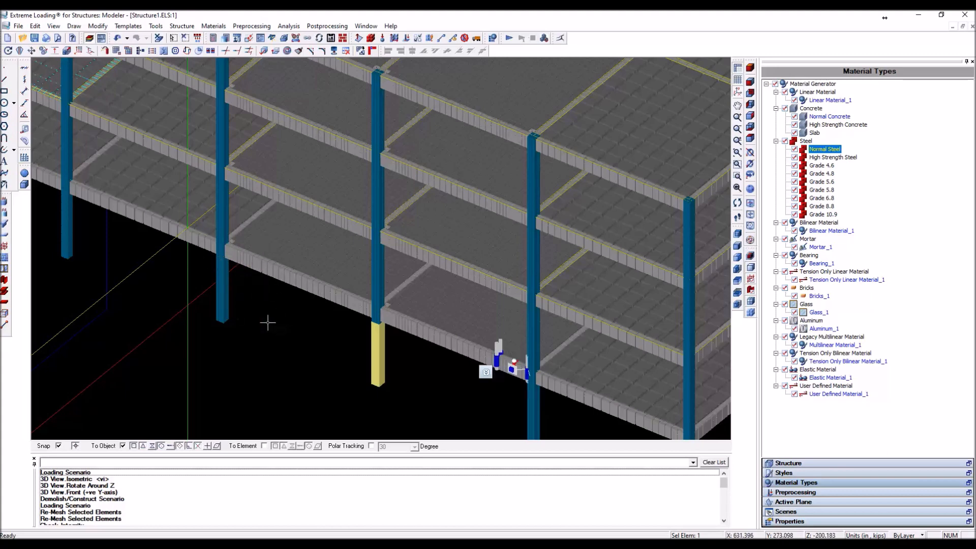
{"action": "scroll", "coordinate": [268, 323], "scroll_direction": "up", "scroll_amount": 3}
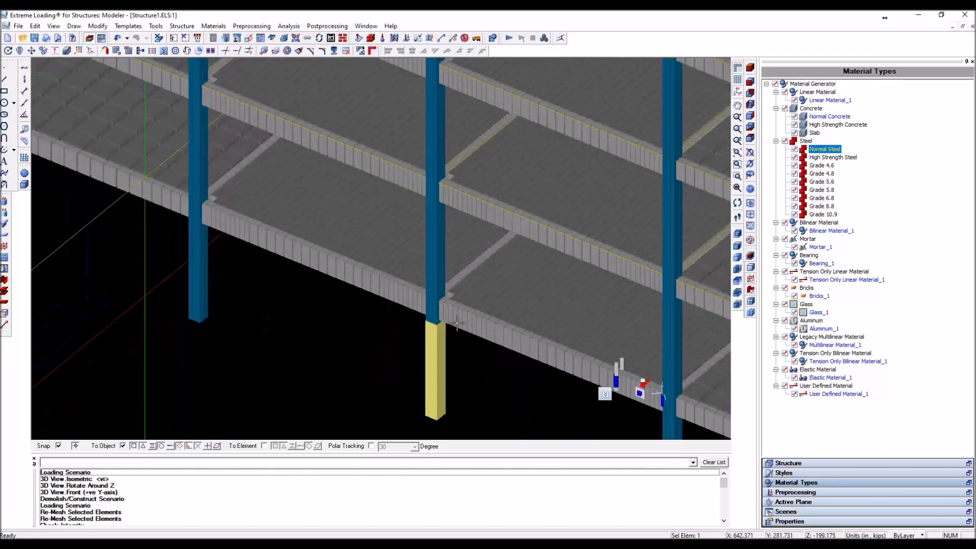
Edit the stirrup spacing in the Girder_RFT_1 reinforcement of the Beam1 girder style and accept both dialogs.
{"action": "left_click", "coordinate": [784, 472]}
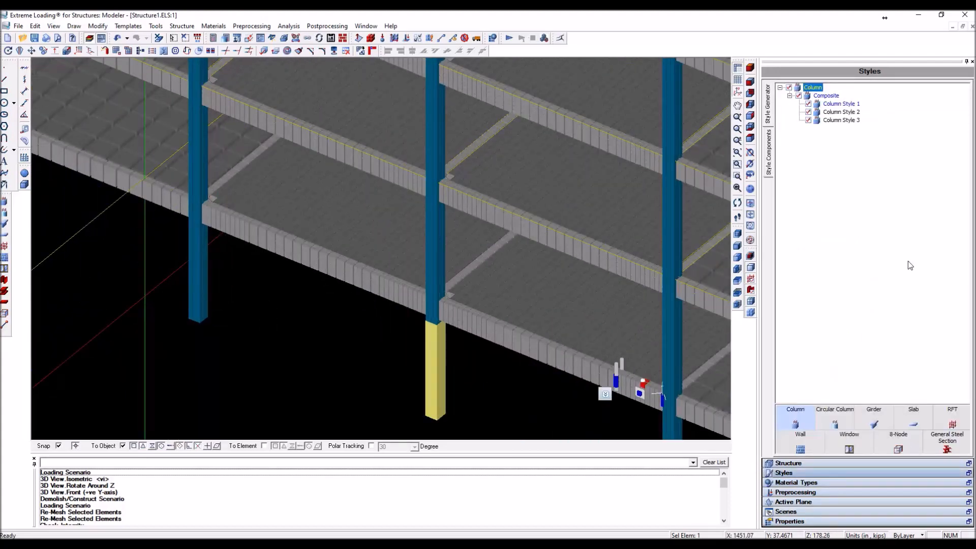
{"action": "left_click", "coordinate": [881, 424]}
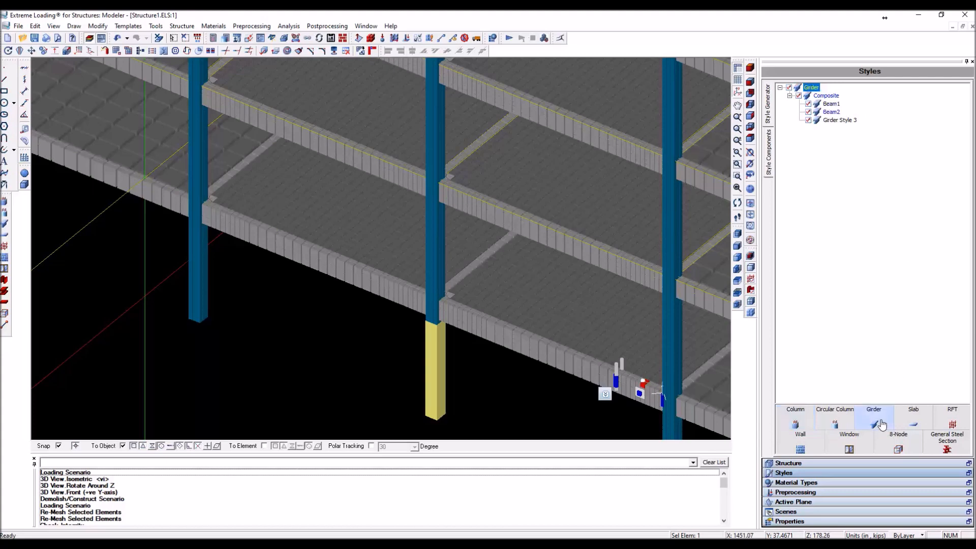
{"action": "double_click", "coordinate": [835, 105]}
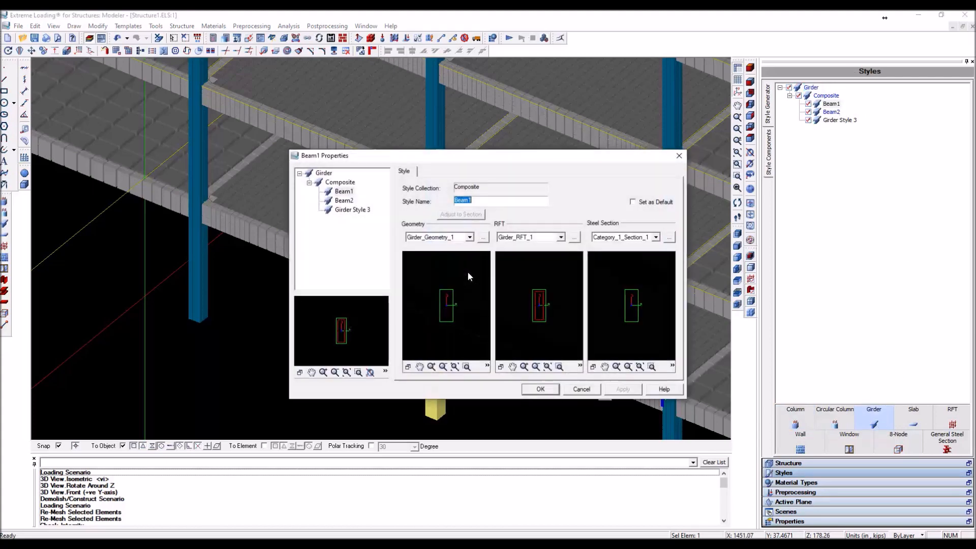
{"action": "left_click", "coordinate": [575, 239]}
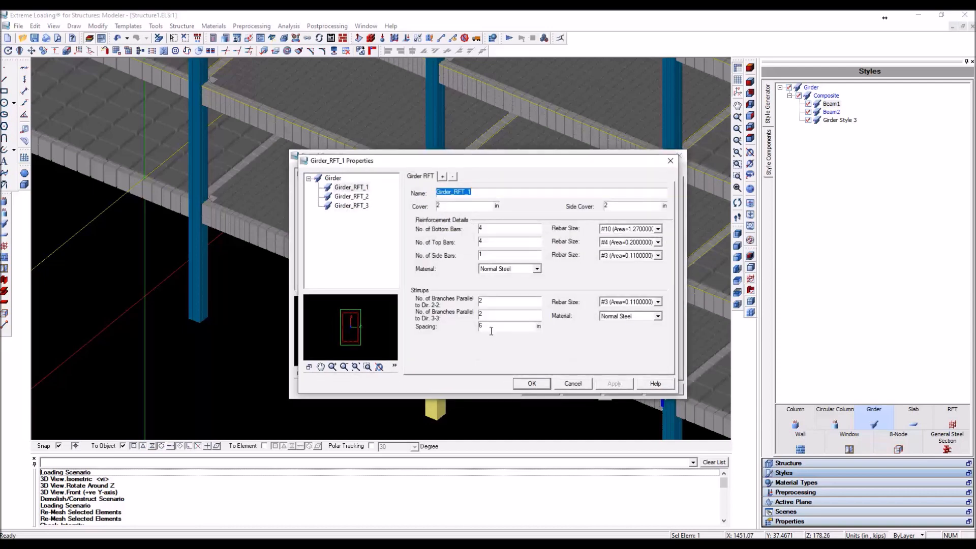
{"action": "double_click", "coordinate": [489, 327]}
{"action": "left_click", "coordinate": [615, 383]}
{"action": "left_click", "coordinate": [535, 386]}
{"action": "left_click", "coordinate": [537, 389]}
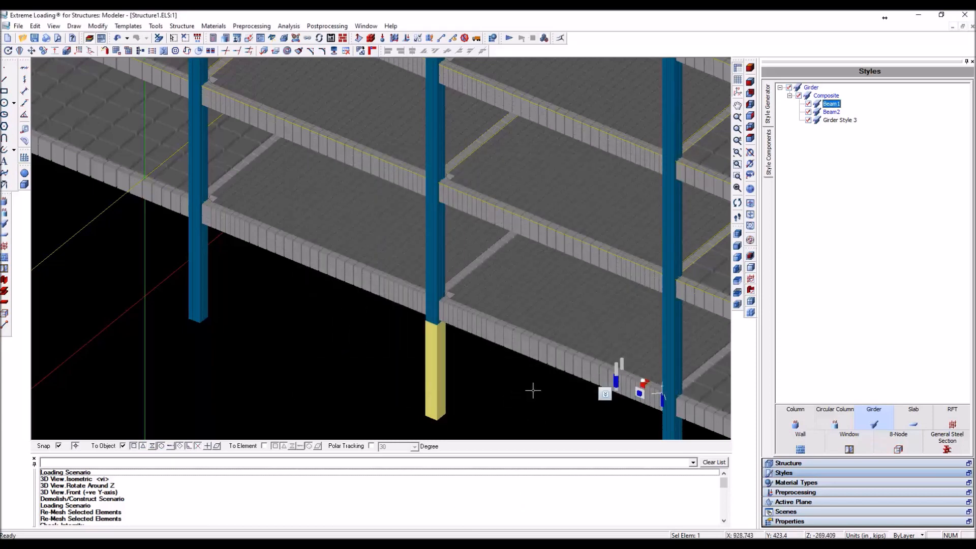
Switch to the Extreme Loading Results Viewer and reopen Pc_Example_Collapse.AEM without saving the current windows.
{"action": "mouse_move", "coordinate": [539, 544]}
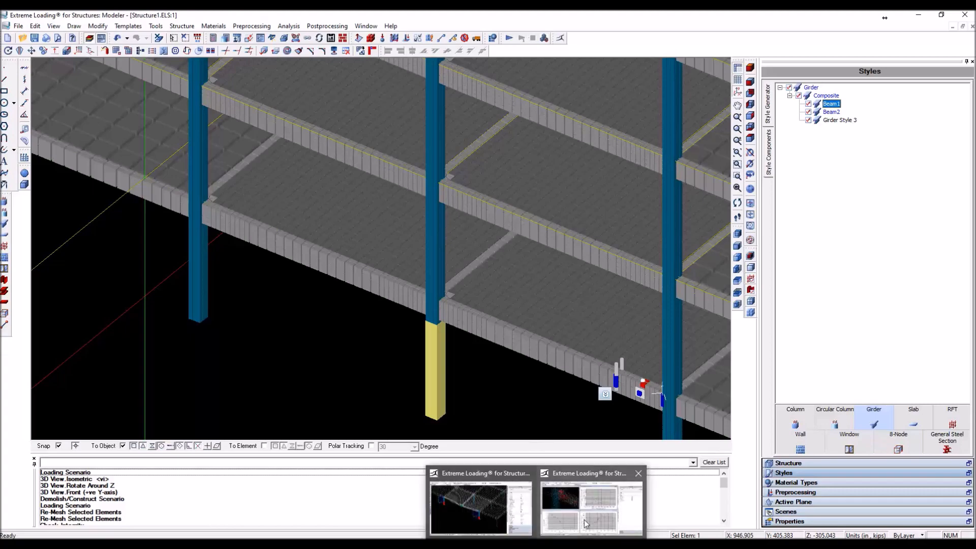
{"action": "left_click", "coordinate": [592, 496]}
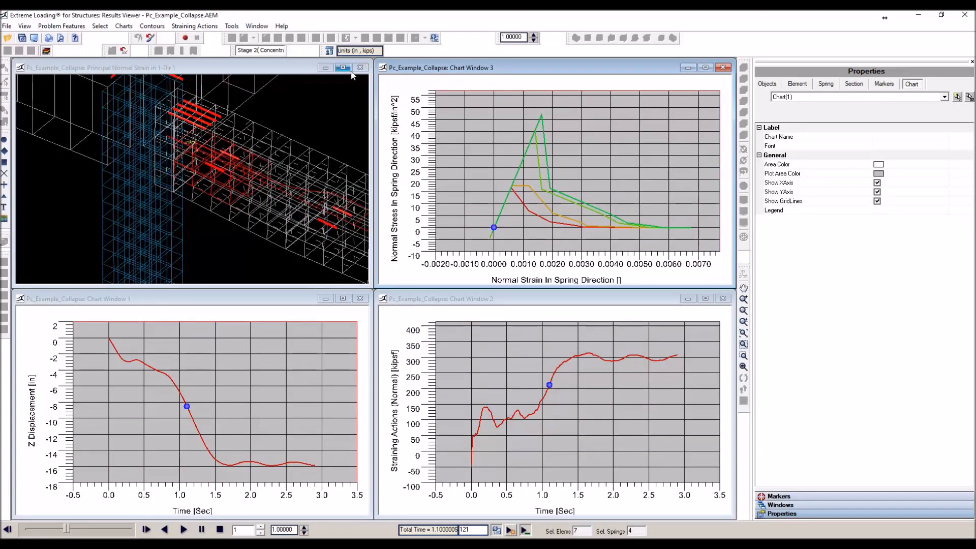
{"action": "left_click", "coordinate": [7, 26]}
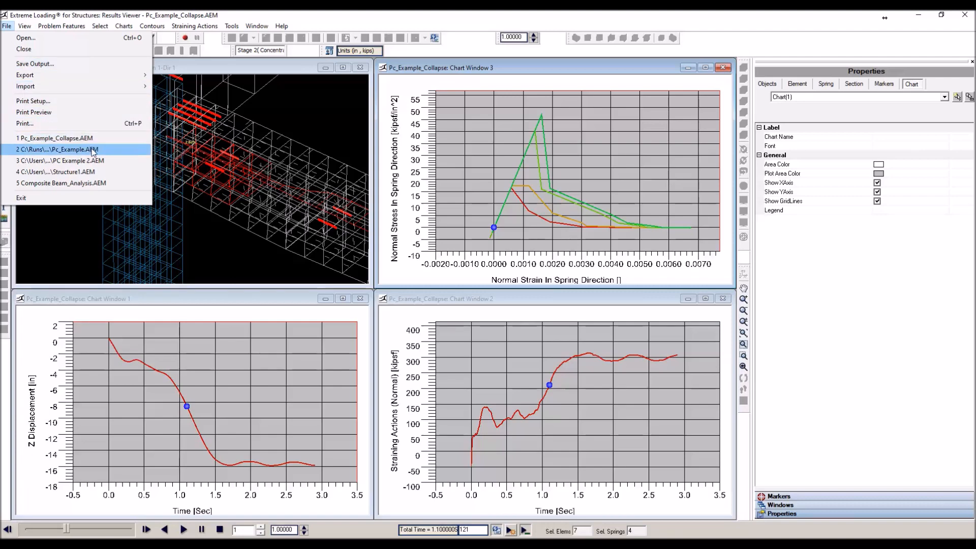
{"action": "left_click", "coordinate": [114, 142]}
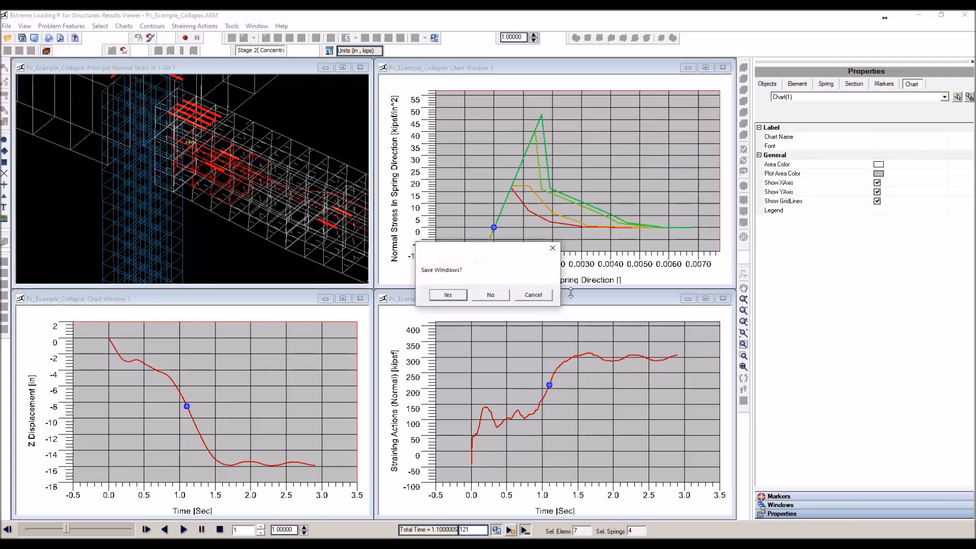
{"action": "left_click", "coordinate": [491, 295]}
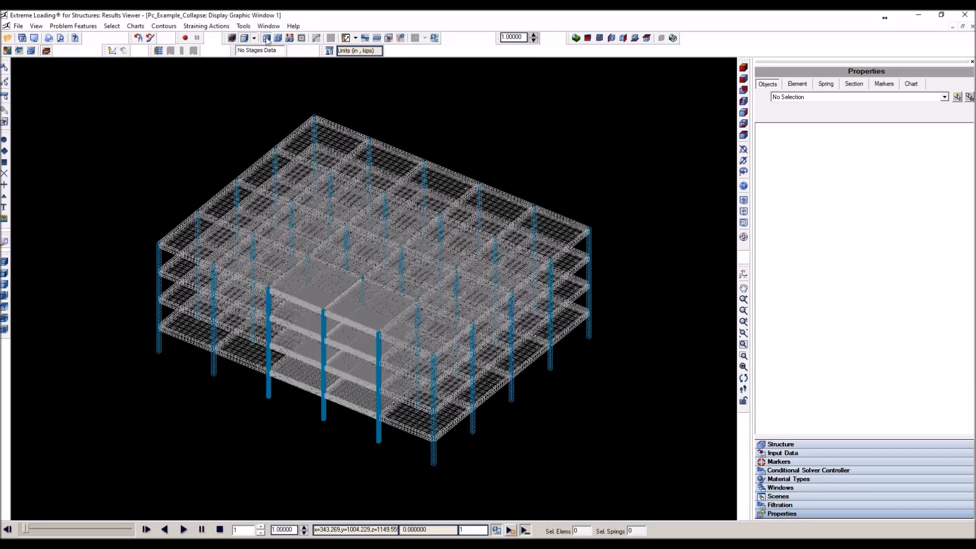
Display the whole collapse model as solid elements and frame the facade with the removed column.
{"action": "left_click", "coordinate": [266, 38]}
{"action": "scroll", "coordinate": [349, 219], "scroll_direction": "up", "scroll_amount": 5}
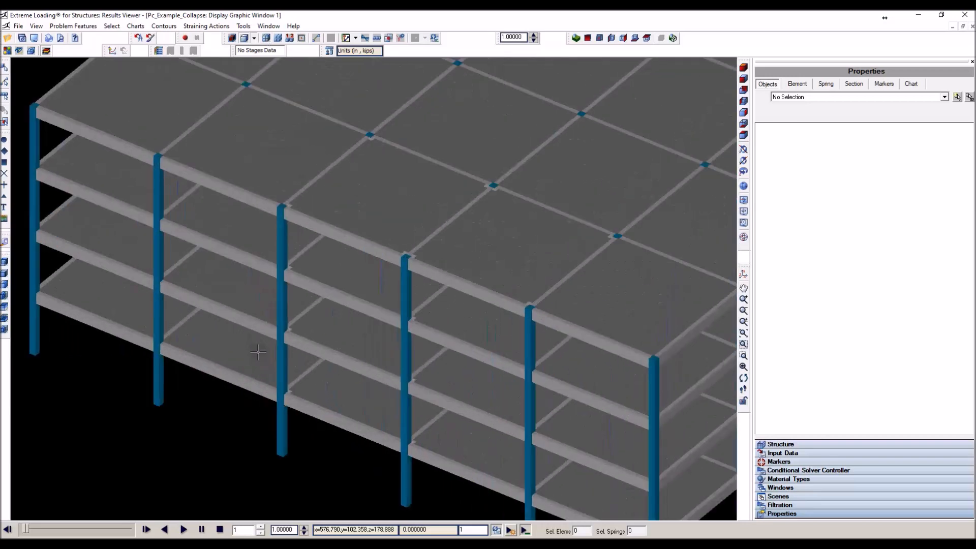
{"action": "scroll", "coordinate": [350, 220], "scroll_direction": "down", "scroll_amount": 4}
{"action": "scroll", "coordinate": [376, 291], "scroll_direction": "up", "scroll_amount": 3}
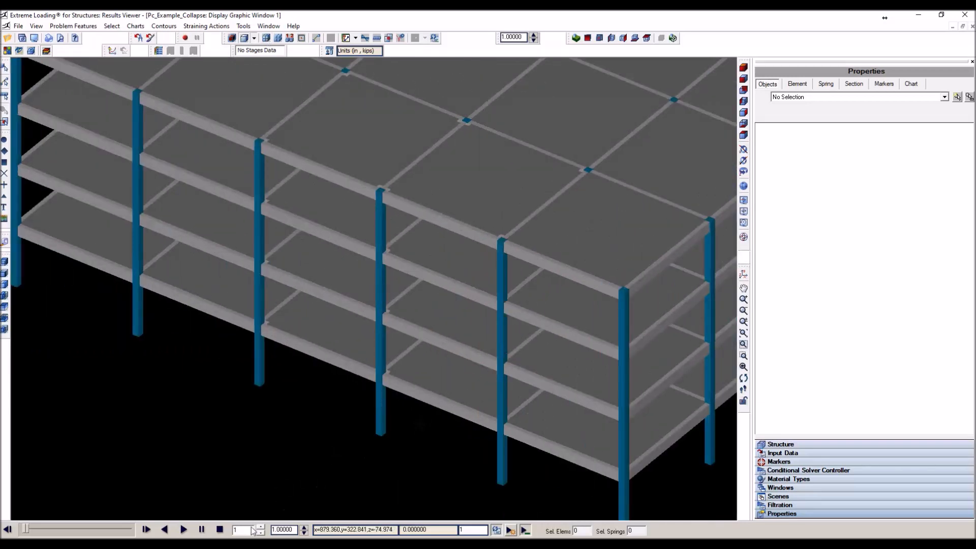
Play the collapse animation, examine the first-level girder deformation beside the removed column, and stop playback.
{"action": "left_click", "coordinate": [184, 530]}
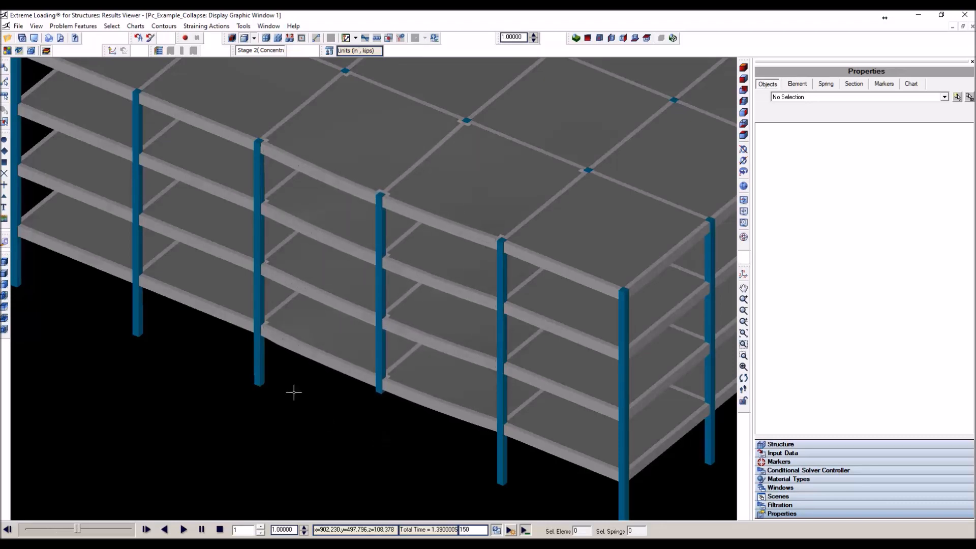
{"action": "scroll", "coordinate": [288, 366], "scroll_direction": "up", "scroll_amount": 5}
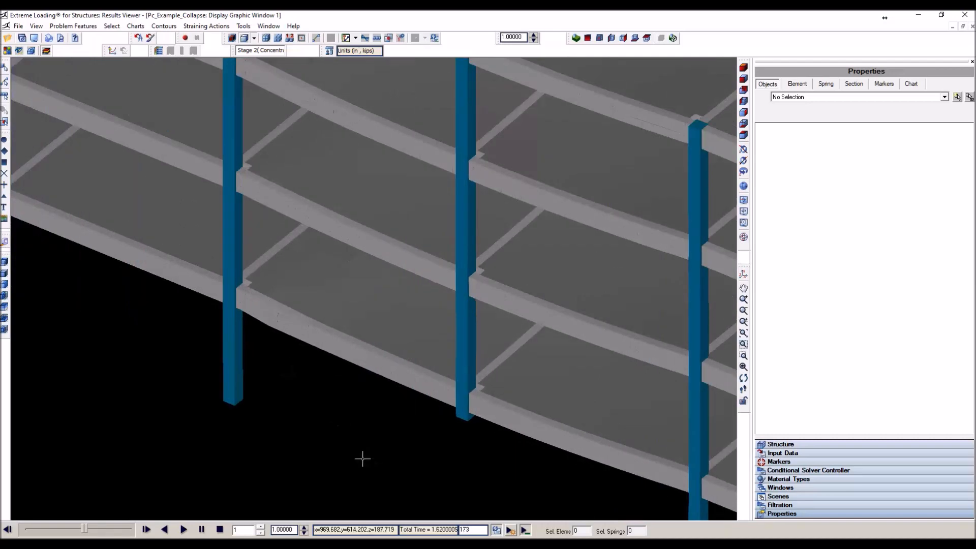
{"action": "scroll", "coordinate": [296, 340], "scroll_direction": "up", "scroll_amount": 2}
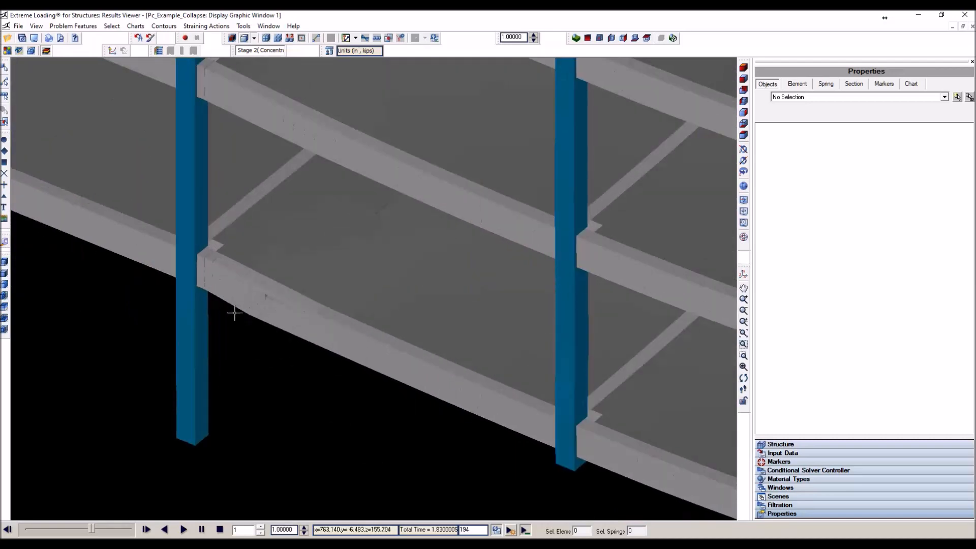
{"action": "scroll", "coordinate": [250, 306], "scroll_direction": "up", "scroll_amount": 2}
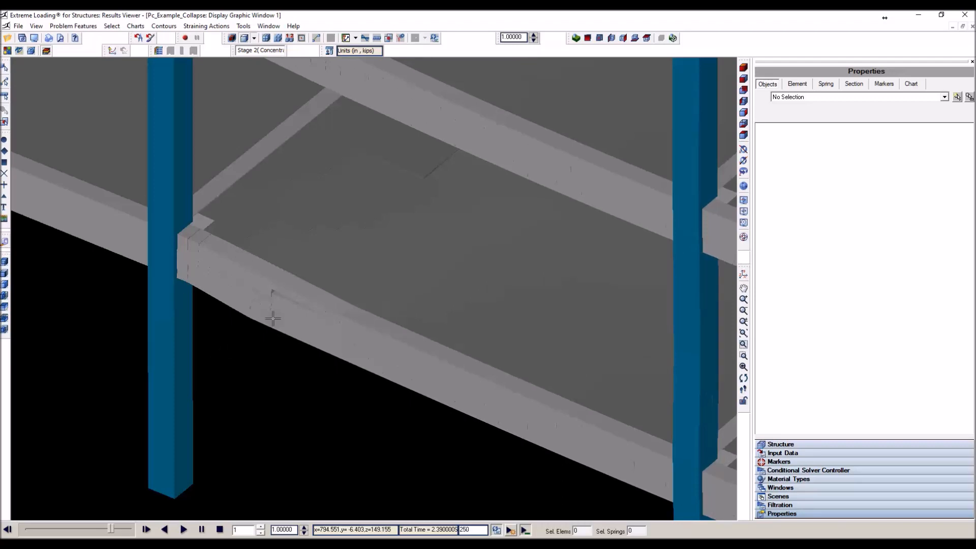
{"action": "scroll", "coordinate": [195, 313], "scroll_direction": "down", "scroll_amount": 1}
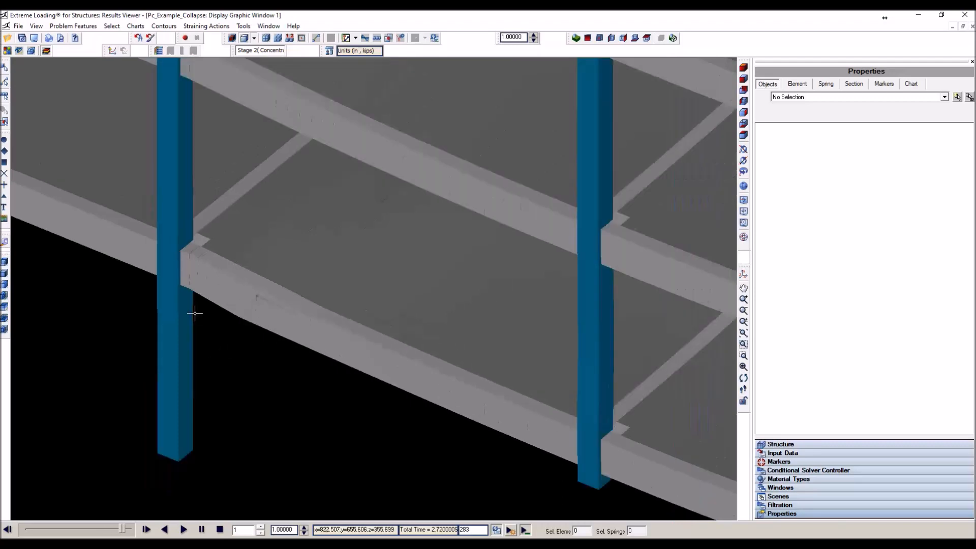
{"action": "scroll", "coordinate": [195, 313], "scroll_direction": "down", "scroll_amount": 1}
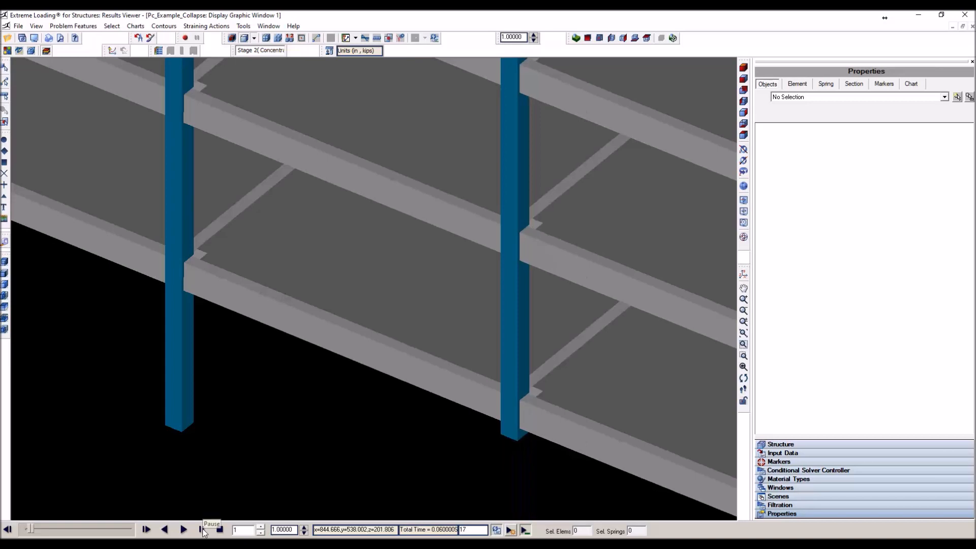
{"action": "left_click", "coordinate": [219, 530]}
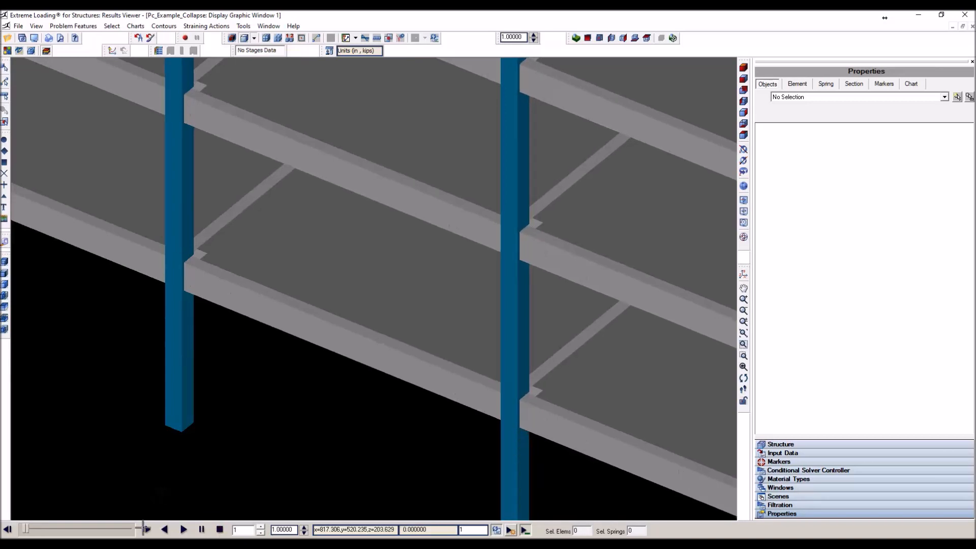
At the last frame, chart Z displacement against time for the lowest remaining element above the removed column, covering frames 1 to 301.
{"action": "left_click", "coordinate": [7, 530]}
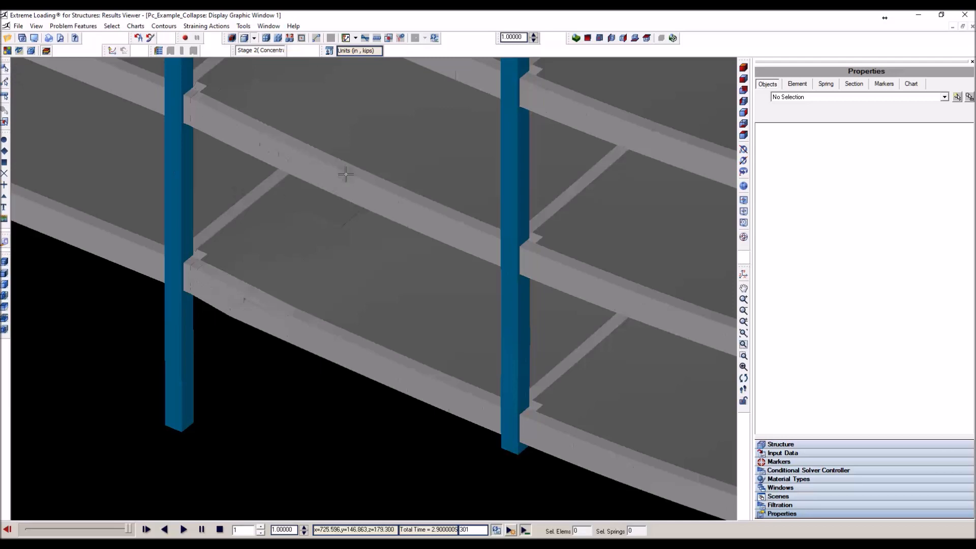
{"action": "left_click", "coordinate": [508, 449]}
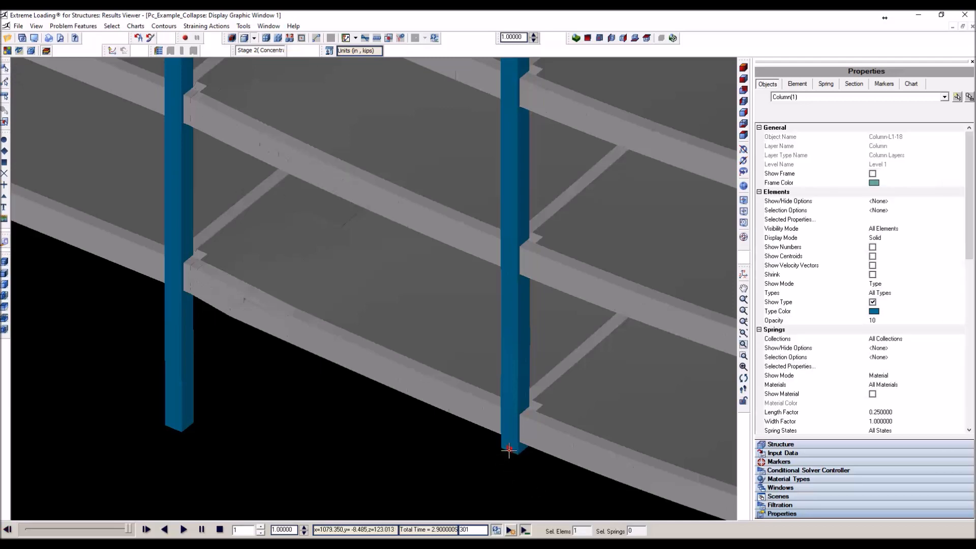
{"action": "left_click", "coordinate": [113, 52]}
{"action": "left_click", "coordinate": [368, 190]}
{"action": "left_click", "coordinate": [531, 163]}
{"action": "left_click", "coordinate": [511, 215]}
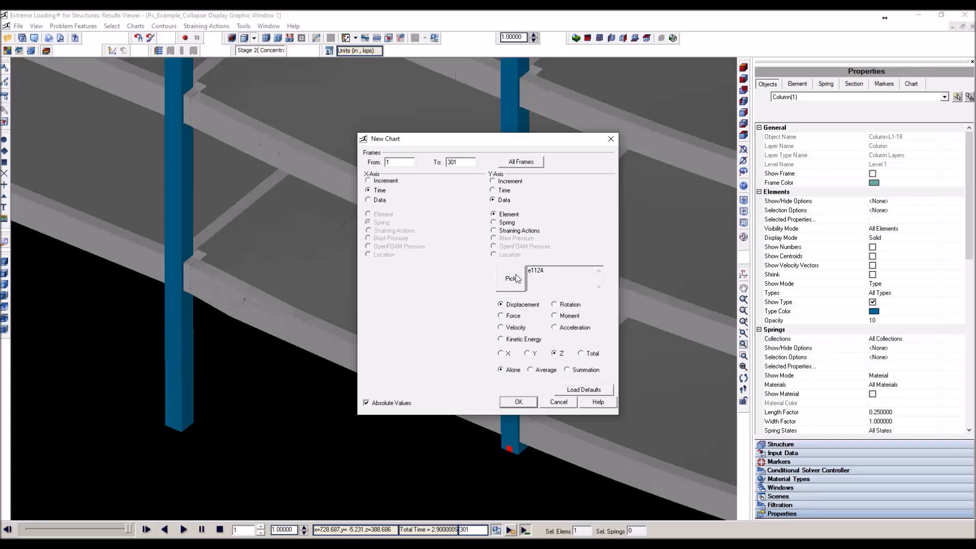
{"action": "left_click", "coordinate": [526, 405]}
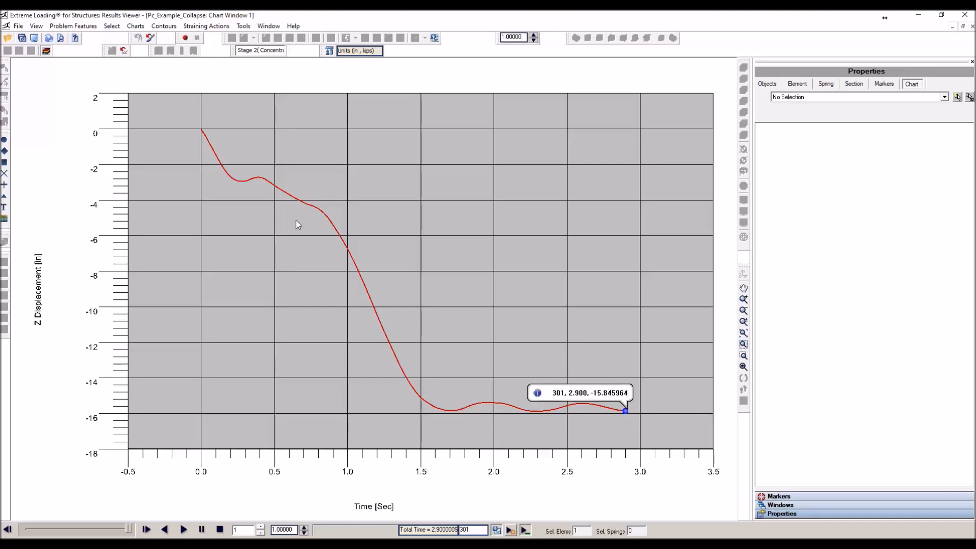
Hide the properties pane and tile the displacement chart and model windows side by side, with the deformed bays in view.
{"action": "left_click", "coordinate": [971, 63]}
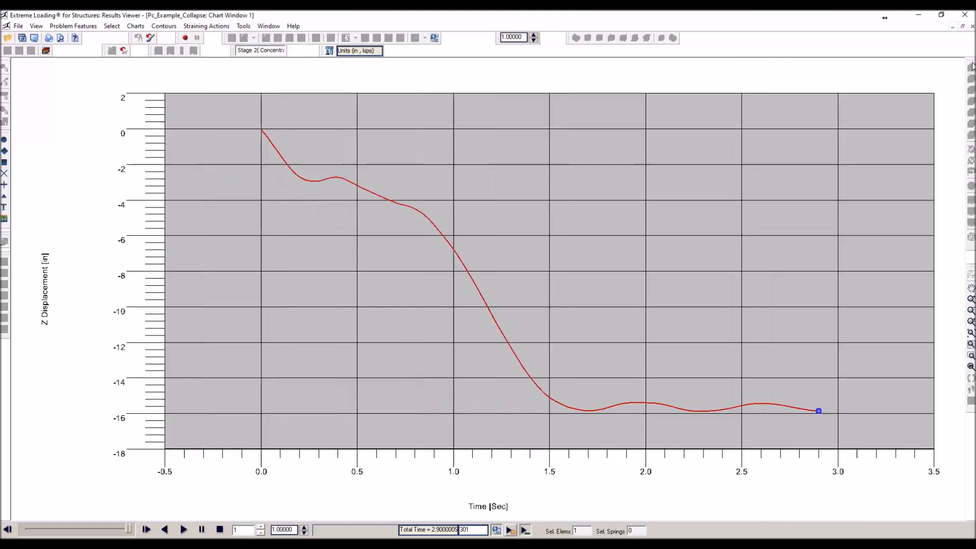
{"action": "left_click", "coordinate": [269, 25]}
{"action": "left_click", "coordinate": [301, 86]}
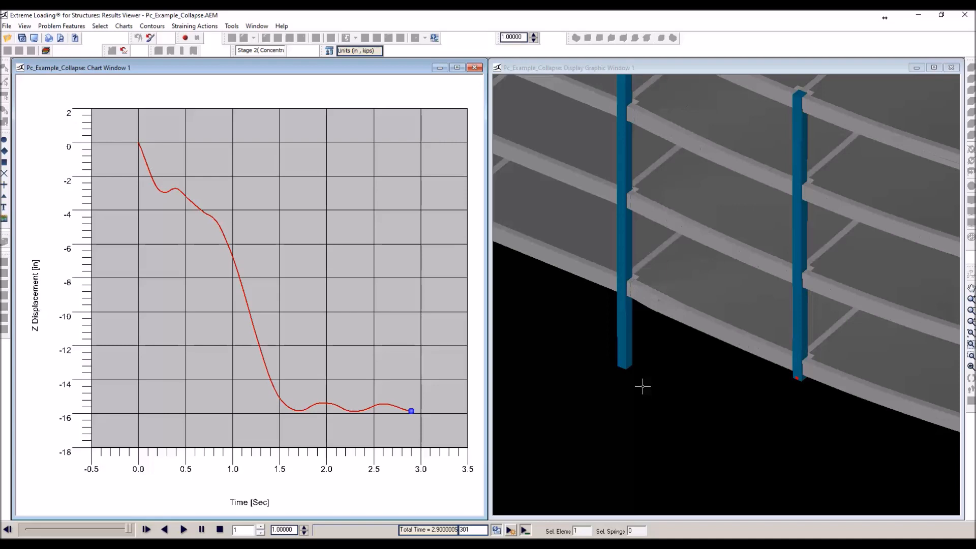
{"action": "scroll", "coordinate": [643, 386], "scroll_direction": "down", "scroll_amount": 2}
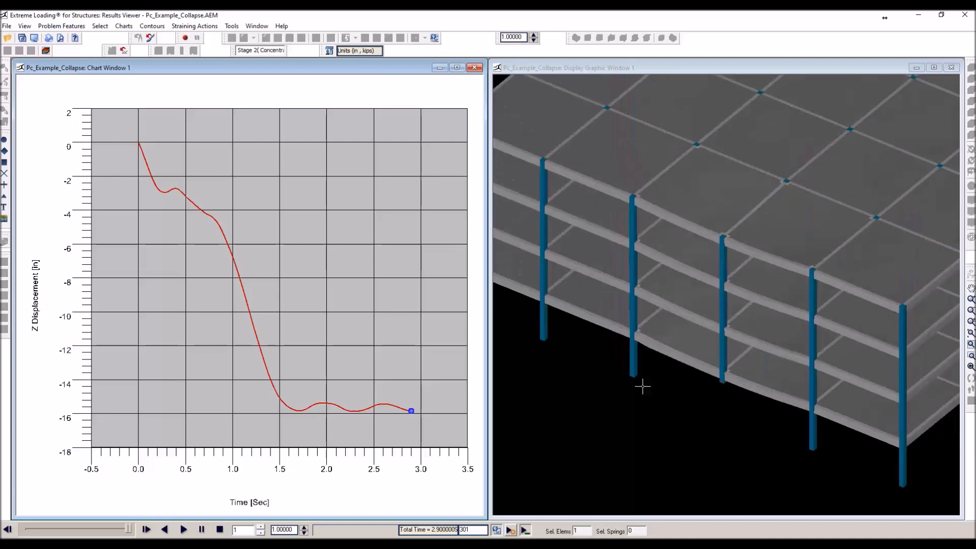
{"action": "scroll", "coordinate": [721, 376], "scroll_direction": "up", "scroll_amount": 2}
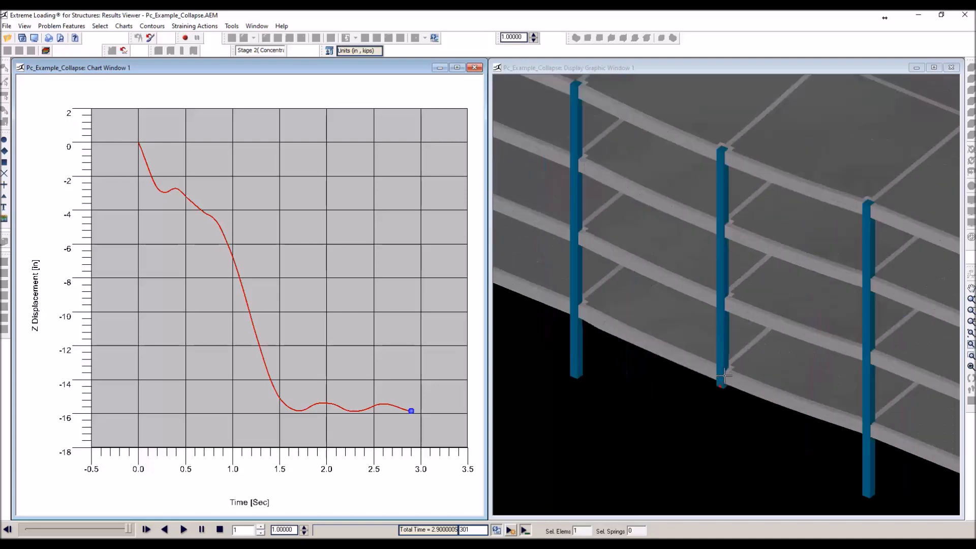
Plot averaged principal normal strain contours in the 1-direction for all elements of the model at frame 301.
{"action": "left_click", "coordinate": [667, 66]}
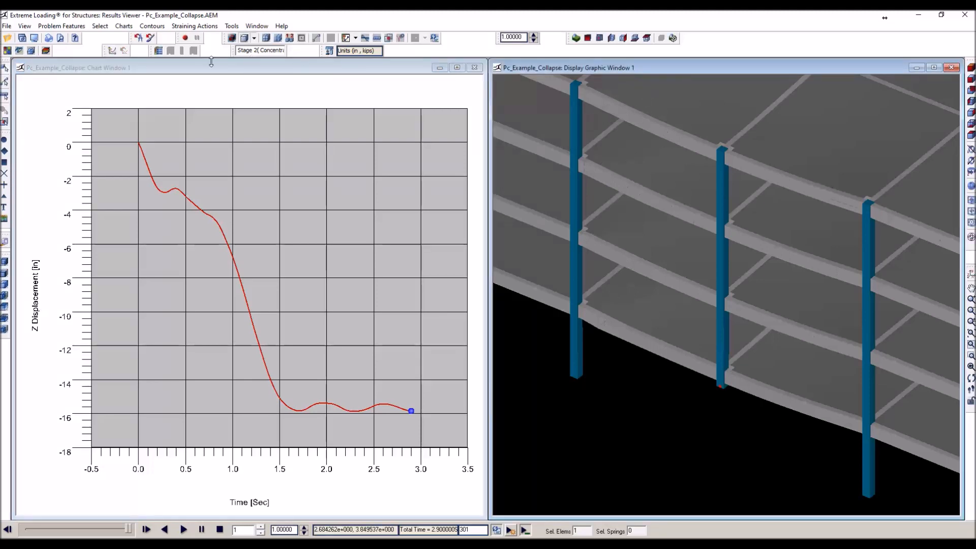
{"action": "left_click", "coordinate": [160, 51]}
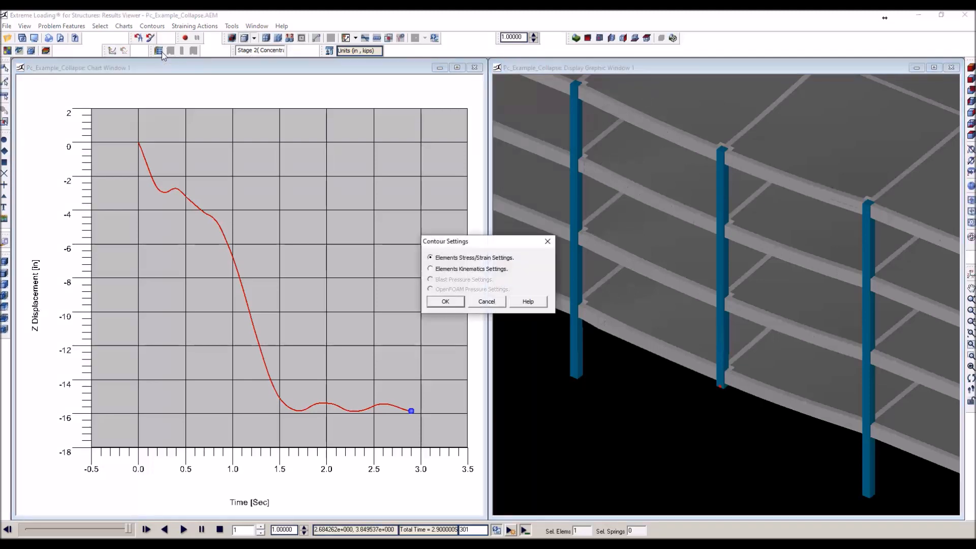
{"action": "left_click", "coordinate": [453, 301]}
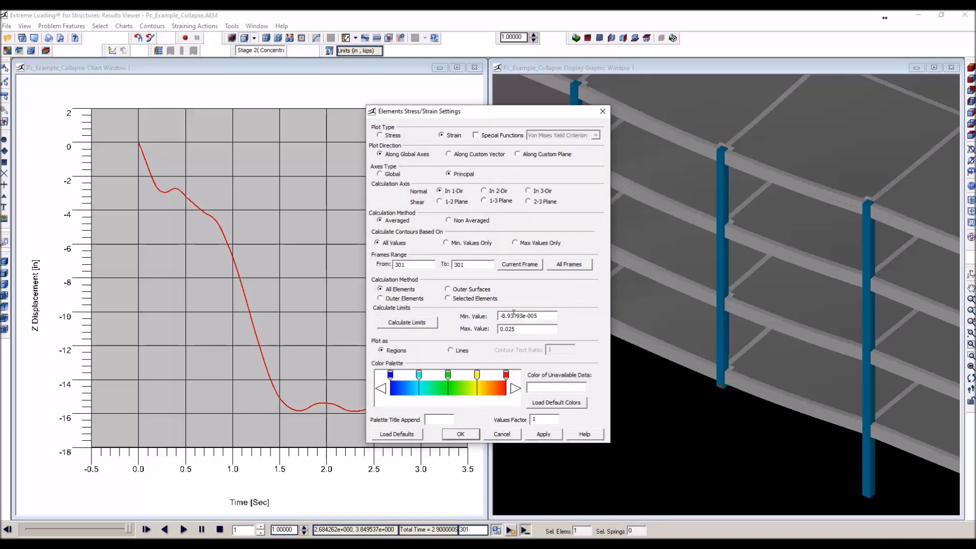
{"action": "left_click", "coordinate": [545, 437]}
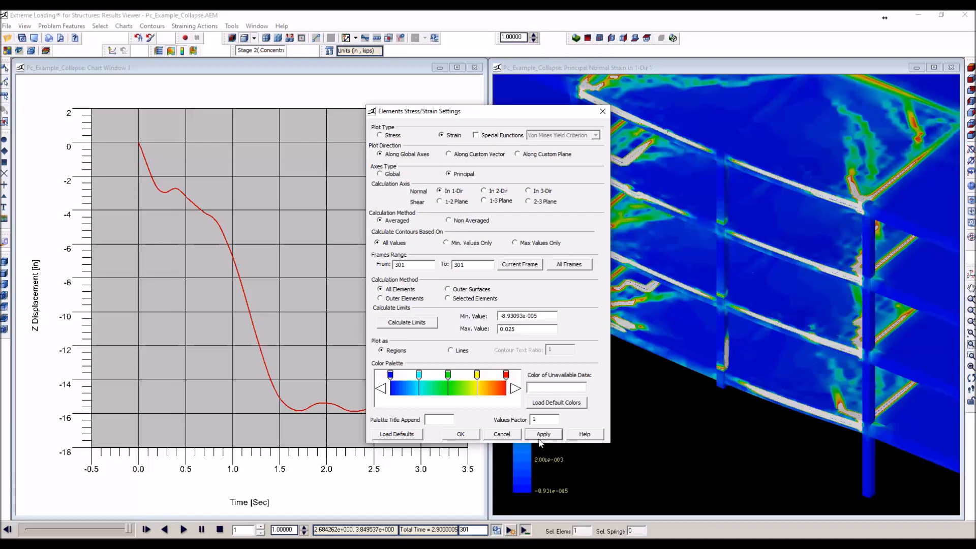
{"action": "left_click", "coordinate": [461, 436]}
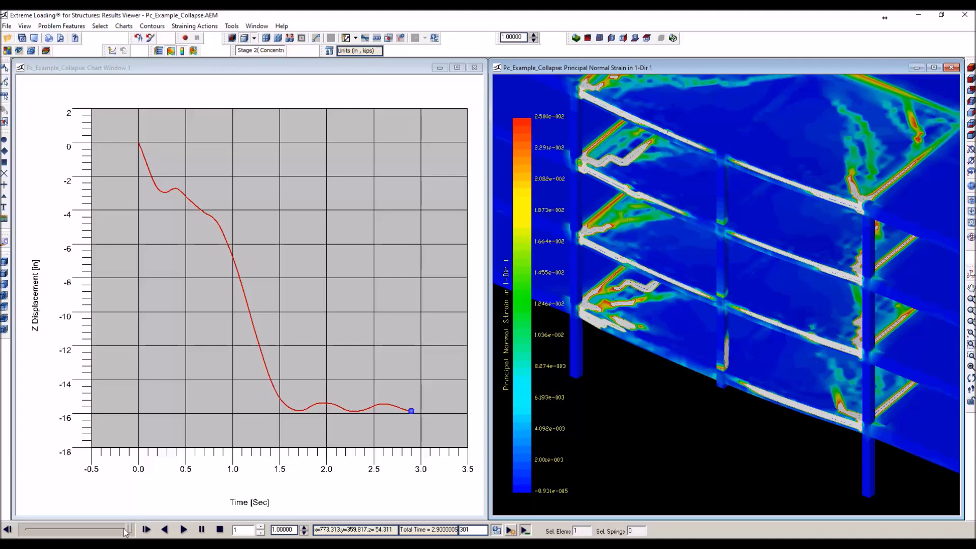
Move the strain contour results back to frame 22 and show the properties pane again.
{"action": "left_click_drag", "start_coordinate": [128, 532], "coordinate": [33, 533]}
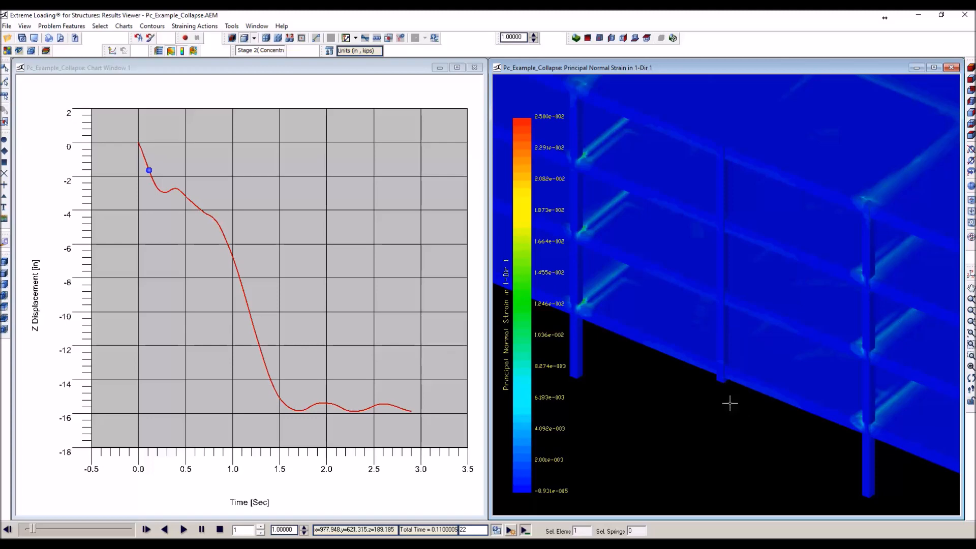
{"action": "scroll", "coordinate": [730, 401], "scroll_direction": "up", "scroll_amount": 3}
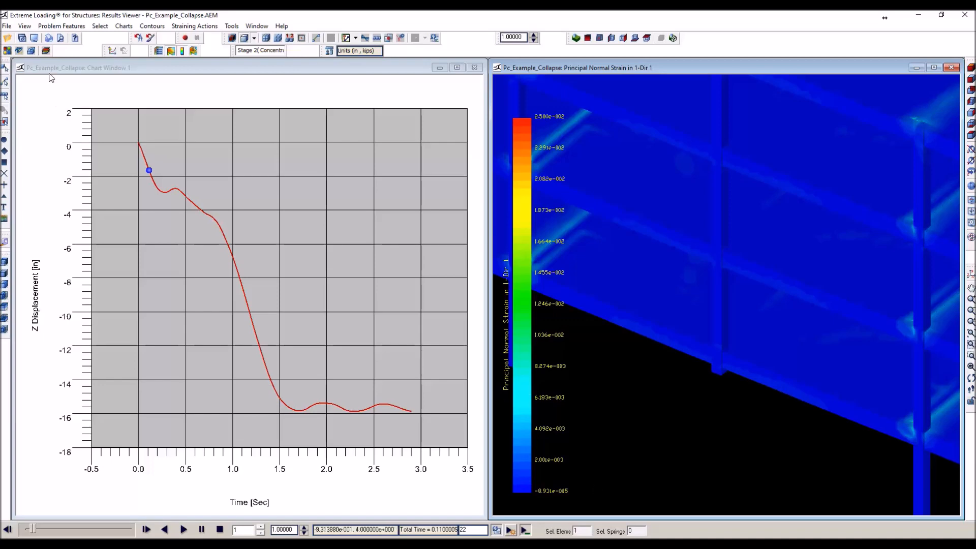
{"action": "left_click", "coordinate": [46, 51]}
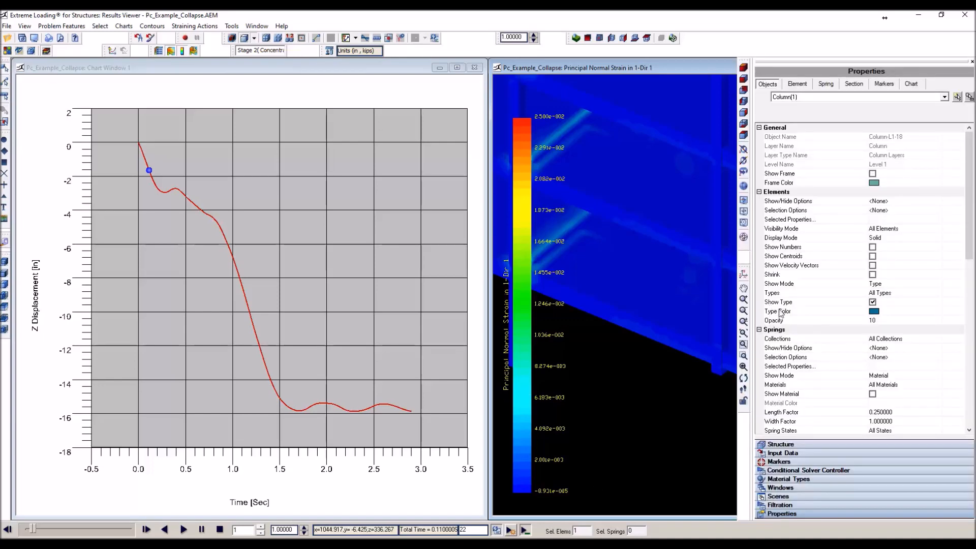
Hide Levels 4, 3 and 2 of the structure to leave only Level 1 displayed, then close the structure pane.
{"action": "left_click", "coordinate": [826, 446]}
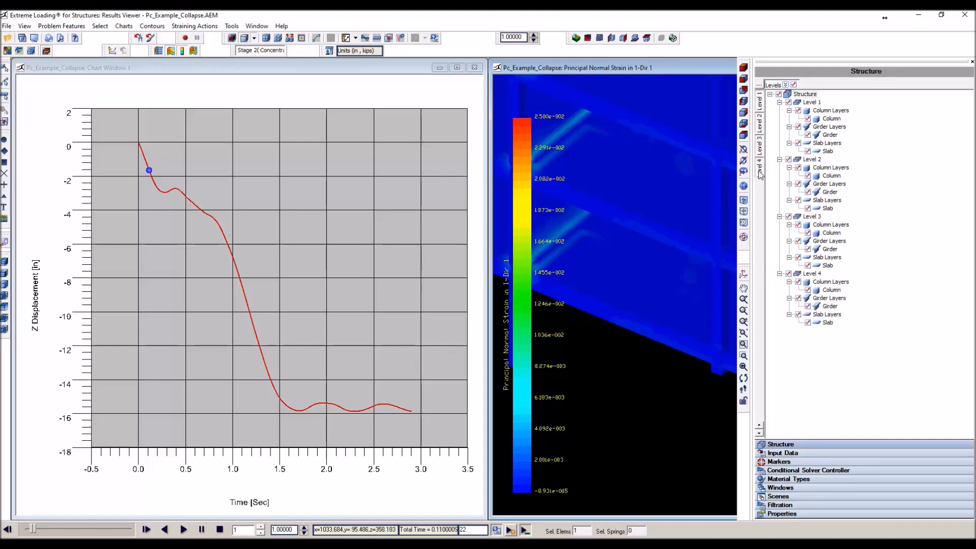
{"action": "left_click", "coordinate": [764, 135]}
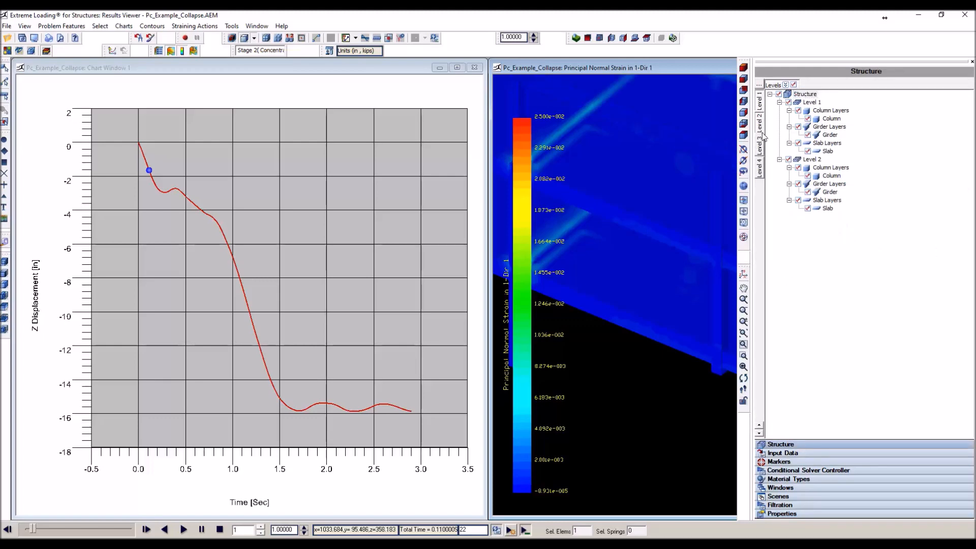
{"action": "left_click", "coordinate": [763, 121]}
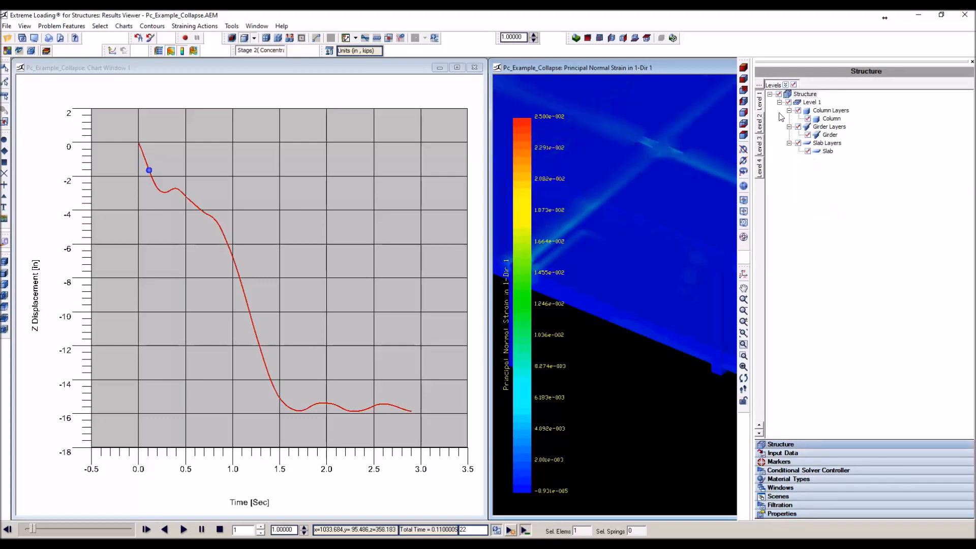
{"action": "left_click", "coordinate": [973, 62]}
Play the strain contour results forward with the damaged Level 1 bays in view, and pause at frame 176.
{"action": "scroll", "coordinate": [742, 392], "scroll_direction": "down", "scroll_amount": 2}
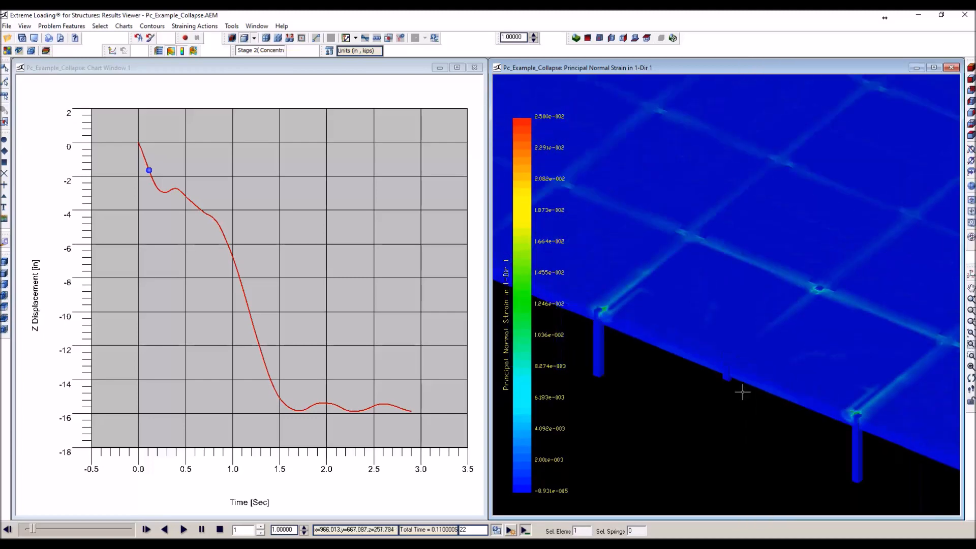
{"action": "scroll", "coordinate": [678, 377], "scroll_direction": "up", "scroll_amount": 2}
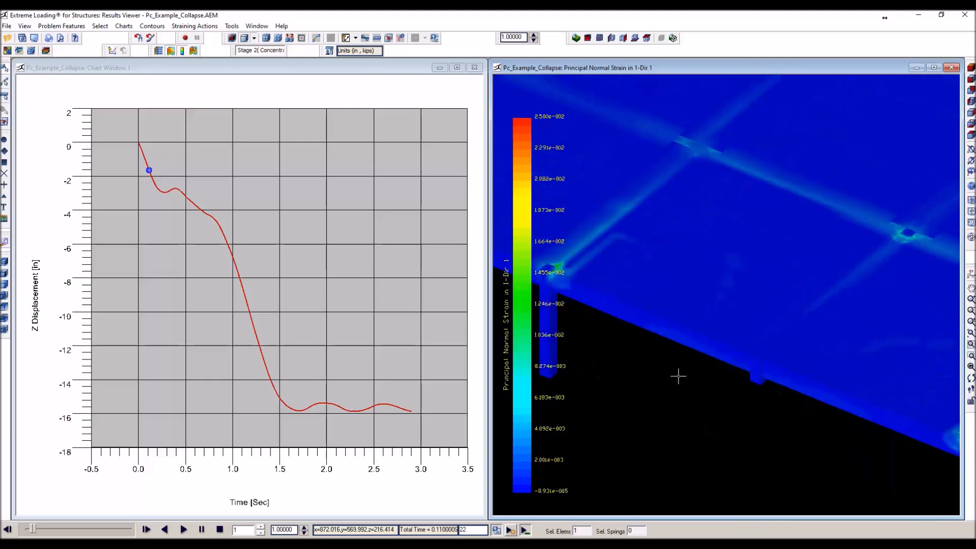
{"action": "scroll", "coordinate": [906, 264], "scroll_direction": "down", "scroll_amount": 2}
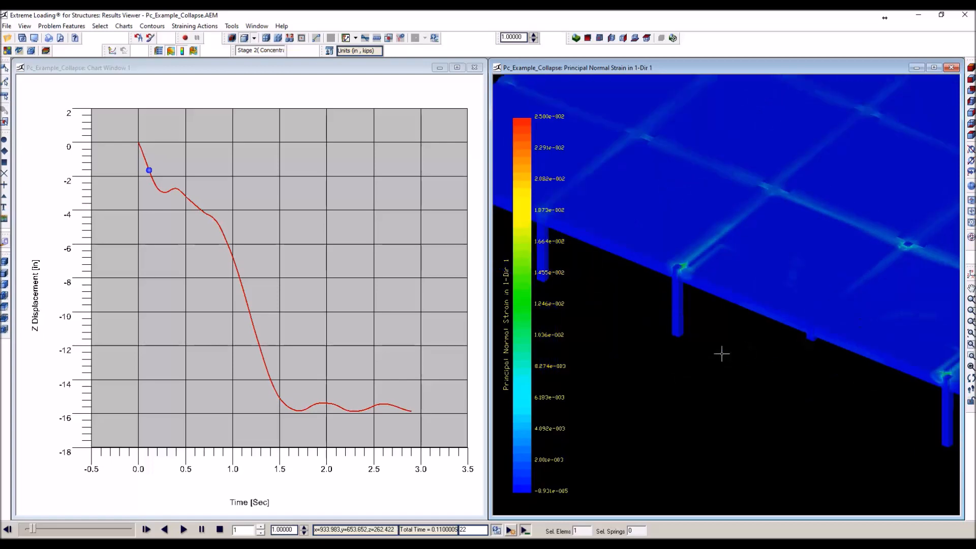
{"action": "scroll", "coordinate": [721, 353], "scroll_direction": "down", "scroll_amount": 1}
{"action": "scroll", "coordinate": [905, 299], "scroll_direction": "up", "scroll_amount": 1}
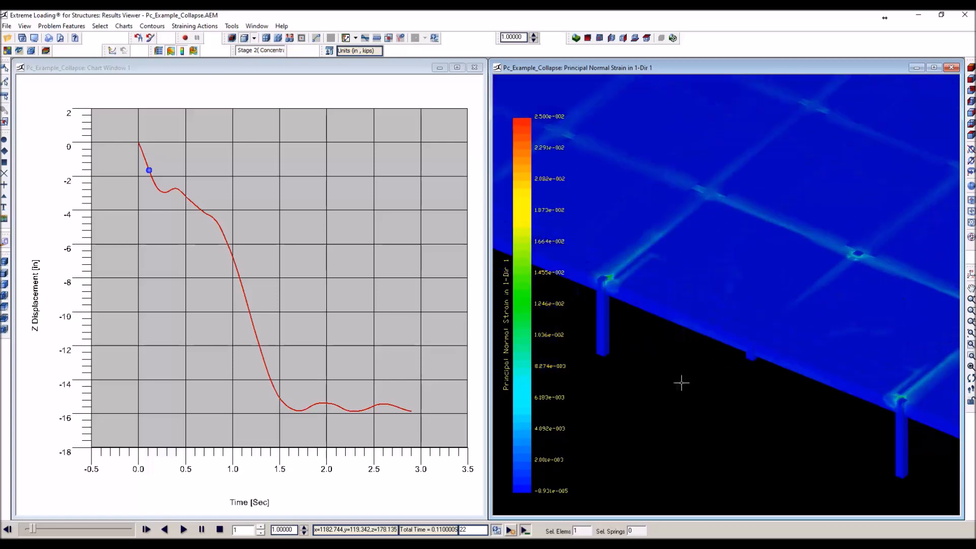
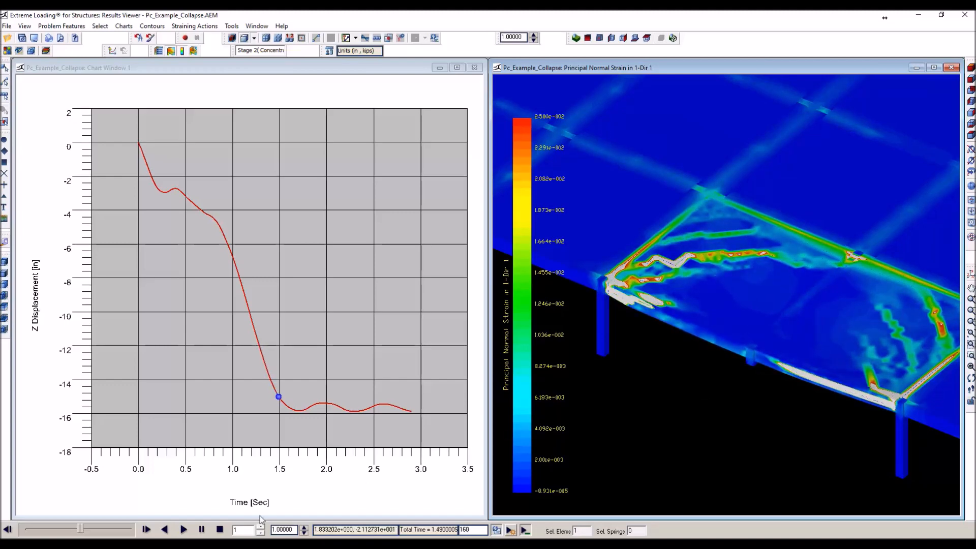
{"action": "left_click", "coordinate": [201, 530]}
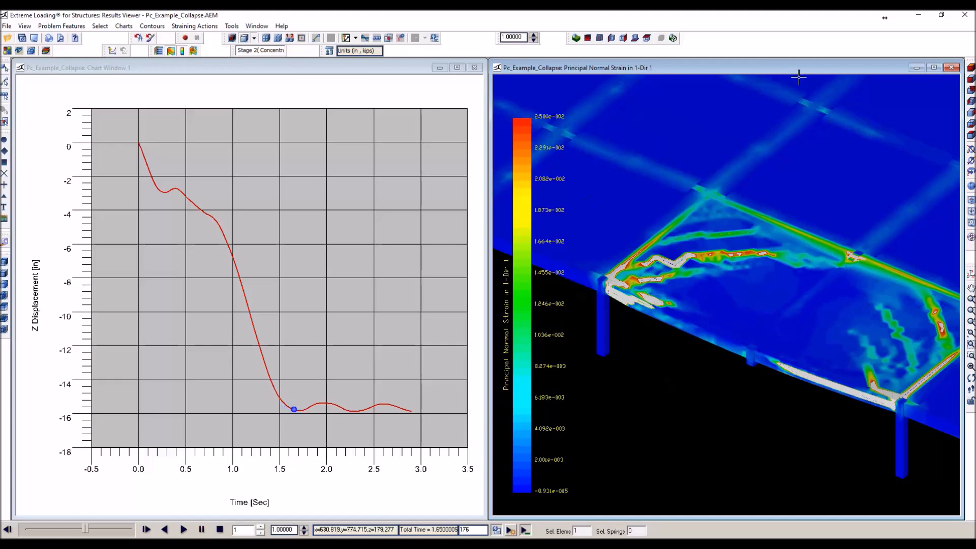
Turn off the strain contours in the maximised model window and hide Level 1's slab layers.
{"action": "left_click", "coordinate": [935, 67]}
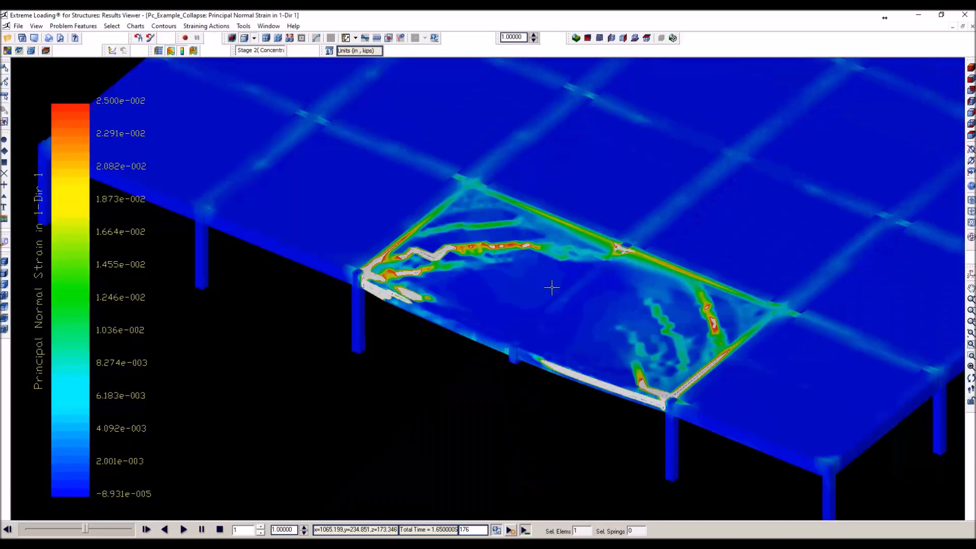
{"action": "left_click", "coordinate": [171, 50]}
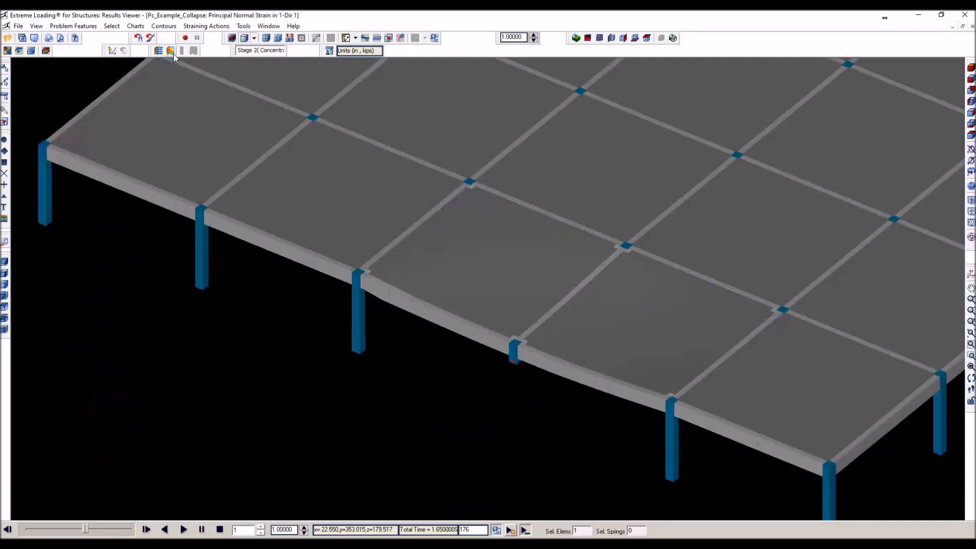
{"action": "left_click", "coordinate": [46, 50]}
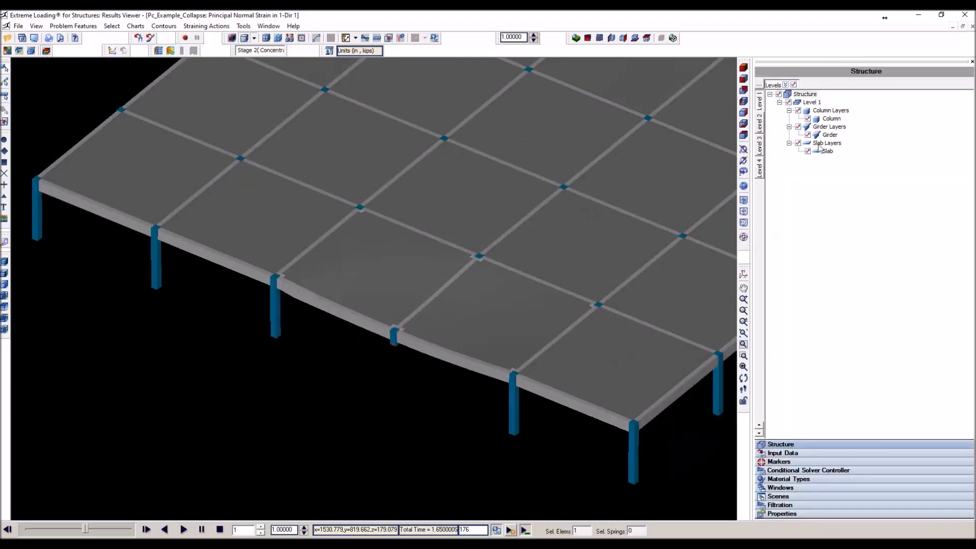
{"action": "left_click", "coordinate": [797, 143]}
{"action": "scroll", "coordinate": [257, 340], "scroll_direction": "up", "scroll_amount": 3}
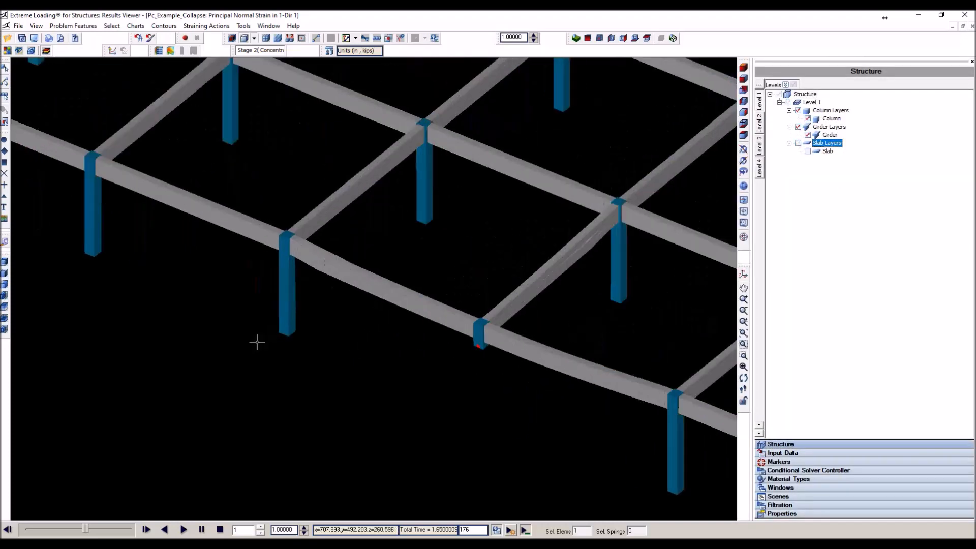
Select six elements along the two edge girders beside the removed column and show their Normal straining action diagrams.
{"action": "left_click", "coordinate": [307, 249]}
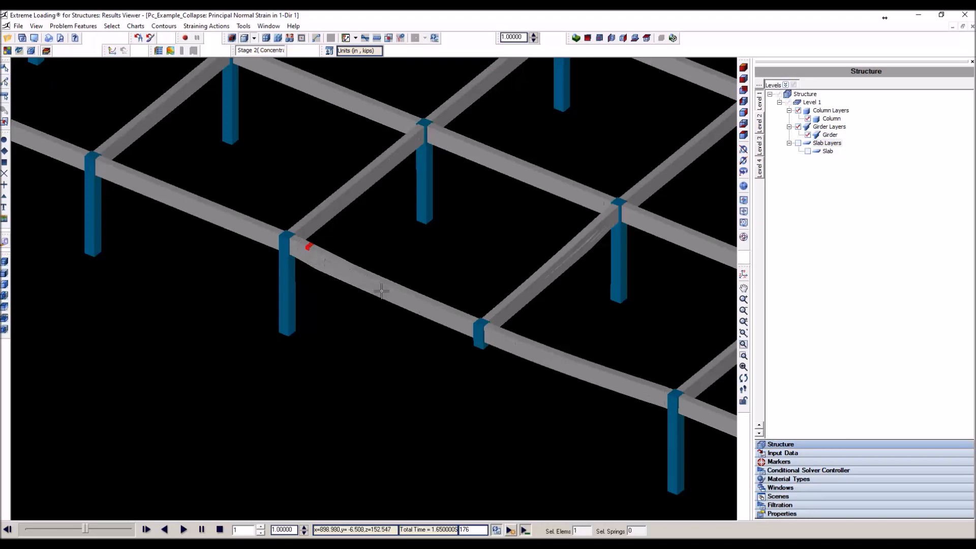
{"action": "left_click", "coordinate": [465, 324]}
{"action": "left_click", "coordinate": [500, 344]}
{"action": "left_click", "coordinate": [782, 513]}
{"action": "scroll", "coordinate": [879, 376], "scroll_direction": "down", "scroll_amount": 12}
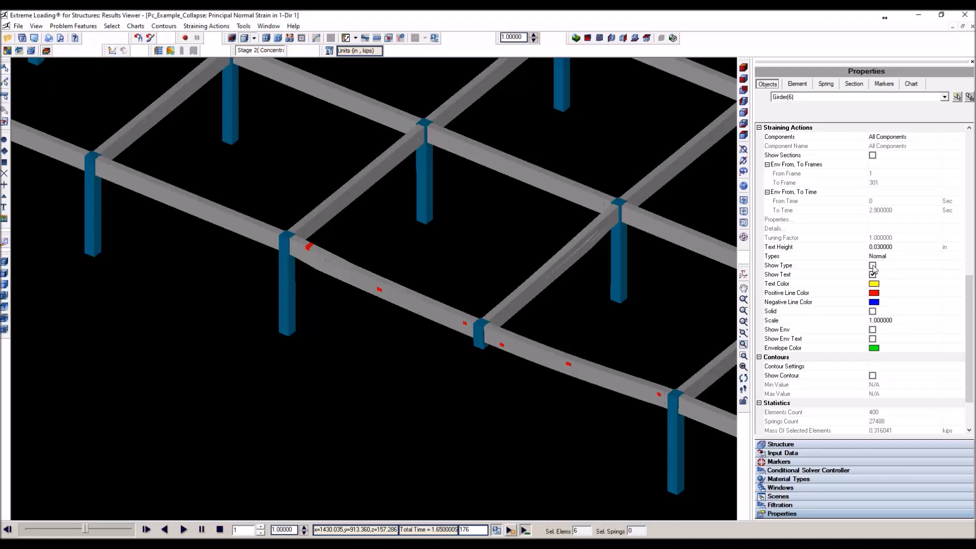
{"action": "left_click", "coordinate": [872, 265]}
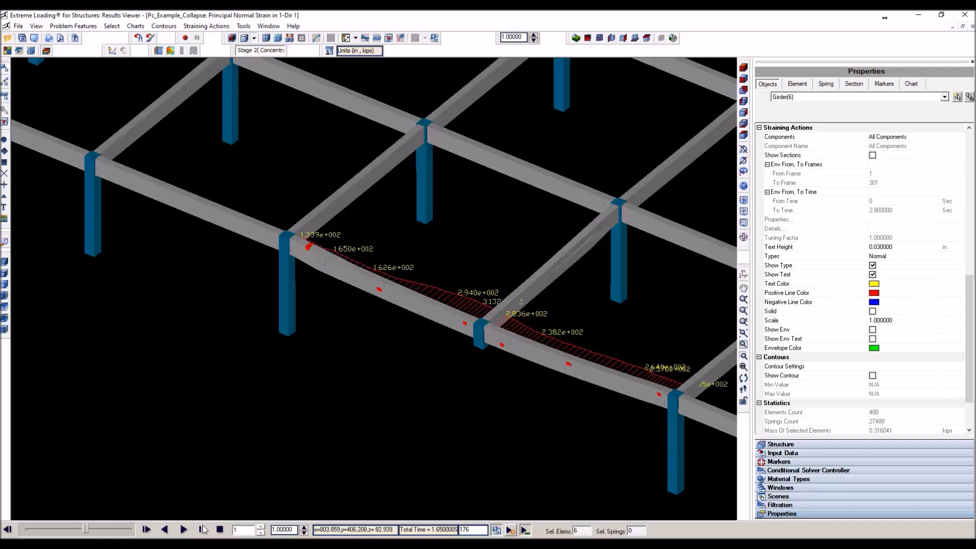
Return the results to frame 1 and tile the model and displacement chart windows vertically, with the properties pane hidden.
{"action": "left_click", "coordinate": [220, 531]}
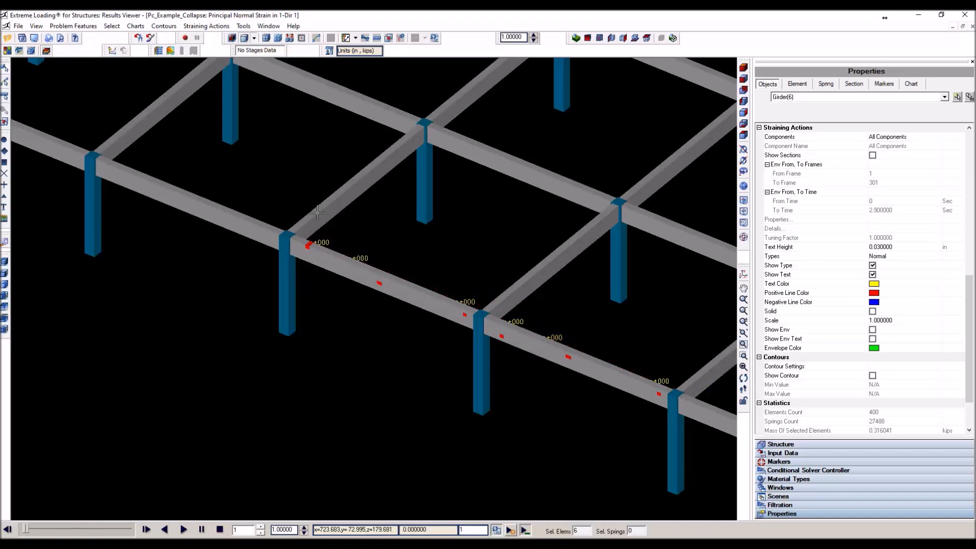
{"action": "left_click", "coordinate": [971, 64]}
{"action": "left_click", "coordinate": [274, 28]}
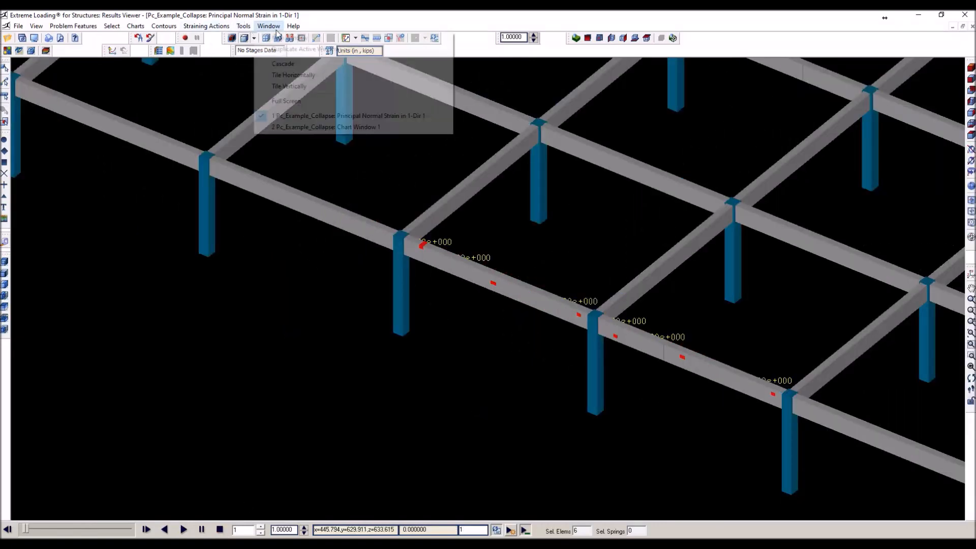
{"action": "left_click", "coordinate": [335, 87]}
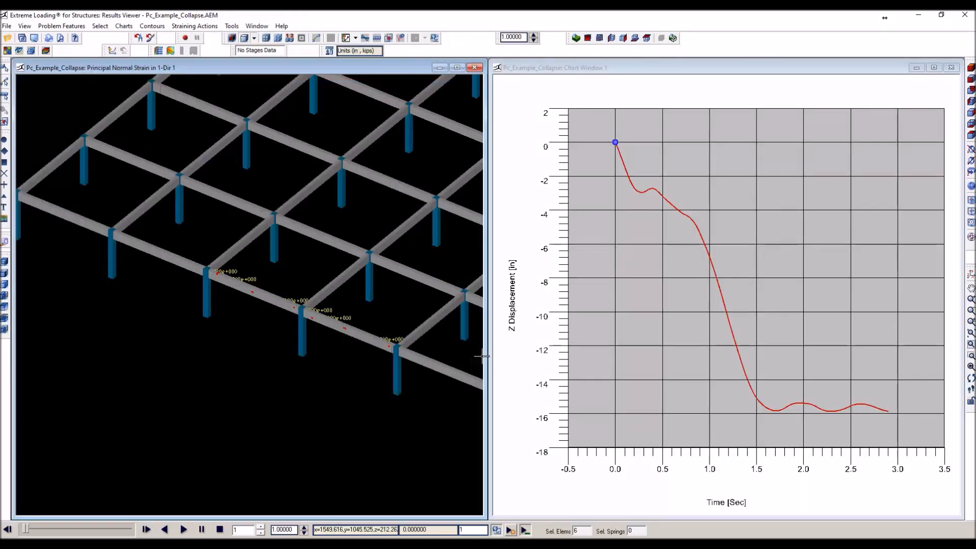
Widen the model window and narrow the displacement chart window to fit beside it at full height.
{"action": "left_click_drag", "start_coordinate": [484, 355], "coordinate": [673, 353]}
{"action": "left_click", "coordinate": [806, 374]}
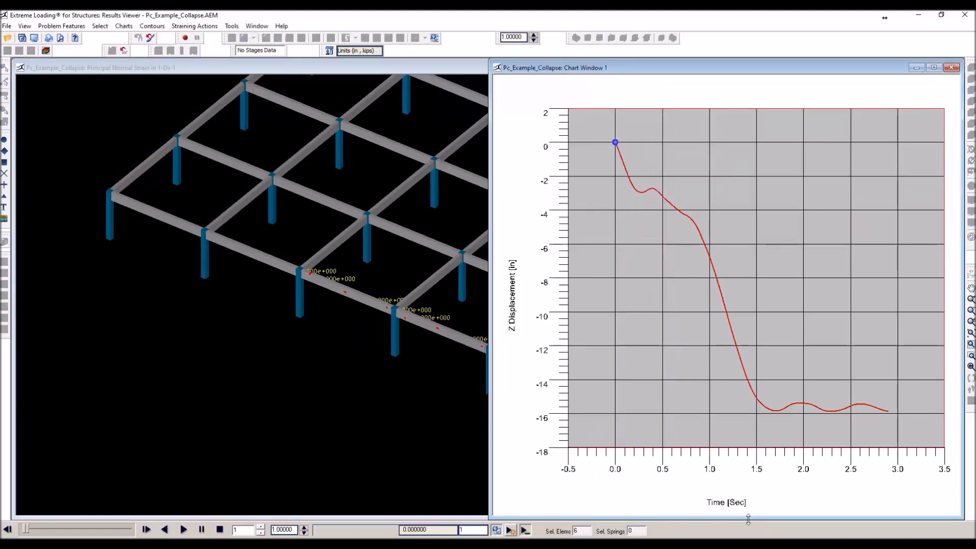
{"action": "left_click_drag", "start_coordinate": [747, 519], "coordinate": [697, 259]}
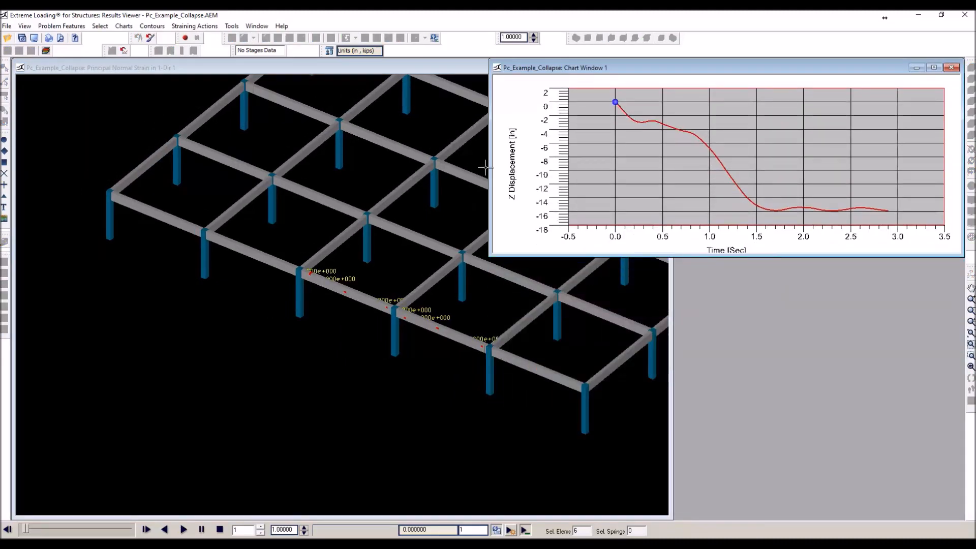
{"action": "left_click_drag", "start_coordinate": [492, 196], "coordinate": [676, 210]}
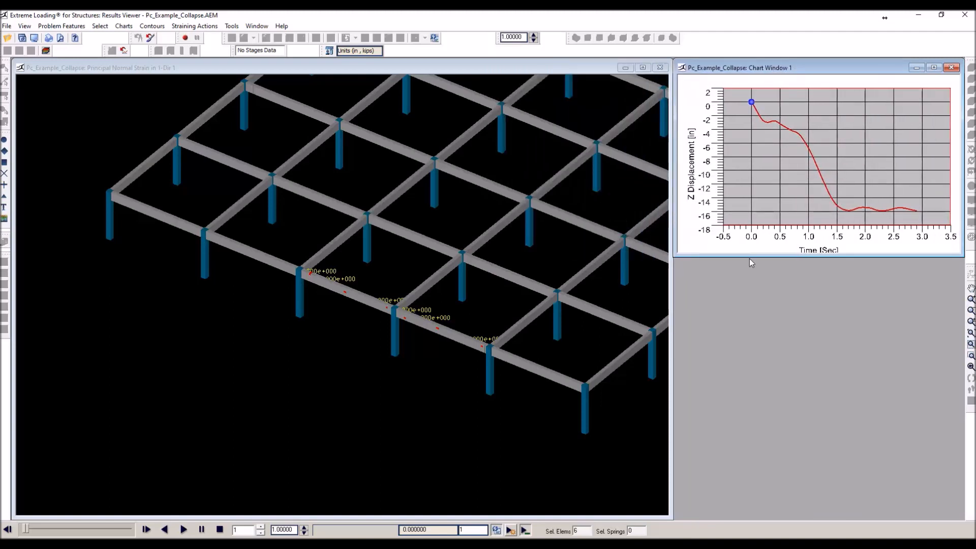
{"action": "left_click_drag", "start_coordinate": [750, 257], "coordinate": [757, 519]}
Play the girder normal force diagrams from frame 1, maximise the model window during playback, and reset to frame 1.
{"action": "scroll", "coordinate": [393, 302], "scroll_direction": "up", "scroll_amount": 4}
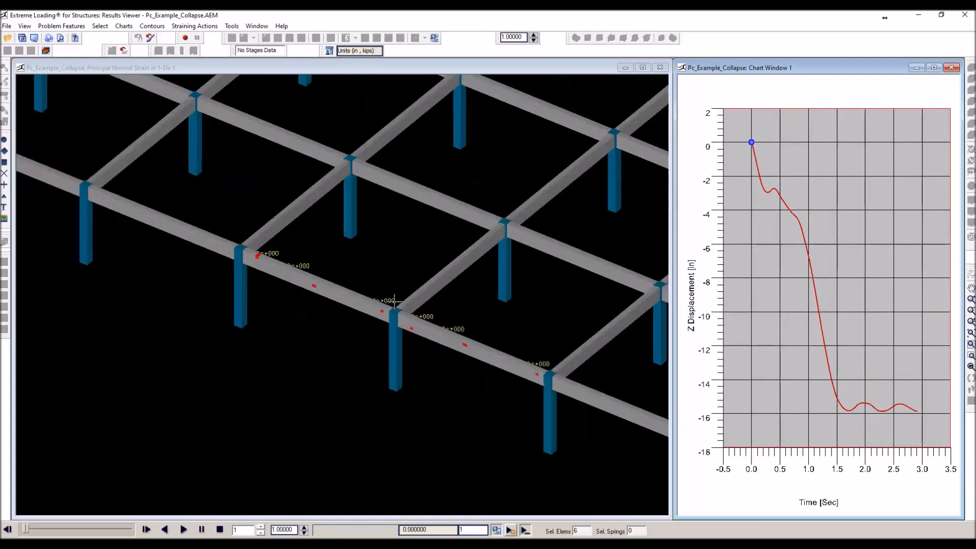
{"action": "left_click", "coordinate": [183, 530]}
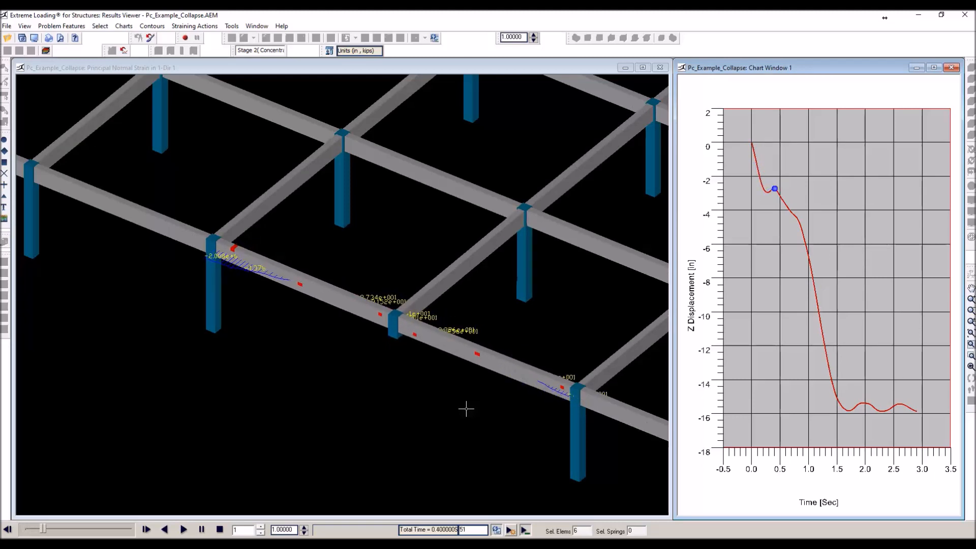
{"action": "left_click", "coordinate": [642, 67]}
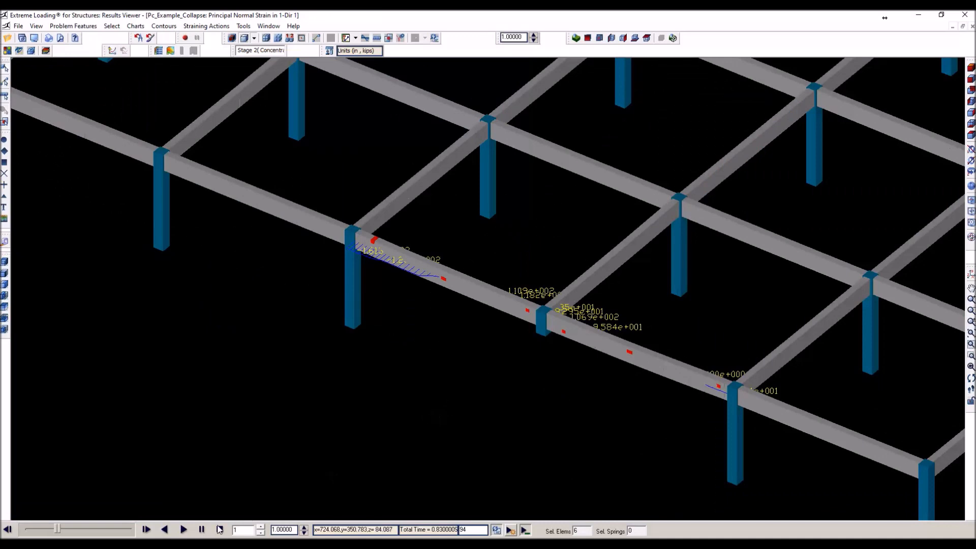
{"action": "left_click", "coordinate": [219, 530]}
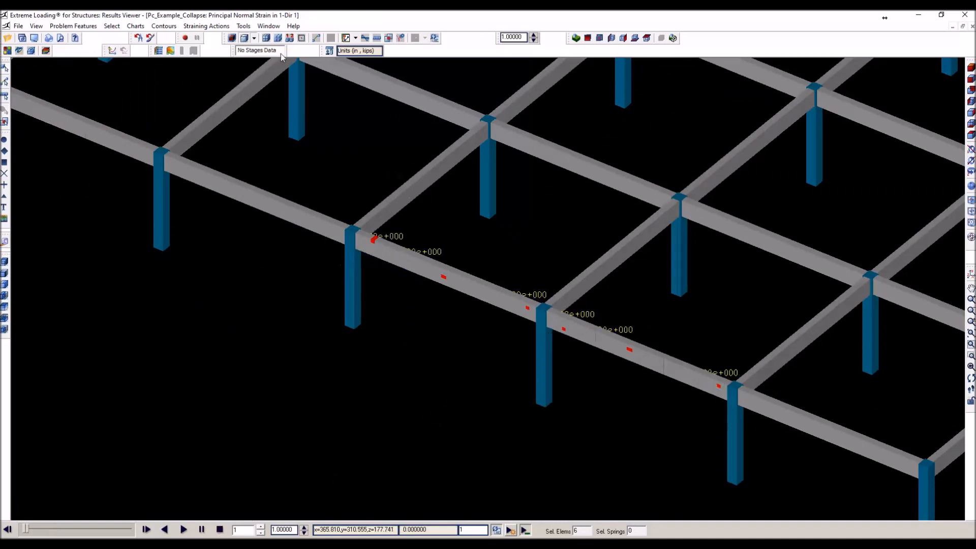
Switch the Level 1 columns and girders to wireframe display, with the refined girders around the removed column in view.
{"action": "left_click", "coordinate": [265, 38]}
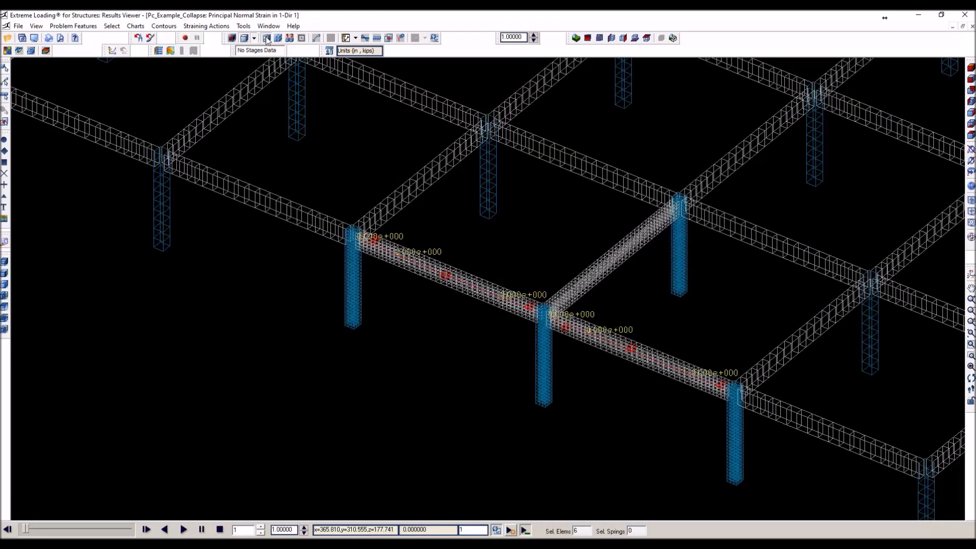
{"action": "scroll", "coordinate": [166, 316], "scroll_direction": "down", "scroll_amount": 1}
{"action": "scroll", "coordinate": [339, 287], "scroll_direction": "up", "scroll_amount": 3}
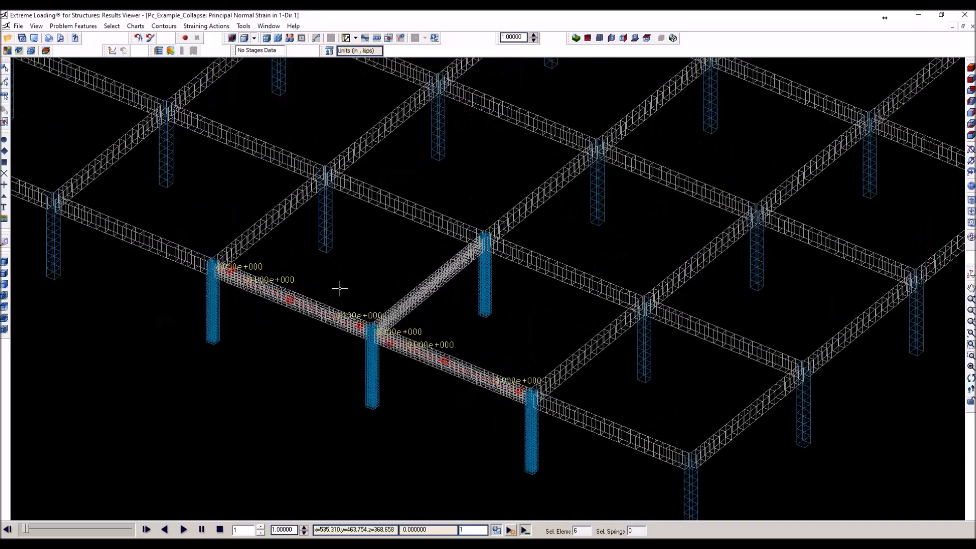
{"action": "scroll", "coordinate": [330, 320], "scroll_direction": "up", "scroll_amount": 2}
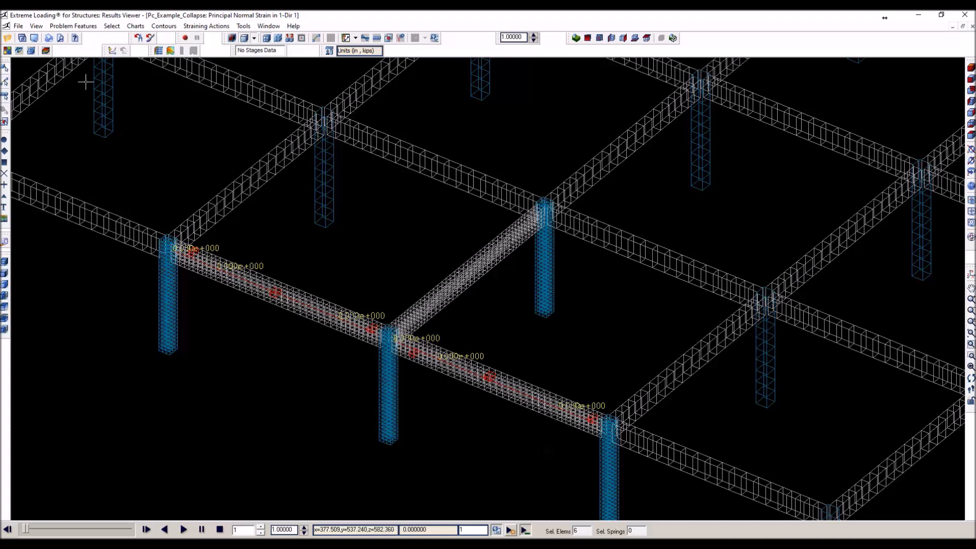
Start a new springs filter under the advanced filtration settings.
{"action": "left_click", "coordinate": [49, 52]}
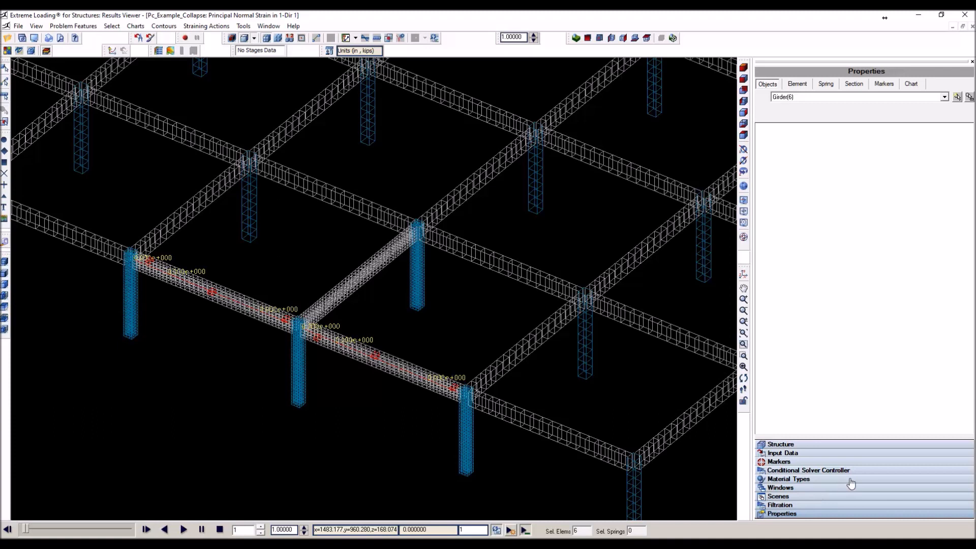
{"action": "left_click", "coordinate": [821, 505]}
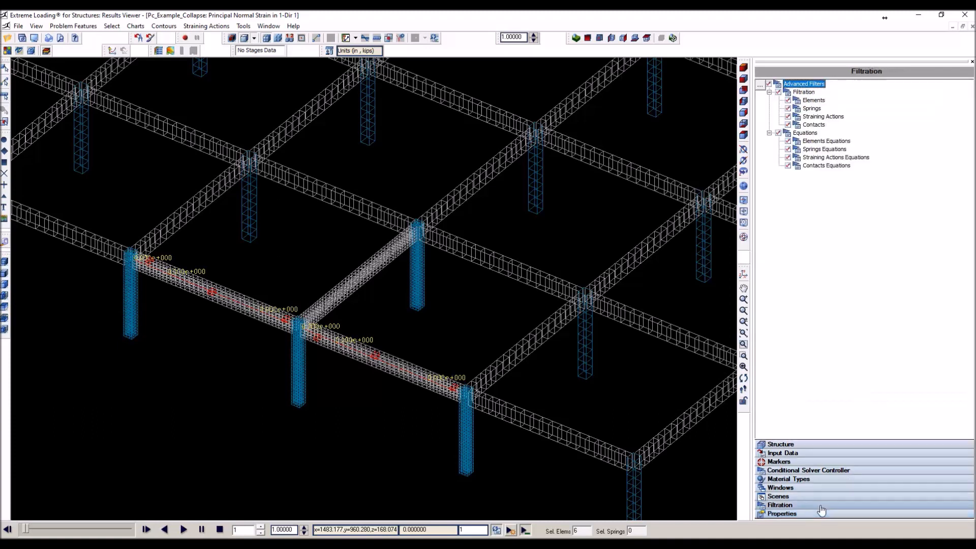
{"action": "right_click", "coordinate": [812, 109]}
{"action": "left_click", "coordinate": [836, 117]}
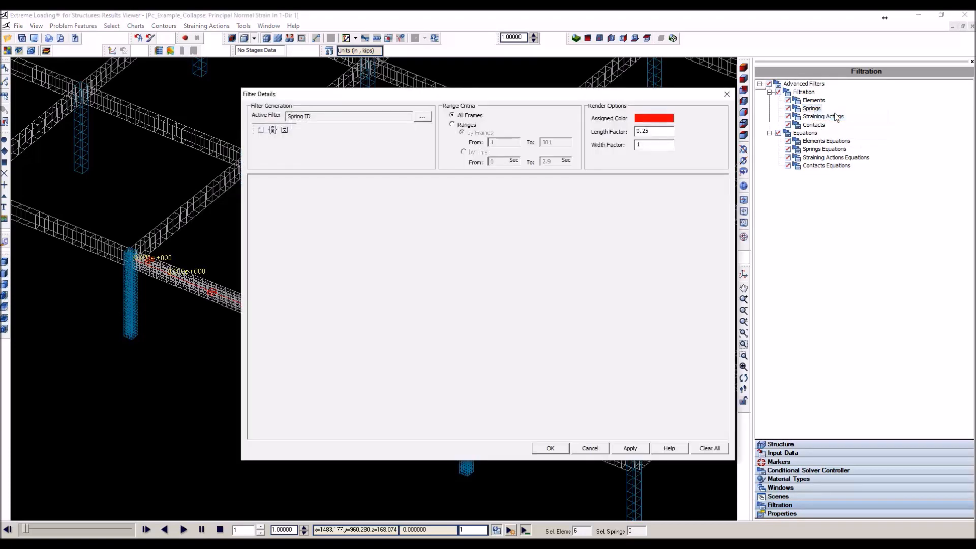
Add a Spring Material = Normal Steel condition to the springs filter and place it toward the middle of the filter canvas.
{"action": "left_click", "coordinate": [426, 118]}
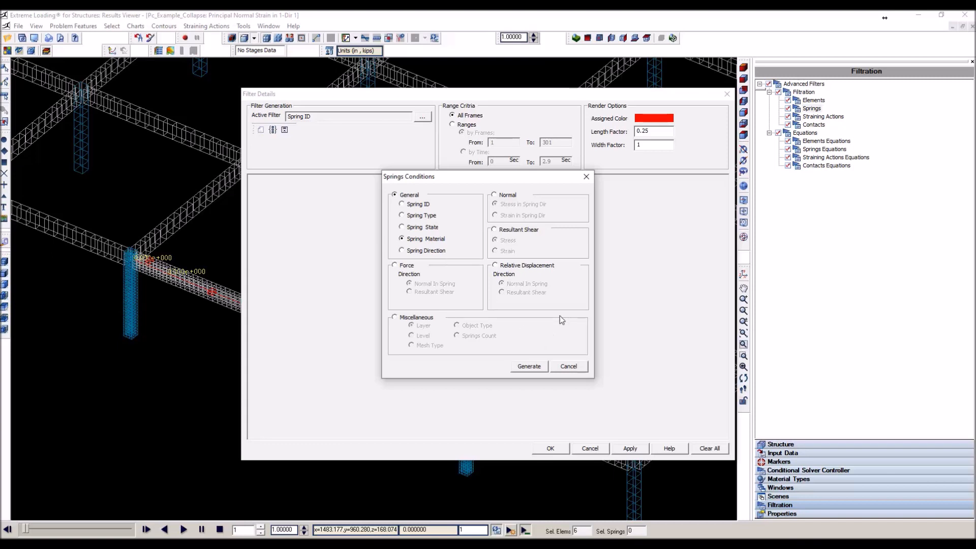
{"action": "left_click", "coordinate": [529, 366]}
{"action": "left_click", "coordinate": [517, 227]}
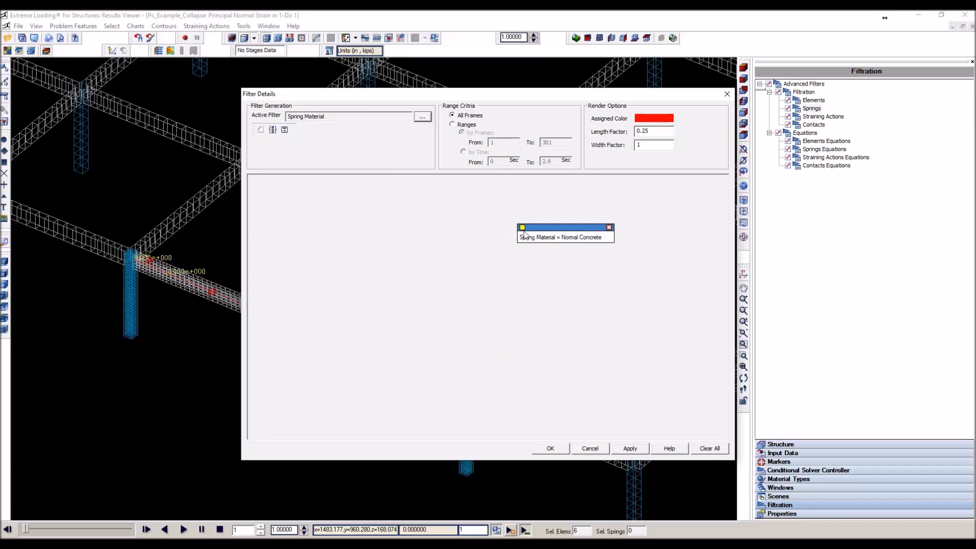
{"action": "left_click", "coordinate": [583, 238]}
{"action": "left_click", "coordinate": [585, 238]}
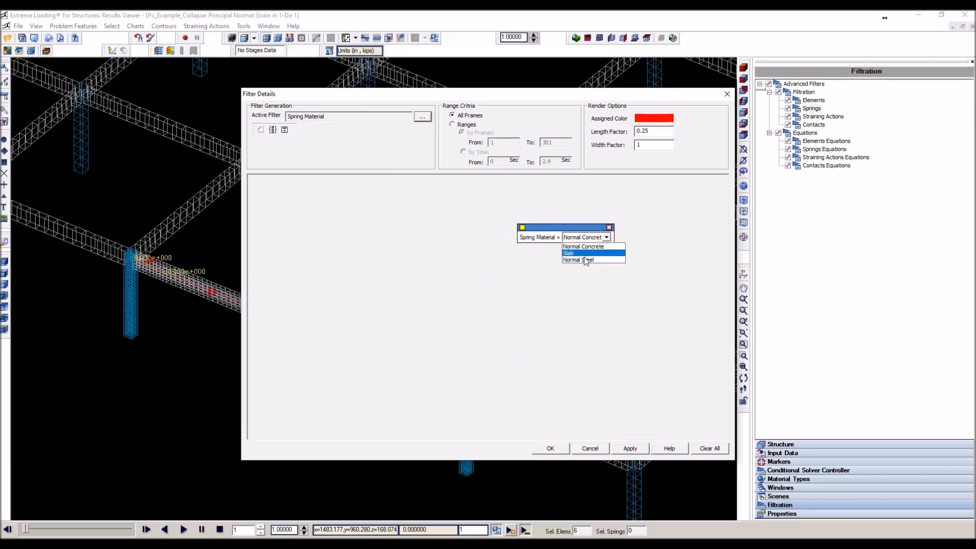
{"action": "left_click", "coordinate": [585, 260]}
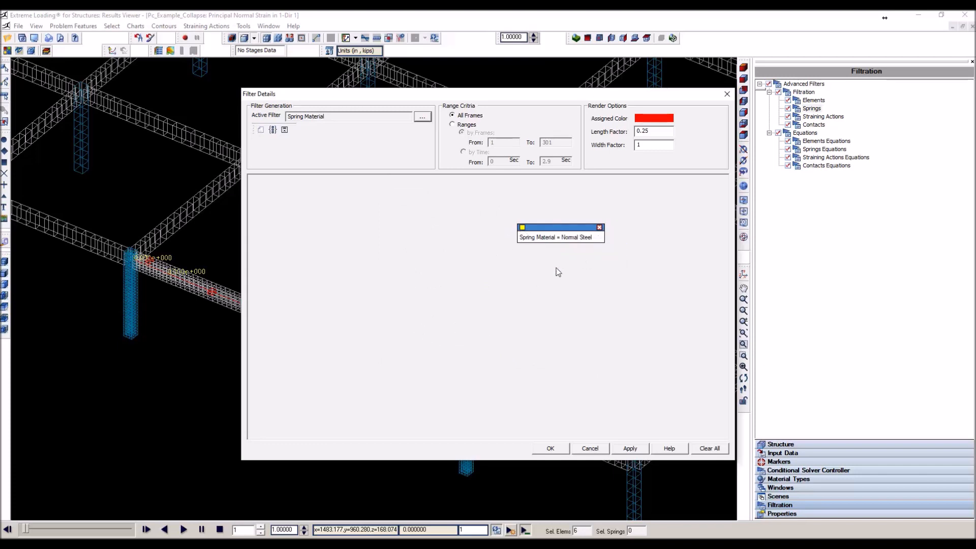
{"action": "left_click_drag", "start_coordinate": [554, 229], "coordinate": [468, 234]}
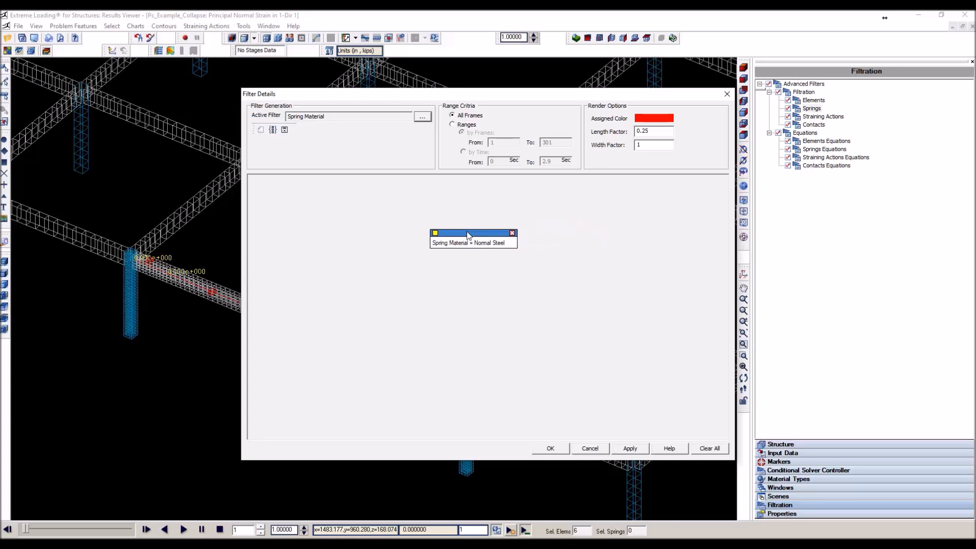
Add a condition for normal stress in the spring direction, set to >= 60 kips/in^2.
{"action": "left_click", "coordinate": [423, 117]}
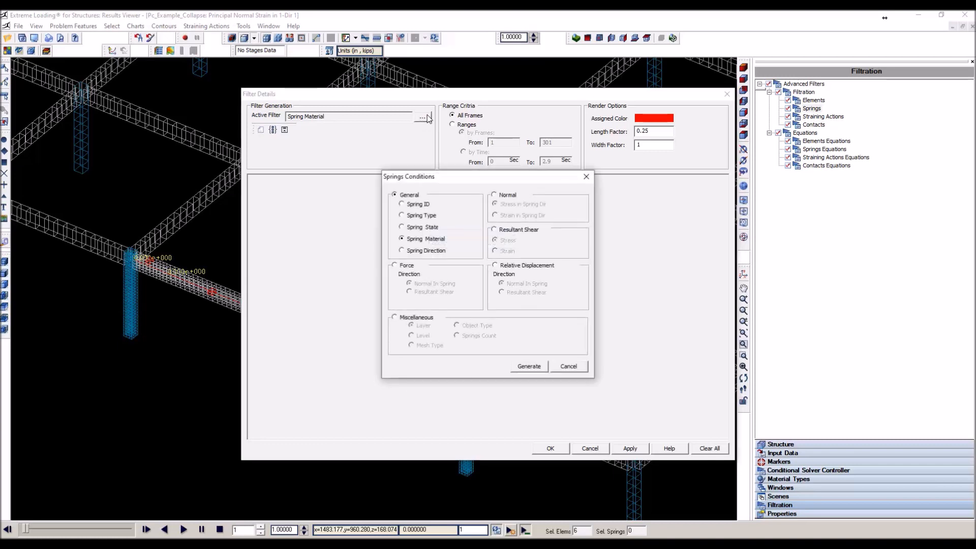
{"action": "left_click", "coordinate": [494, 195]}
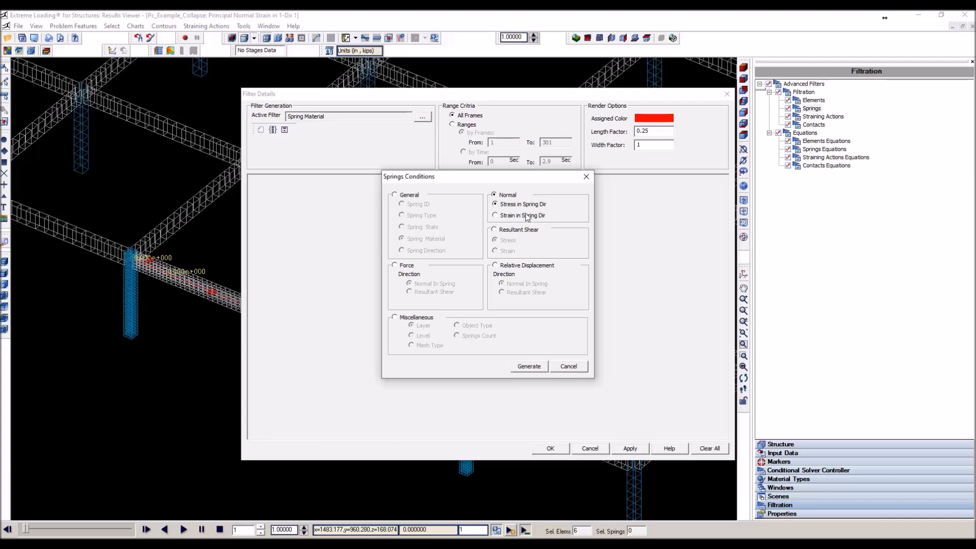
{"action": "left_click", "coordinate": [538, 367]}
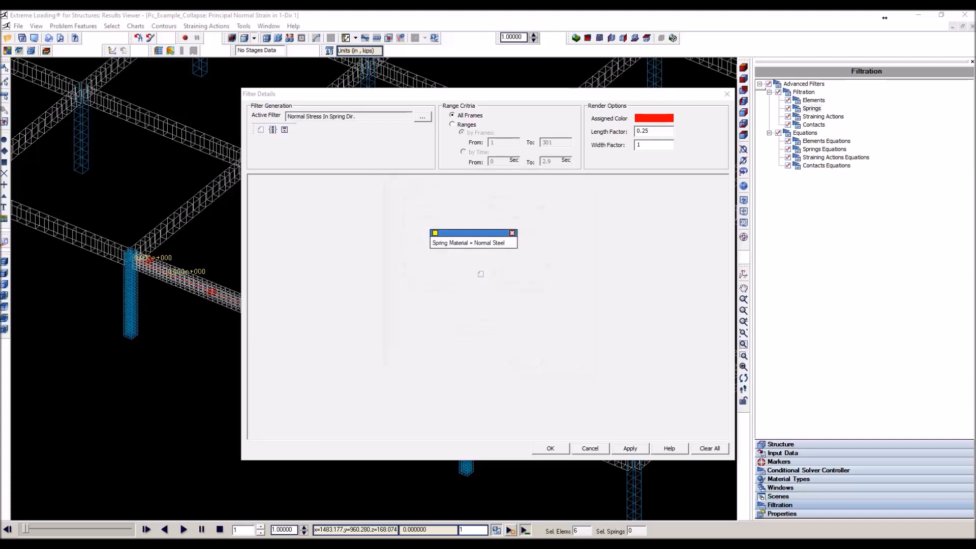
{"action": "left_click", "coordinate": [481, 273]}
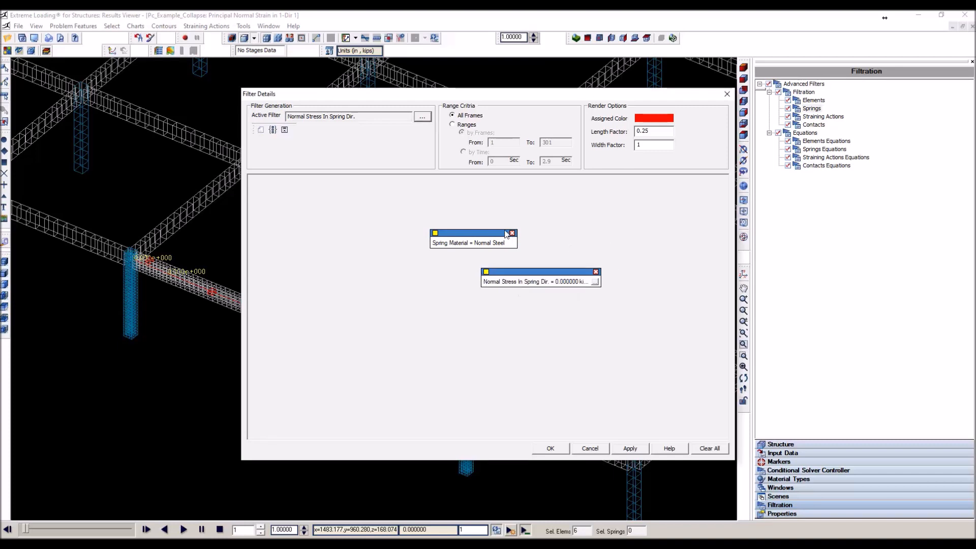
{"action": "left_click", "coordinate": [552, 283]}
{"action": "left_click", "coordinate": [552, 283]}
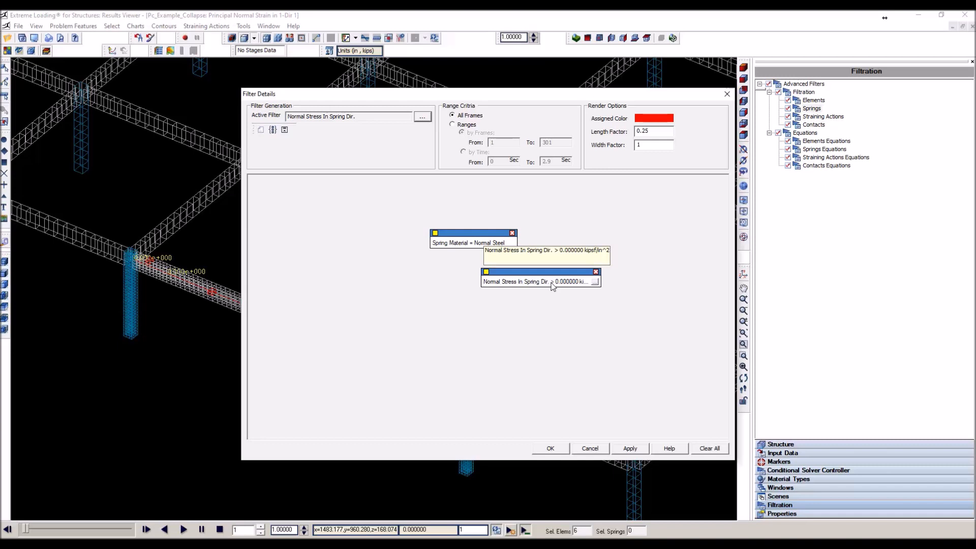
{"action": "left_click", "coordinate": [554, 283]}
{"action": "left_click", "coordinate": [568, 282]}
{"action": "key", "text": "BackSpace"}
{"action": "type", "text": "60"}
{"action": "key", "text": "Return"}
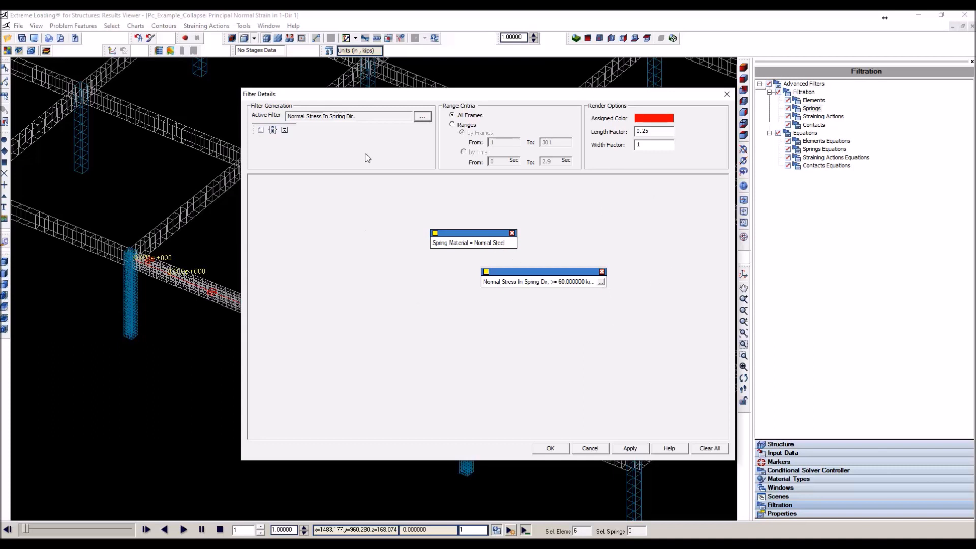
Add an Object Type = Girder condition and place it just below the normal stress condition.
{"action": "left_click", "coordinate": [424, 117]}
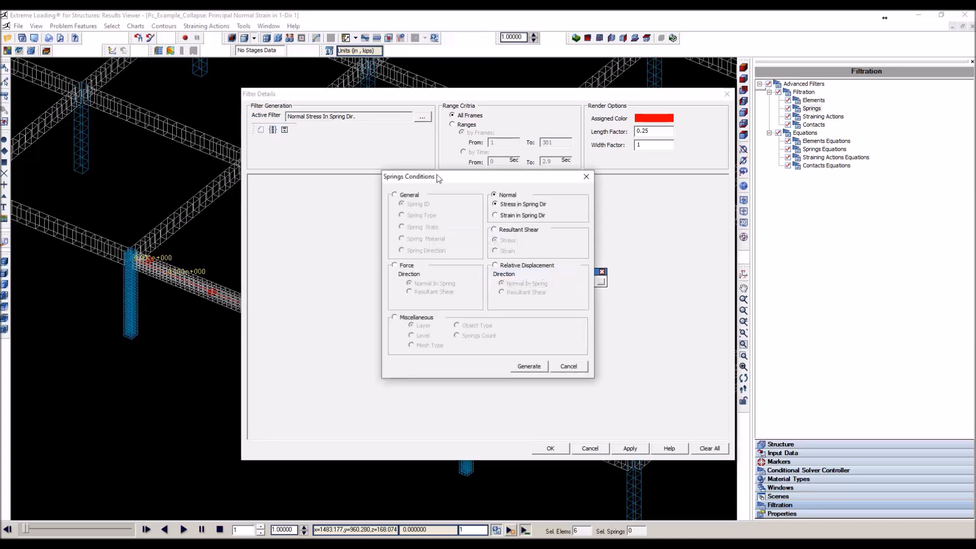
{"action": "left_click", "coordinate": [395, 317]}
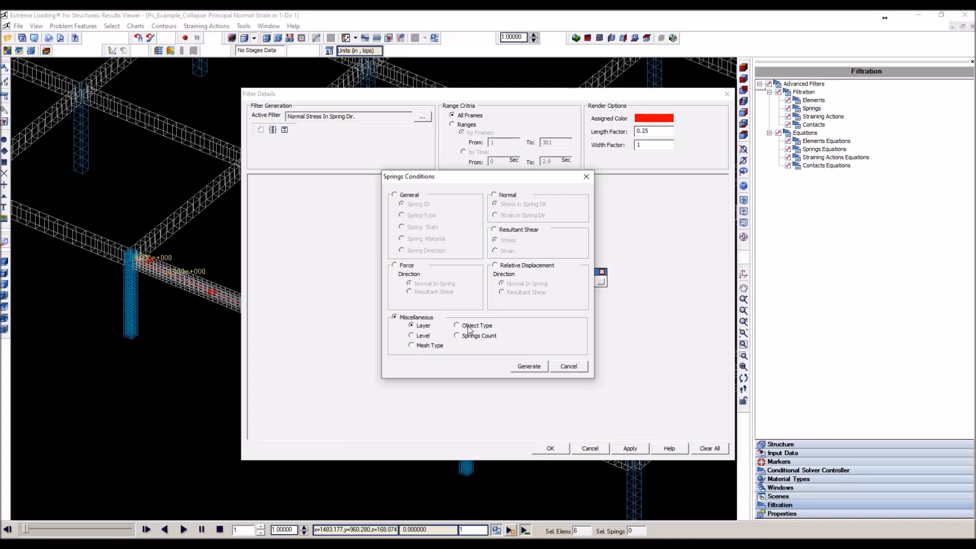
{"action": "left_click", "coordinate": [526, 367]}
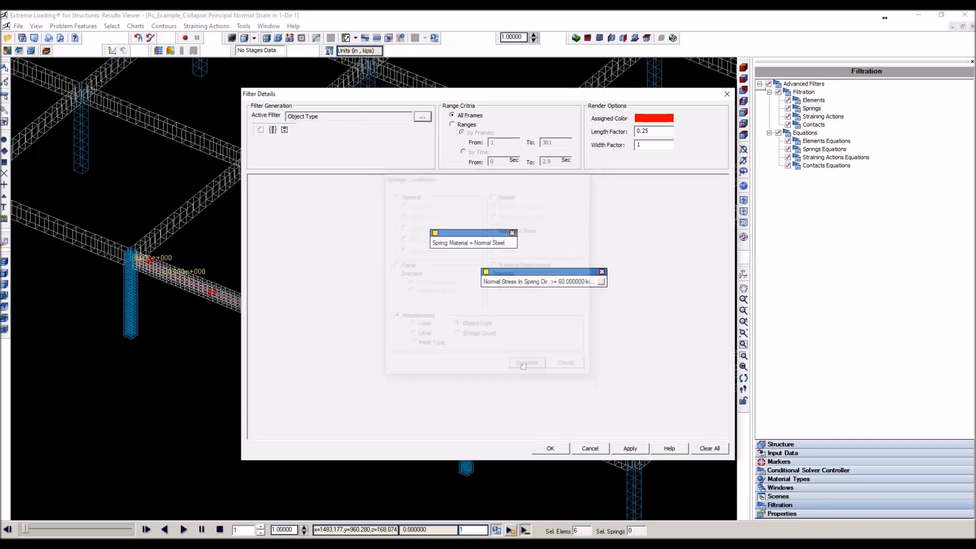
{"action": "left_click", "coordinate": [532, 326]}
{"action": "left_click", "coordinate": [579, 336]}
{"action": "left_click", "coordinate": [579, 335]}
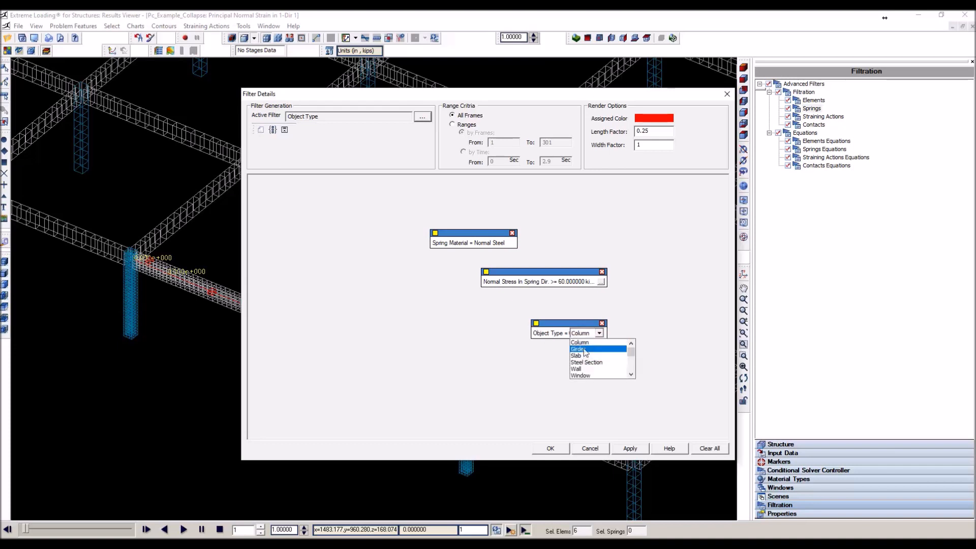
{"action": "left_click", "coordinate": [585, 350]}
{"action": "left_click_drag", "start_coordinate": [561, 328], "coordinate": [532, 311]}
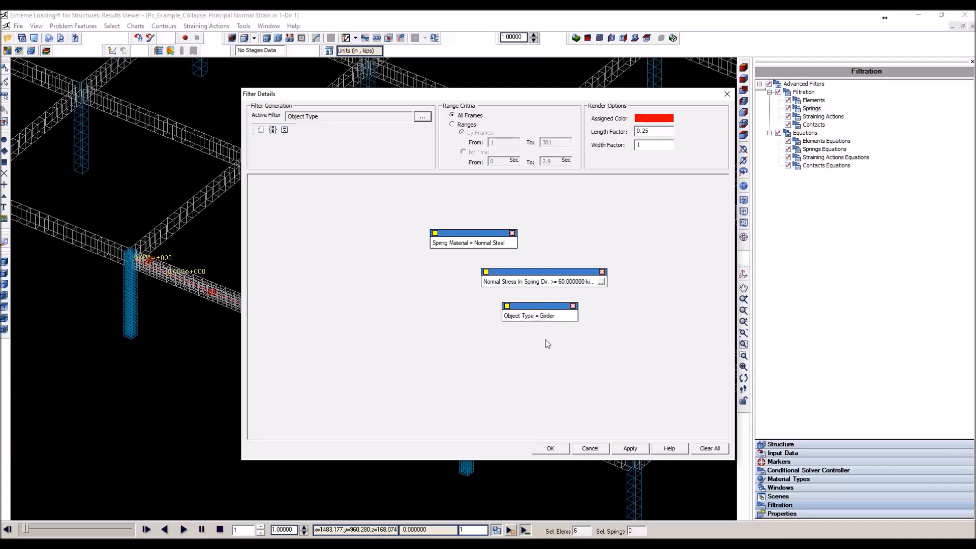
Add a Level = Level 1 condition below the object type condition.
{"action": "left_click", "coordinate": [428, 117]}
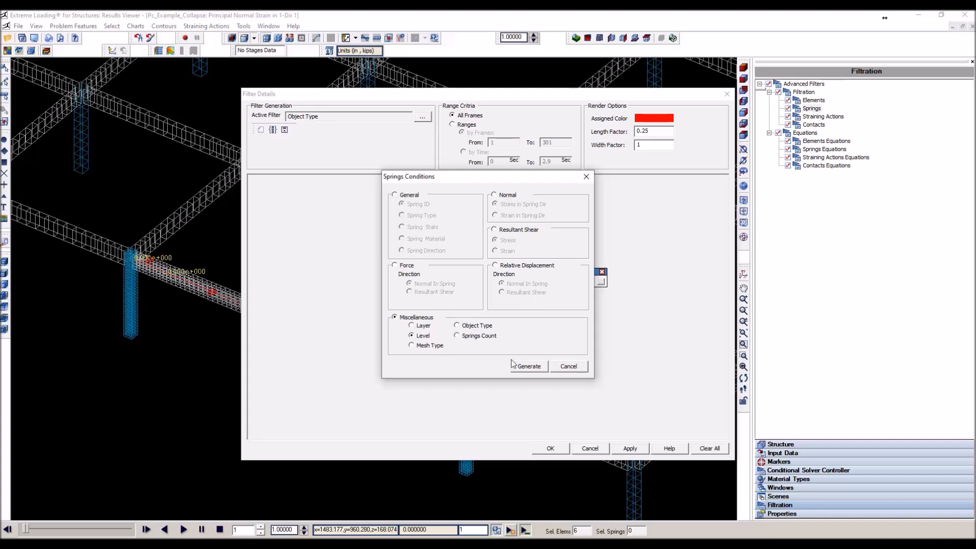
{"action": "left_click", "coordinate": [529, 366]}
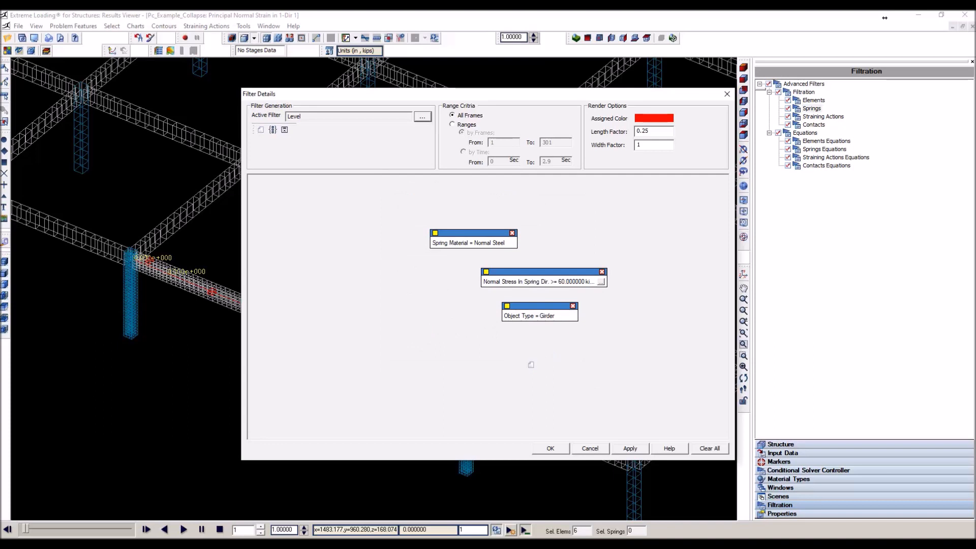
{"action": "left_click", "coordinate": [530, 365]}
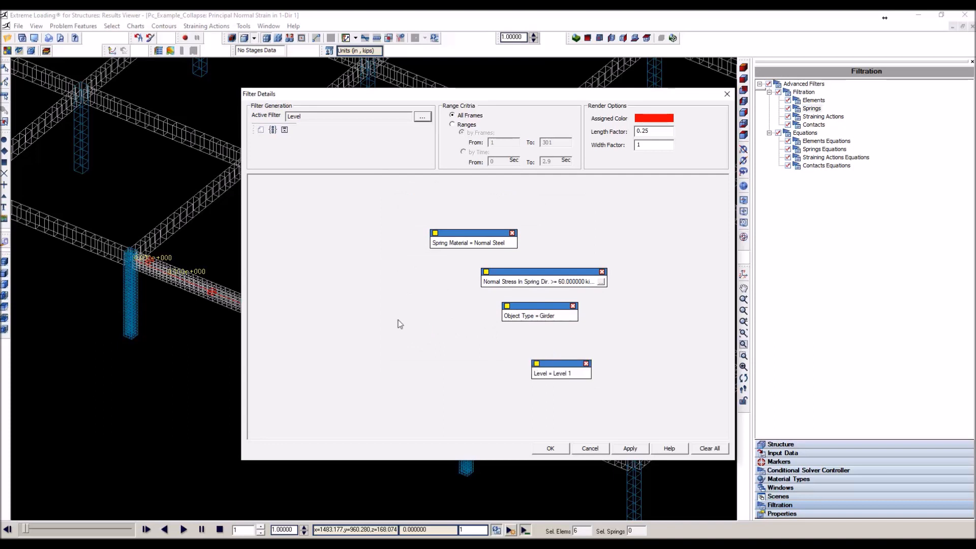
Add an AND operator and group the material, normal stress, level and object type conditions inside it.
{"action": "left_click", "coordinate": [273, 130]}
{"action": "left_click", "coordinate": [440, 299]}
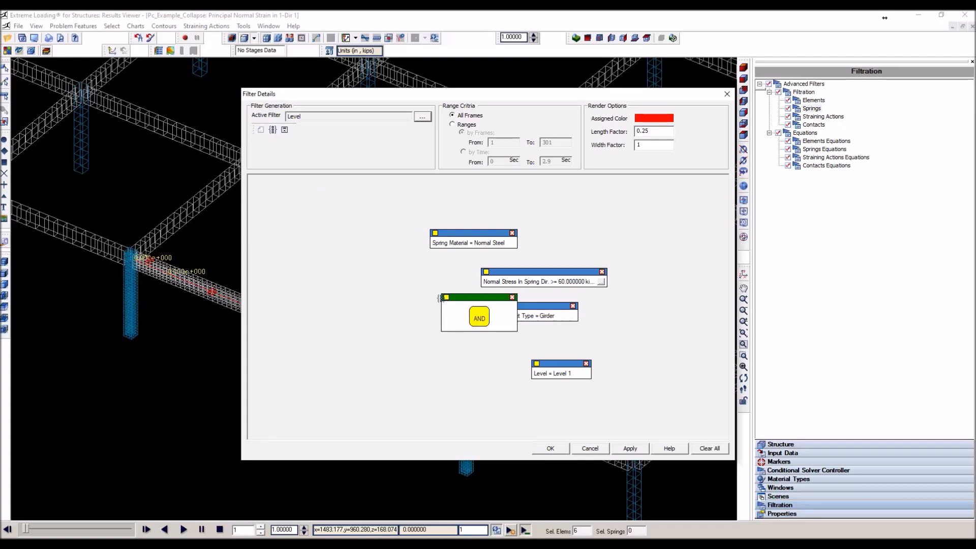
{"action": "left_click", "coordinate": [486, 322]}
{"action": "left_click_drag", "start_coordinate": [460, 234], "coordinate": [475, 308]}
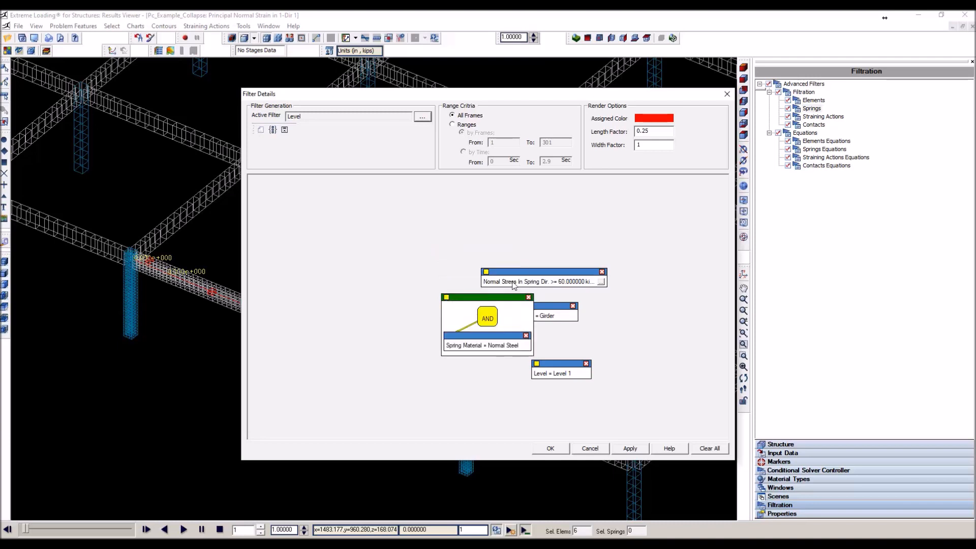
{"action": "left_click_drag", "start_coordinate": [550, 272], "coordinate": [509, 379]}
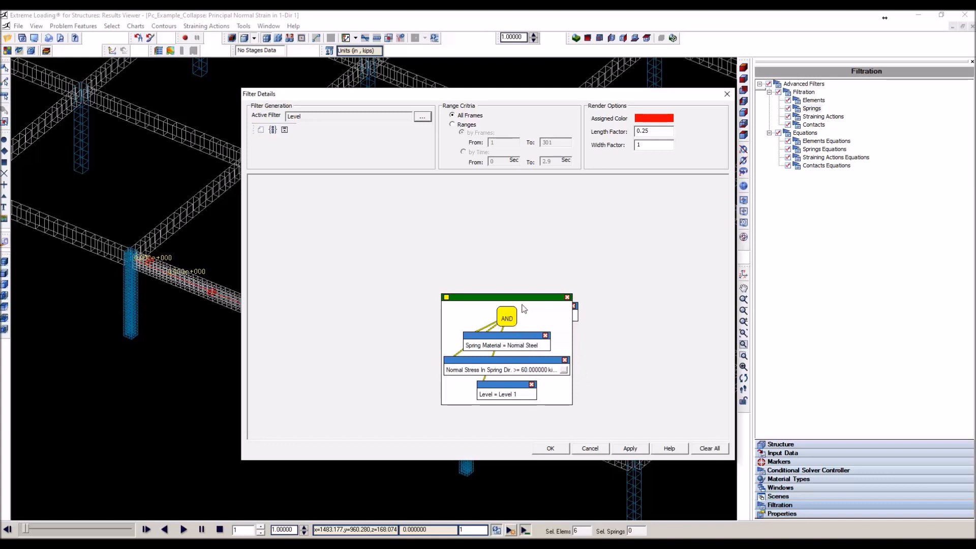
{"action": "left_click_drag", "start_coordinate": [531, 298], "coordinate": [428, 271]}
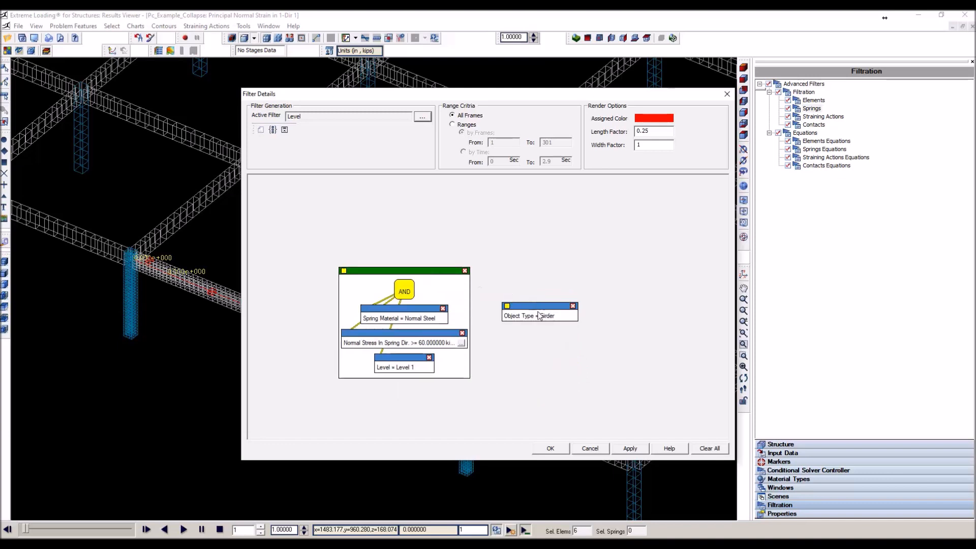
{"action": "left_click_drag", "start_coordinate": [539, 306], "coordinate": [416, 308]}
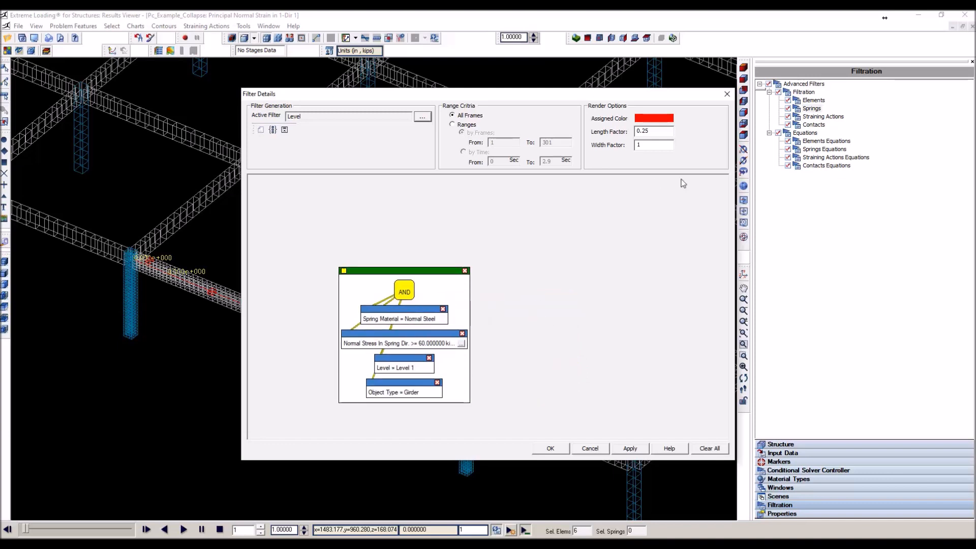
Set the filter's rendering length factor to 1 and width factor to 5, then apply and accept the filter.
{"action": "double_click", "coordinate": [635, 132]}
{"action": "type", "text": "1"}
{"action": "type", "text": "5"}
{"action": "left_click", "coordinate": [639, 453]}
{"action": "left_click", "coordinate": [557, 448]}
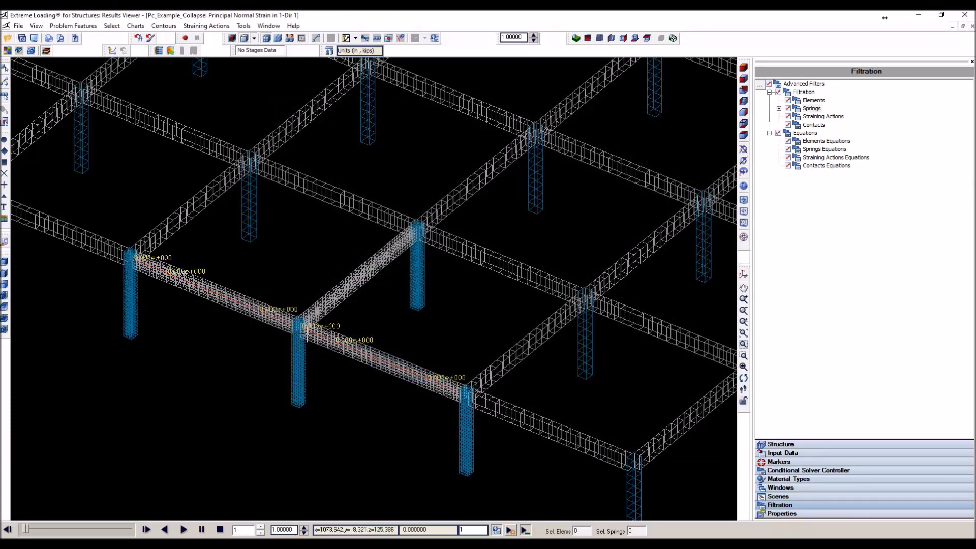
List the new filter under Springs and play the collapse from frame 1 to examine the filtered steel springs in the girders.
{"action": "left_click", "coordinate": [780, 109]}
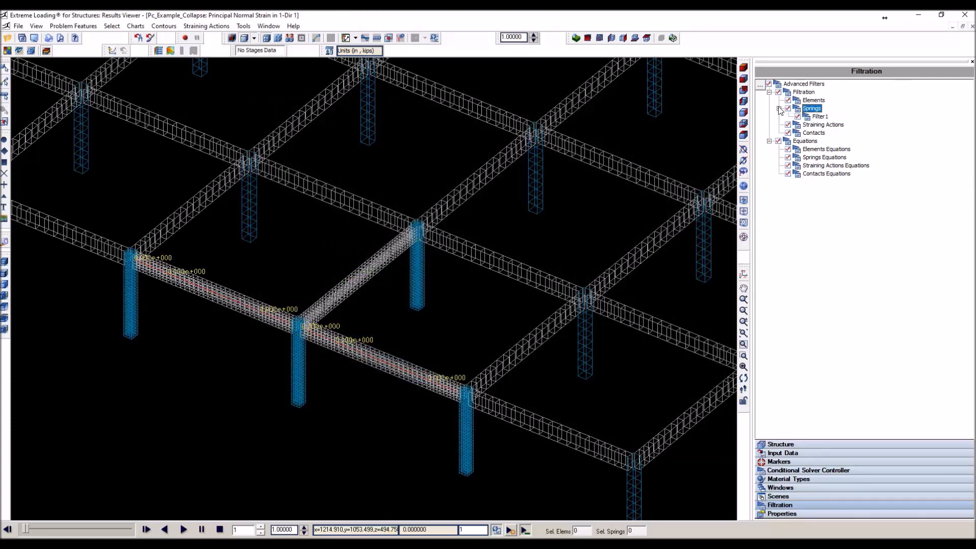
{"action": "scroll", "coordinate": [266, 322], "scroll_direction": "up", "scroll_amount": 3}
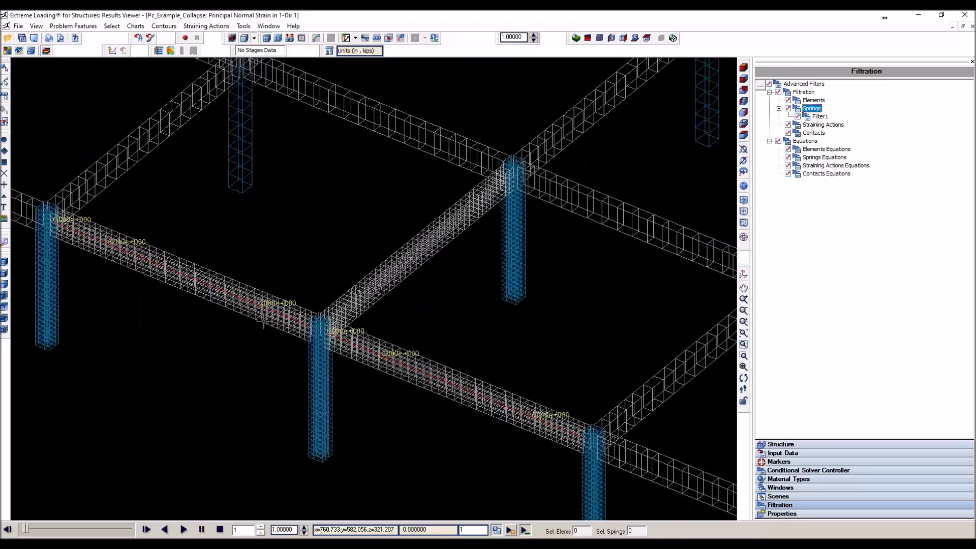
{"action": "left_click", "coordinate": [185, 530]}
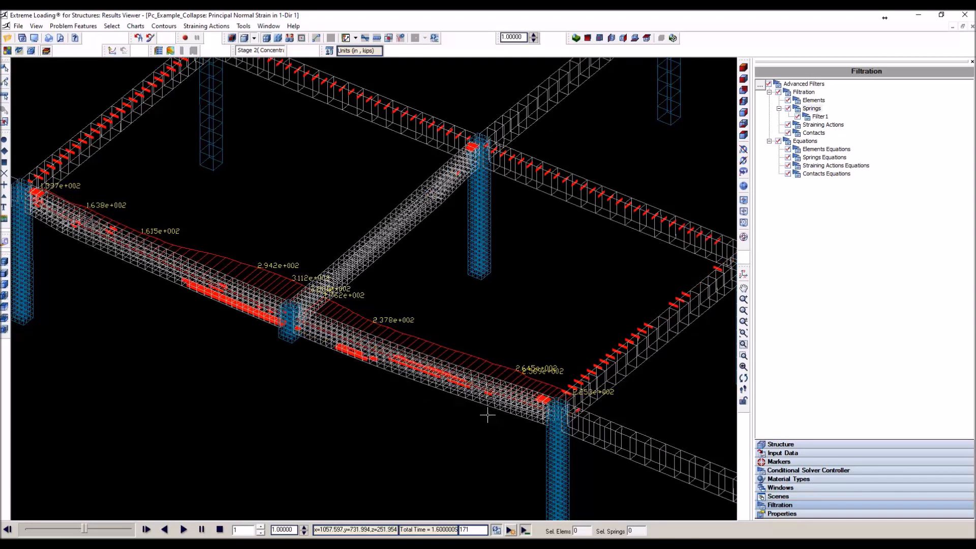
{"action": "scroll", "coordinate": [239, 331], "scroll_direction": "up", "scroll_amount": 1}
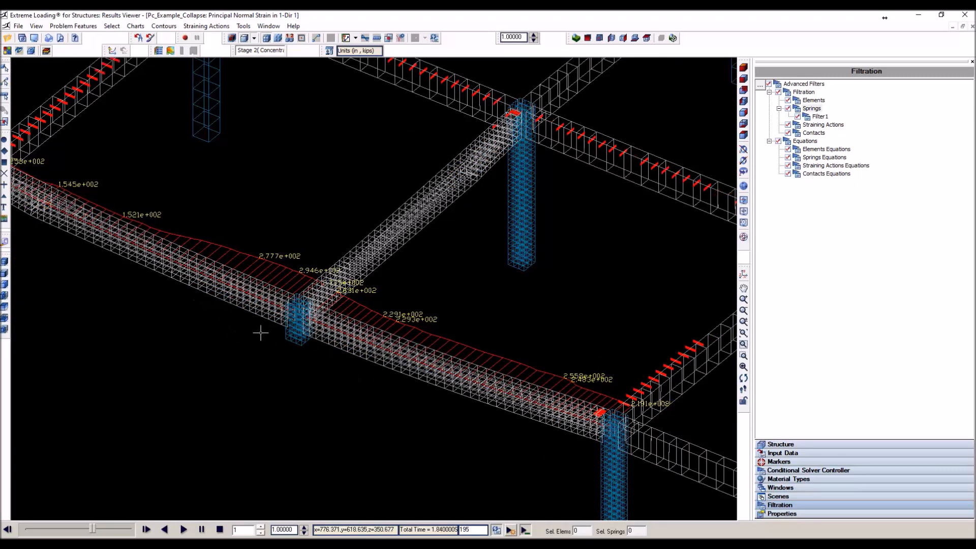
{"action": "scroll", "coordinate": [383, 381], "scroll_direction": "down", "scroll_amount": 1}
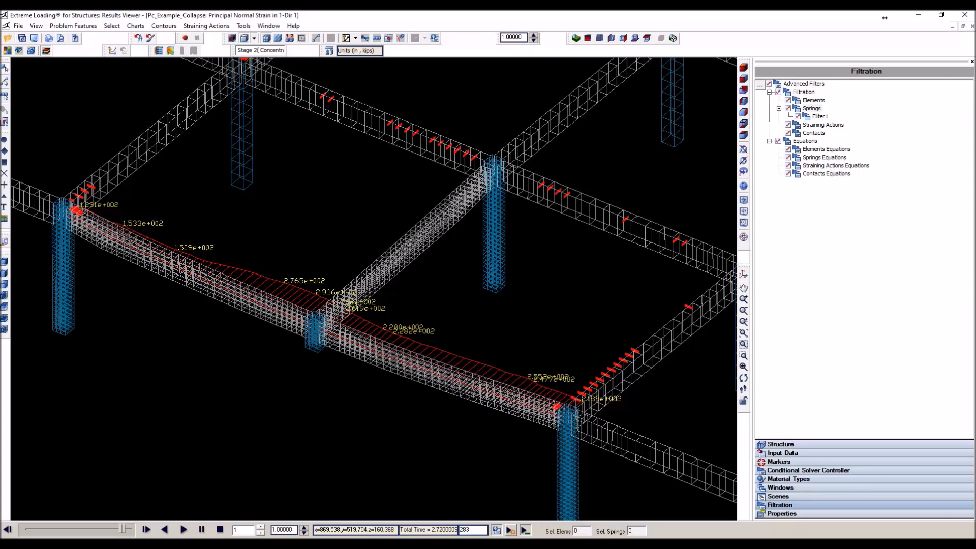
{"action": "left_click", "coordinate": [814, 546]}
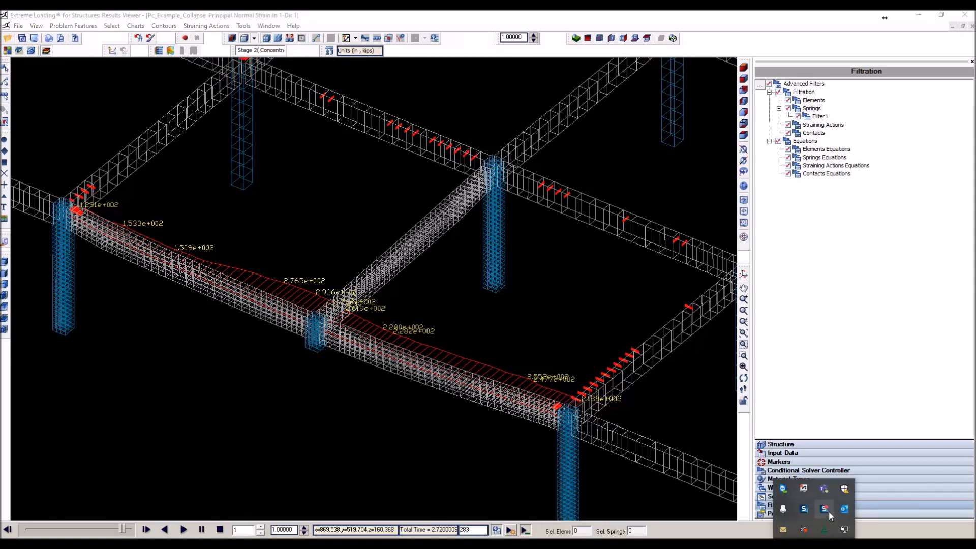